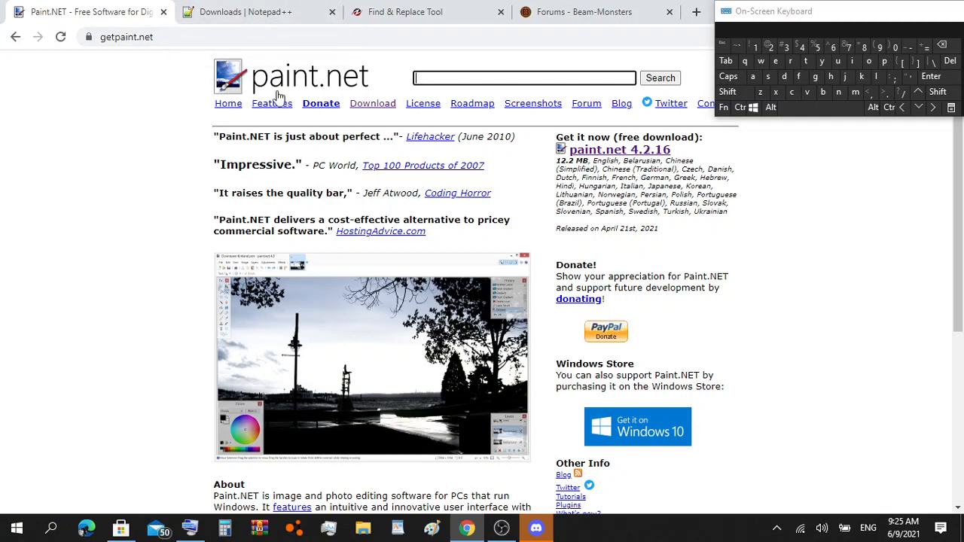
Step: Look over the Notepad++ downloads page, the Find and Replace Tool site, and the Code Writer listing in Microsoft Store
left_click(313, 8)
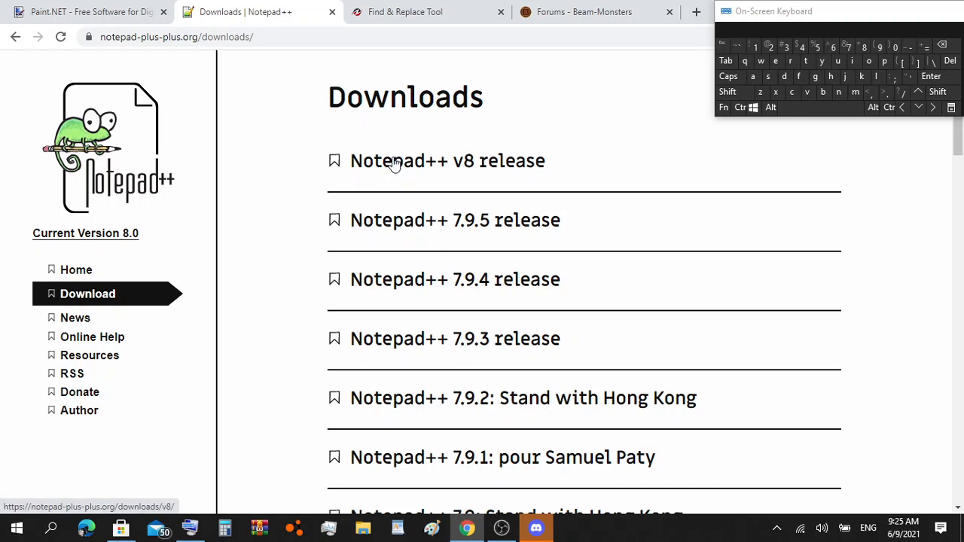
left_click(413, 8)
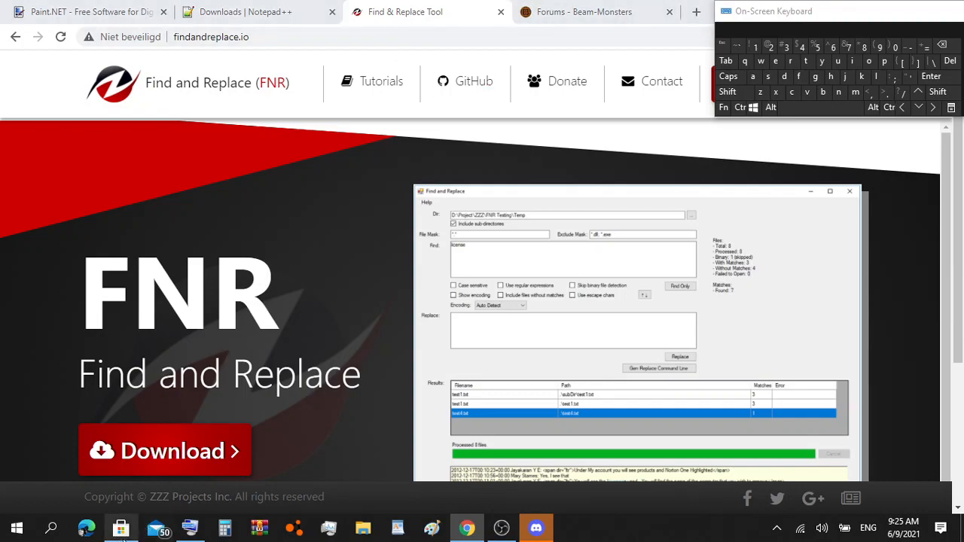
left_click(122, 531)
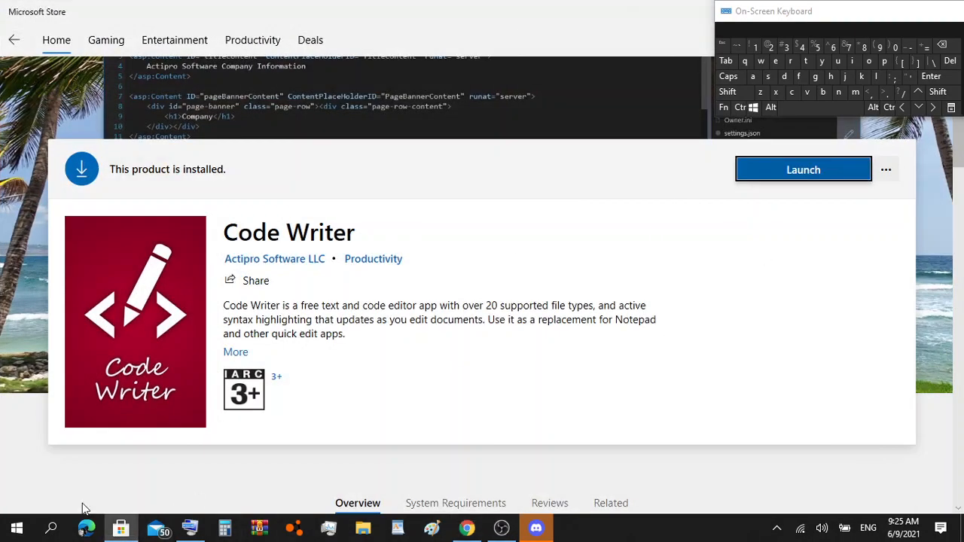
left_click(121, 527)
Step: Open the dotPDN download page for the free version of paint.net 4.2.16
left_click(102, 9)
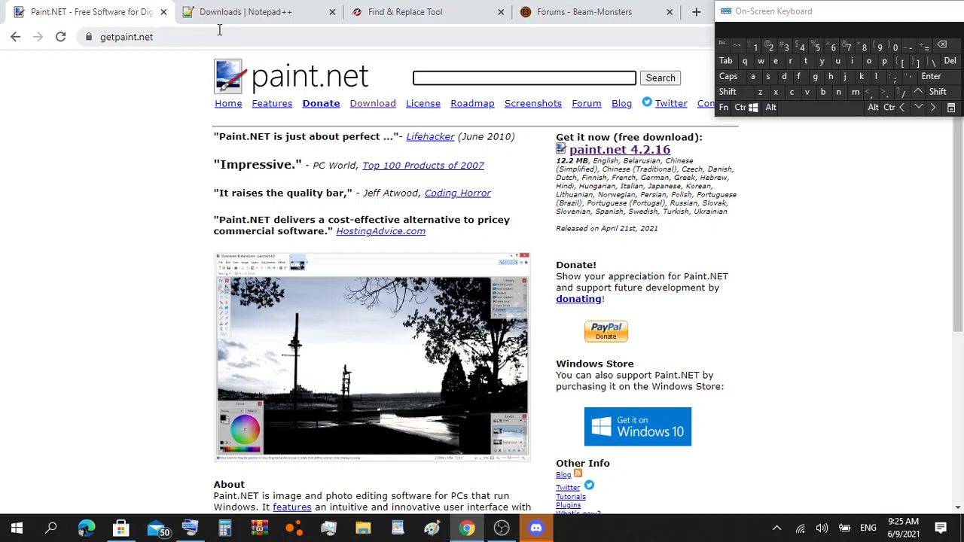
left_click(585, 156)
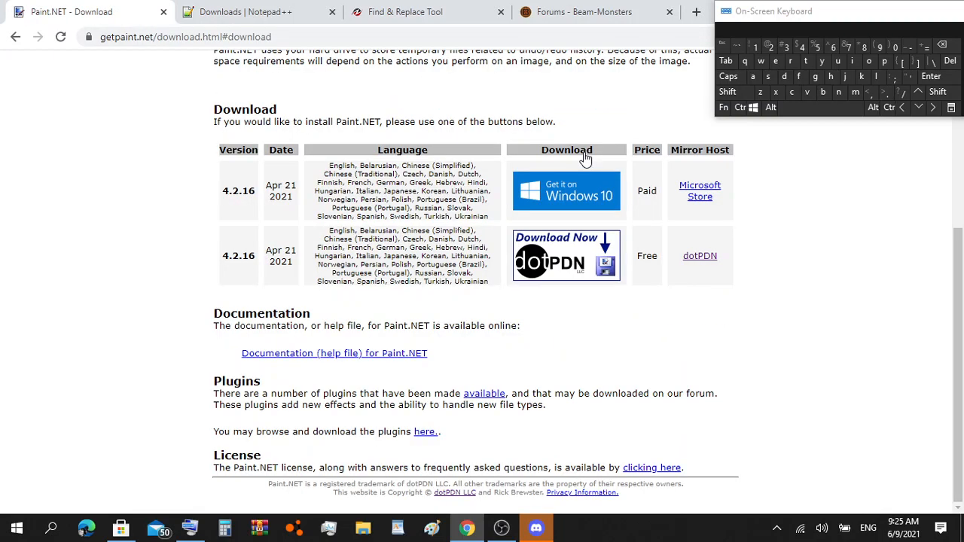
left_click(554, 241)
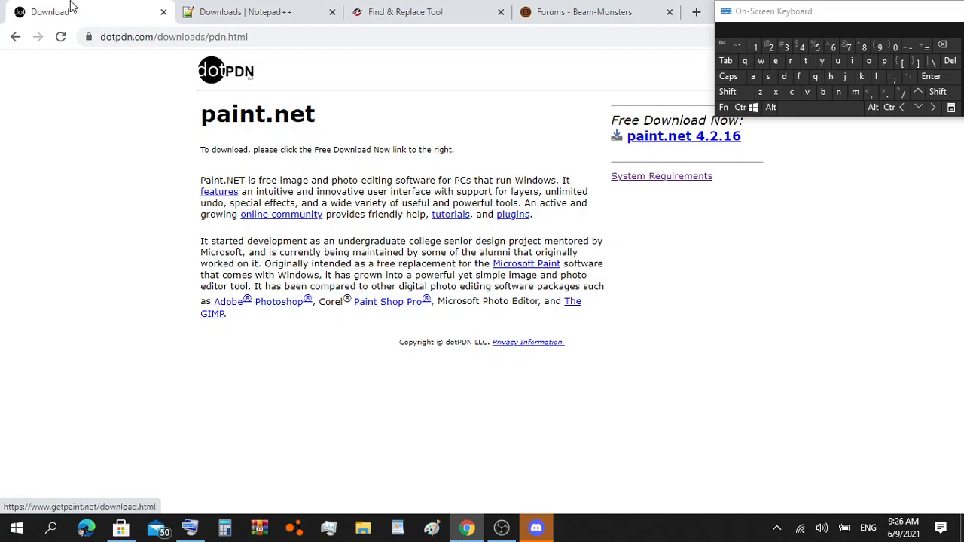
Step: Open the Notepad++ v8 release page and the Find and Replace Tool's zip download page
left_click(242, 9)
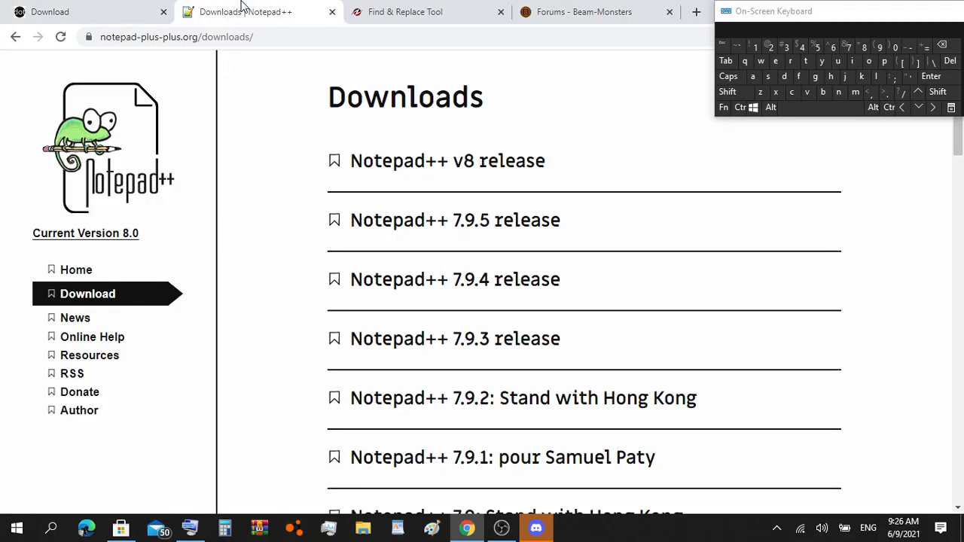
left_click(420, 173)
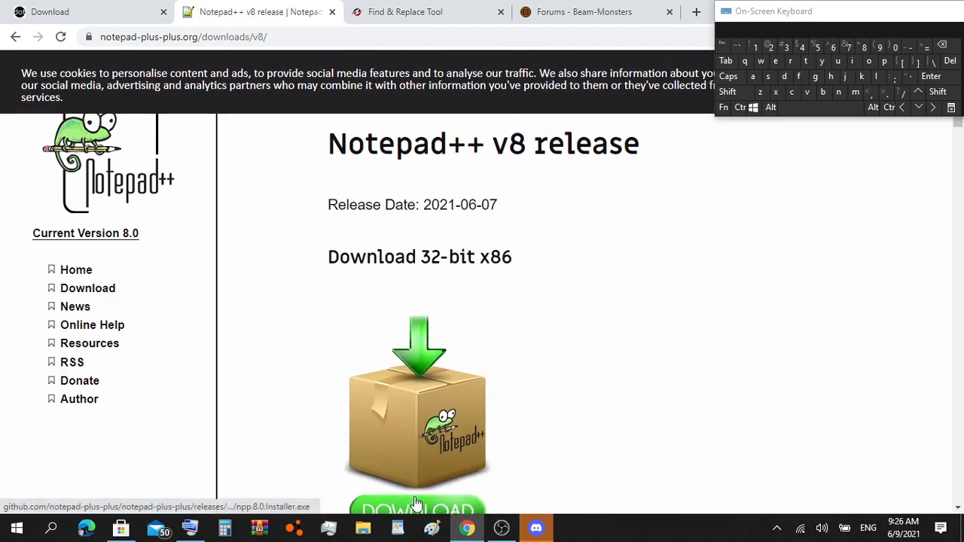
left_click(400, 9)
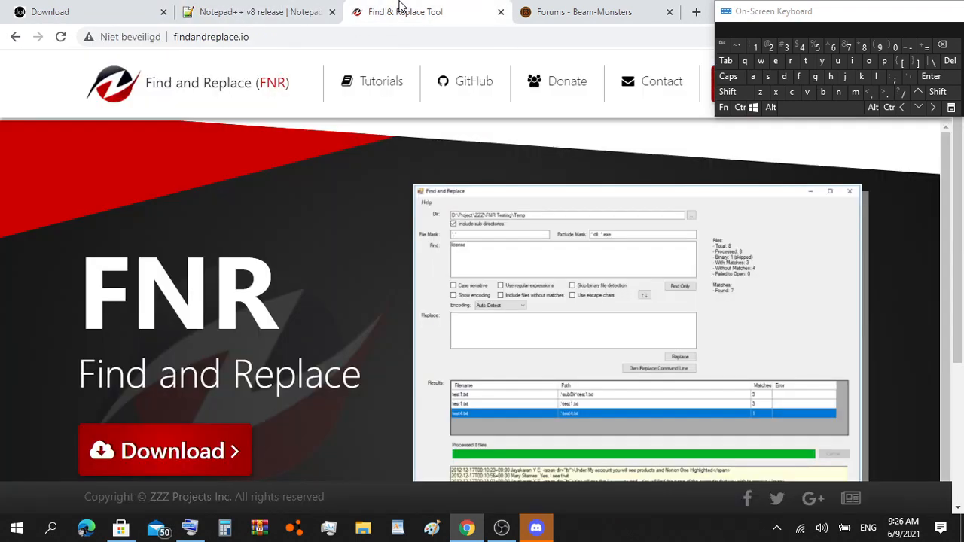
left_click(172, 444)
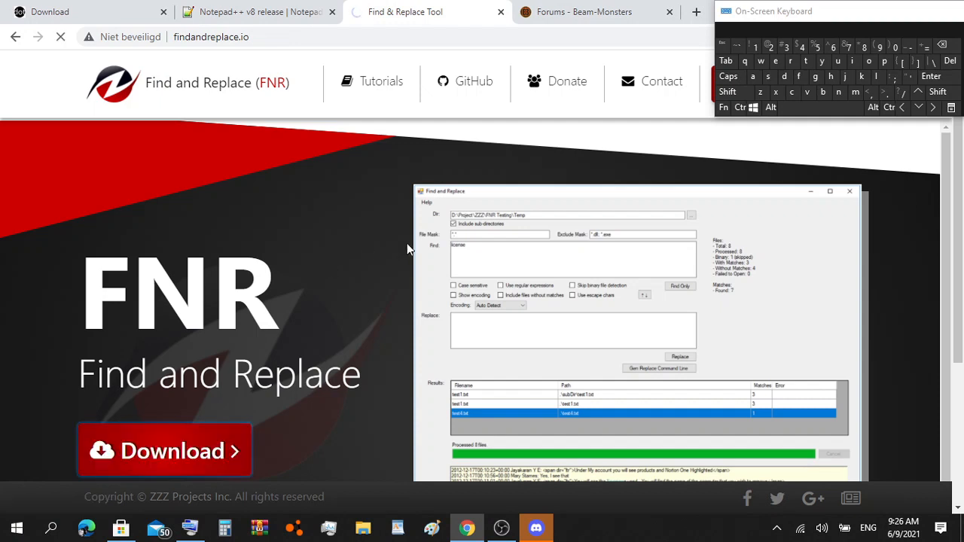
scroll(410, 260, "down", 2)
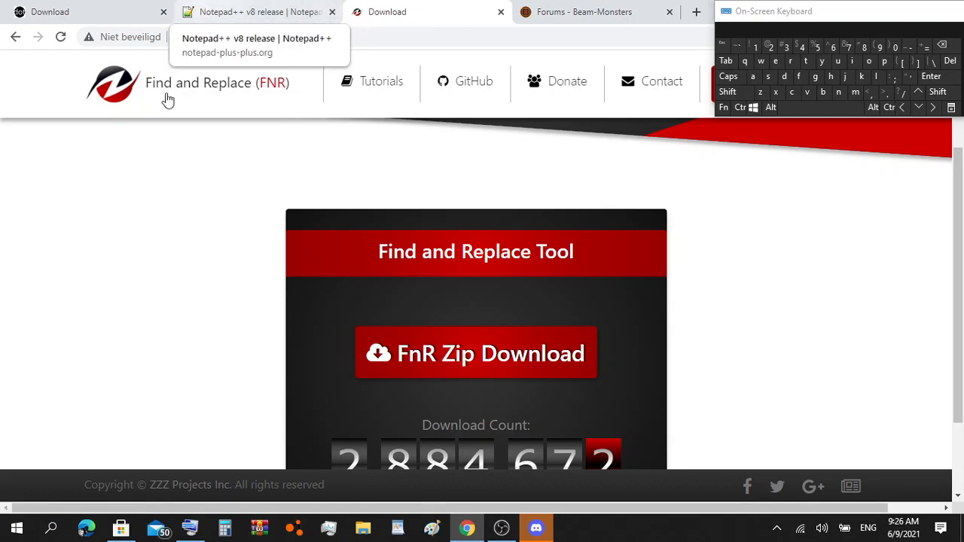
Step: View the Code Writer listing in Microsoft Store again, and look through the featured files on the Beam-Monsters forum
left_click(122, 529)
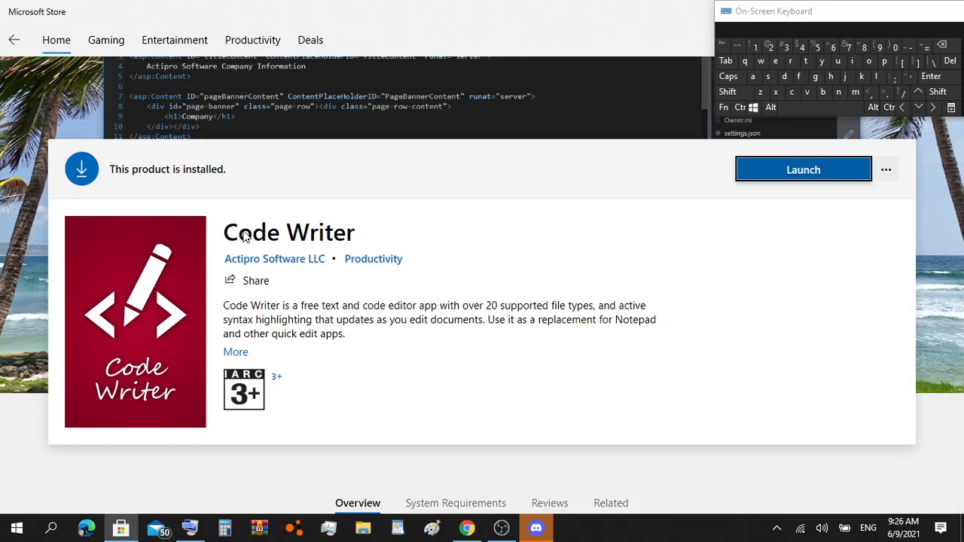
left_click(125, 527)
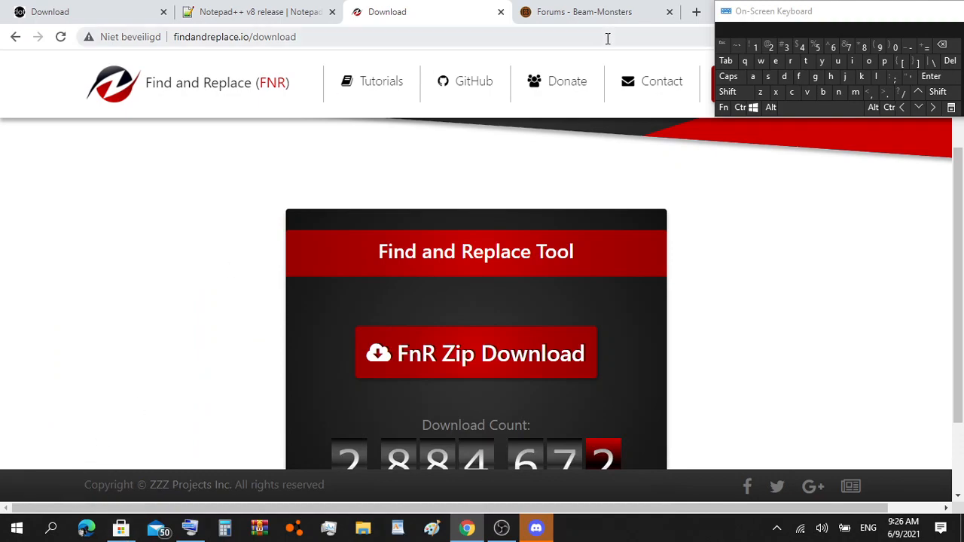
left_click(548, 6)
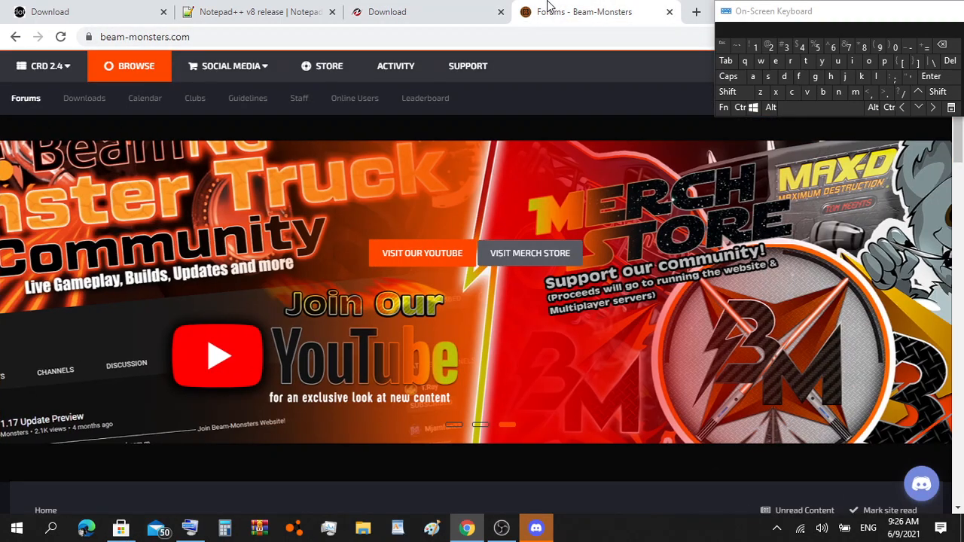
scroll(389, 276, "down", 5)
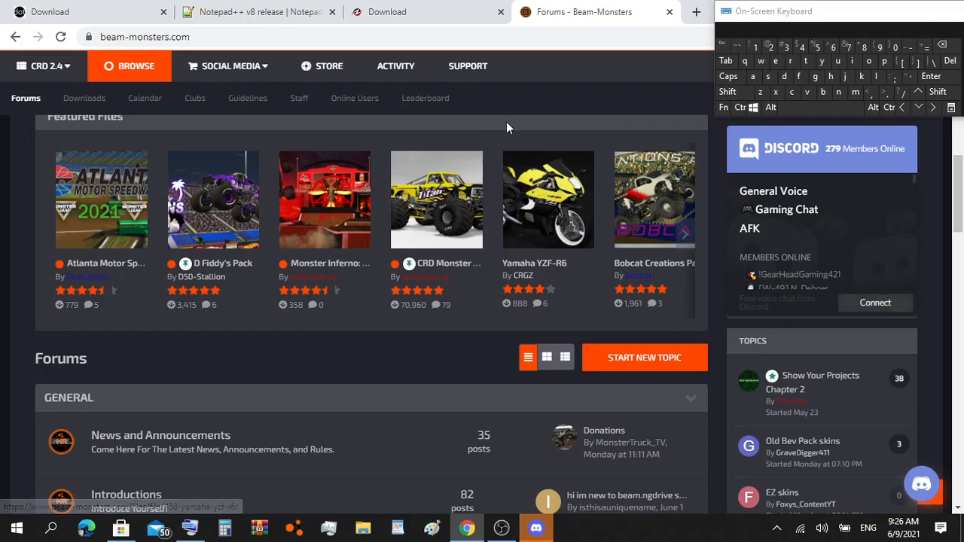
Step: Switch to Discord and open the bakes-for-skins channel under BEAMNG on the Beam-Monsters.com server
left_click(534, 527)
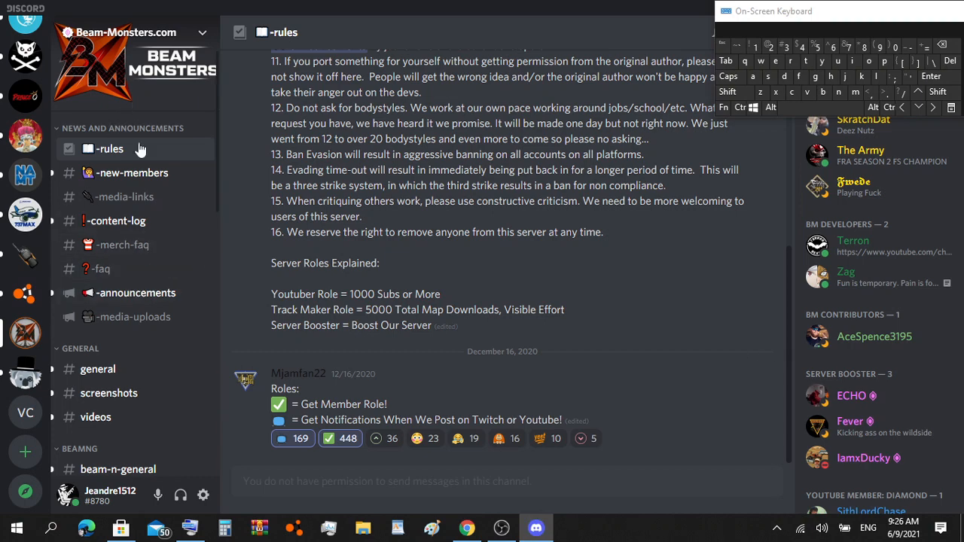
scroll(102, 201, "down", 3)
scroll(101, 197, "down", 3)
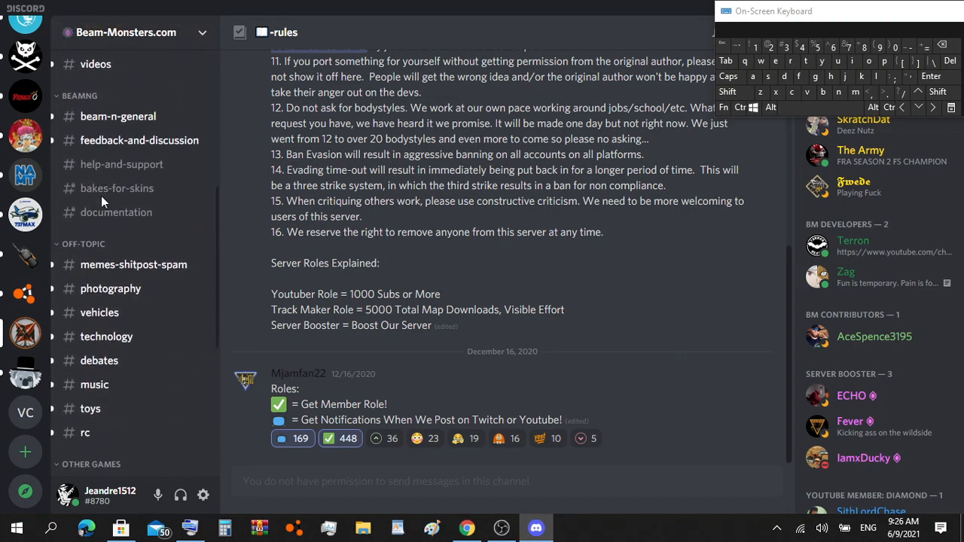
scroll(101, 196, "up", 2)
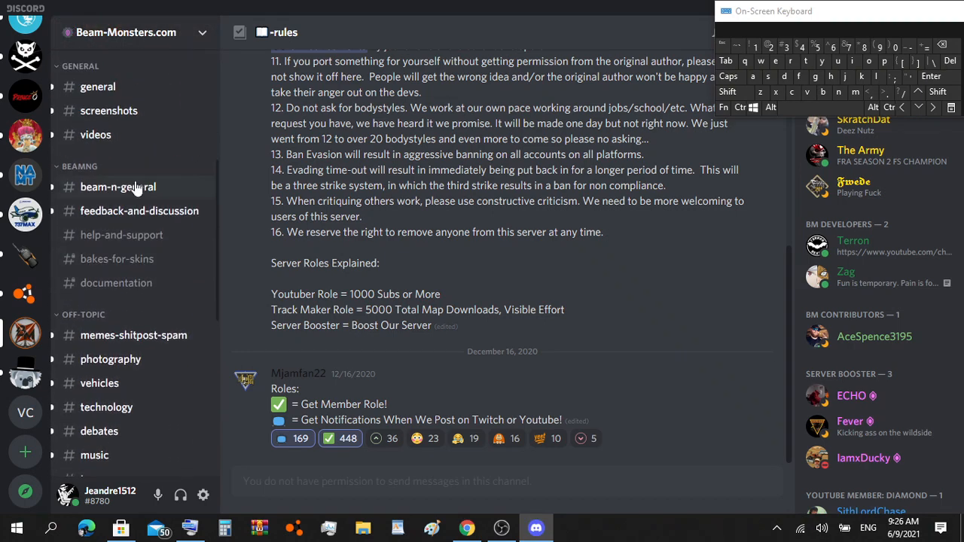
left_click(84, 167)
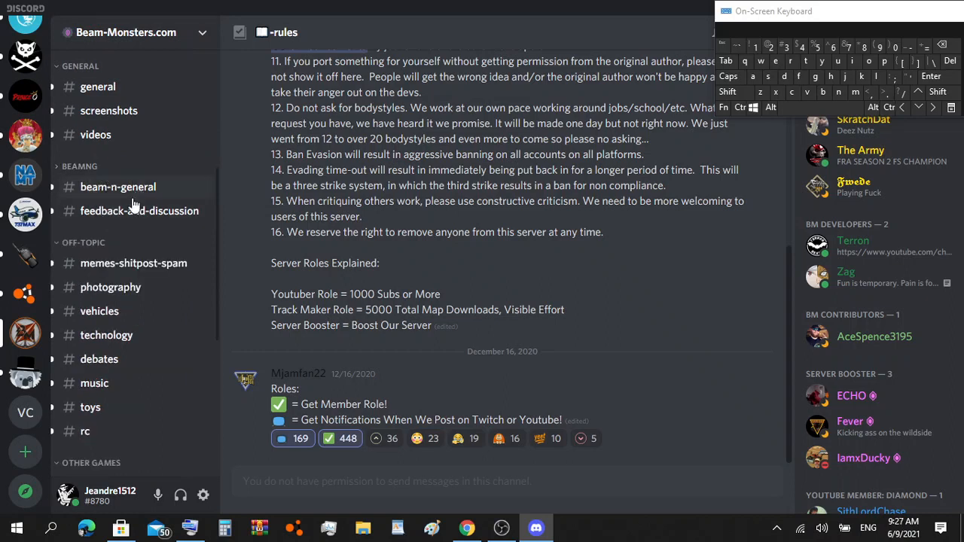
left_click(83, 167)
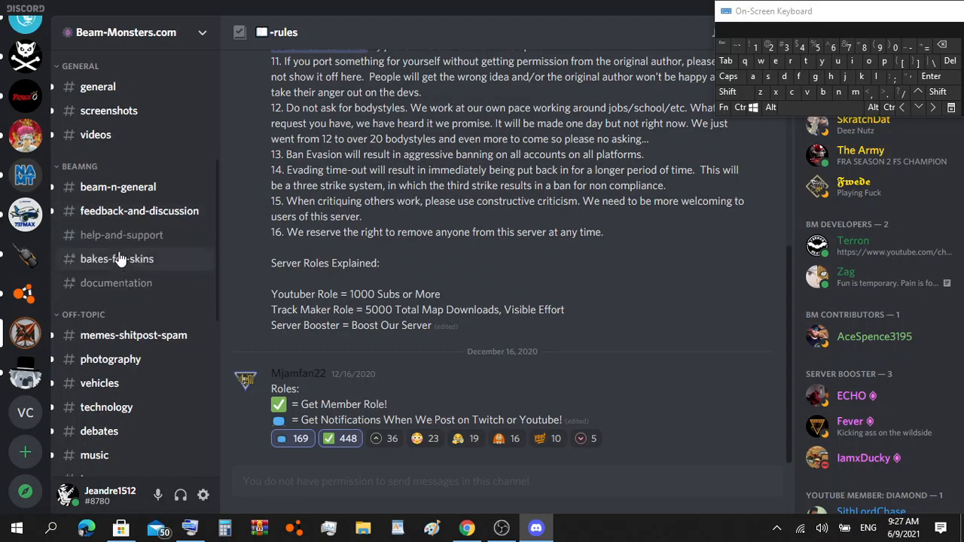
left_click(119, 258)
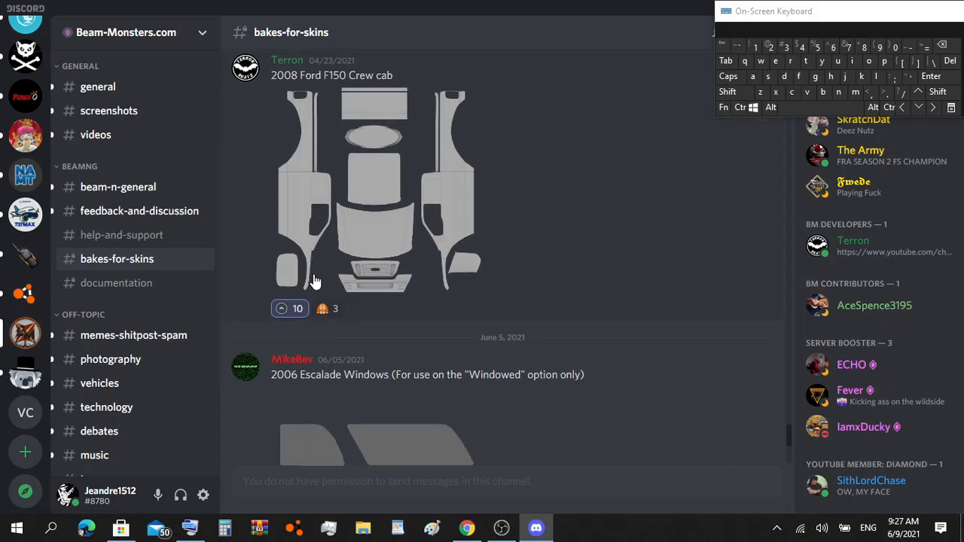
Step: Browse the posted skin templates and open the 2008 Ford F150 Crew cab image link in the browser, accepting the external link
scroll(314, 280, "up", 10)
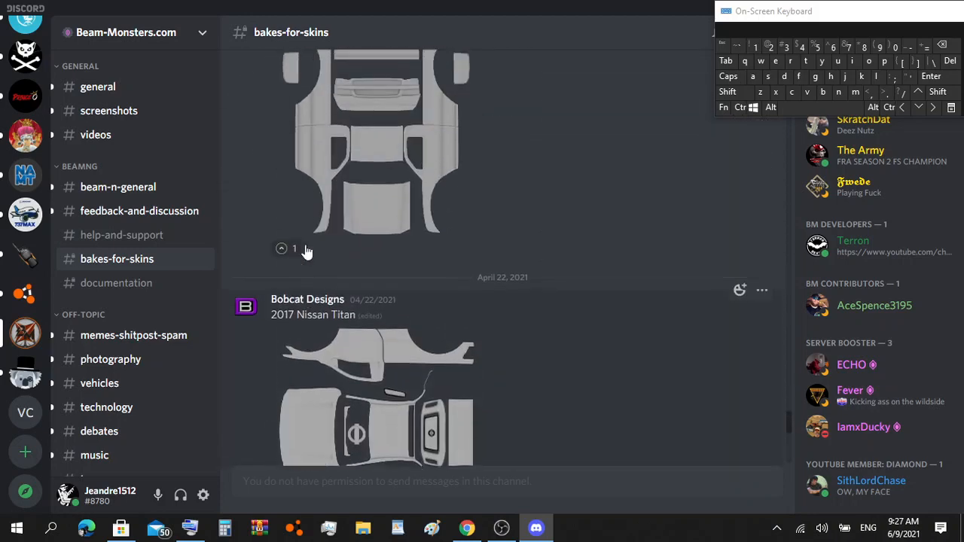
scroll(306, 251, "up", 5)
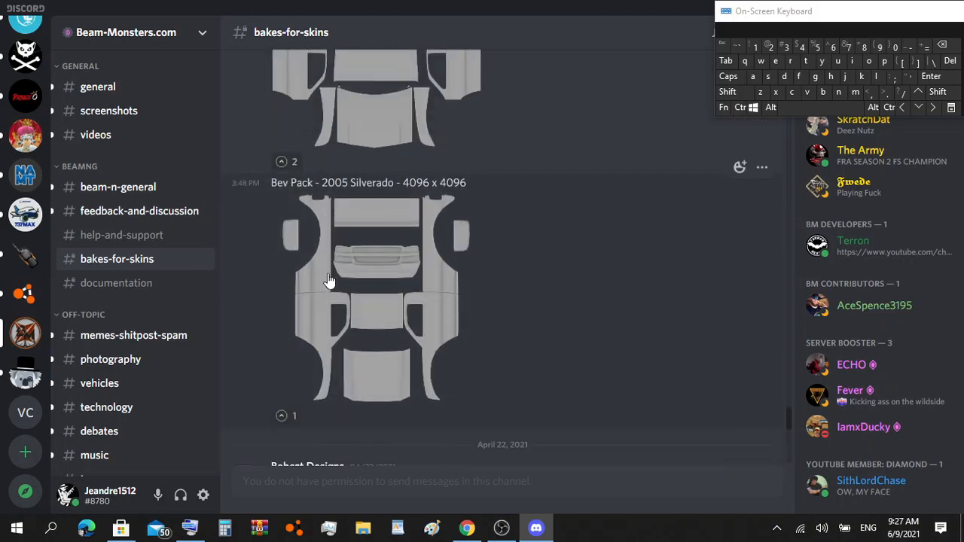
scroll(329, 280, "up", 3)
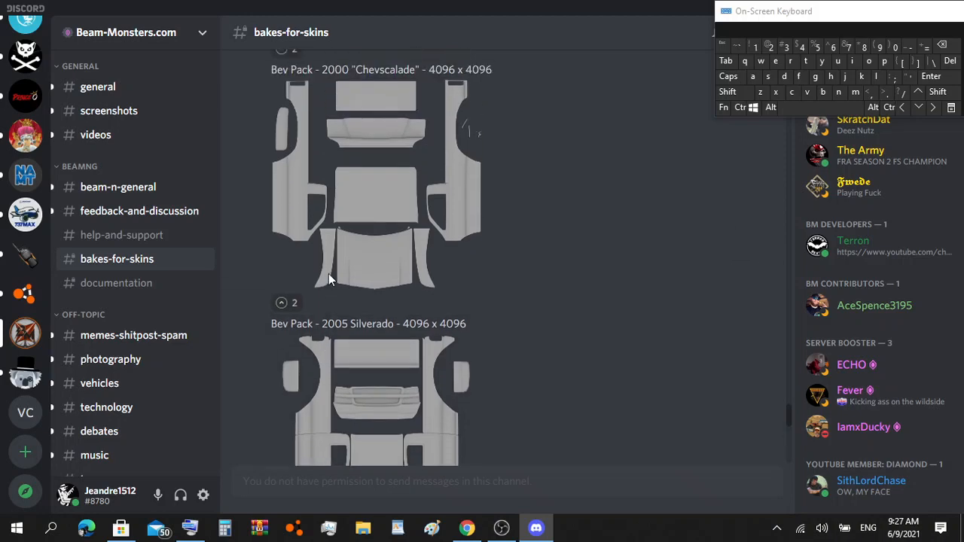
scroll(407, 235, "down", 15)
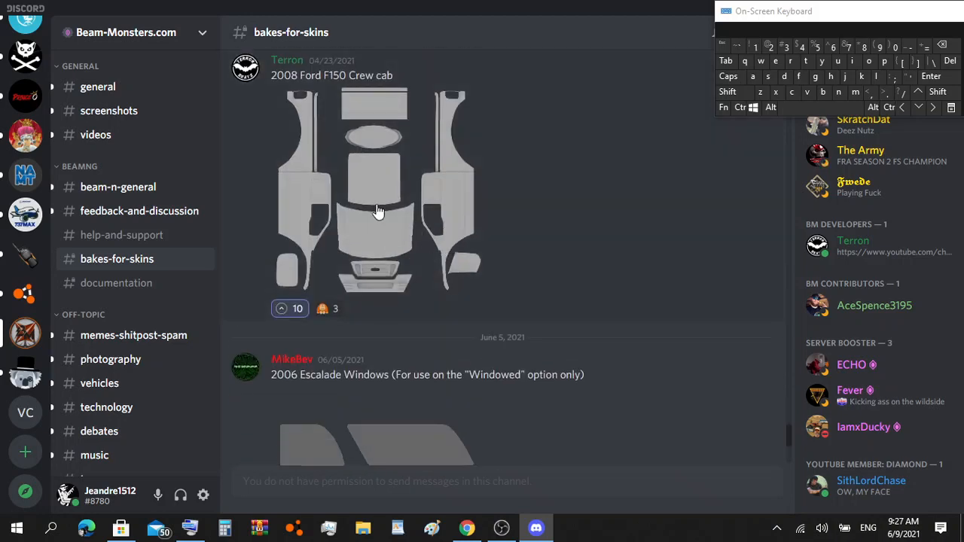
left_click(378, 212)
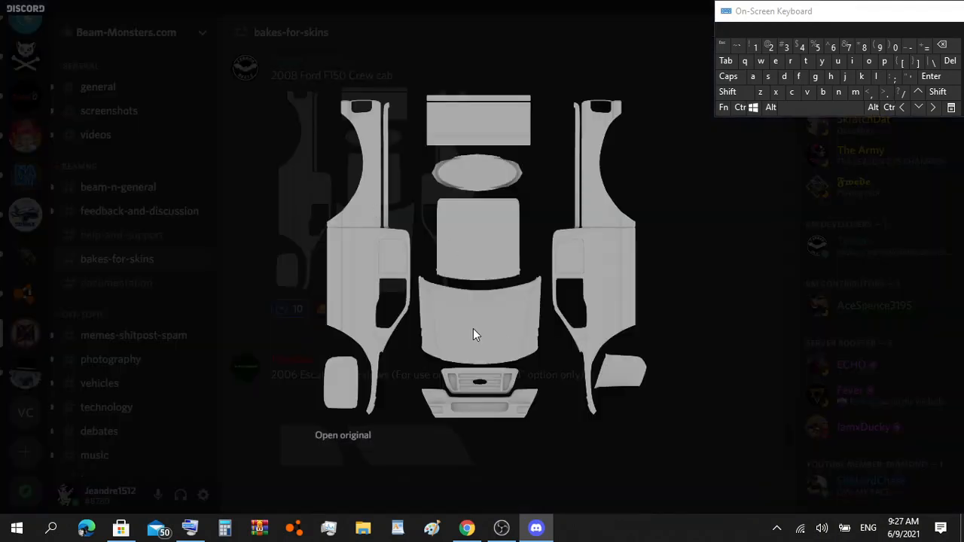
right_click(411, 238)
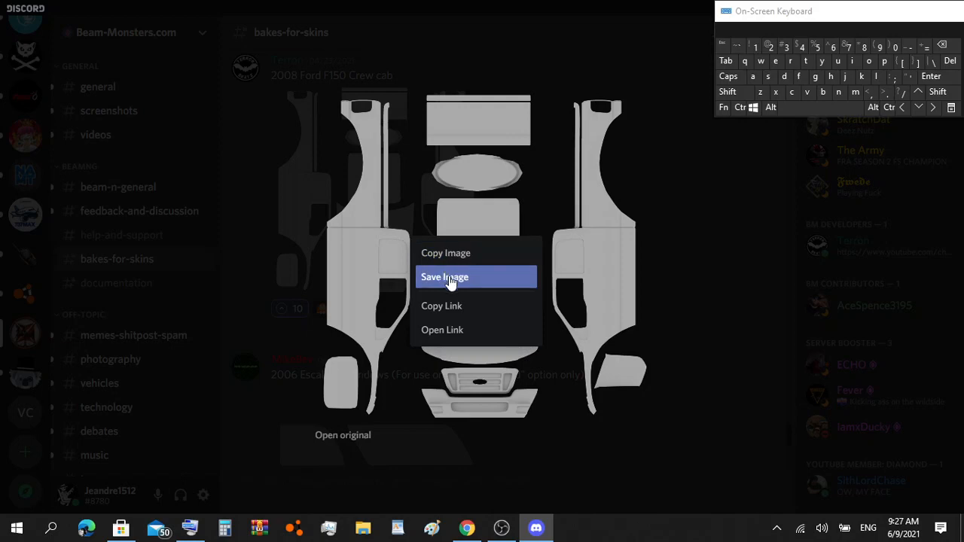
left_click(462, 331)
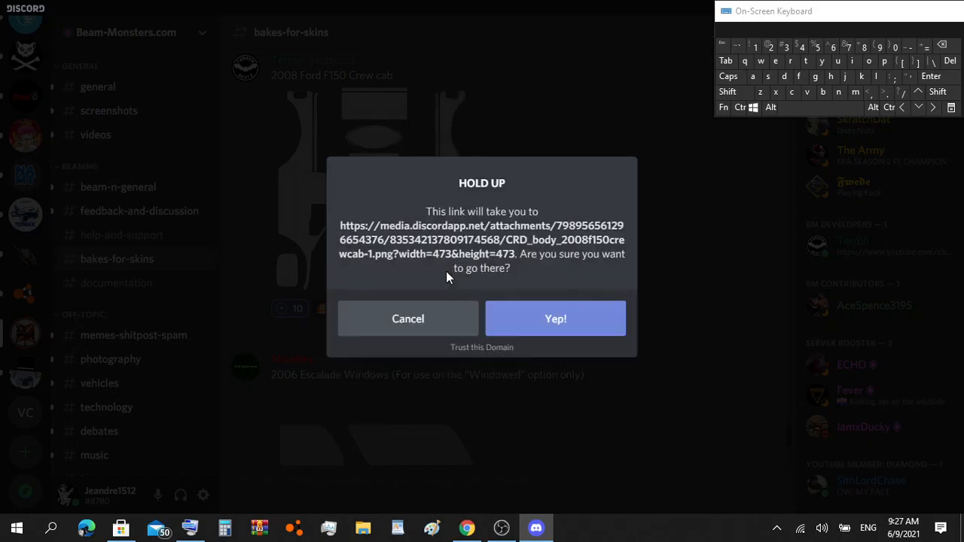
left_click(552, 320)
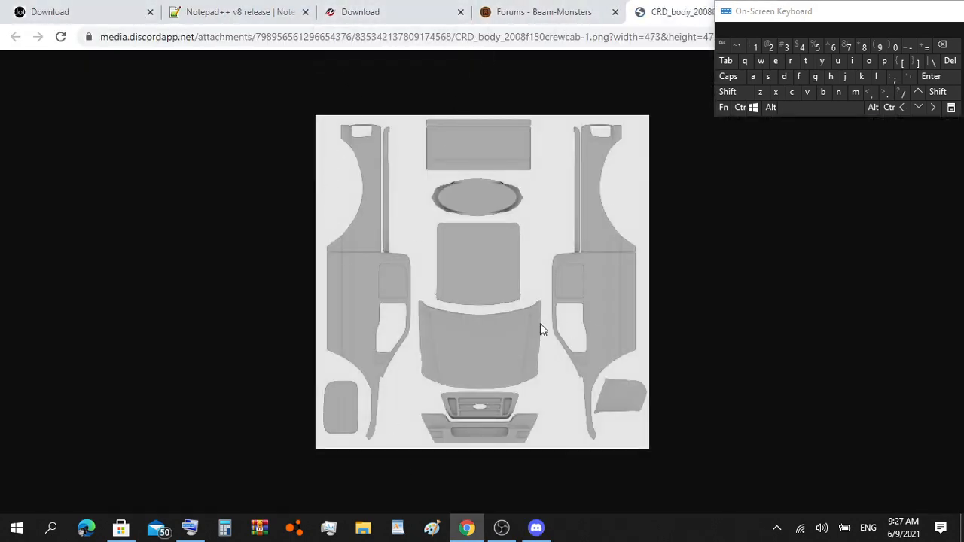
Step: Save the template image to the Desktop as CRD_body_2008f150crewcab-1.png
right_click(393, 215)
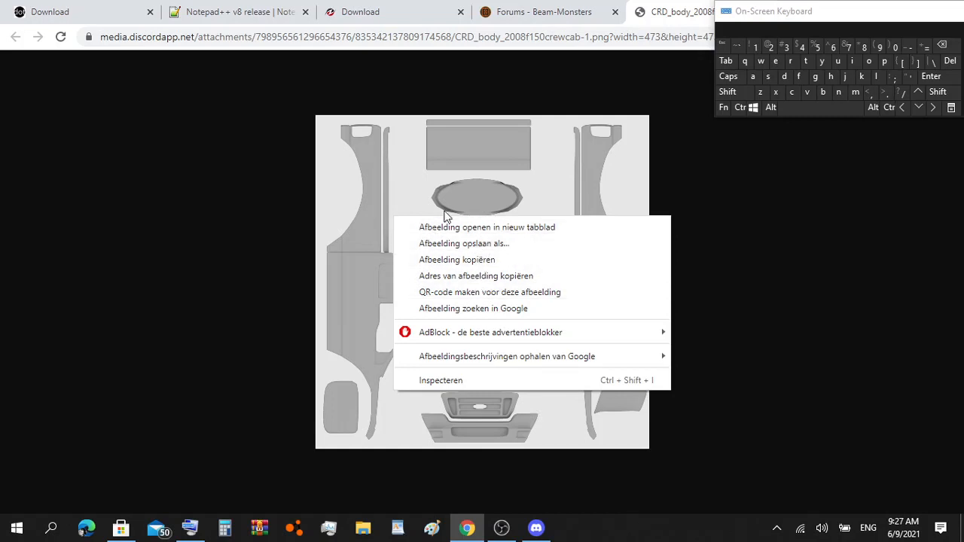
left_click(469, 244)
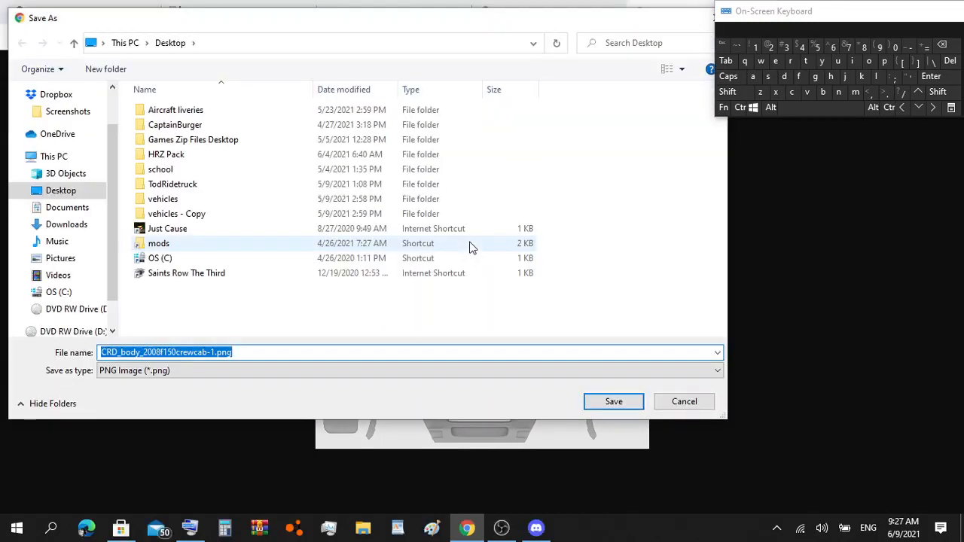
left_click(597, 403)
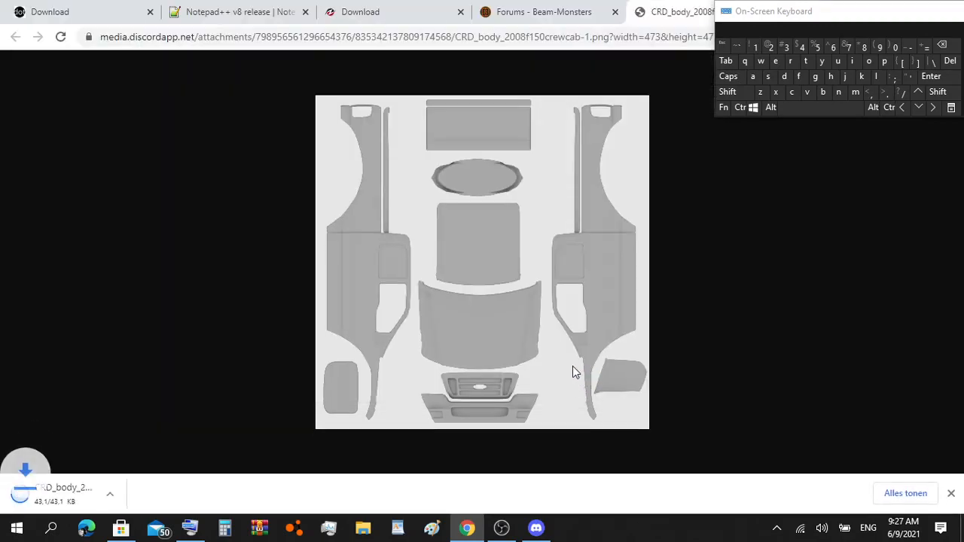
Step: Return to the desktop and open the CRD folder inside the desktop's vehicles folder
left_click(535, 528)
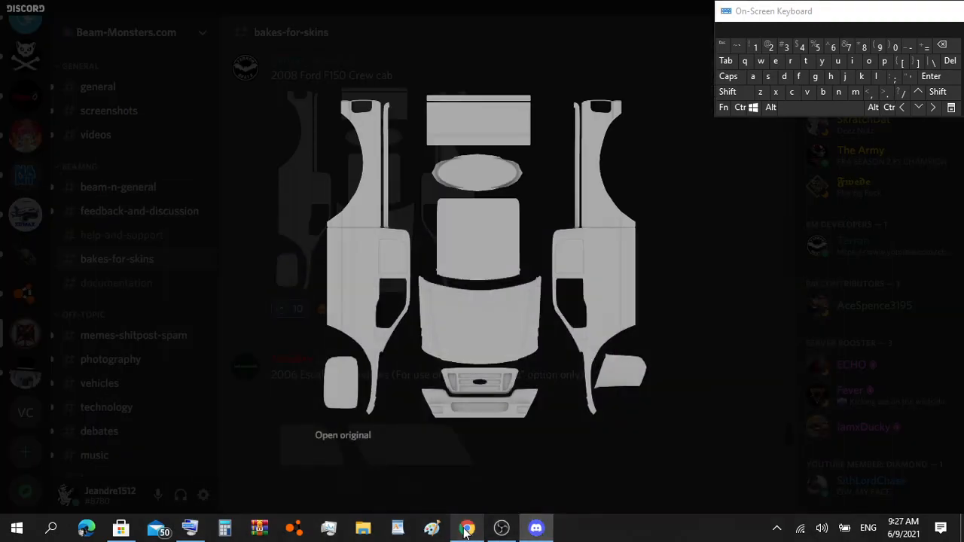
left_click(535, 528)
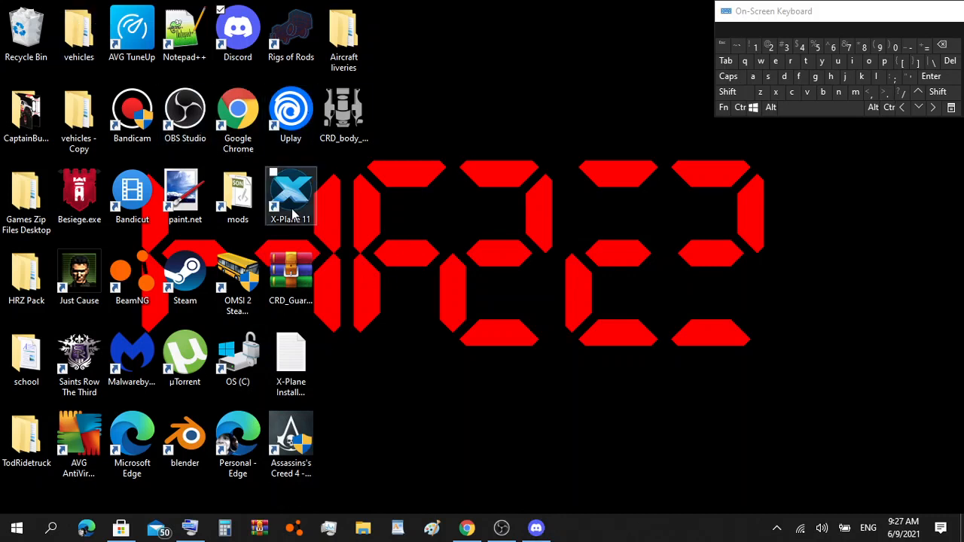
right_click(402, 144)
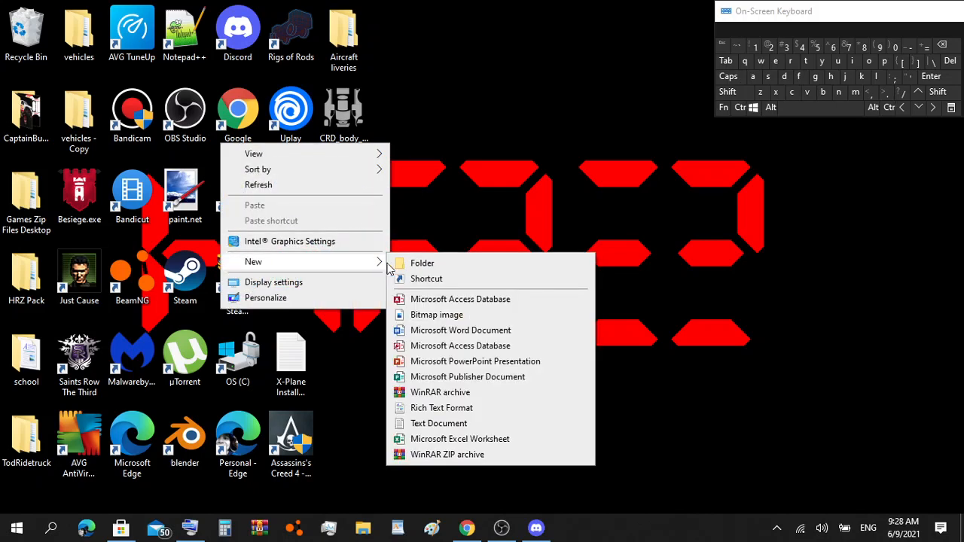
left_click(551, 159)
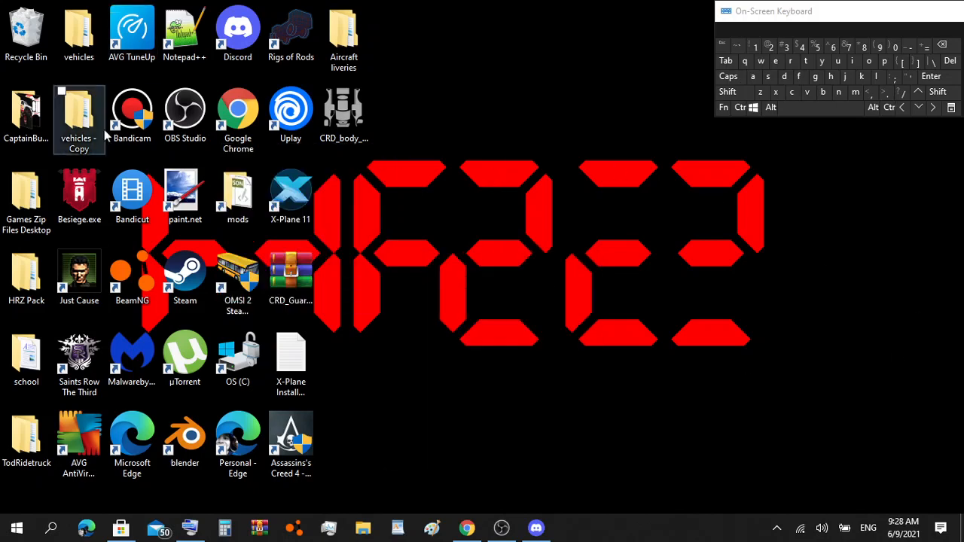
left_click(85, 47)
double_click(88, 51)
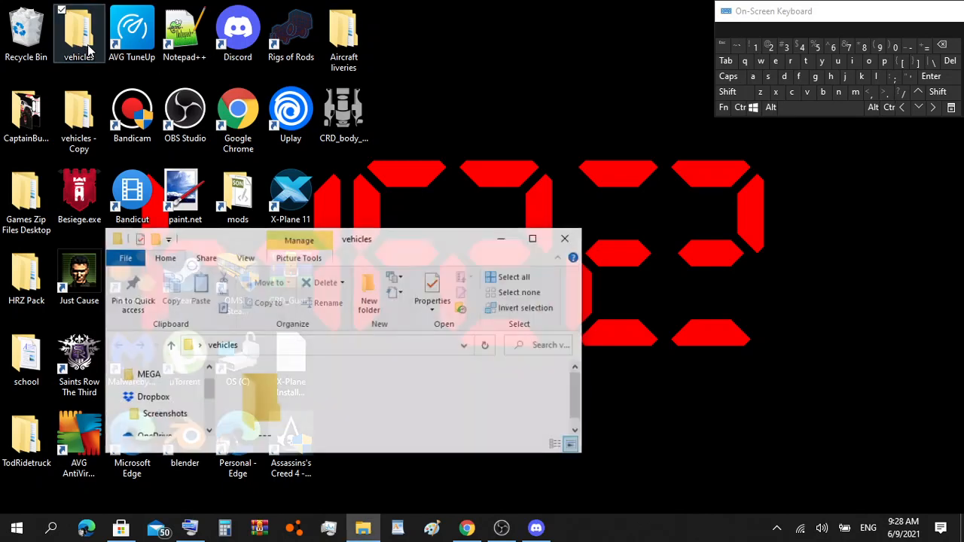
left_click(534, 238)
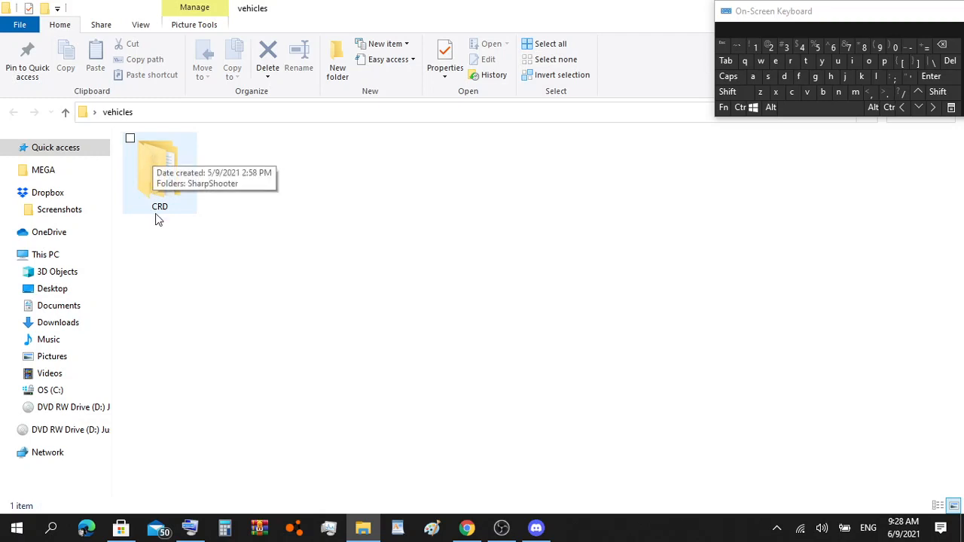
double_click(159, 179)
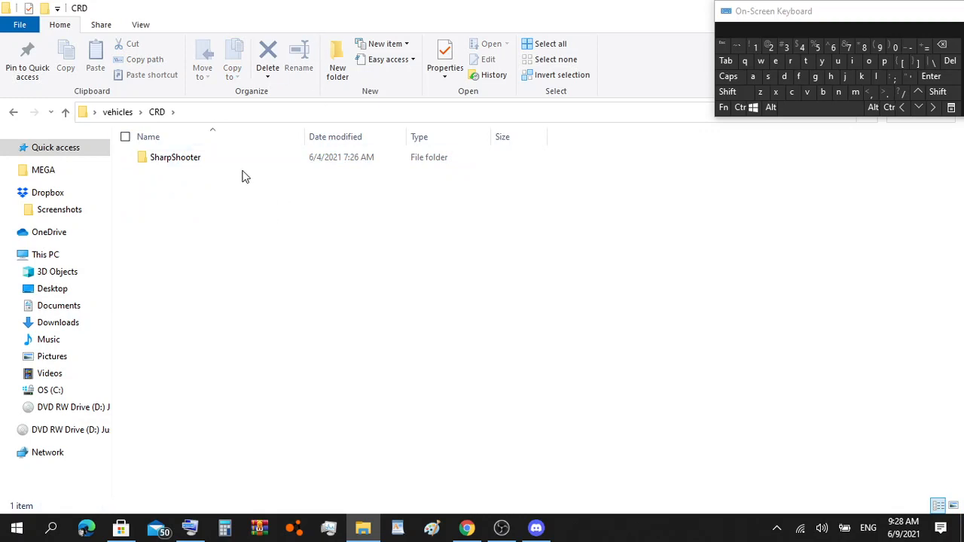
Step: Create a new folder named Test inside the CRD folder
left_click(338, 69)
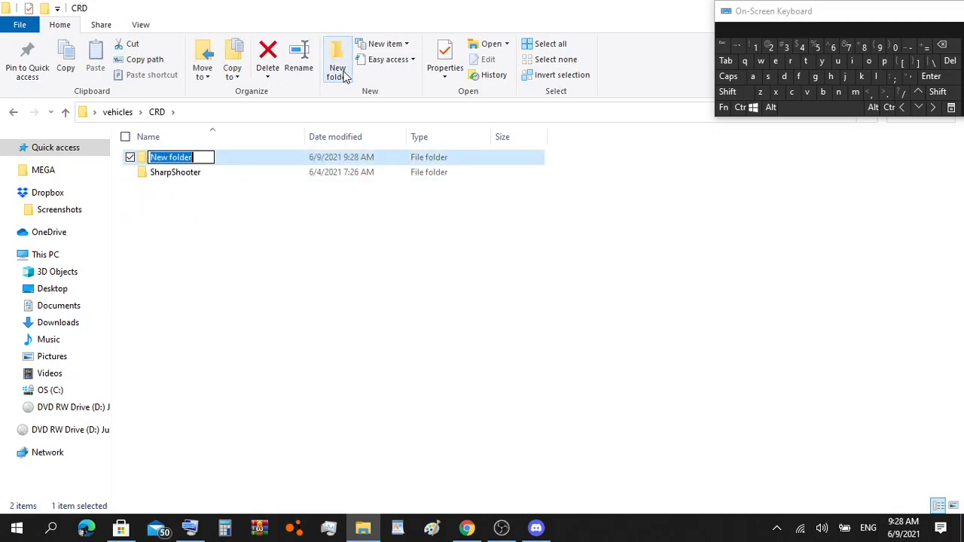
left_click(751, 91)
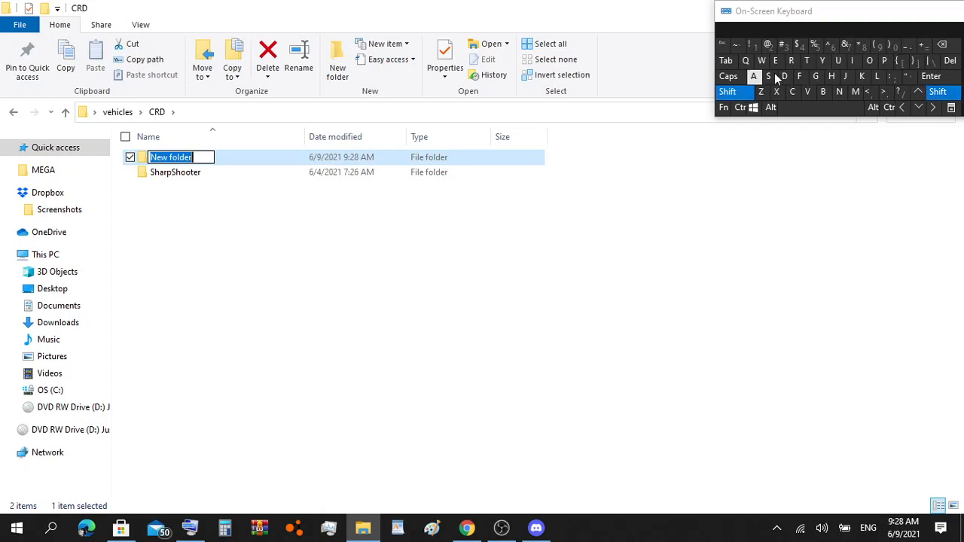
left_click(807, 60)
left_click(775, 60)
left_click(768, 76)
left_click(806, 61)
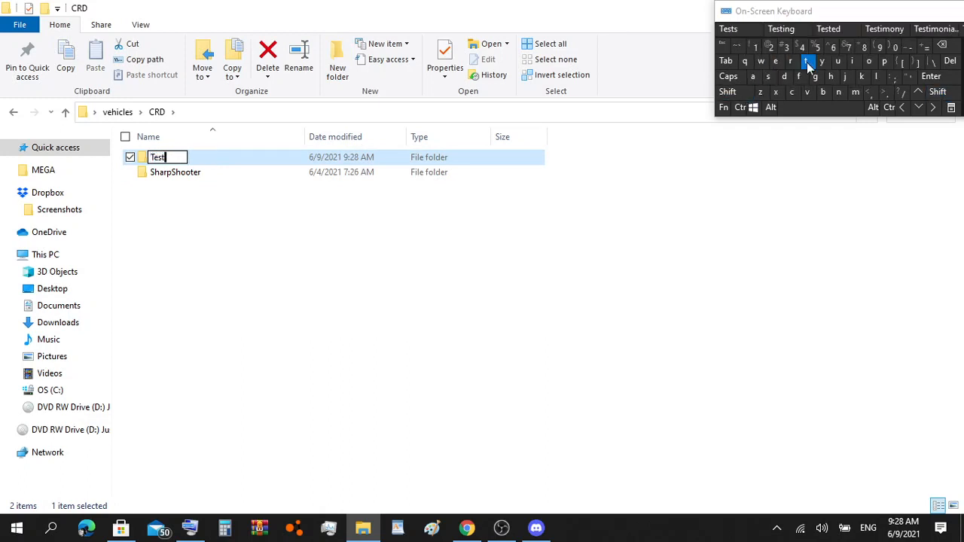
left_click(280, 154)
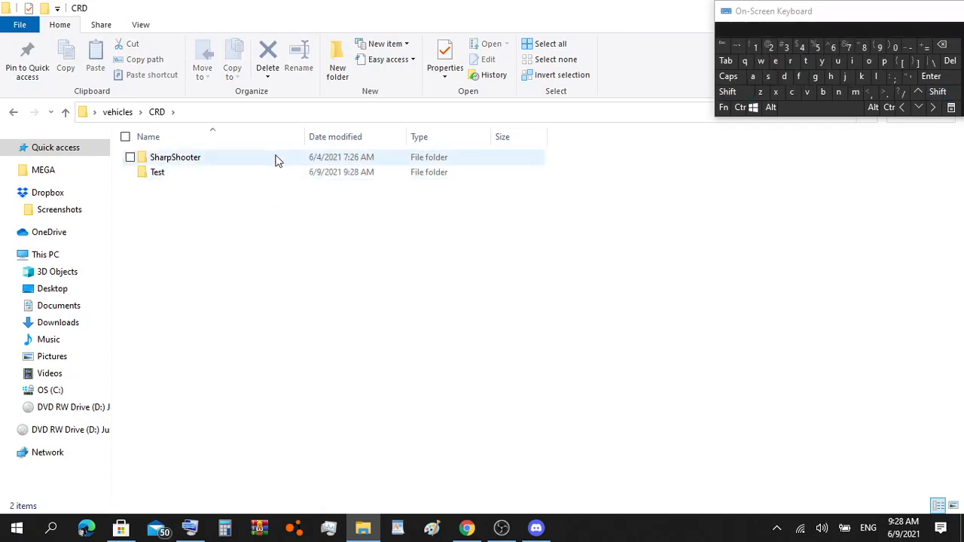
Step: Create two new folders inside the Test folder and name the second one Textures
double_click(260, 175)
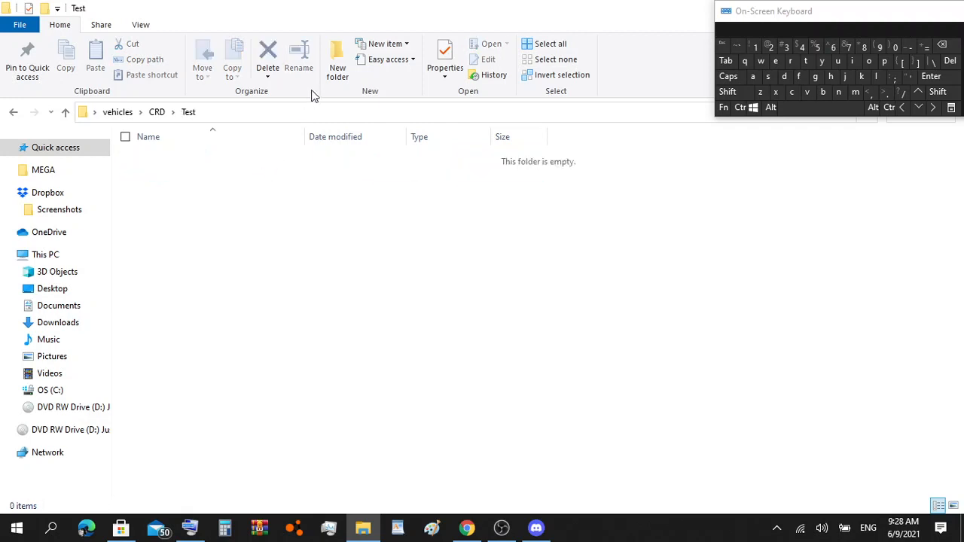
left_click(341, 60)
left_click(340, 61)
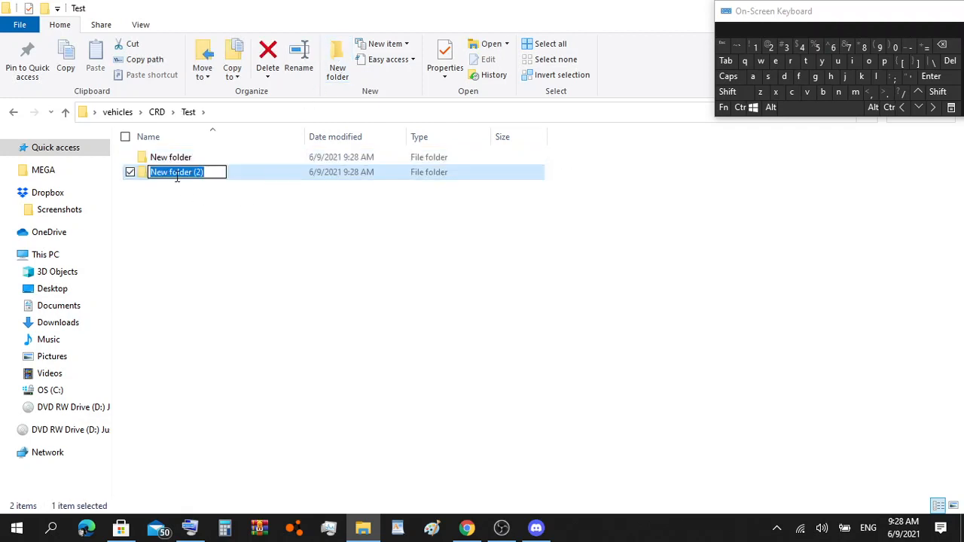
left_click(727, 92)
left_click(805, 60)
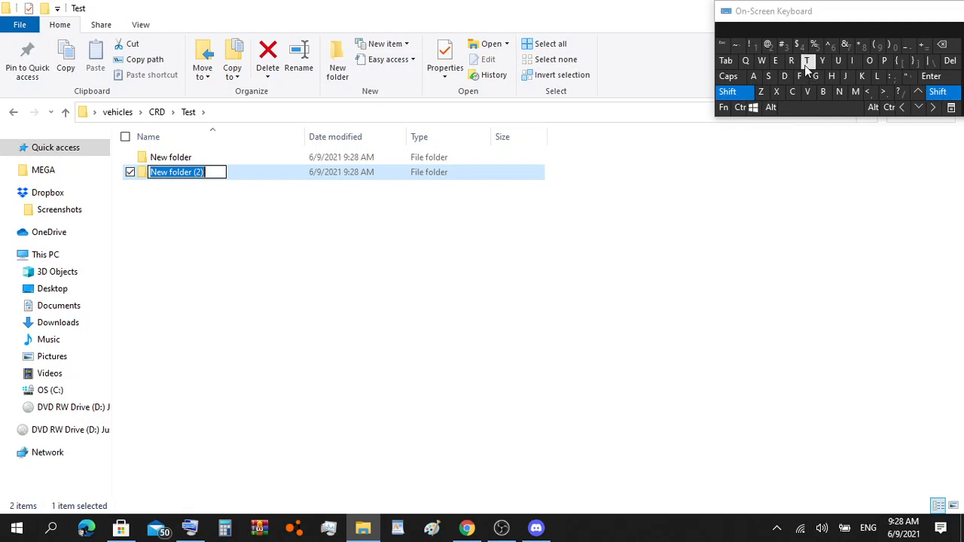
left_click(778, 61)
left_click(776, 92)
left_click(806, 61)
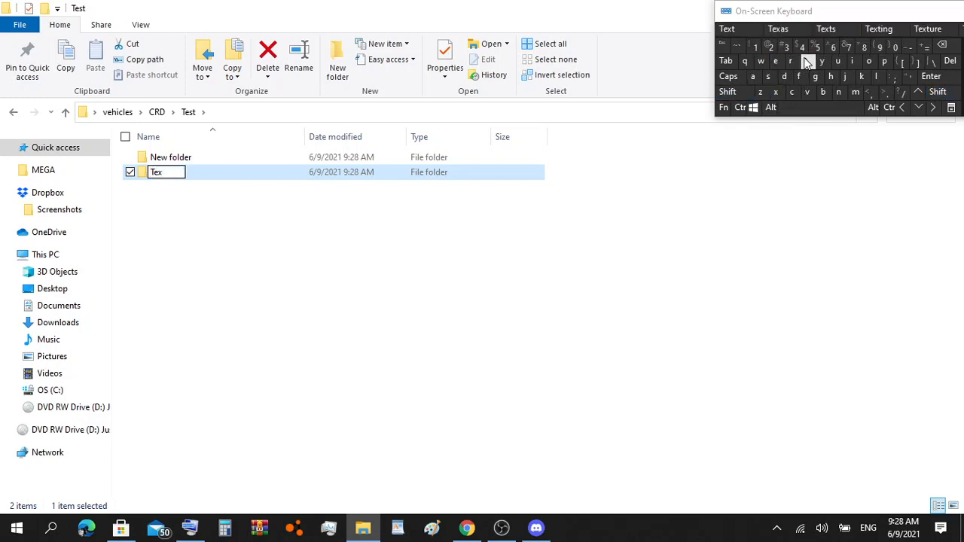
left_click(835, 64)
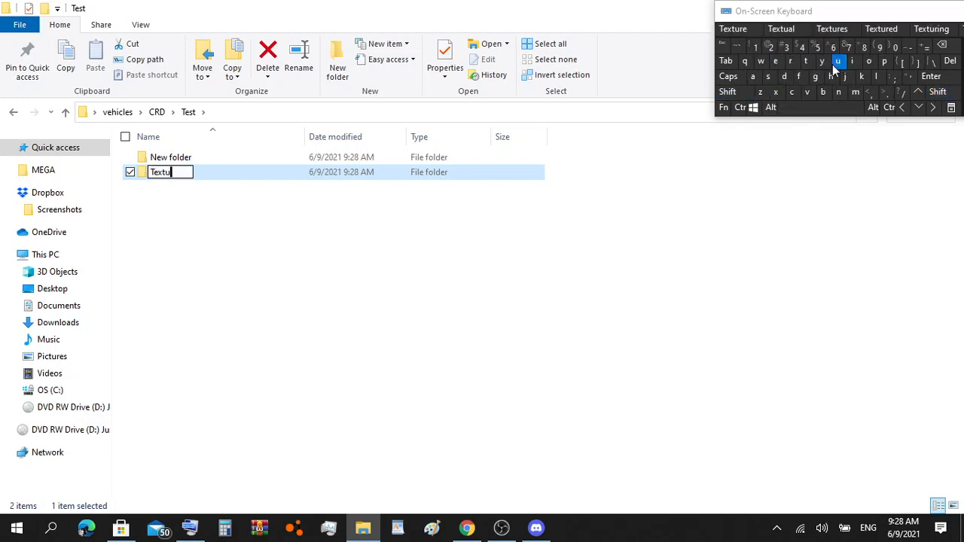
left_click(790, 61)
left_click(775, 61)
left_click(768, 76)
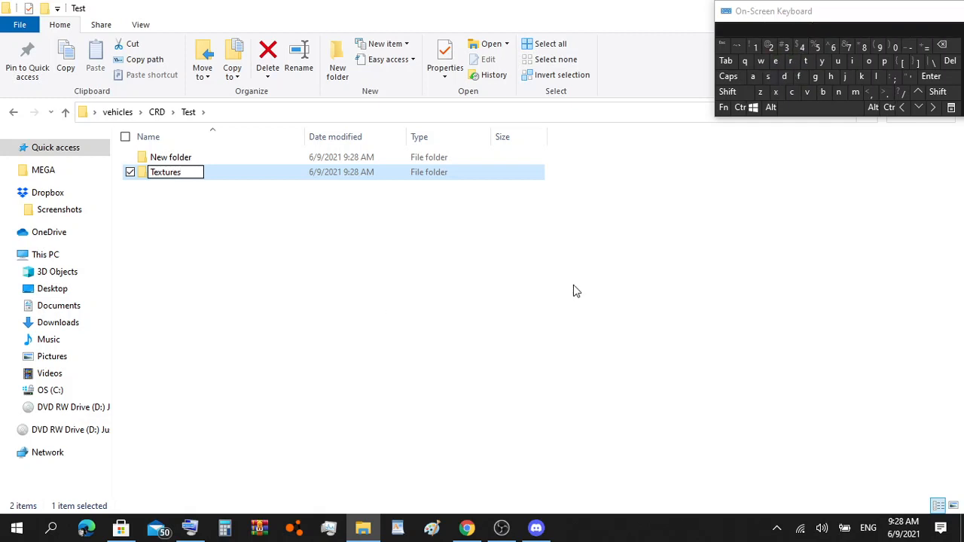
left_click(173, 158)
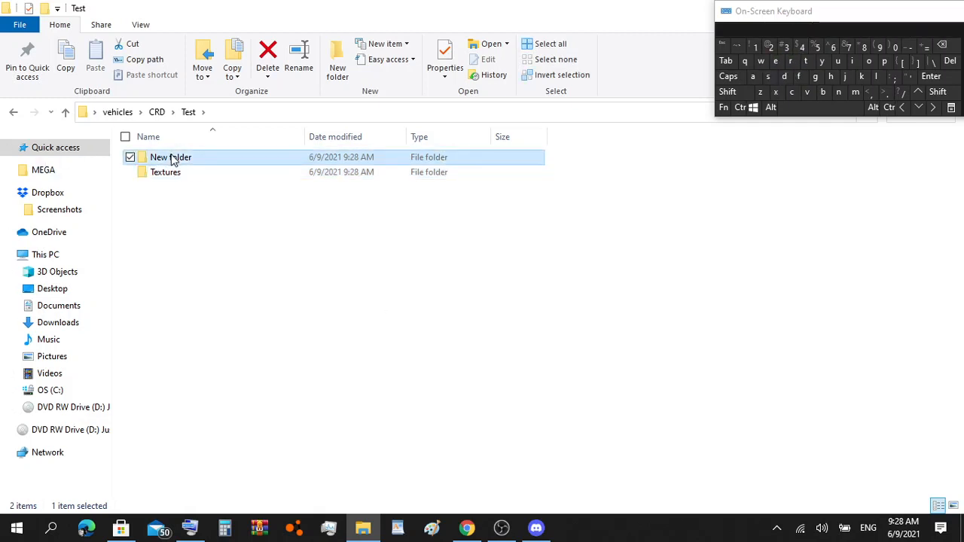
Step: Rename the remaining unnamed folder inside Test as Parts
double_click(177, 160)
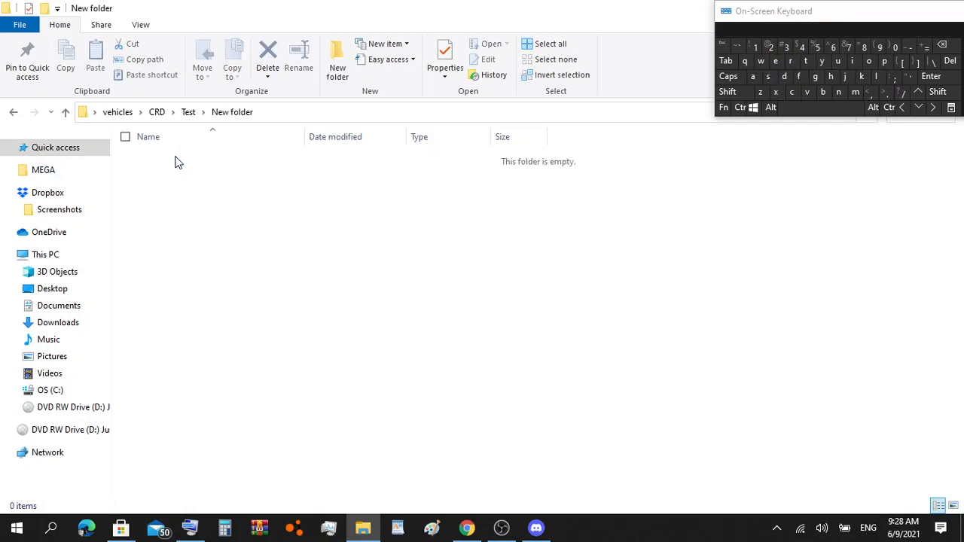
left_click(189, 113)
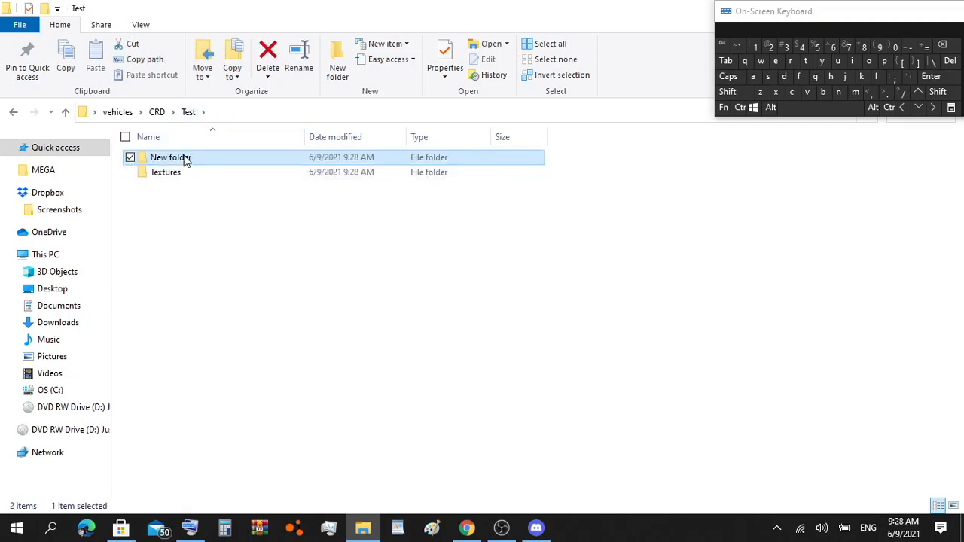
left_click(184, 158)
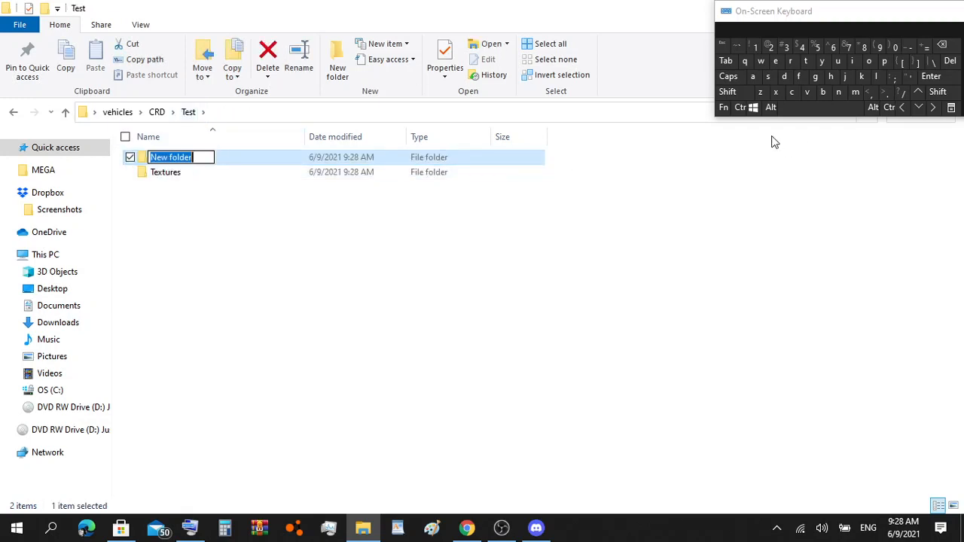
left_click(738, 98)
left_click(884, 61)
left_click(752, 76)
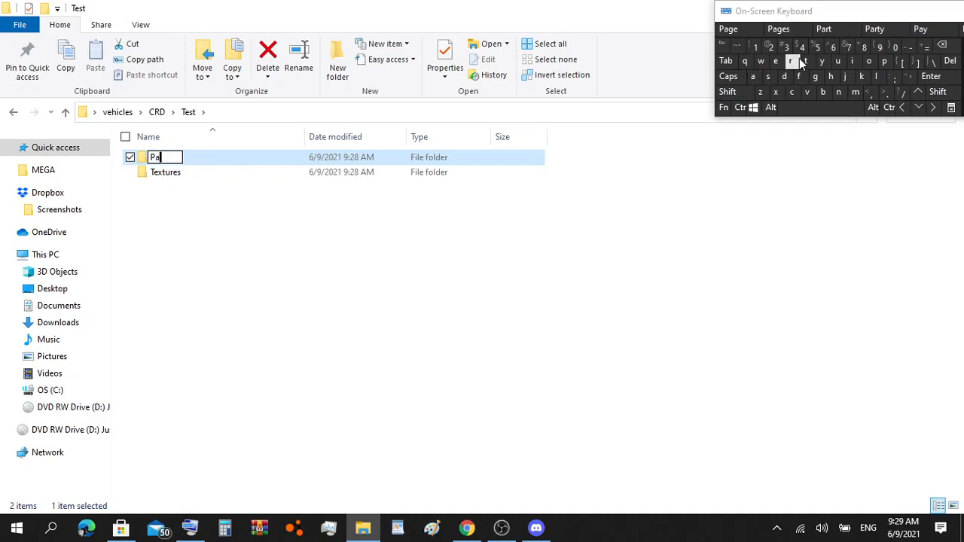
left_click(789, 61)
left_click(806, 61)
left_click(767, 76)
left_click(695, 219)
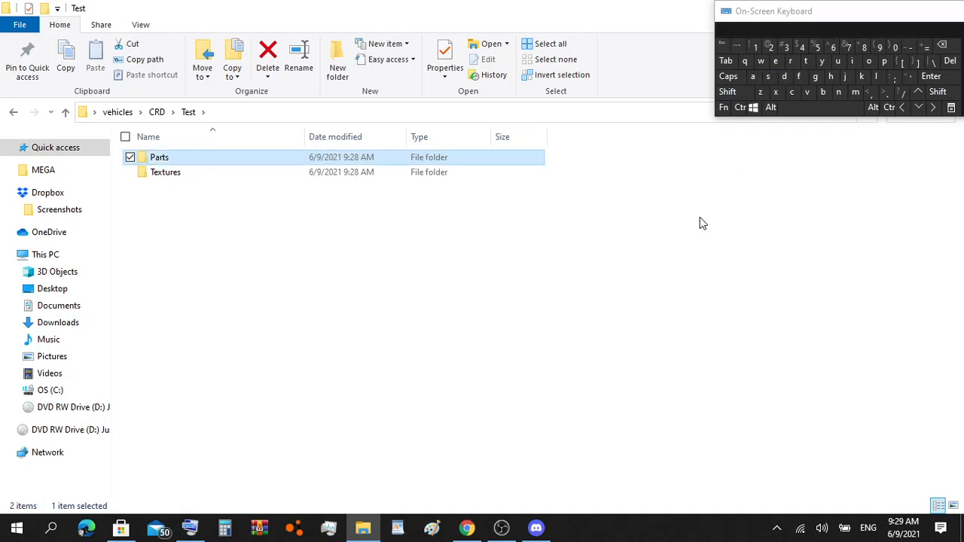
Step: Go back up to the CRD folder, and view the BeamNG mods folder through its desktop shortcut before closing it
left_click(158, 111)
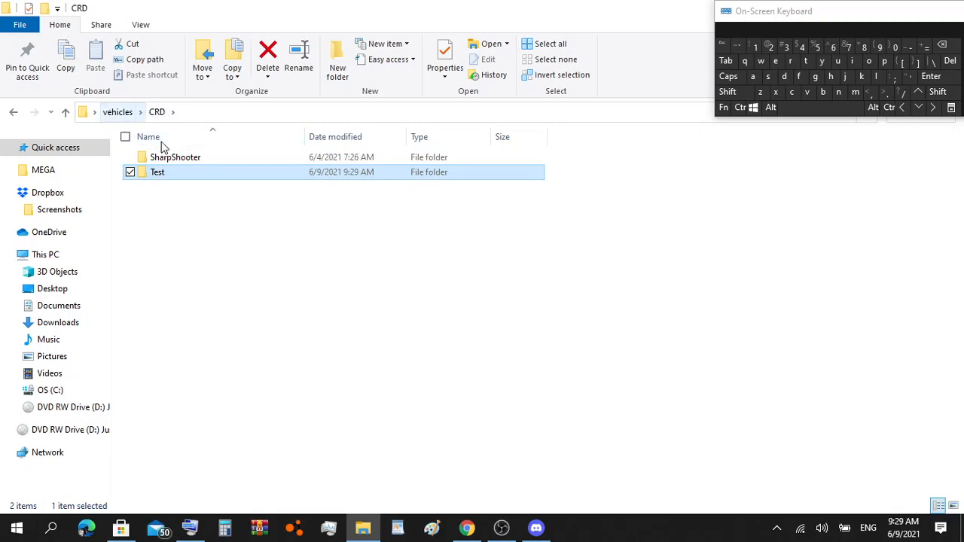
left_click(192, 198)
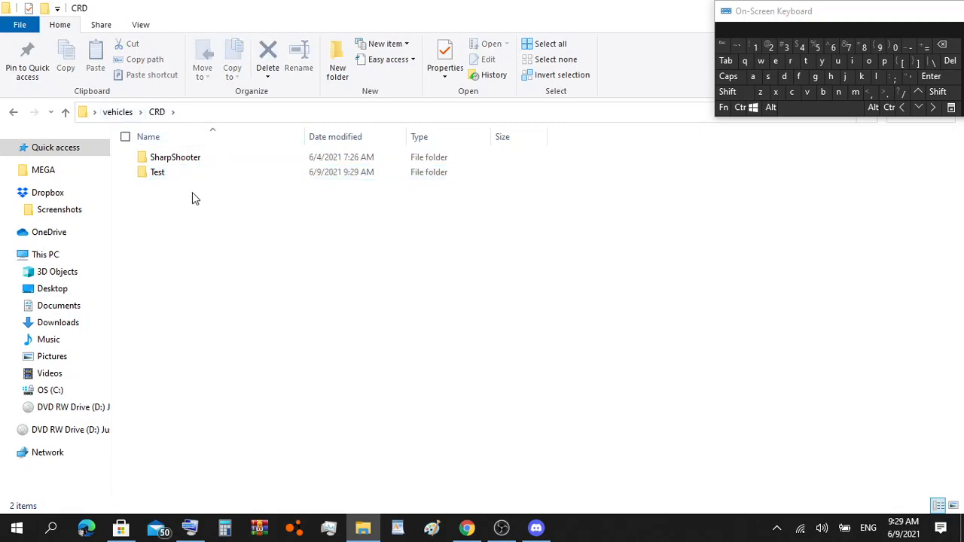
left_click(360, 528)
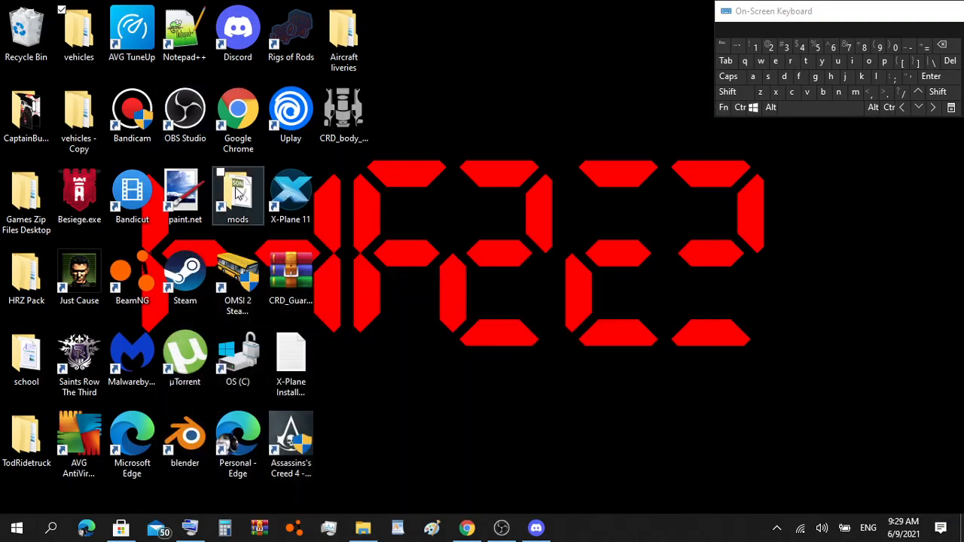
left_click(239, 192)
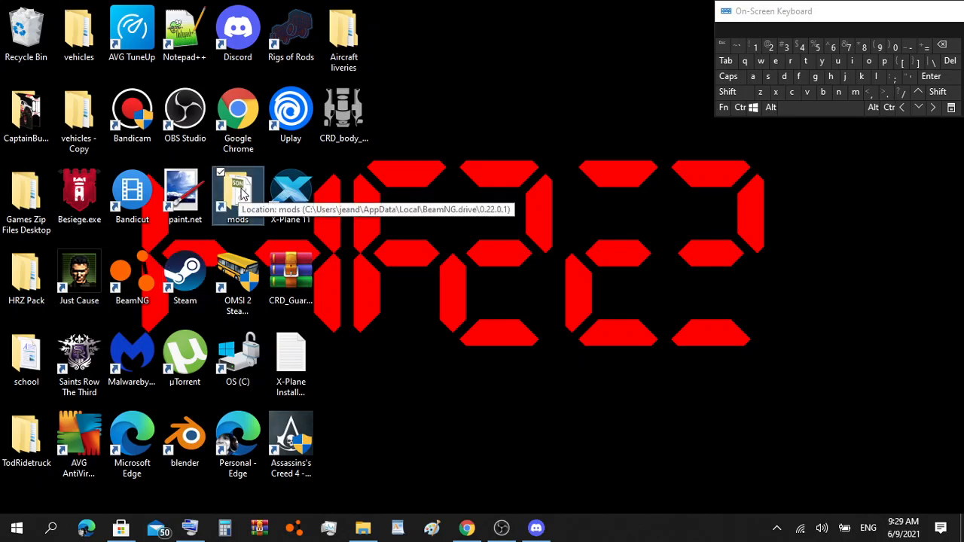
double_click(241, 193)
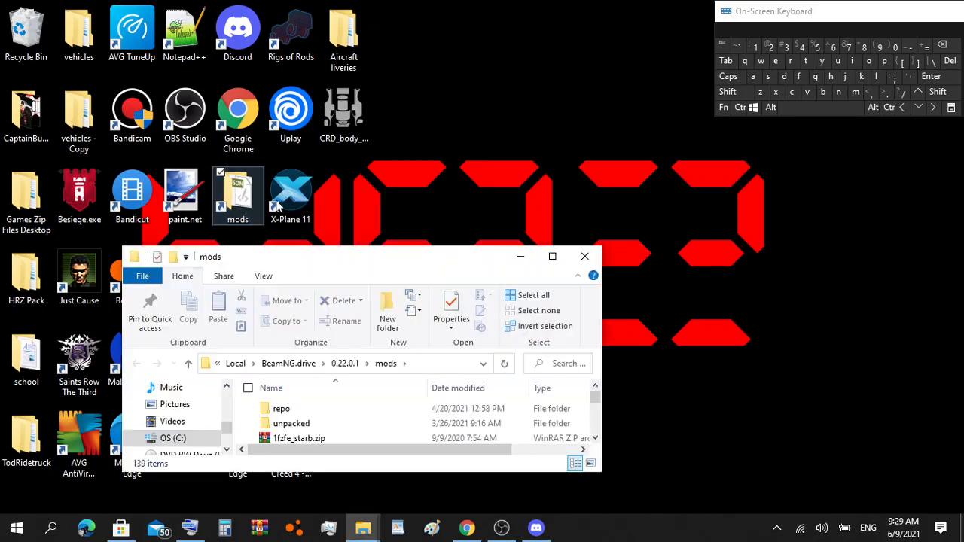
left_click(585, 256)
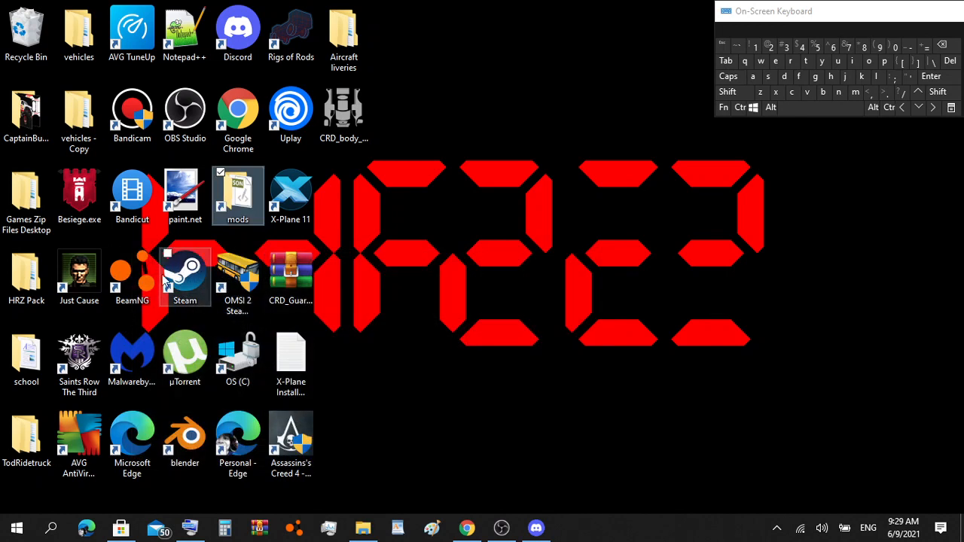
Step: Open the BeamNG.drive user folder in Explorer through the game launcher and open CRD (1).zip from its mods folder
left_click(150, 288)
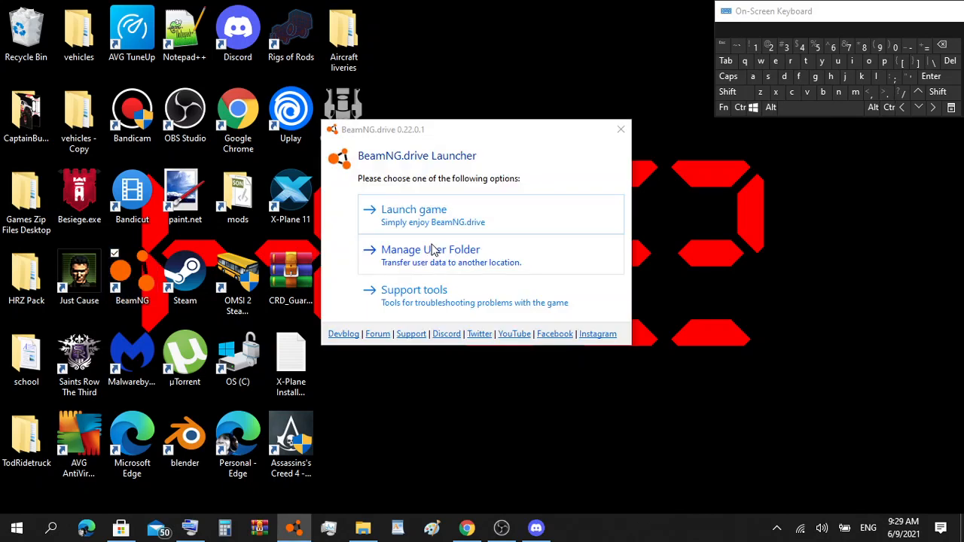
left_click(426, 258)
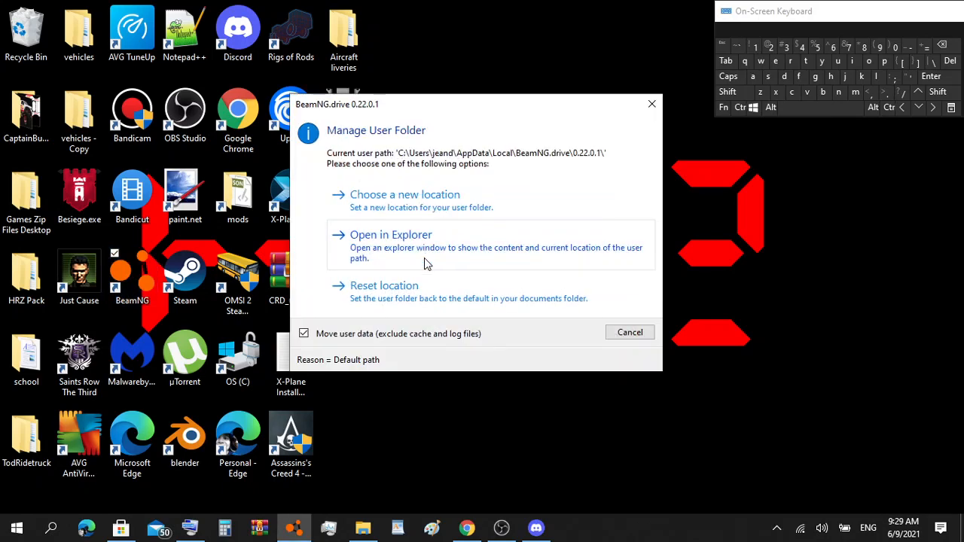
left_click(418, 251)
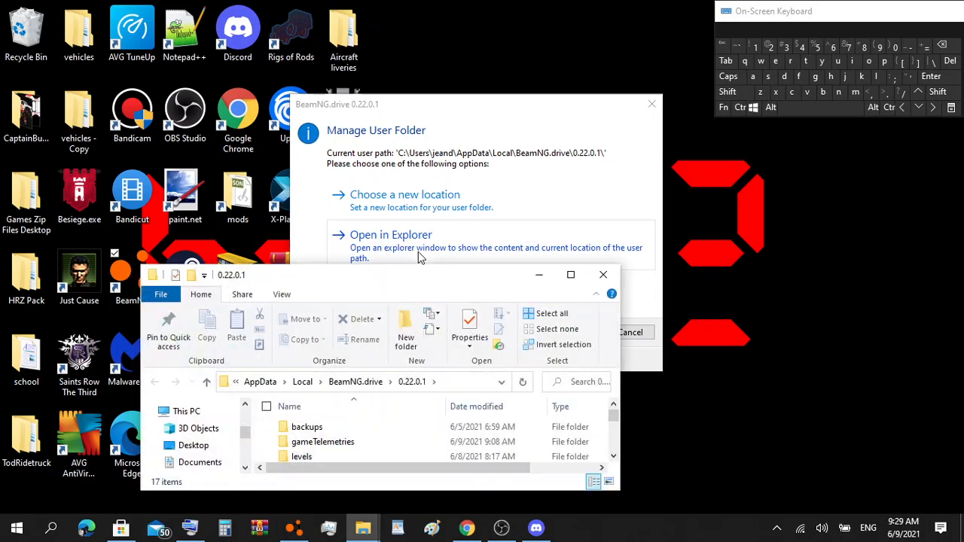
left_click(571, 274)
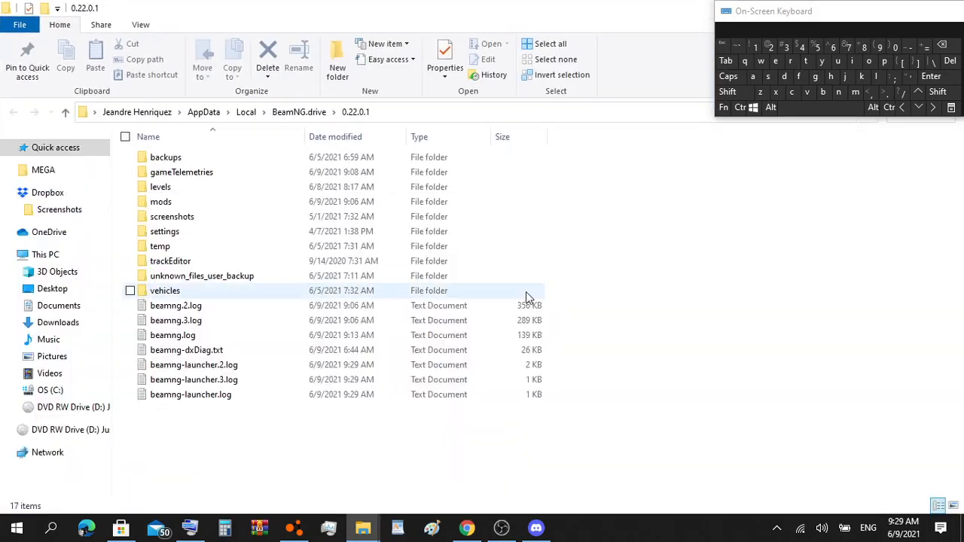
double_click(275, 205)
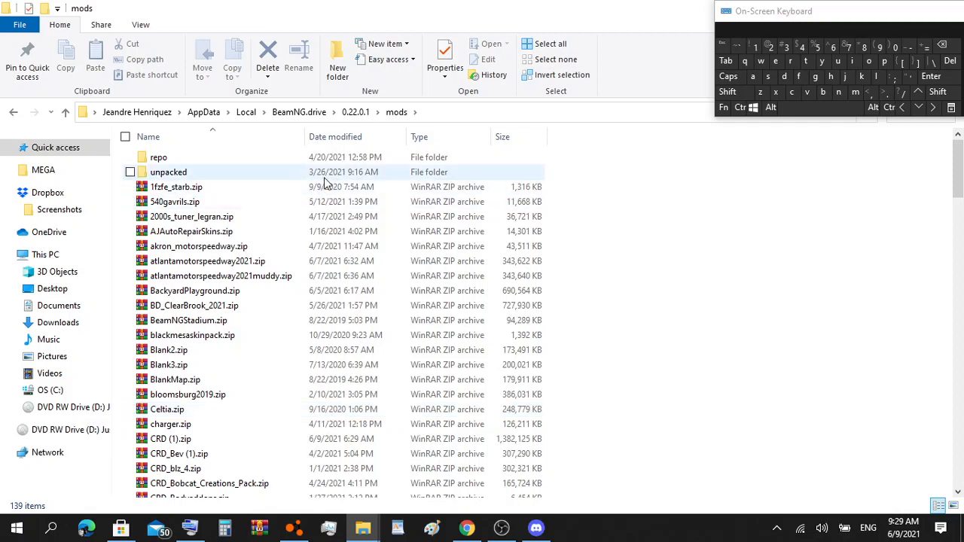
left_click(254, 436)
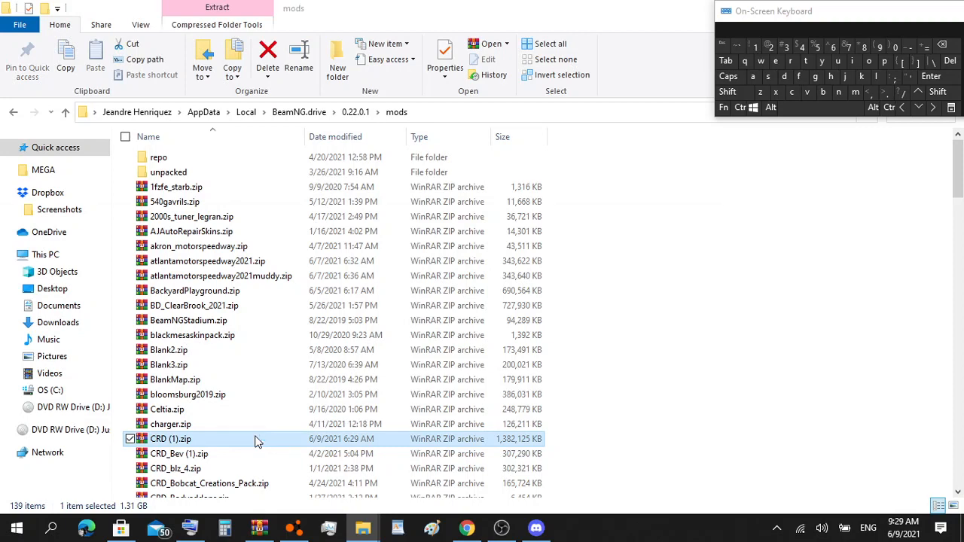
Step: Open CRD (1).zip in WinRAR in a maximized window and go into its vehicles/CRD folder
double_click(255, 441)
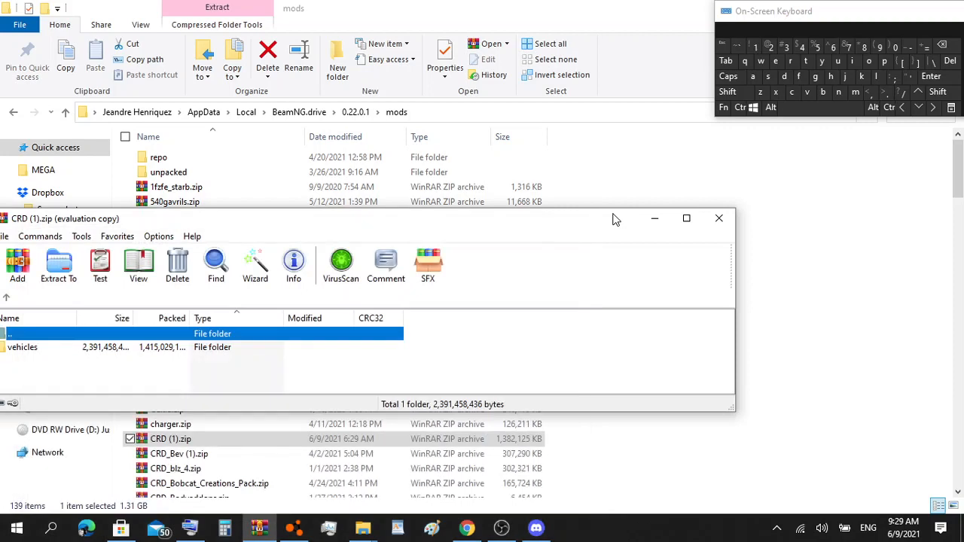
left_click(686, 219)
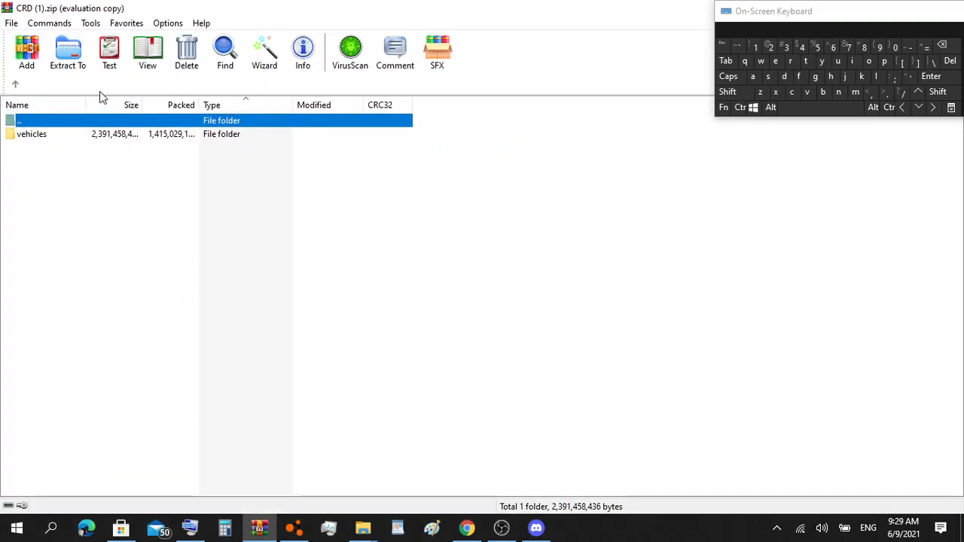
double_click(116, 138)
left_click(117, 139)
key("F2")
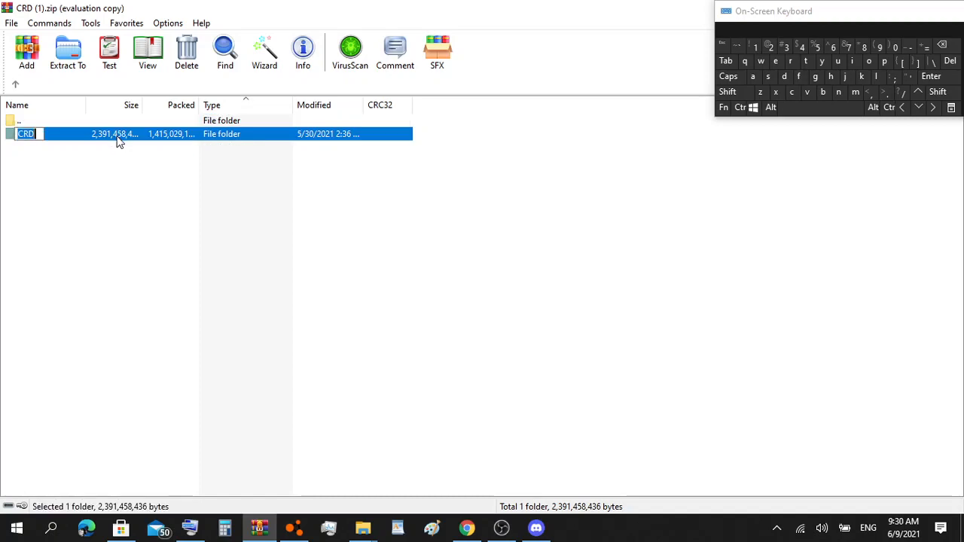
double_click(116, 134)
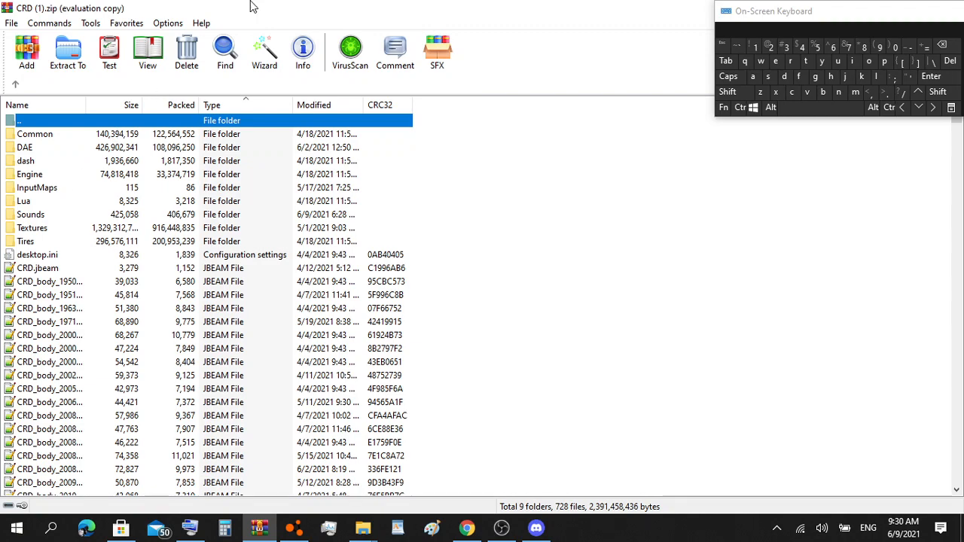
left_click_drag(250, 5, 326, 6)
Step: Find CRD_skins.jbeam among the archive's CRD files and open it in a maximized Notepad++ window
scroll(441, 248, "down", 10)
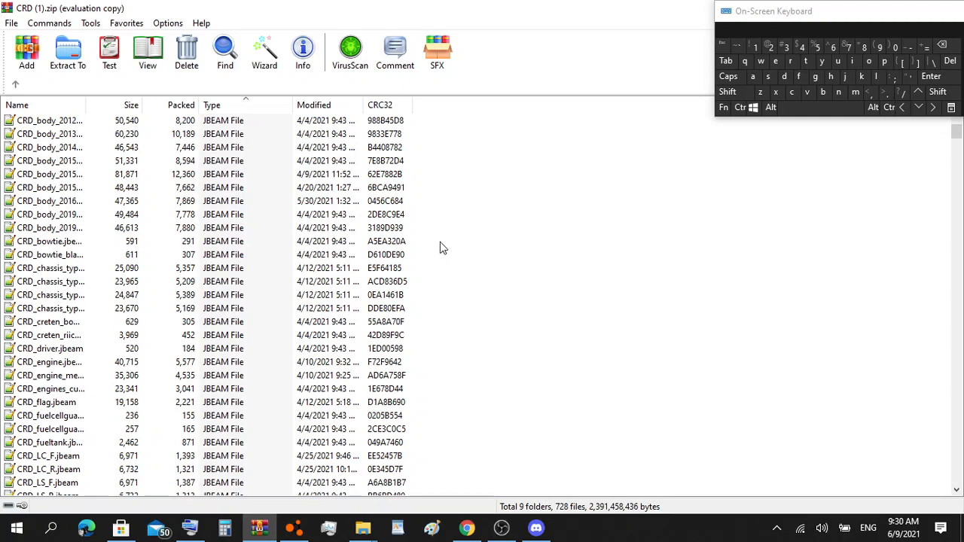
scroll(439, 248, "up", 3)
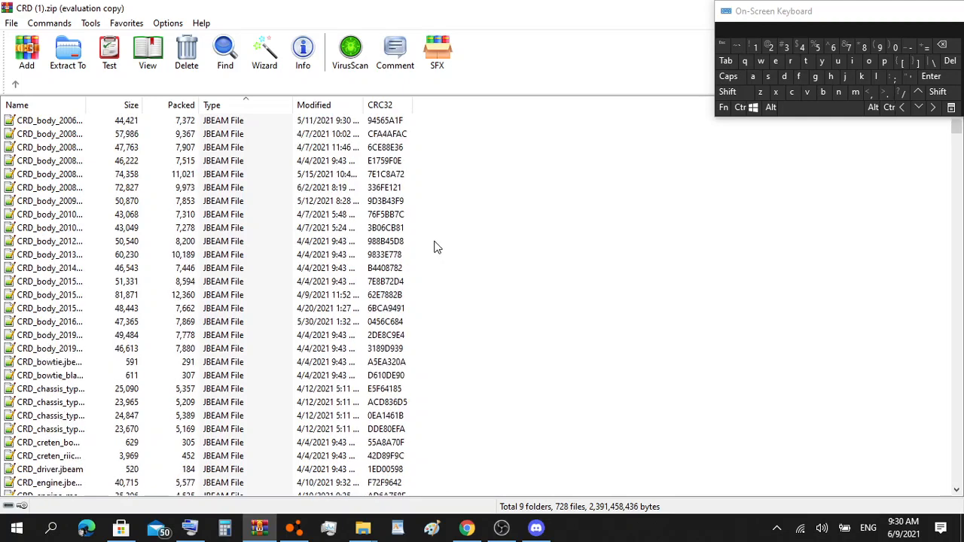
scroll(437, 247, "up", 3)
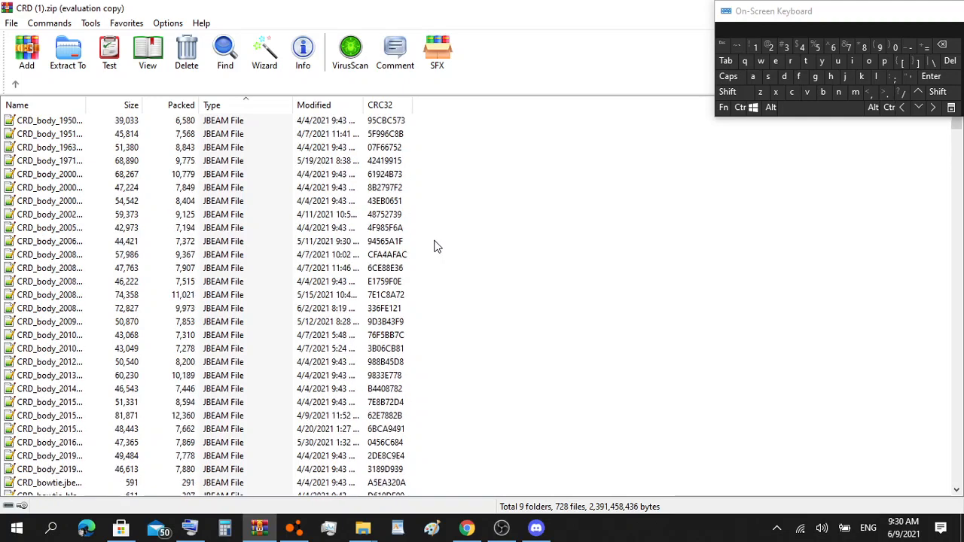
scroll(437, 247, "up", 3)
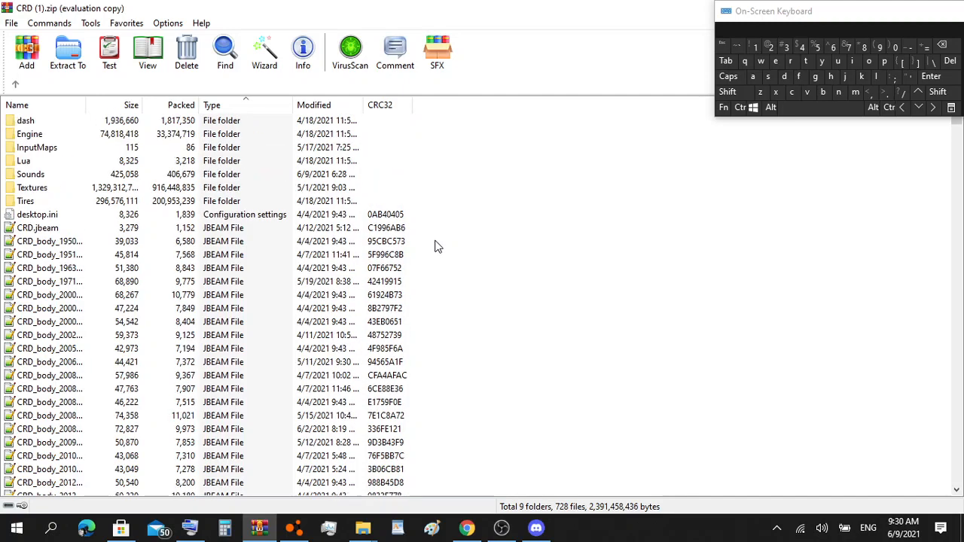
scroll(436, 244, "down", 2)
scroll(441, 243, "up", 2)
scroll(467, 223, "down", 2)
scroll(457, 220, "down", 10)
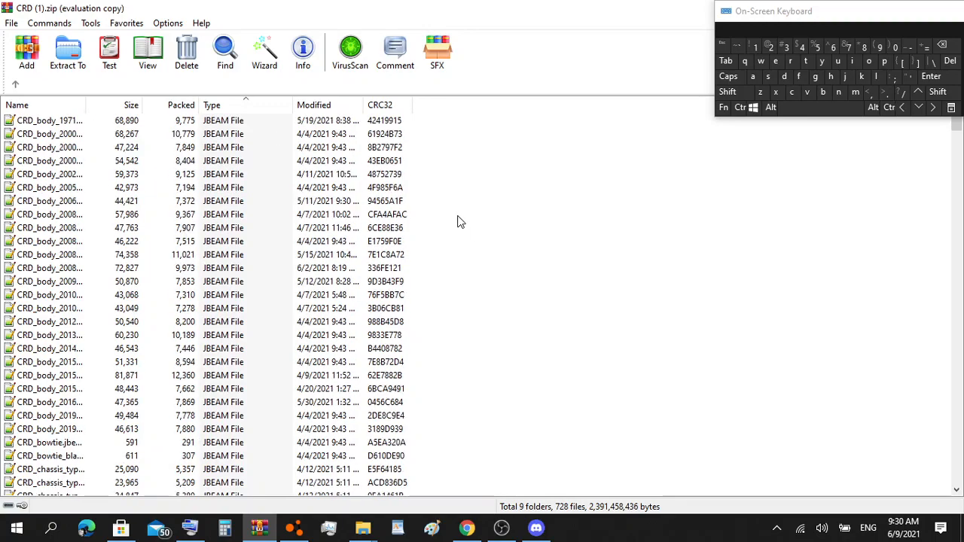
scroll(457, 220, "down", 10)
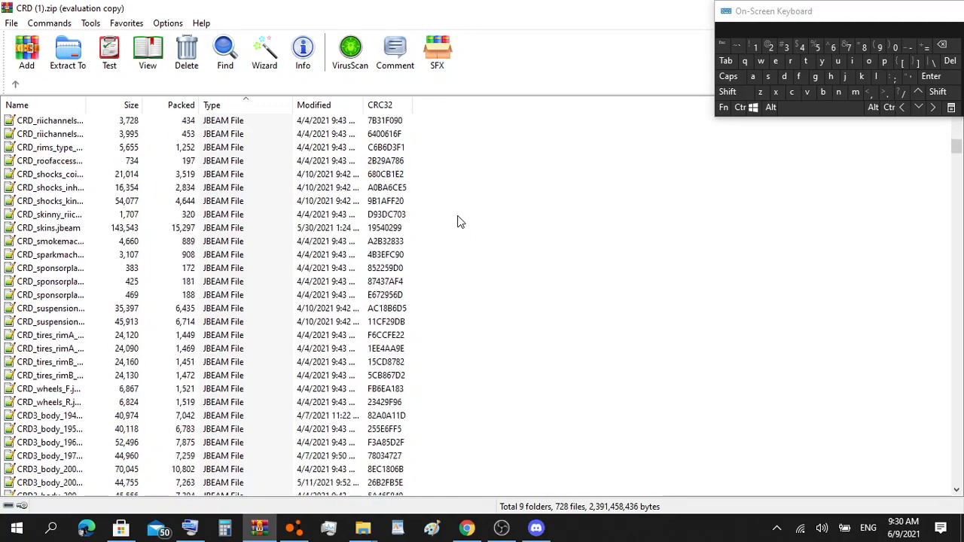
scroll(461, 222, "up", 4)
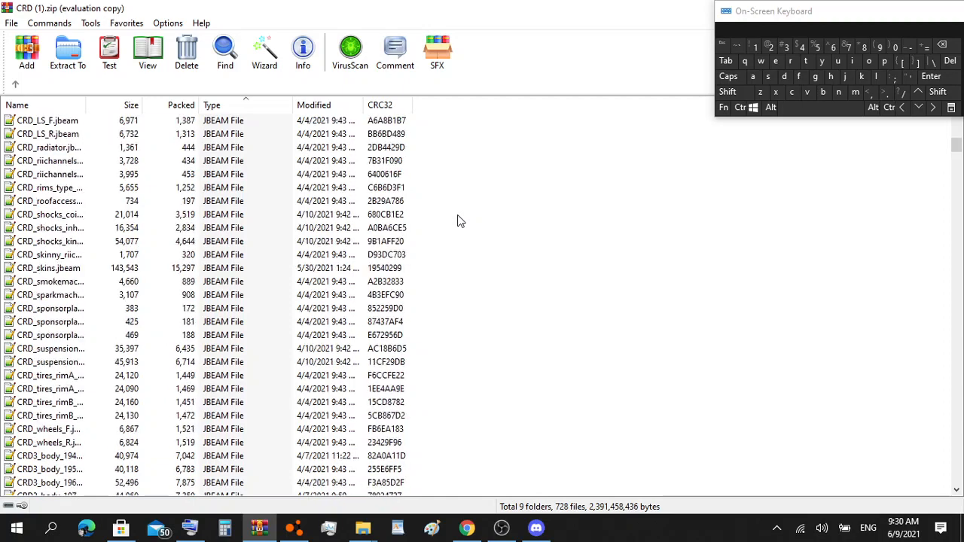
left_click(92, 271)
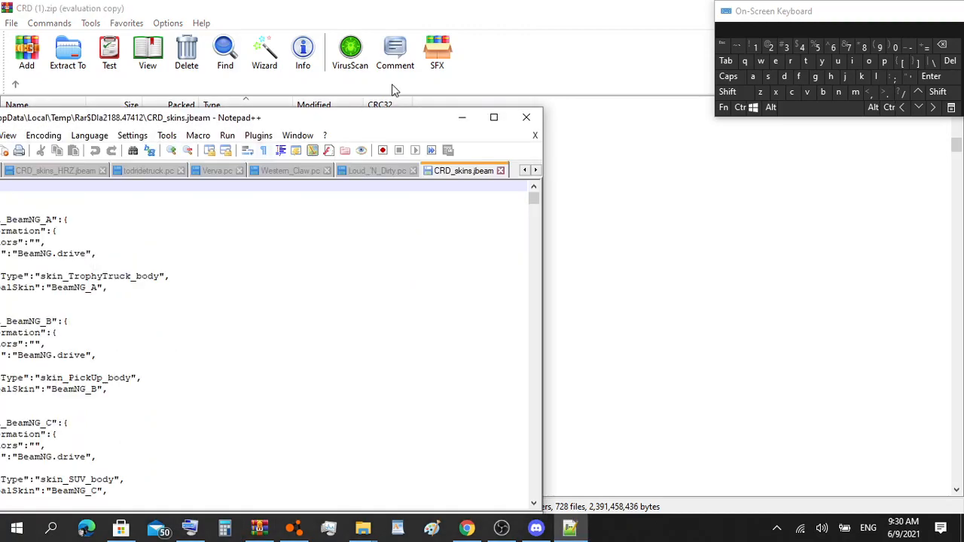
left_click(493, 117)
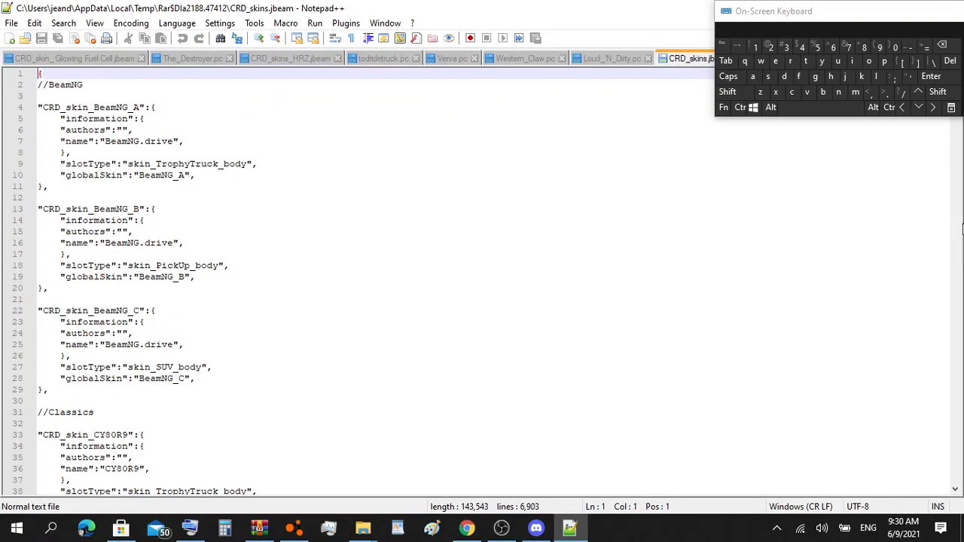
Step: Find the CRD_skin_northernnightmare block, which uses slotType skin_2008f150crewcab_body, and copy it whole
left_click_drag(958, 233, 950, 424)
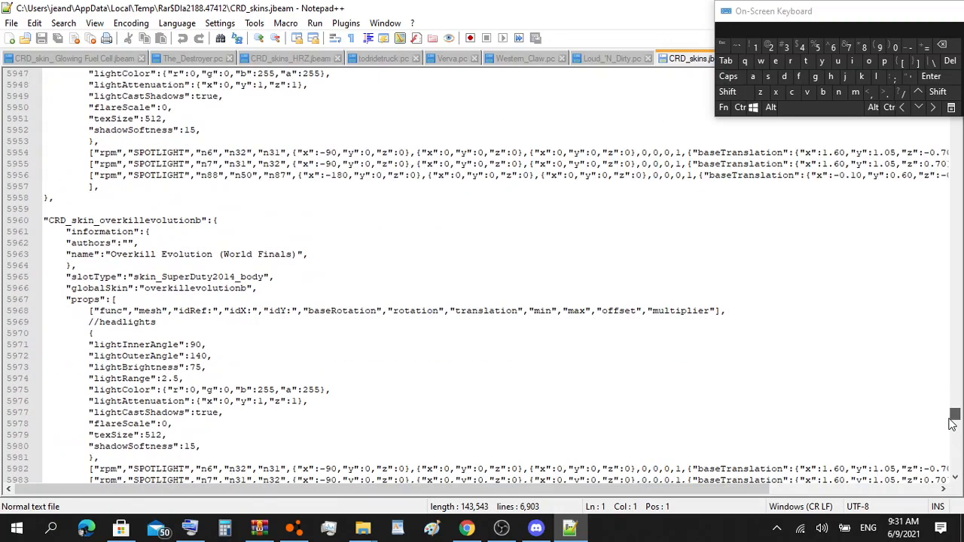
scroll(639, 275, "up", 10)
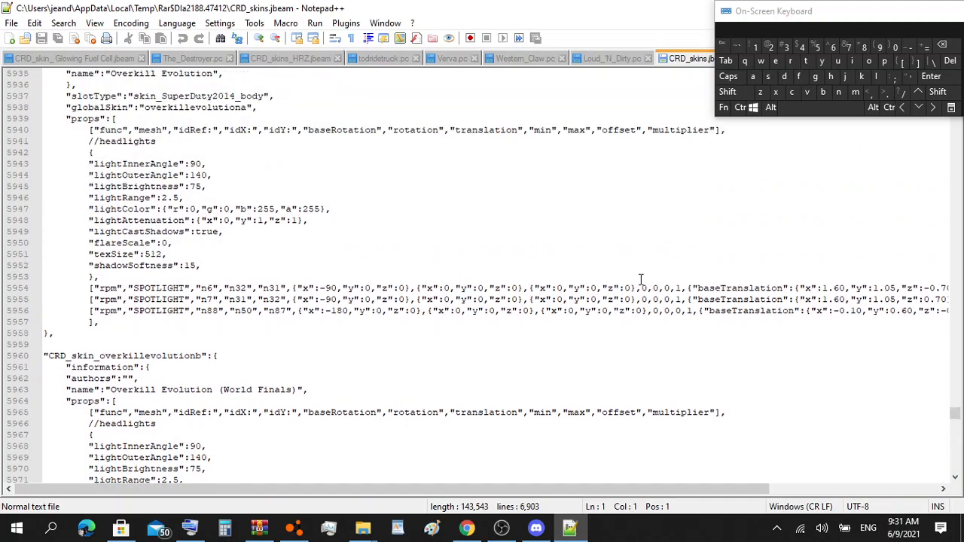
scroll(644, 268, "up", 6)
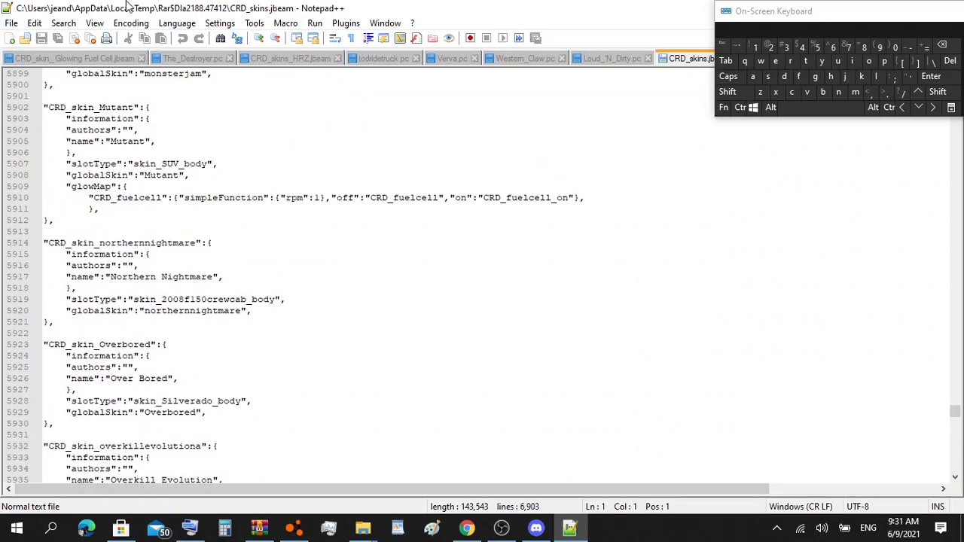
left_click_drag(44, 242, 124, 321)
key("super+c")
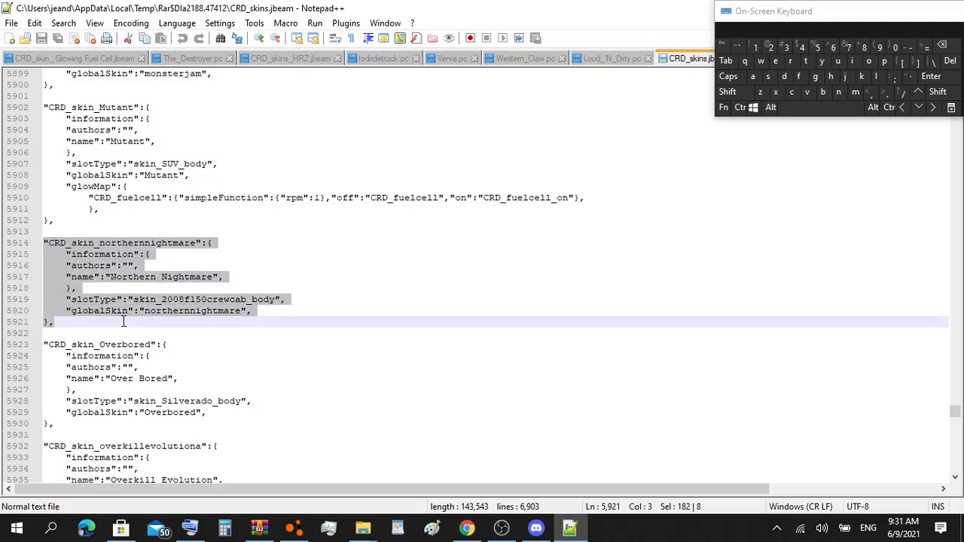
left_click(740, 107)
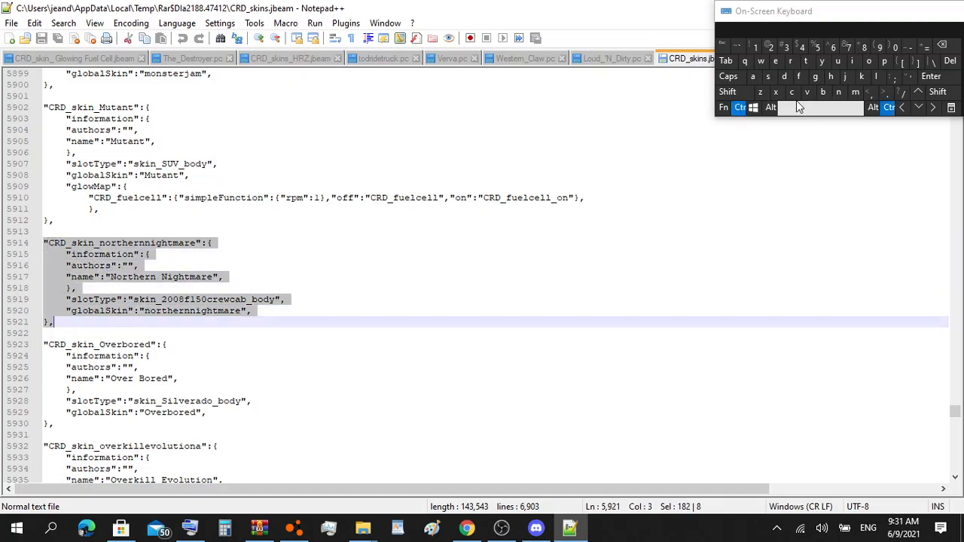
left_click(791, 93)
Step: Replace the entire contents of the archive's temporary CRD_skins.jbeam with the copied Northern Nightmare block, and close Notepad++
left_click(738, 107)
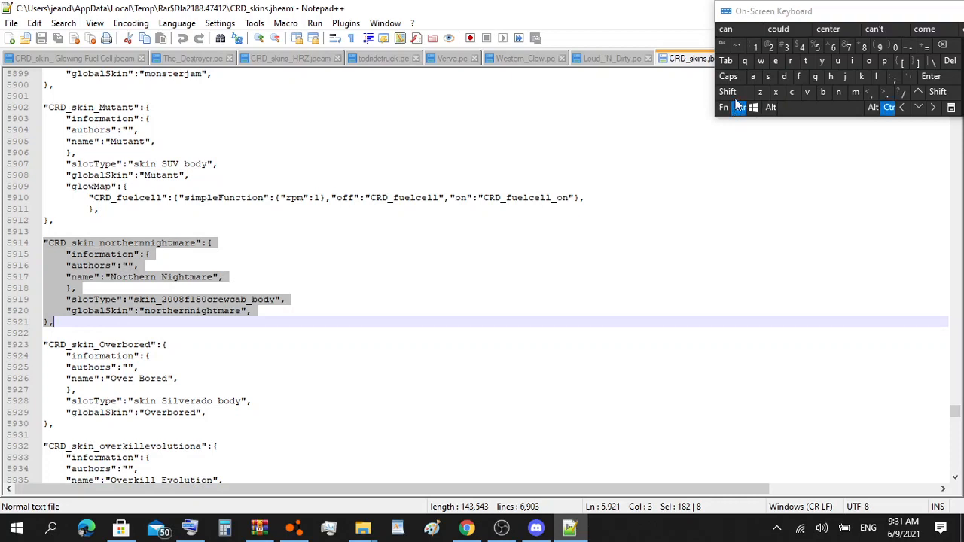
left_click(751, 77)
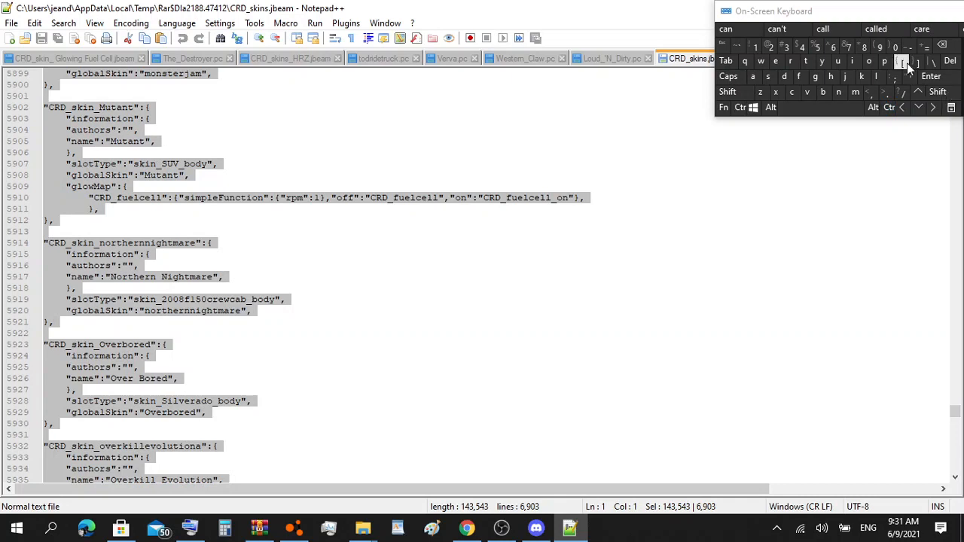
left_click(942, 45)
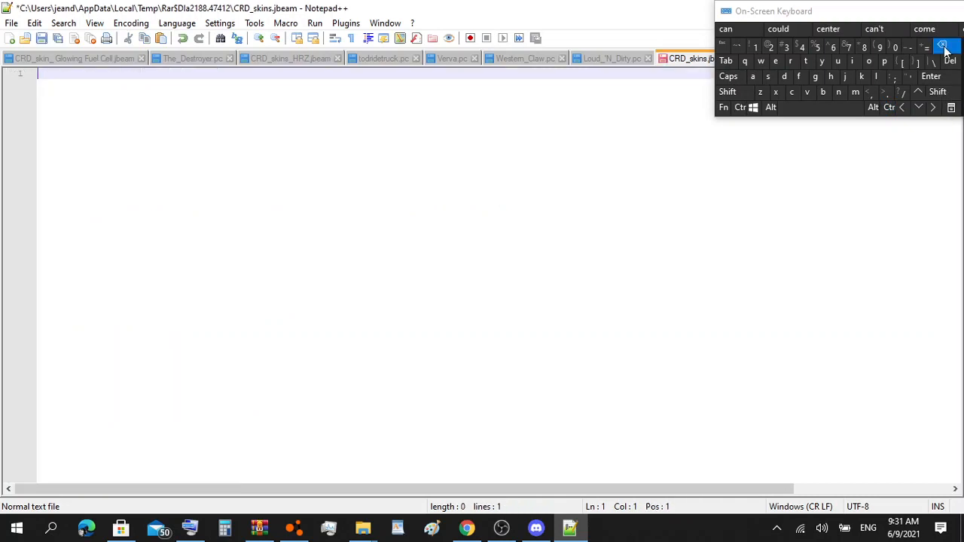
left_click(733, 107)
left_click(807, 93)
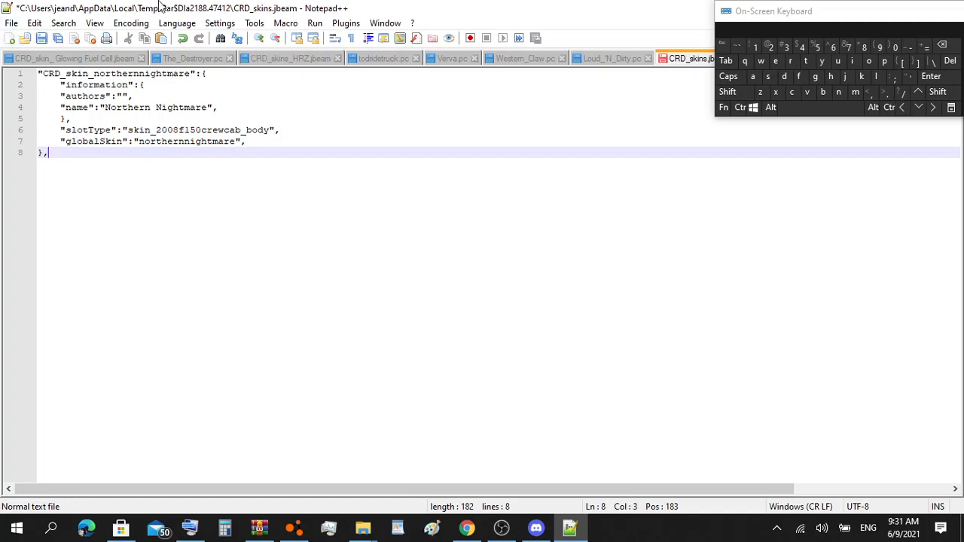
left_click_drag(160, 6, 116, 167)
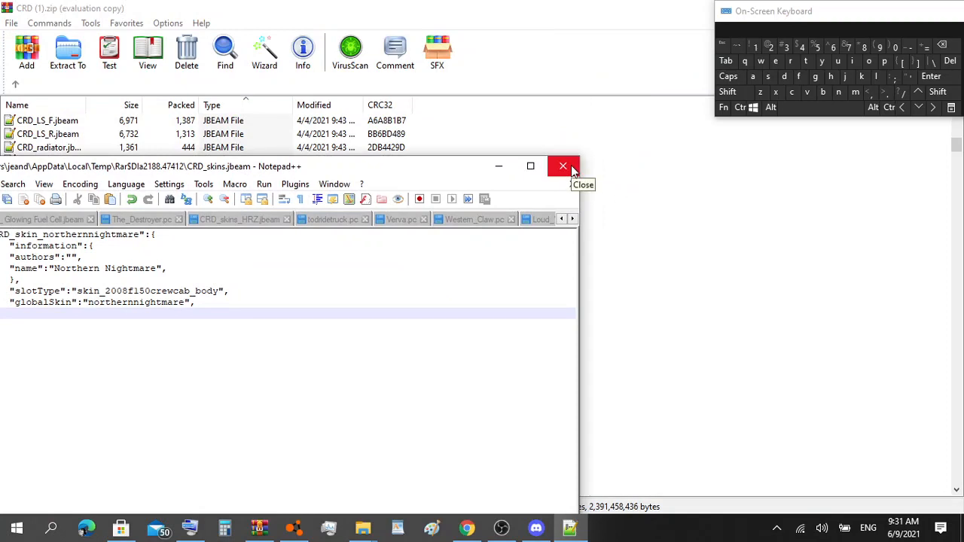
left_click(572, 170)
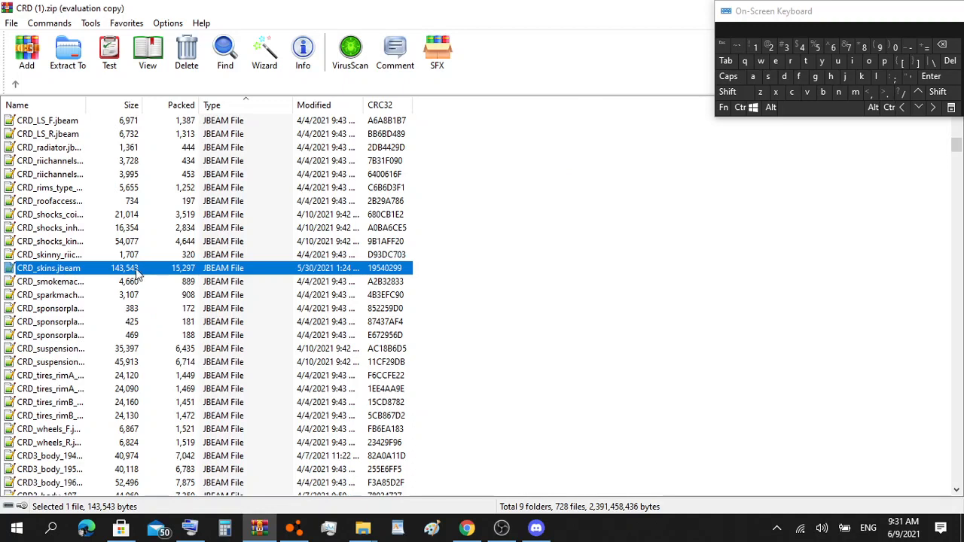
Step: Extract CRD_skins.jbeam from the archive into the desktop vehicles/CRD folder and open the extracted file in a maximized Notepad++ window
left_click_drag(106, 273, 360, 538)
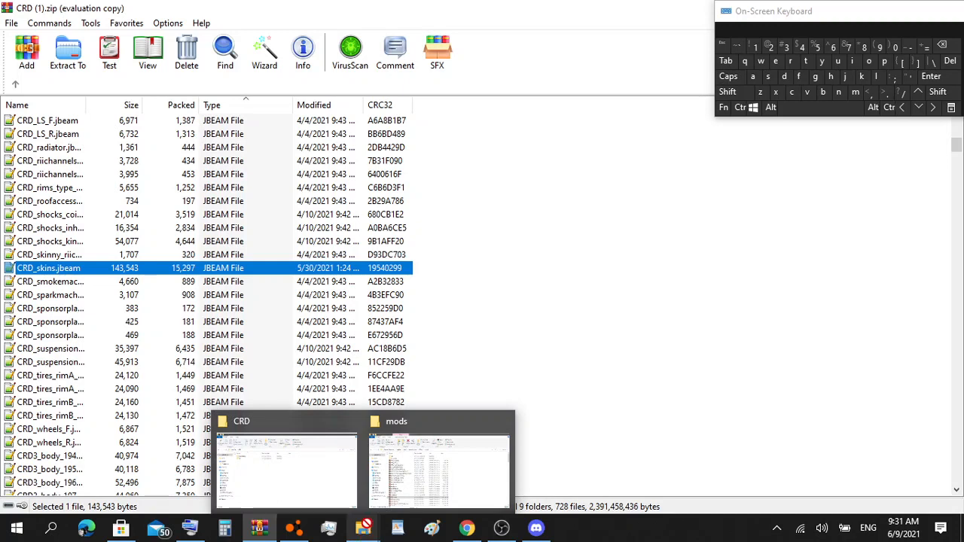
left_click_drag(365, 525, 346, 479)
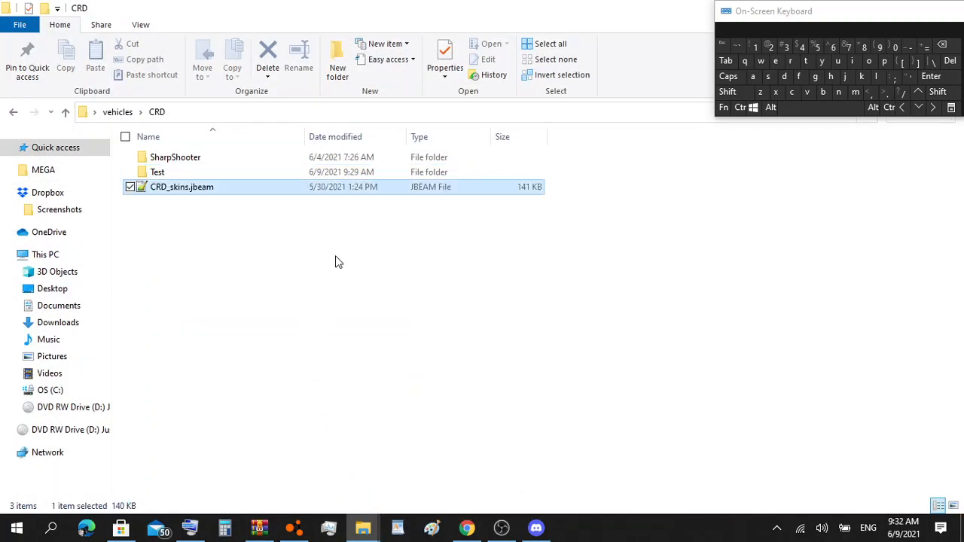
double_click(183, 186)
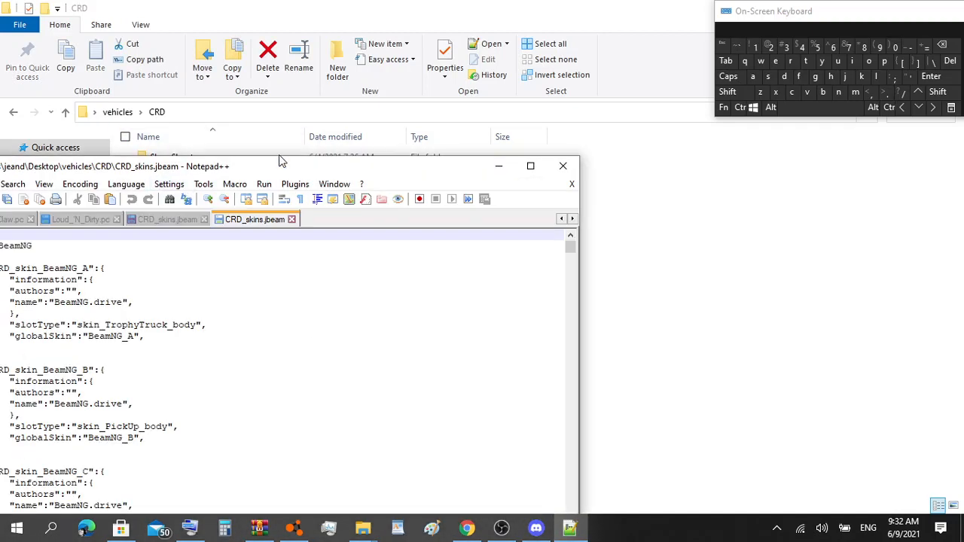
left_click(532, 167)
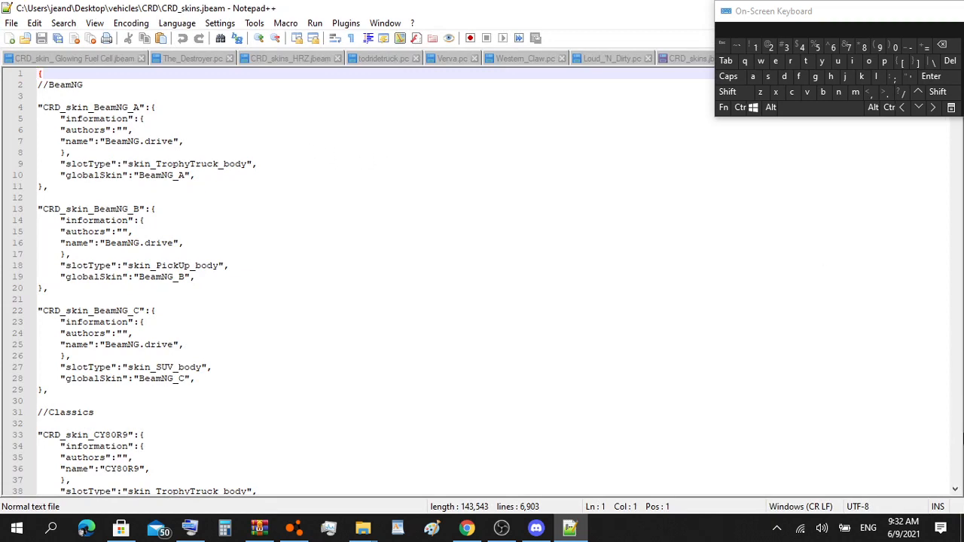
Step: Copy the complete CRD_skin_northernnightmare block from the extracted CRD_skins.jbeam
left_click(957, 355)
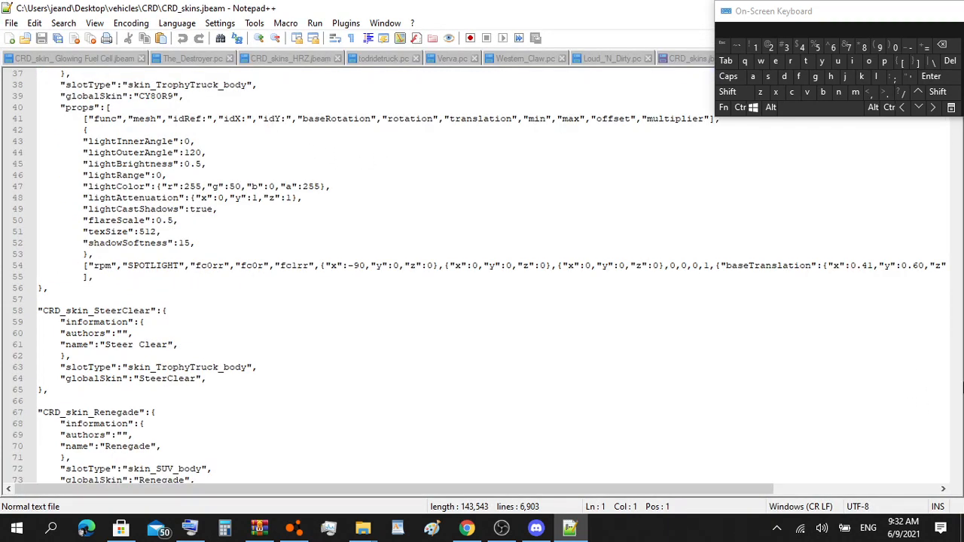
left_click(959, 381)
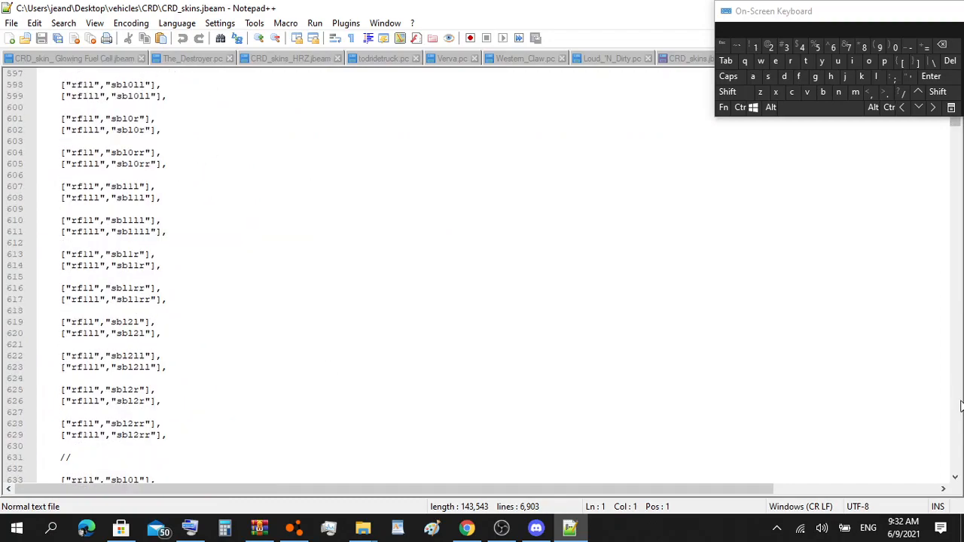
mouse_move(960, 407)
left_mouse_down()
mouse_move(955, 393)
mouse_move(957, 415)
left_mouse_up()
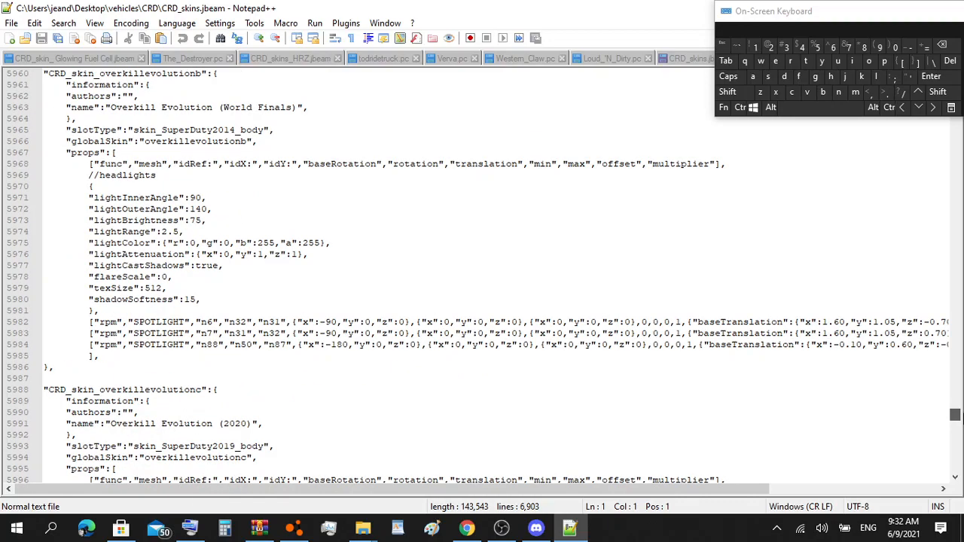
scroll(203, 234, "up", 12)
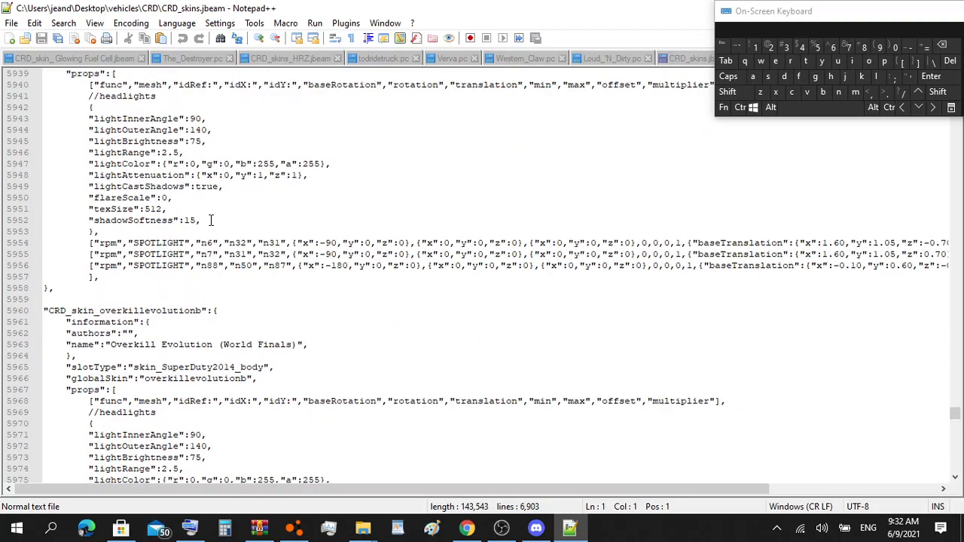
scroll(220, 209, "up", 7)
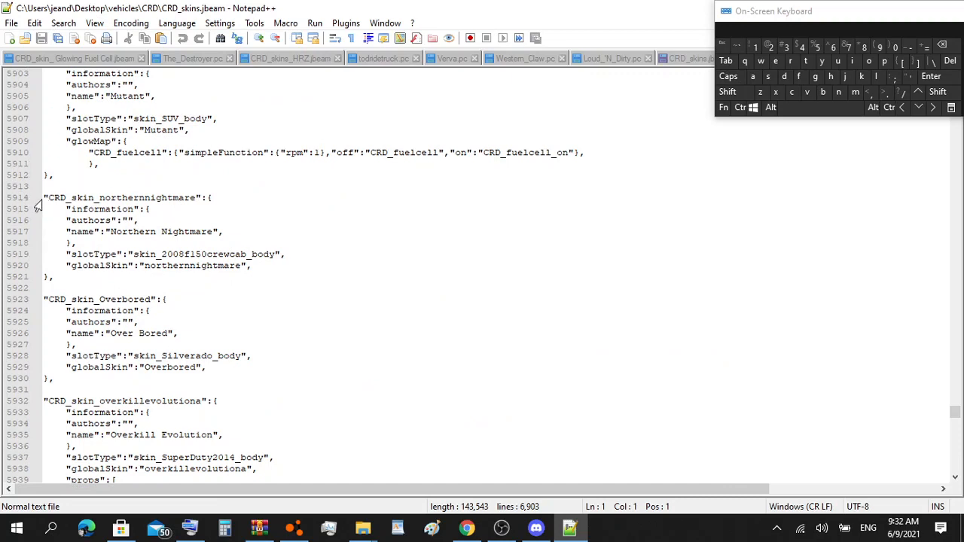
left_click_drag(45, 197, 155, 273)
key("super+c")
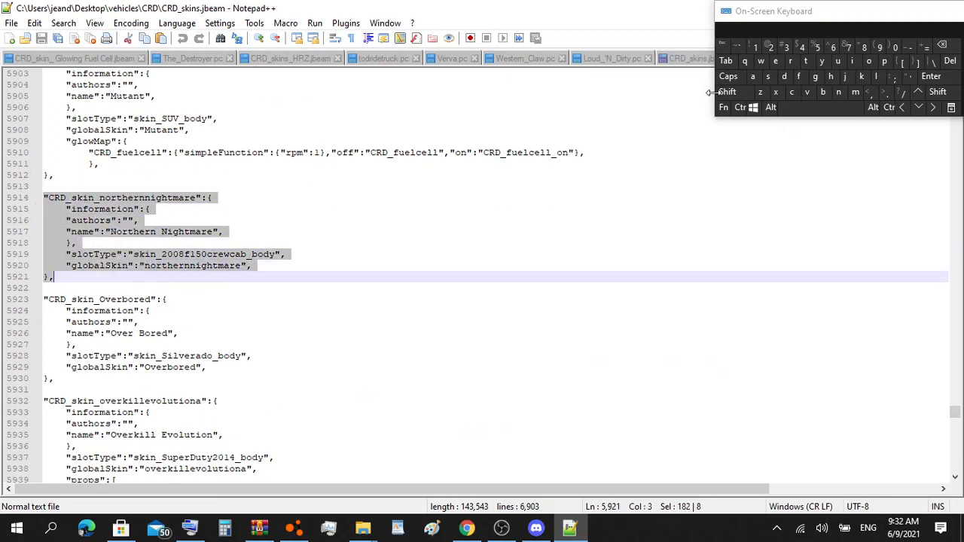
left_click(740, 107)
left_click(792, 92)
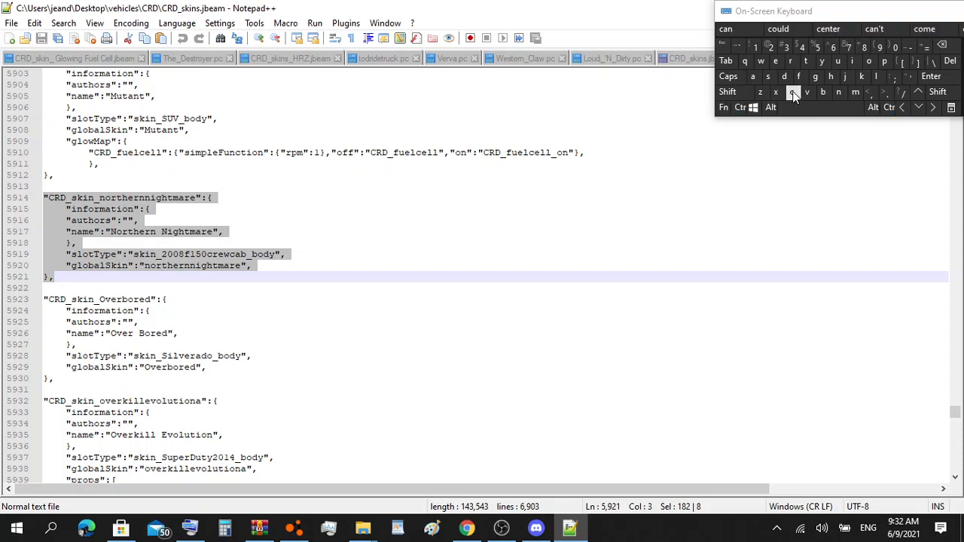
Step: Replace the entire contents of the extracted CRD_skins.jbeam with the copied Northern Nightmare block
left_click(740, 108)
left_click(752, 76)
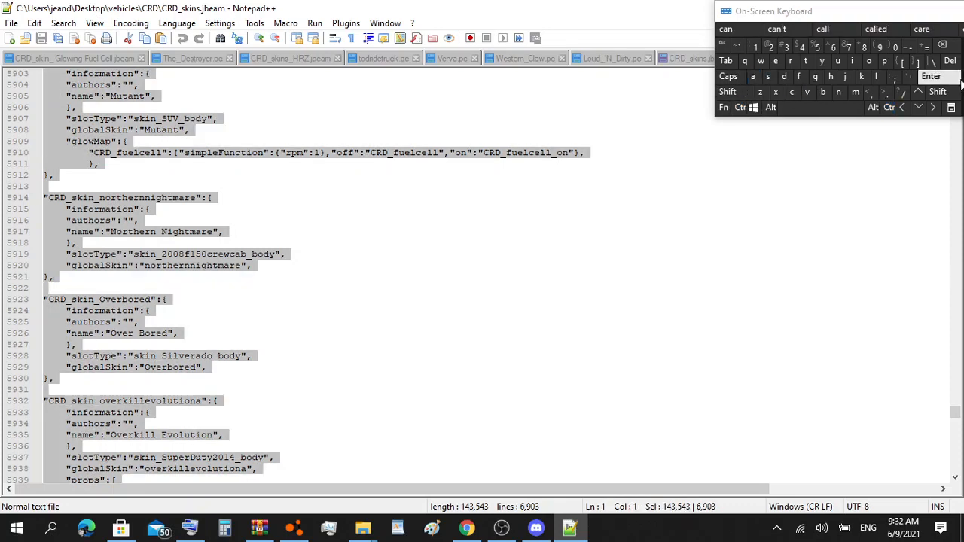
left_click(949, 60)
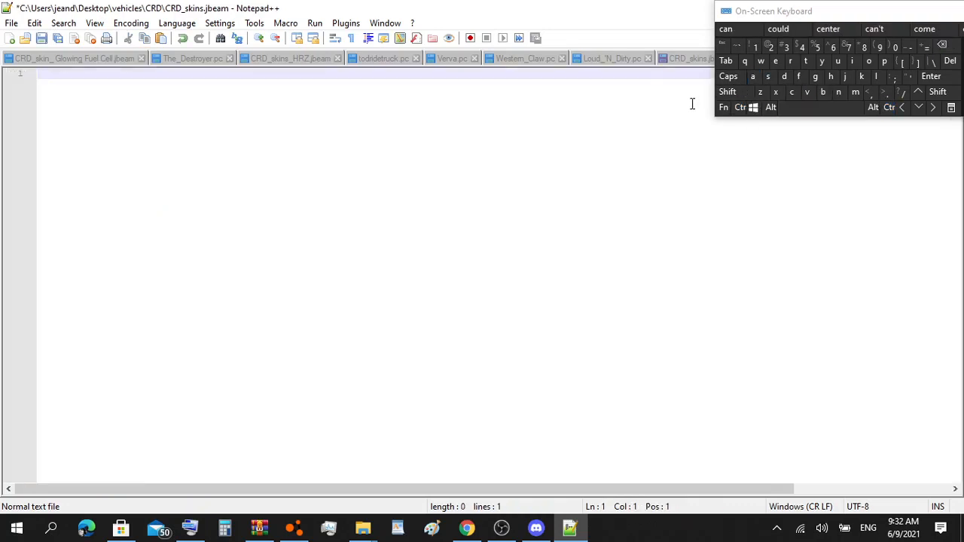
left_click(741, 107)
left_click(809, 93)
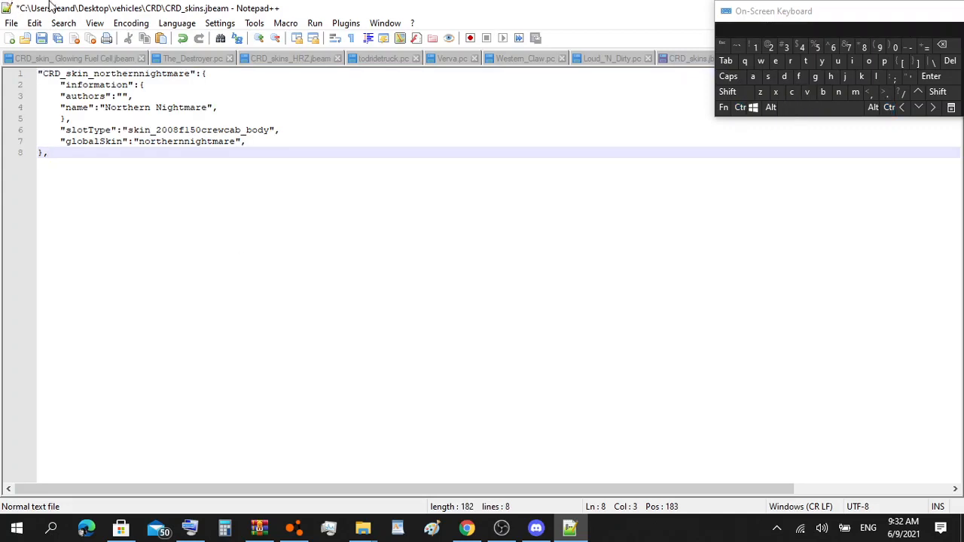
Step: Begin saving the trimmed file under a new name in the desktop vehicles/CRD folder
left_click(10, 24)
left_click(103, 118)
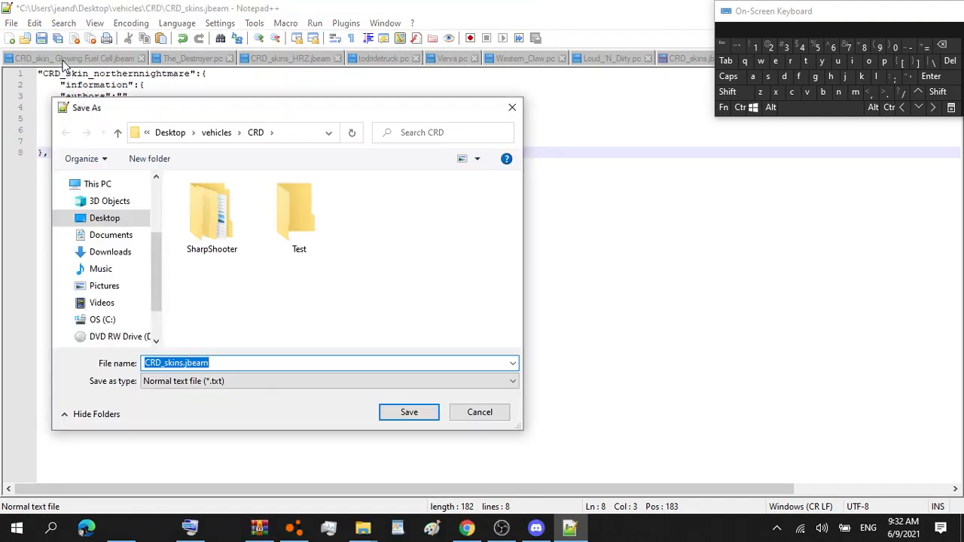
left_click(184, 363)
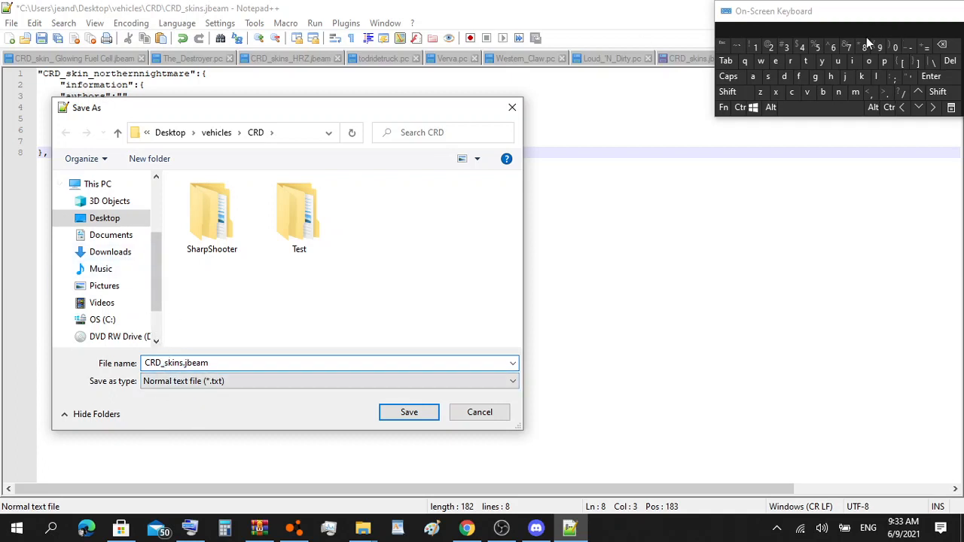
left_click(728, 77)
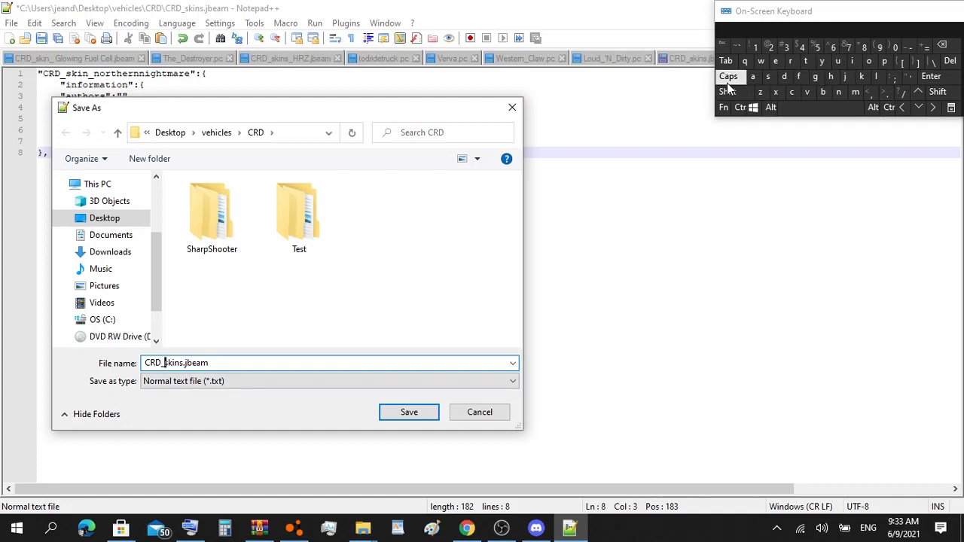
left_click(832, 77)
left_click(791, 61)
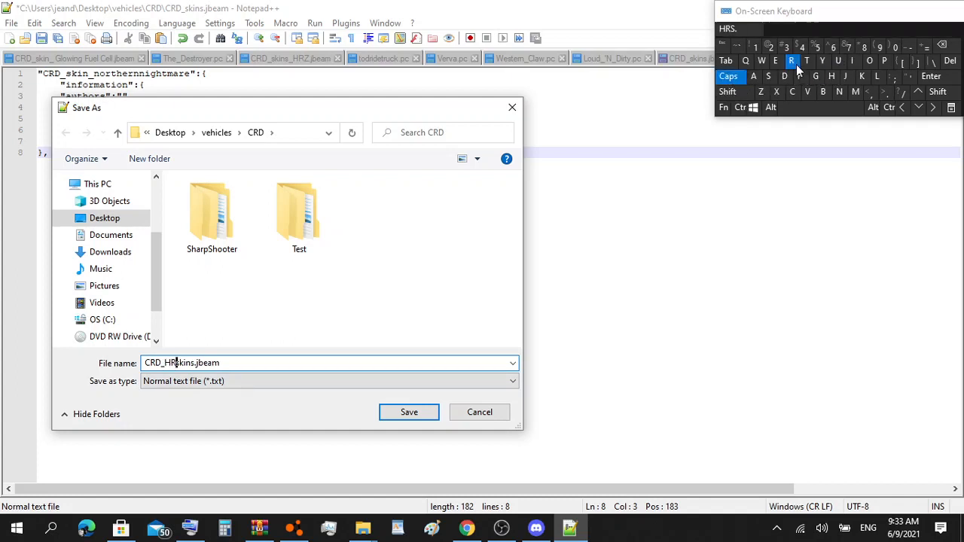
left_click(762, 92)
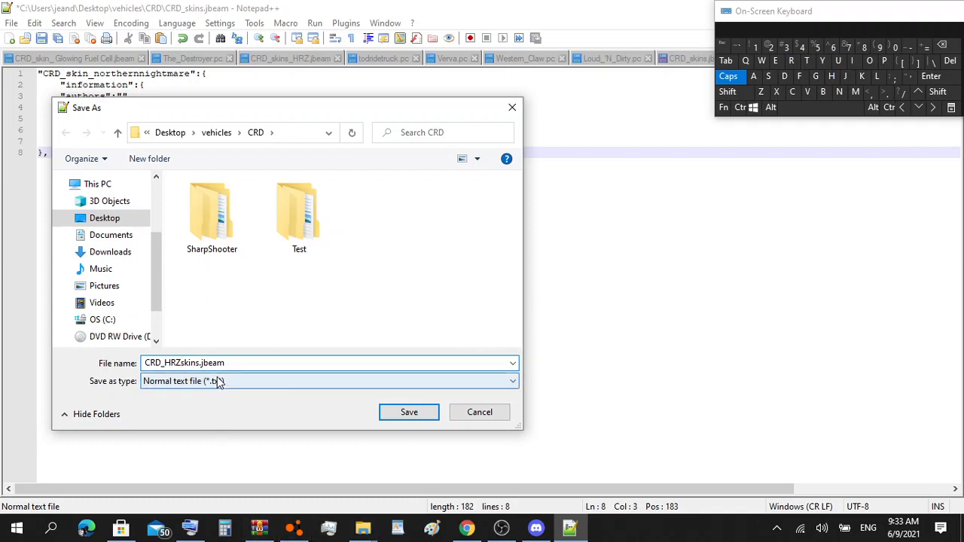
left_click(941, 46)
left_click(941, 45)
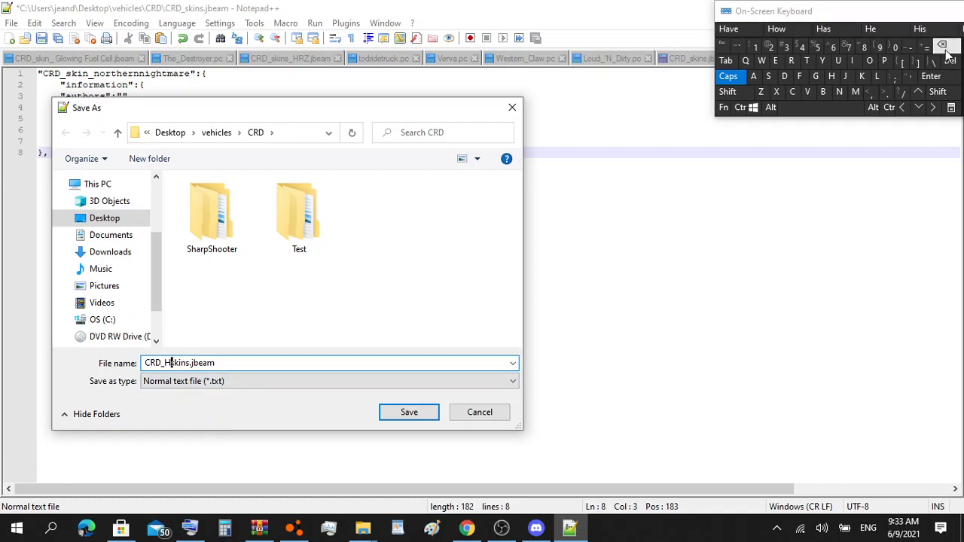
left_click(941, 45)
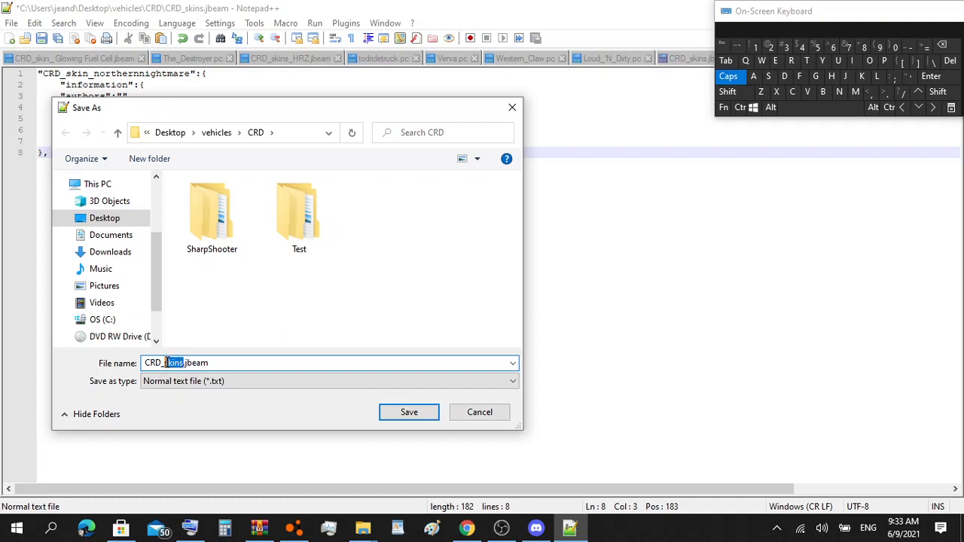
Step: Replace "skins" in the file name with "Test" and save the file as CRD_Test.jbeam
left_click(807, 60)
left_click(727, 76)
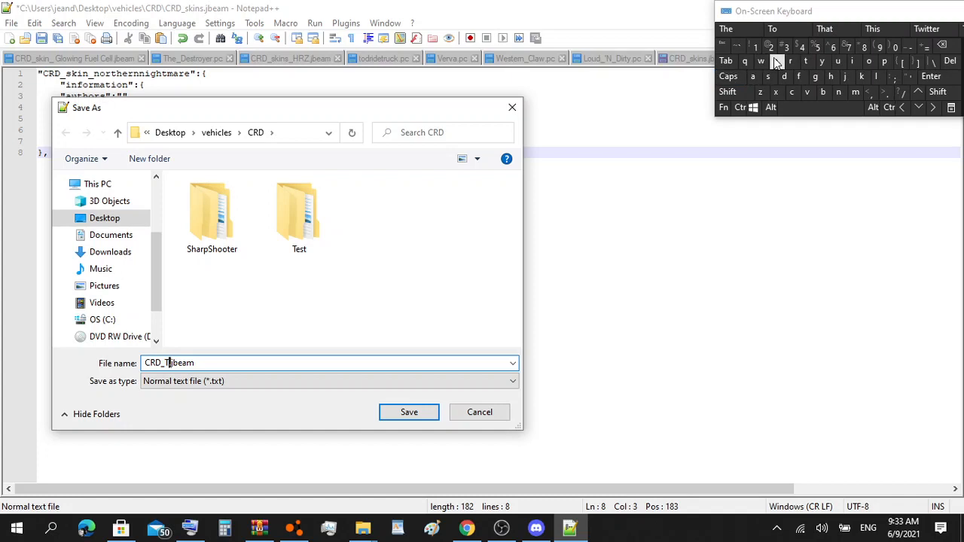
left_click(775, 60)
left_click(768, 76)
left_click(806, 61)
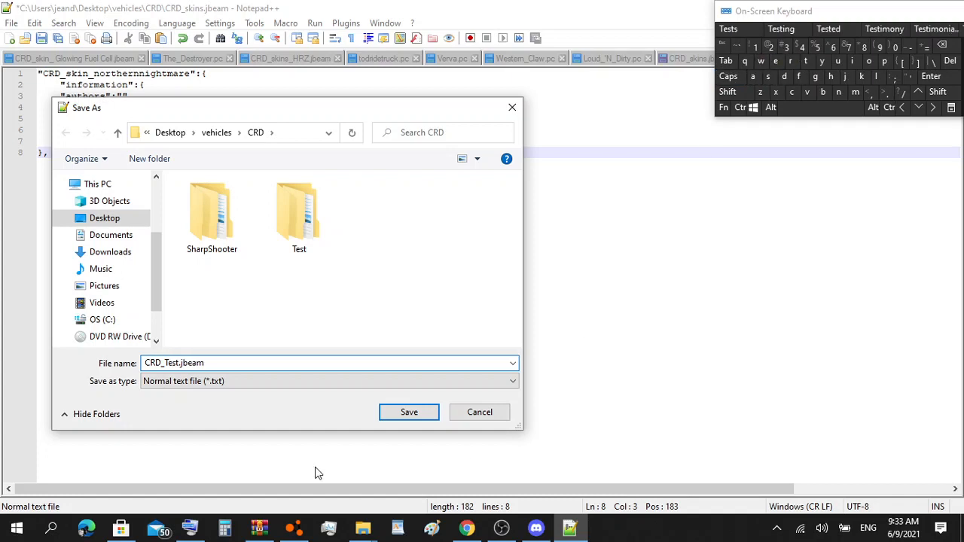
left_click(413, 411)
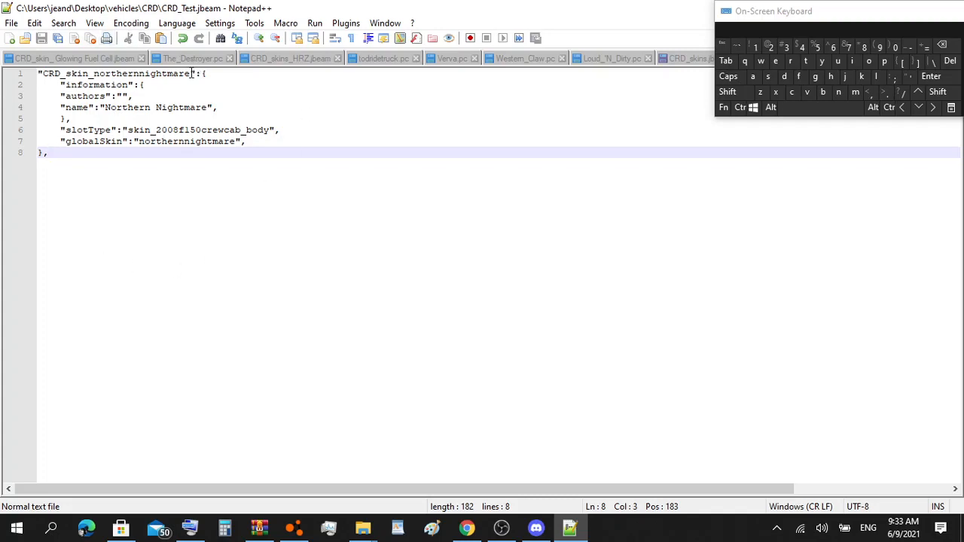
Step: Close Notepad++ and permanently delete CRD_skins.jbeam from the desktop vehicles/CRD folder
double_click(248, 17)
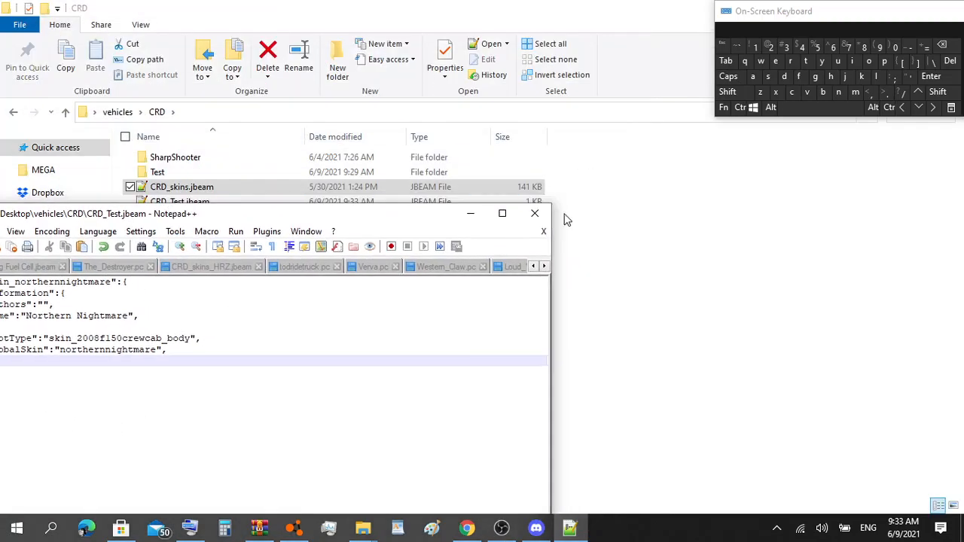
left_click(536, 214)
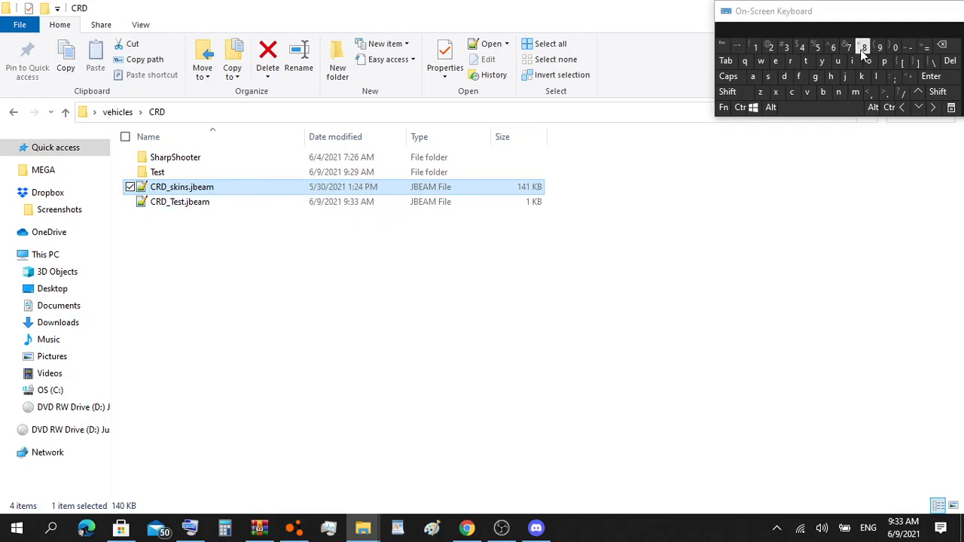
left_click(267, 75)
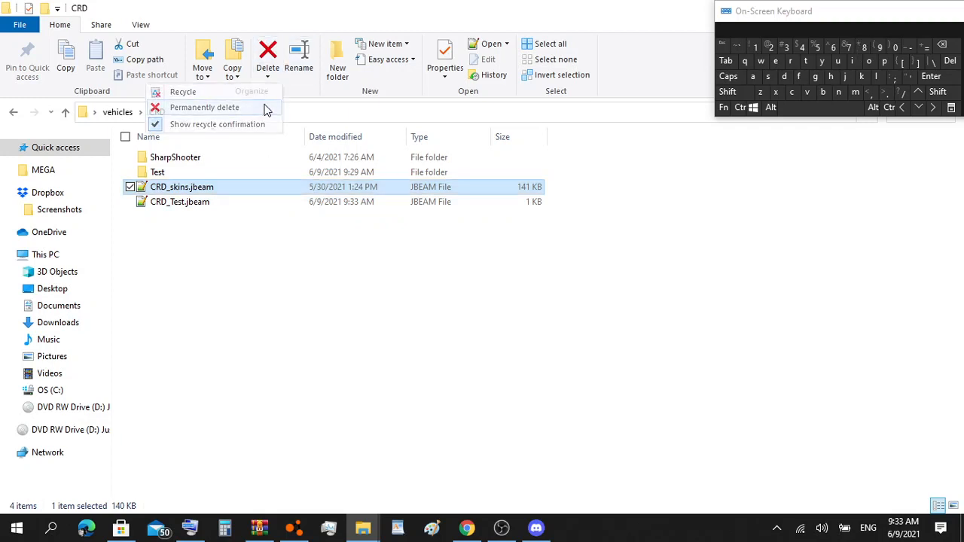
left_click(265, 107)
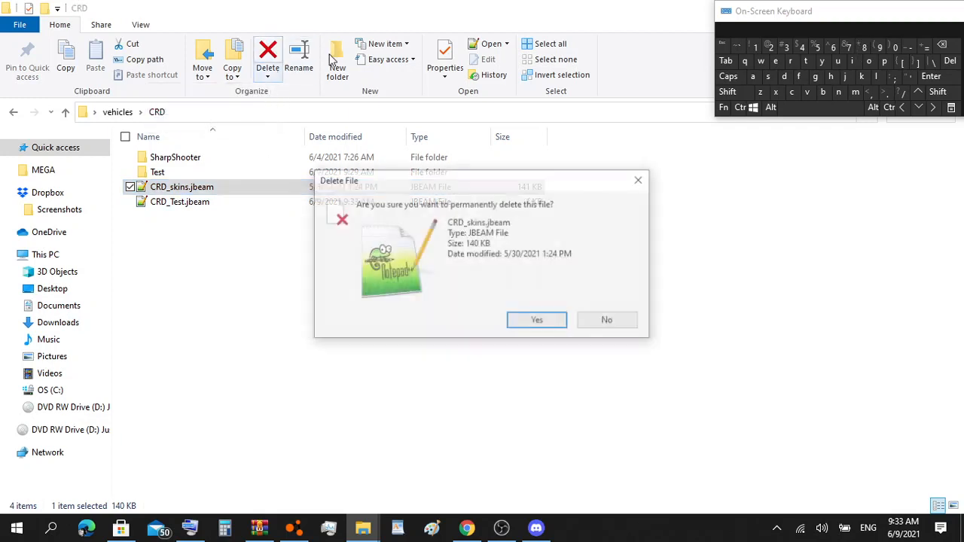
left_click(537, 322)
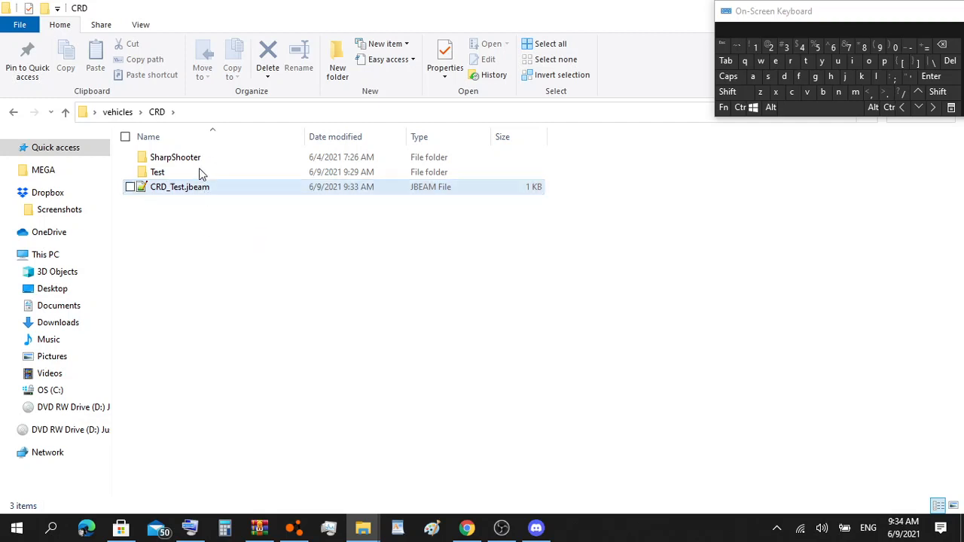
Step: Extract info_northernnightmare.json from the CRD (1).zip archive in WinRAR into the desktop vehicles/CRD folder
left_click(261, 529)
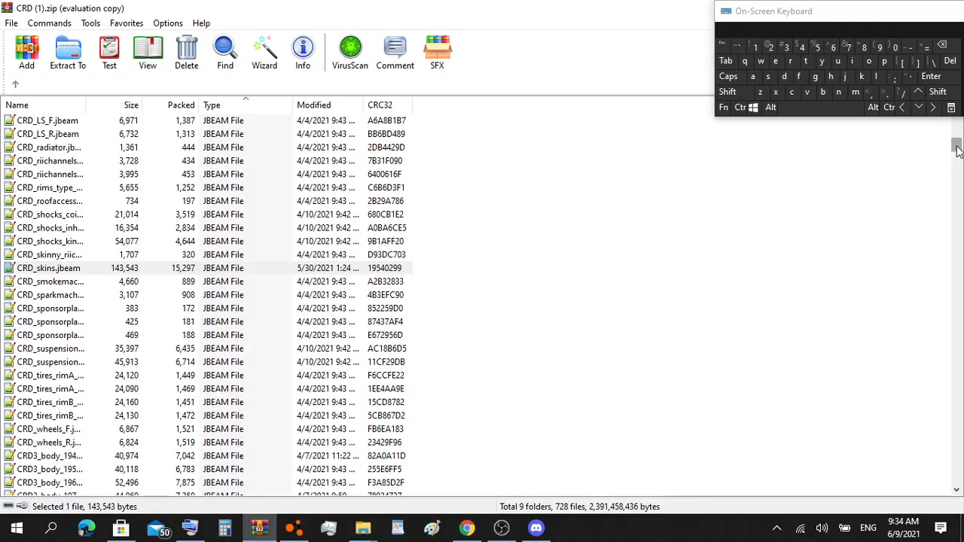
left_click_drag(954, 146, 956, 239)
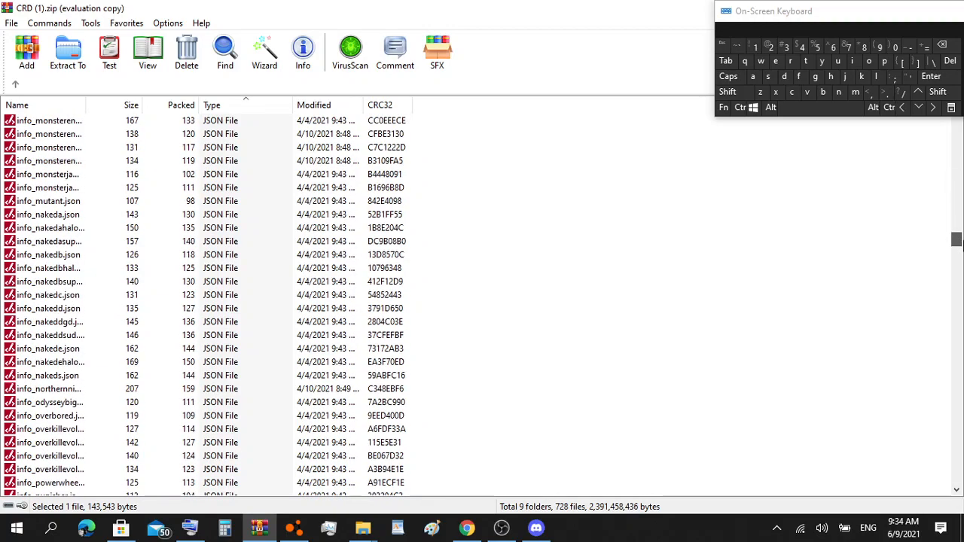
left_click(213, 390)
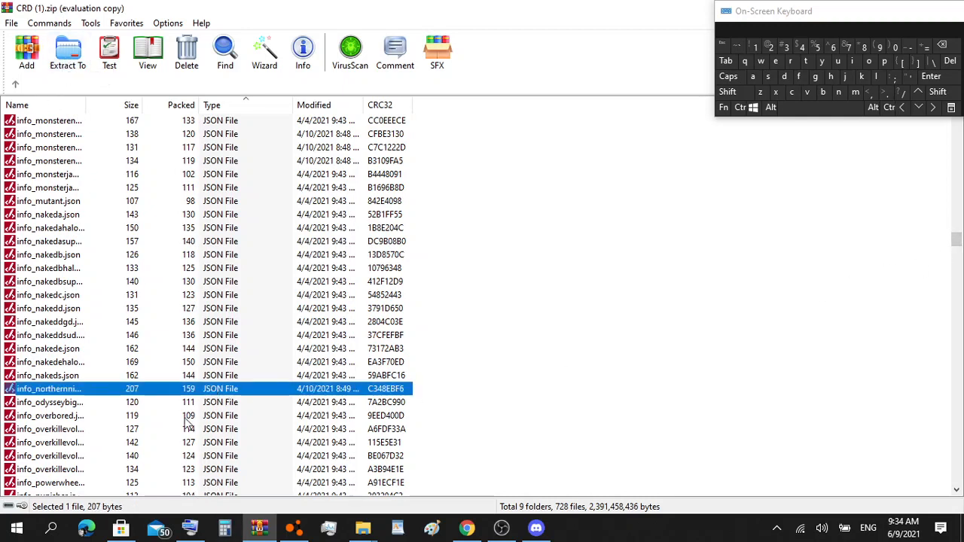
left_click_drag(170, 392, 314, 396)
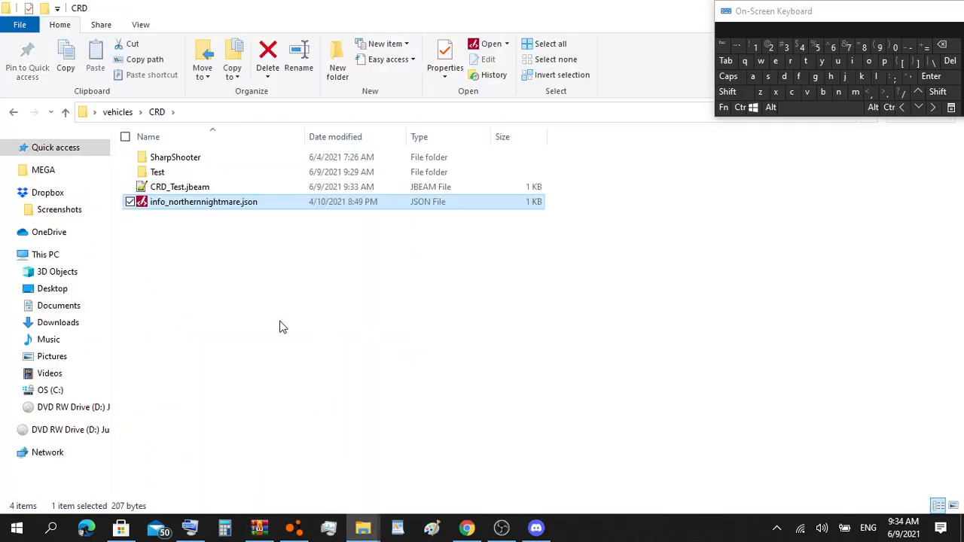
left_click(280, 326)
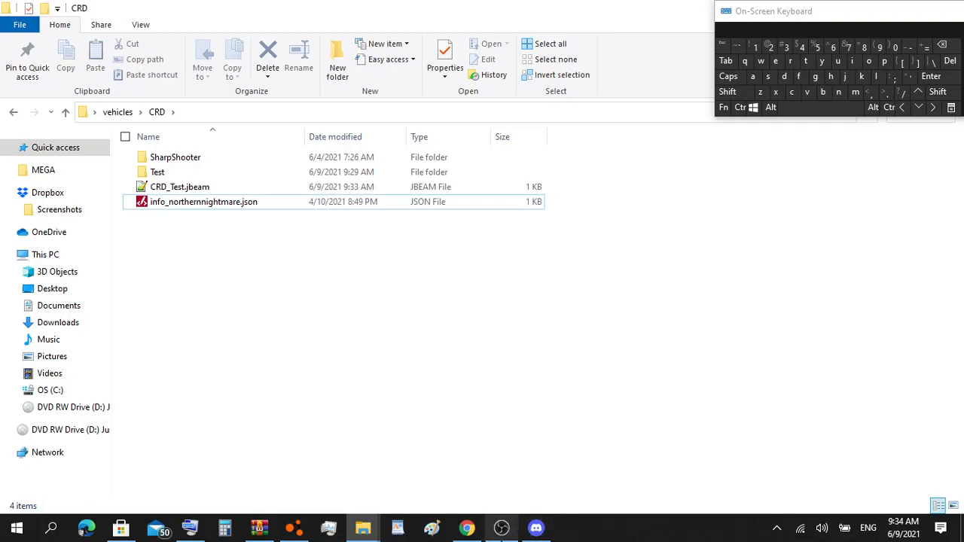
Step: Extract northernnightmare.pc from the CRD (1).zip archive into the desktop vehicles/CRD folder
left_click(257, 530)
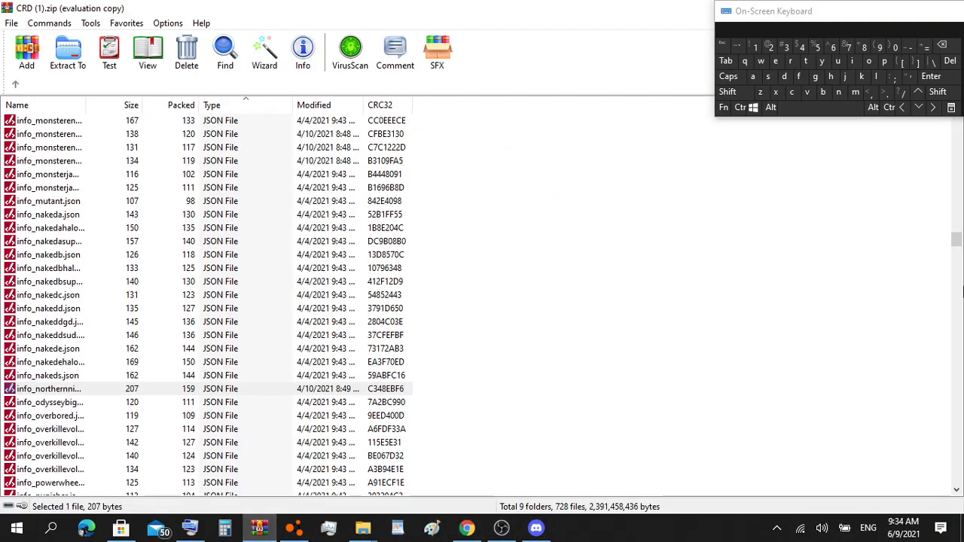
left_click_drag(956, 238, 958, 354)
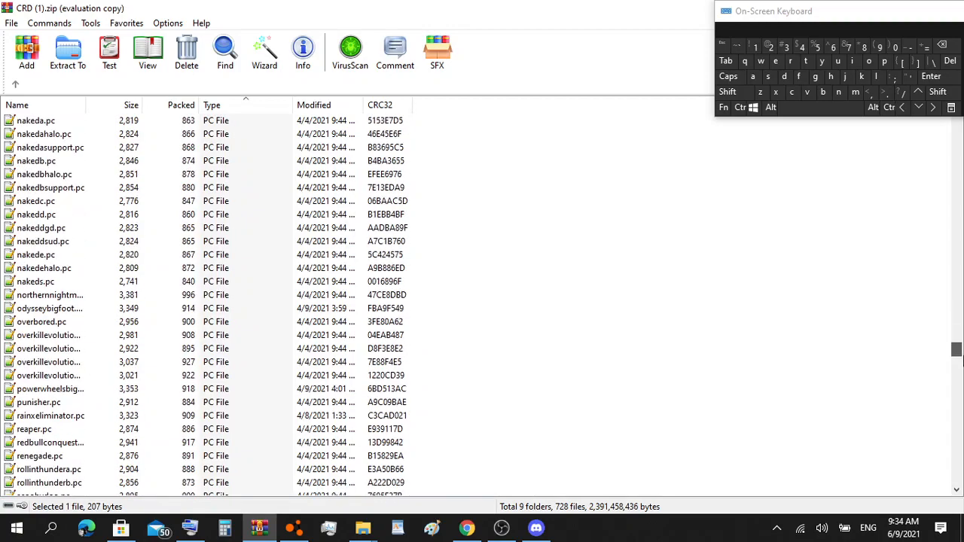
left_click(247, 299)
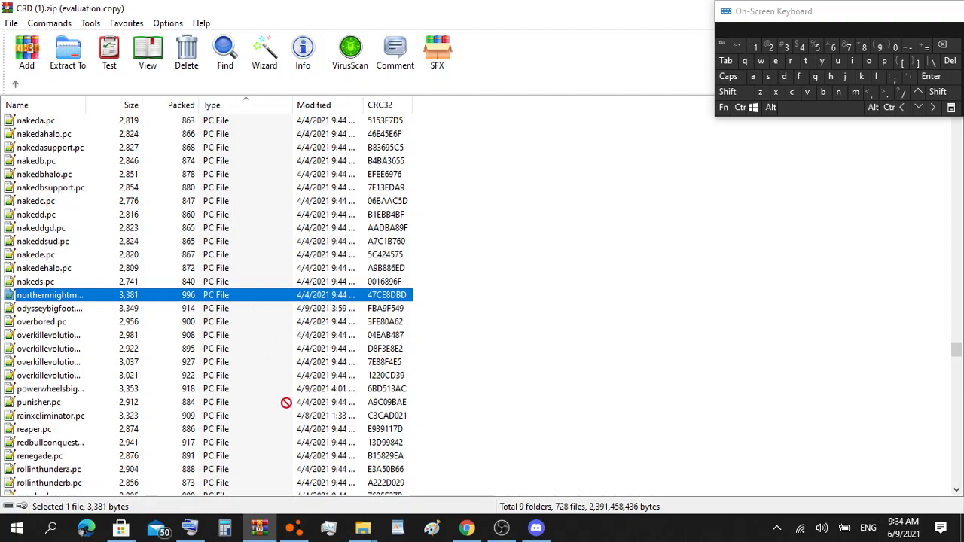
mouse_move(360, 536)
left_click_drag(360, 536, 340, 312)
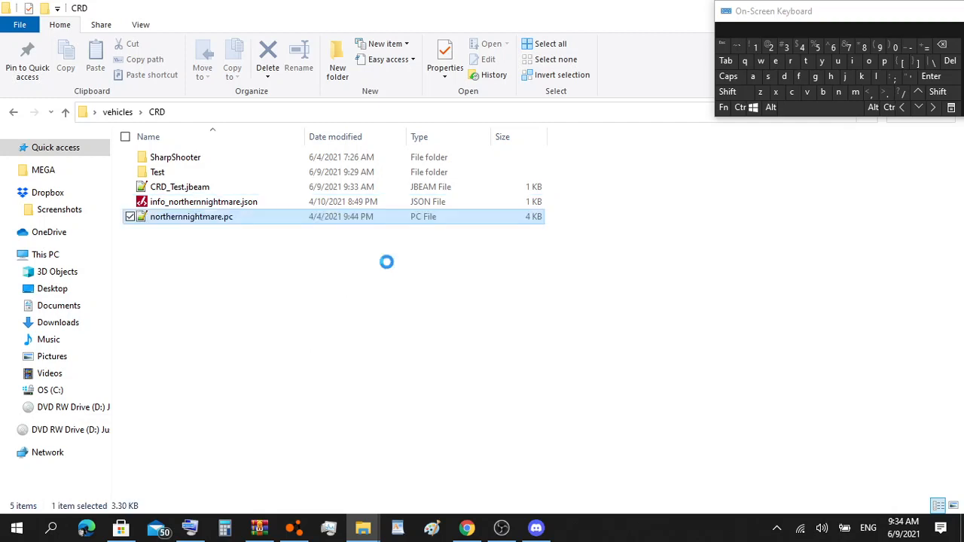
left_click(190, 253)
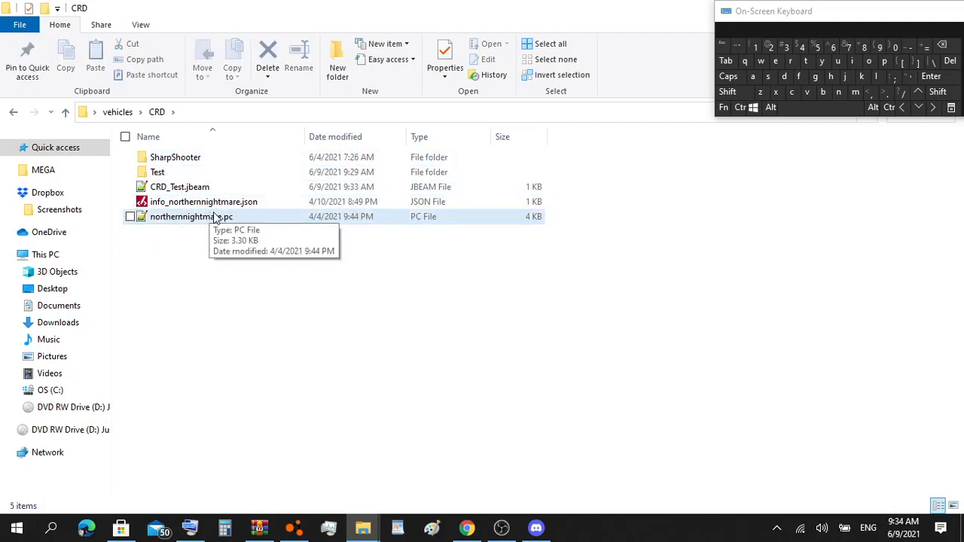
Step: Copy the name of the Test folder inside vehicles/CRD without changing it
left_click(180, 189)
left_click(158, 171)
left_click(158, 172)
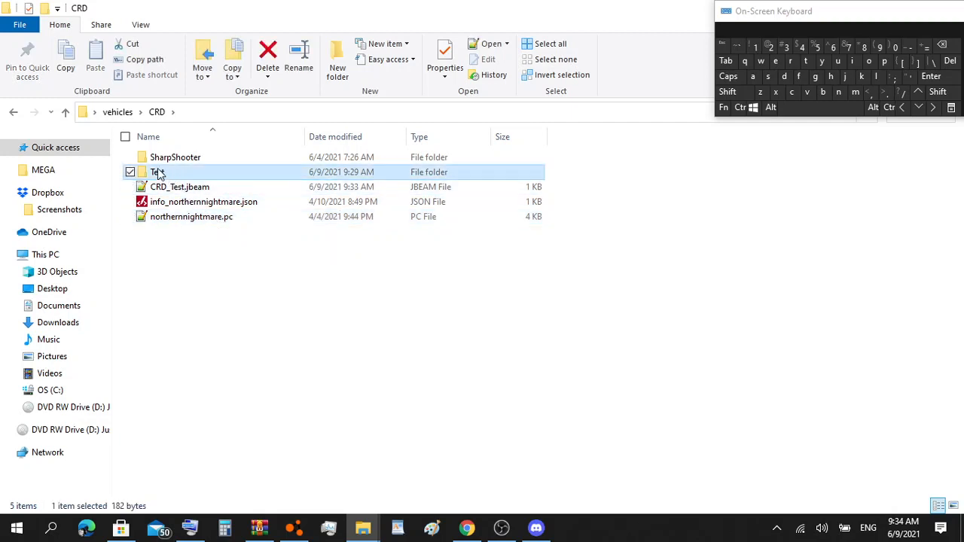
left_click(740, 107)
left_click(794, 95)
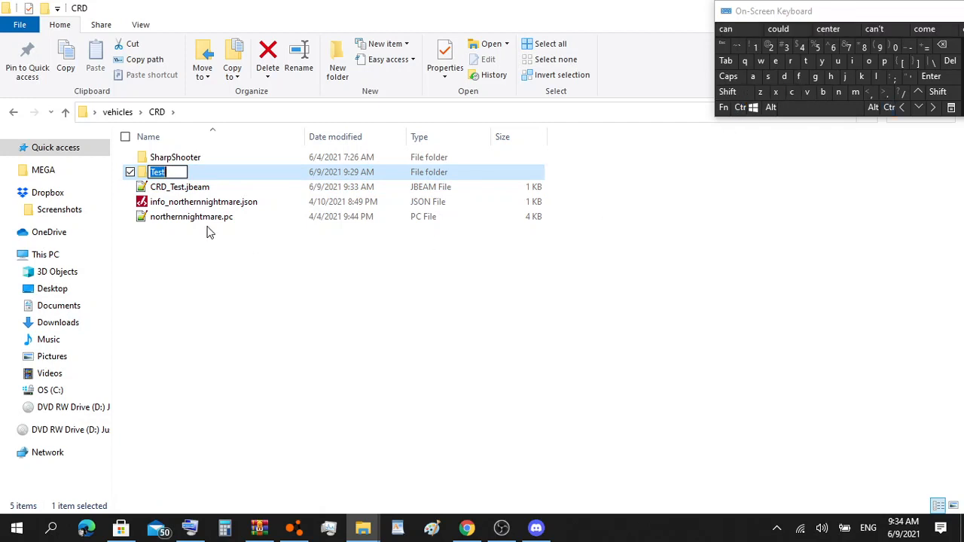
Step: Rename info_northernnightmare.json to info_Test.json using the copied folder name
left_click(209, 199)
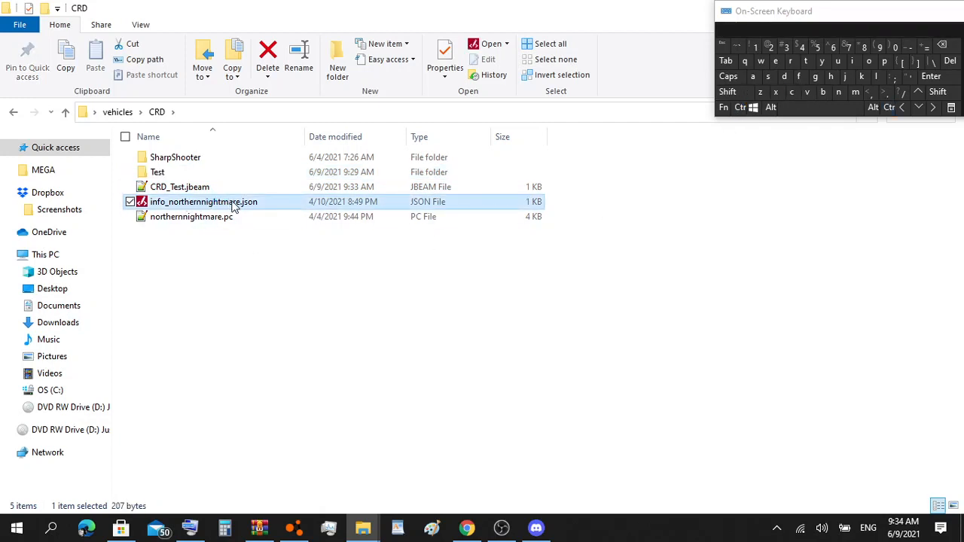
left_click(235, 203)
left_click(239, 204)
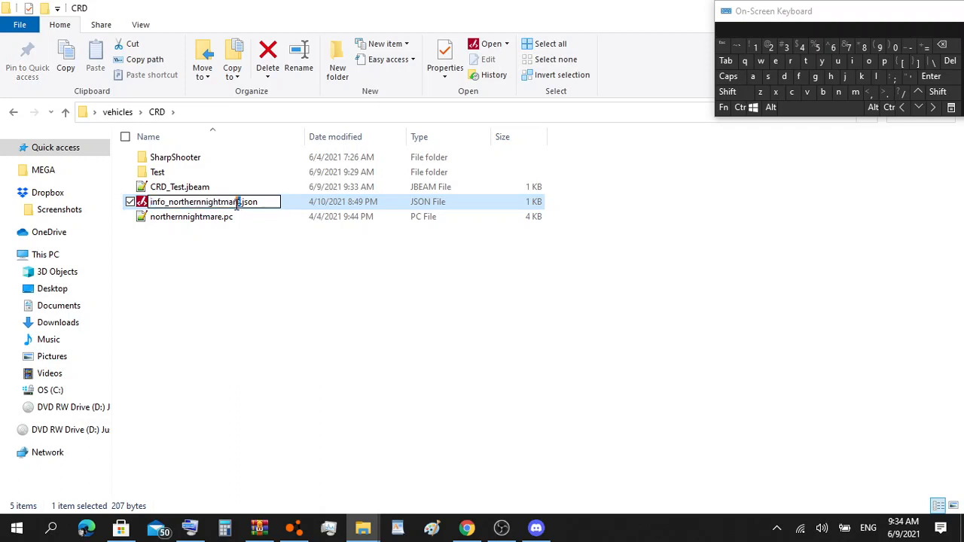
left_click_drag(238, 203, 174, 203)
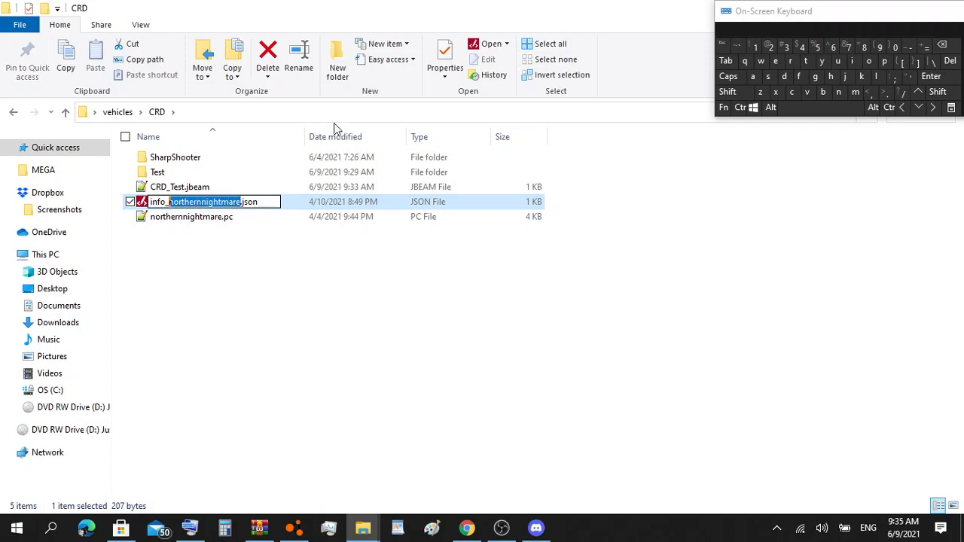
left_click(739, 109)
left_click(809, 91)
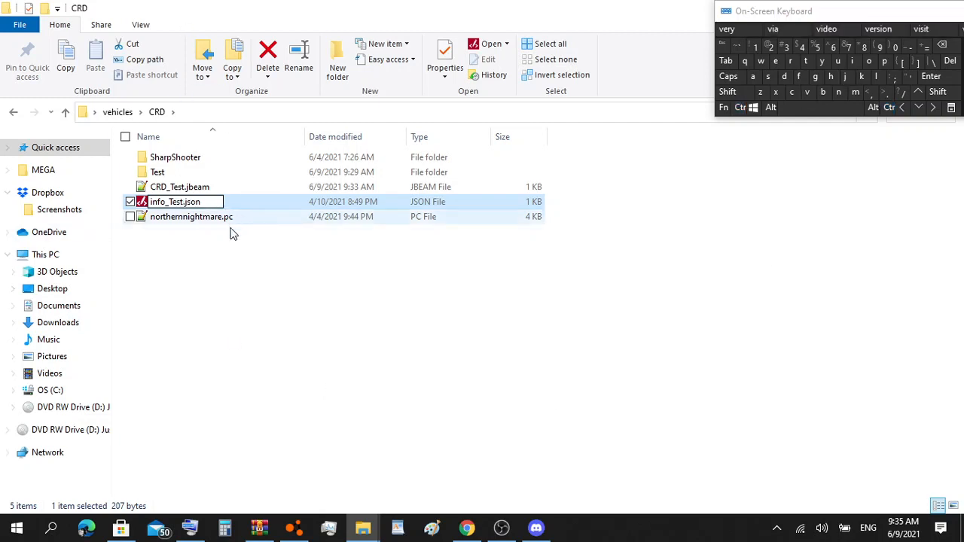
left_click(204, 235)
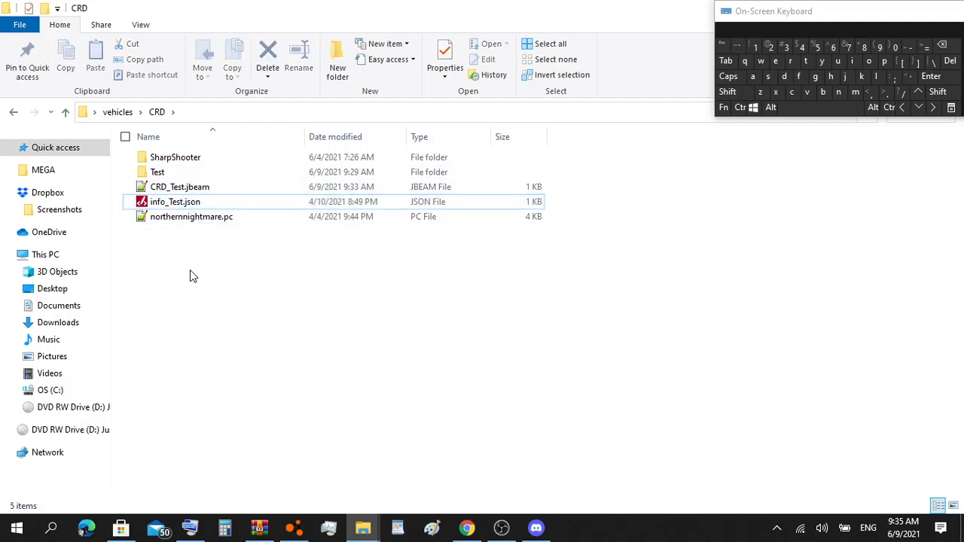
Step: Rename northernnightmare.pc in the vehicles/CRD folder to Test.pc using the copied folder name
left_click(202, 220)
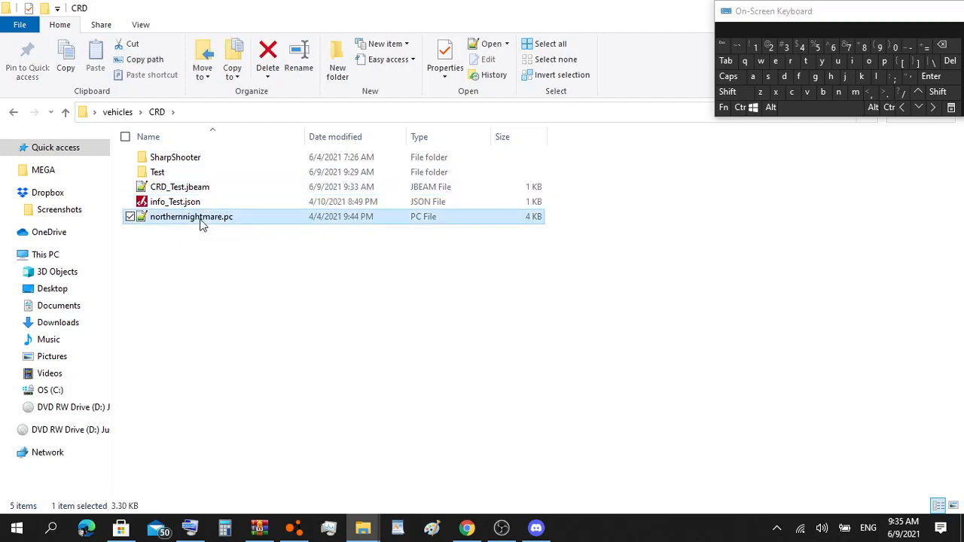
left_click(201, 220)
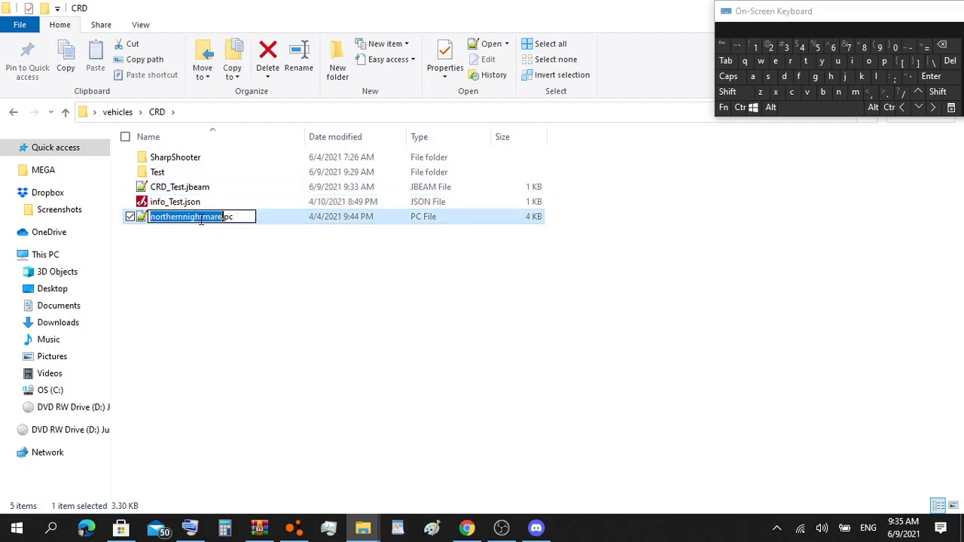
left_click(740, 106)
left_click(806, 93)
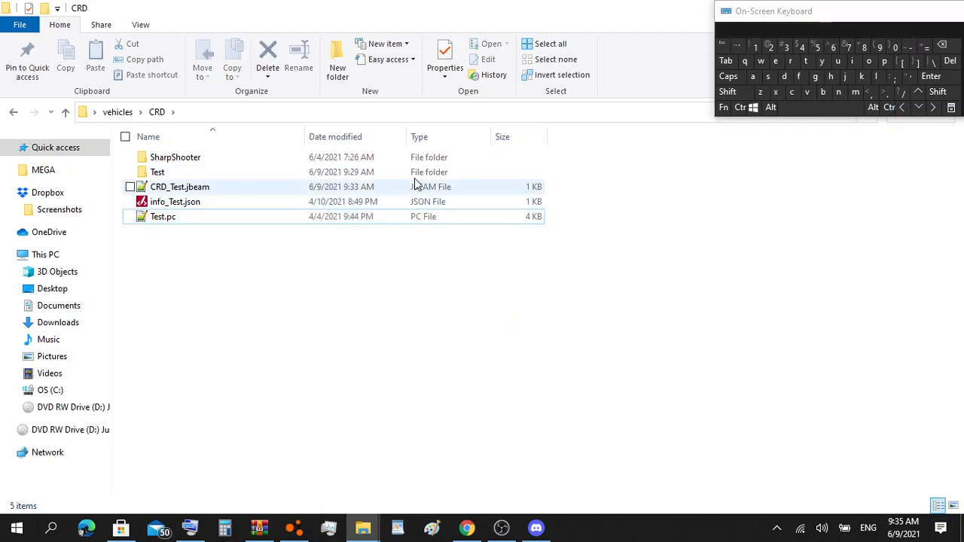
Step: Extract materials.cs from the Textures folder of the CRD (1).zip archive in WinRAR into the vehicles/CRD/Test folder
double_click(415, 176)
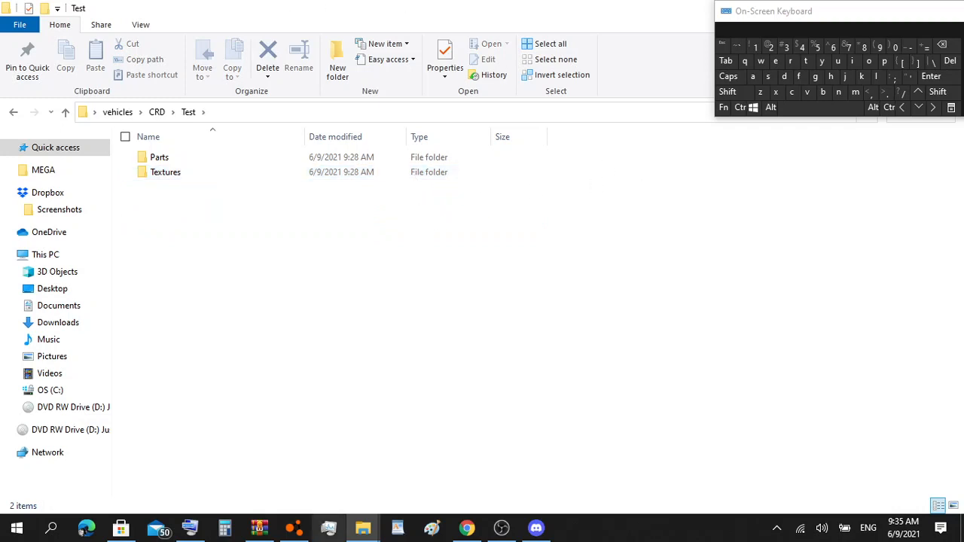
mouse_move(364, 530)
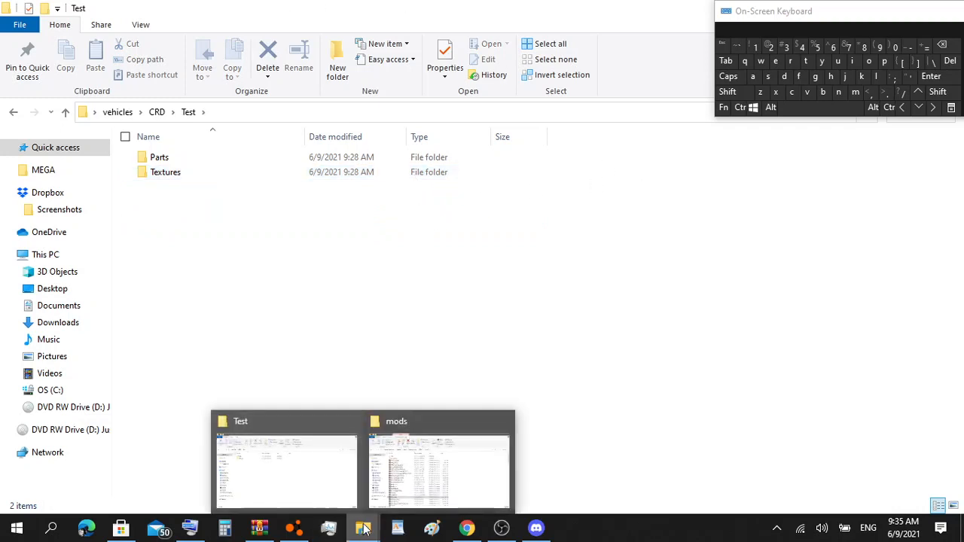
left_click(259, 528)
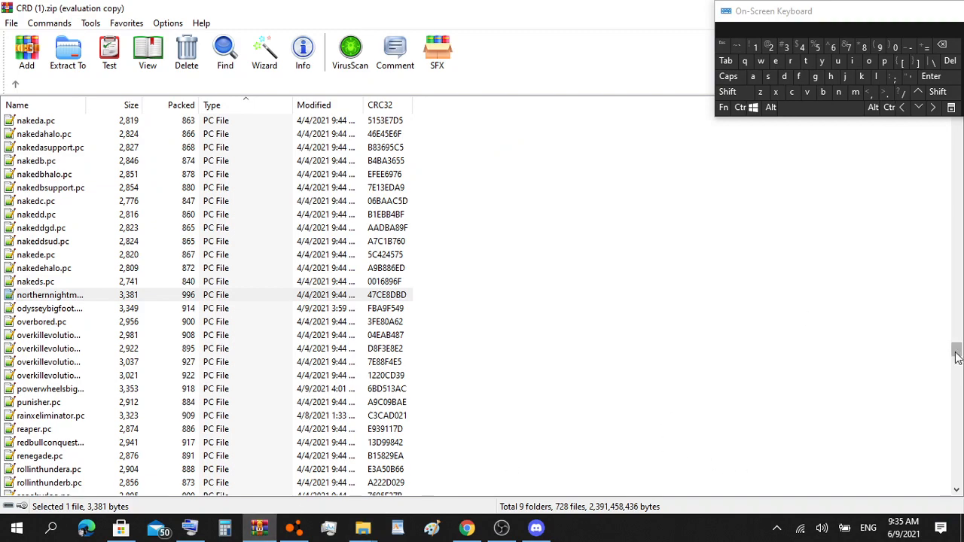
left_click_drag(956, 349, 920, 129)
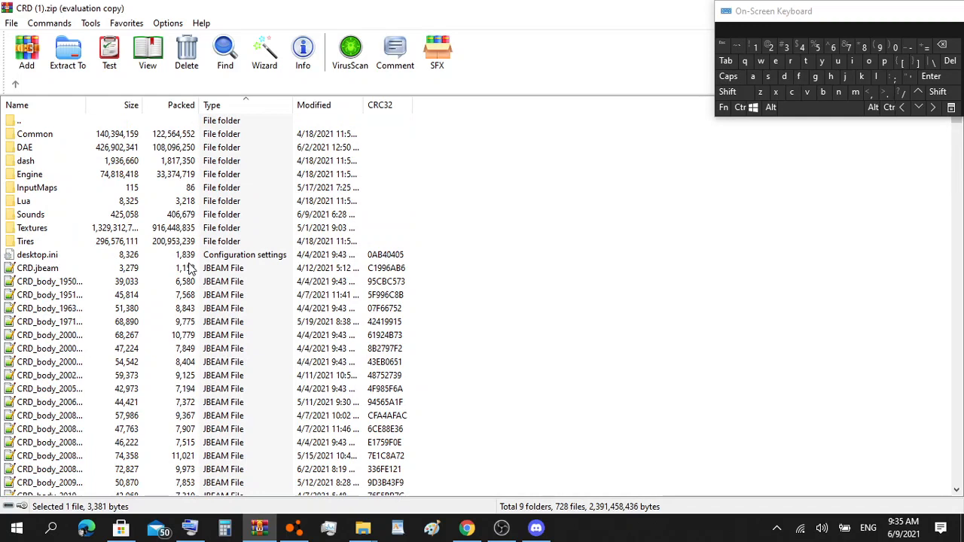
left_click(228, 220)
left_click(223, 225)
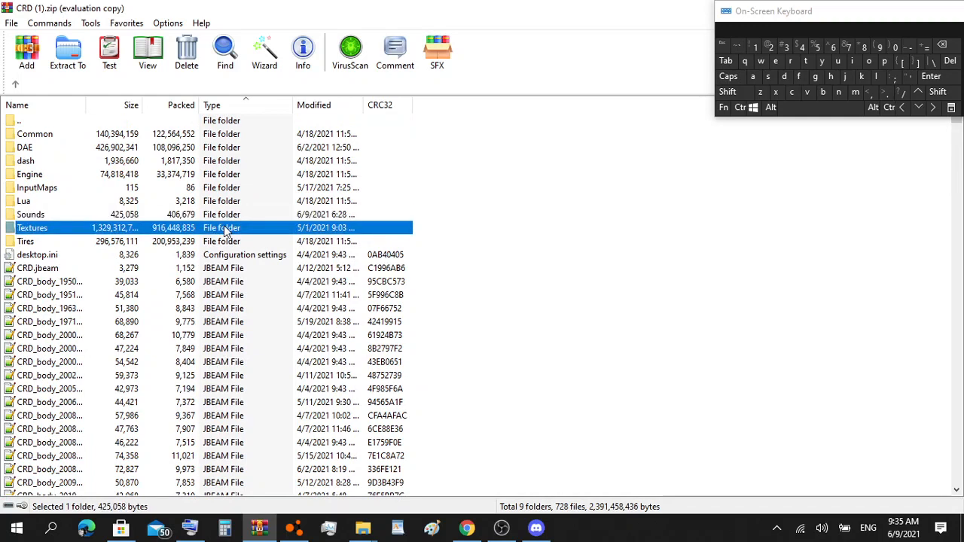
left_click(224, 225)
double_click(223, 225)
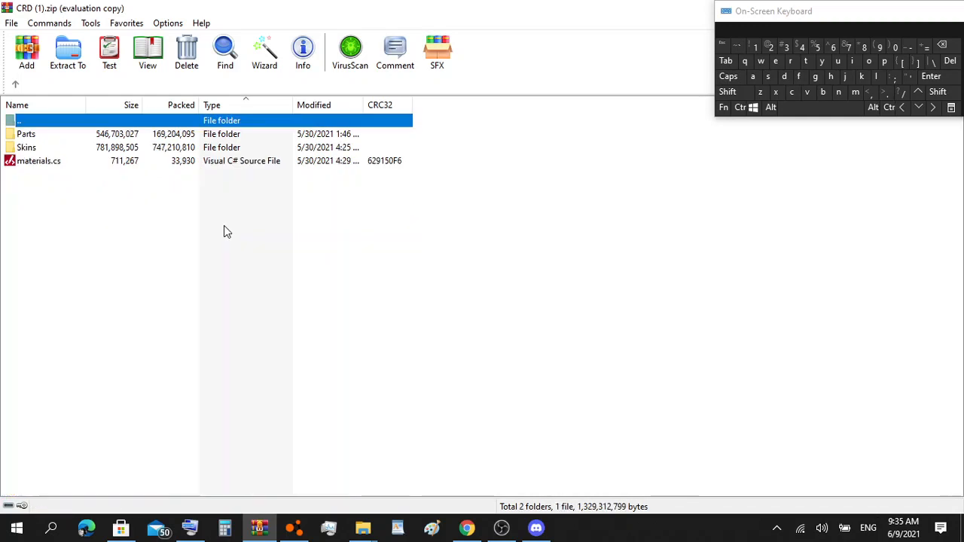
left_click(177, 163)
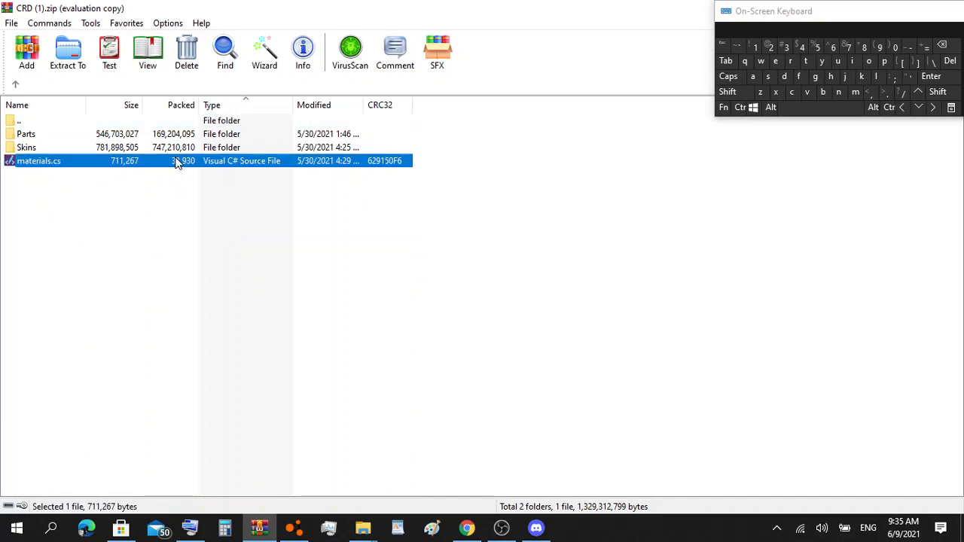
left_click_drag(177, 162, 330, 339)
left_click(330, 339)
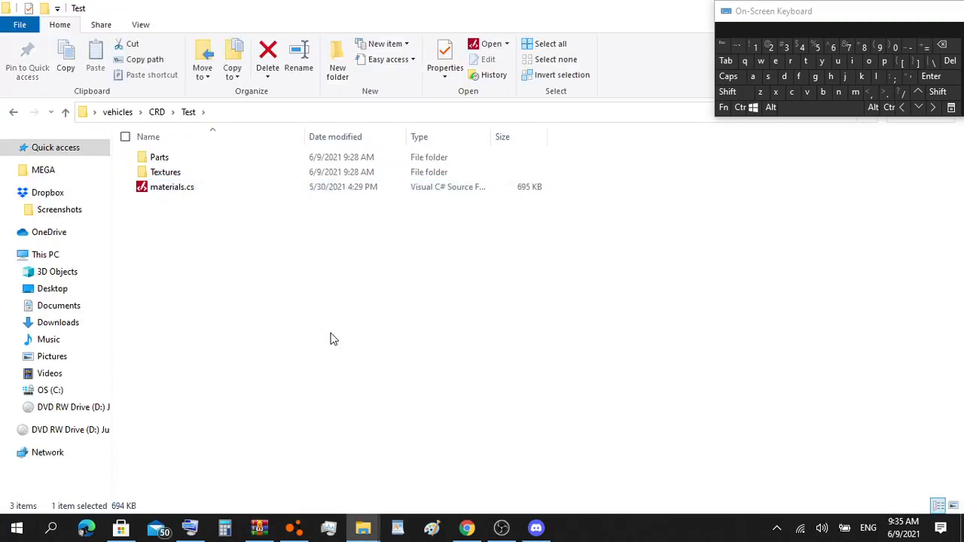
Step: Open the extracted materials.cs in Code Writer in a maximized window, keeping the on-screen keyboard clear of the search tools
double_click(175, 191)
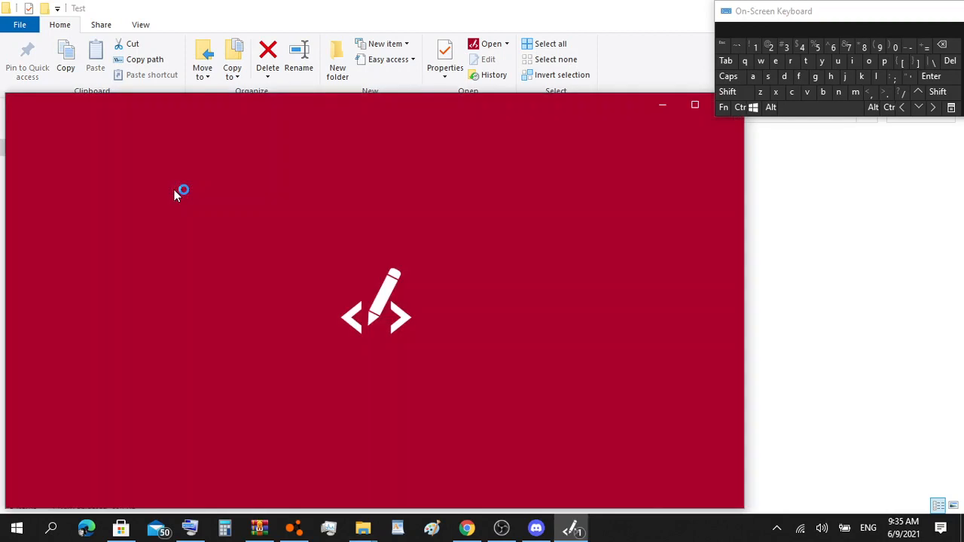
left_click(692, 103)
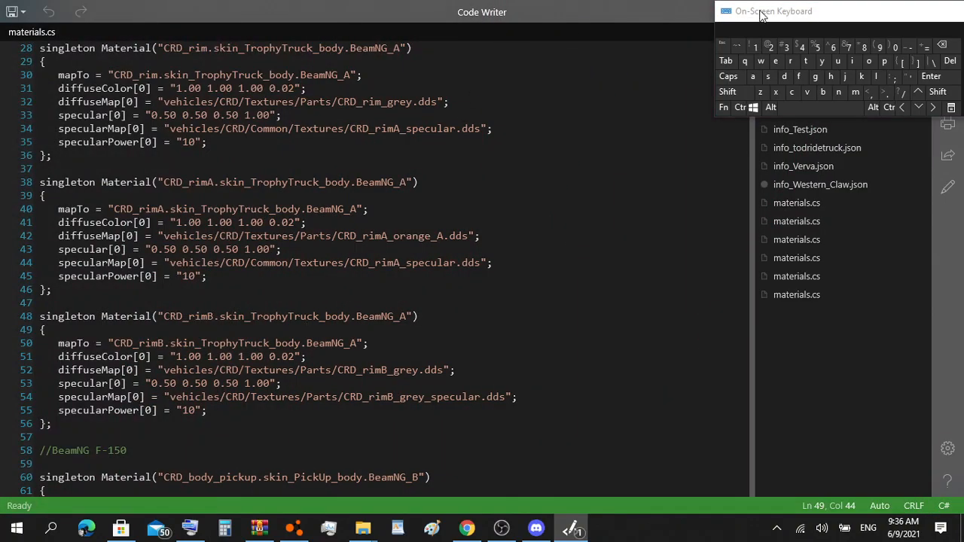
left_click_drag(759, 6, 747, 402)
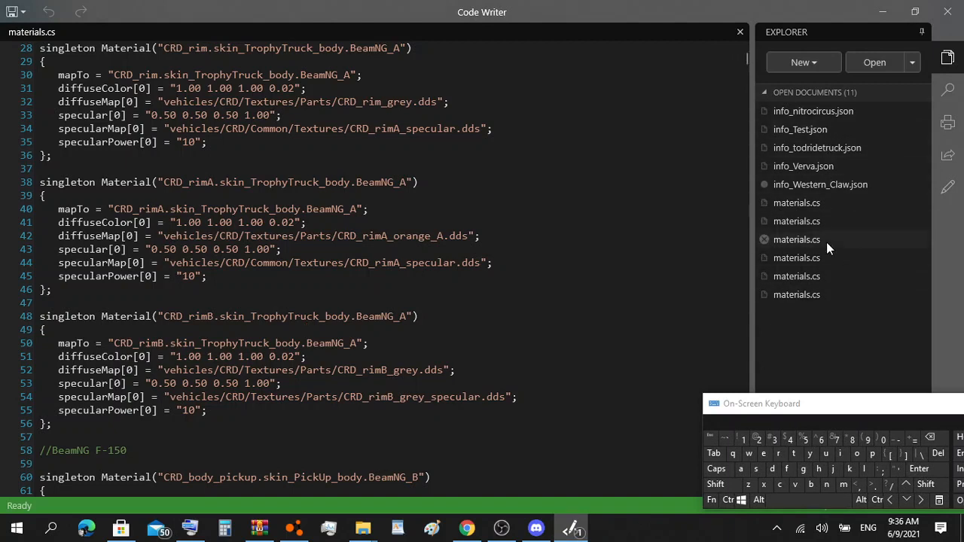
Step: Search materials.cs for "northern" to locate the Northern Nightmare material definitions
left_click(941, 93)
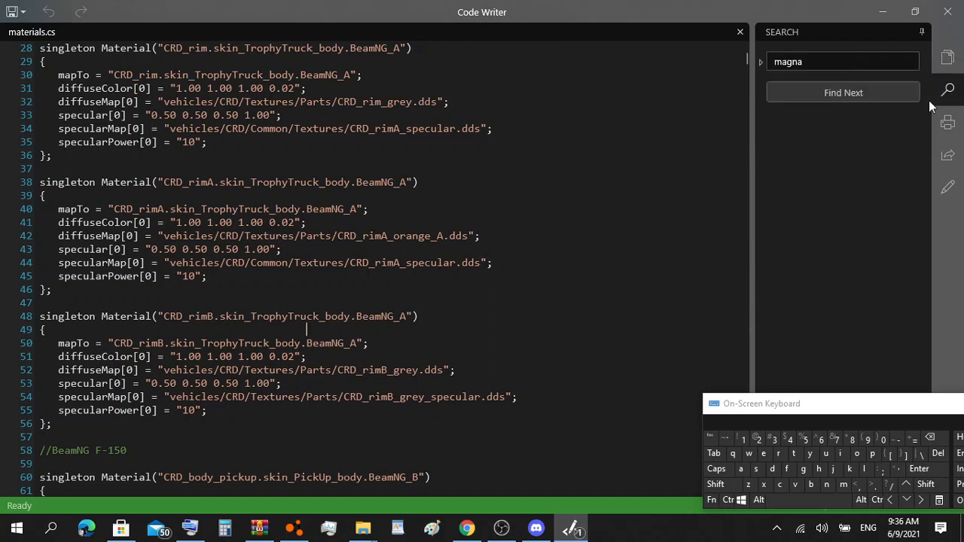
left_click(841, 69)
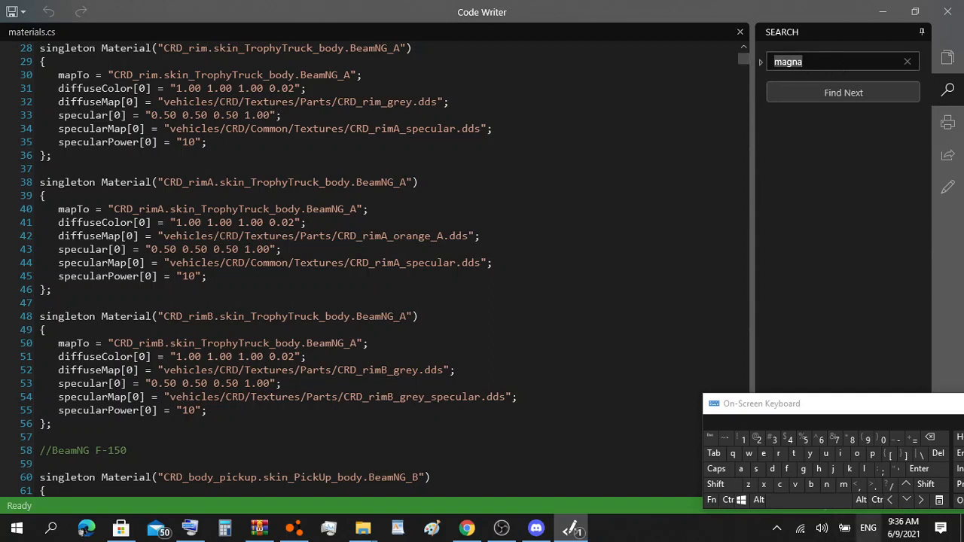
left_click(828, 487)
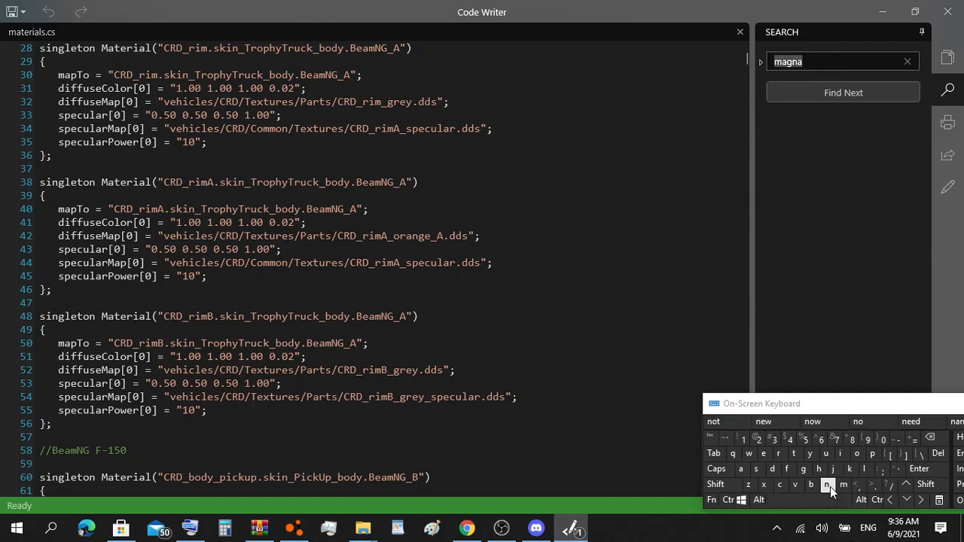
left_click(777, 453)
left_click(793, 455)
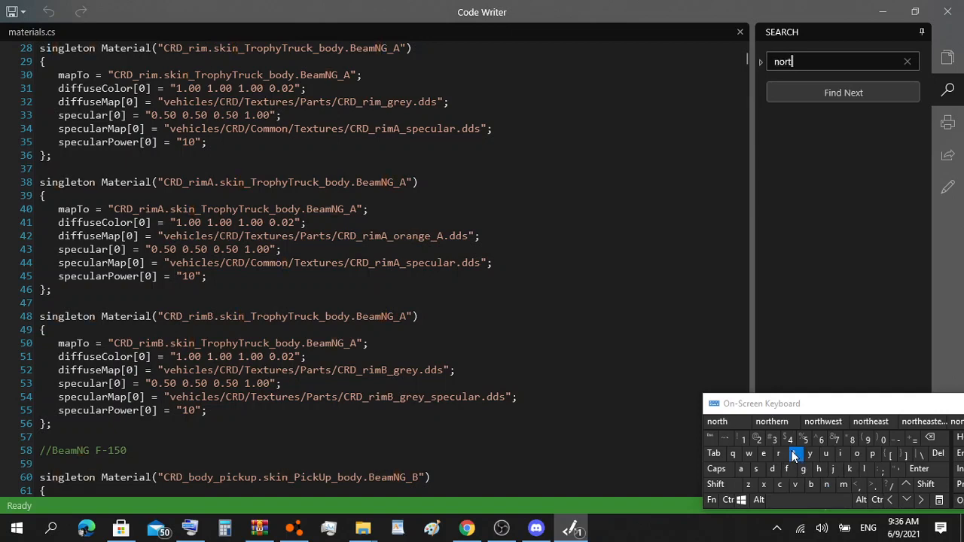
left_click(772, 422)
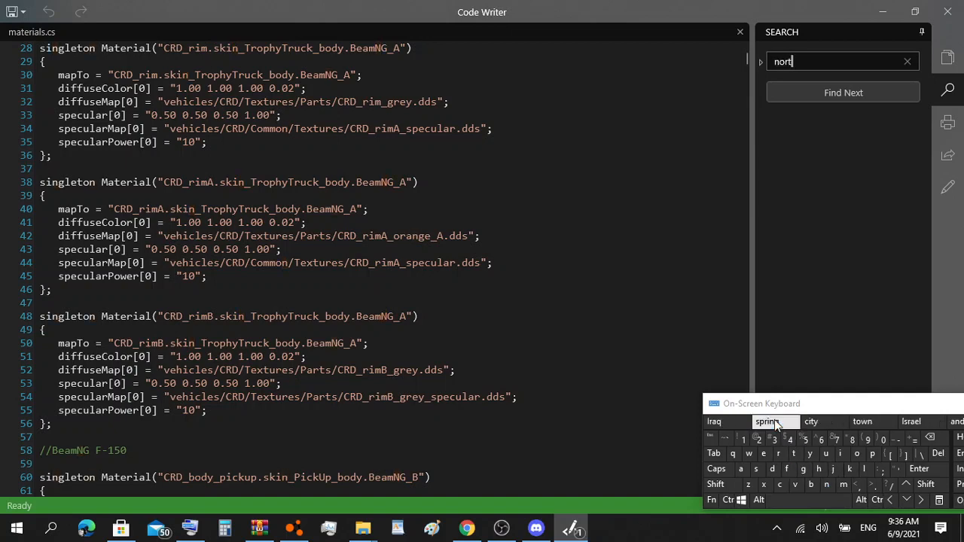
left_click(929, 437)
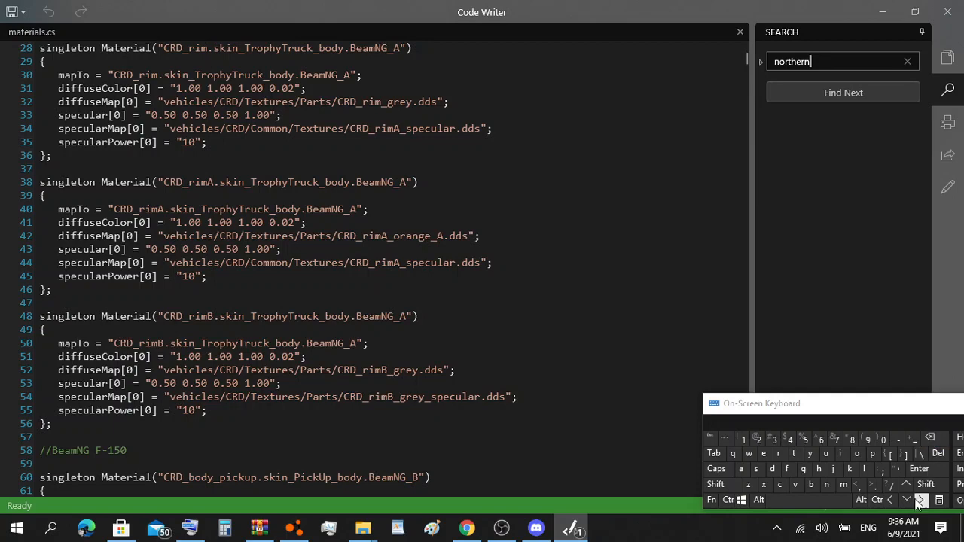
left_click(920, 470)
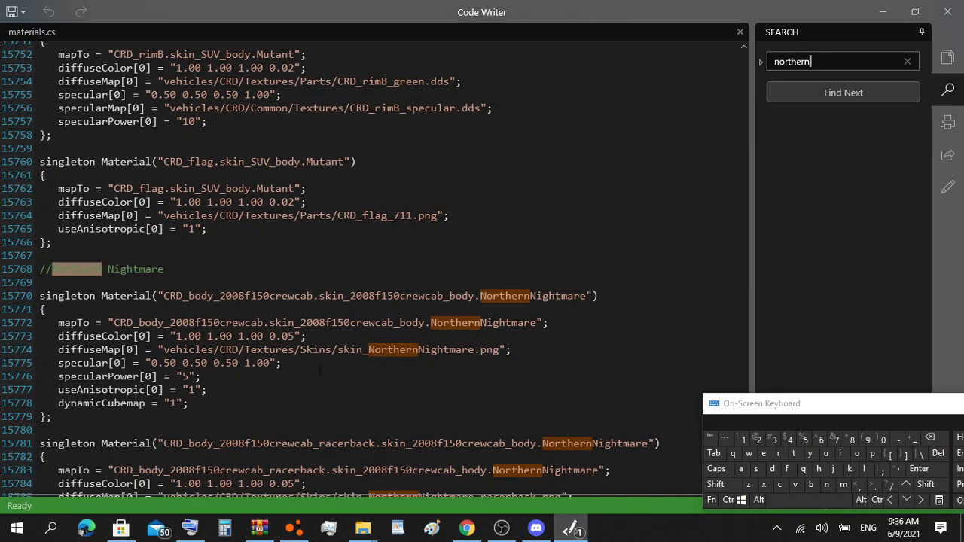
Step: Copy the Northern Nightmare block of materials.cs, from its comment line through the end of the CRD_chassis material
left_click_drag(734, 407, 727, 27)
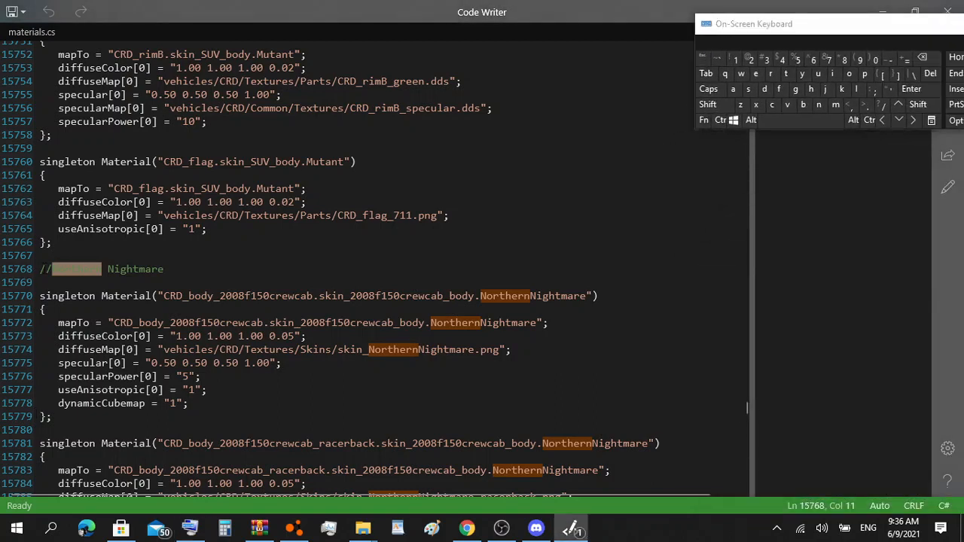
left_click_drag(40, 269, 634, 279)
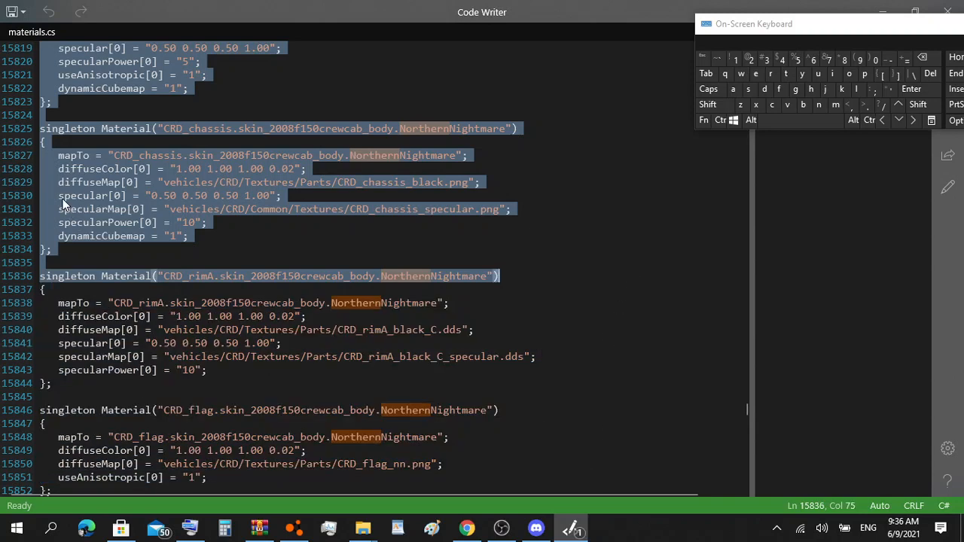
left_click(718, 121)
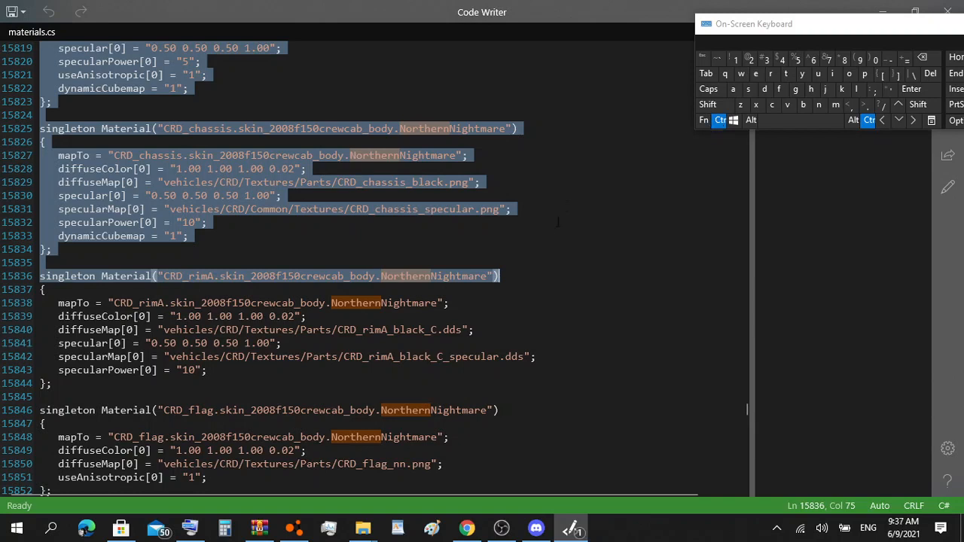
left_click_drag(503, 274, 438, 248)
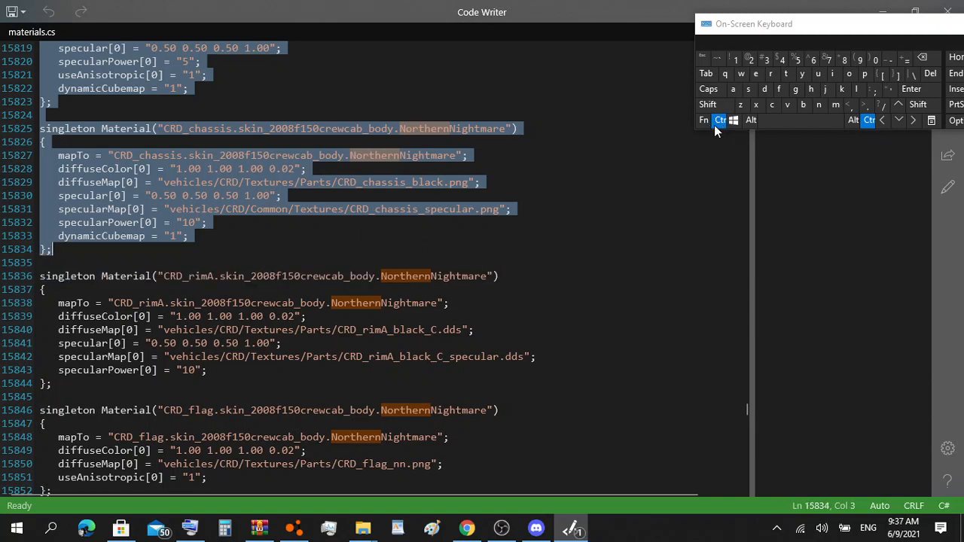
left_click(771, 107)
Step: Replace the entire contents of materials.cs with the copied Northern Nightmare material definitions
left_click_drag(737, 34, 725, 351)
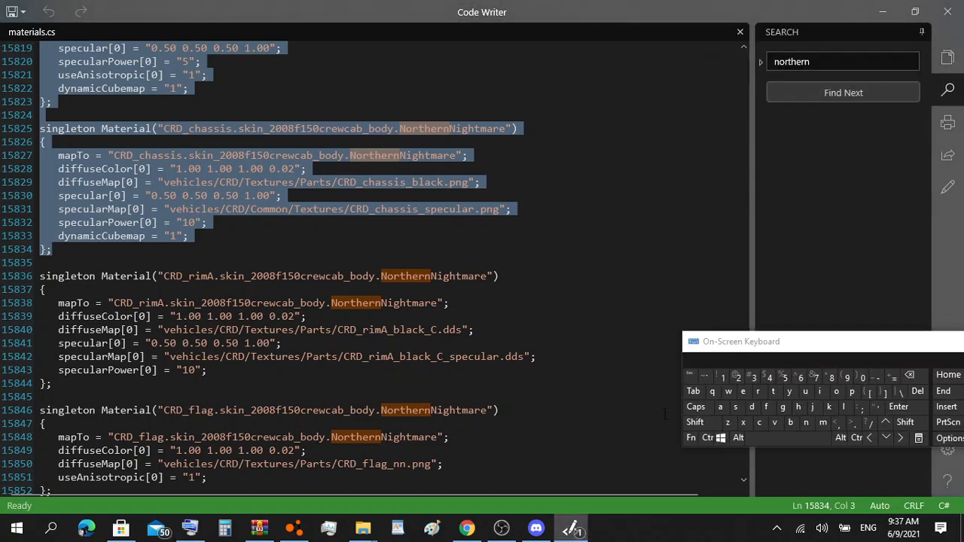
left_click(707, 438)
left_click(722, 408)
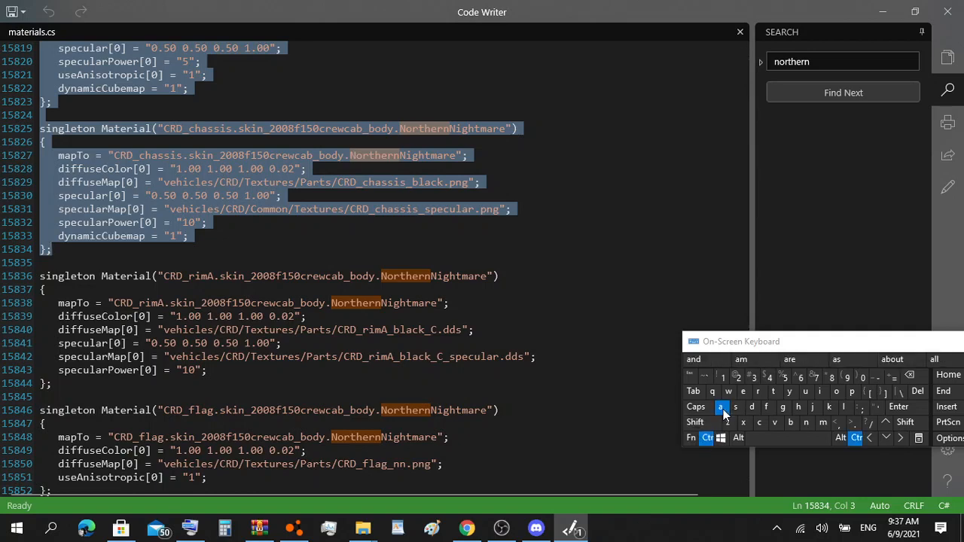
left_click(909, 376)
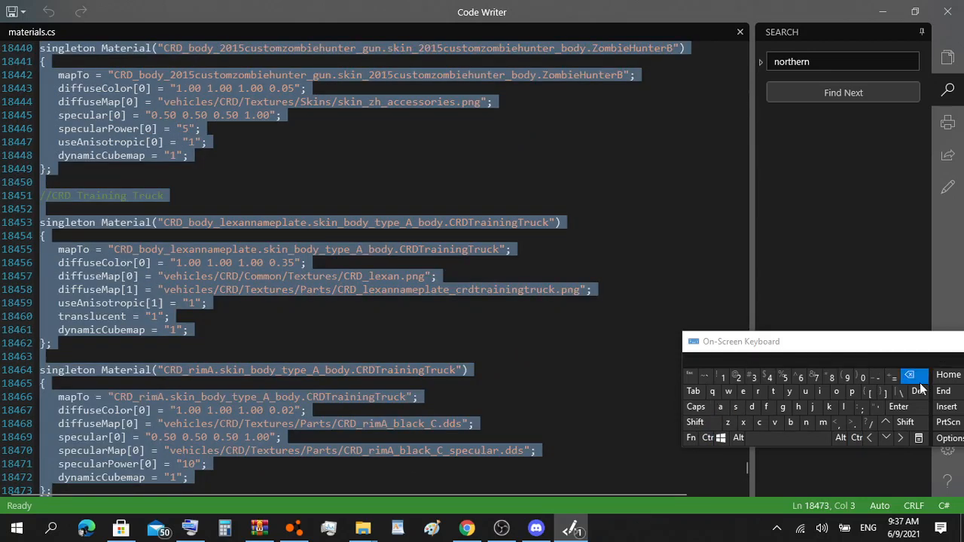
left_click(706, 439)
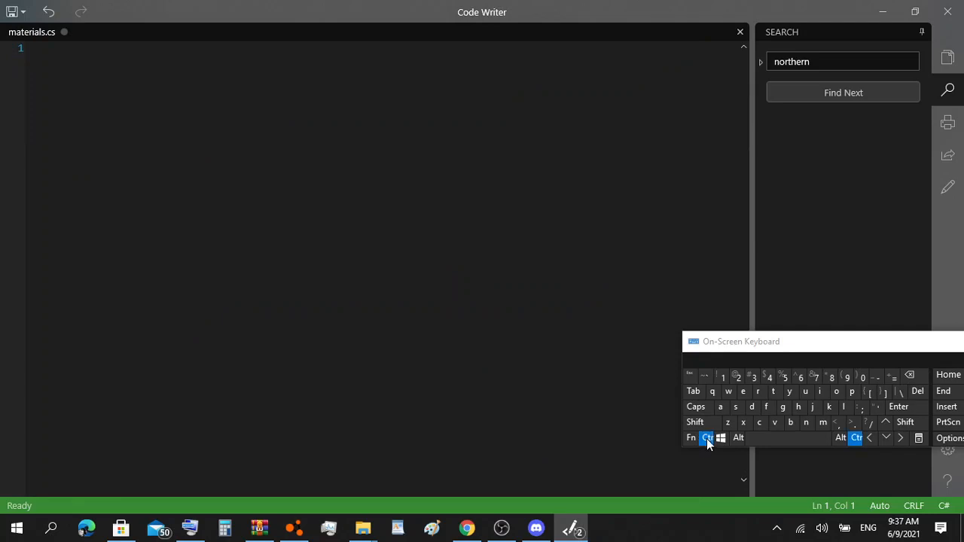
left_click(760, 422)
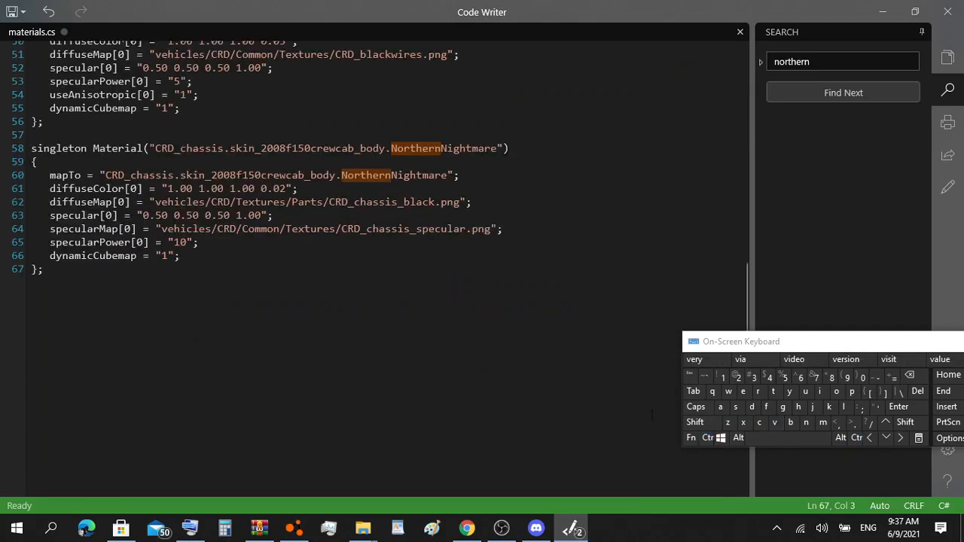
Step: Save the trimmed materials.cs from its beginning view and close Code Writer to return to the Test folder
scroll(182, 56, "up", 10)
scroll(182, 56, "up", 5)
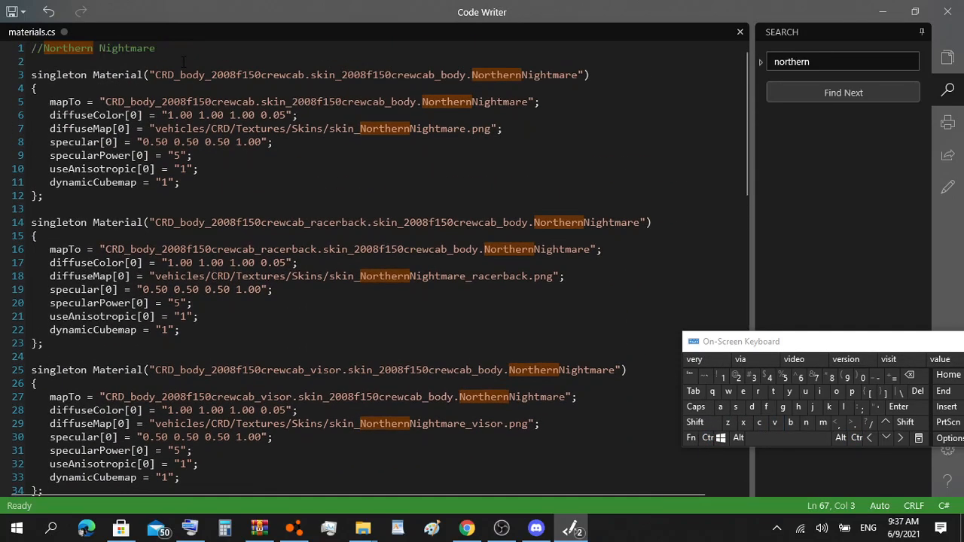
left_click(11, 12)
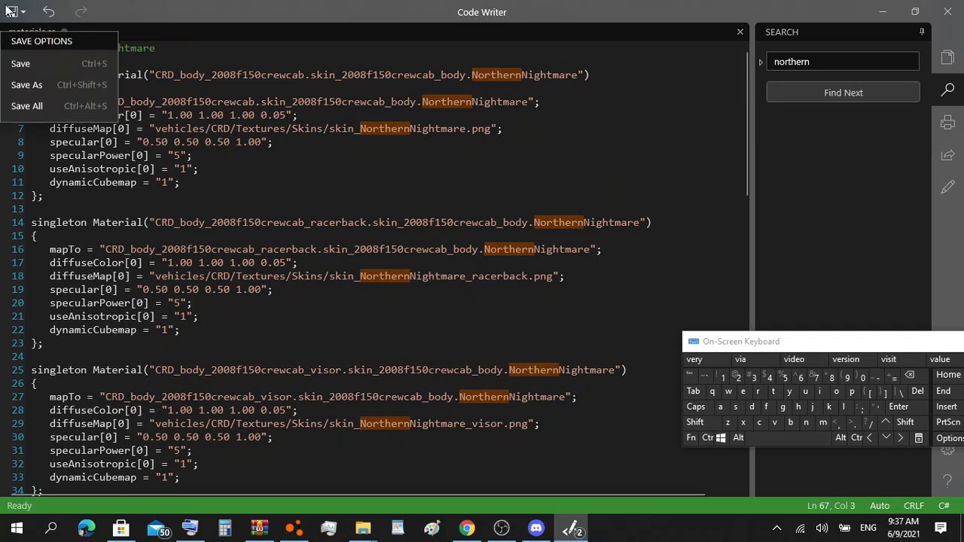
left_click(15, 61)
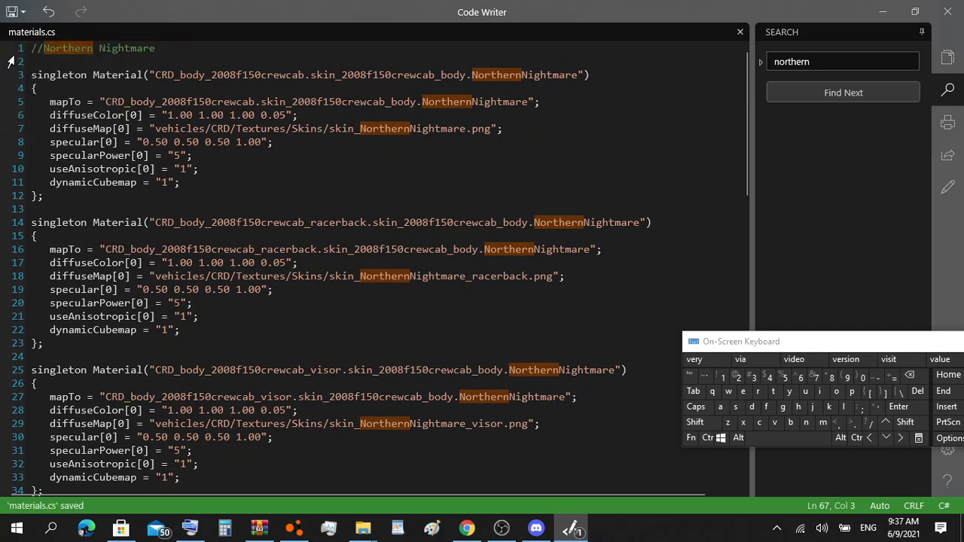
left_click(947, 11)
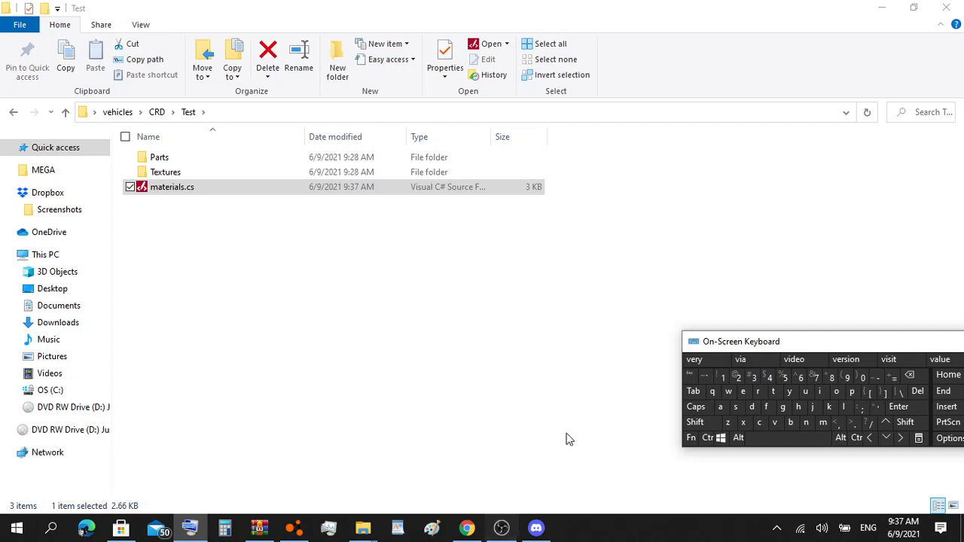
left_click_drag(776, 351, 806, 5)
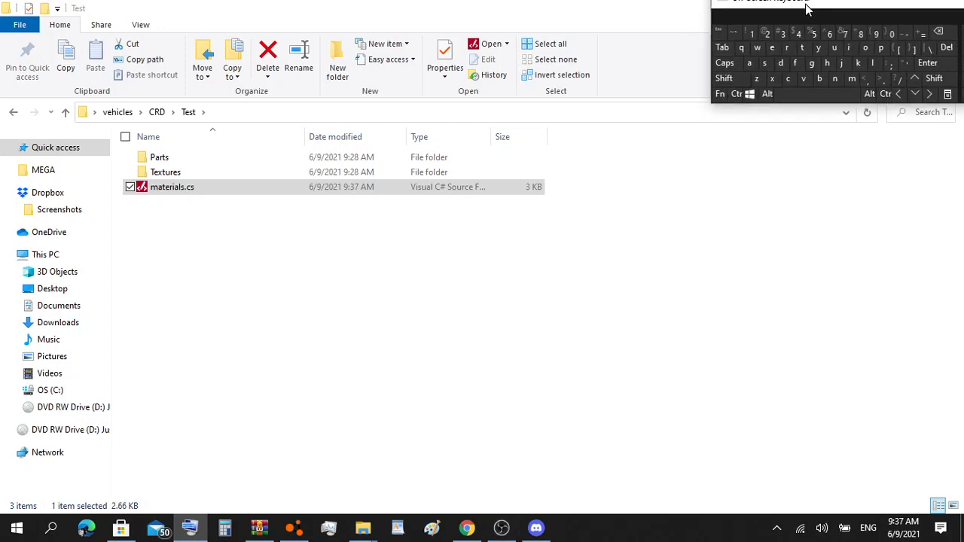
Step: Launch fnr.exe from the recent fnr.zip archive and close the archive window, leaving Find and Replace open
left_click(426, 346)
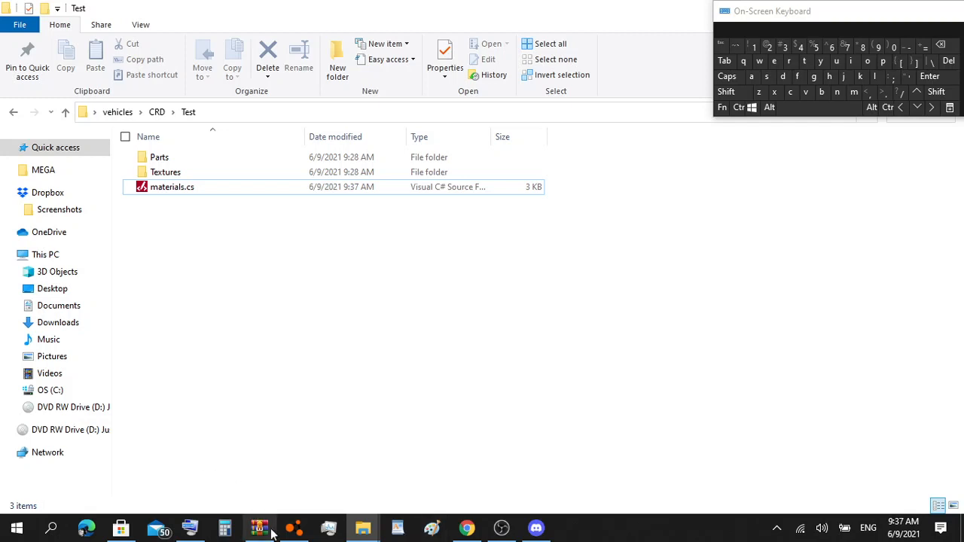
mouse_move(268, 534)
left_click(252, 508)
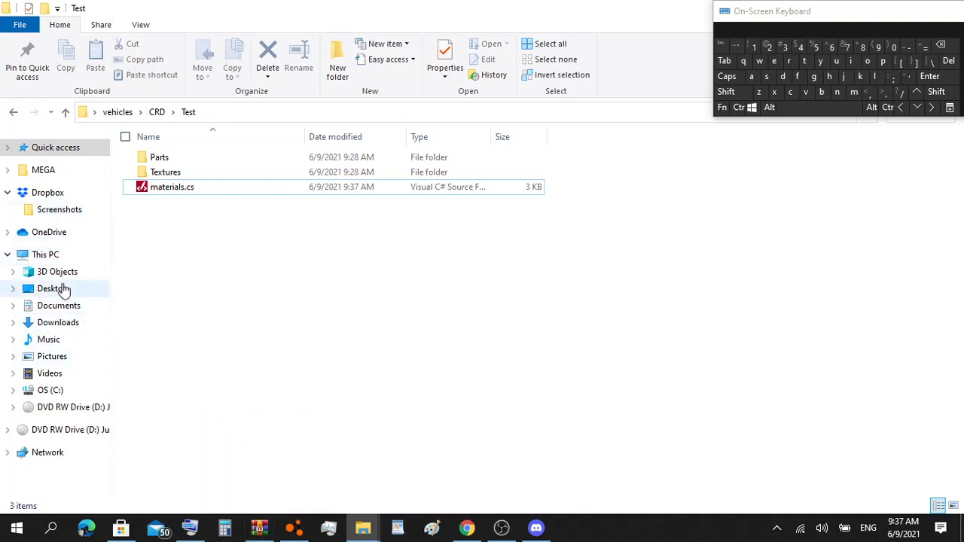
left_click(43, 148)
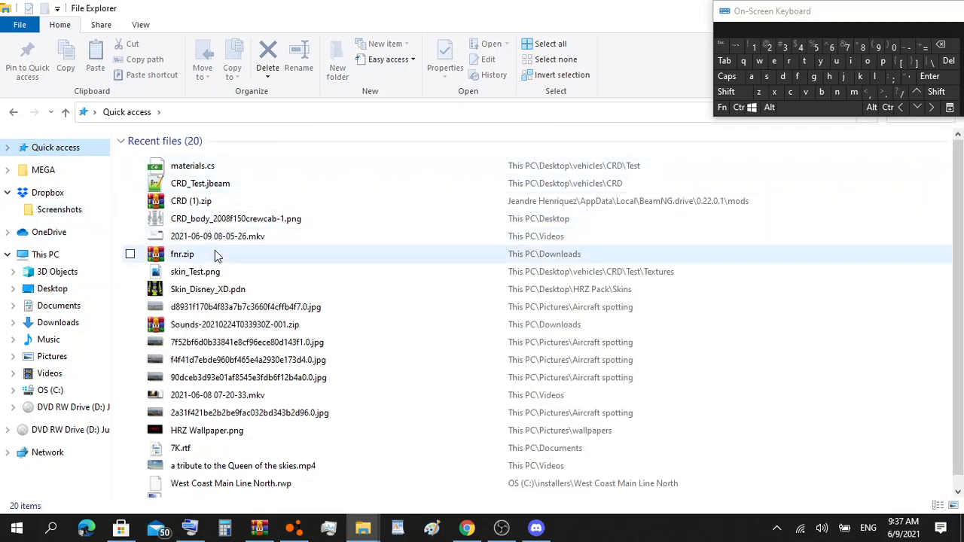
double_click(215, 254)
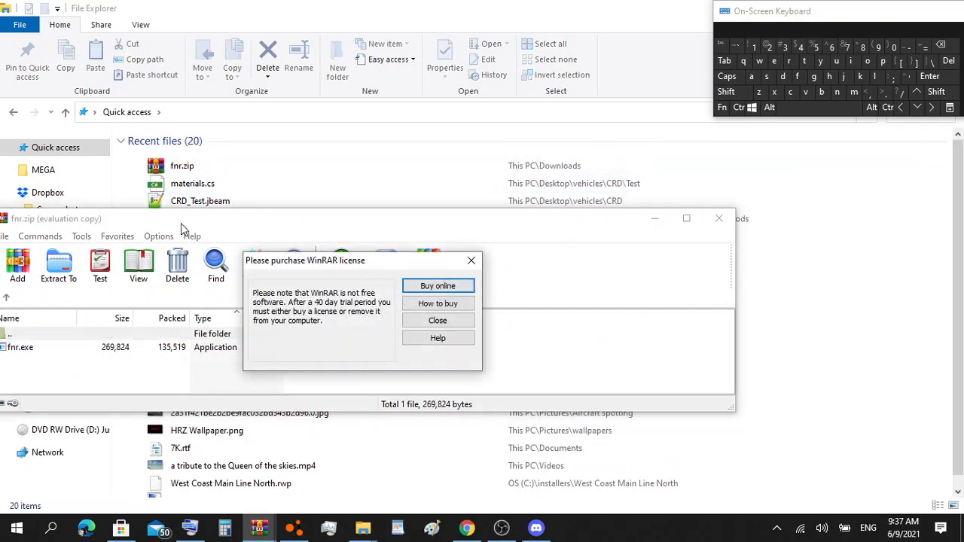
left_click(471, 260)
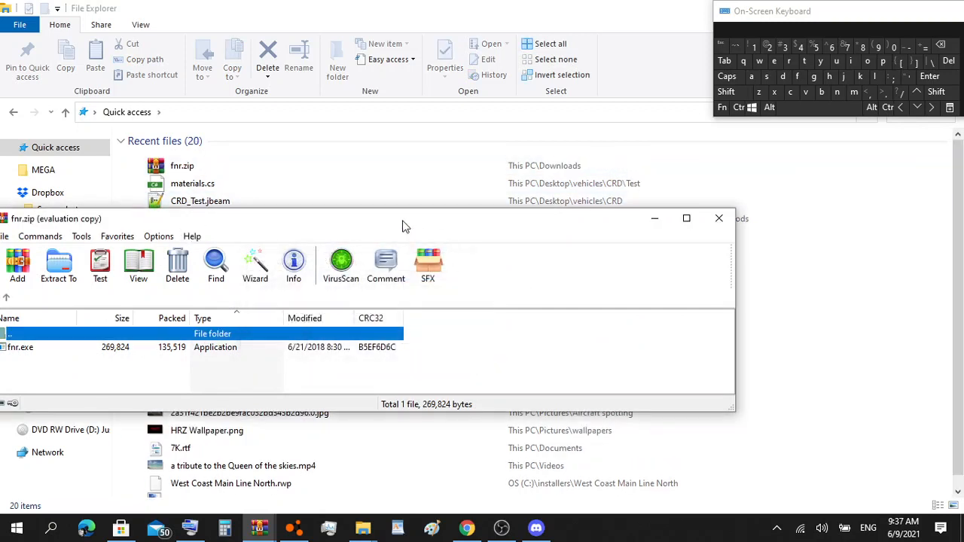
double_click(328, 348)
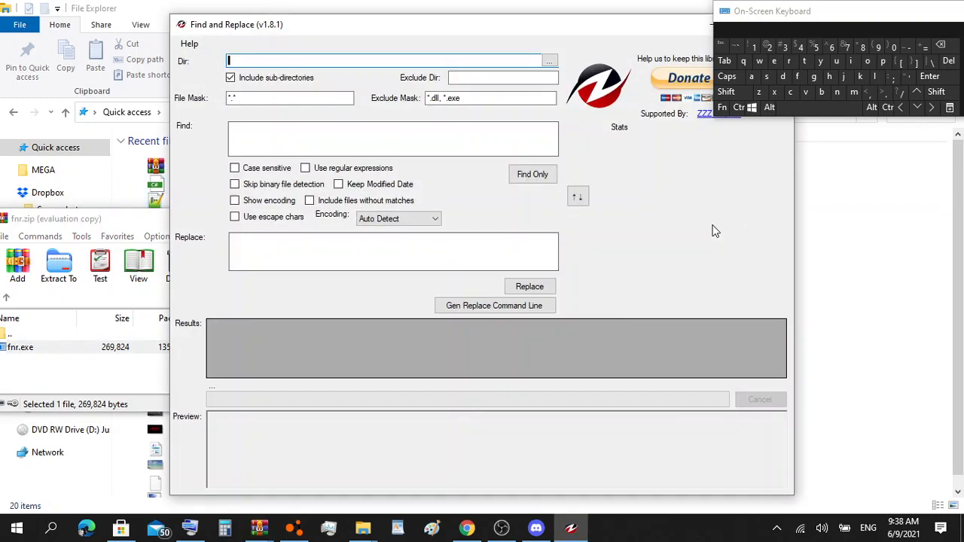
left_click(151, 221)
key("super+Left")
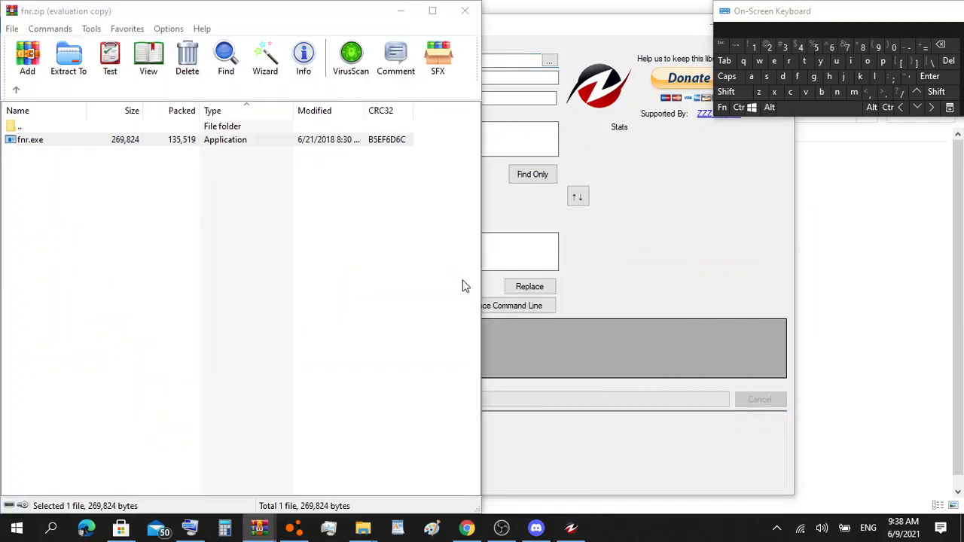
left_click(465, 11)
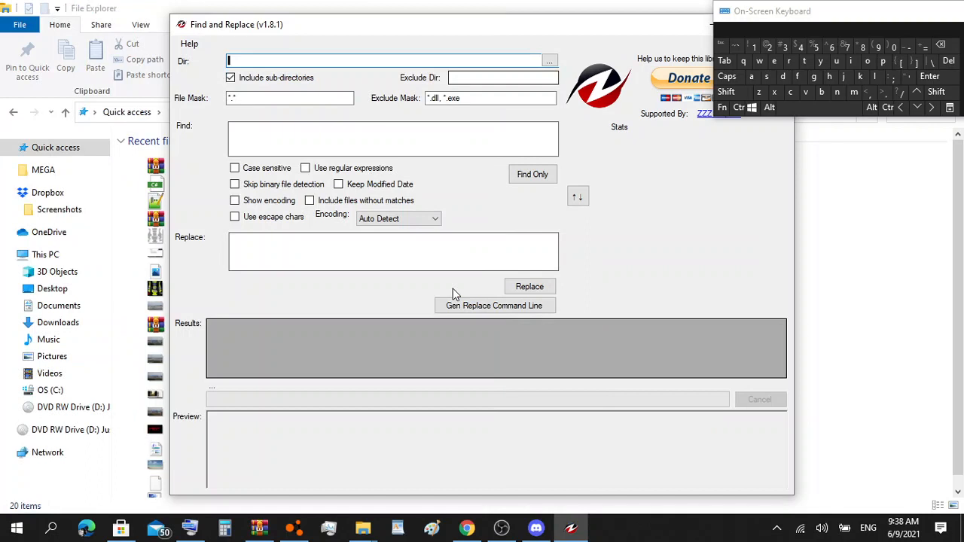
Step: Set the search directory to the vehicles folder on the Desktop
left_click(550, 61)
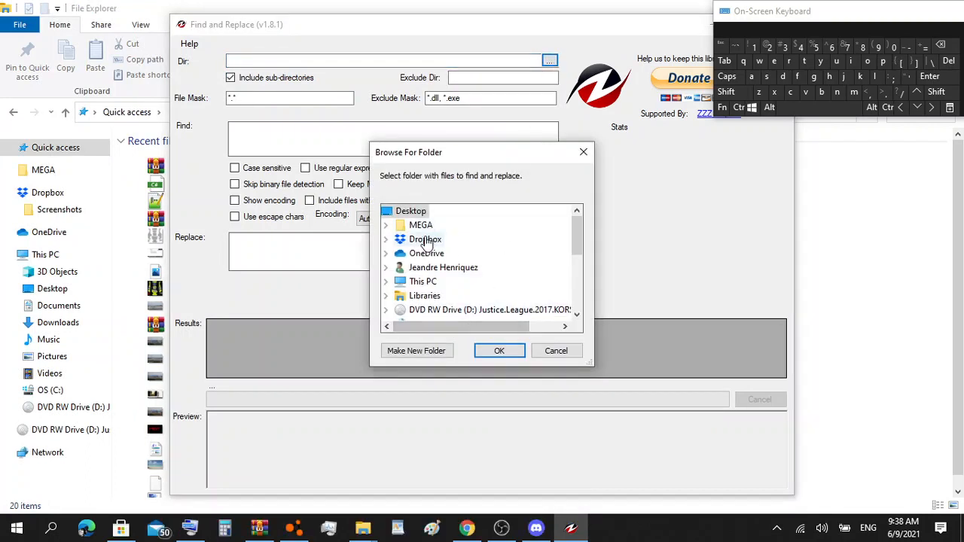
scroll(433, 256, "down", 5)
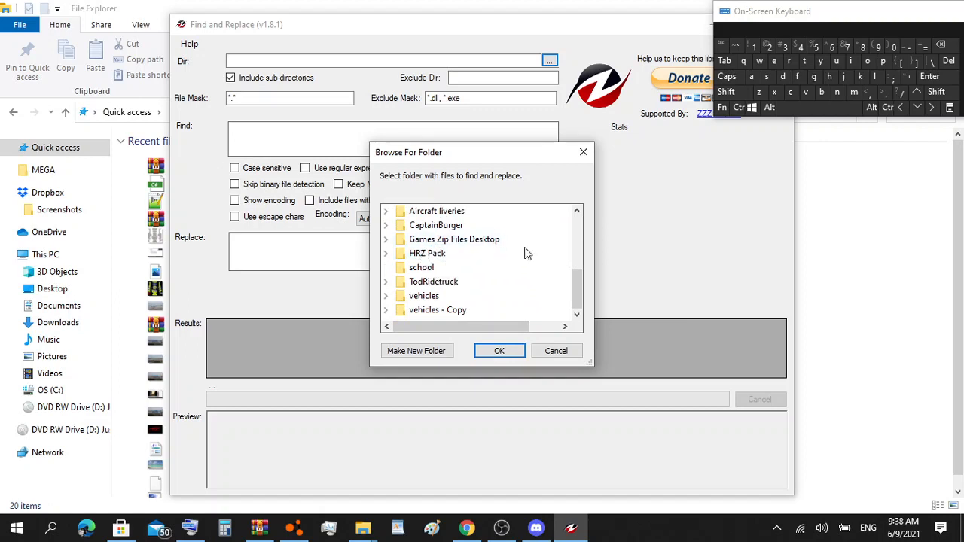
left_click(418, 301)
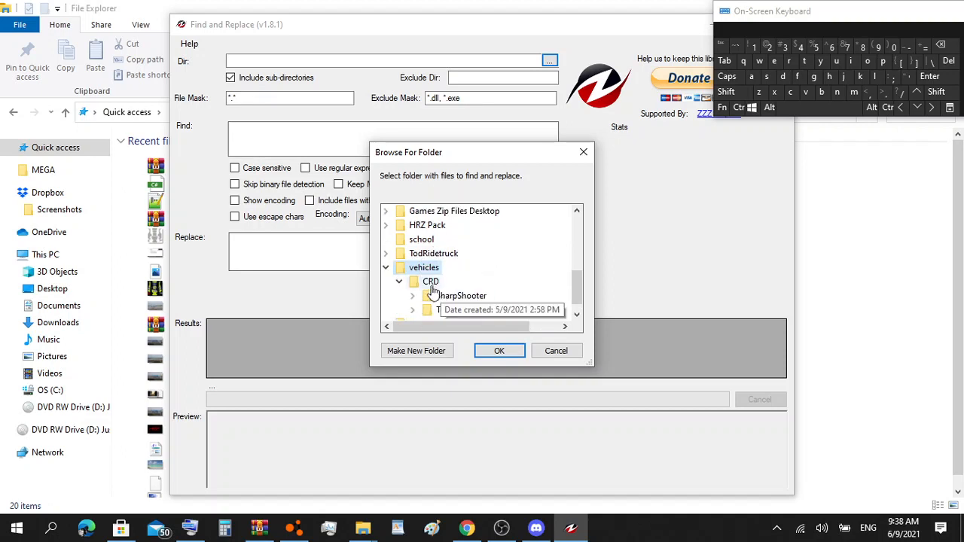
left_click(429, 284)
left_click(420, 268)
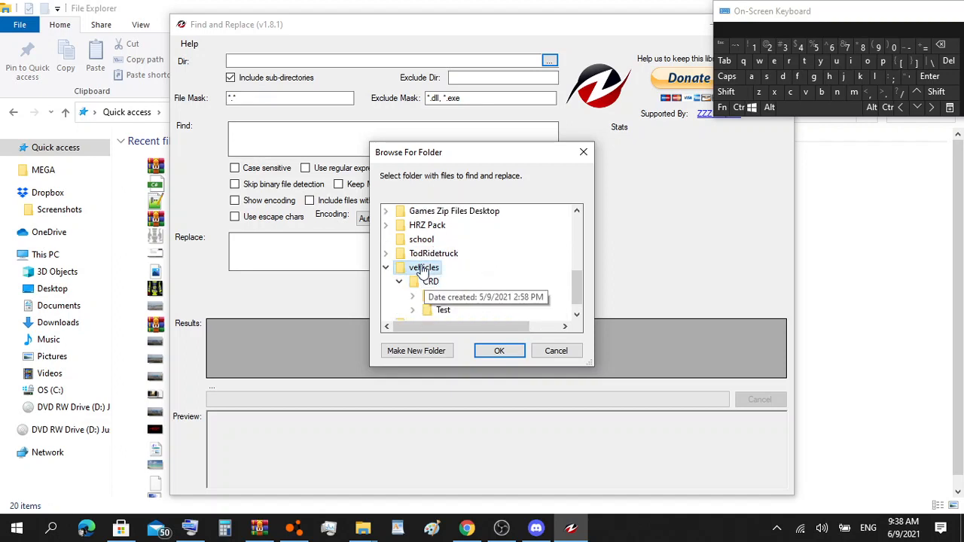
left_click(495, 353)
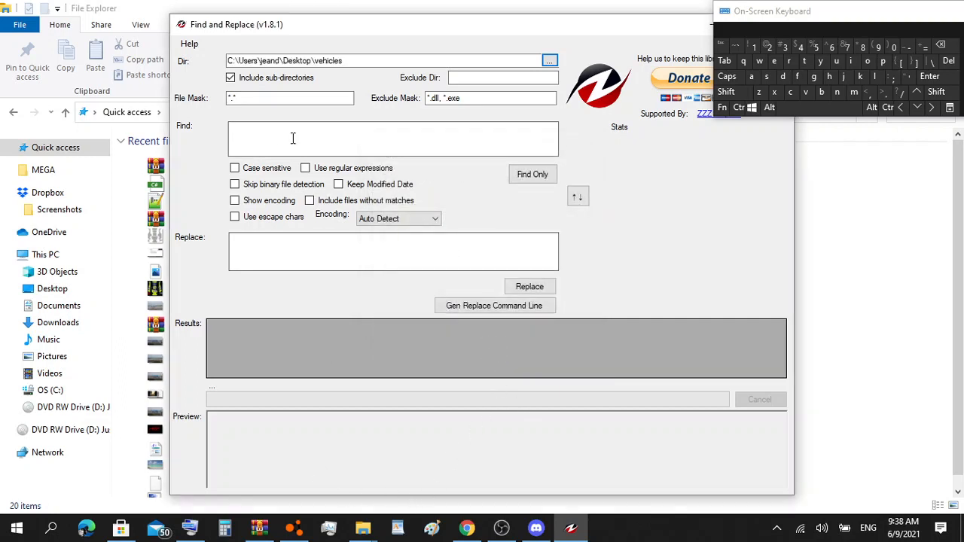
Step: Enter "northernnightmare" as the find text and search the files of the vehicles folder for it
left_click(390, 152)
left_click(838, 92)
left_click(867, 61)
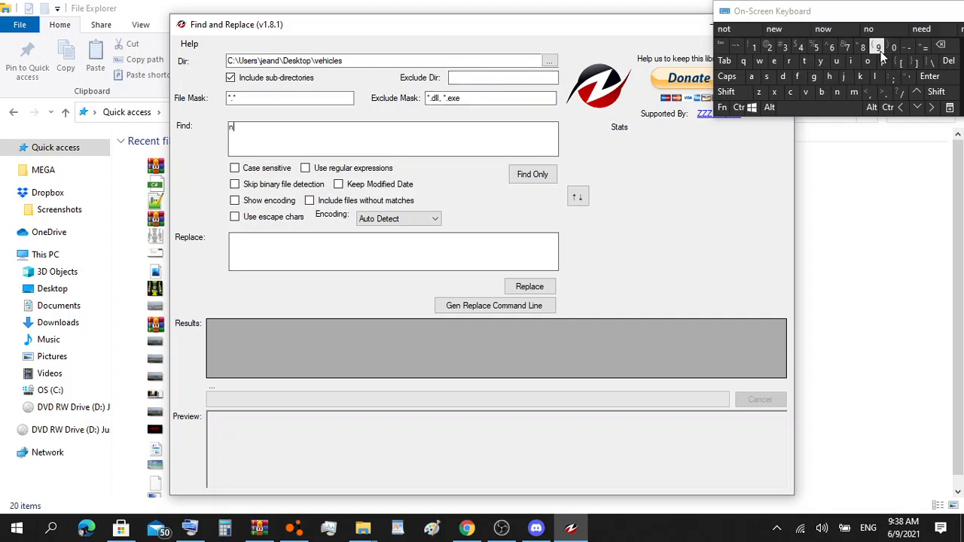
left_click(794, 62)
left_click(804, 62)
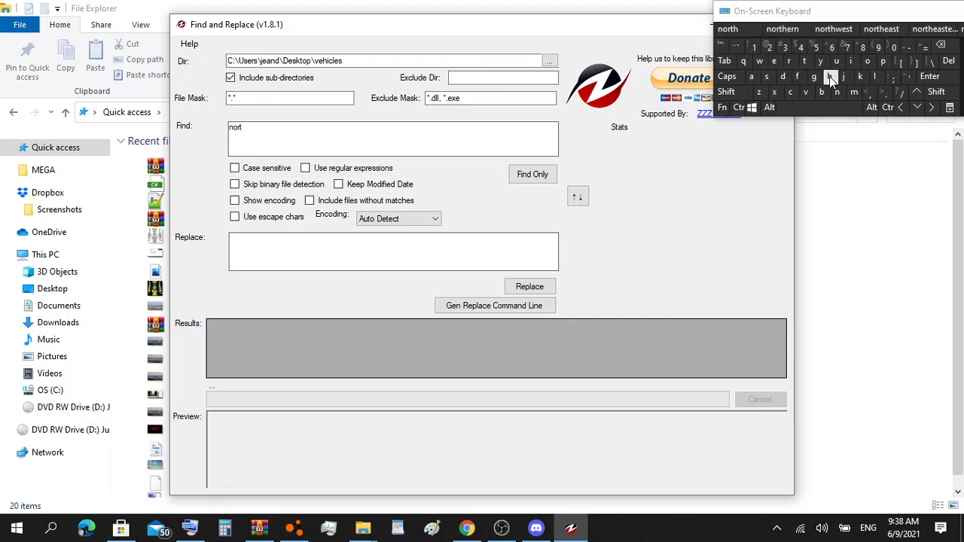
left_click(783, 29)
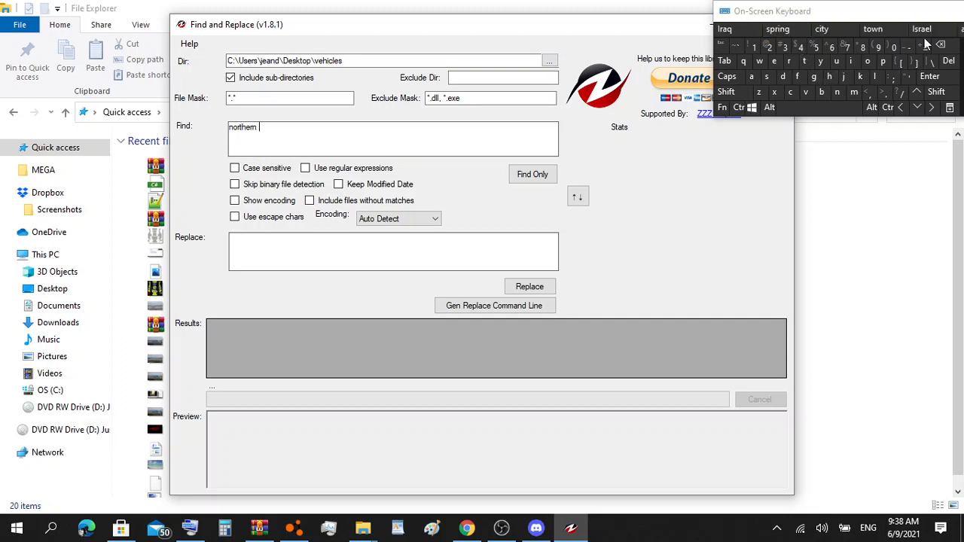
left_click(940, 45)
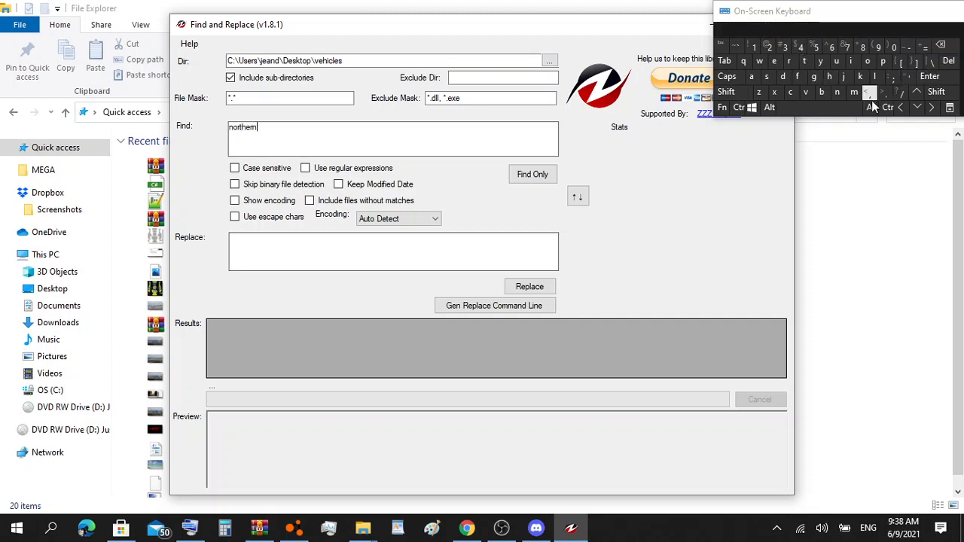
left_click(837, 92)
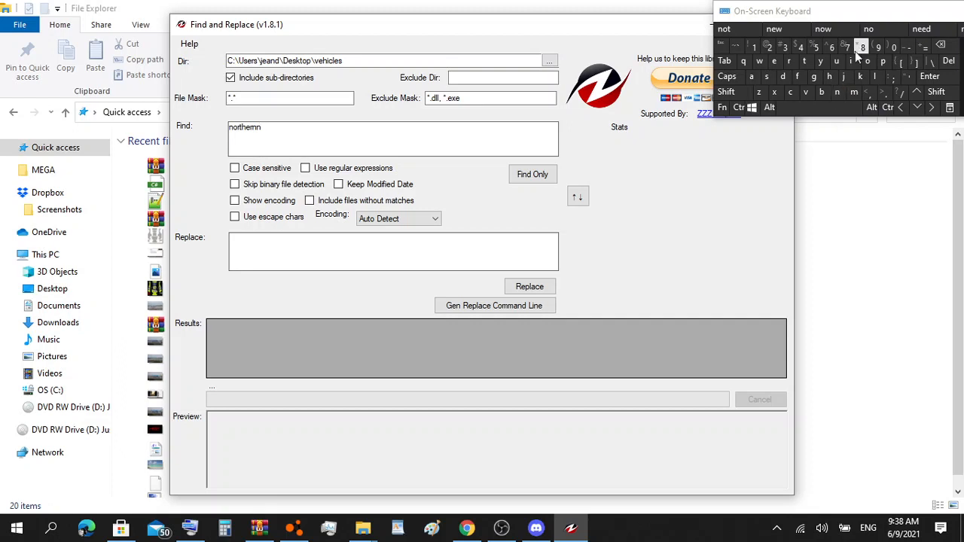
left_click(852, 61)
left_click(814, 77)
left_click(828, 78)
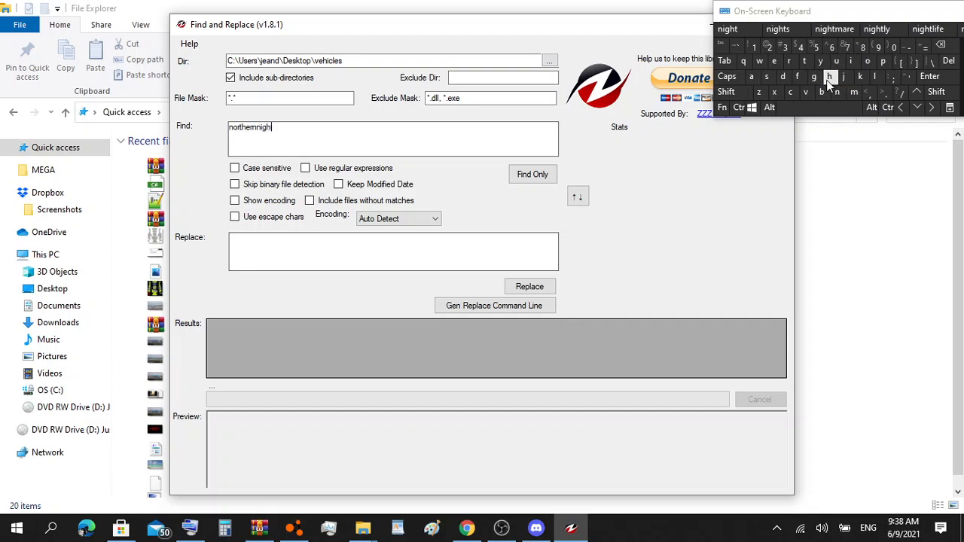
left_click(804, 61)
left_click(853, 91)
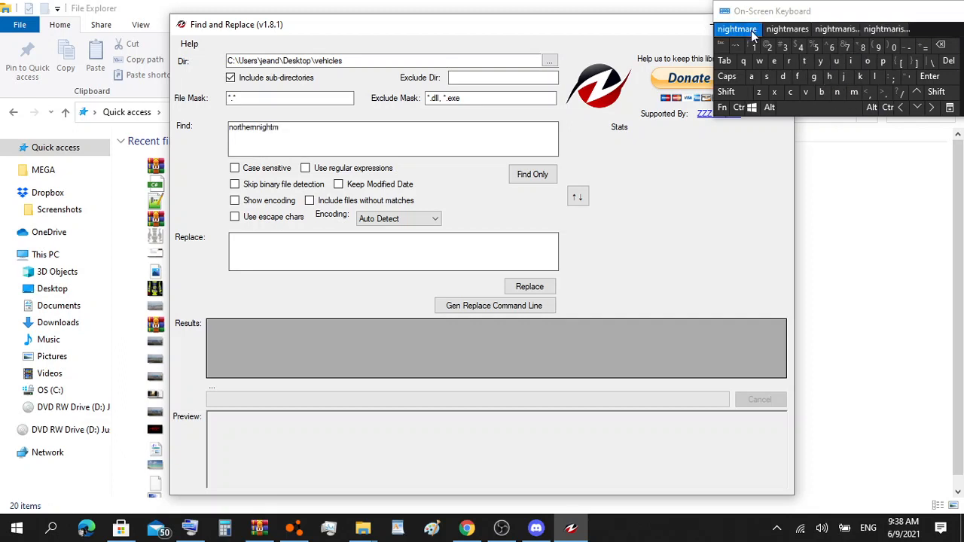
left_click(751, 31)
left_click(941, 45)
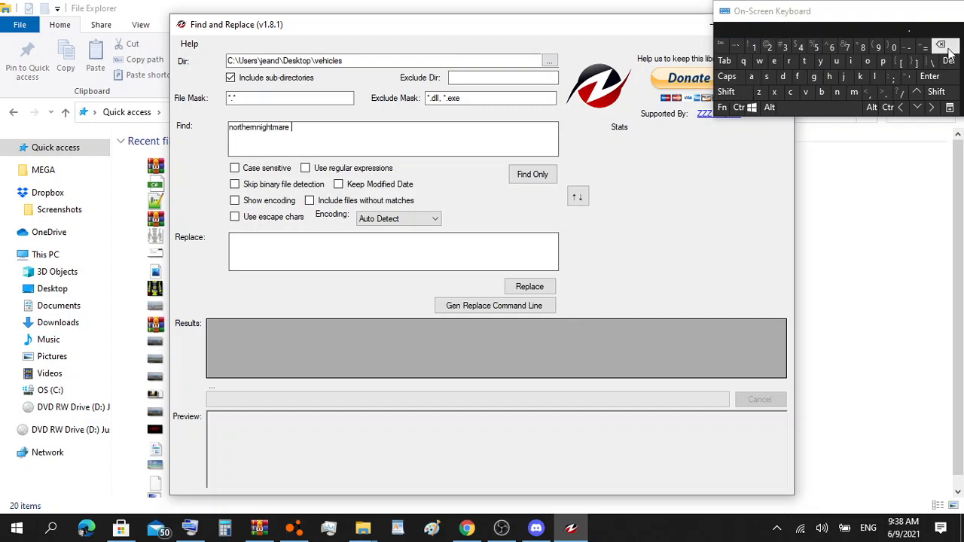
left_click(518, 174)
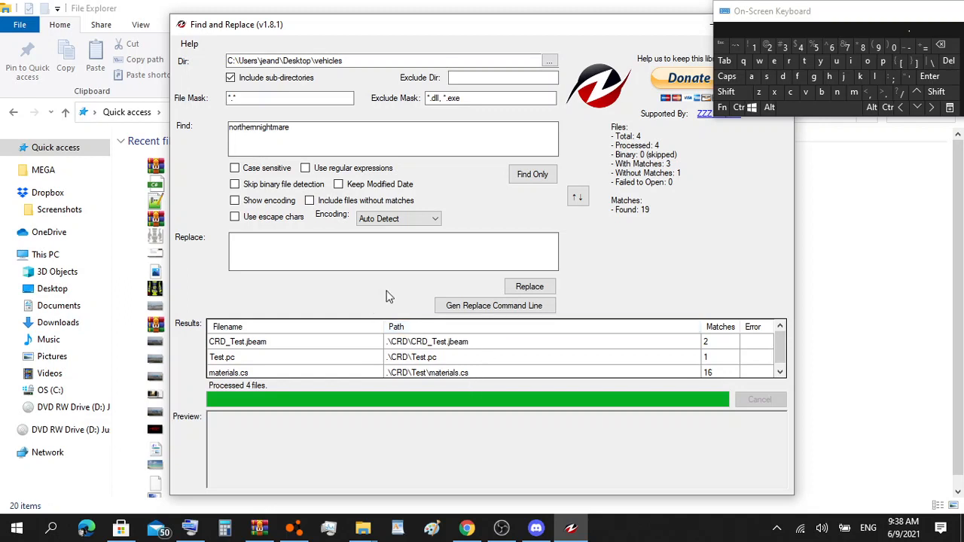
Step: Replace every match of the find text with "Test" and close Find and Replace
type("Te")
left_click(771, 76)
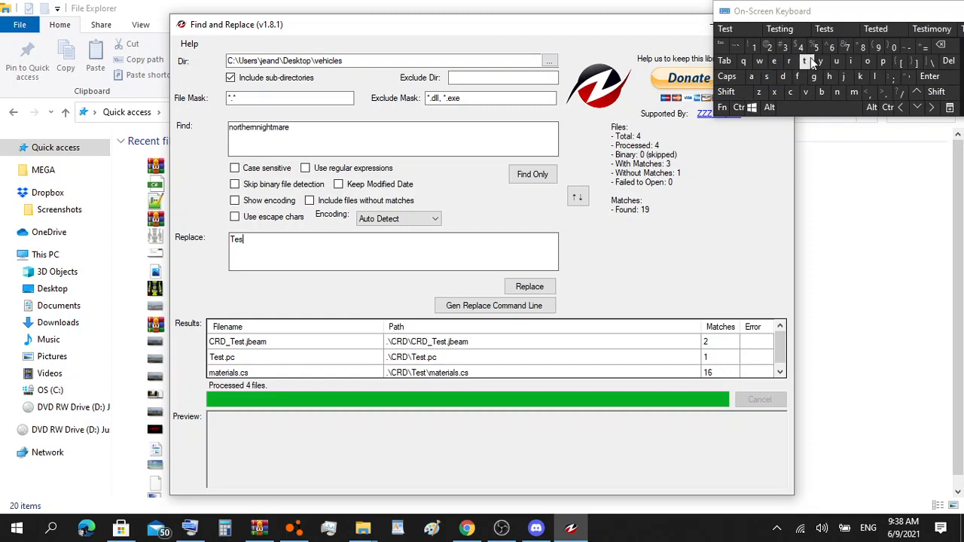
left_click(818, 60)
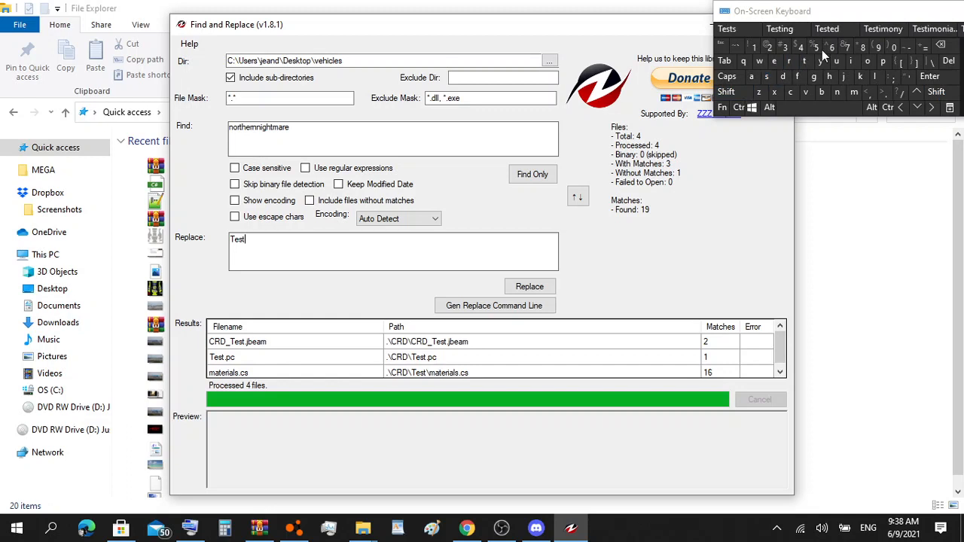
left_click(531, 287)
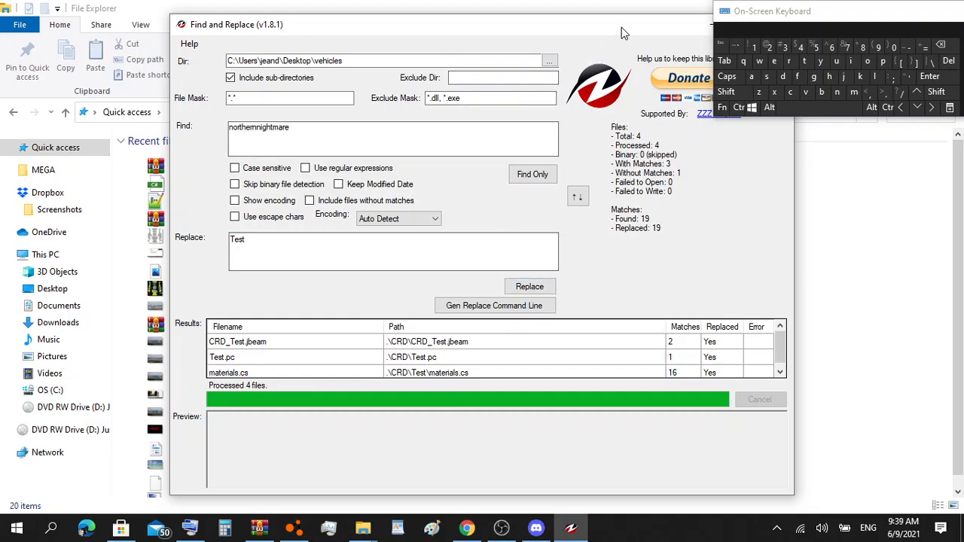
left_click_drag(621, 27, 522, 143)
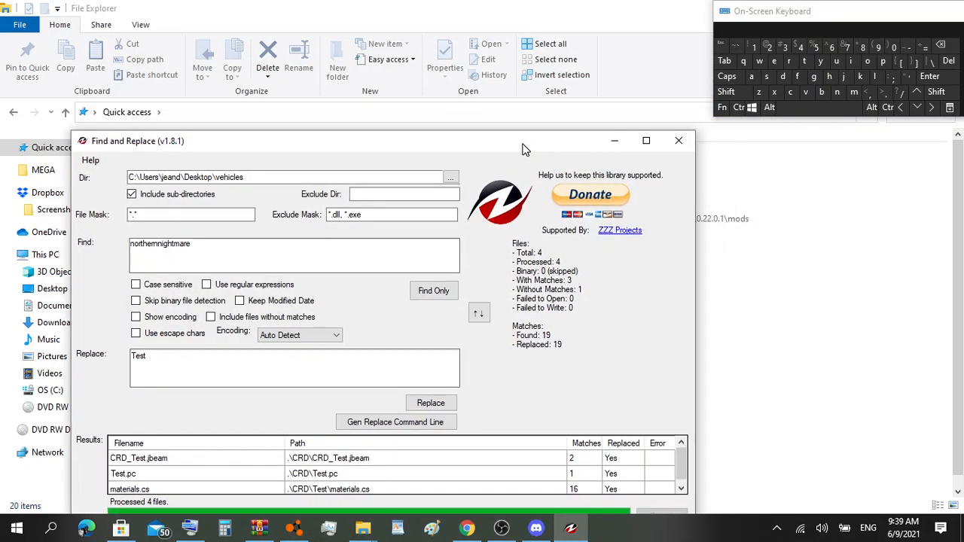
left_click(679, 143)
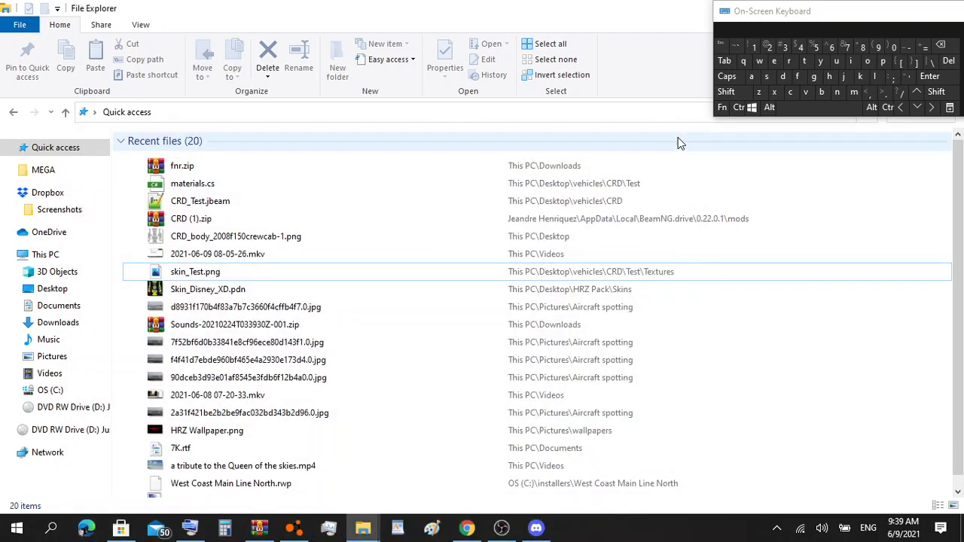
Step: Clear the desktop by minimizing the CRD (1).zip and mods windows and closing the Manage User Folder dialog and BeamNG.drive Launcher
double_click(627, 4)
left_click(727, 255)
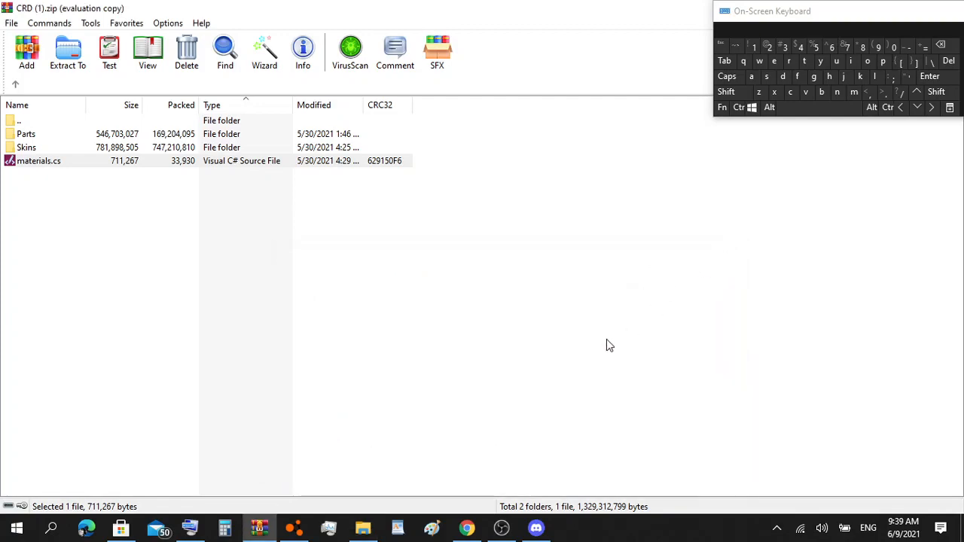
left_click_drag(531, 7, 450, 252)
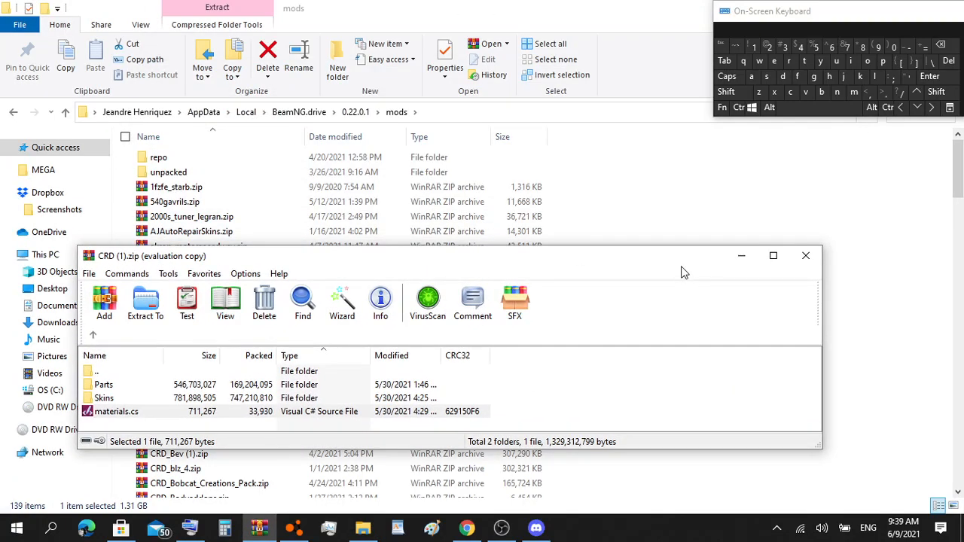
left_click(741, 255)
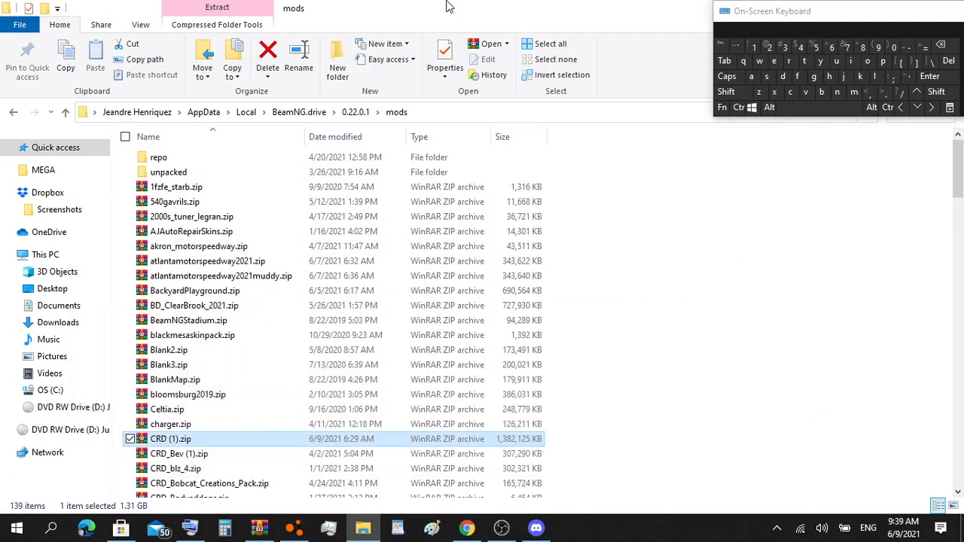
double_click(479, 6)
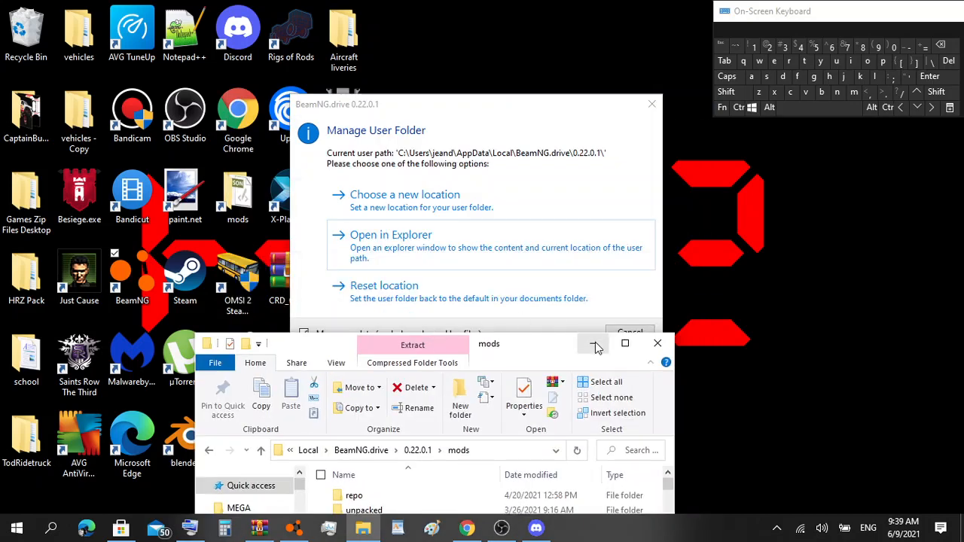
left_click(592, 344)
left_click(652, 103)
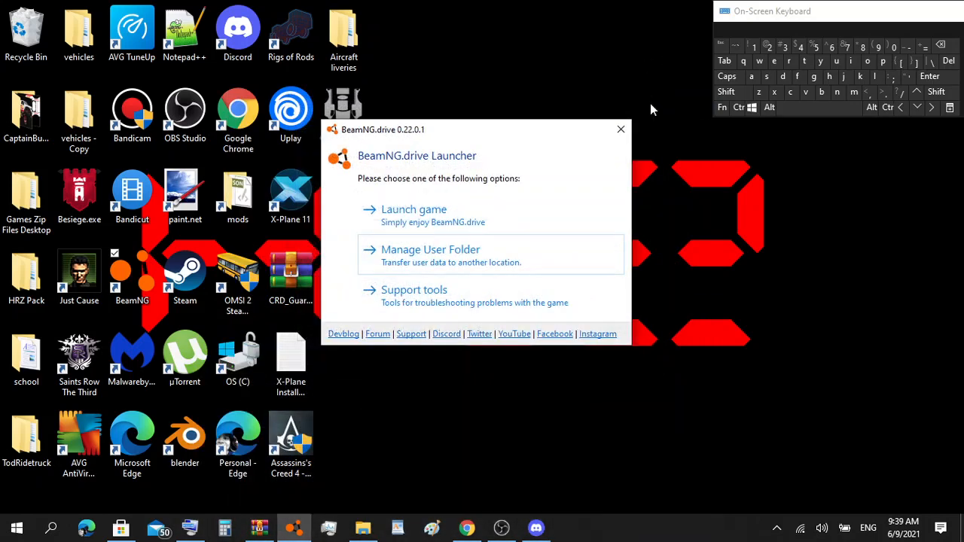
left_click(619, 131)
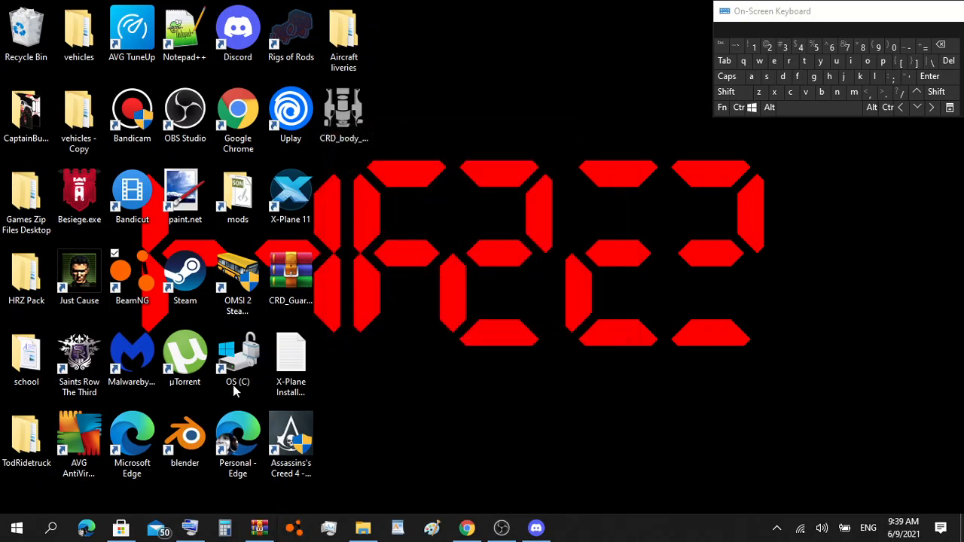
Step: Launch paint.net and open CRD_body_2008f150crewcab-1.png from the Desktop
double_click(192, 177)
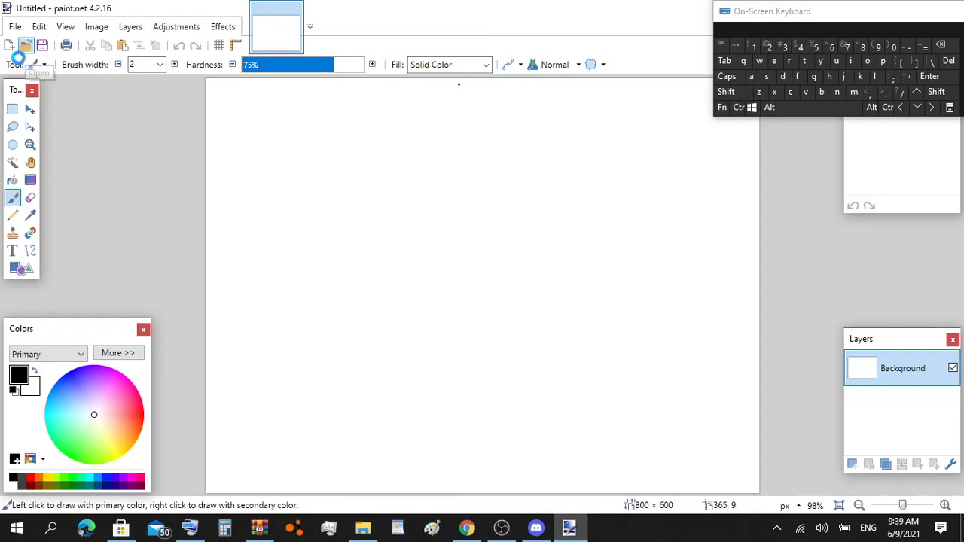
left_click(25, 45)
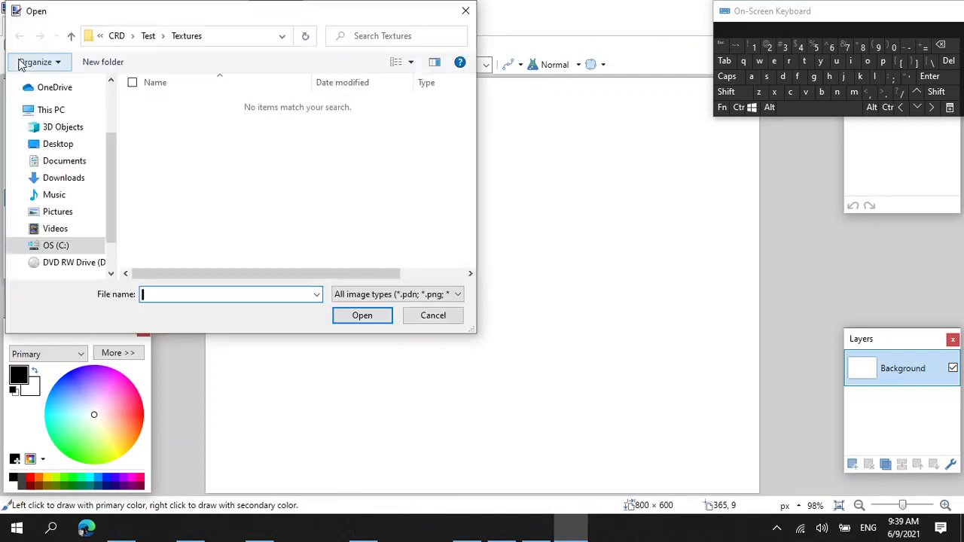
left_click(58, 143)
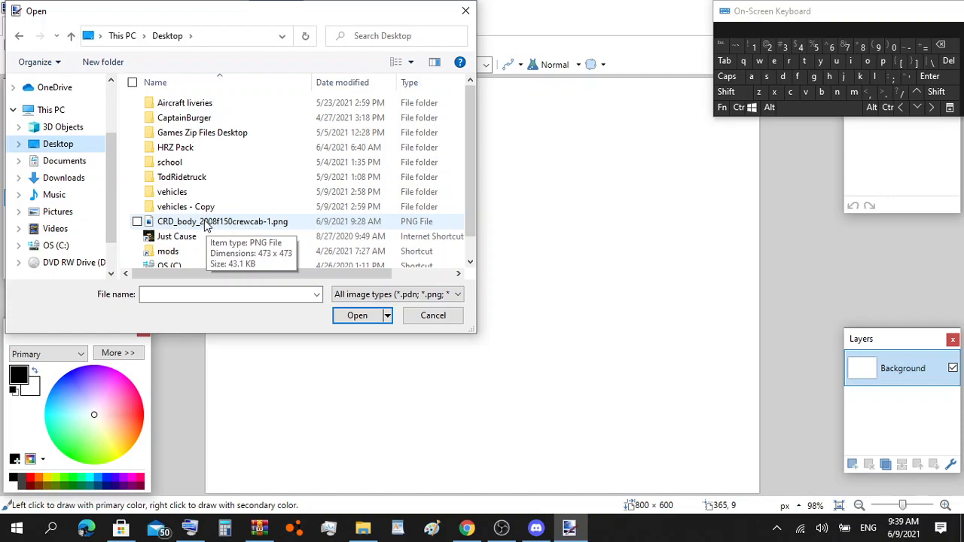
left_click(205, 223)
left_click(344, 317)
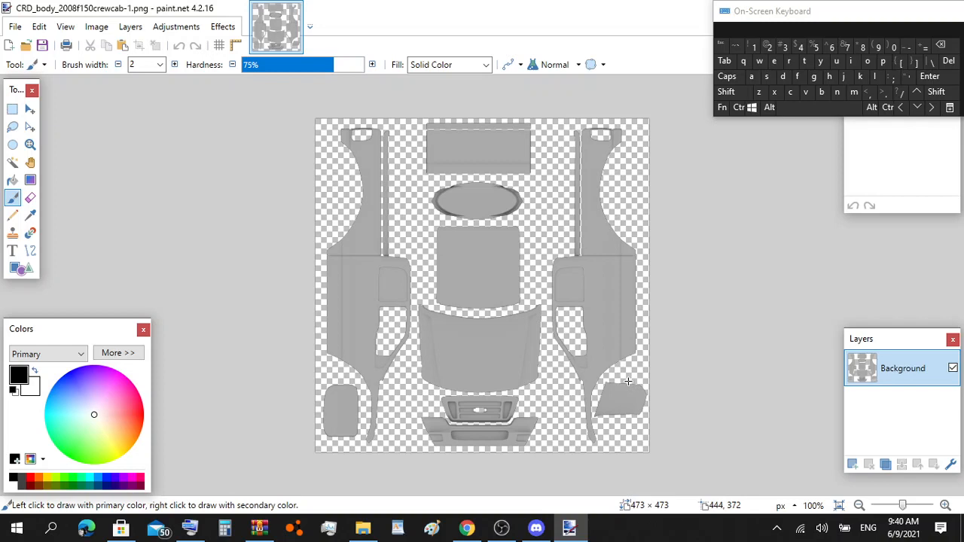
Step: Resize the image to 4096 × 4096 pixels with the aspect ratio maintained
left_click(96, 28)
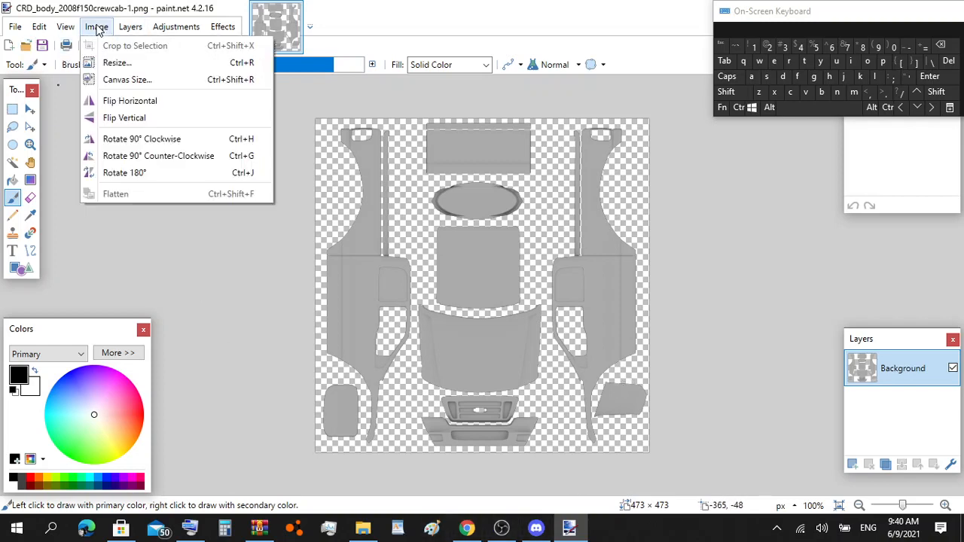
left_click(97, 29)
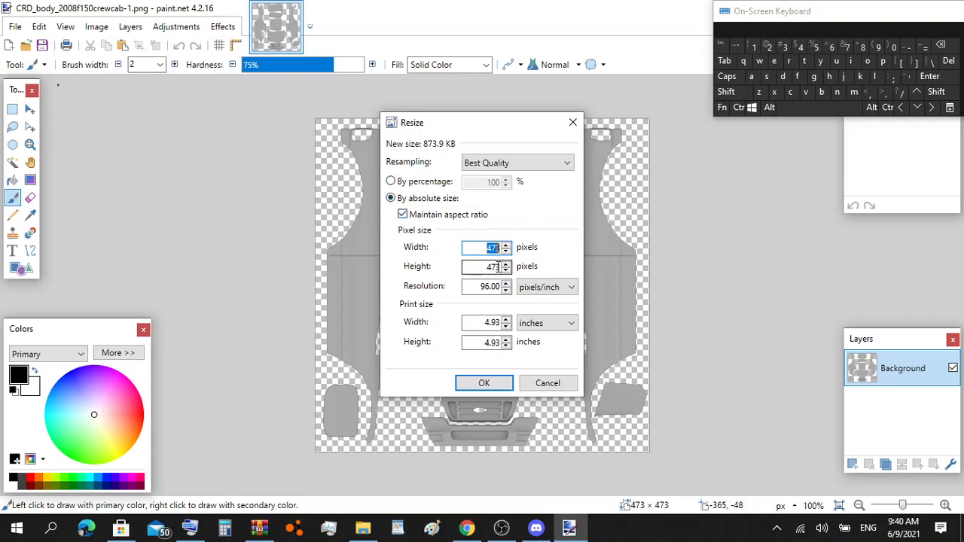
left_click(800, 47)
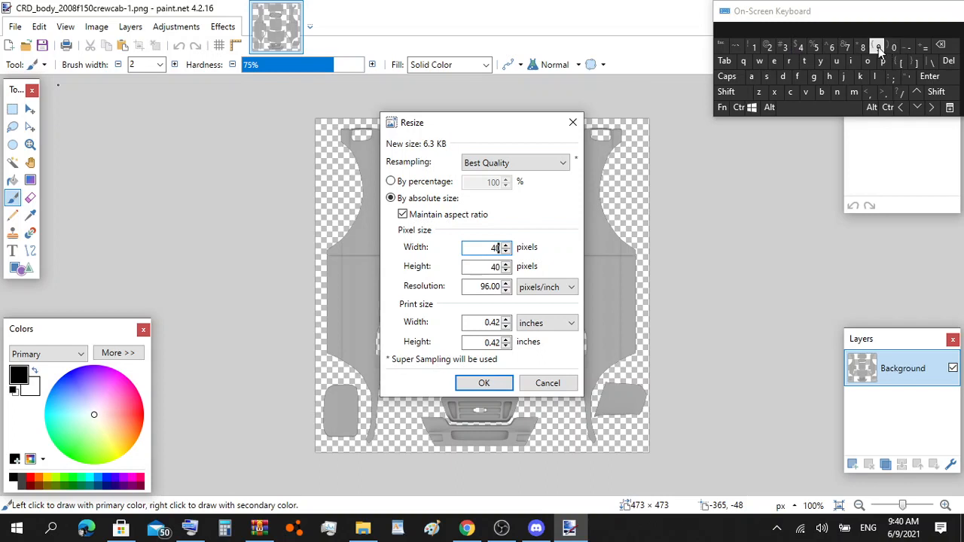
left_click(878, 47)
left_click(831, 47)
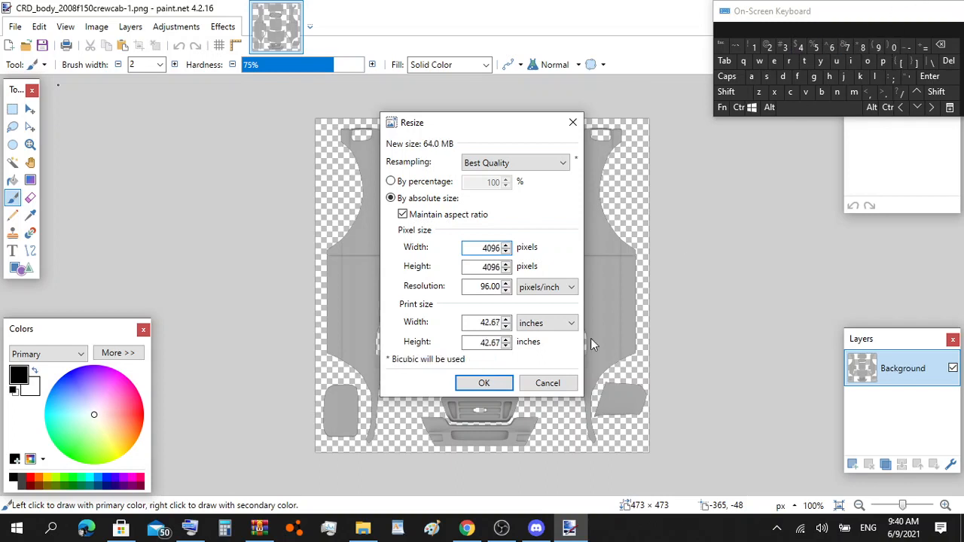
left_click(480, 382)
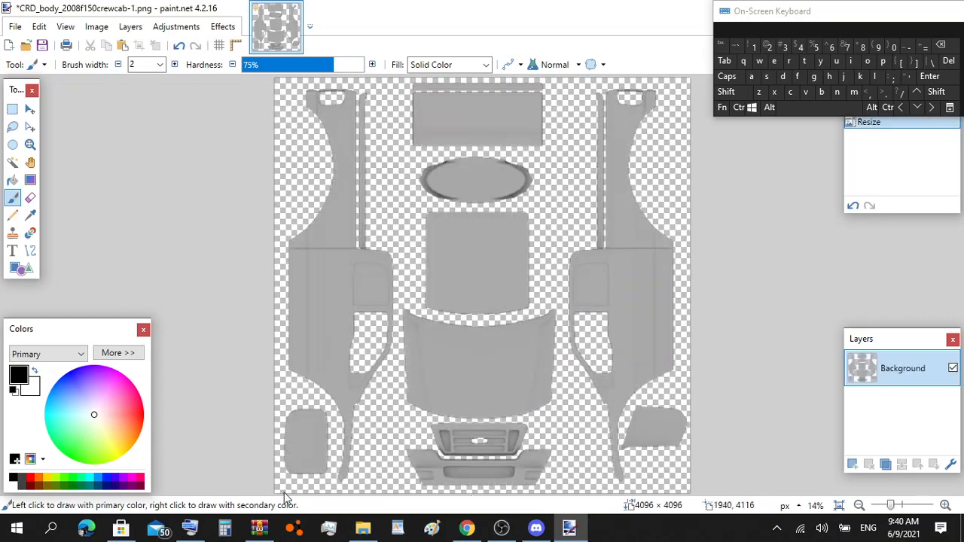
Step: Select all transparent areas around the truck body parts with the Magic Wand and fill them with black
left_click(13, 165)
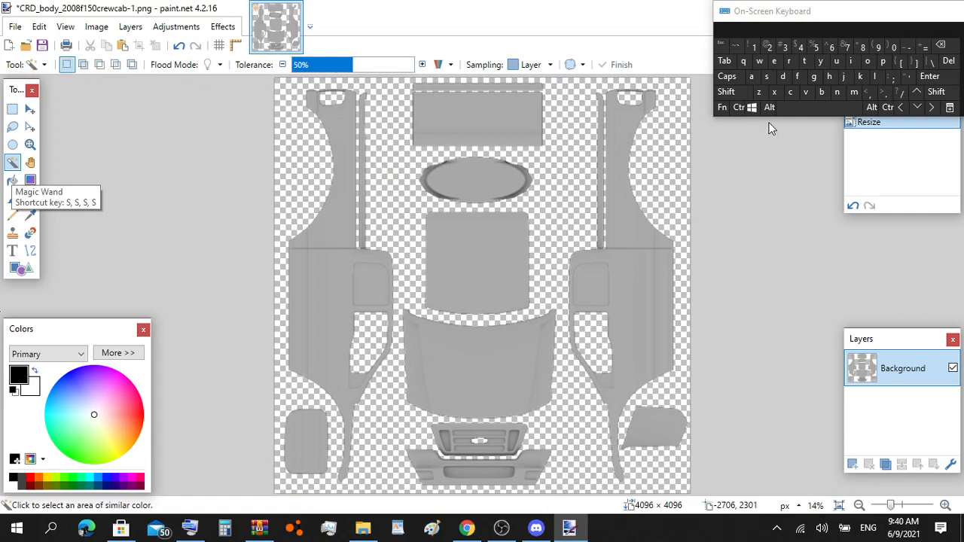
left_click(725, 92)
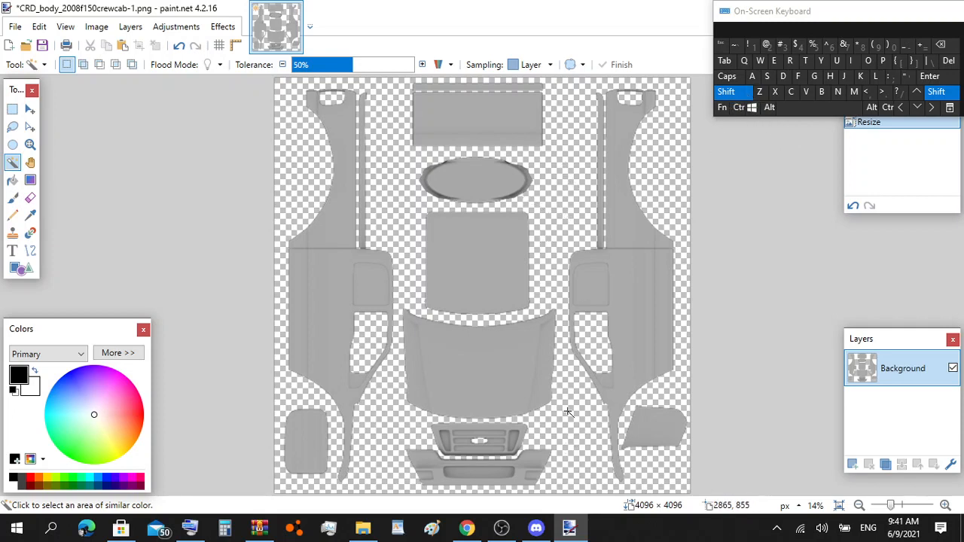
left_click(577, 176, "shift")
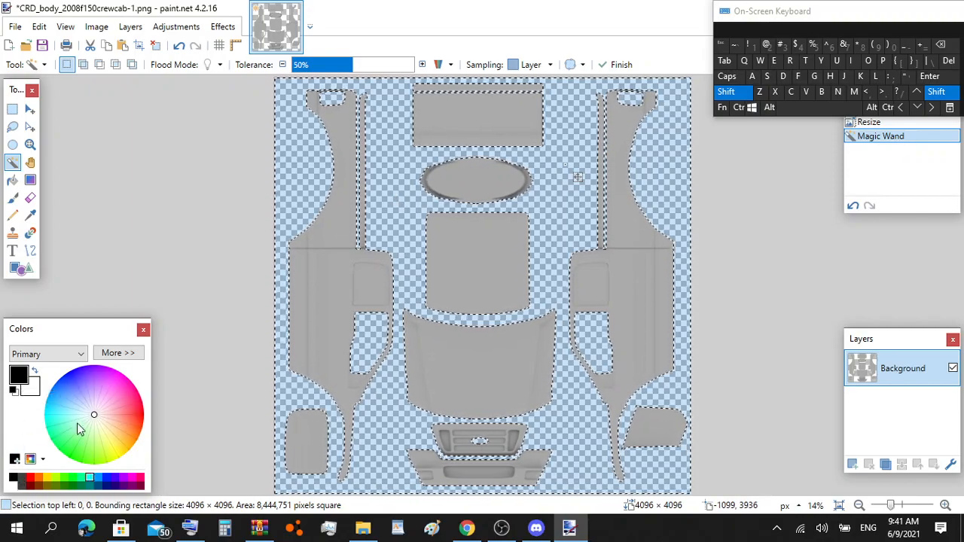
left_click(13, 179)
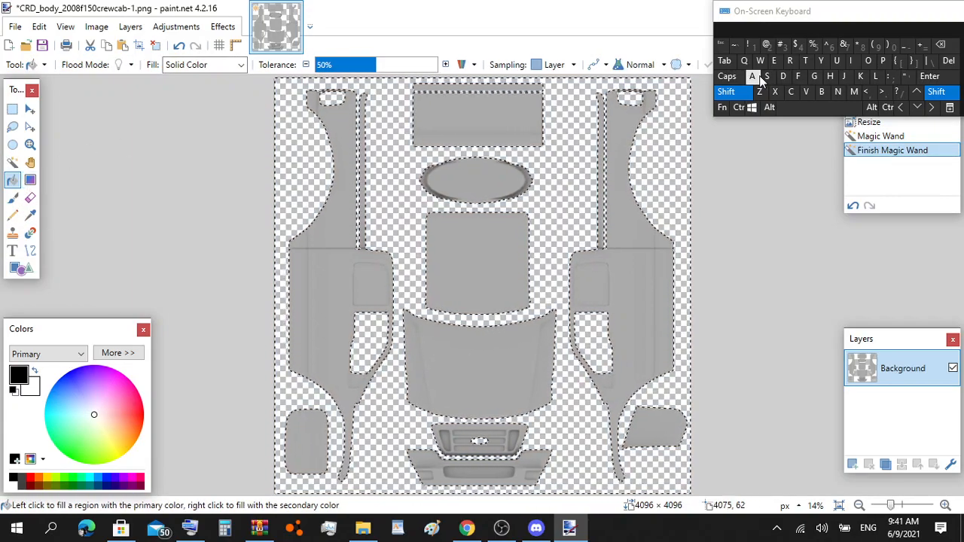
left_click(396, 175)
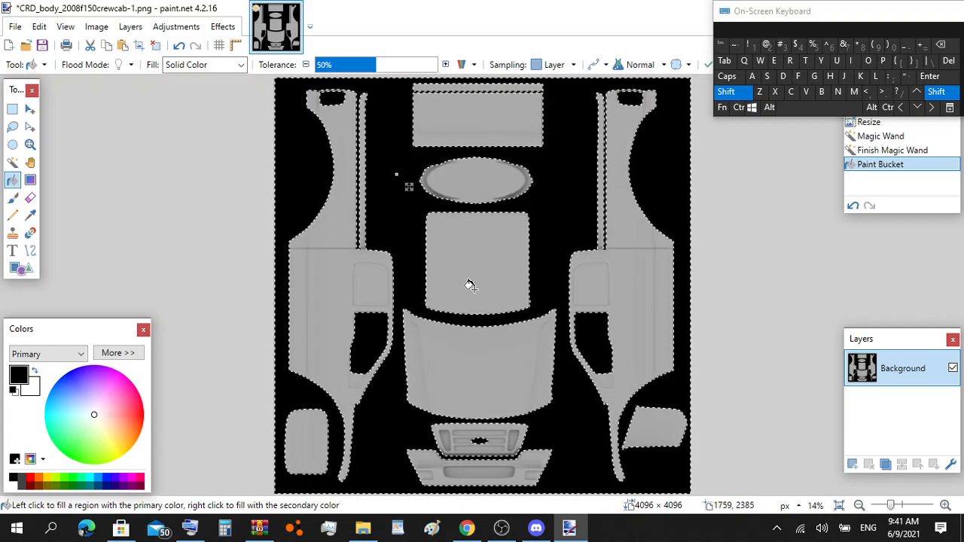
Step: Cut the black-filled selection from the background and paste it onto a new layer
left_click(32, 110)
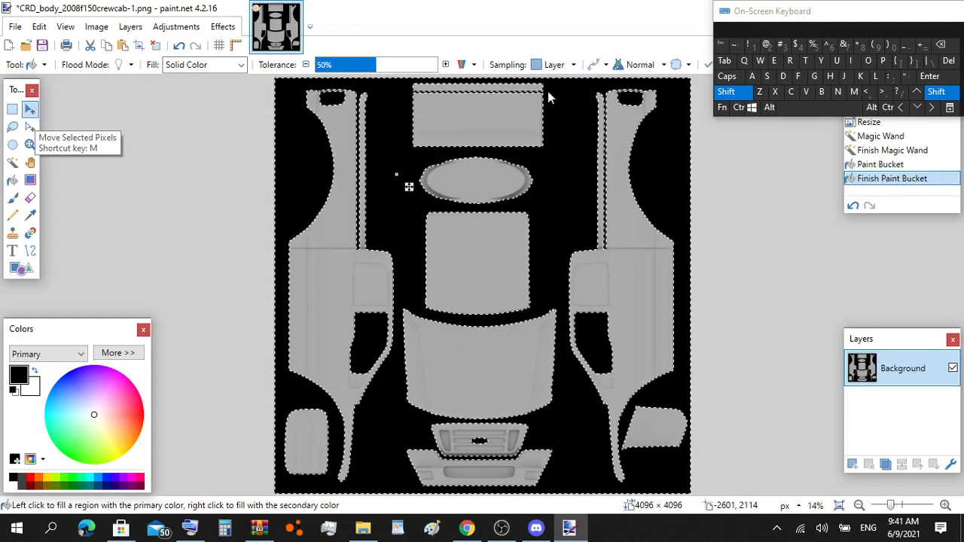
left_click(738, 108)
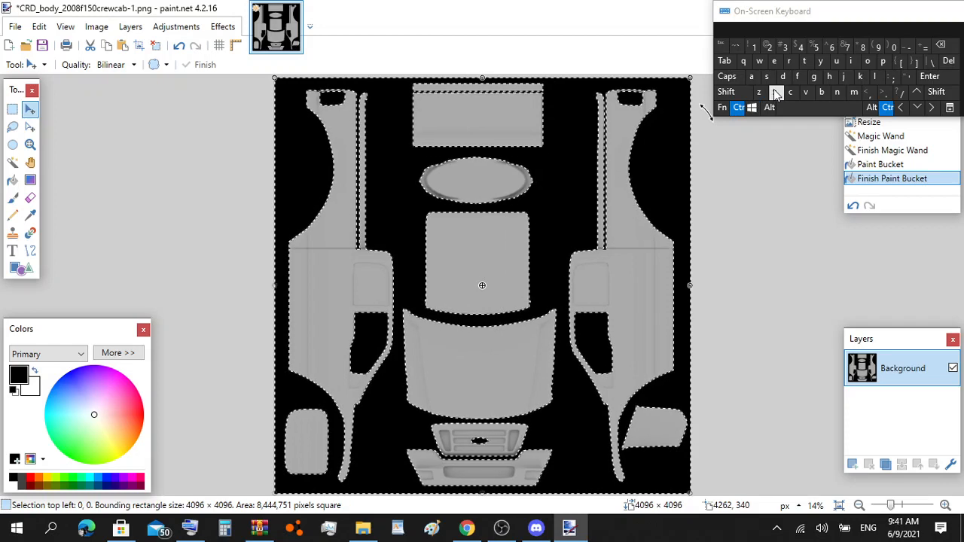
left_click(773, 92)
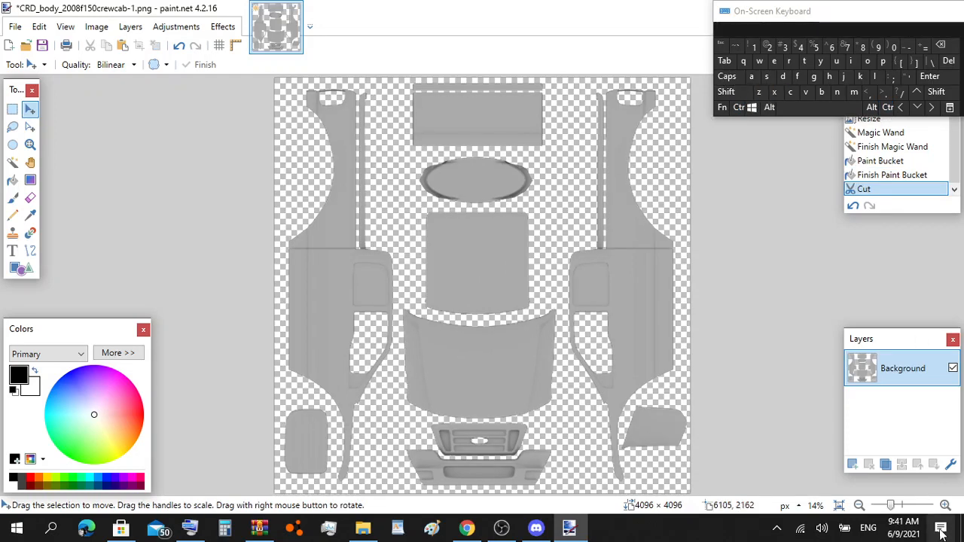
left_click(852, 464)
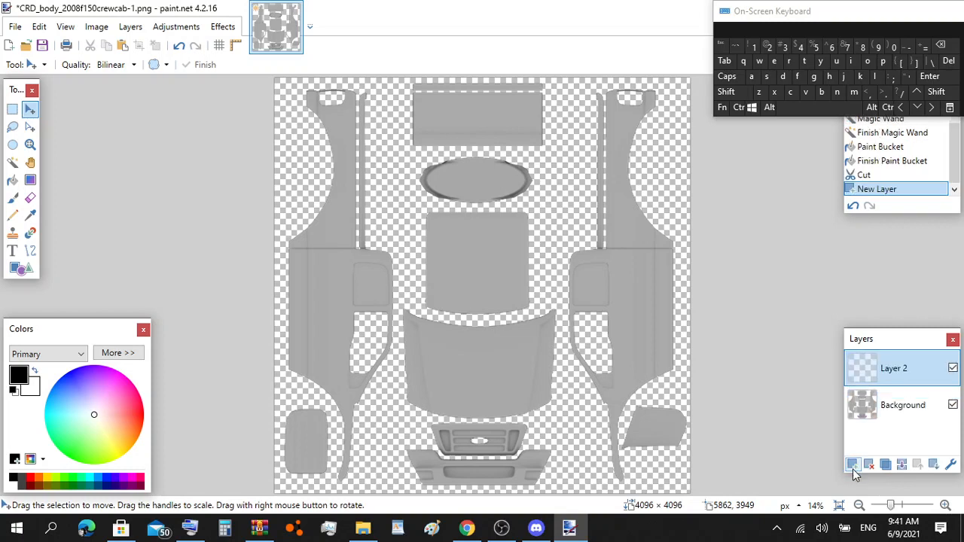
left_click(806, 91)
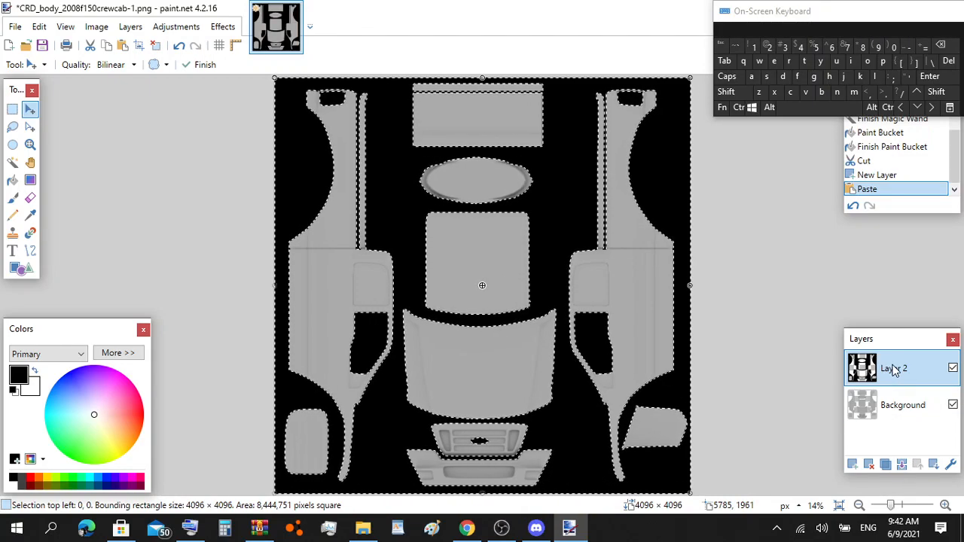
Step: Rename the new layer holding the black fill as Mask
left_click(727, 93)
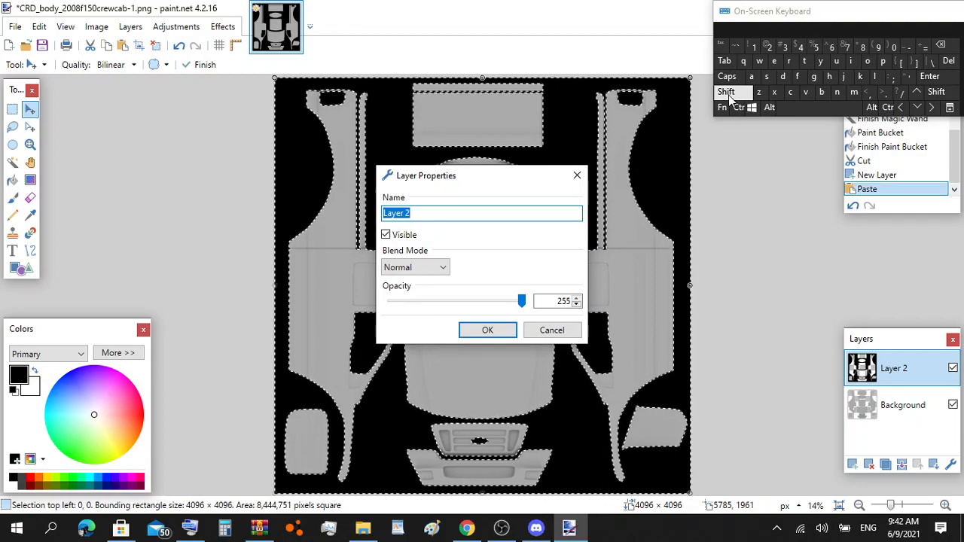
left_click(728, 93)
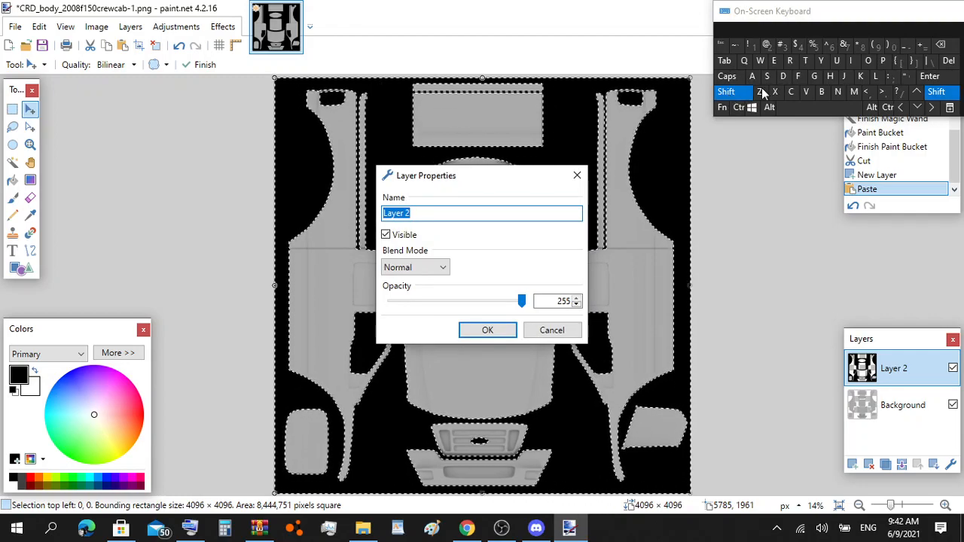
left_click(854, 93)
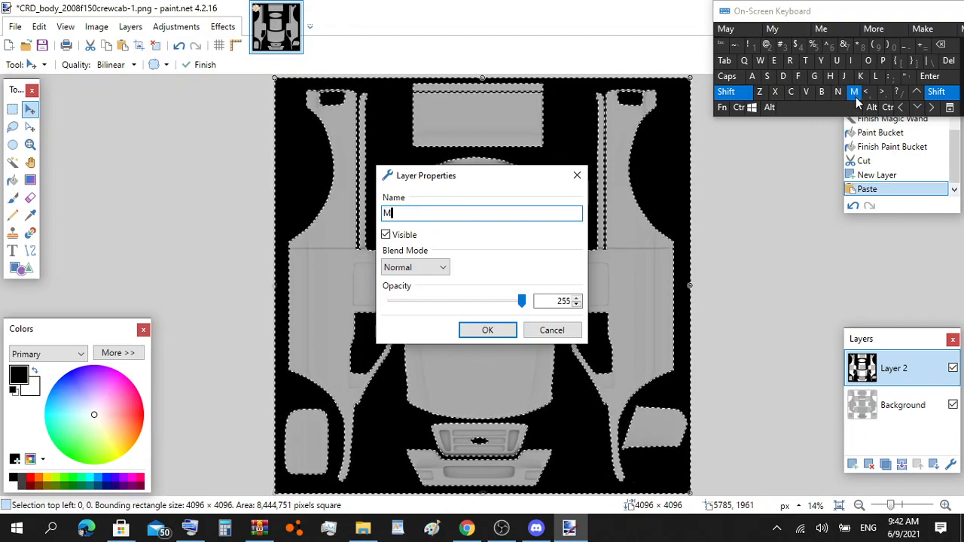
left_click(751, 77)
left_click(767, 76)
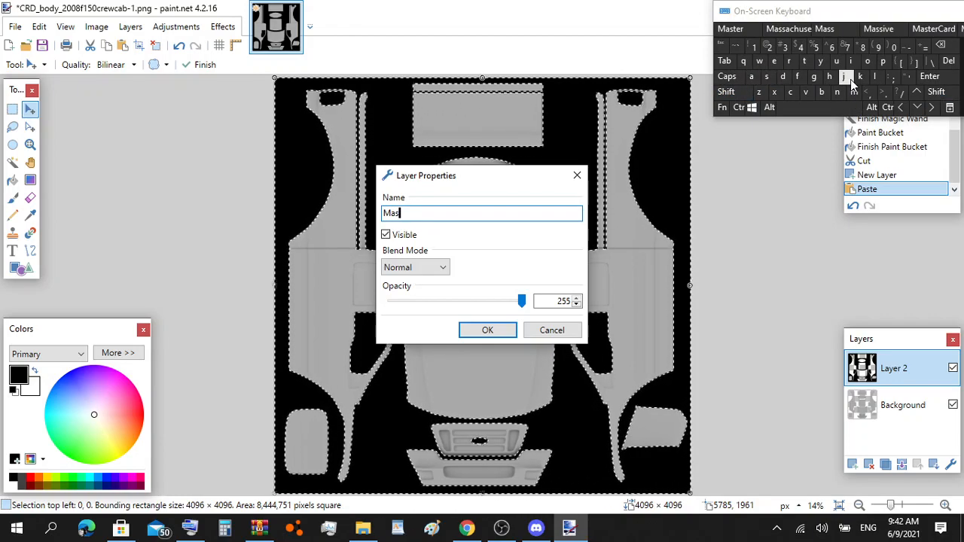
left_click(859, 76)
left_click(487, 329)
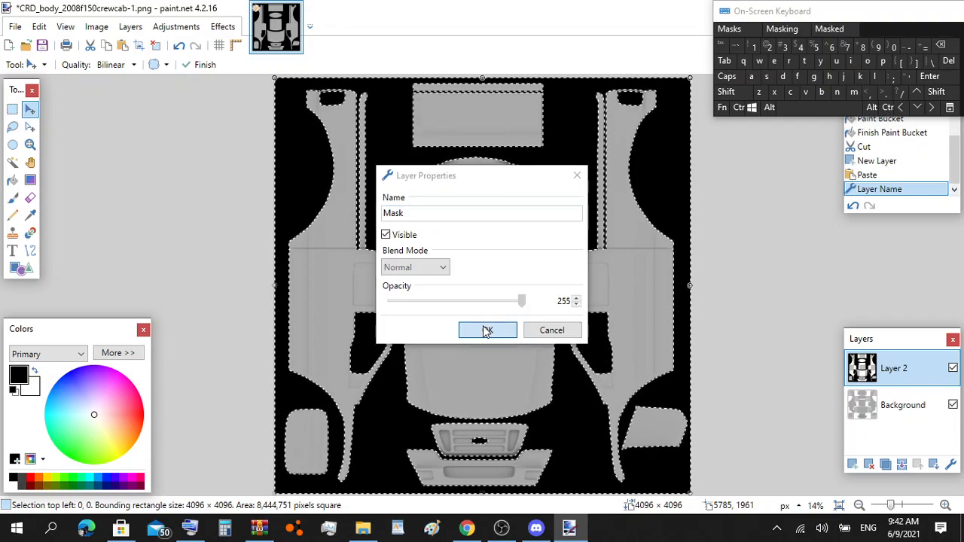
Step: Rename the Background layer as Bake
double_click(908, 416)
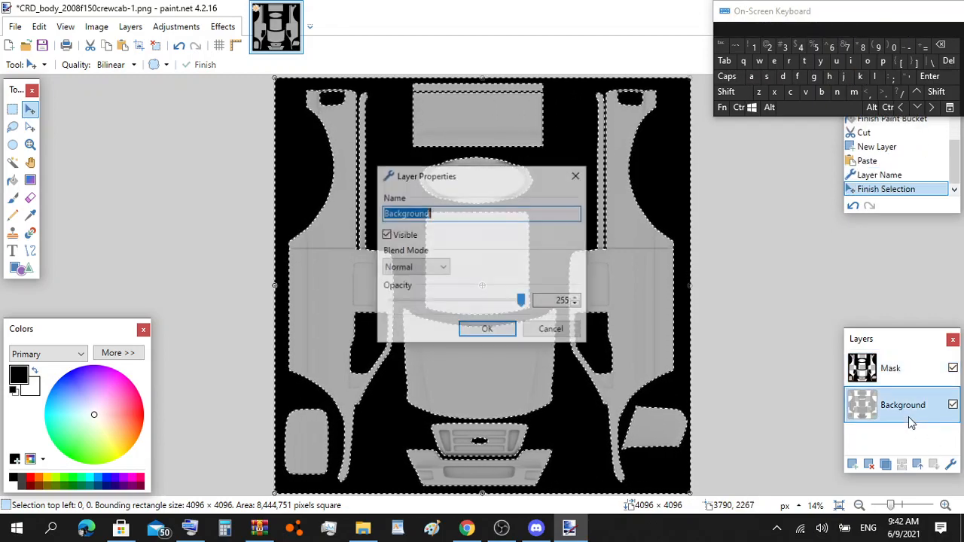
left_click(721, 89)
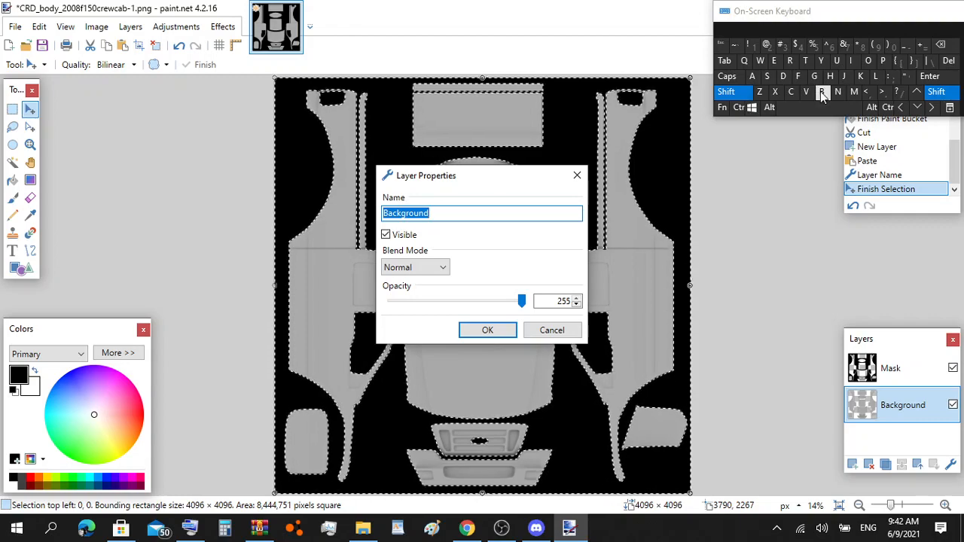
left_click(821, 91)
left_click(750, 76)
left_click(860, 76)
left_click(773, 61)
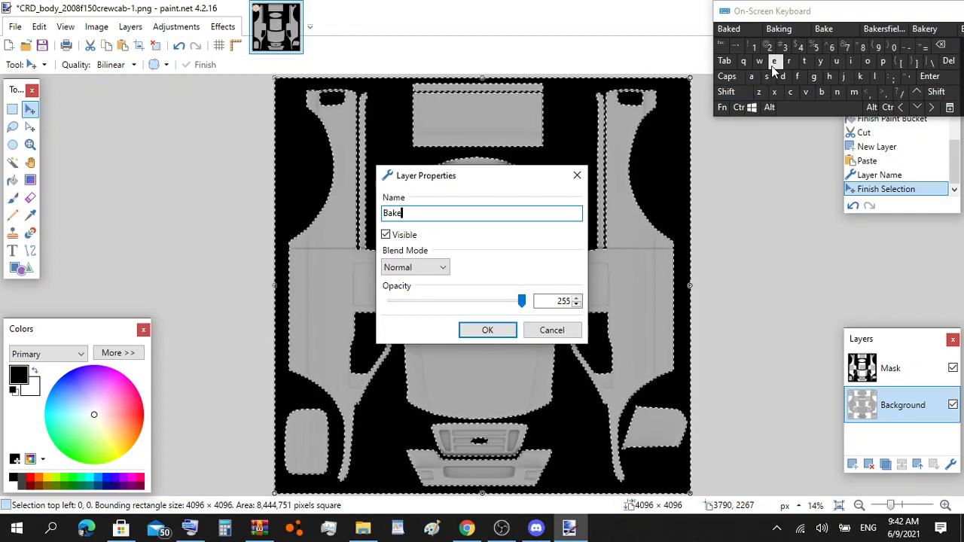
left_click(497, 330)
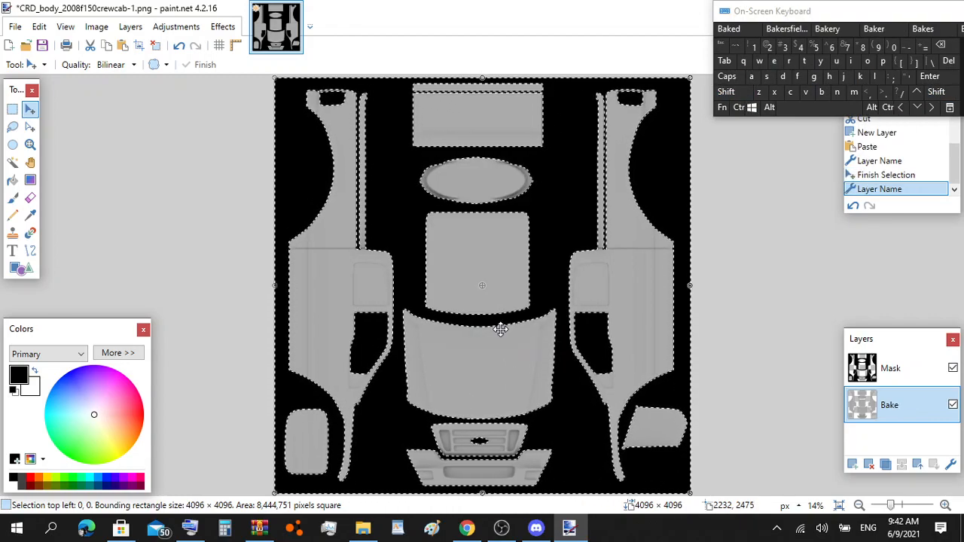
Step: Add a new layer between Mask and Bake and name it Decals
left_click(858, 462)
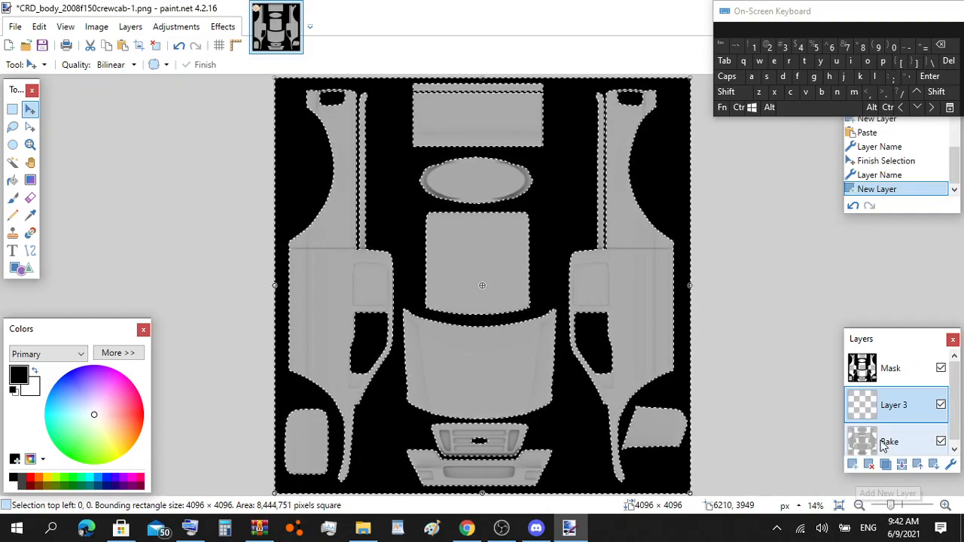
left_click(890, 440)
double_click(889, 405)
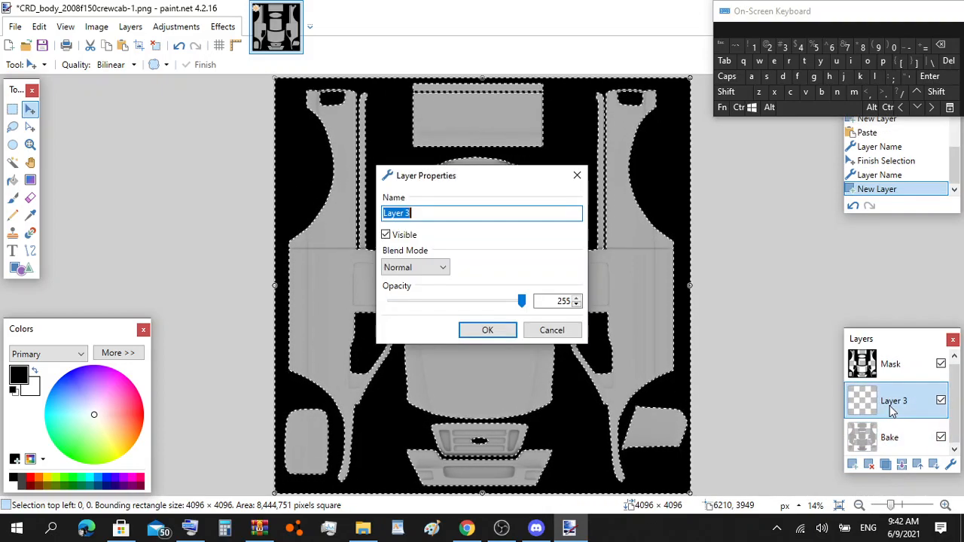
left_click(725, 91)
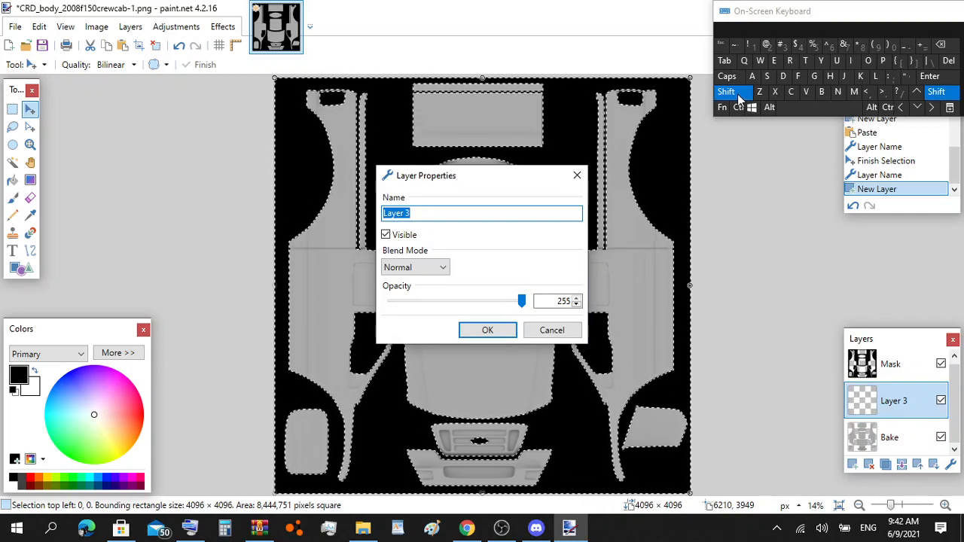
left_click(781, 76)
left_click(774, 61)
left_click(789, 91)
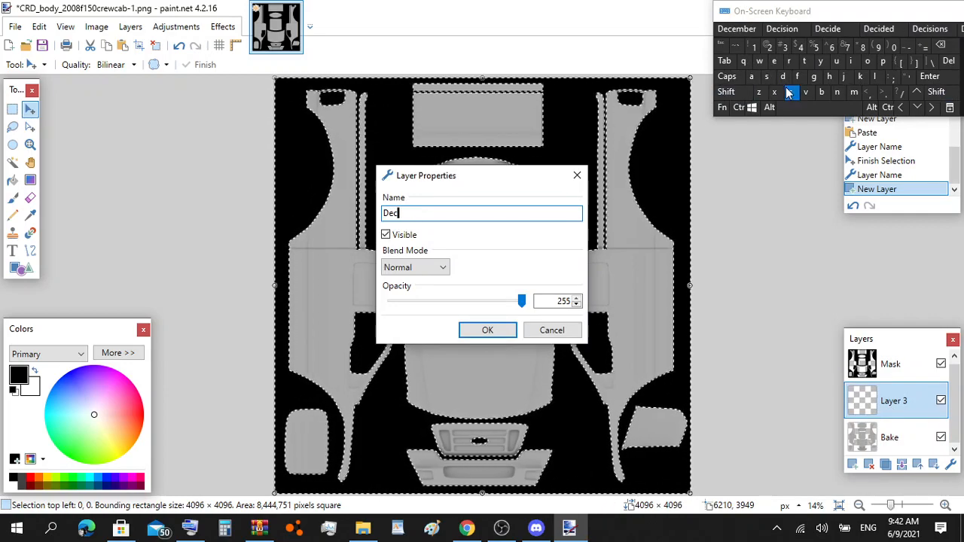
left_click(751, 77)
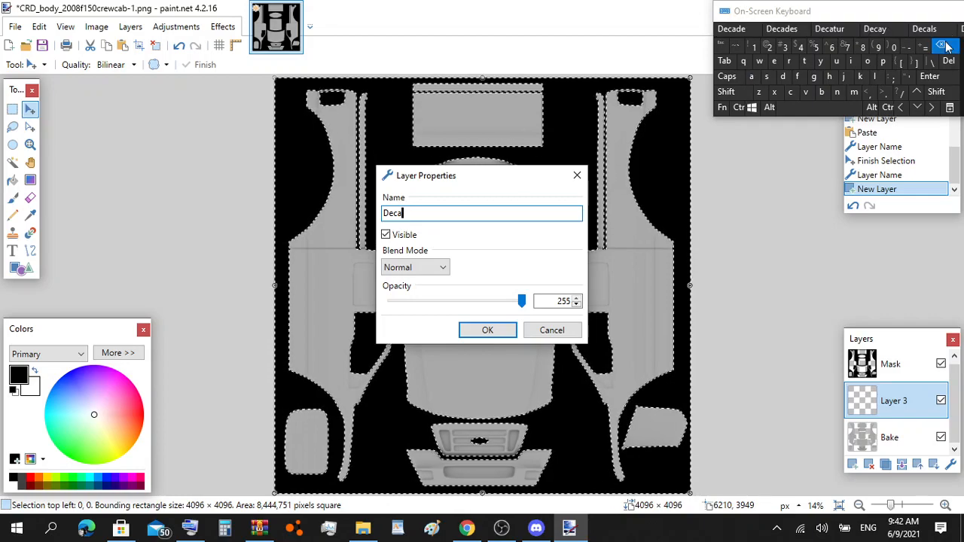
left_click(874, 76)
left_click(766, 76)
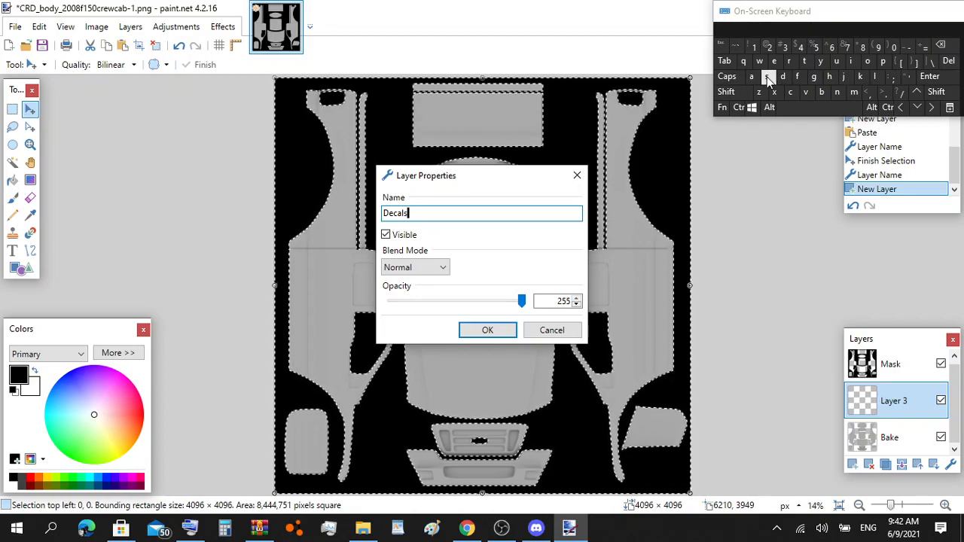
left_click(490, 330)
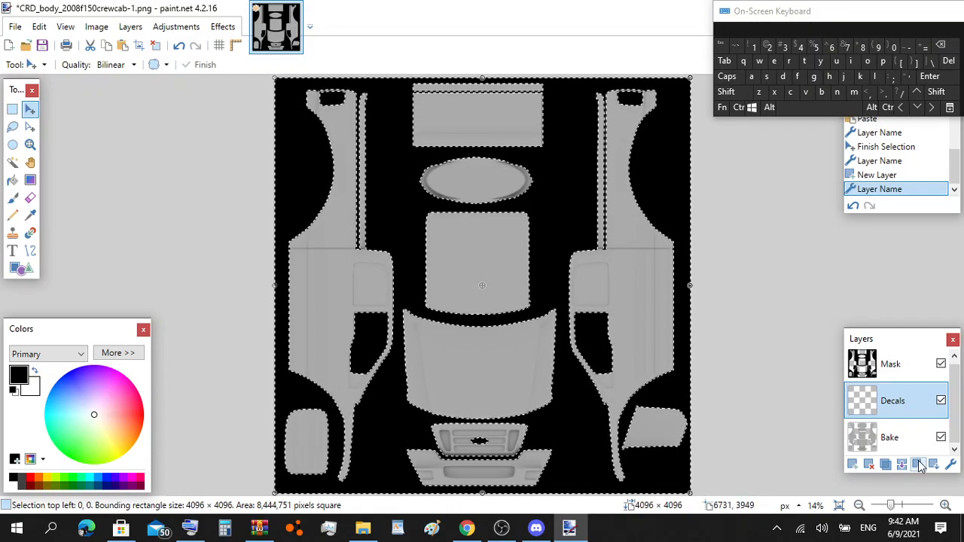
Step: Add a new layer directly above Decals and name it Headlights
left_click(852, 465)
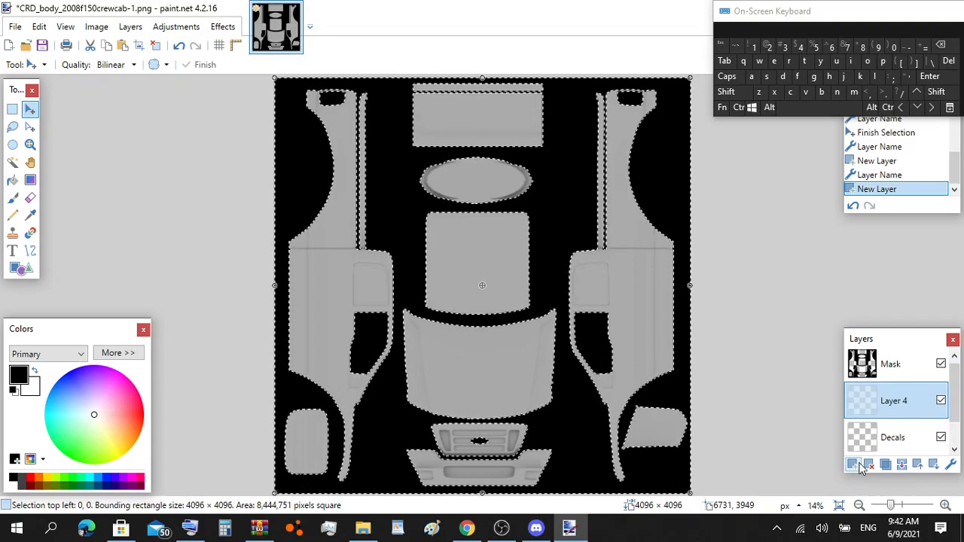
double_click(896, 401)
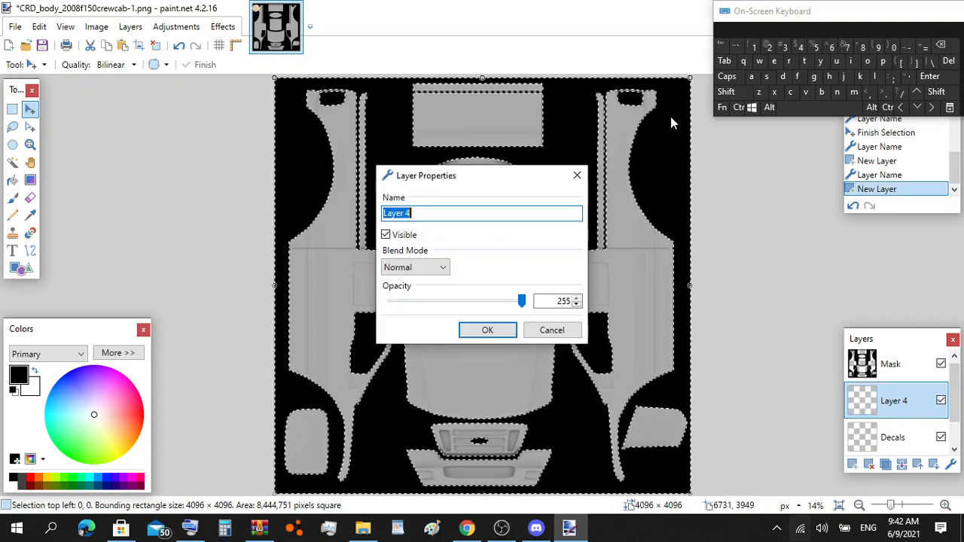
left_click(726, 91)
left_click(828, 77)
left_click(773, 61)
left_click(751, 77)
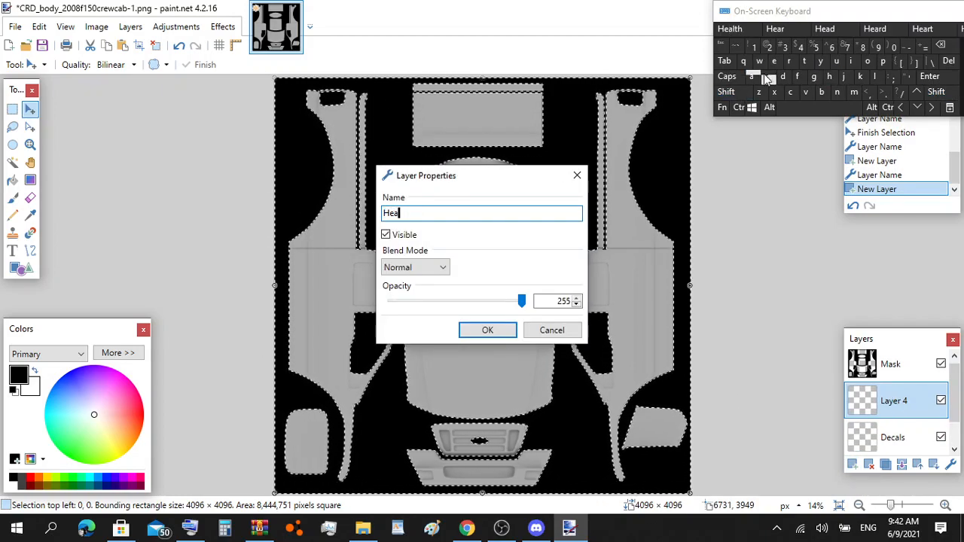
left_click(782, 77)
left_click(874, 77)
left_click(852, 61)
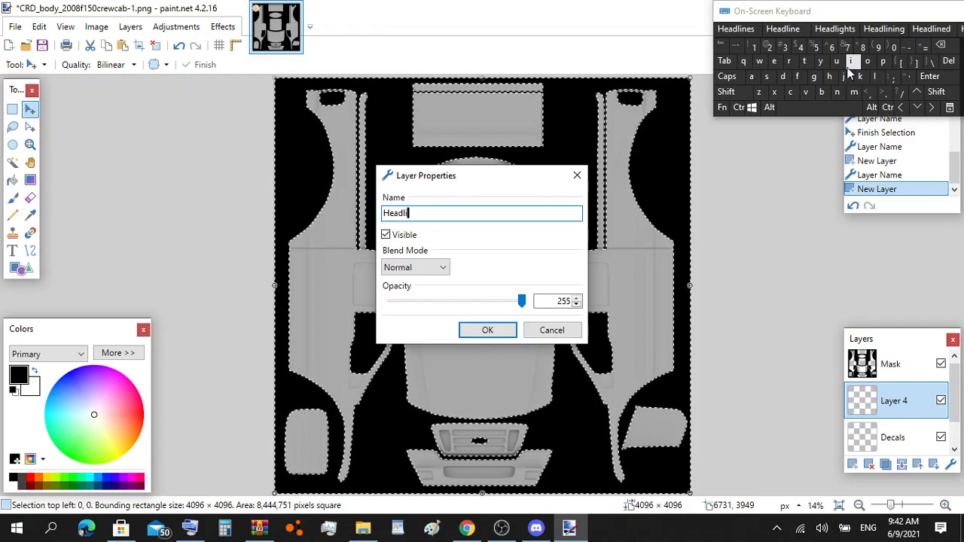
left_click(813, 77)
left_click(829, 77)
left_click(806, 61)
left_click(767, 76)
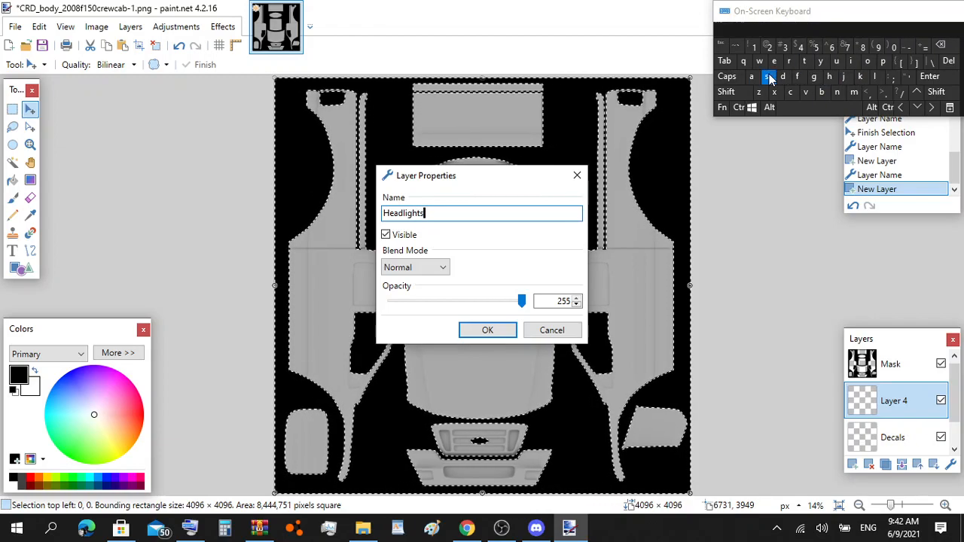
left_click(490, 330)
Step: Add a new layer directly above Headlights and name it Taillights
left_click(852, 464)
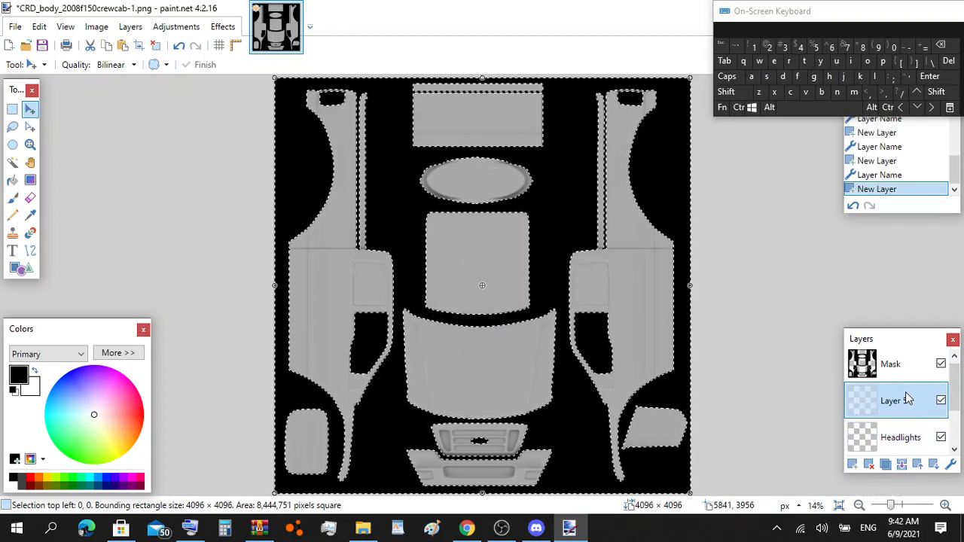
double_click(898, 405)
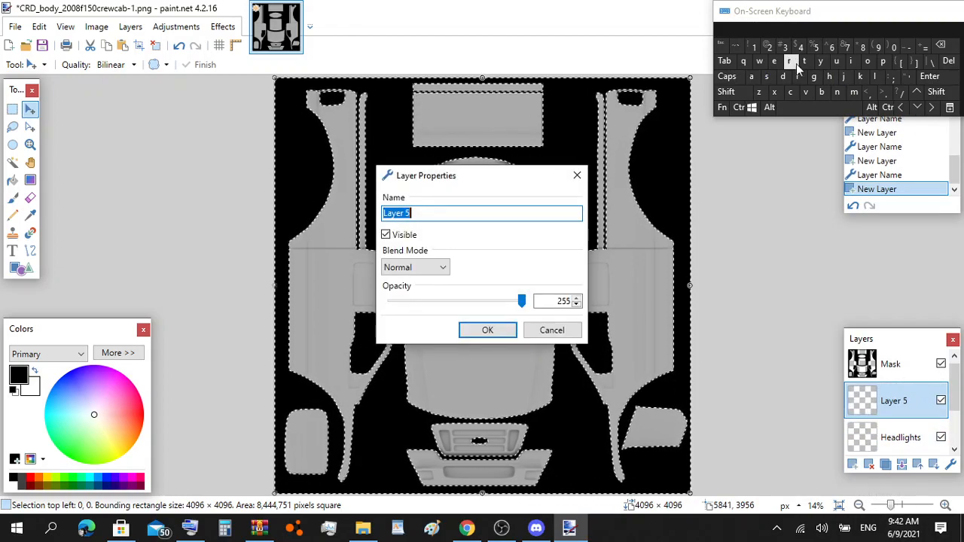
left_click(726, 91)
left_click(806, 61)
left_click(751, 76)
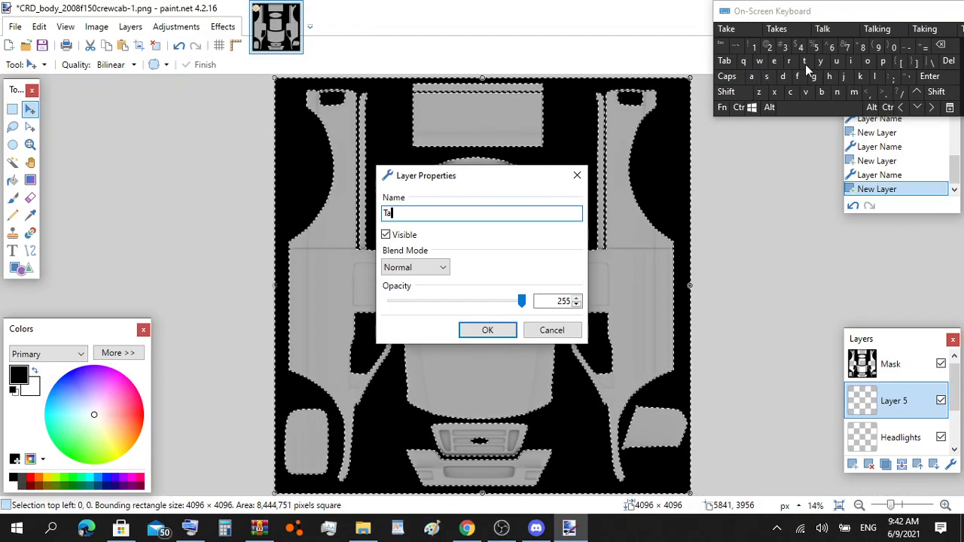
left_click(851, 61)
left_click(875, 76)
left_click(875, 76)
left_click(850, 61)
left_click(814, 76)
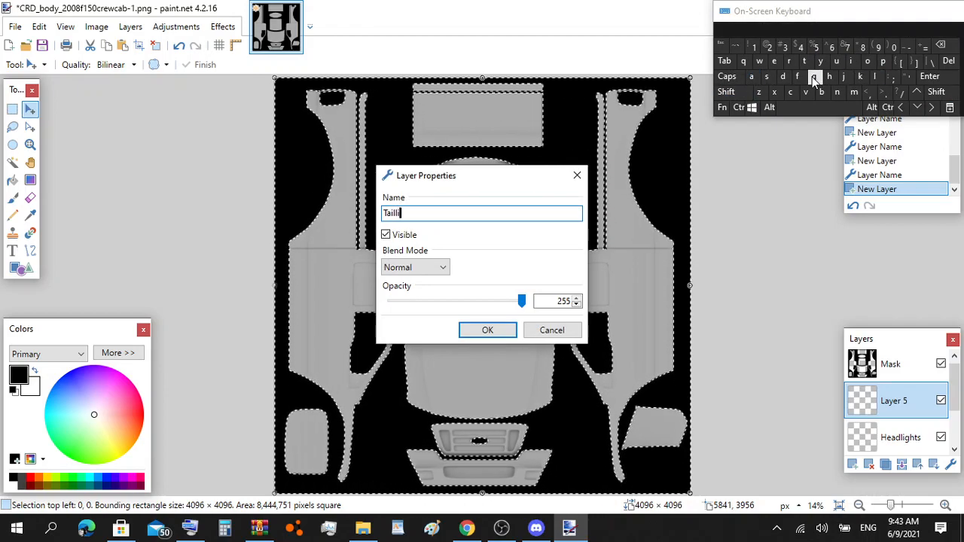
left_click(829, 77)
left_click(806, 61)
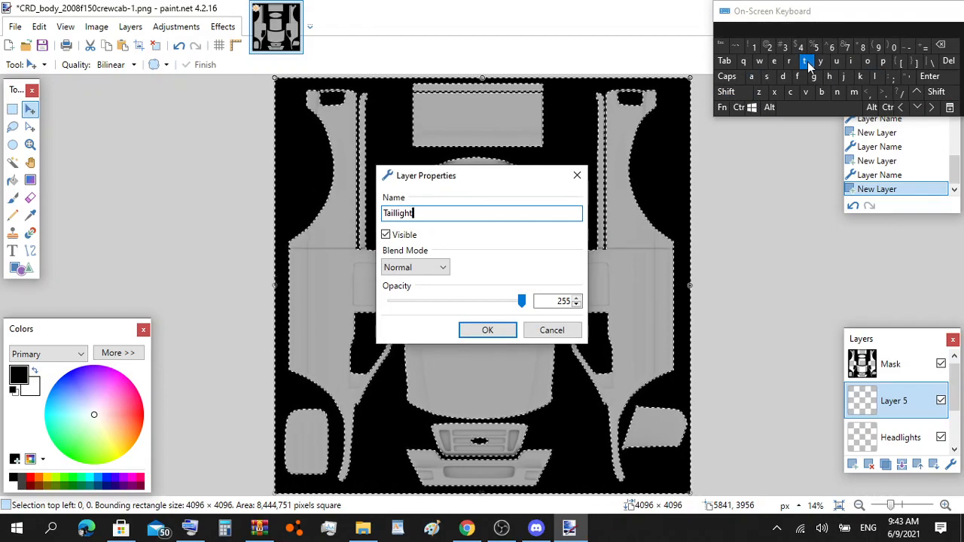
left_click(767, 76)
left_click(490, 336)
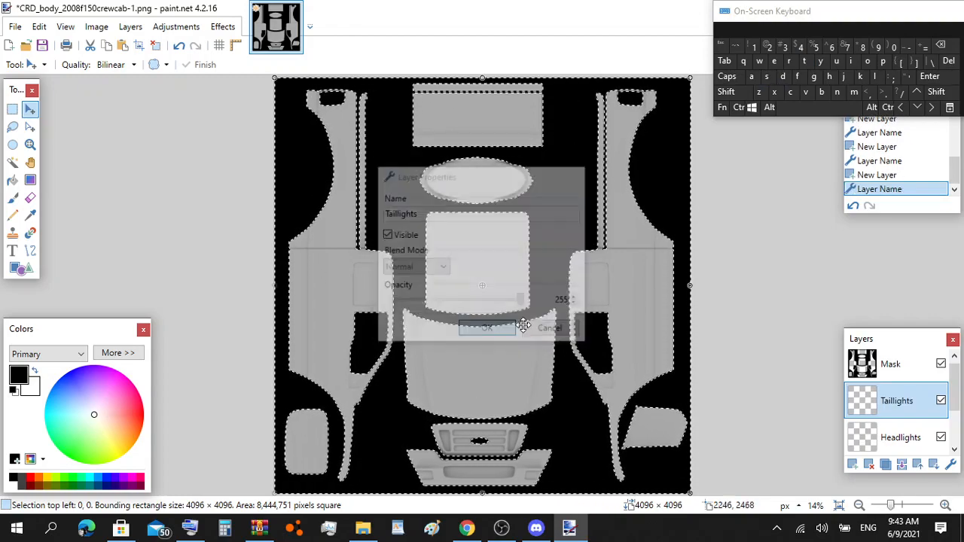
Step: Add a new layer directly above Taillights and name it Logo's
left_click(852, 464)
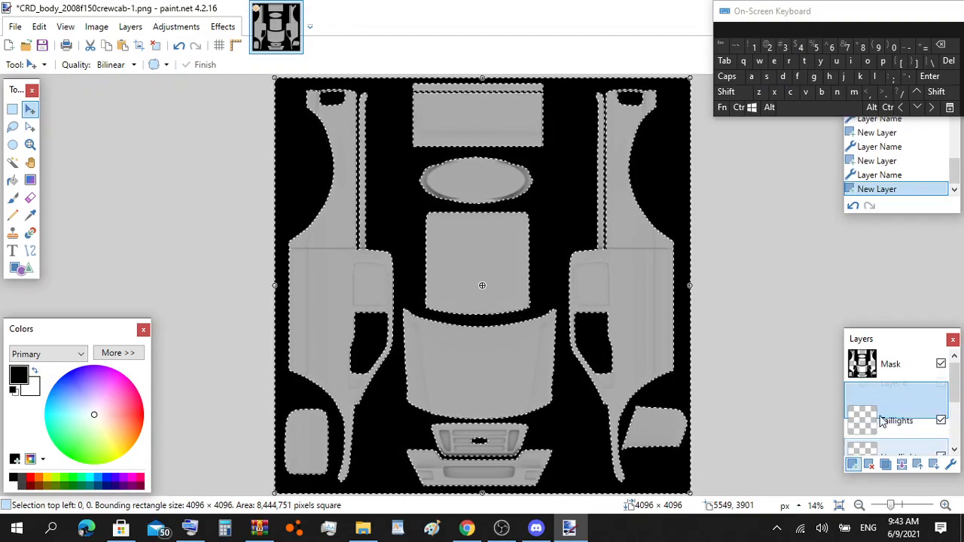
double_click(866, 399)
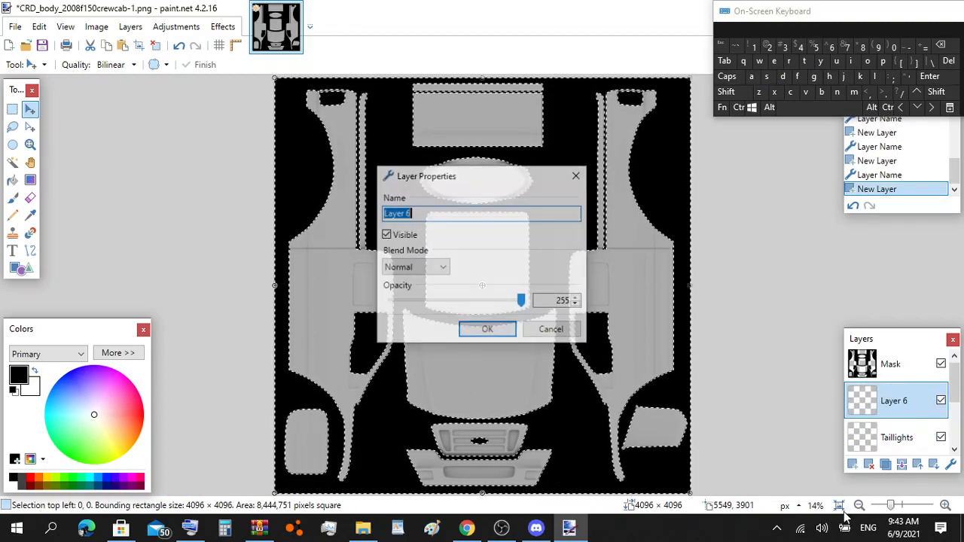
left_click(735, 97)
left_click(874, 76)
left_click(864, 65)
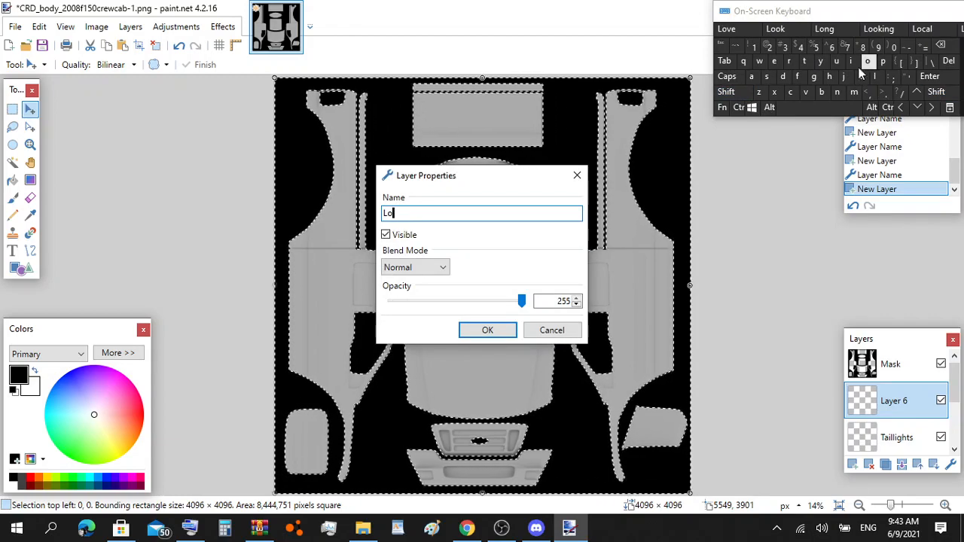
type("go")
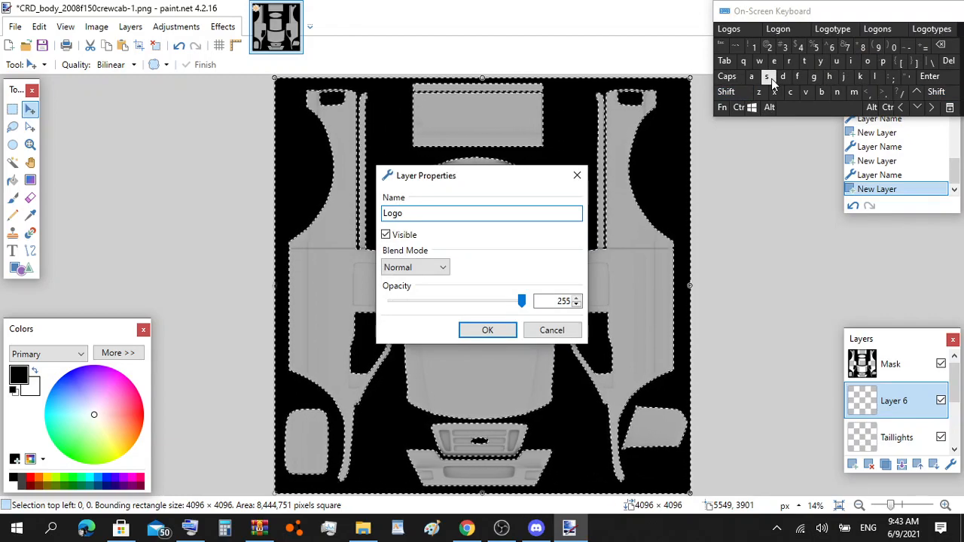
left_click(905, 76)
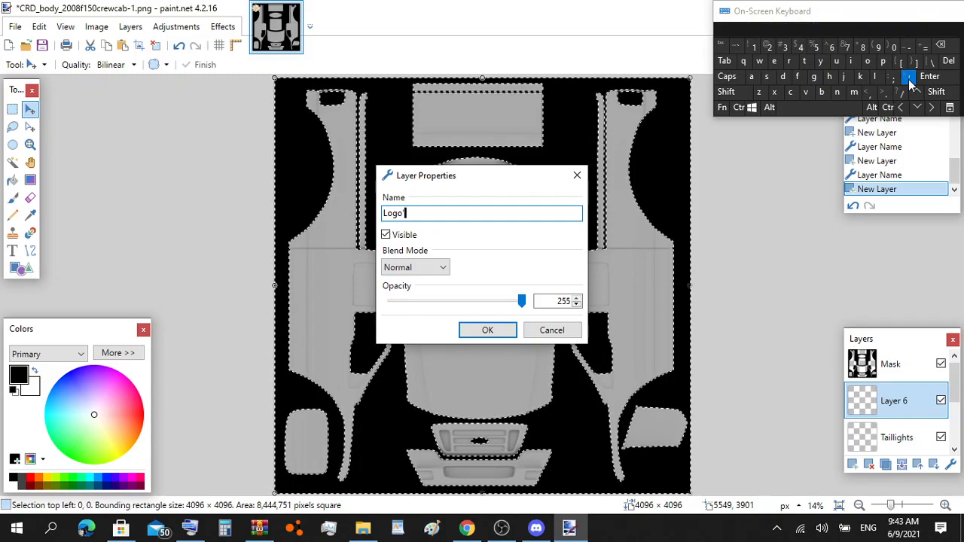
left_click(766, 76)
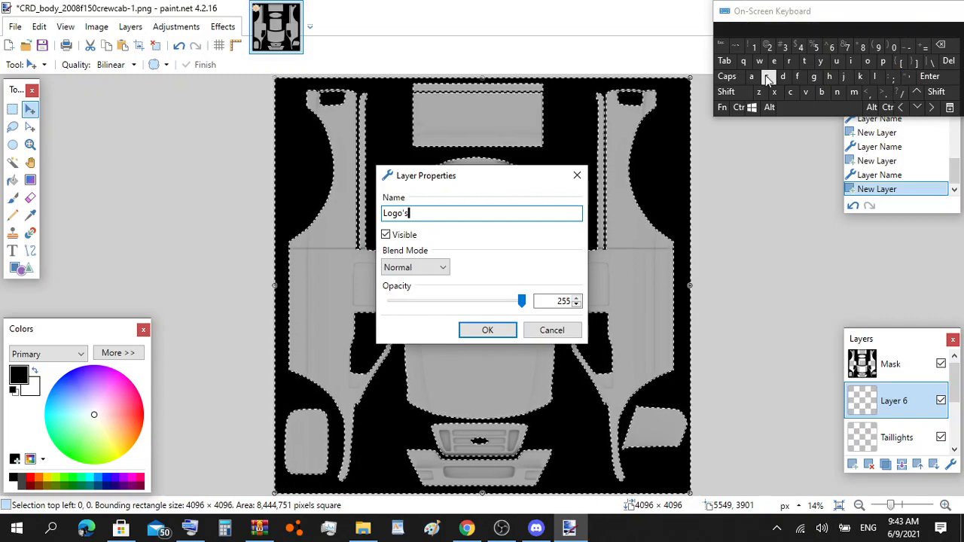
left_click(488, 329)
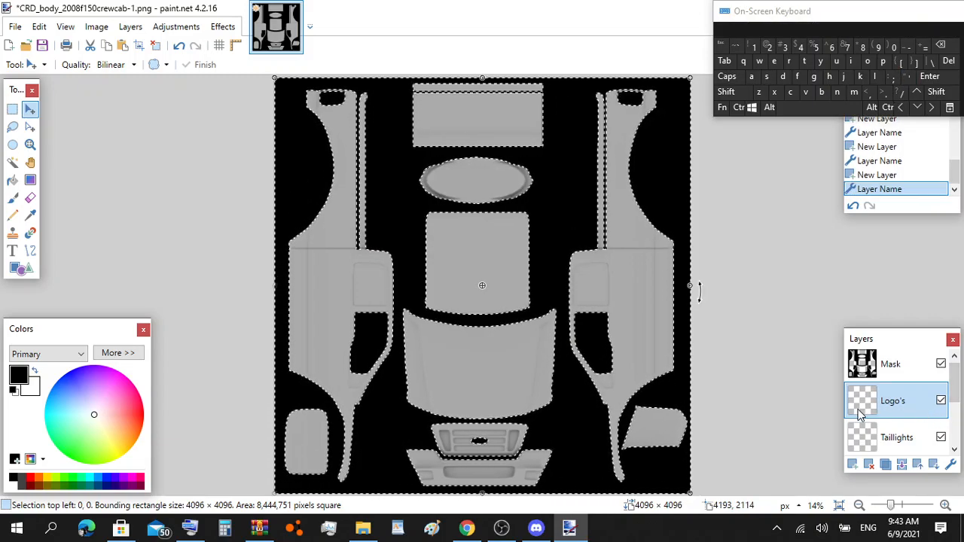
Step: Set the blend mode of the Bake layer to Overlay
scroll(873, 403, "down", 3)
scroll(881, 405, "up", 3)
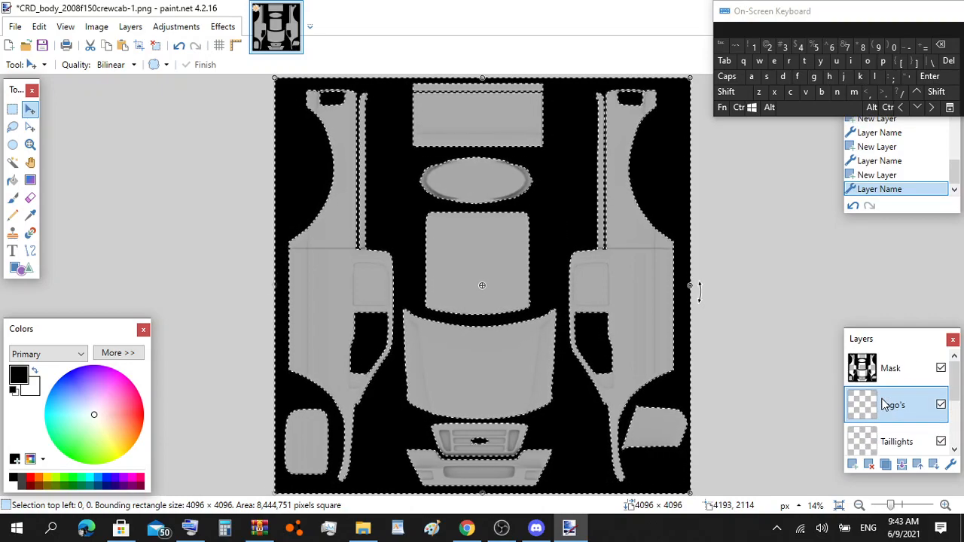
scroll(887, 405, "down", 3)
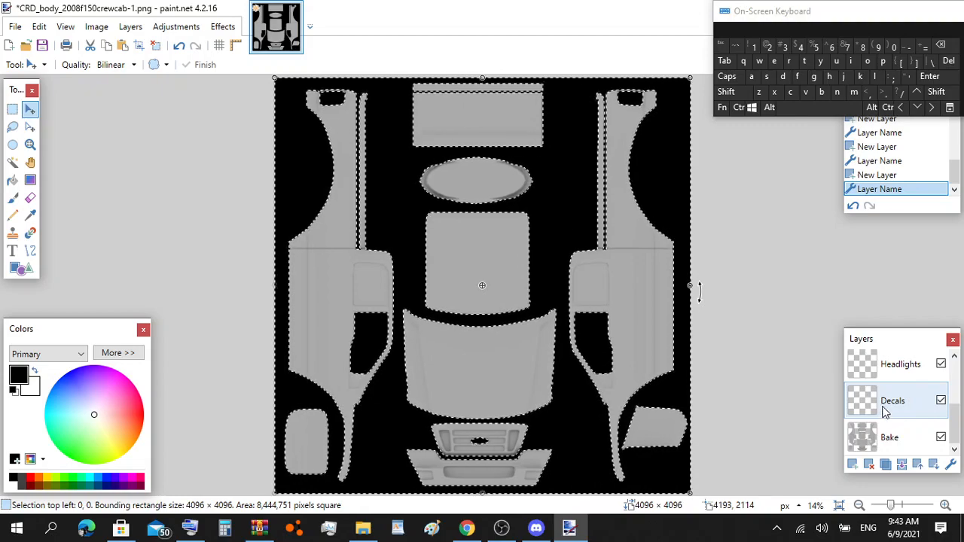
scroll(885, 409, "up", 3)
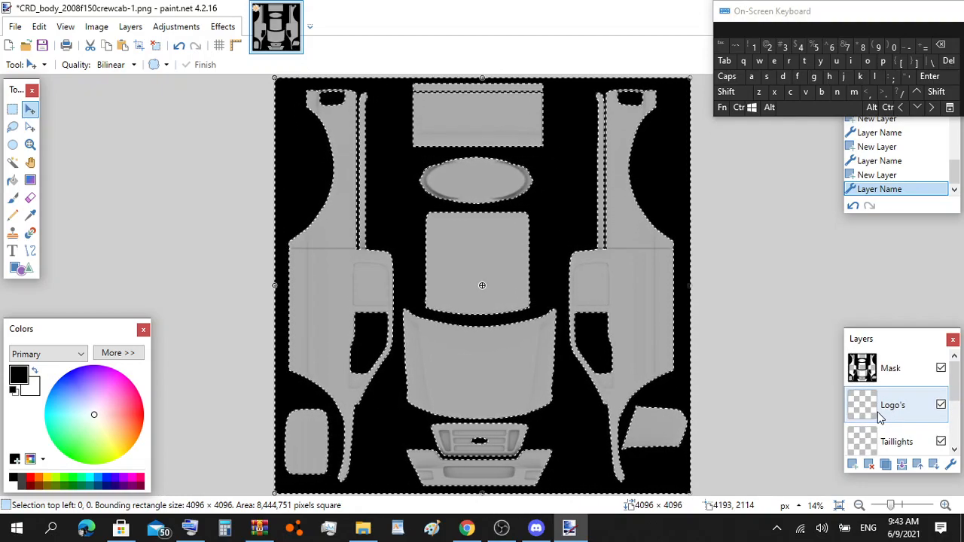
scroll(885, 419, "down", 3)
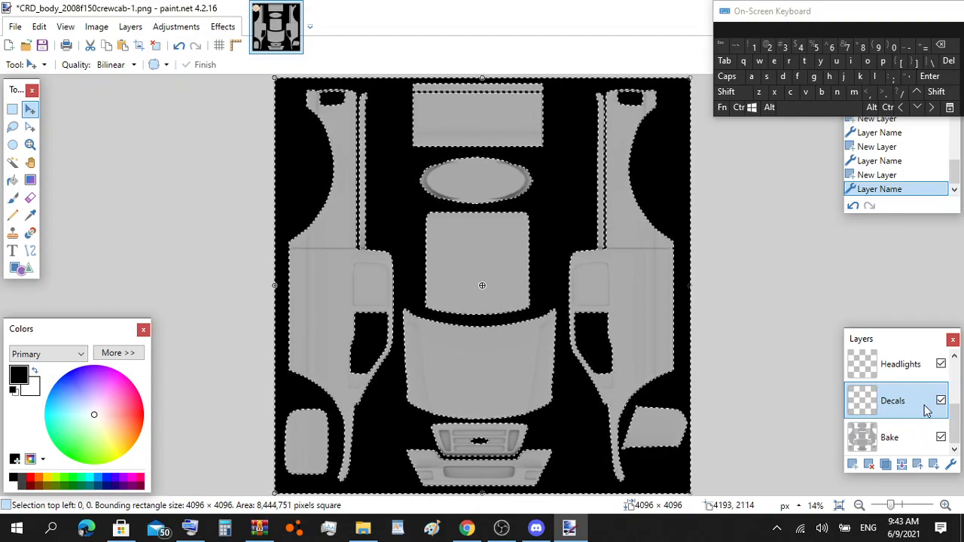
left_click(925, 412)
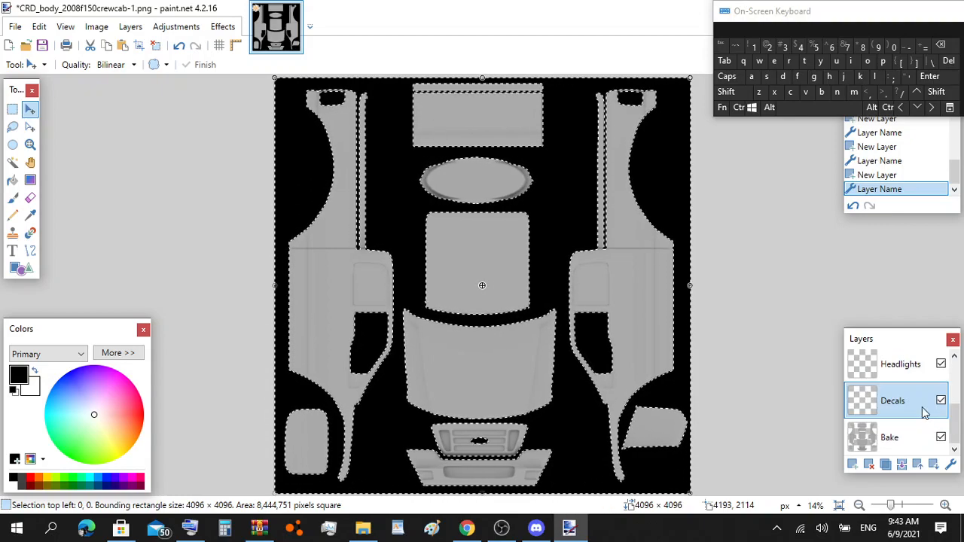
double_click(898, 436)
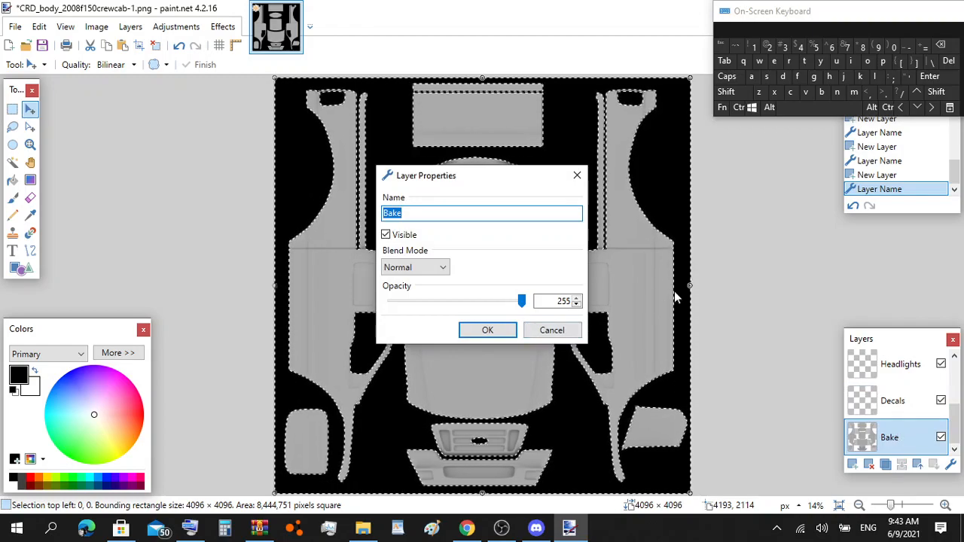
left_click(428, 267)
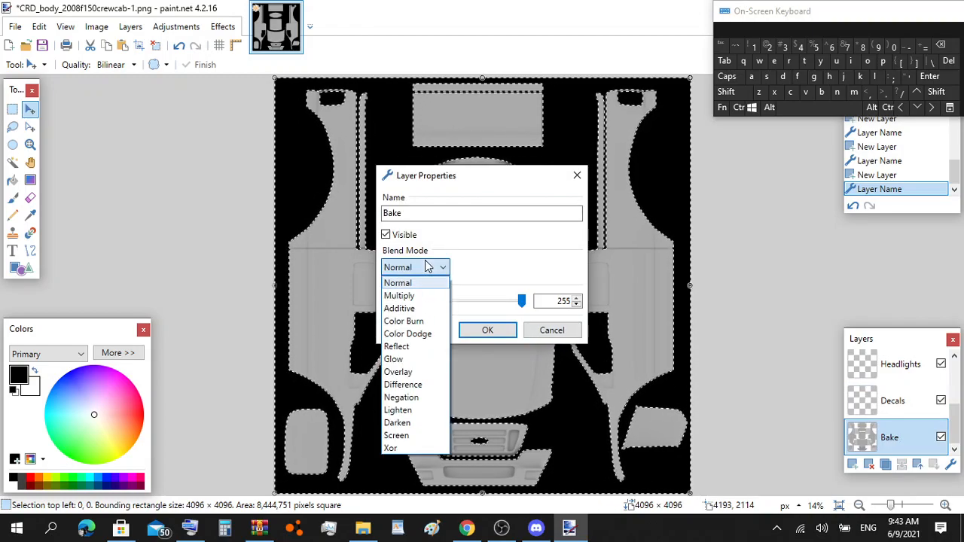
left_click(438, 371)
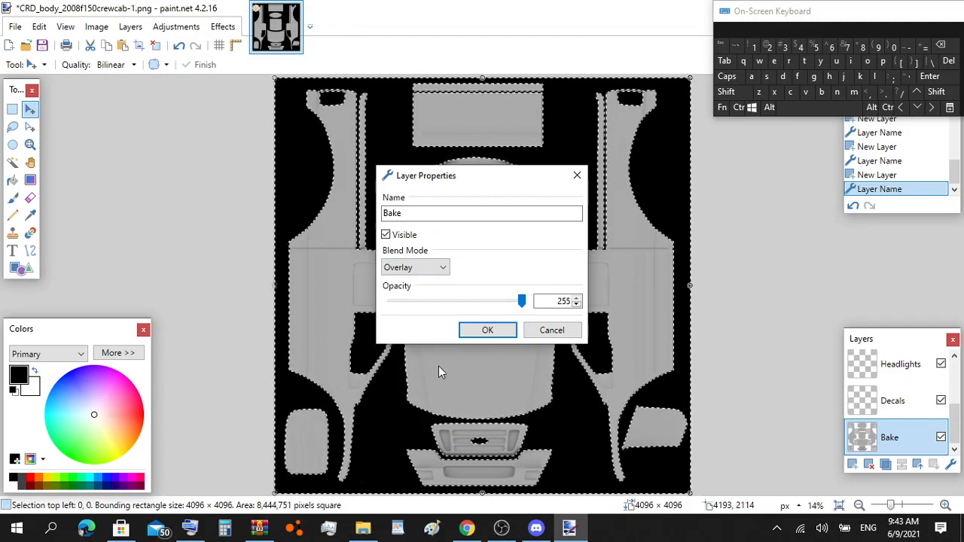
left_click(487, 330)
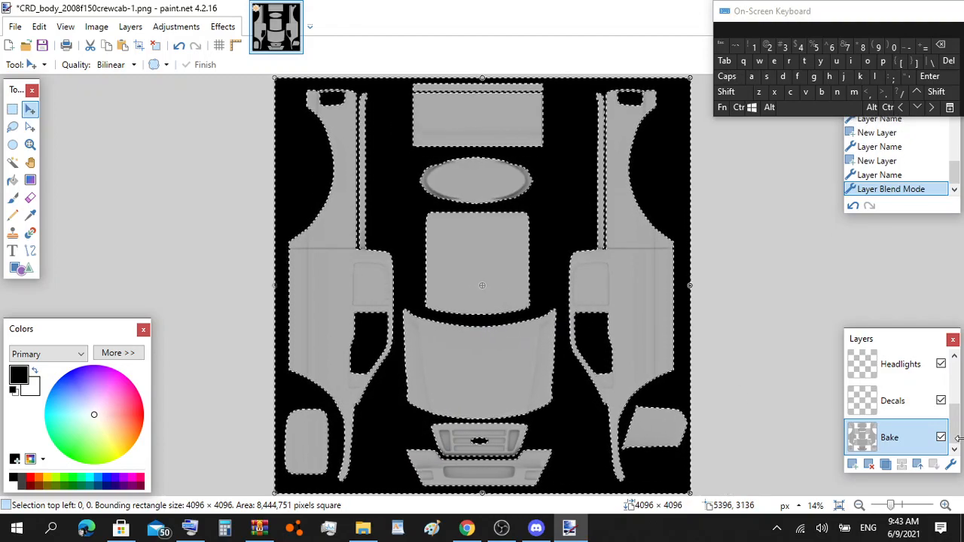
Step: Move the Bake layer up the layer stack to directly beneath Mask
left_click_drag(906, 442, 899, 340)
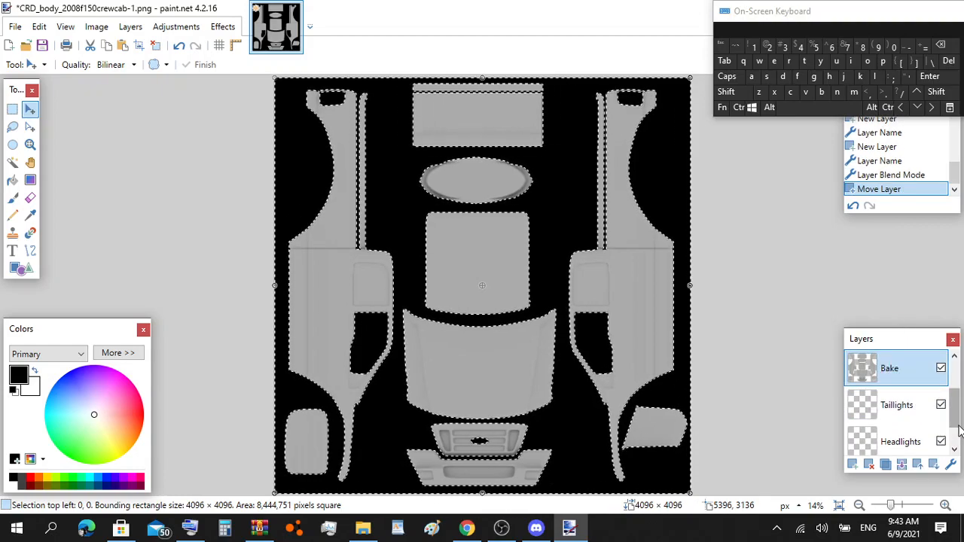
scroll(943, 401, "up", 1)
left_click_drag(906, 417, 903, 366)
scroll(955, 386, "up", 1)
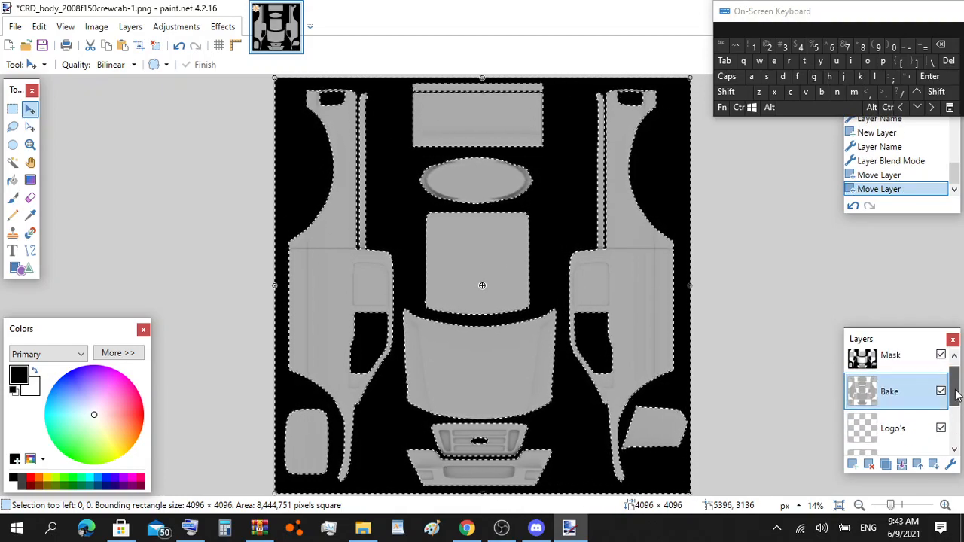
Step: Add a new layer directly above the Decals layer
scroll(945, 414, "down", 3)
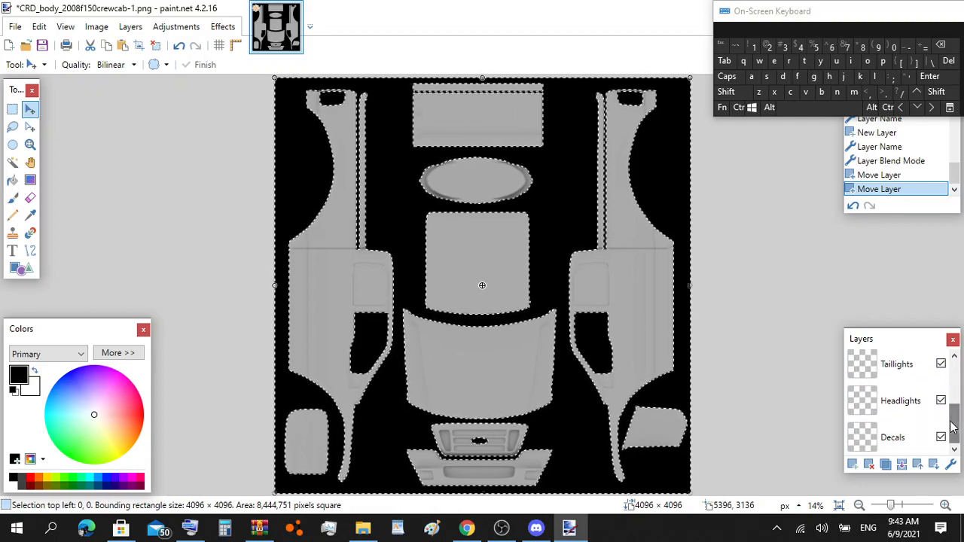
scroll(941, 425, "up", 2)
scroll(904, 444, "down", 2)
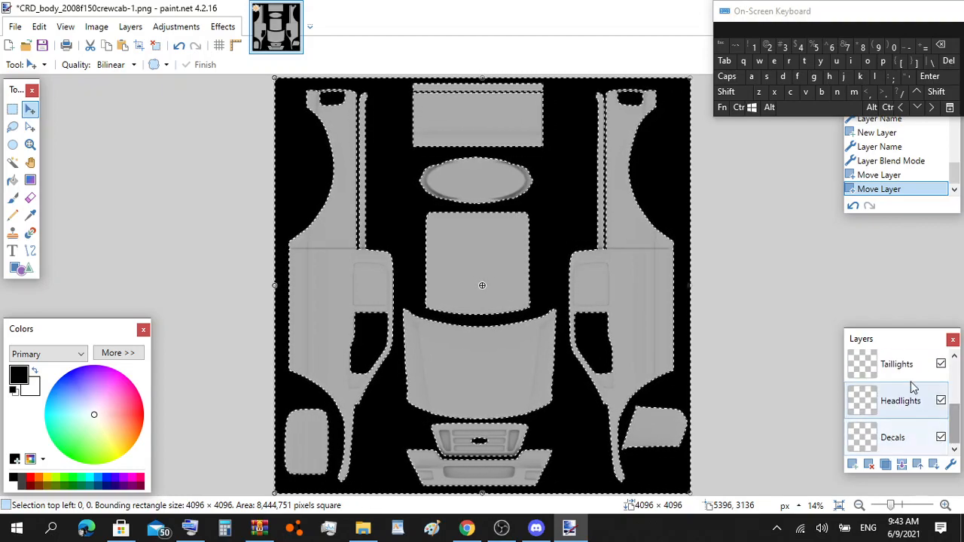
left_click(890, 437)
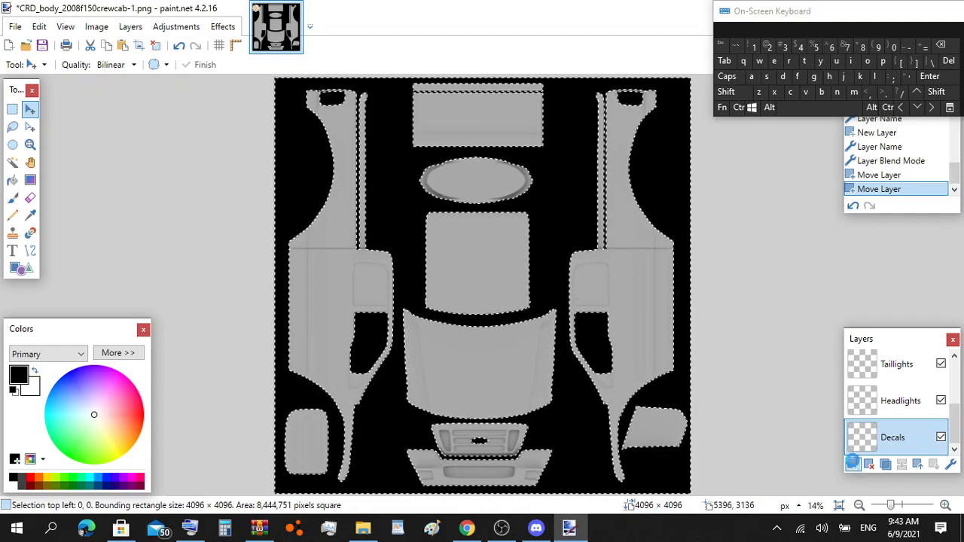
left_click(853, 463)
Step: Name the new layer above Decals Base color
double_click(897, 438)
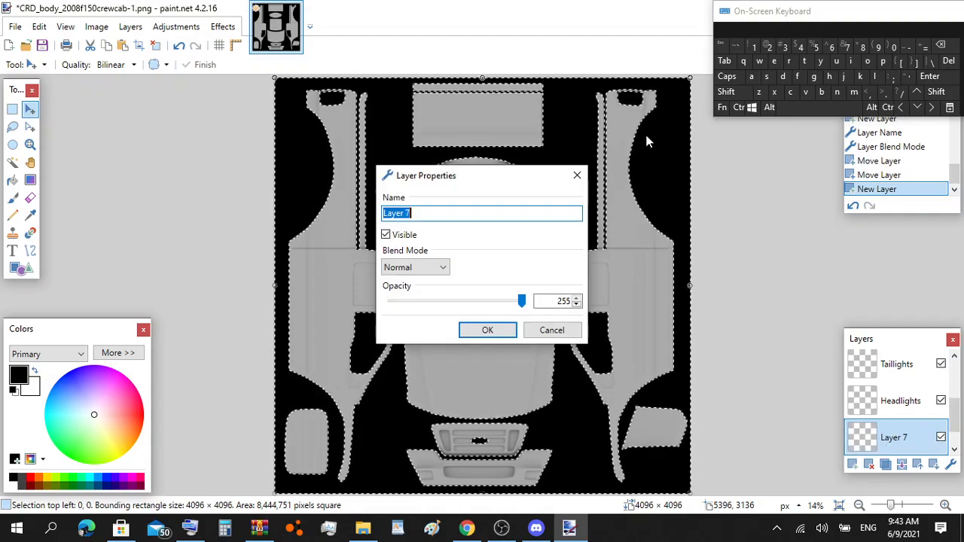
left_click(726, 91)
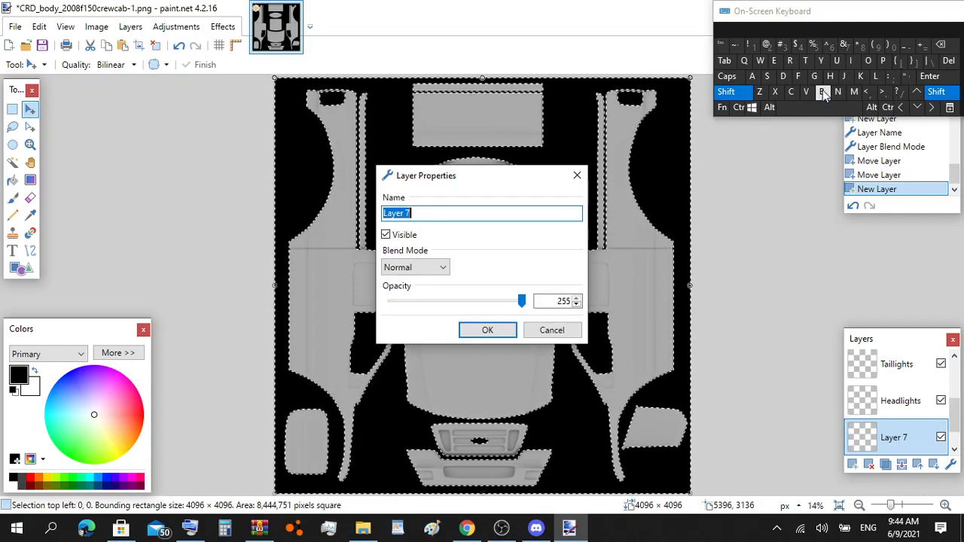
left_click(822, 91)
left_click(766, 76)
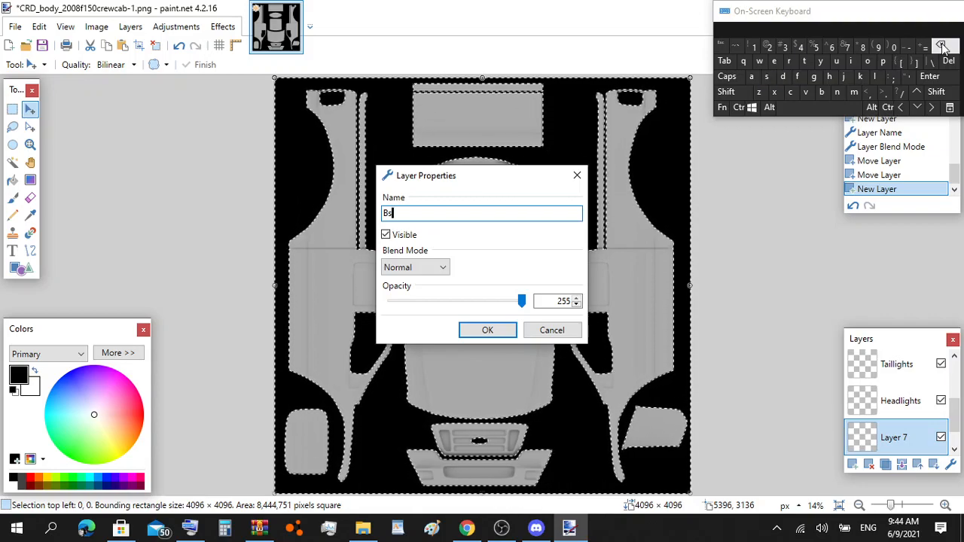
left_click(941, 47)
left_click(751, 76)
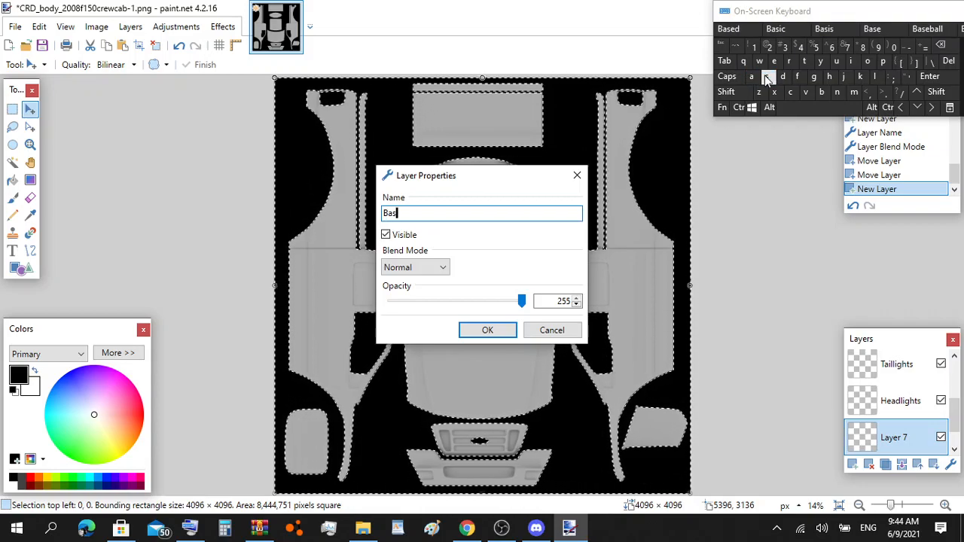
left_click(775, 61)
left_click(782, 109)
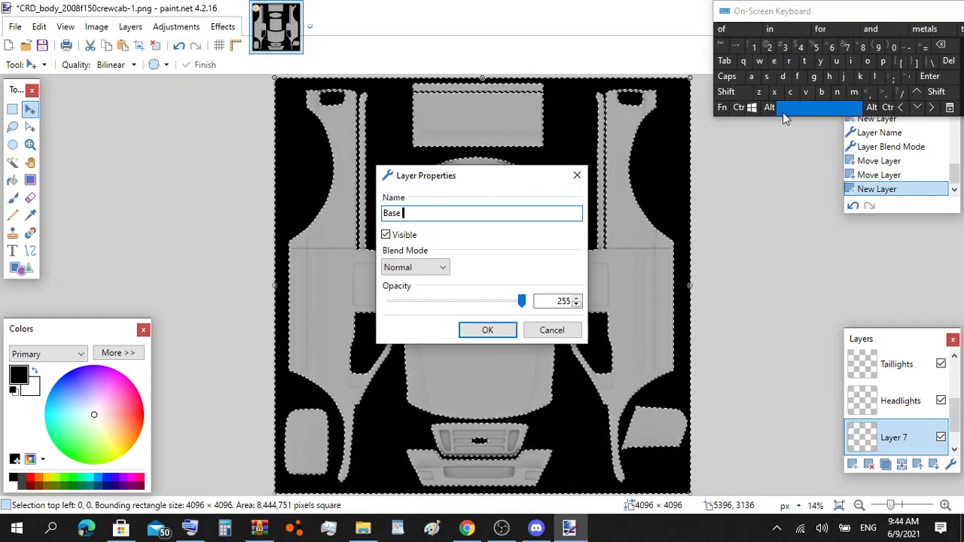
left_click(789, 91)
left_click(867, 61)
left_click(874, 76)
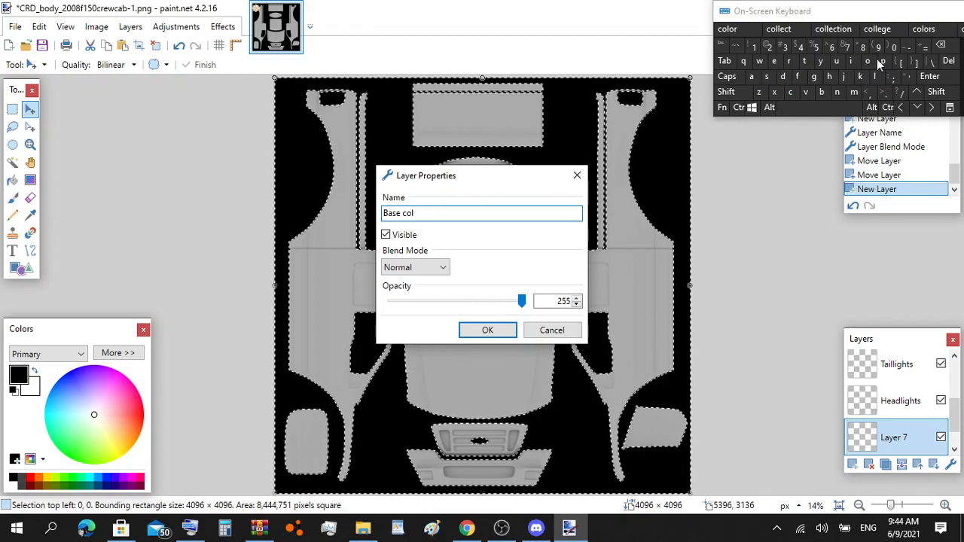
left_click(868, 61)
left_click(789, 61)
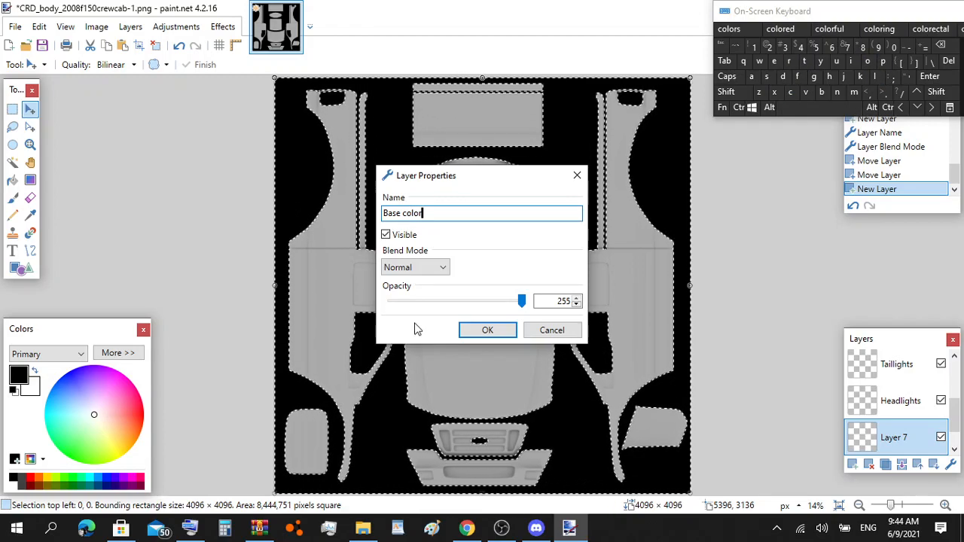
left_click(478, 333)
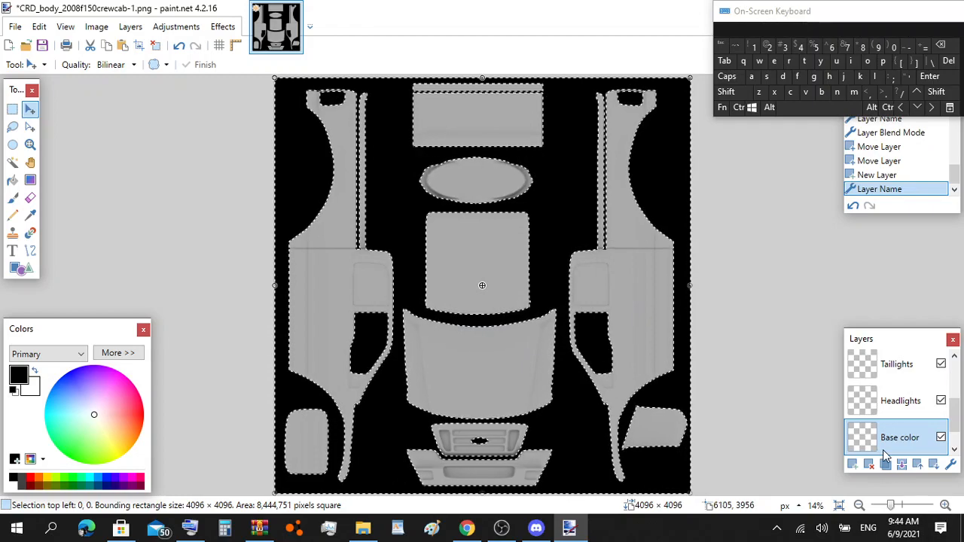
Step: Move the Base color layer directly beneath Decals and set its blend mode to Overlay
left_click(933, 464)
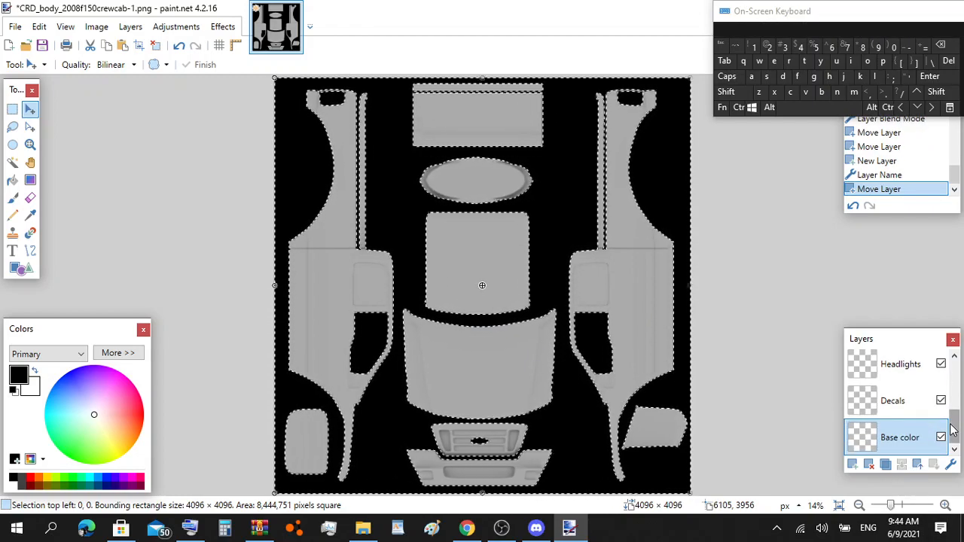
double_click(865, 444)
left_click(414, 267)
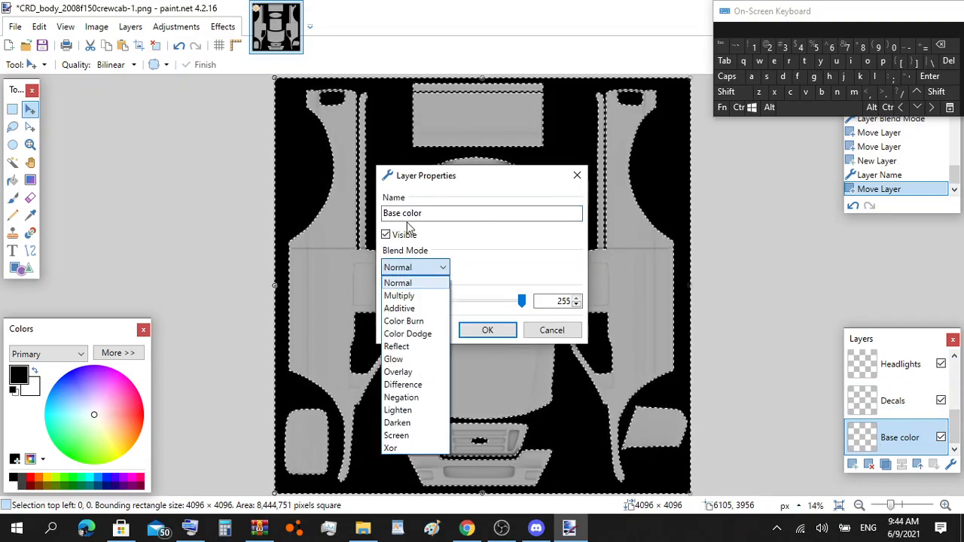
left_click(398, 372)
left_click(473, 331)
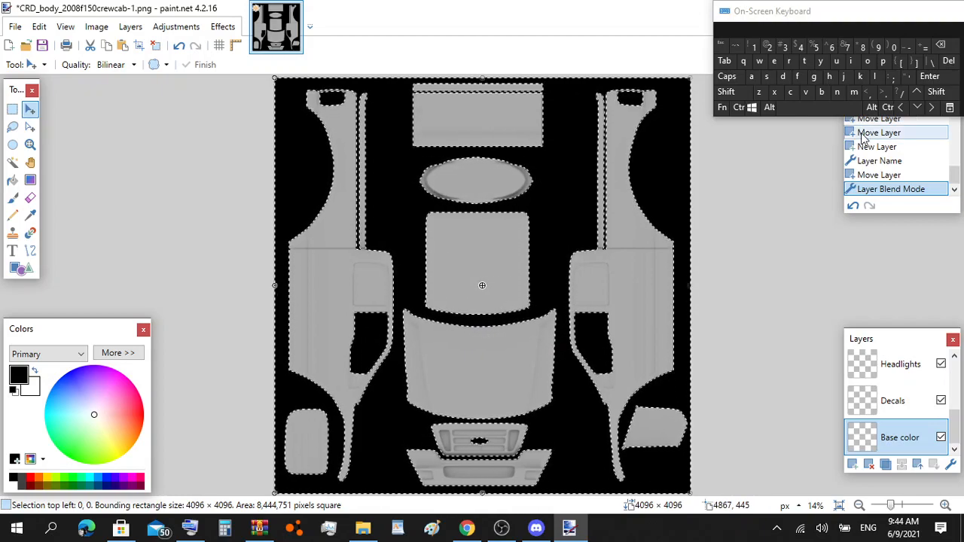
left_click(734, 106)
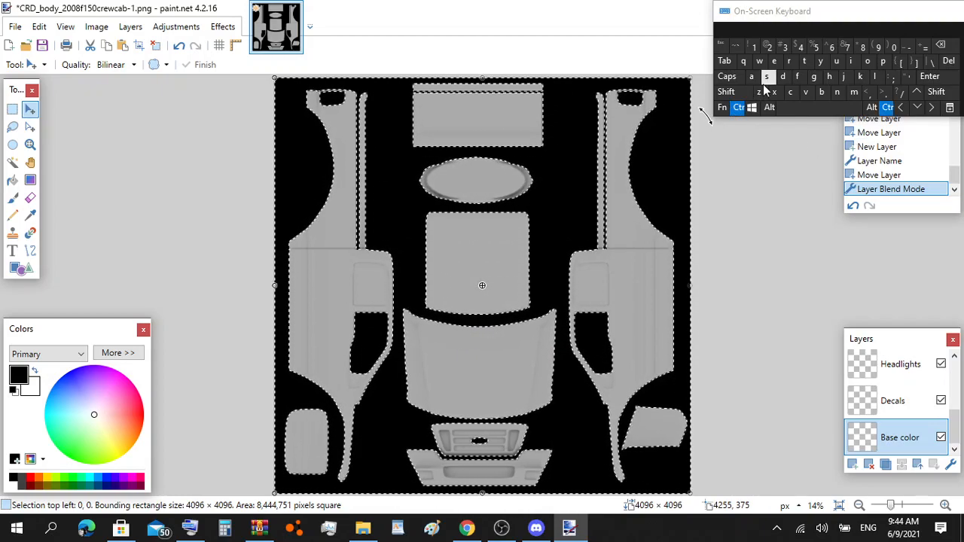
left_click(764, 79)
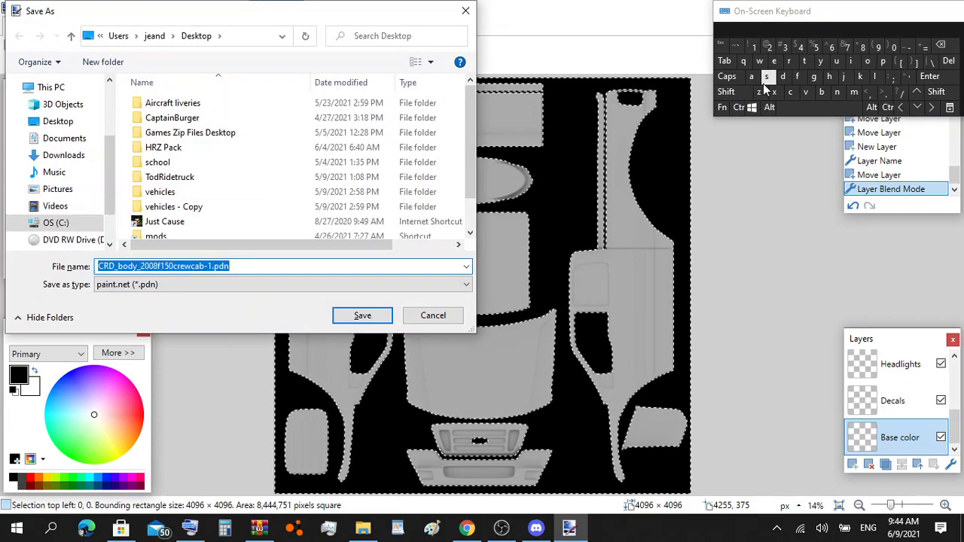
left_click(425, 317)
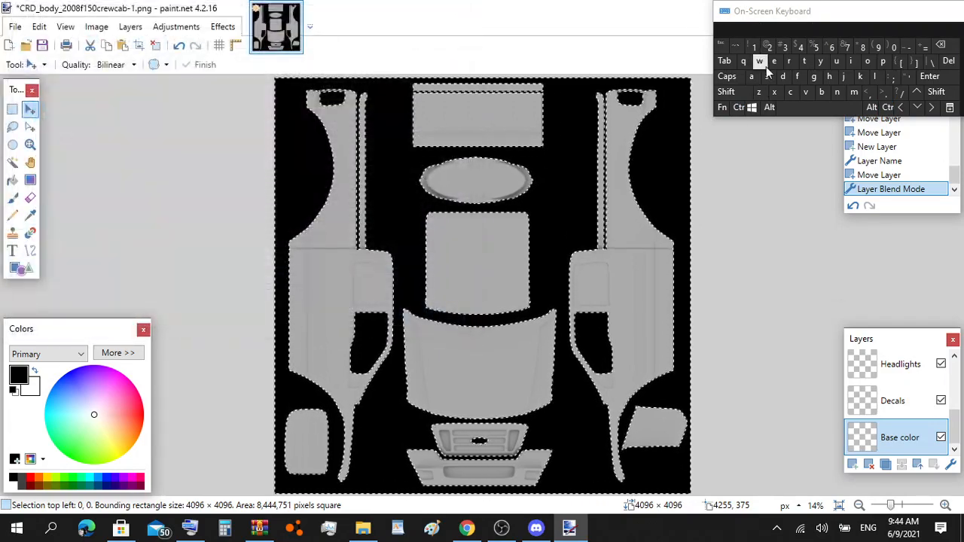
Step: Clear the current selection and fill the whole Base color layer with solid red using the Paint Bucket
left_click(738, 107)
left_click(783, 76)
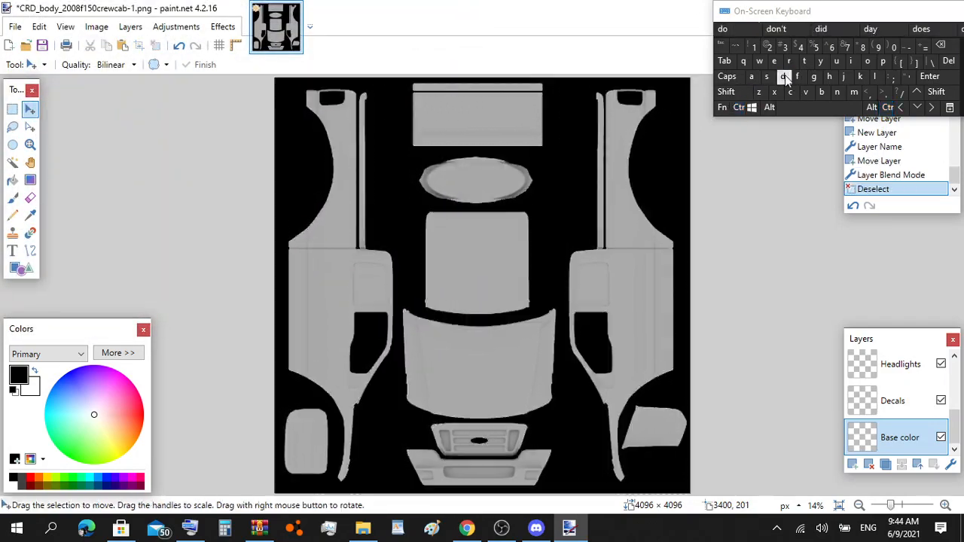
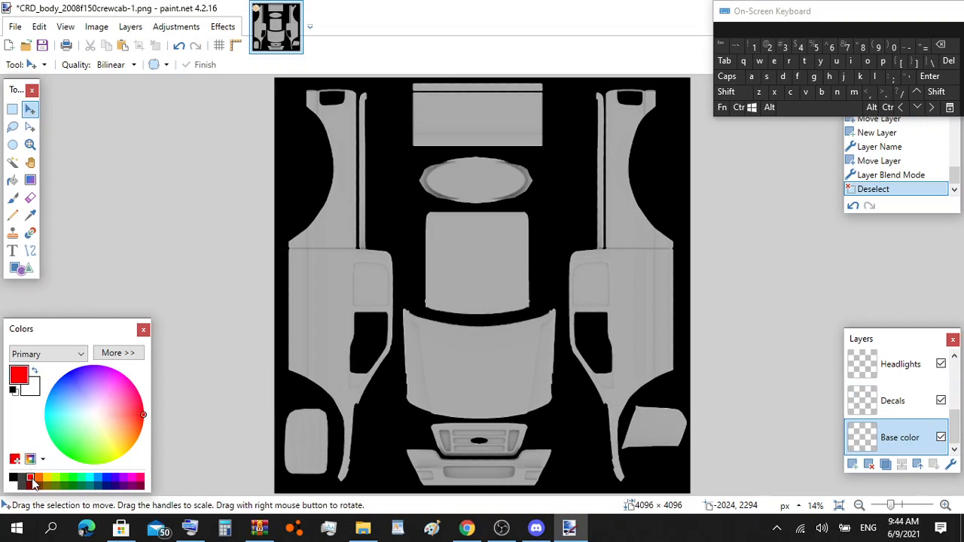
left_click(12, 180)
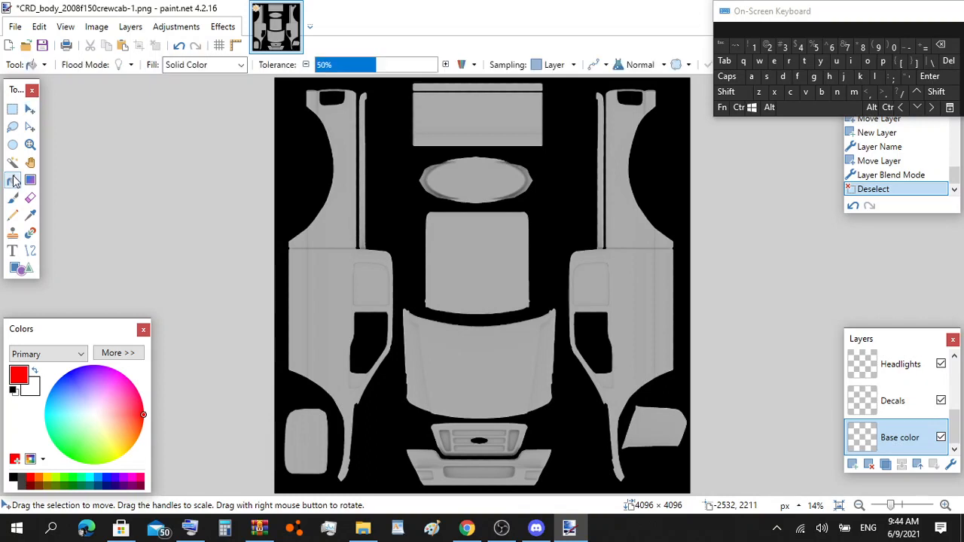
left_click(484, 256)
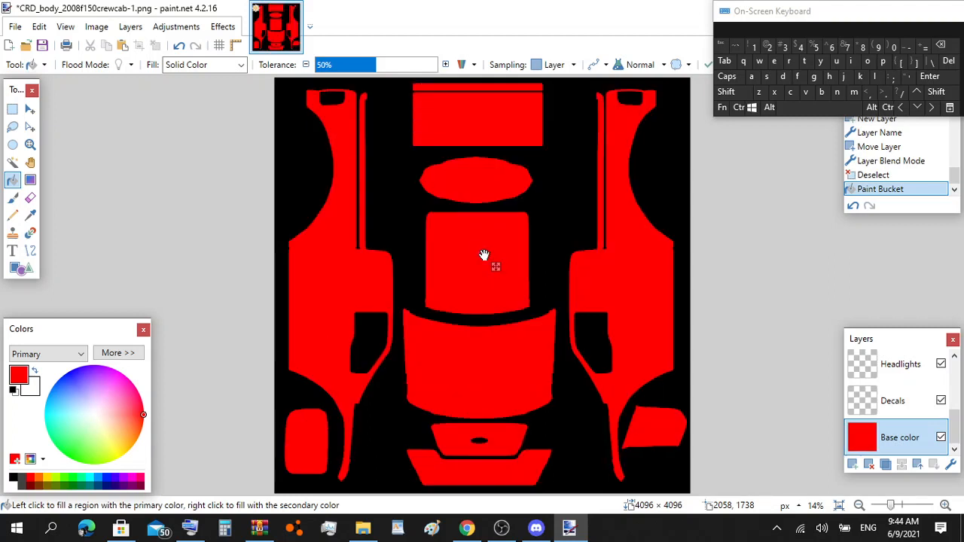
left_click(930, 77)
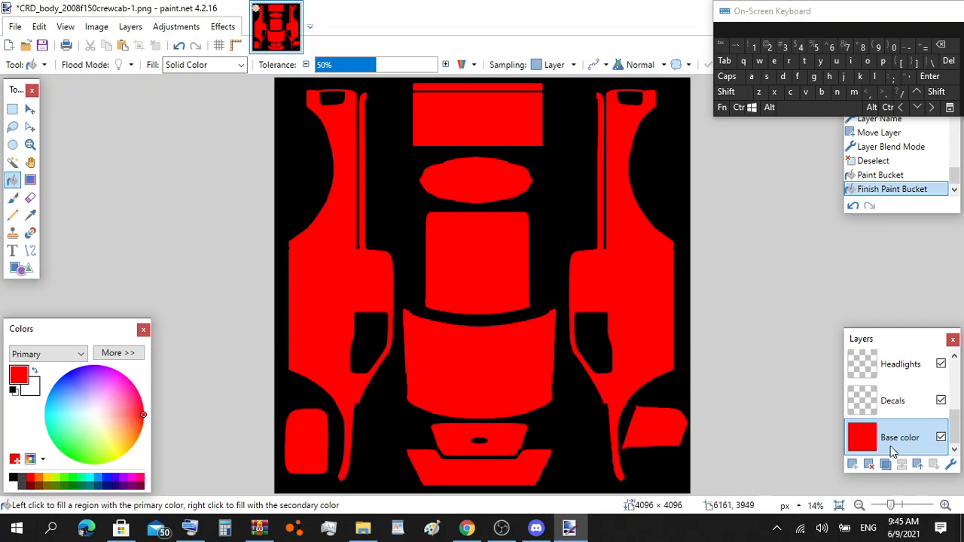
Step: Make Logo's the active layer and set the Text tool's font size to 144
scroll(891, 442, "up", 5)
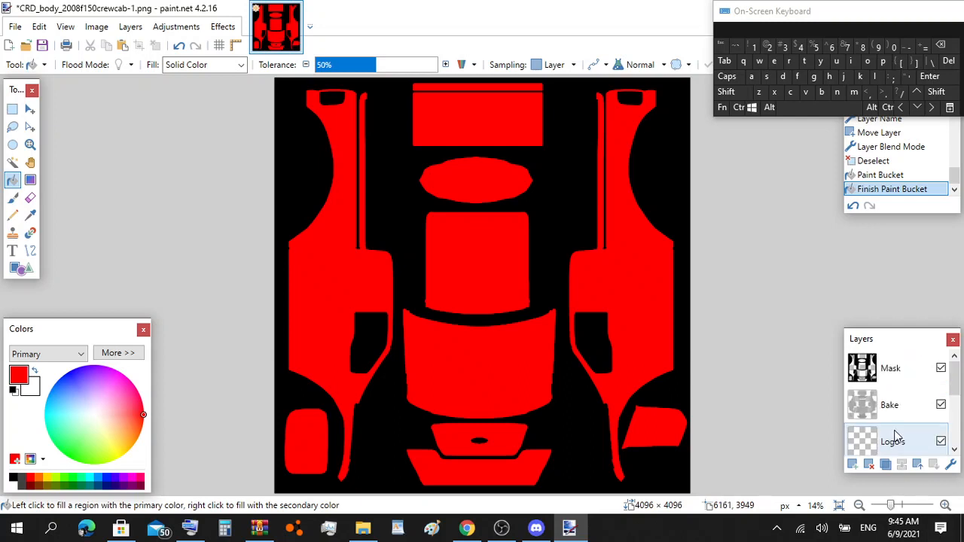
left_click(902, 436)
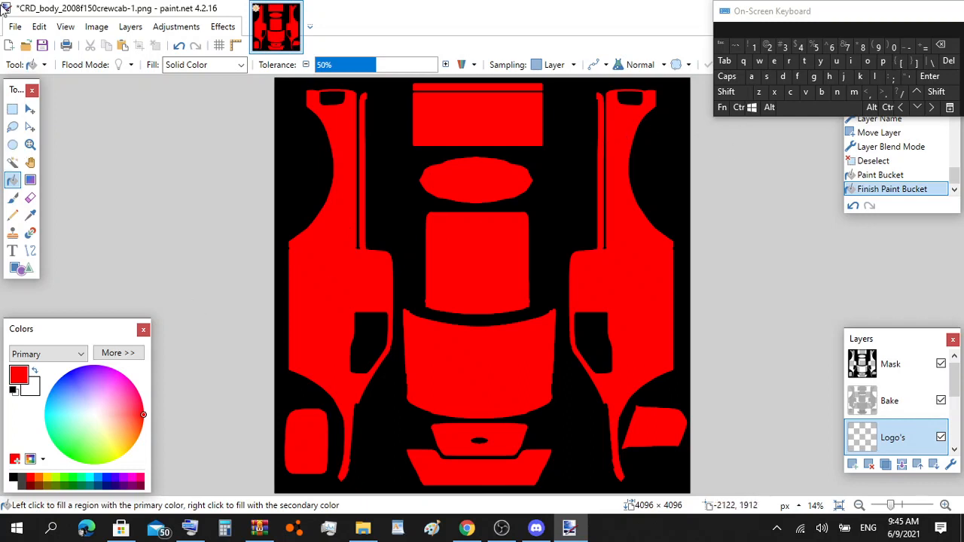
left_click(15, 251)
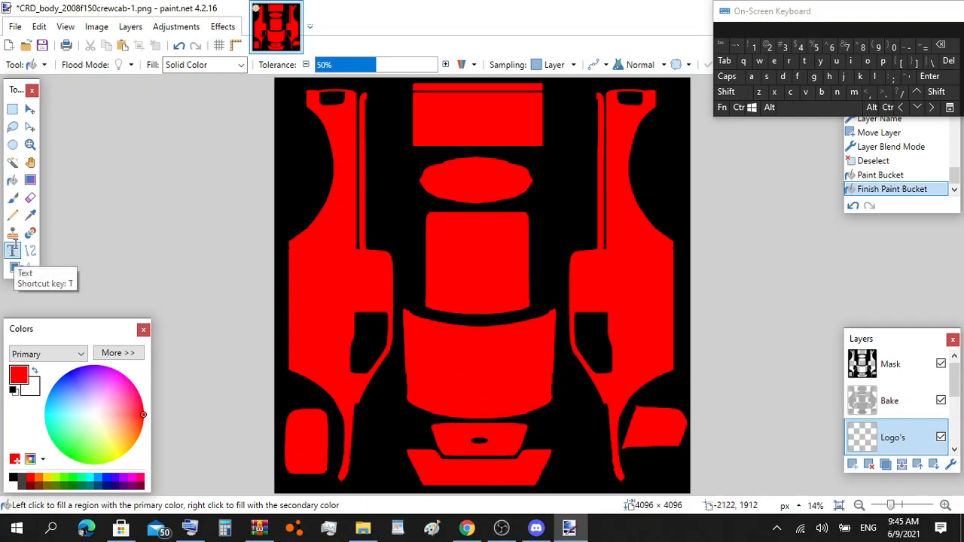
left_click(13, 250)
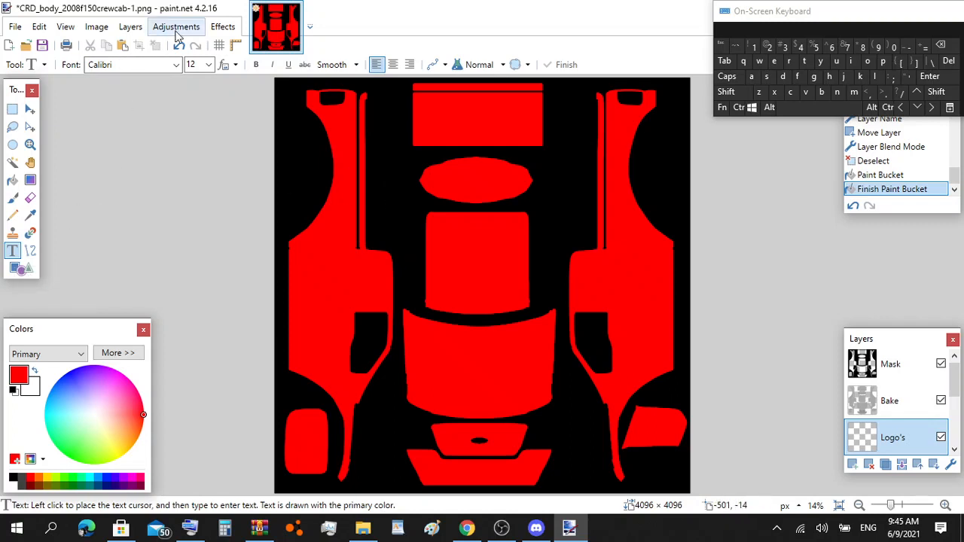
left_click(210, 64)
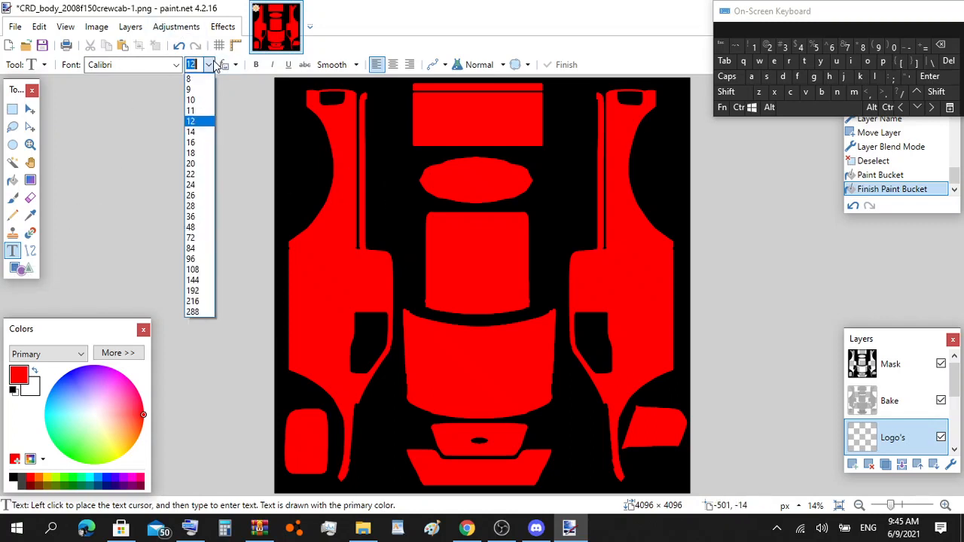
left_click(194, 271)
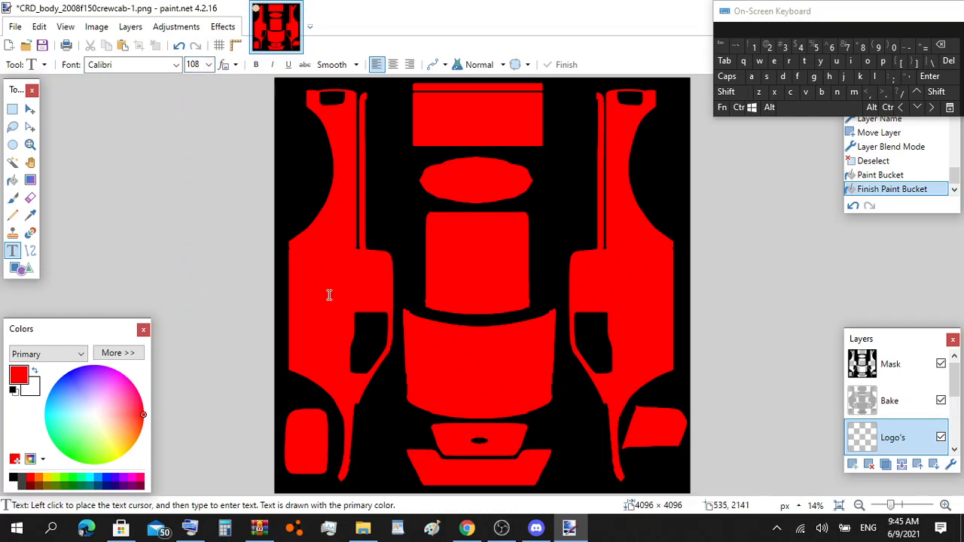
left_click(209, 65)
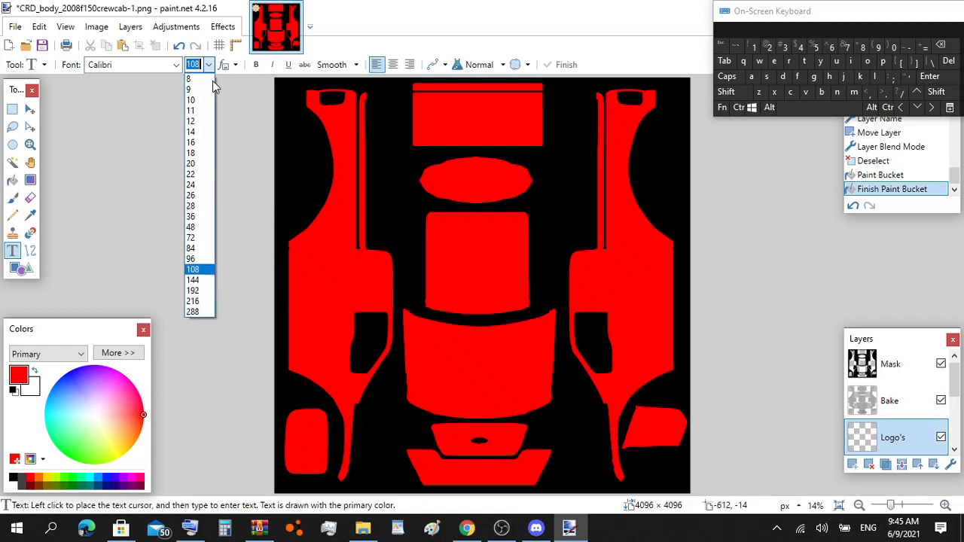
left_click(198, 280)
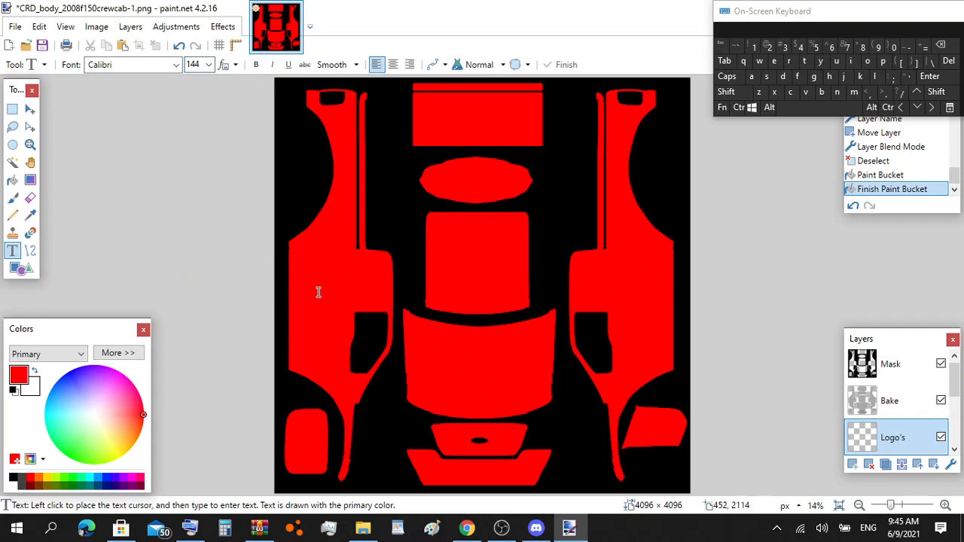
Step: Add the black text TEST on the truck's left-hand side panel, level with the upper part of the door
left_click(300, 275)
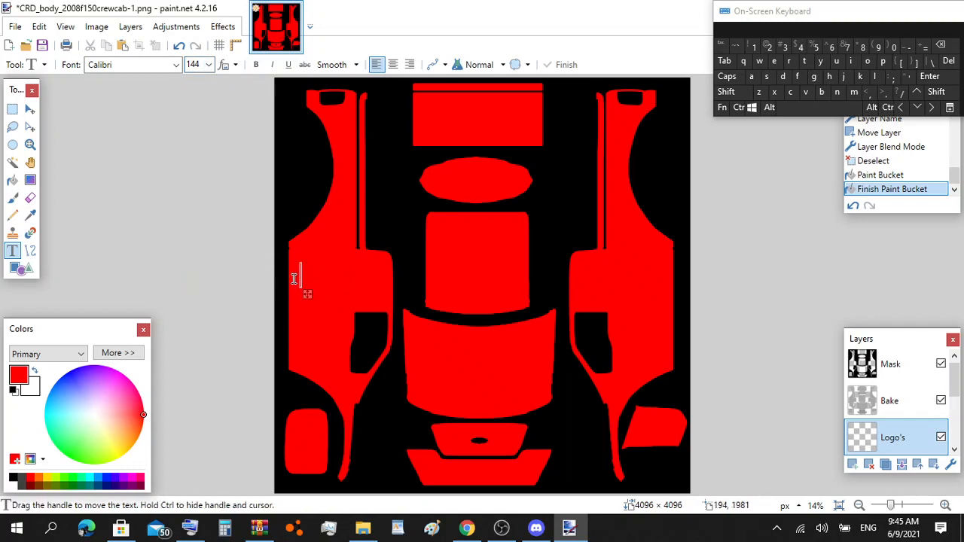
left_click(13, 478)
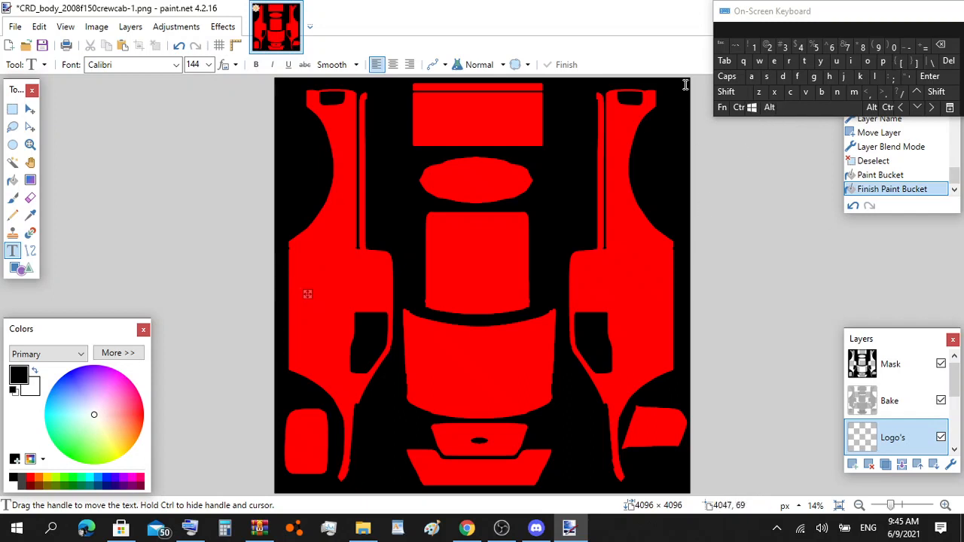
left_click(739, 78)
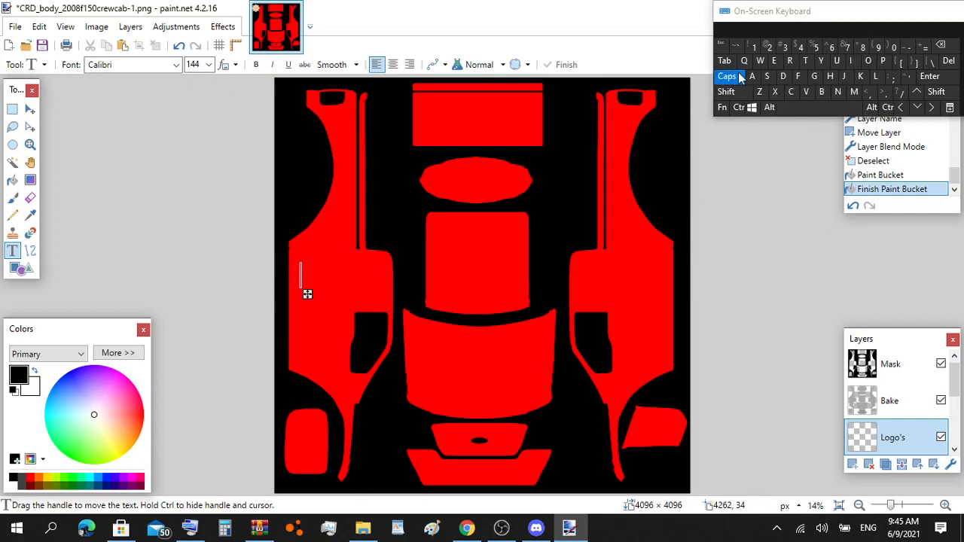
left_click(806, 61)
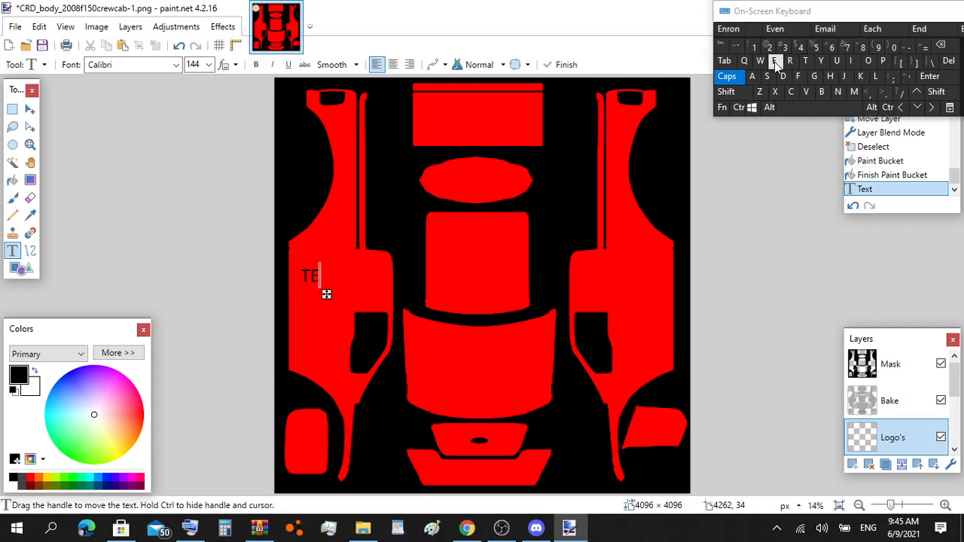
left_click(774, 61)
left_click(767, 76)
left_click(804, 61)
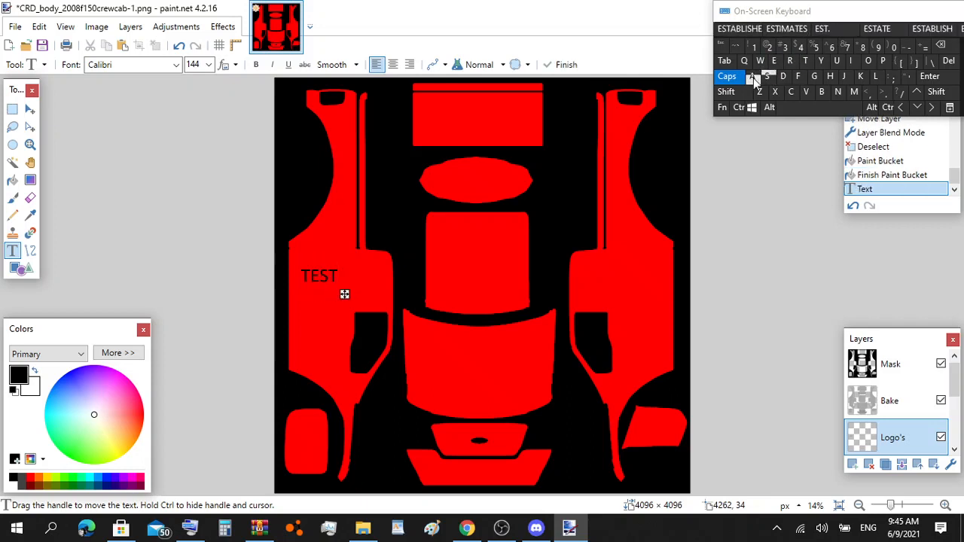
Step: Try the Franklin Gothic Demi and Franklin Gothic Book fonts on the TEST text
left_click(726, 76)
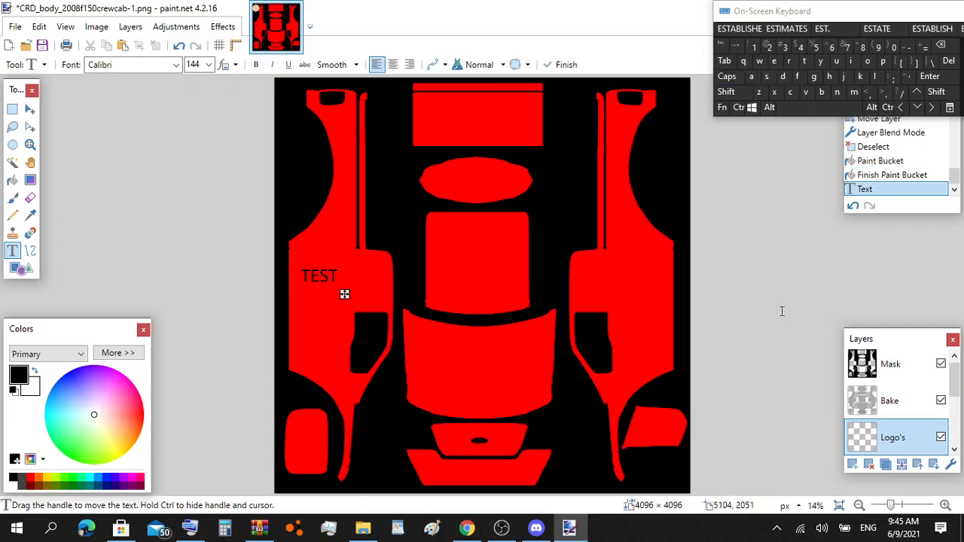
left_click(177, 65)
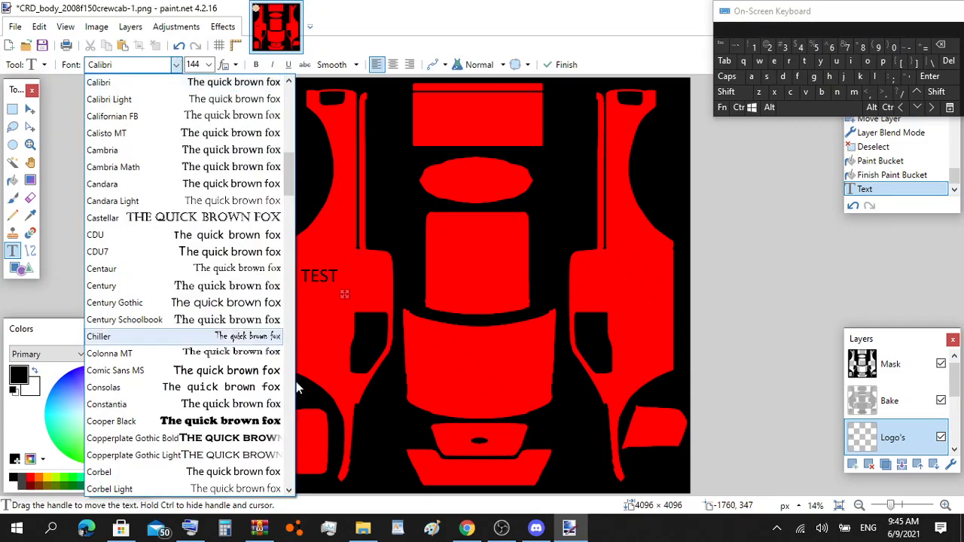
scroll(202, 339, "down", 6)
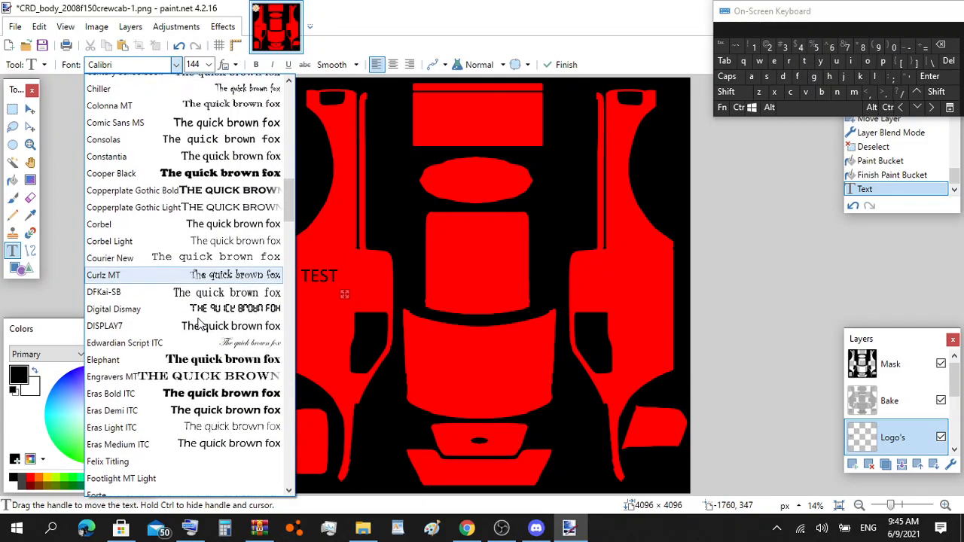
scroll(202, 331, "up", 1)
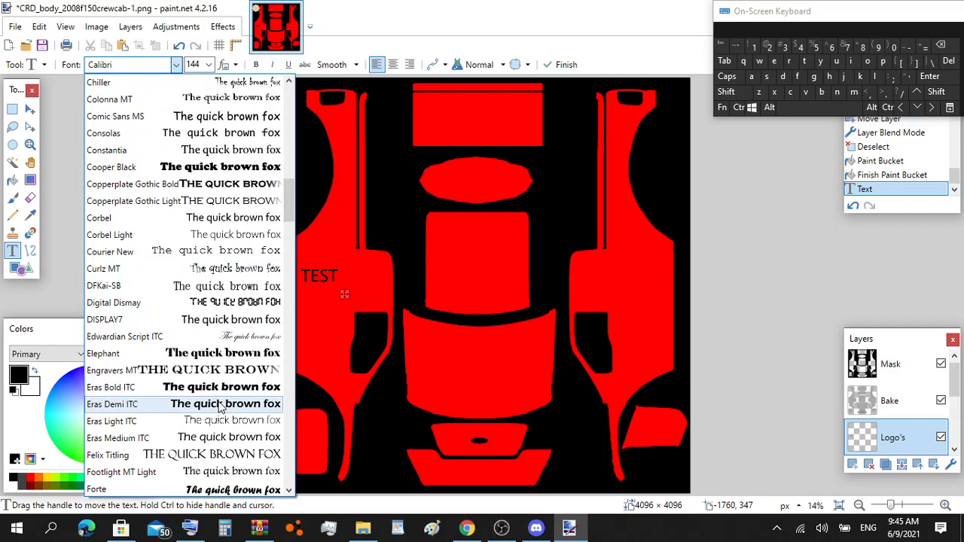
scroll(228, 482, "down", 1)
left_click(226, 483)
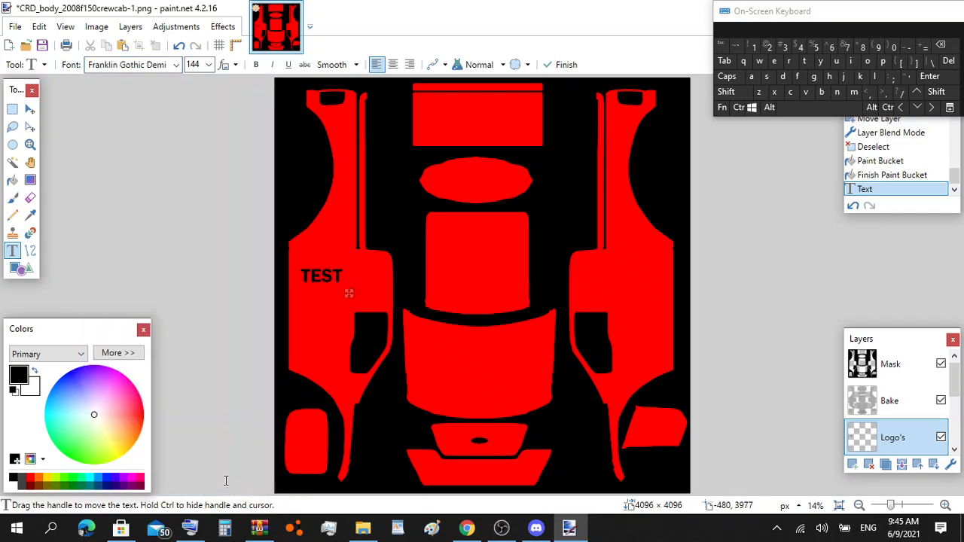
left_click(130, 65)
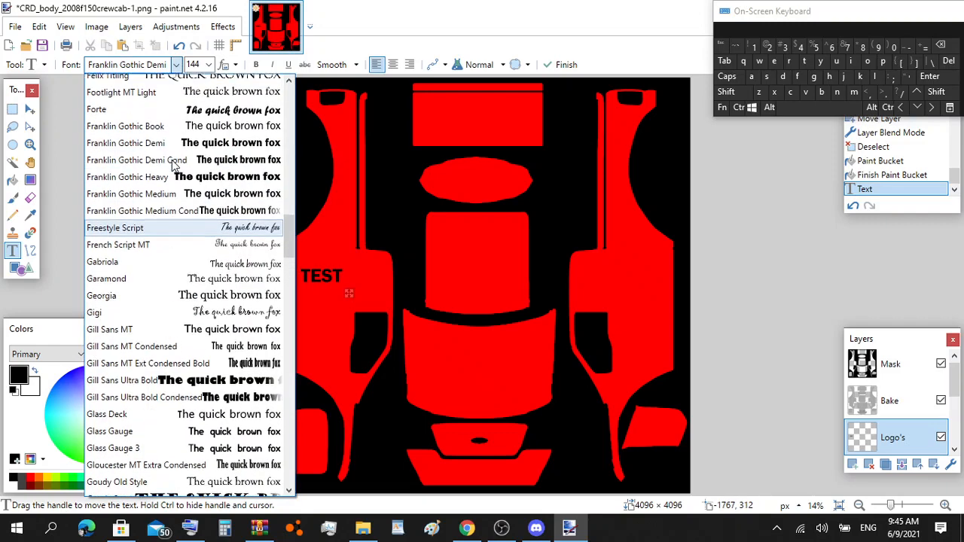
scroll(179, 164, "up", 1)
left_click(182, 165)
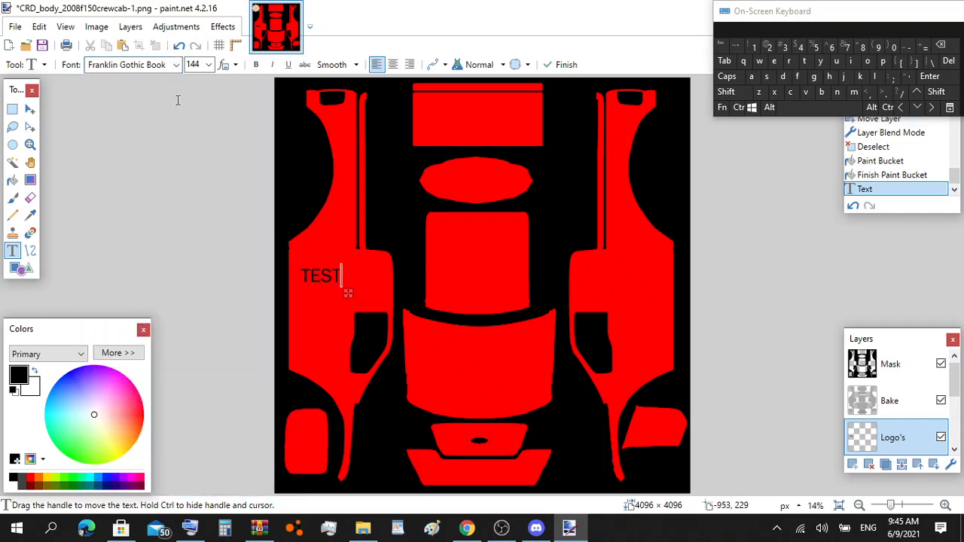
Step: Change the TEST text to the Forte font in orange and shift it slightly on the side panel
left_click(179, 68)
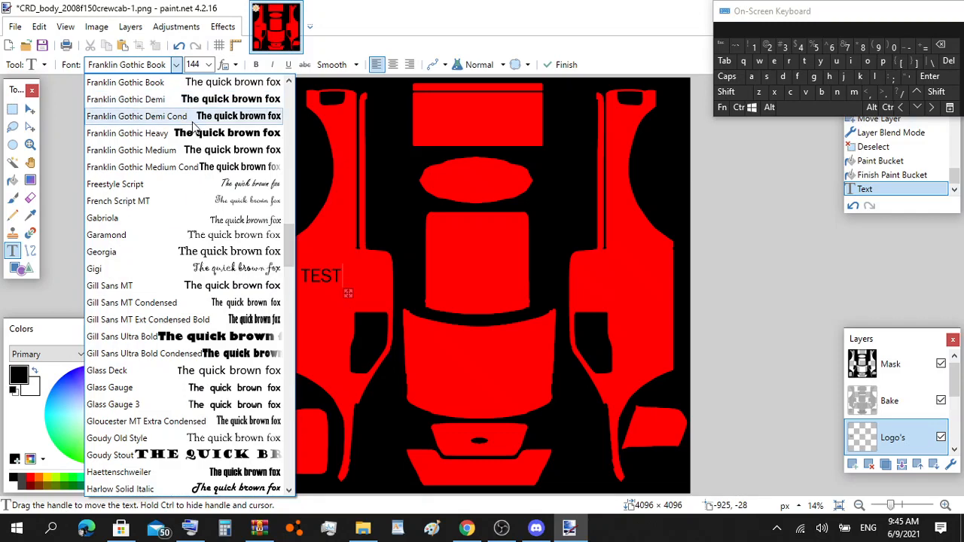
scroll(193, 128, "up", 1)
left_click(199, 116)
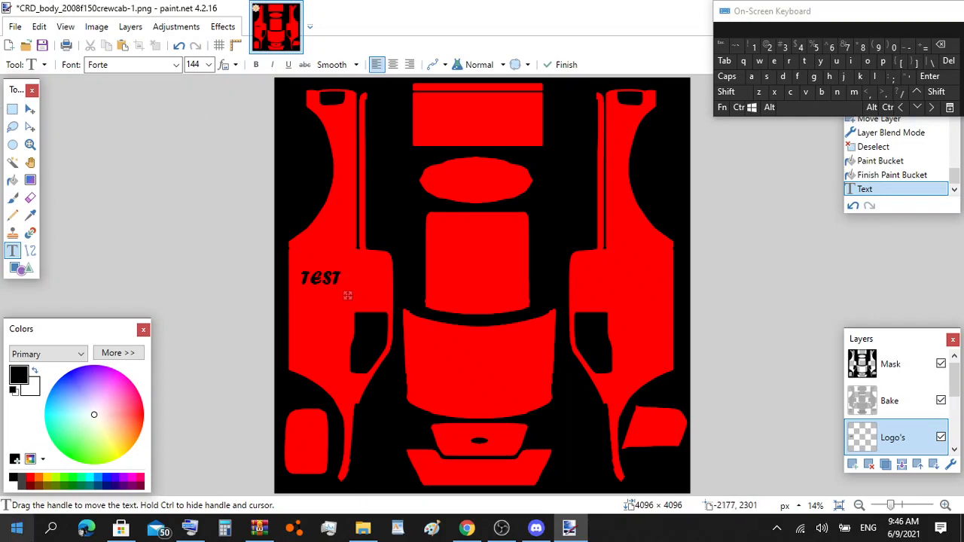
left_click(38, 479)
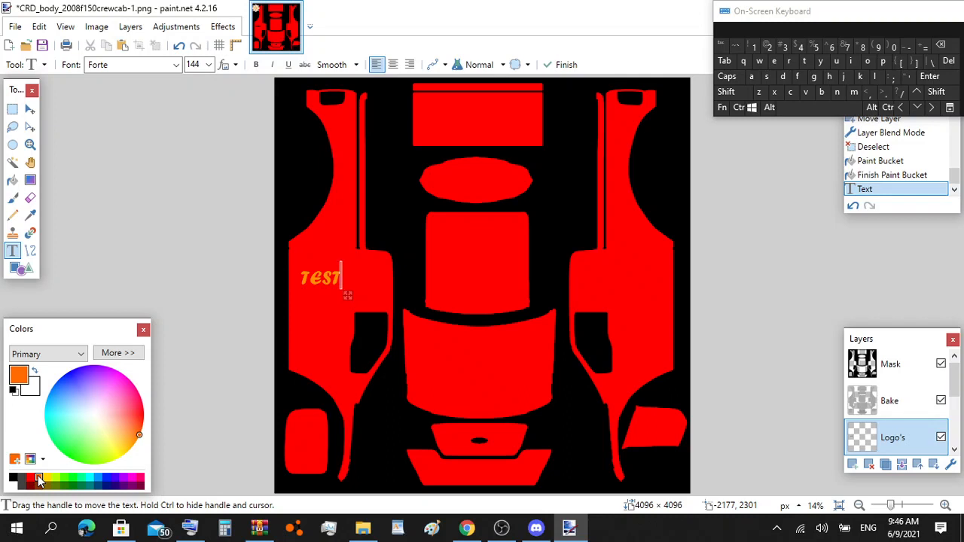
mouse_move(345, 294)
left_mouse_down()
mouse_move(368, 314)
mouse_move(348, 295)
left_mouse_up()
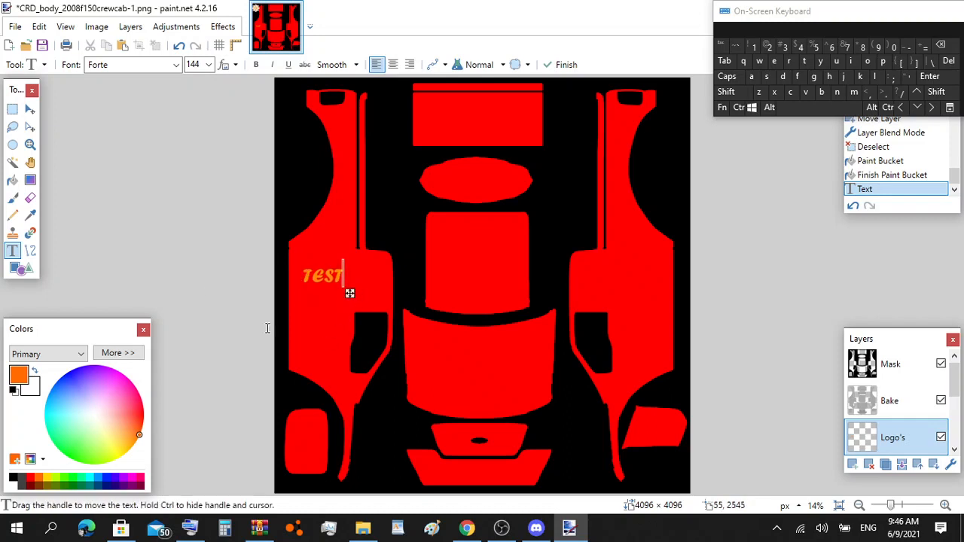
Step: Select the TEST text with a rectangular selection, then enlarge it and rotate it about 91° clockwise to read down the side panel
left_click(14, 112)
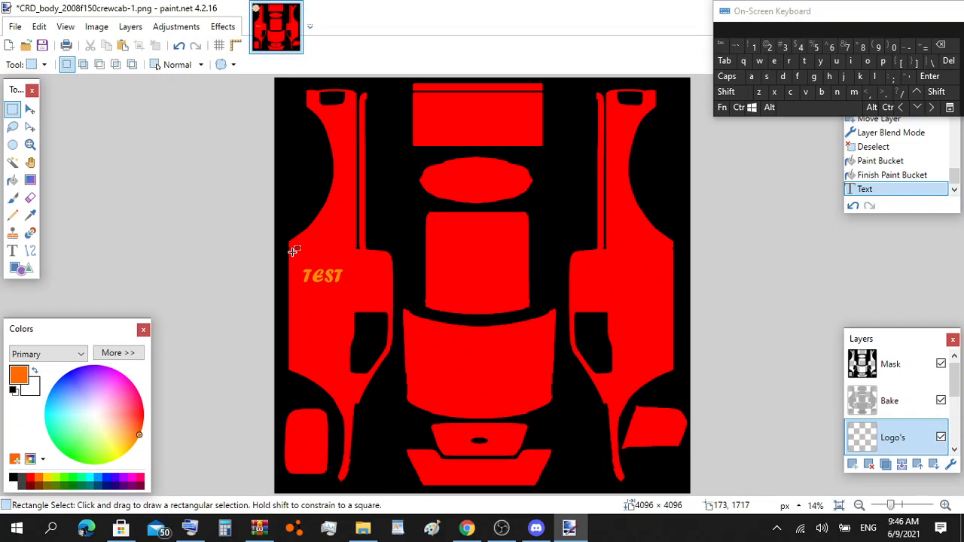
left_click_drag(293, 251, 348, 292)
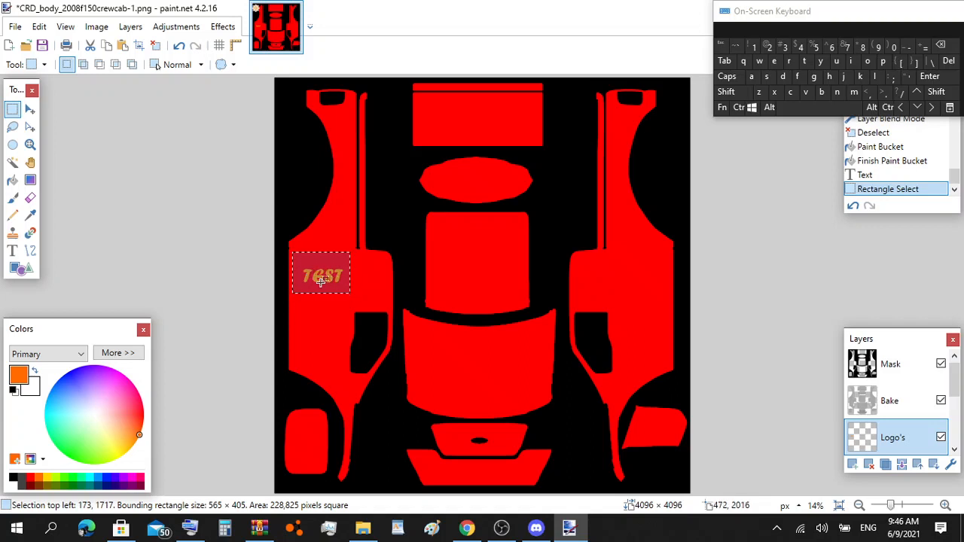
left_click(29, 111)
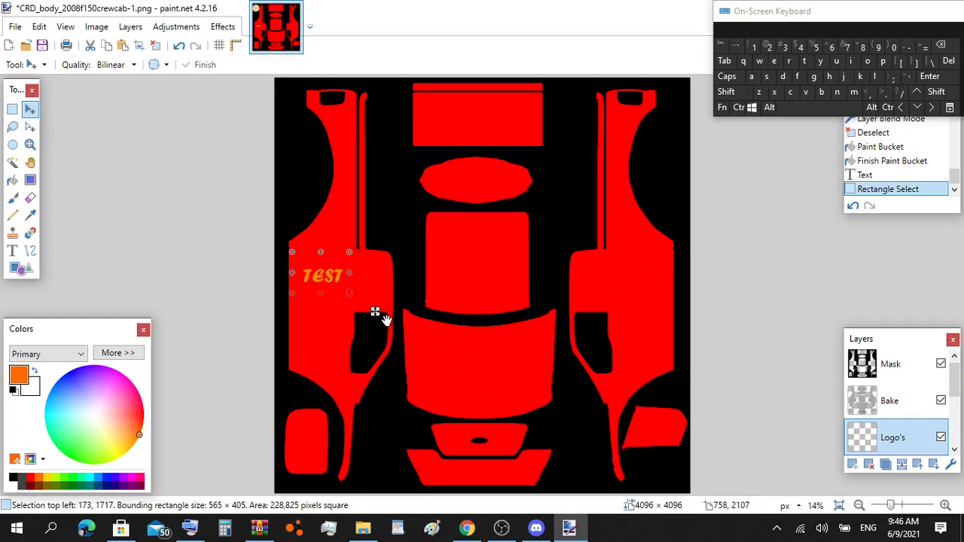
left_click_drag(350, 292, 375, 315)
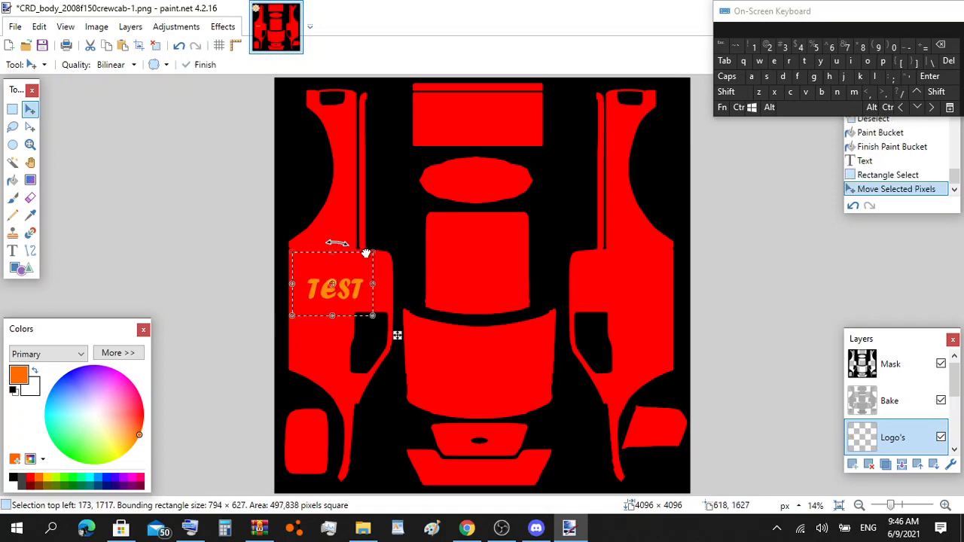
left_click_drag(372, 258, 382, 297)
left_click_drag(375, 339, 389, 370)
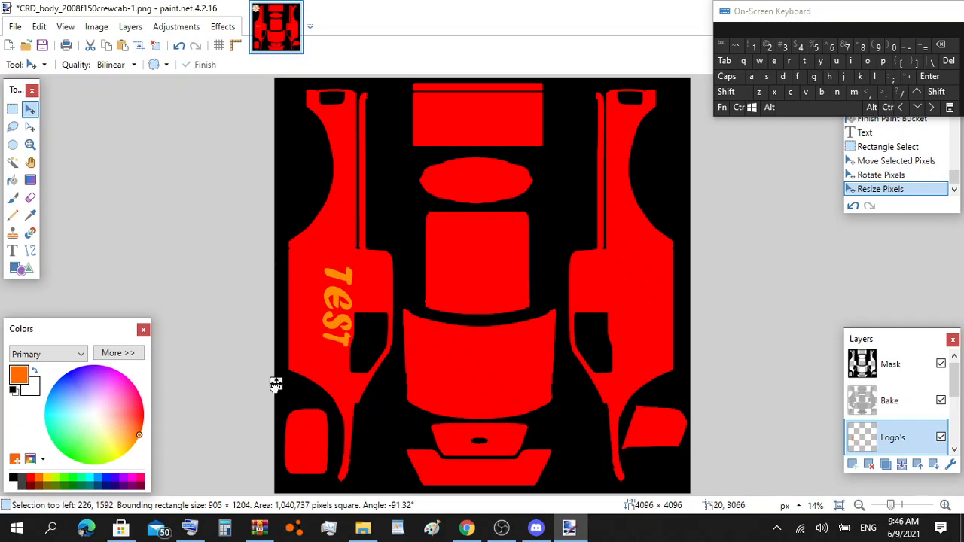
Step: Reposition the rotated TEST text on the left-hand side panel so its selection's top left corner is at 128, 1474
left_click_drag(277, 385, 268, 377)
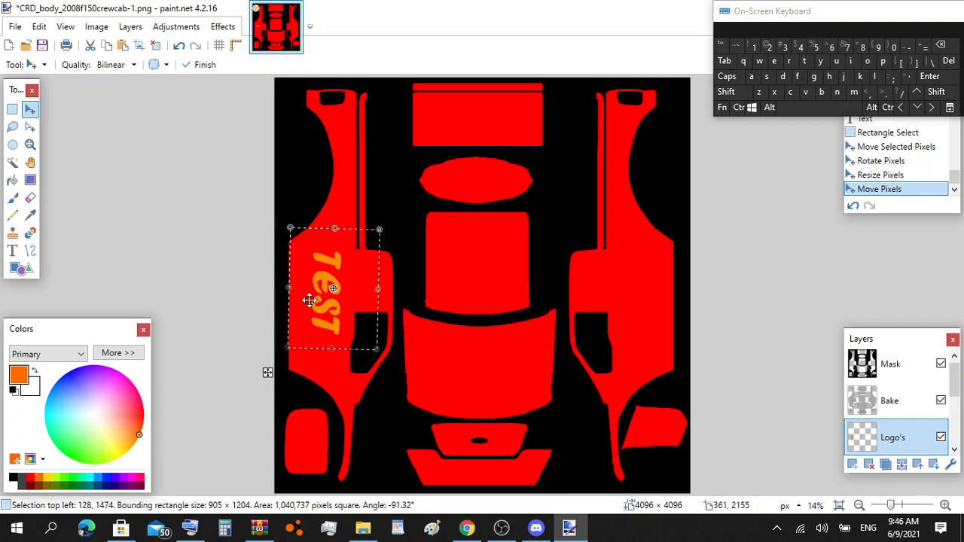
left_click(916, 92)
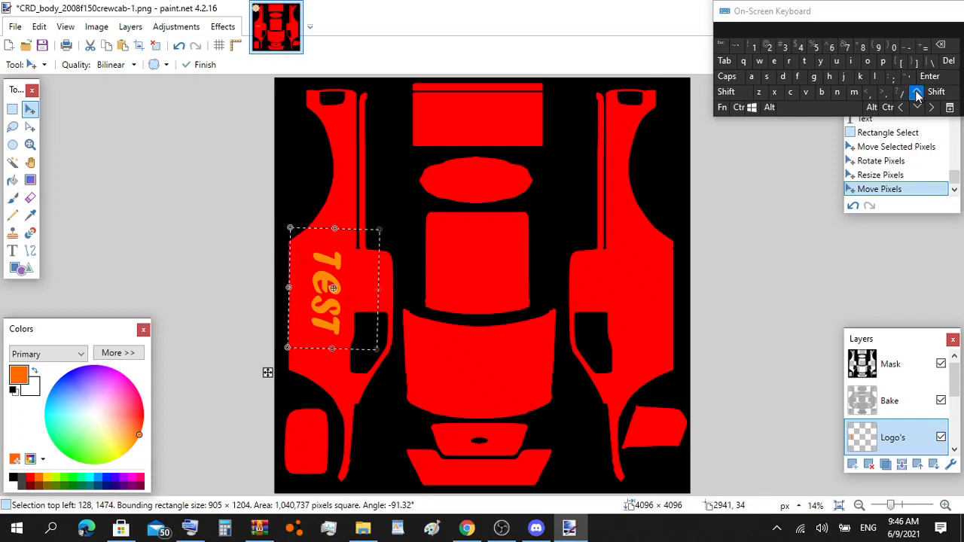
left_click(916, 107)
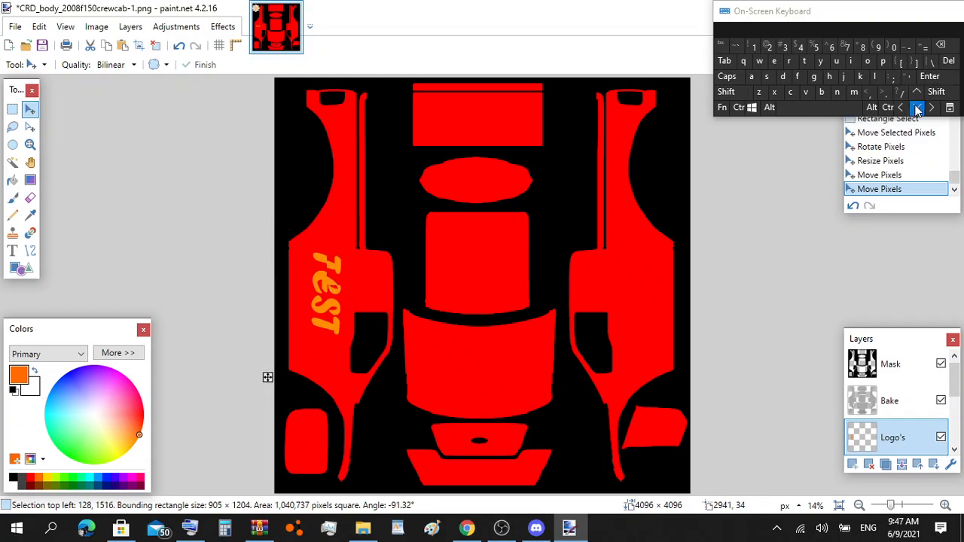
left_click(916, 108)
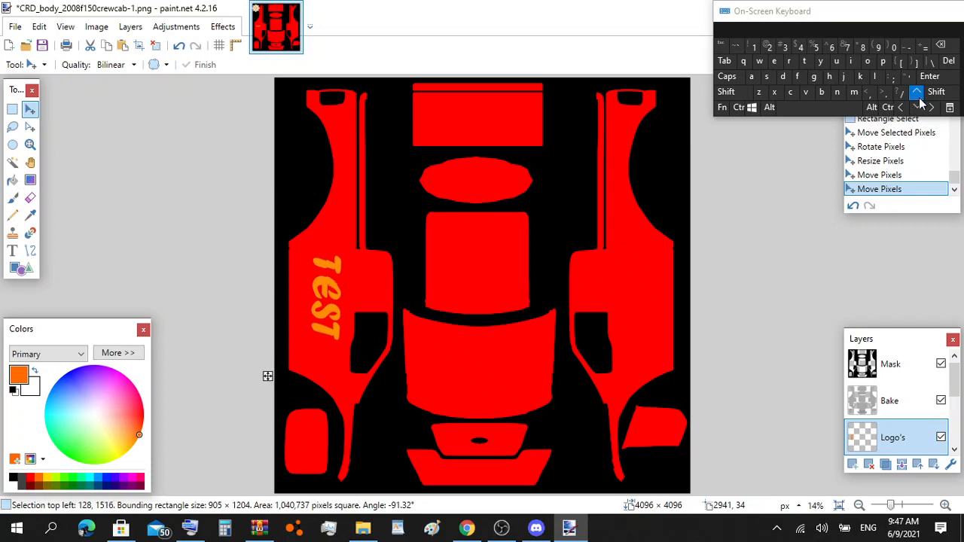
left_click(917, 91)
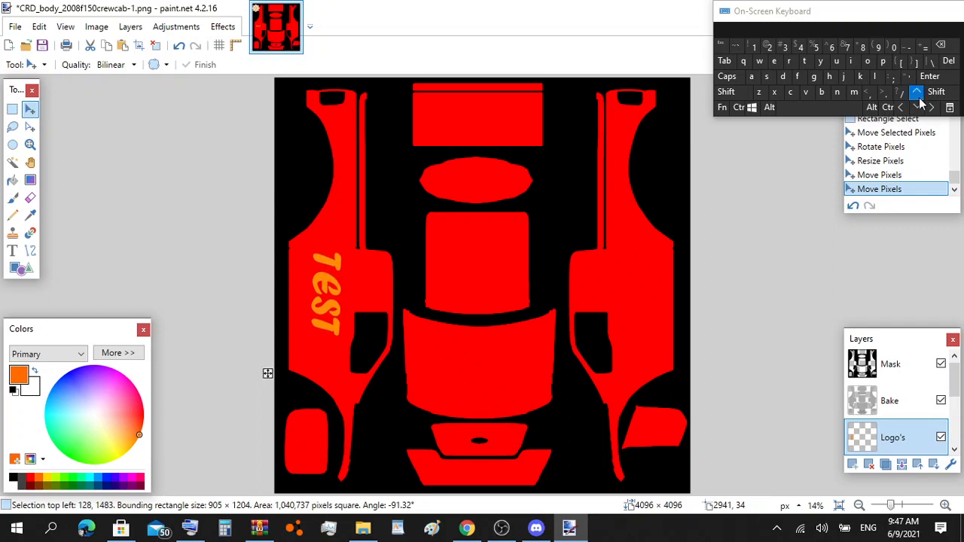
left_click(918, 97)
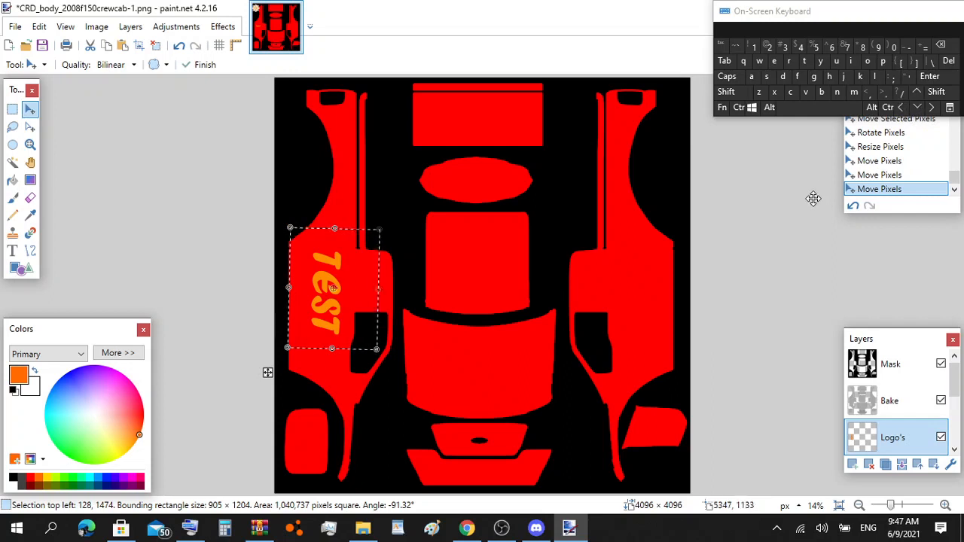
Step: Copy the rotated TEST text and paste it as a duplicate on the Logo's layer
left_click(737, 106)
left_click(790, 92)
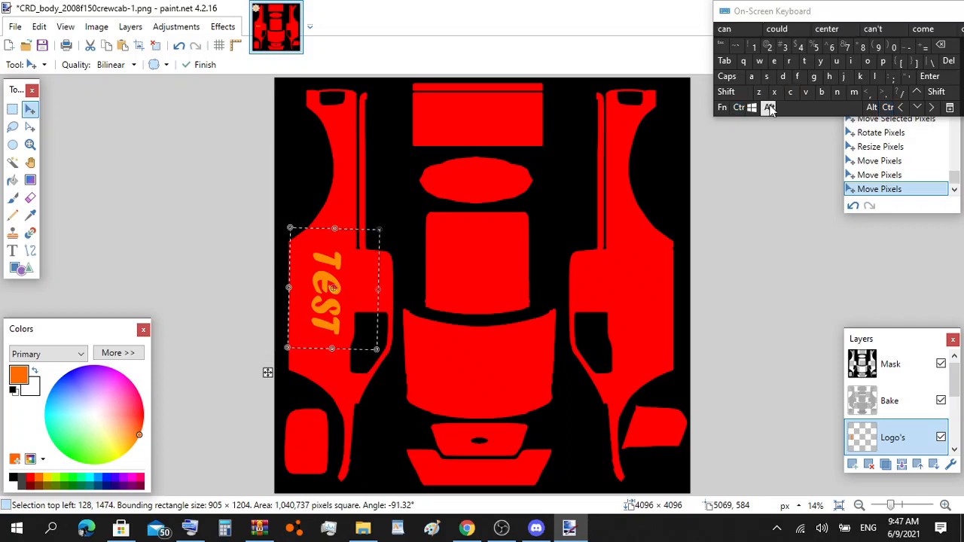
left_click(737, 107)
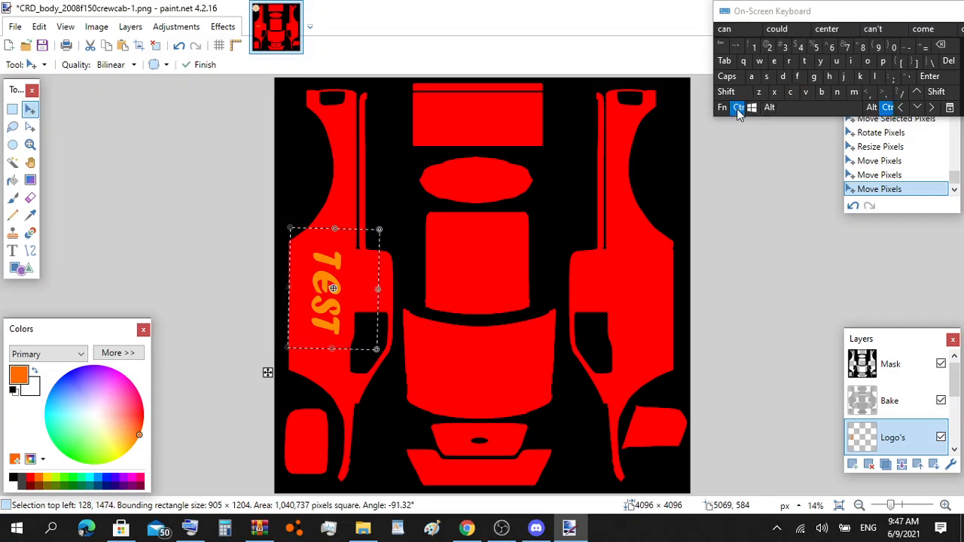
left_click(807, 91)
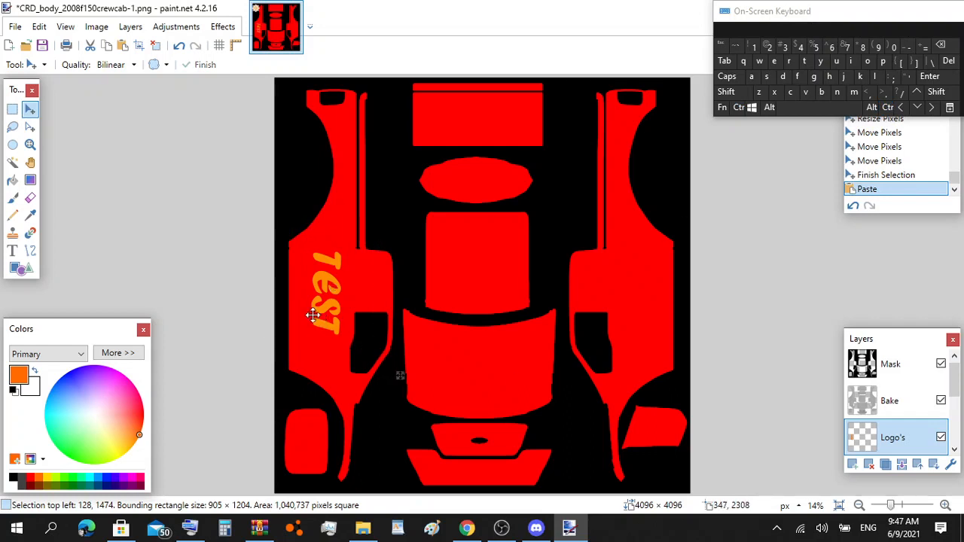
Step: Place the pasted TEST copy horizontally on the hood and enlarge it to span the hood's width
left_click_drag(314, 316, 477, 381)
left_click_drag(506, 286, 430, 364)
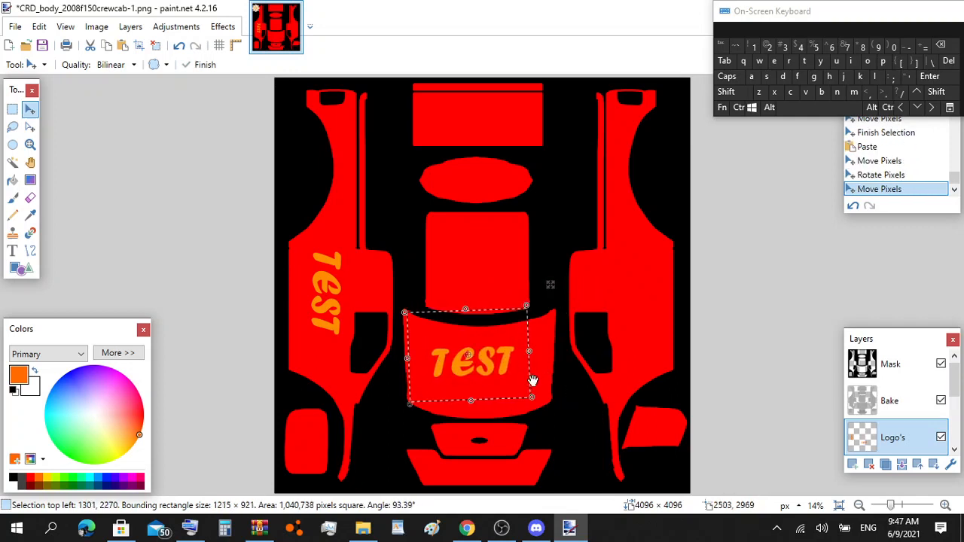
left_click_drag(532, 398, 586, 433)
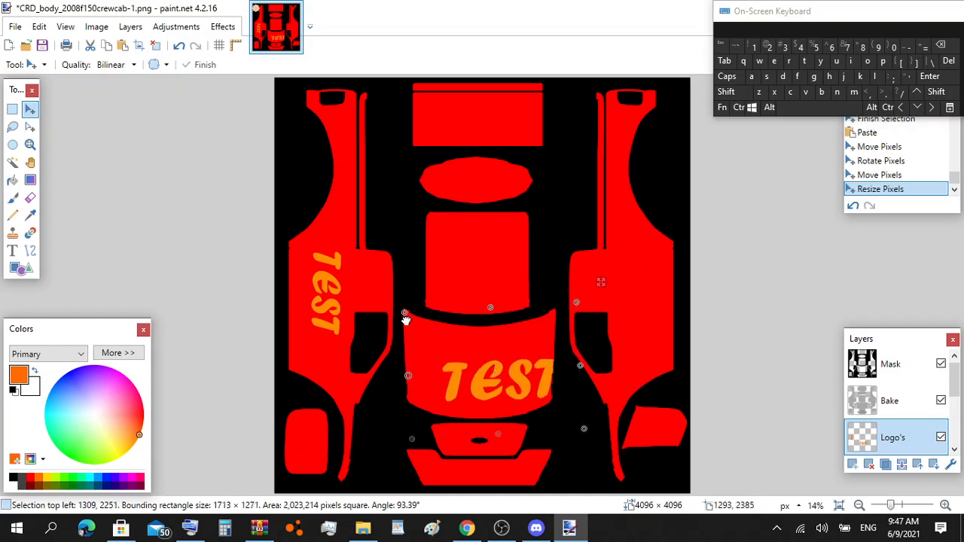
left_click_drag(402, 316, 363, 279)
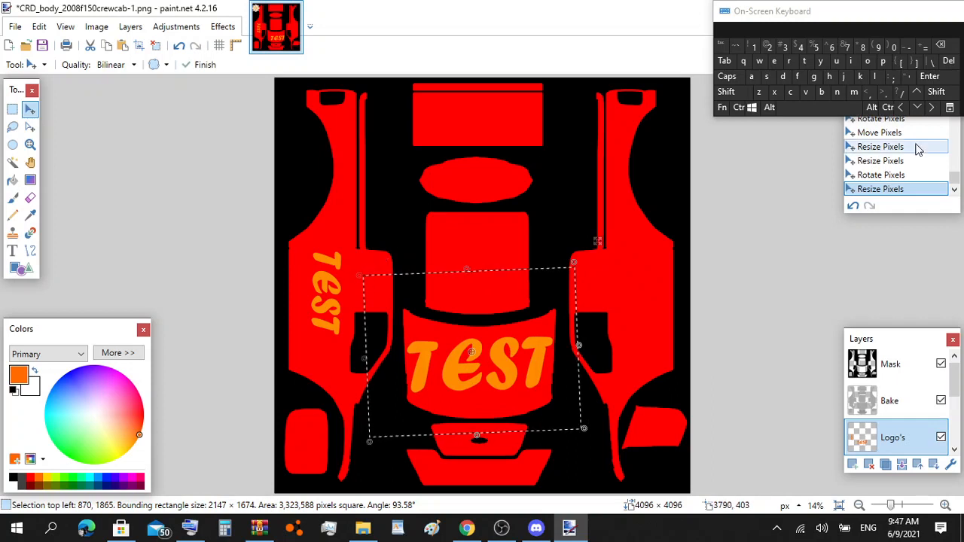
Step: Paste another TEST copy onto the right-hand side panel and rotate it about 176° to read upward
left_click(738, 106)
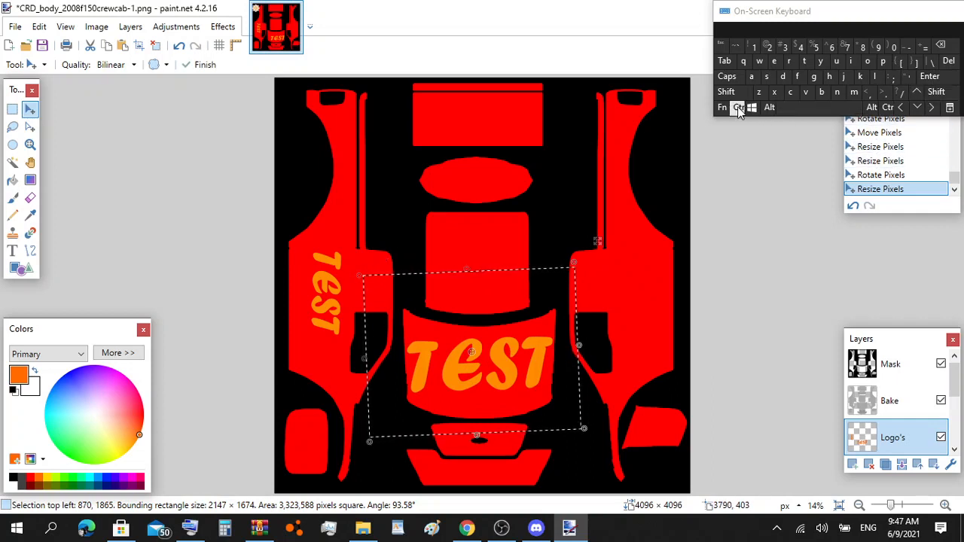
left_click(805, 91)
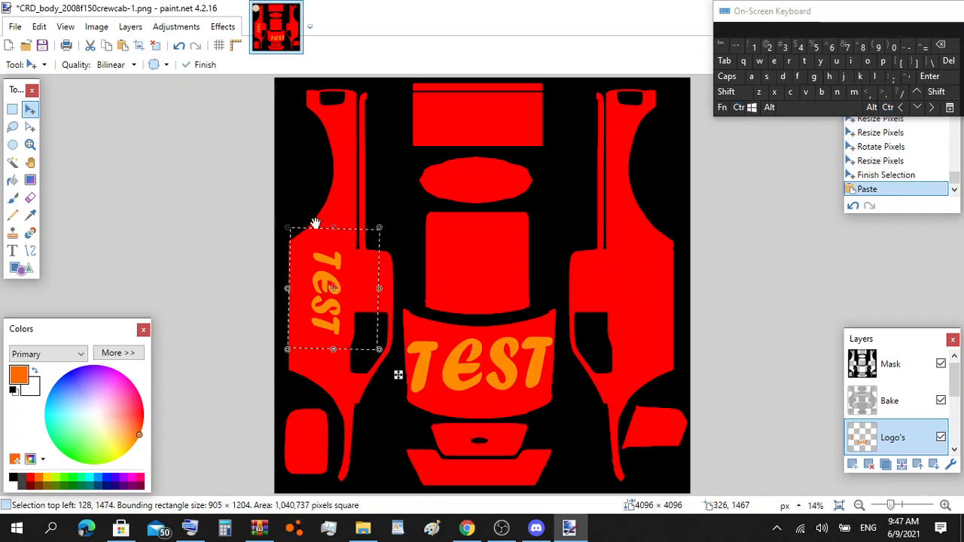
left_click_drag(312, 278, 608, 275)
left_click_drag(631, 229, 641, 371)
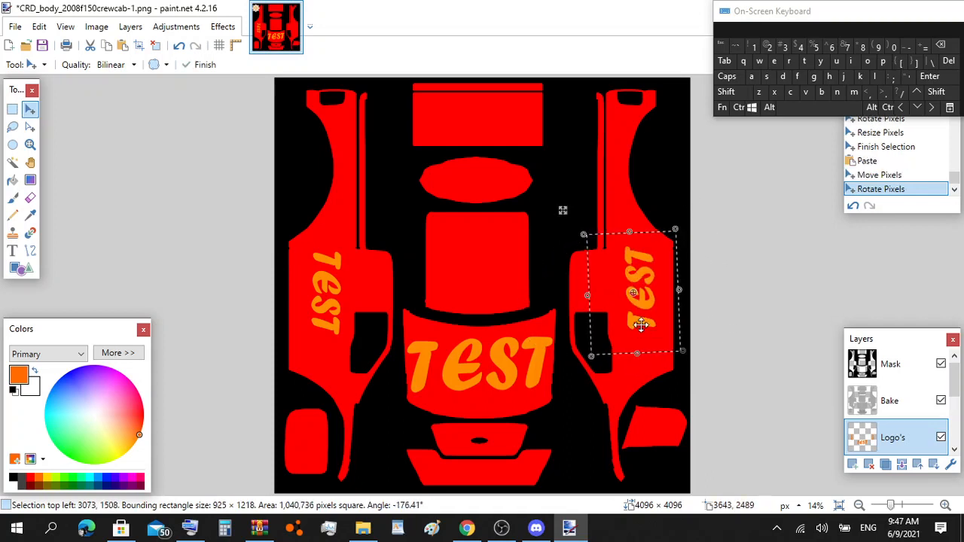
left_click_drag(641, 323, 627, 326)
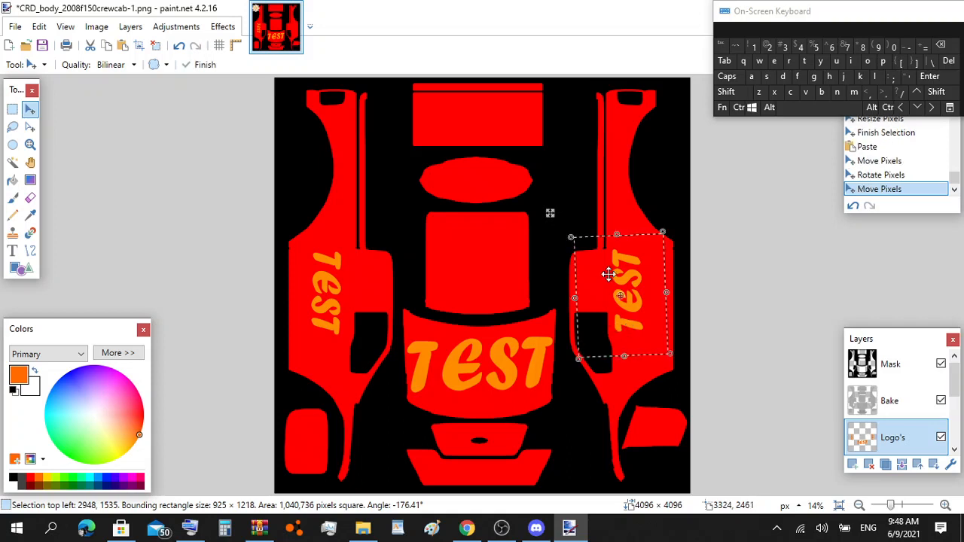
Step: Paste another TEST copy onto the top centre body panel and rotate it about 93° so it reads horizontally
left_click(735, 109)
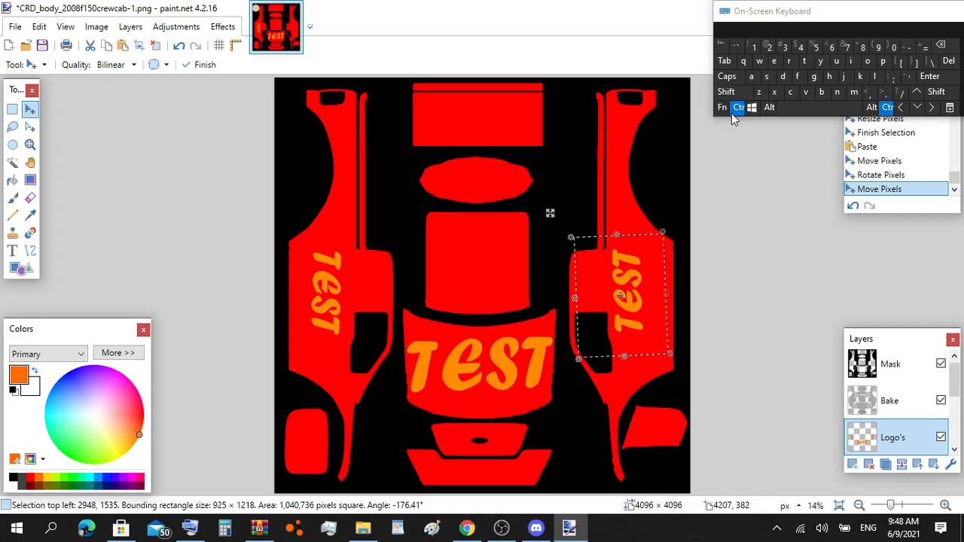
left_click(804, 92)
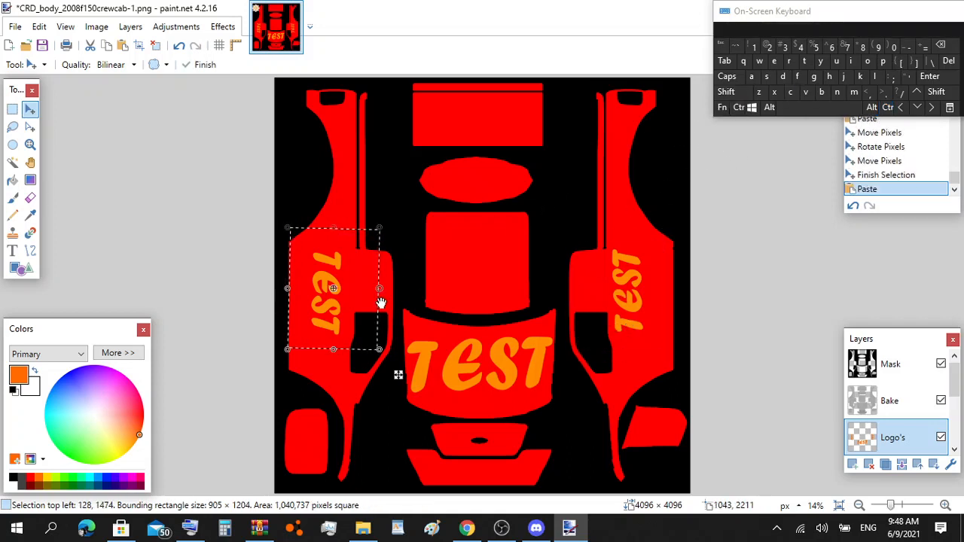
left_click_drag(340, 305, 494, 150)
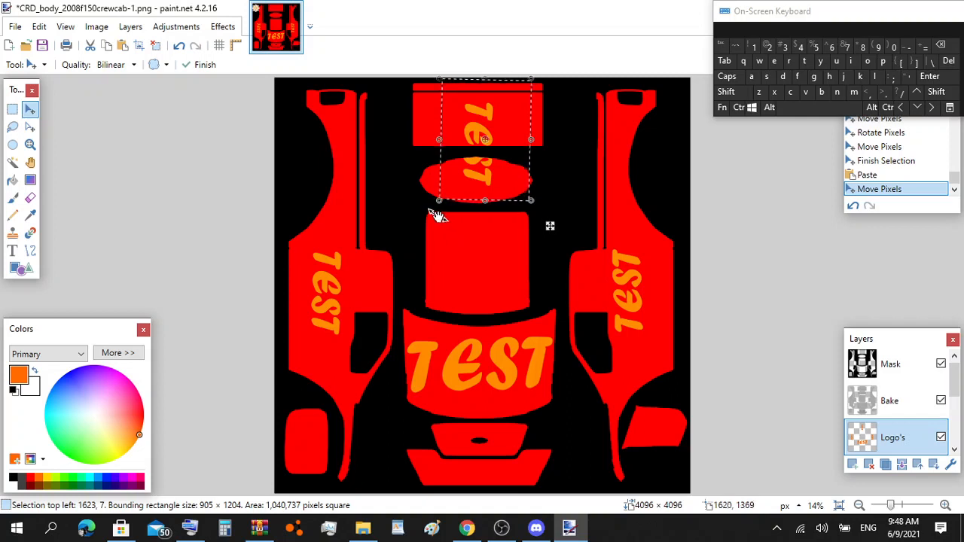
left_click_drag(432, 213, 565, 194)
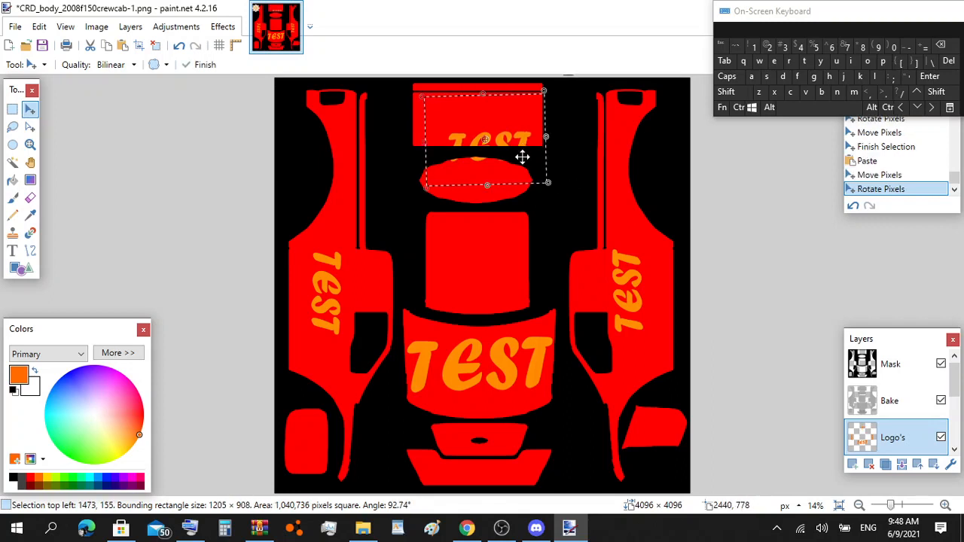
left_click_drag(508, 143, 510, 131)
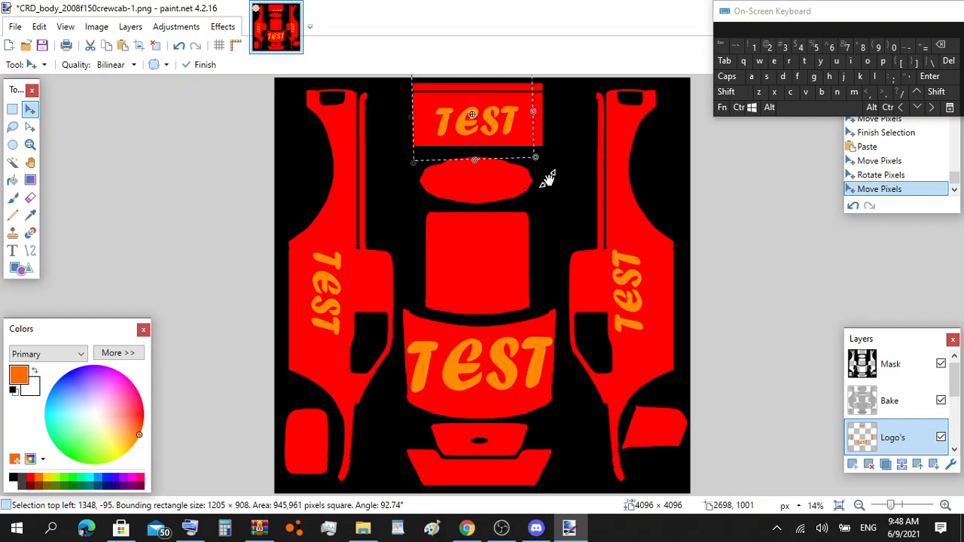
Step: Try the TEST copy upside down on the top centre panel, at an angle of about -91°
left_click_drag(548, 178, 410, 54)
mouse_move(439, 101)
left_mouse_down()
mouse_move(449, 107)
mouse_move(444, 95)
left_mouse_up()
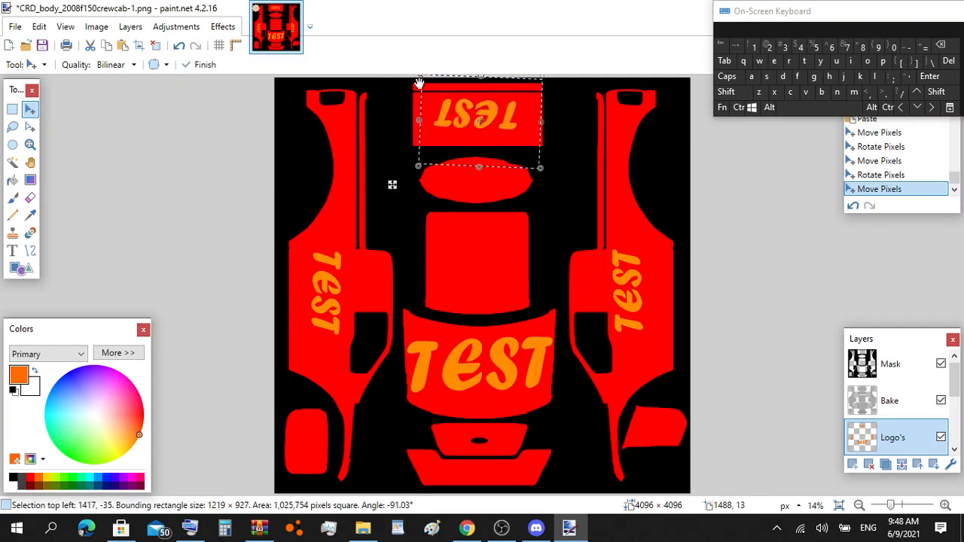
Step: Rotate the top panel's TEST copy back upright to about 92°, centre it on the panel and deselect it
left_click_drag(387, 103, 615, 136)
left_click_drag(512, 140, 510, 131)
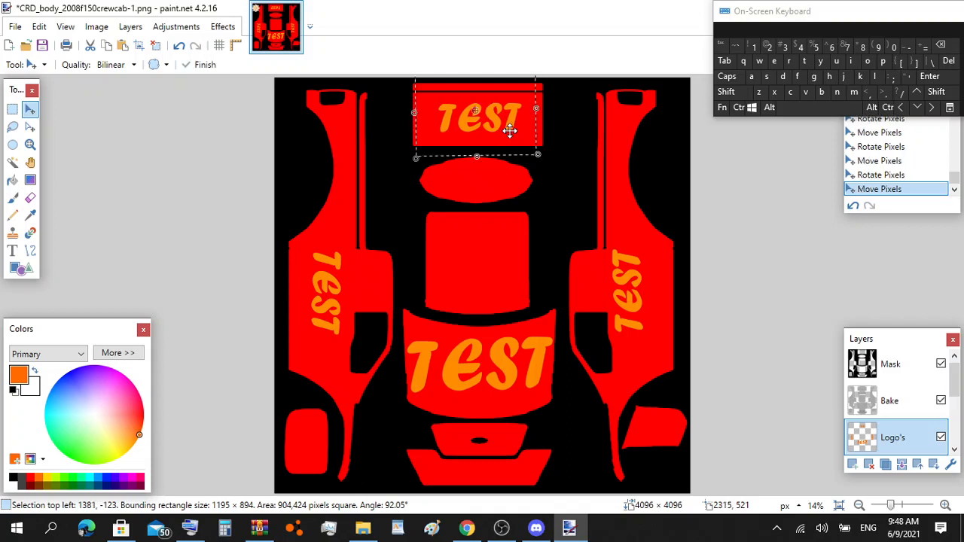
left_click(938, 77)
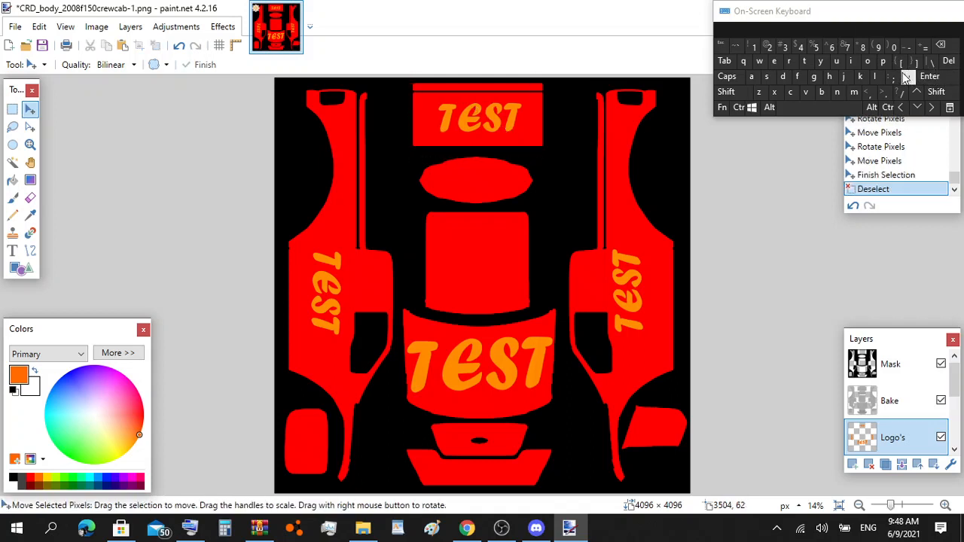
Step: Make the Decals layer active and switch to the Shapes tool
scroll(880, 383, "down", 3)
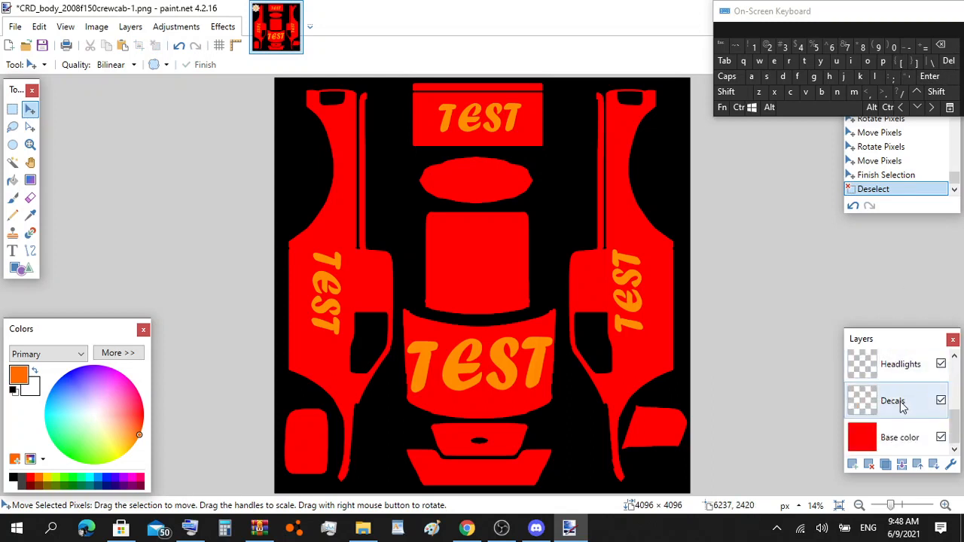
left_click(901, 406)
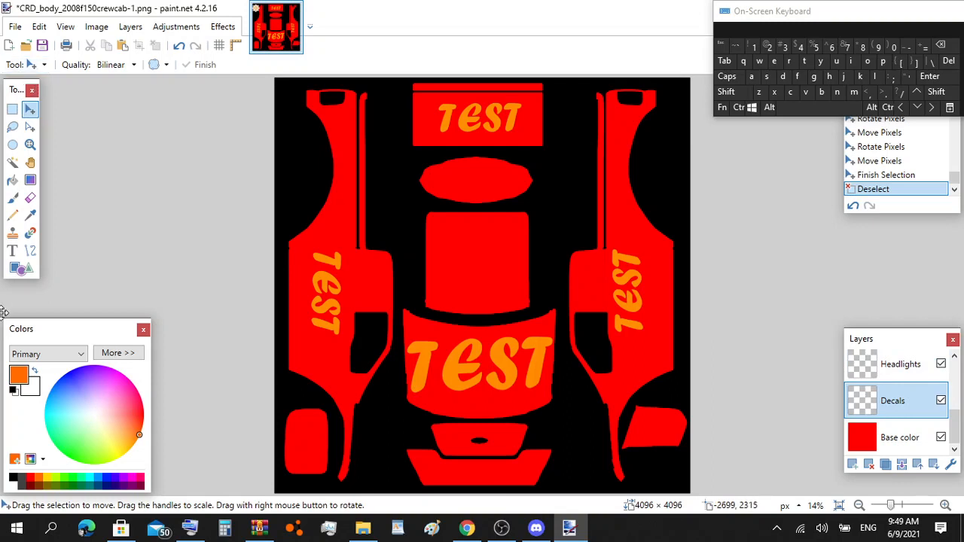
left_click(21, 272)
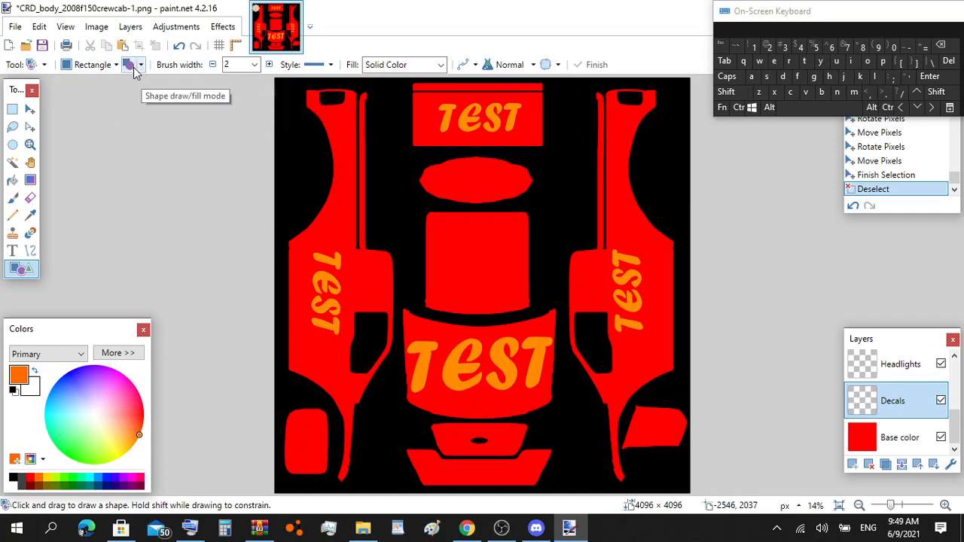
Step: Draw an orange pentagon arrow about 606 × 2247 px over the right-hand side panel on the Decals layer
left_click(116, 65)
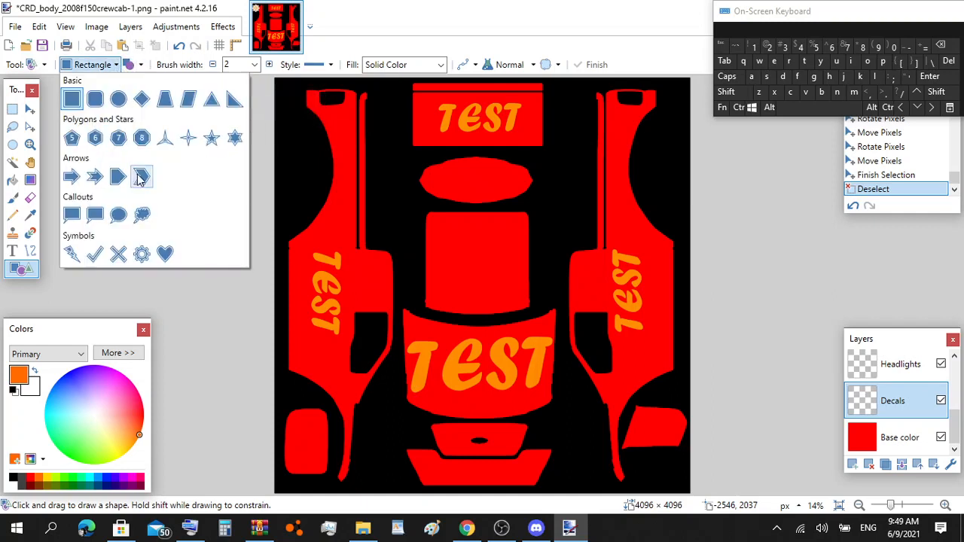
left_click(118, 179)
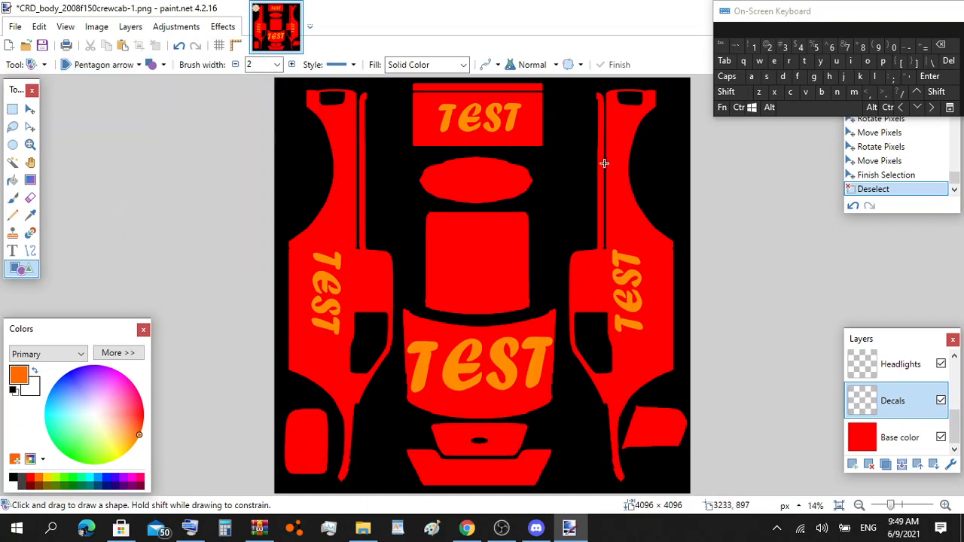
mouse_move(609, 161)
left_mouse_down()
mouse_move(627, 292)
mouse_move(671, 385)
left_mouse_up()
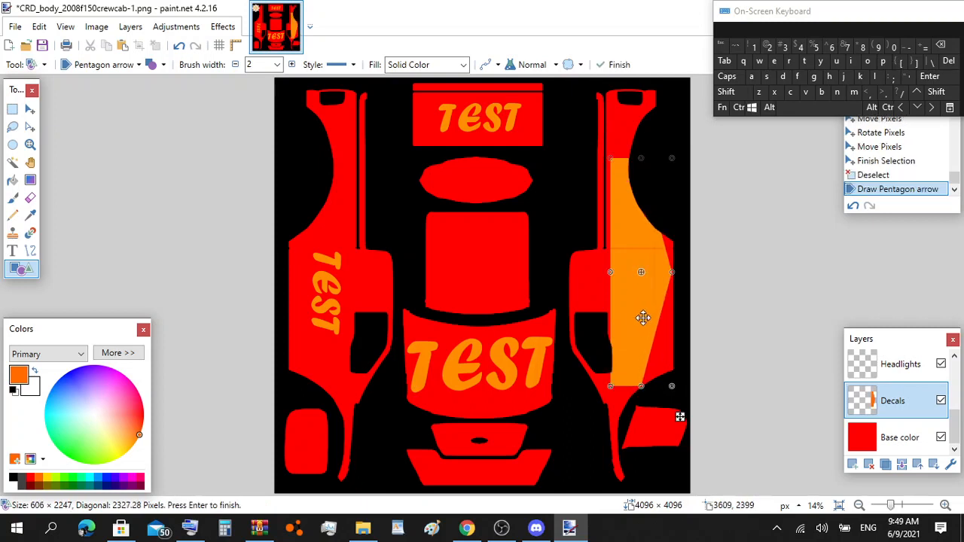
Step: Change the primary color to yellow and shift the pentagon arrow slightly toward the inner edge of the right-hand side panel
left_click(47, 480)
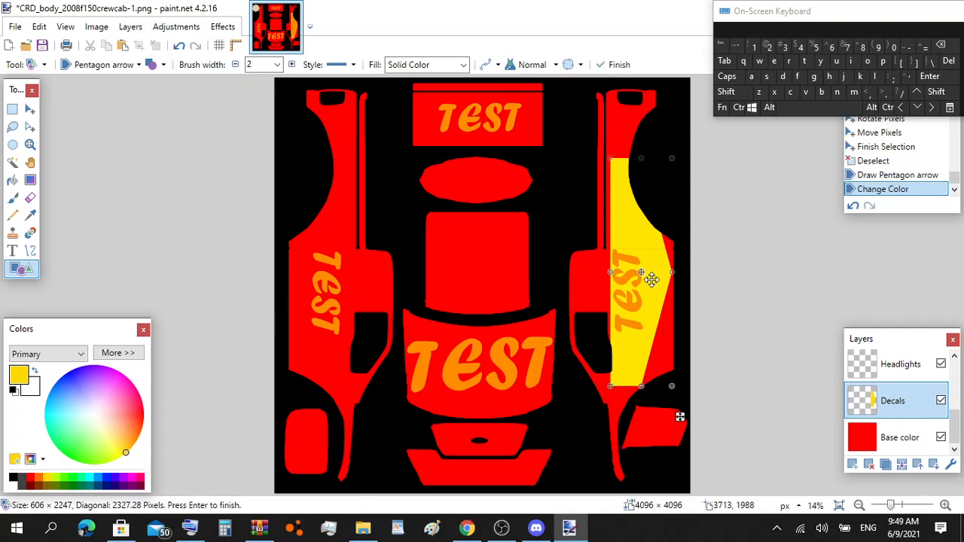
left_click_drag(637, 282, 624, 285)
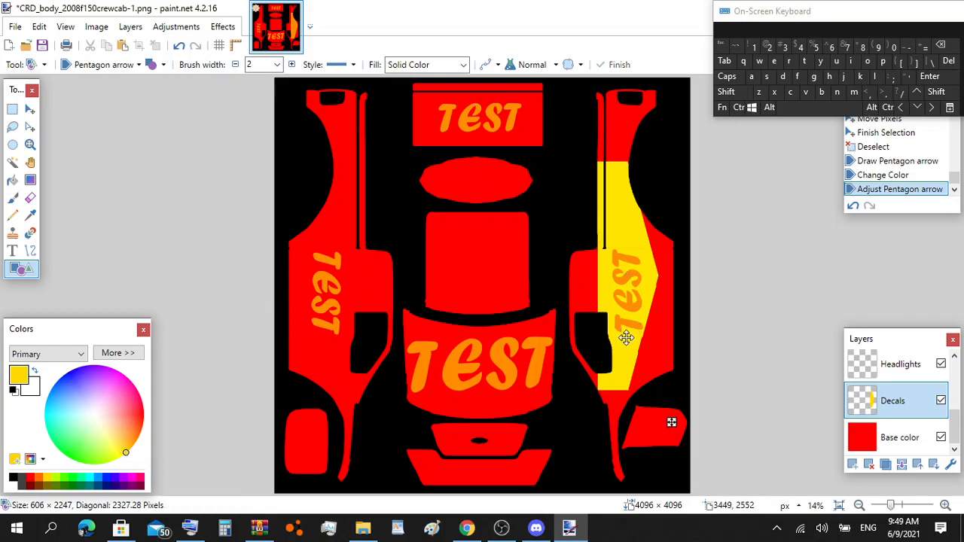
key("Return")
left_click_drag(628, 337, 623, 333)
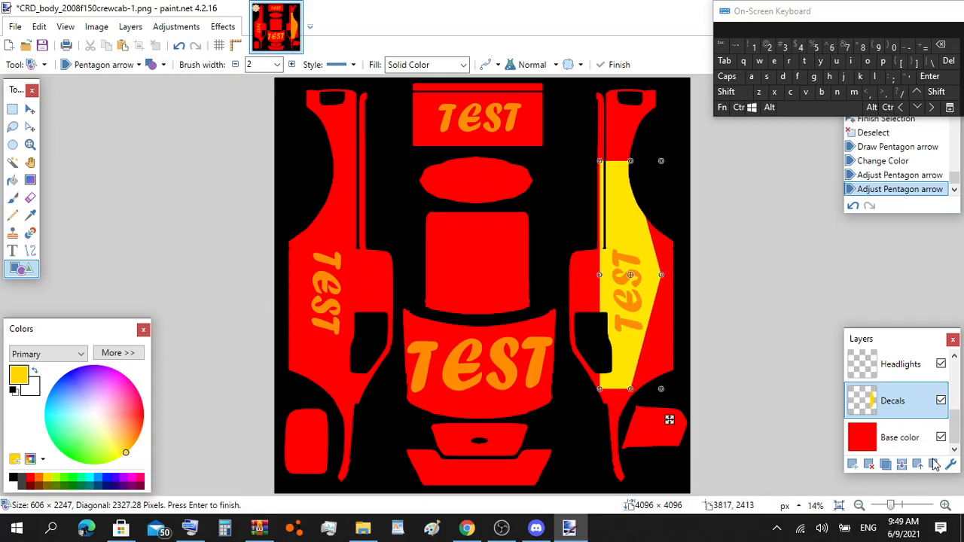
Step: Move the Decals layer above the Logo's layer, and return it to its place between Headlights and Base color
scroll(876, 415, "up", 3)
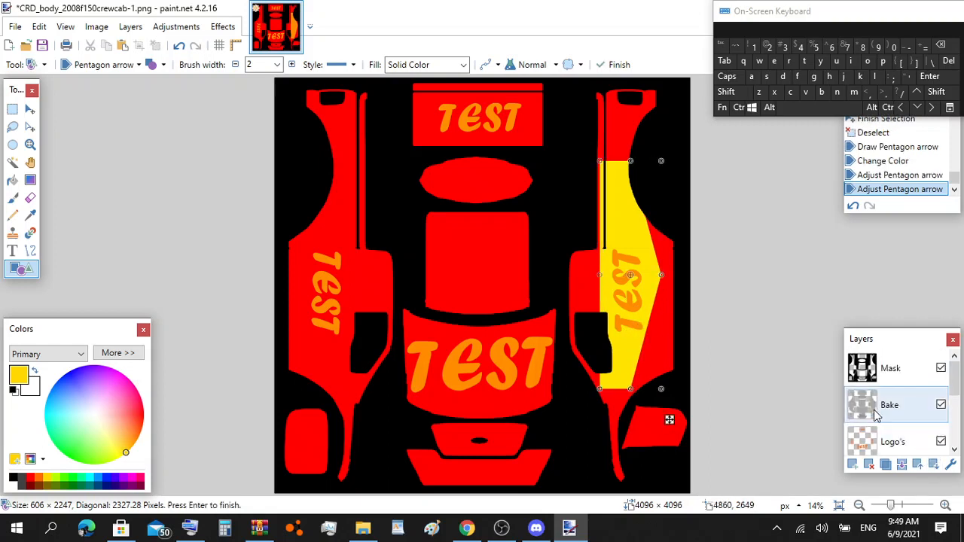
scroll(889, 441, "down", 3)
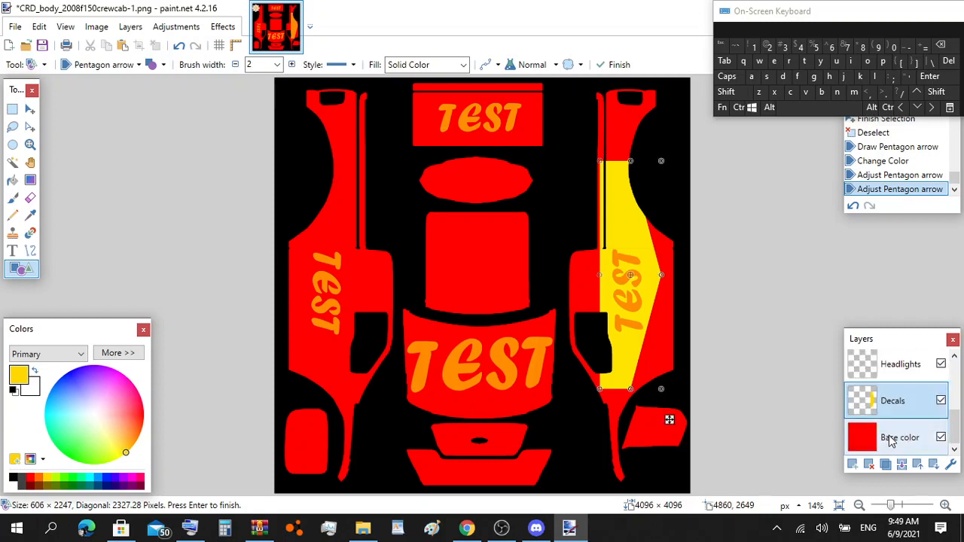
scroll(889, 441, "up", 3)
scroll(889, 441, "down", 2)
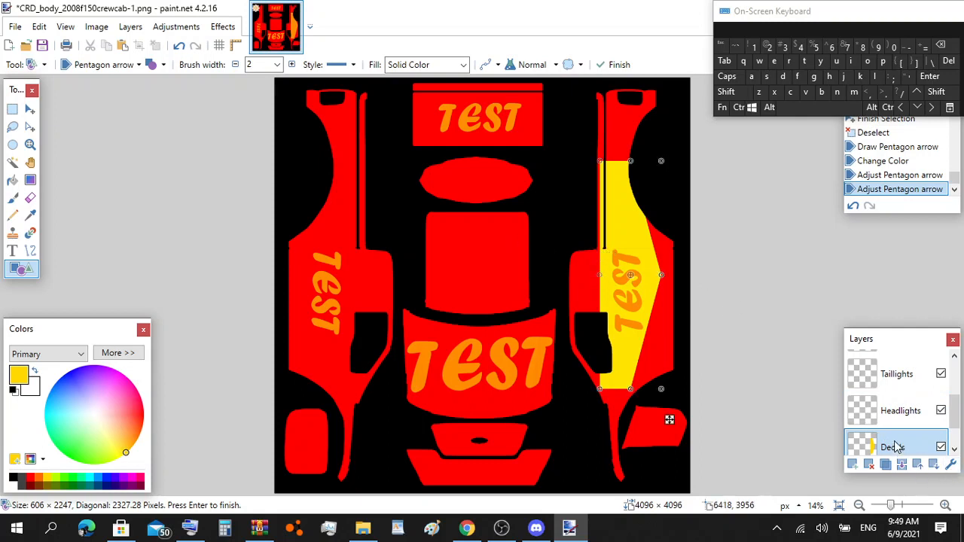
left_click_drag(894, 447, 904, 351)
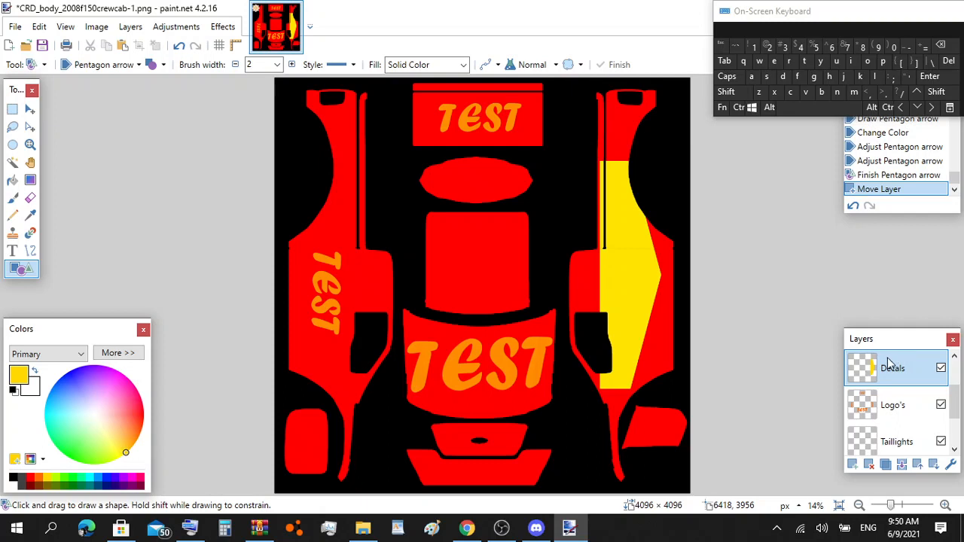
left_click_drag(894, 368, 886, 403)
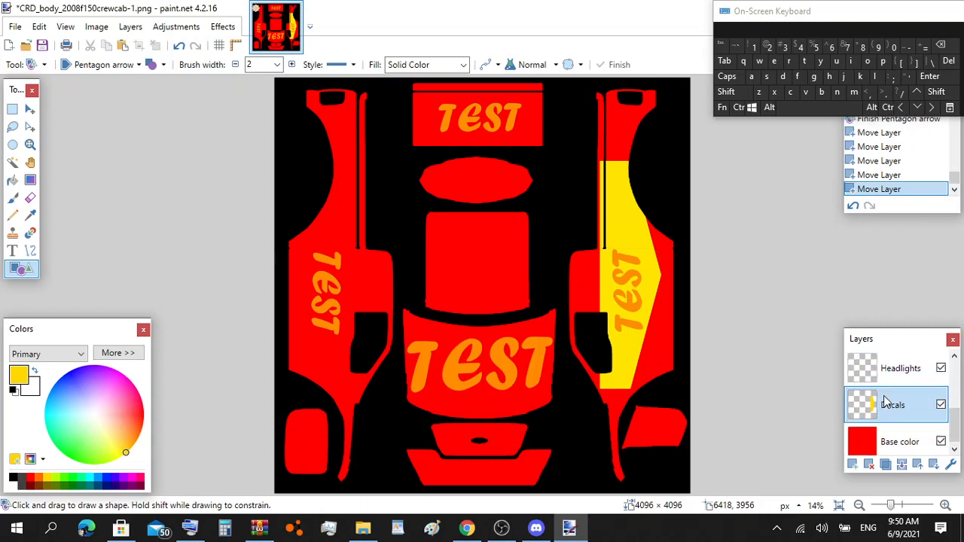
Step: Undo the layer moves and the pentagon arrow's adjustments, recoloring and drawing
left_click(181, 46)
left_click(180, 46)
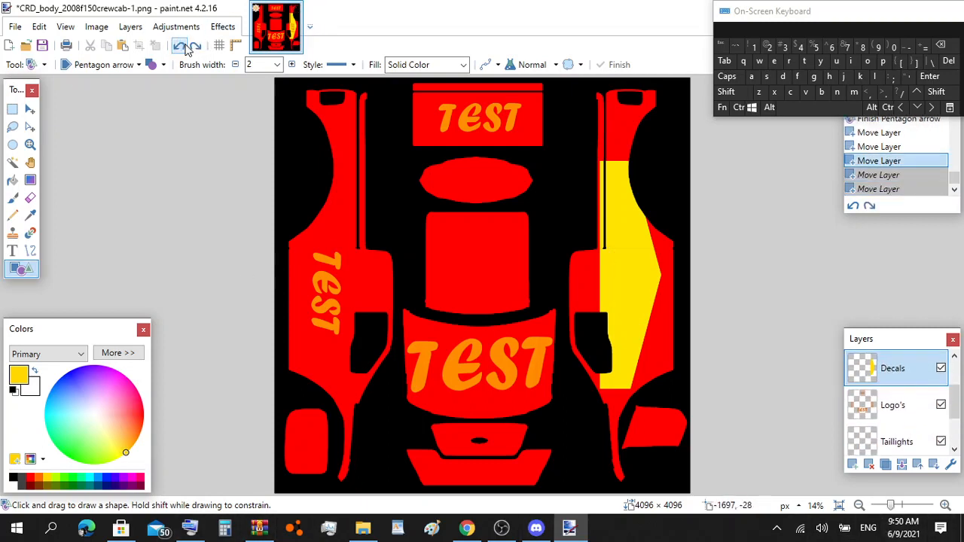
left_click(181, 46)
left_click(181, 46)
left_click(181, 46)
left_click(181, 46)
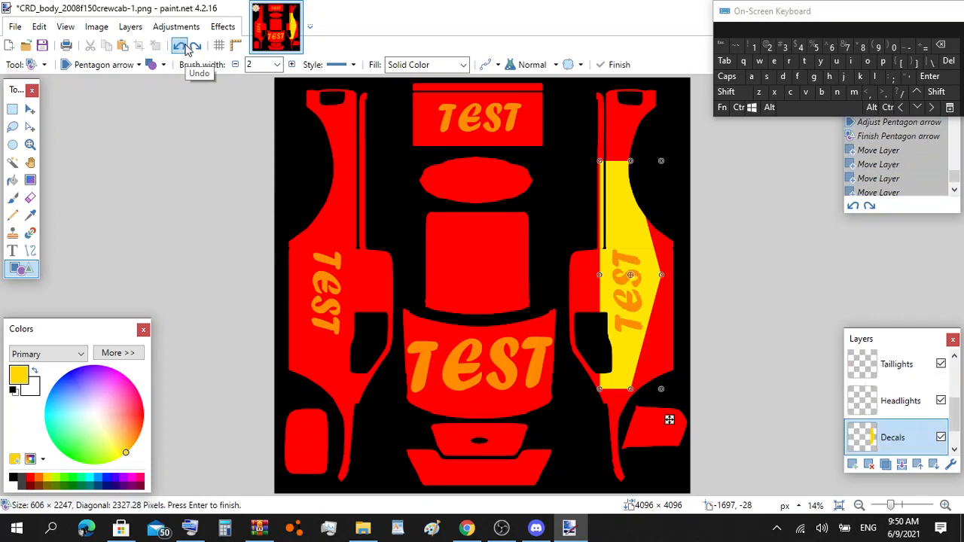
left_click(180, 46)
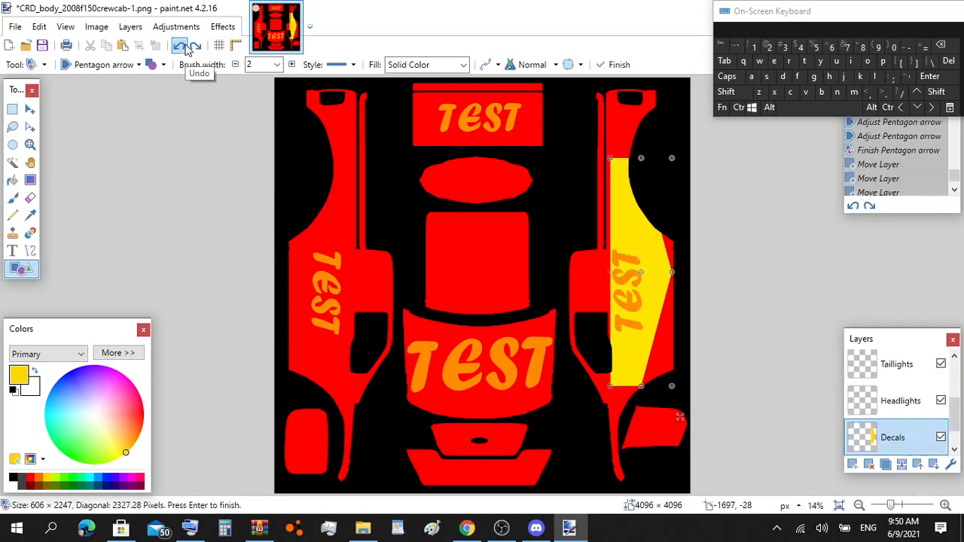
left_click(180, 46)
left_click(181, 46)
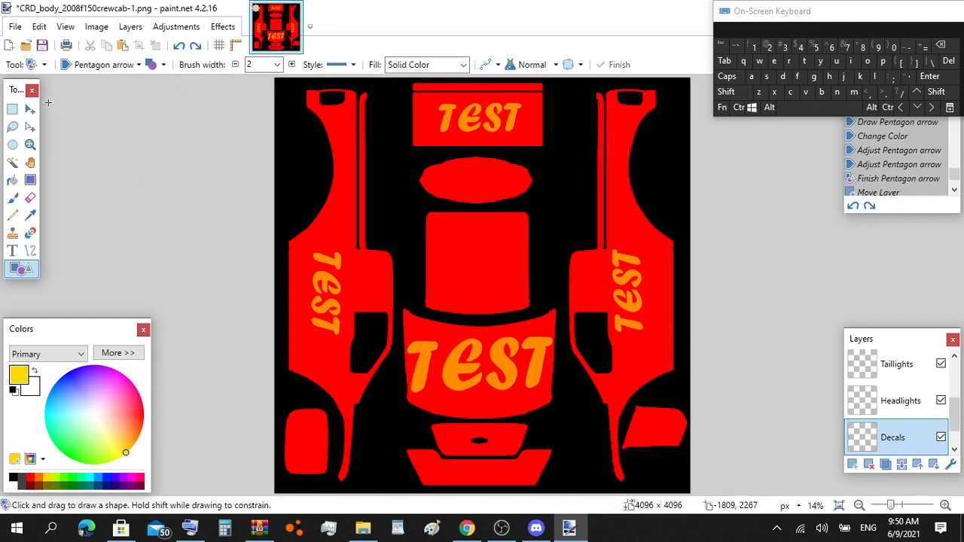
Step: Draw two overlapping yellow lightning bolts across the hood on the Decals layer, the second about 1121 × 1093 px
left_click(126, 67)
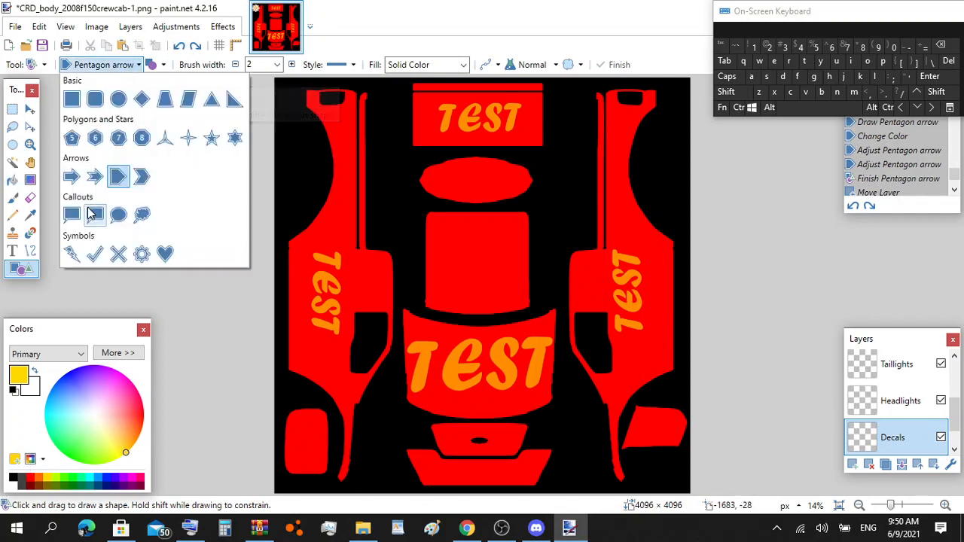
left_click(71, 254)
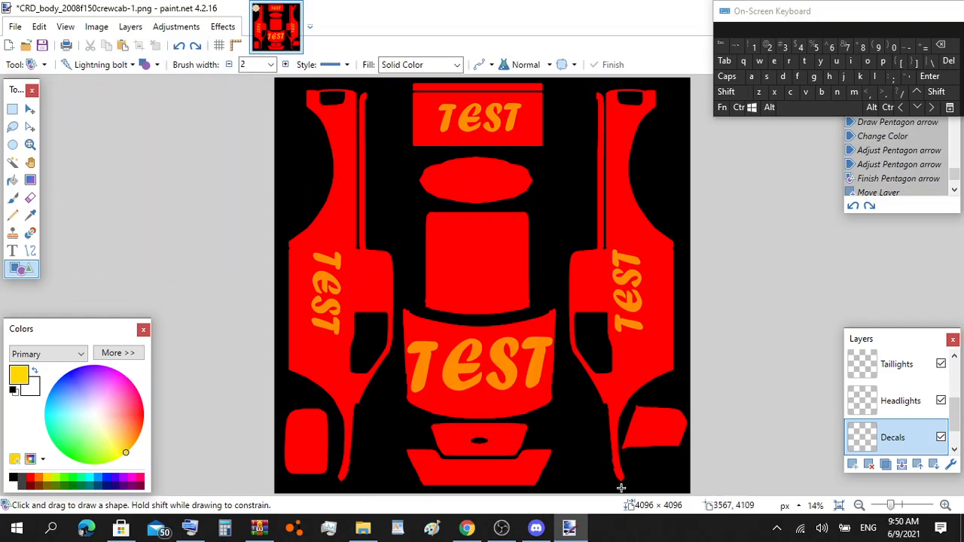
left_click_drag(406, 319, 547, 432)
left_click(929, 73)
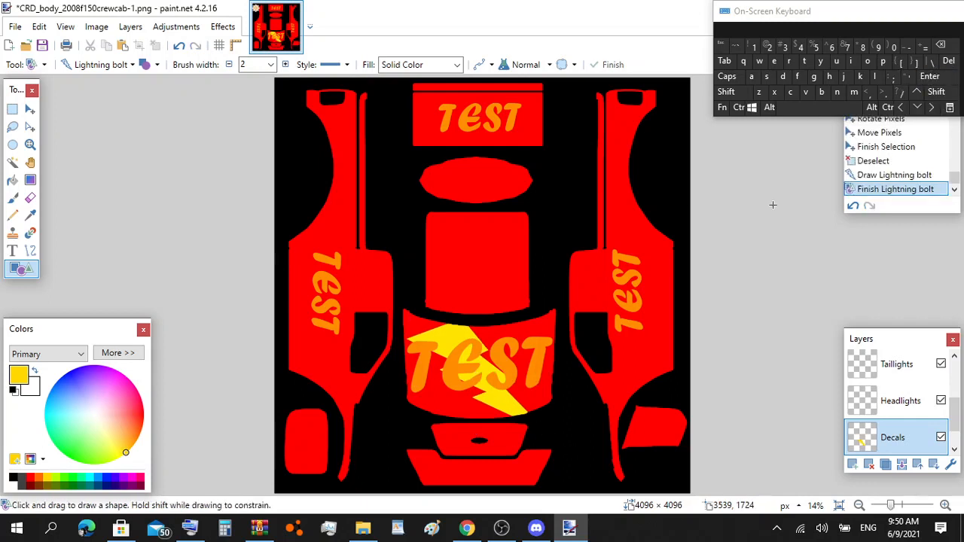
mouse_move(544, 314)
left_mouse_down()
mouse_move(466, 371)
mouse_move(431, 424)
left_mouse_up()
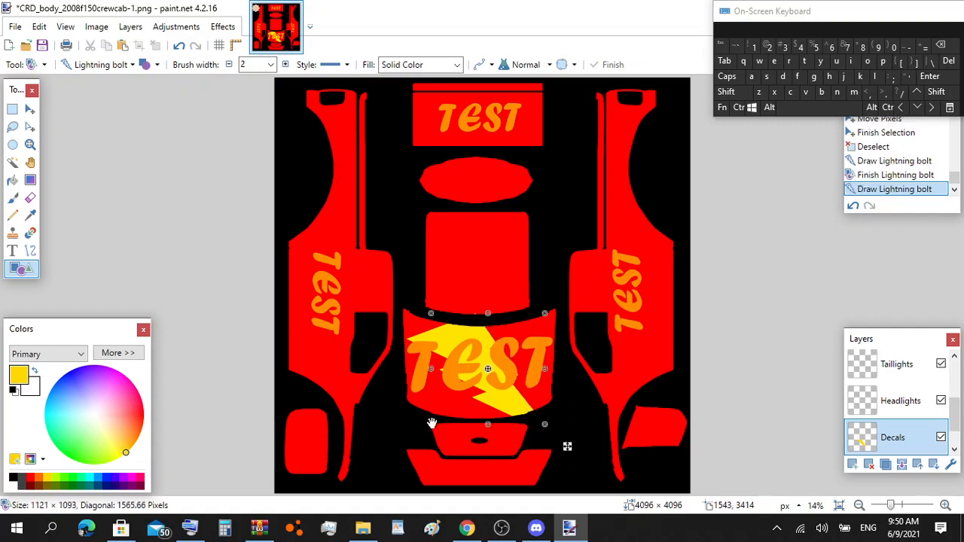
Step: Try rotating the second hood lightning bolt to about 75° and shifting it sideways, and undo both adjustments
mouse_move(448, 299)
left_mouse_down()
mouse_move(492, 279)
mouse_move(561, 297)
left_mouse_up()
left_click_drag(503, 406, 557, 390)
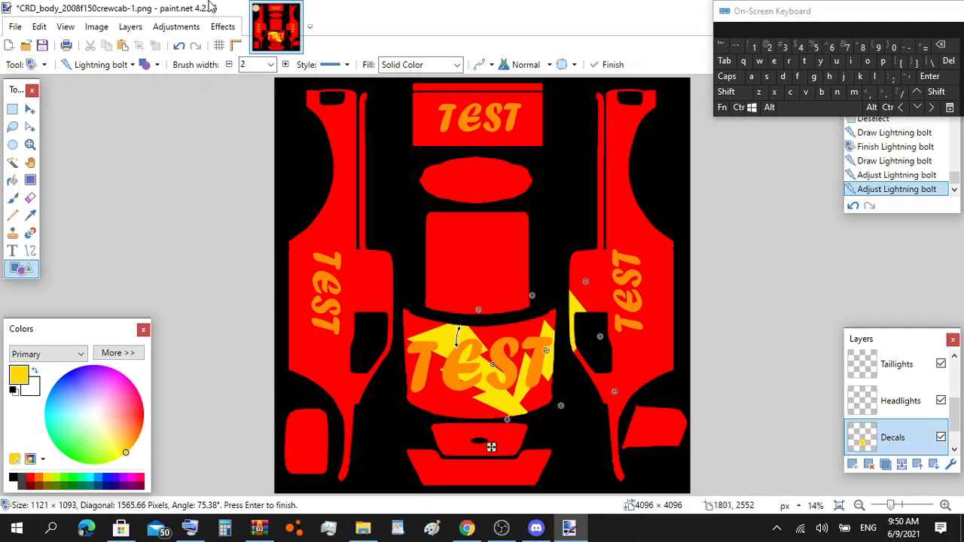
left_click(177, 46)
left_click(178, 46)
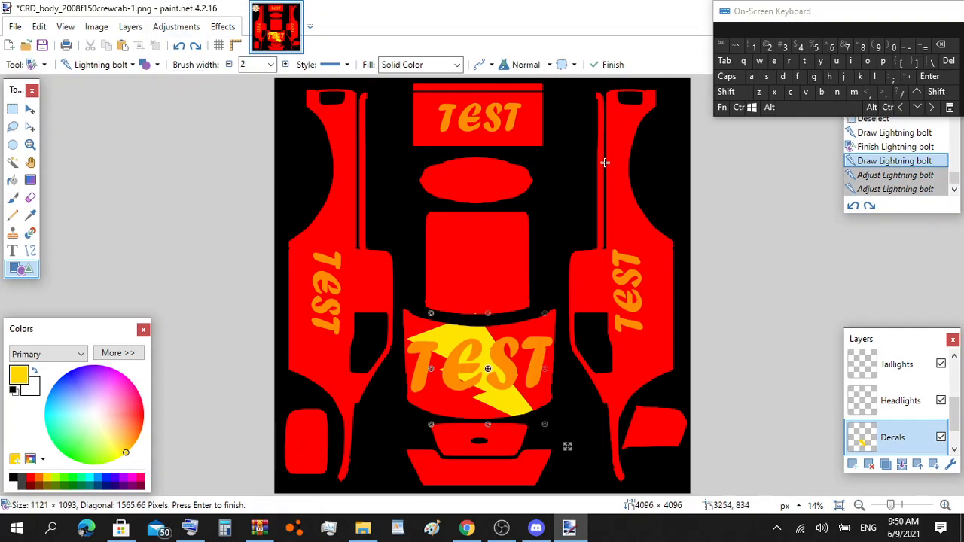
Step: Draw a tall yellow lightning bolt about 780 × 2143 px behind the TEST logo on the right-hand side panel
left_click(587, 282)
mouse_move(672, 386)
left_mouse_down()
mouse_move(616, 205)
mouse_move(595, 170)
left_mouse_up()
left_click_drag(659, 341, 631, 335)
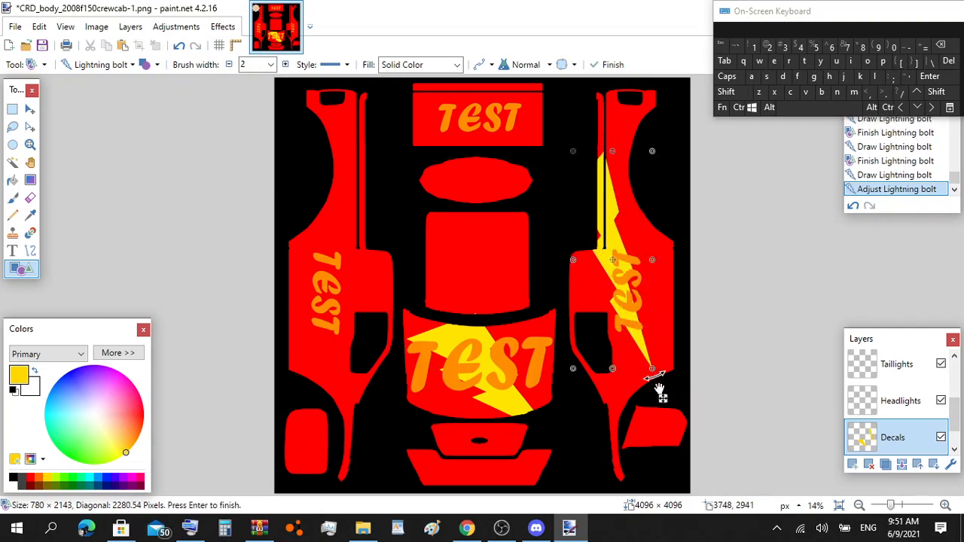
Step: Enlarge the side panel's lightning bolt to about 1017 × 2461 px and finish the shape
left_click(688, 440)
left_click_drag(688, 440, 680, 432)
left_click_drag(629, 185, 569, 156)
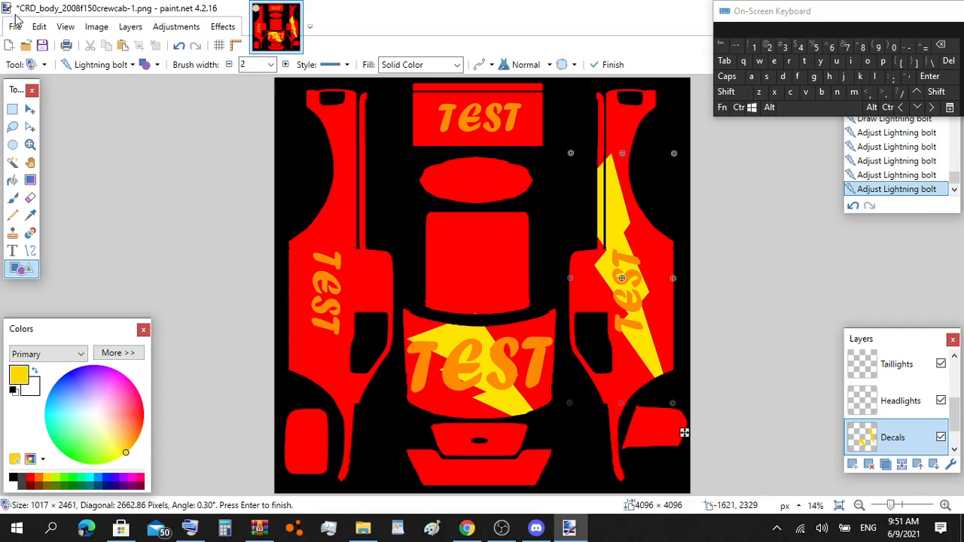
left_click(30, 111)
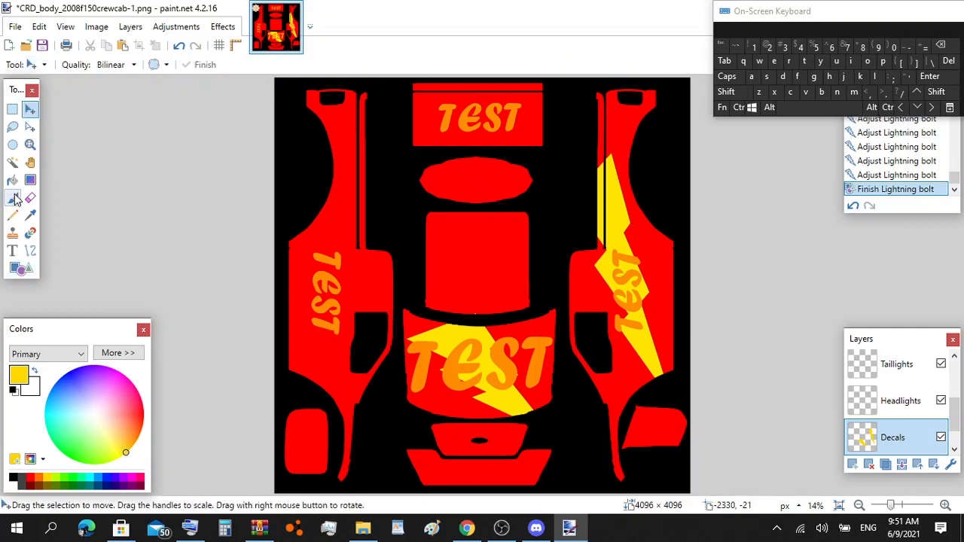
Step: Select the yellow lightning bolt on the right-hand side panel with the Magic Wand and paste a copy of it on the Decals layer
left_click(17, 163)
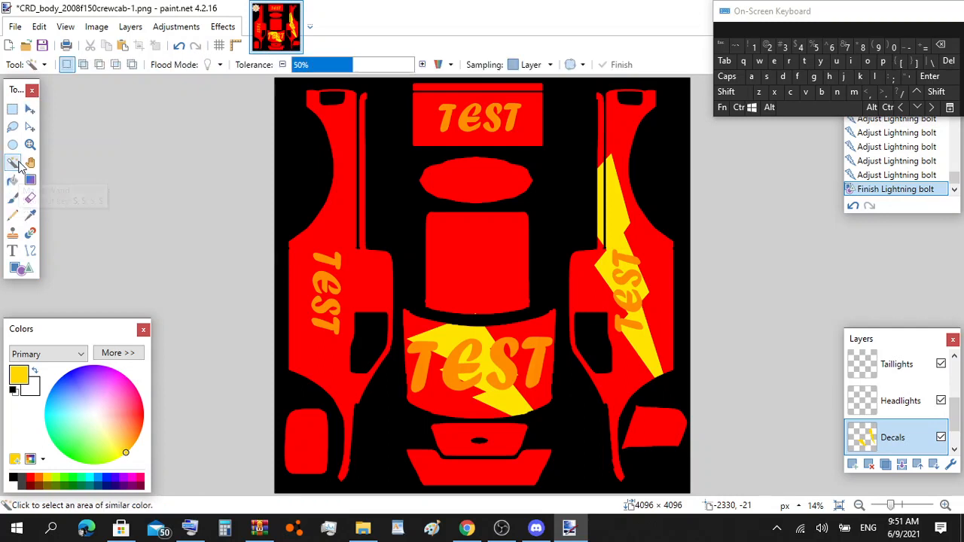
left_click(617, 215)
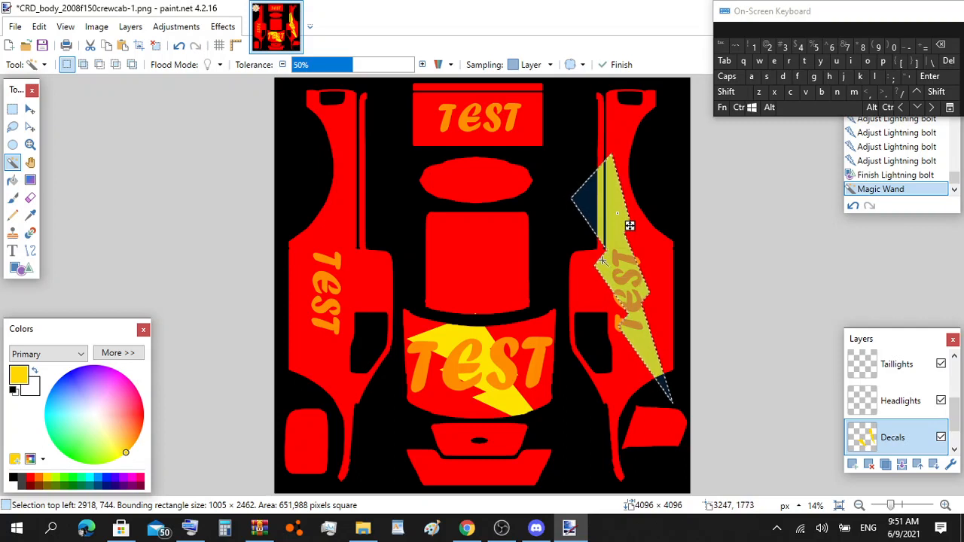
left_click(29, 113)
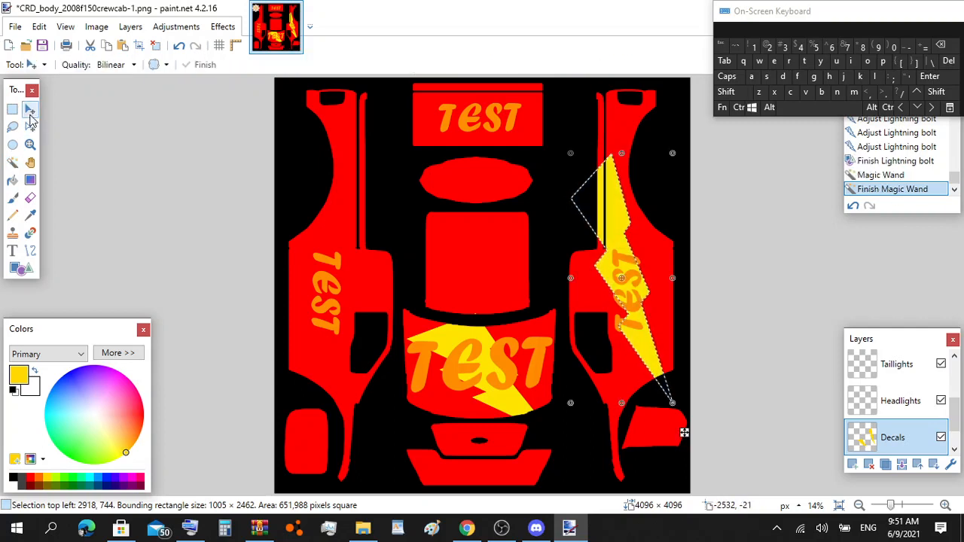
left_click(738, 107)
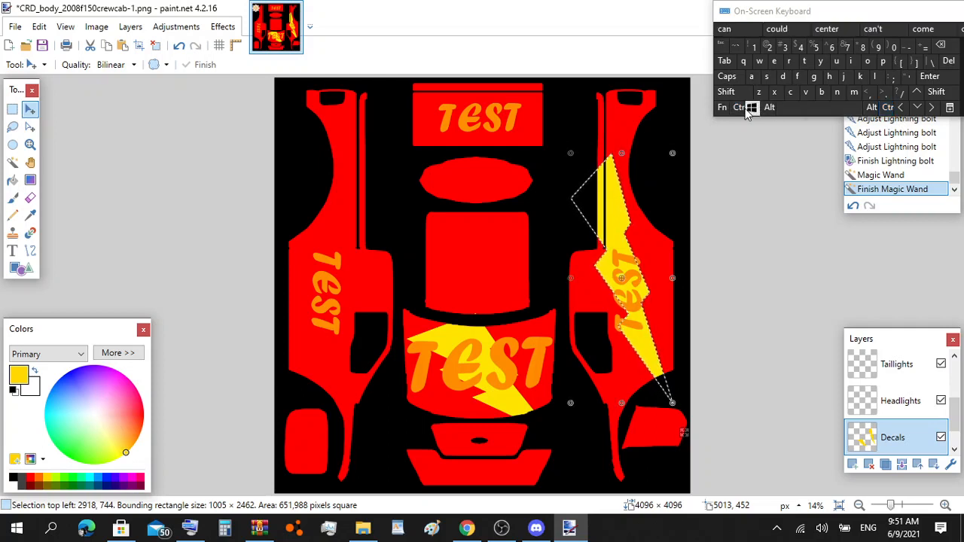
left_click(806, 92)
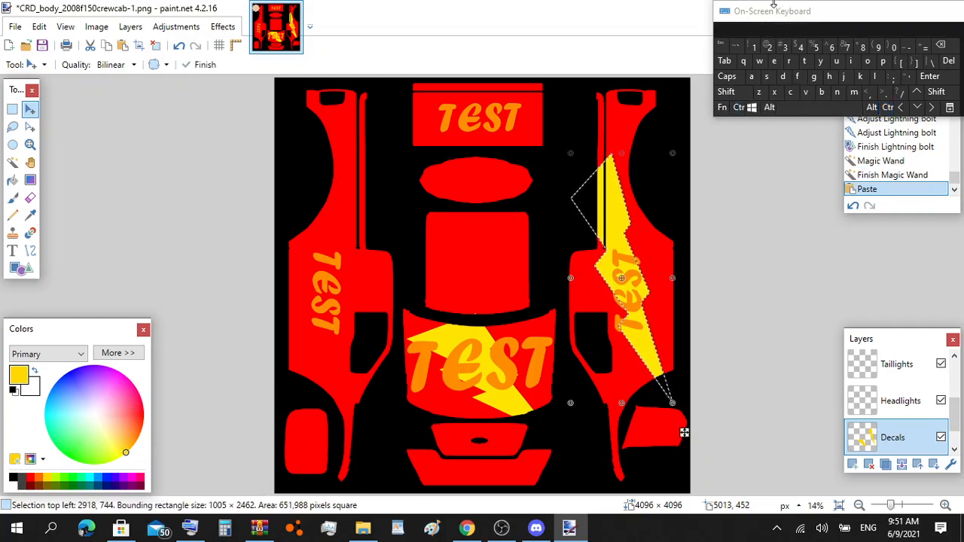
Step: Move the pasted lightning bolt behind the TEST logo on the left-hand side panel and rotate it to about -41°
left_click_drag(545, 179, 351, 209)
left_click_drag(323, 123, 426, 151)
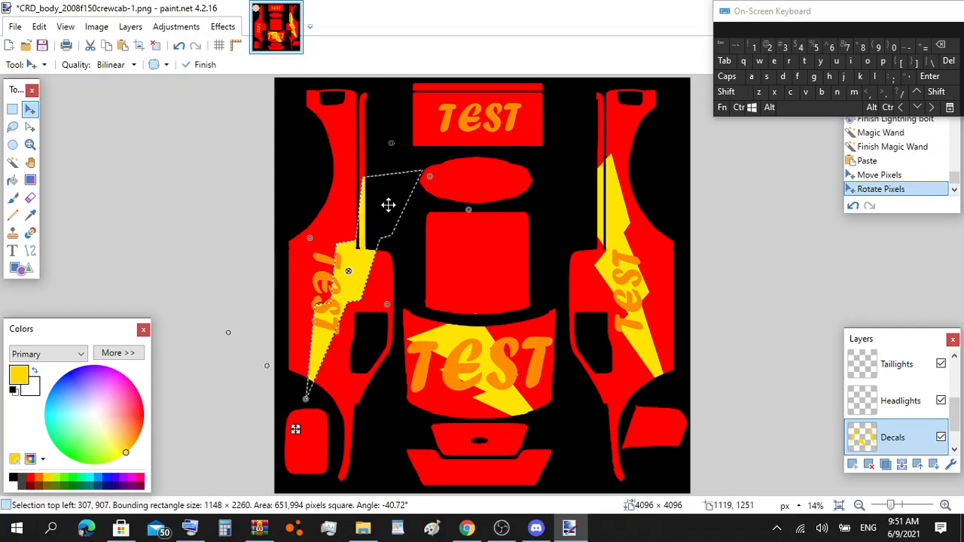
left_click_drag(371, 202, 366, 188)
left_click_drag(366, 188, 371, 201)
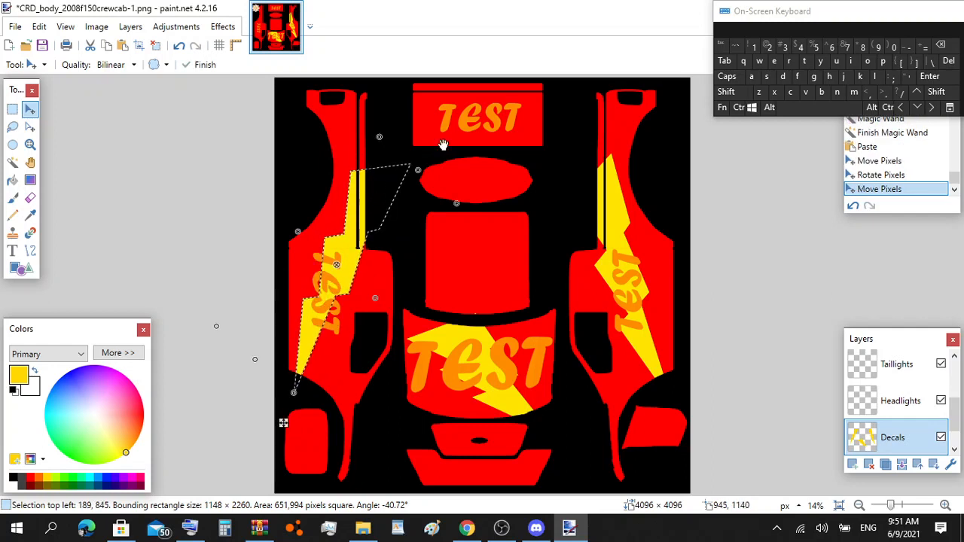
Step: Deselect the repositioned side bolt and draw a yellow lightning bolt about 766 × 627 pixels on the central panel above the hood
left_click(935, 92)
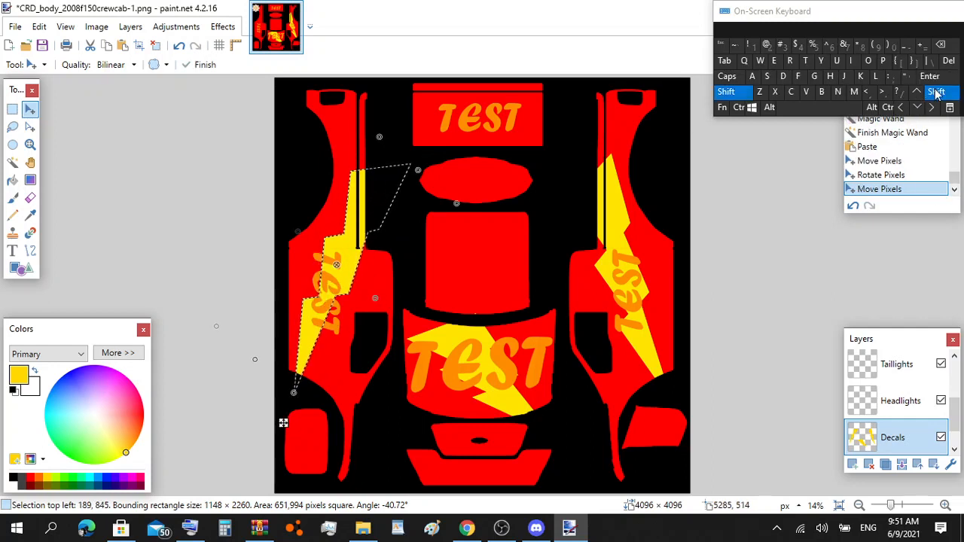
left_click(929, 78)
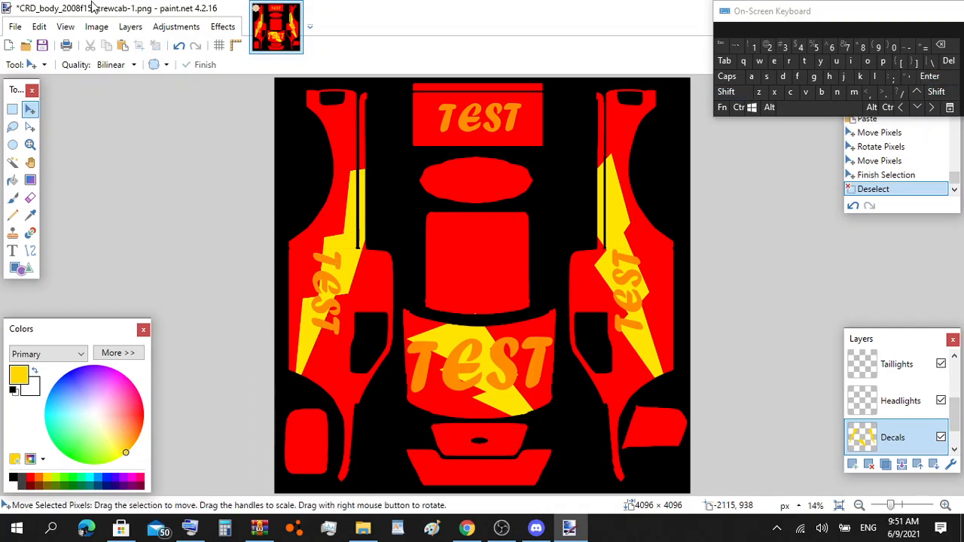
left_click(21, 269)
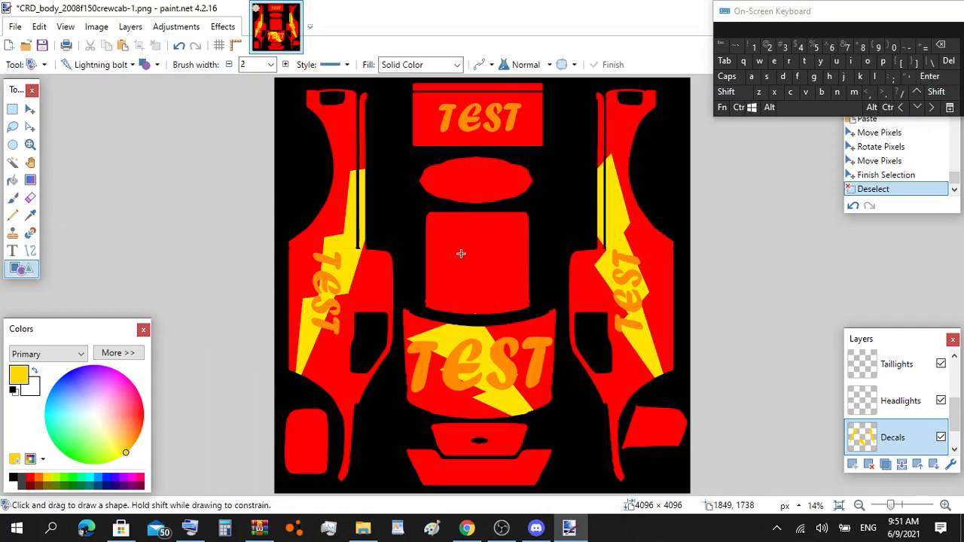
mouse_move(441, 233)
left_mouse_down()
mouse_move(486, 284)
mouse_move(517, 297)
left_mouse_up()
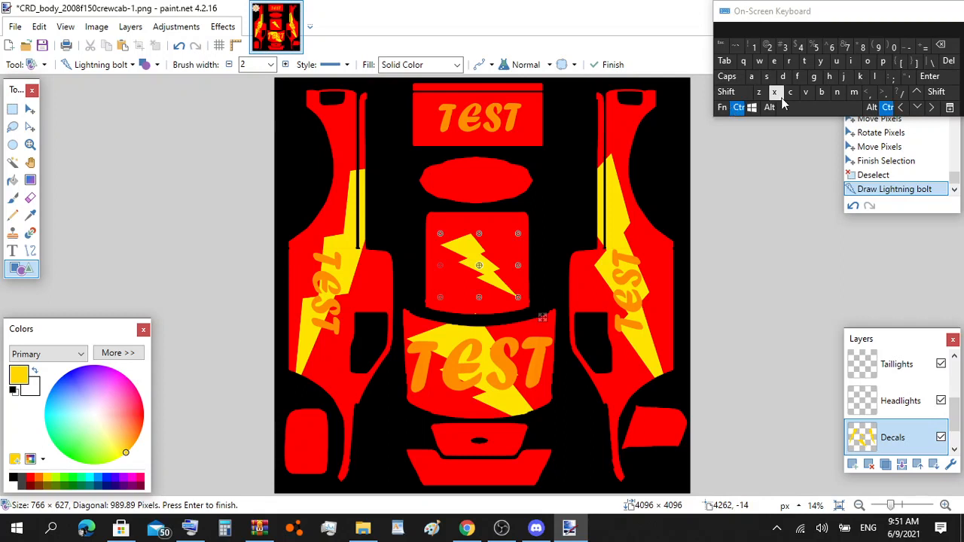
left_click(735, 107)
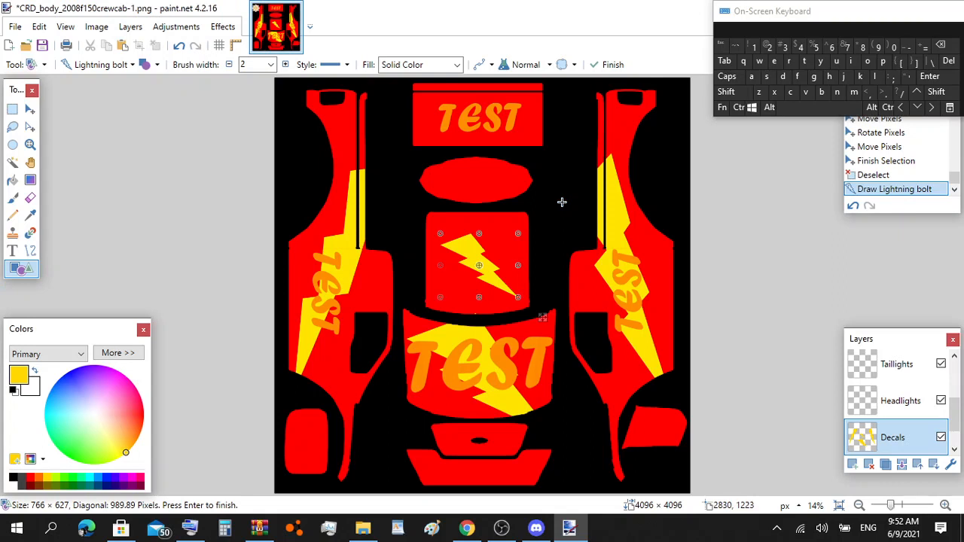
left_click(735, 111)
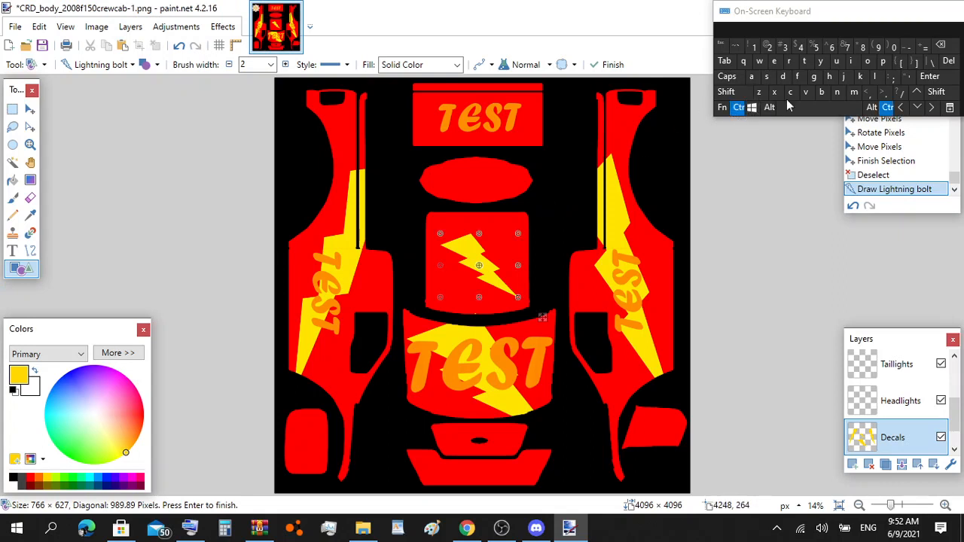
left_click(806, 93)
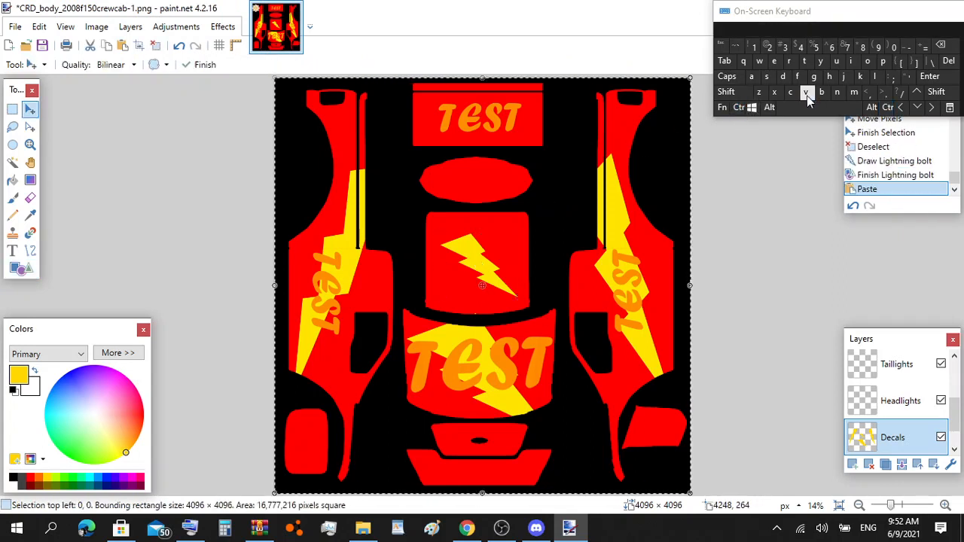
mouse_move(465, 157)
left_mouse_down()
mouse_move(507, 161)
mouse_move(477, 157)
left_mouse_up()
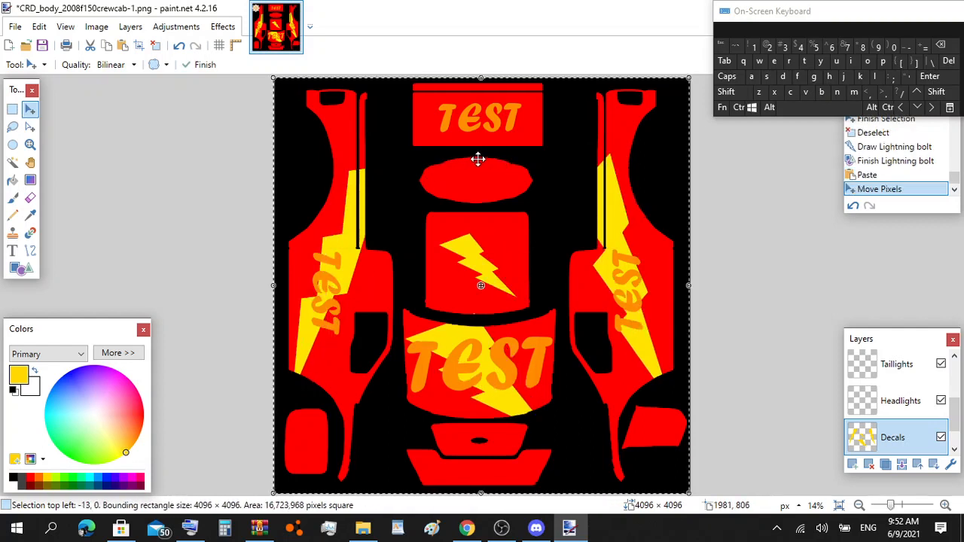
left_click(179, 46)
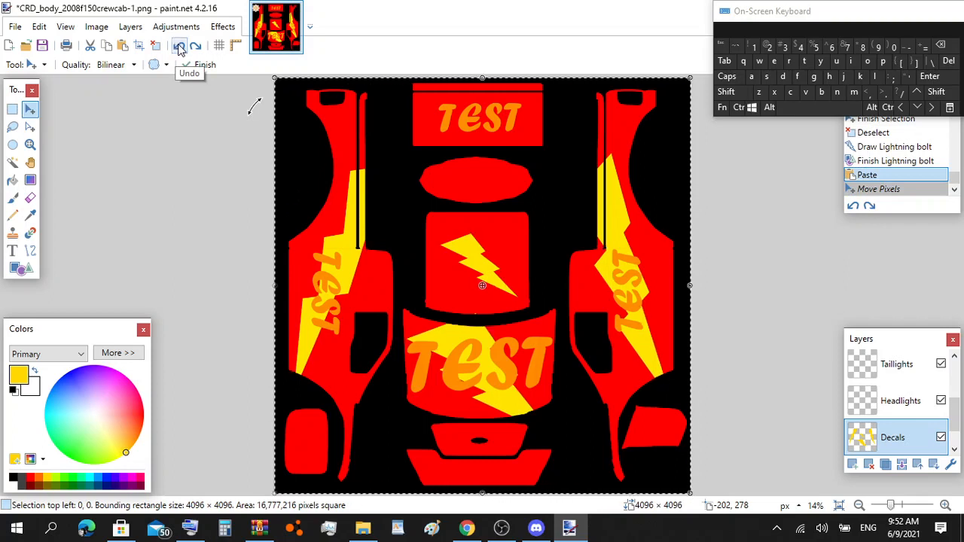
left_click(179, 47)
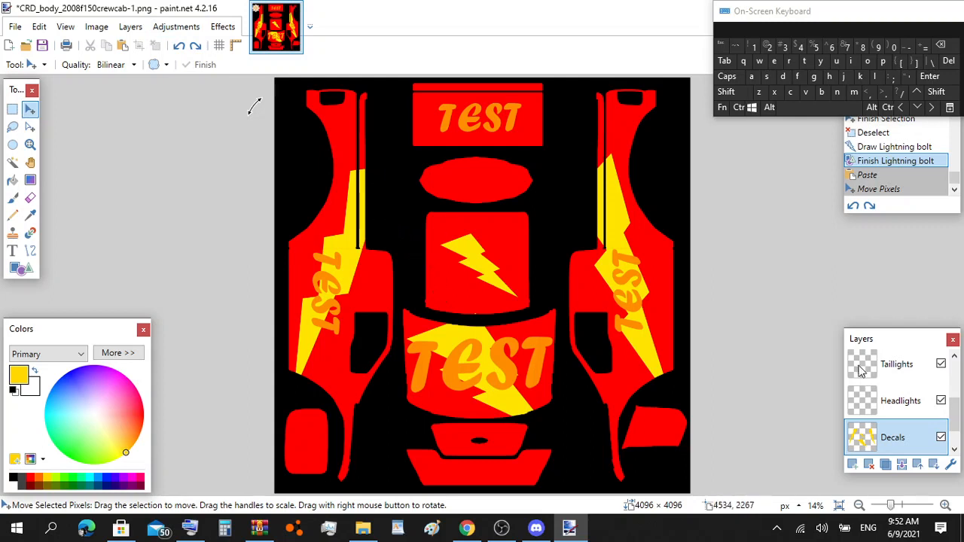
Step: Make Headlights the active layer
left_click(902, 404)
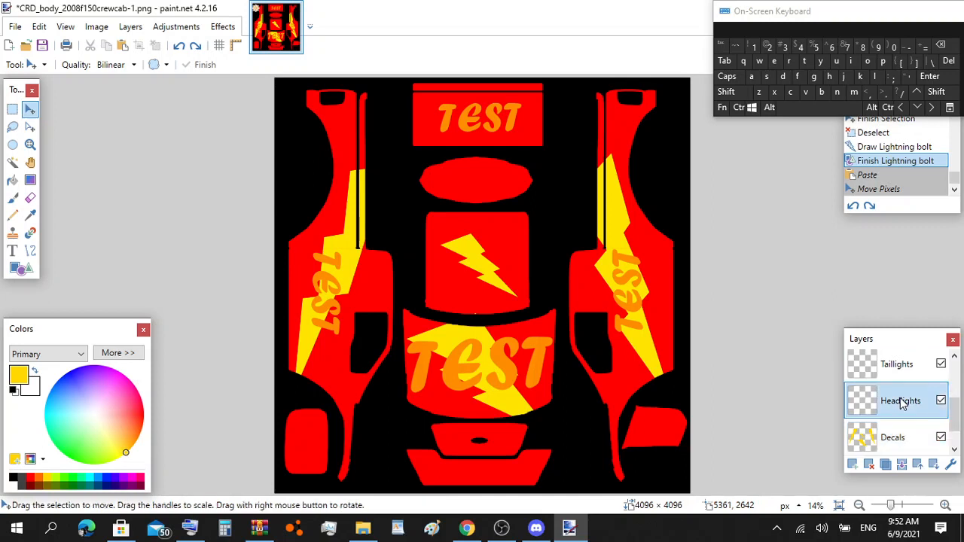
left_click(885, 377)
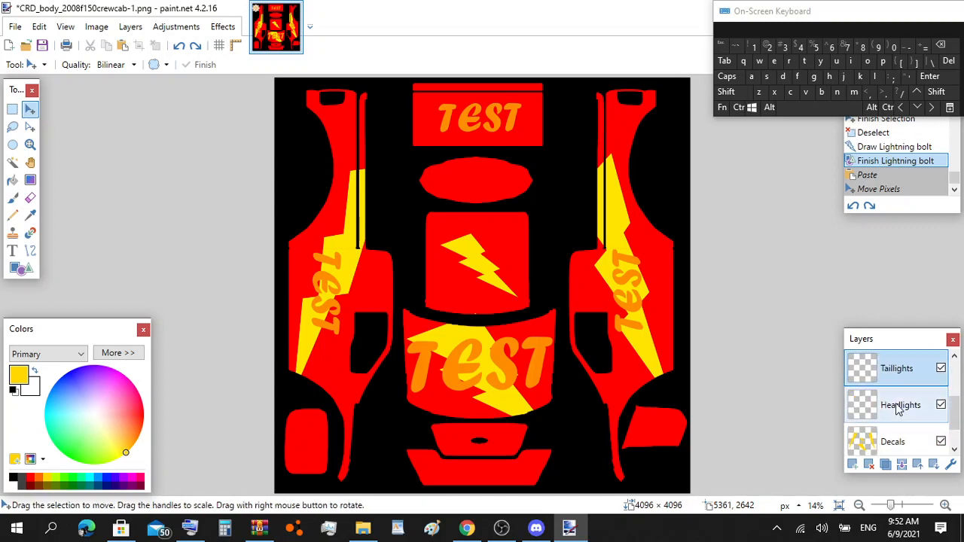
left_click(897, 409)
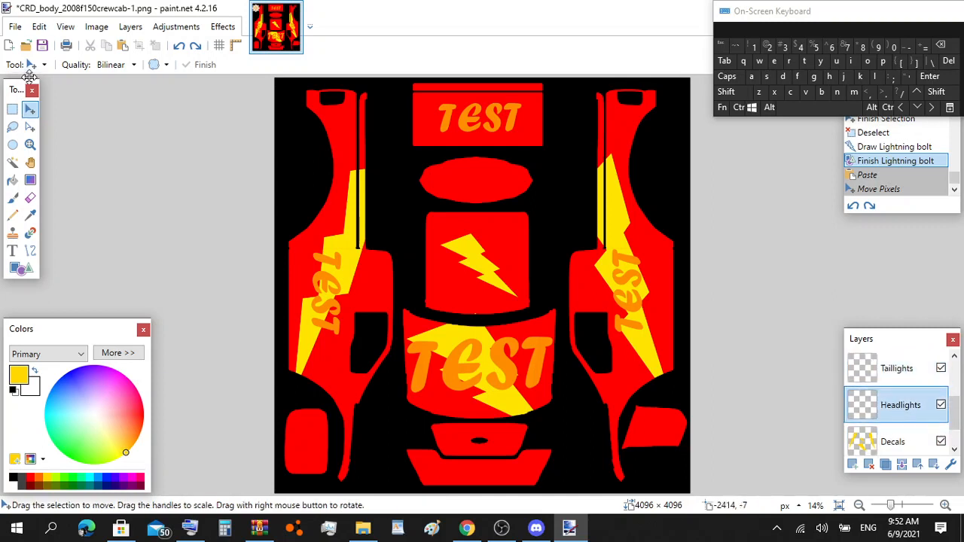
Step: Open the recently used file Skin_Disney_XD.pdn
left_click(15, 27)
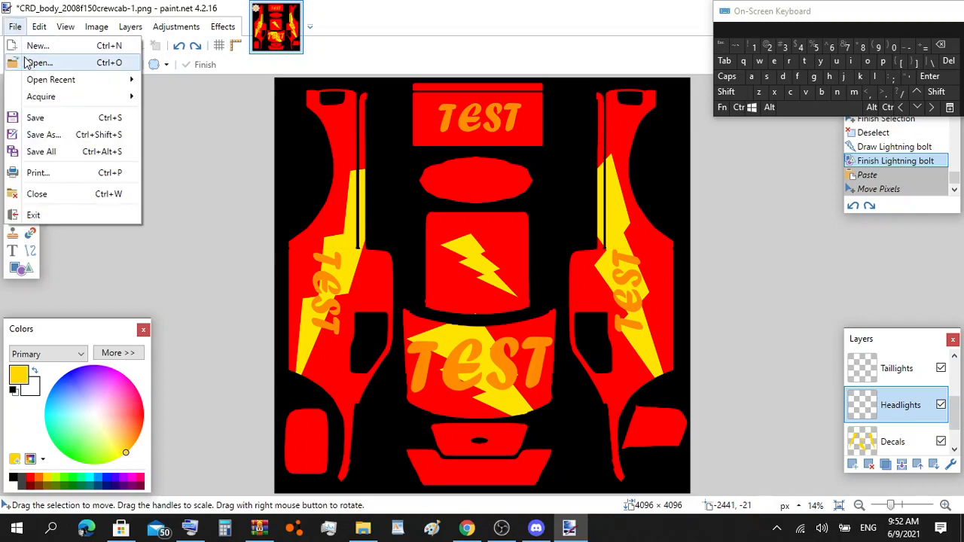
left_click(11, 28)
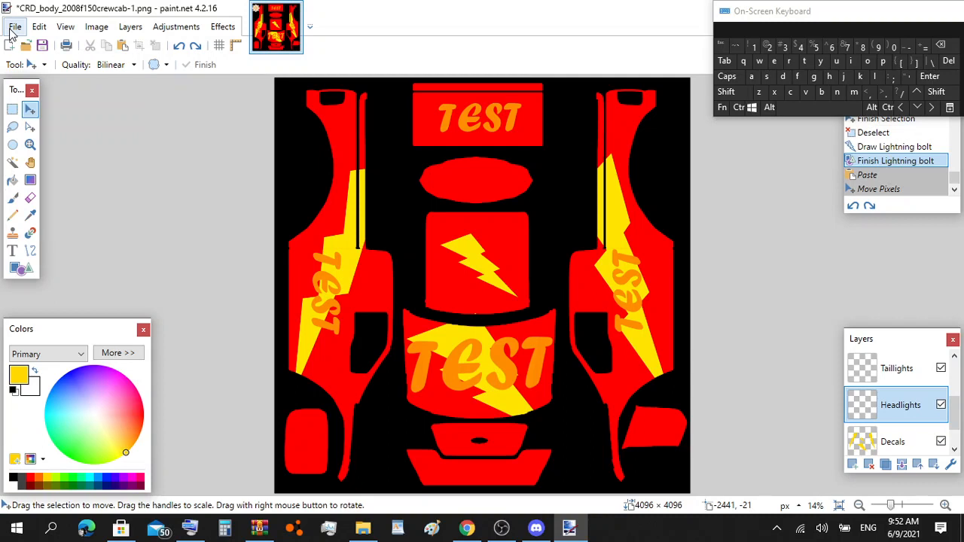
left_click(13, 28)
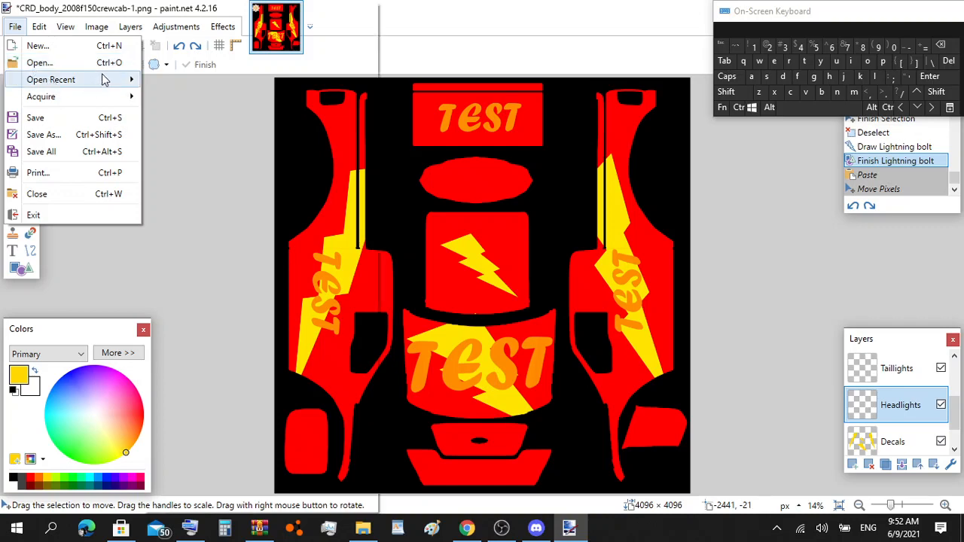
mouse_move(110, 78)
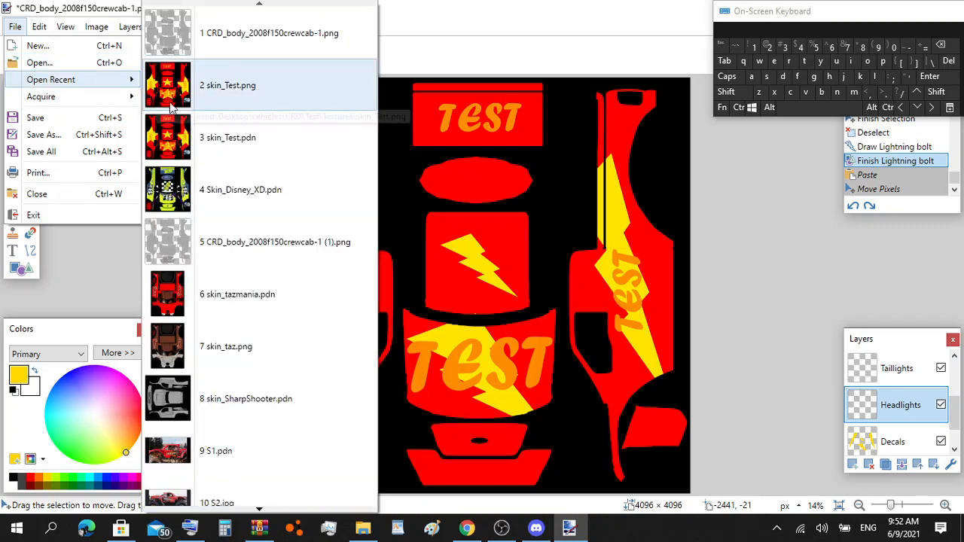
left_click(161, 182)
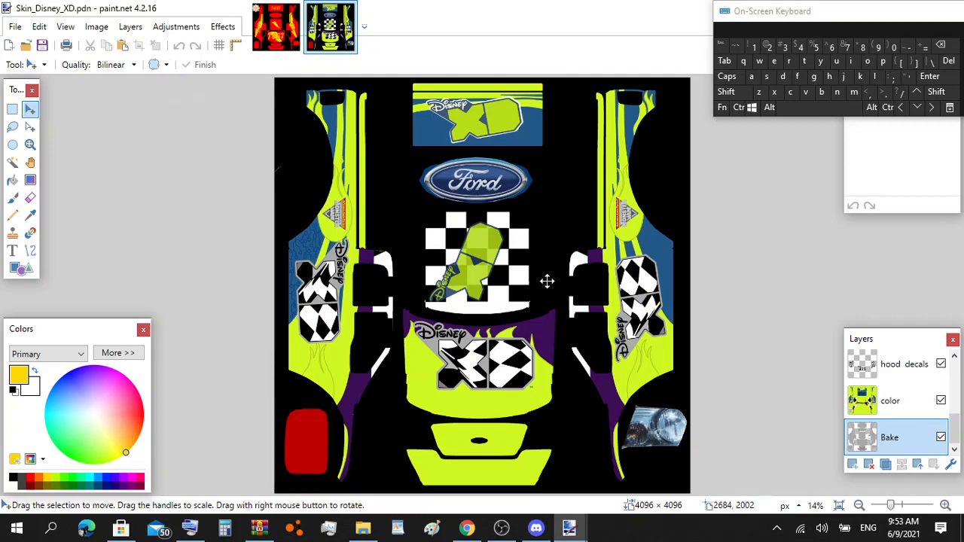
Step: Look through the layers of Skin_Disney_XD.pdn, including its headlights layer, and close the file
scroll(903, 442, "up", 5)
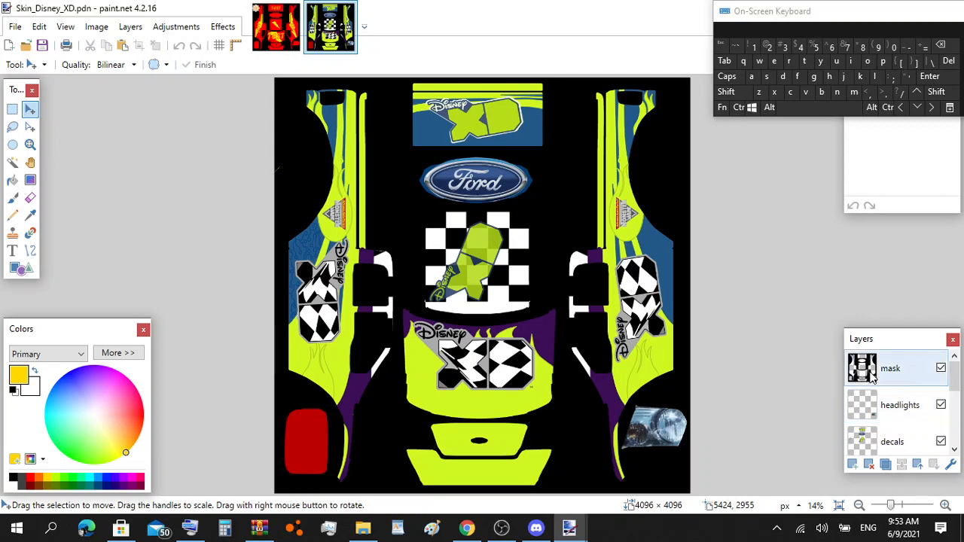
left_click(907, 398)
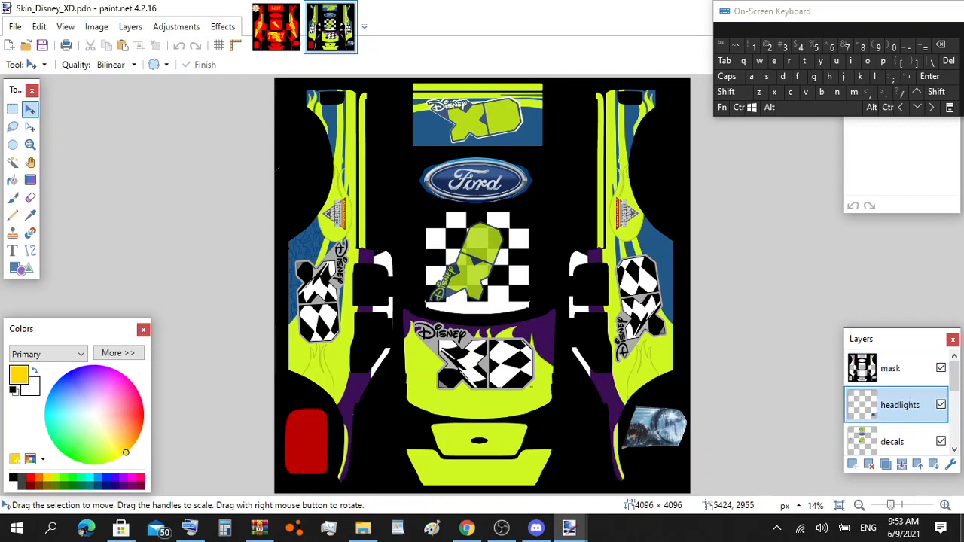
left_click(945, 505)
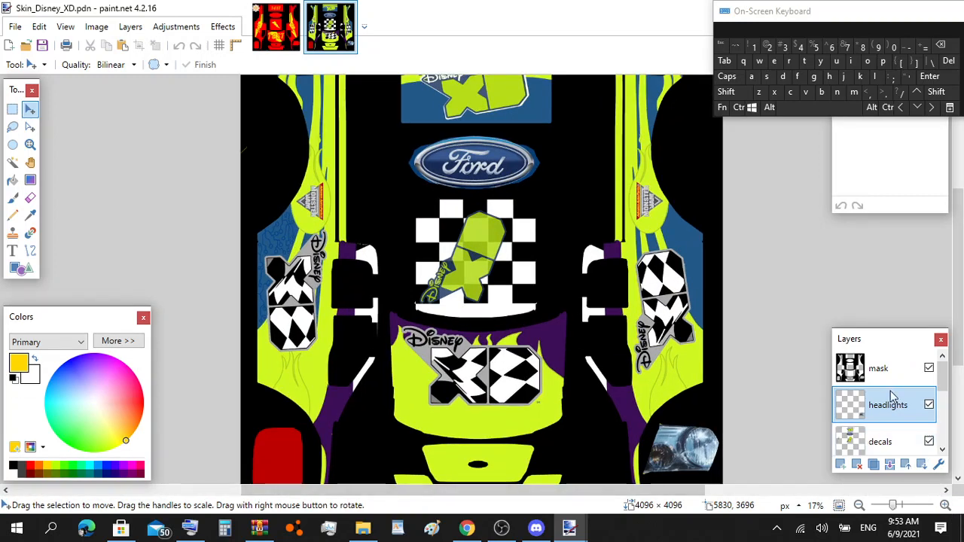
scroll(883, 430, "down", 3)
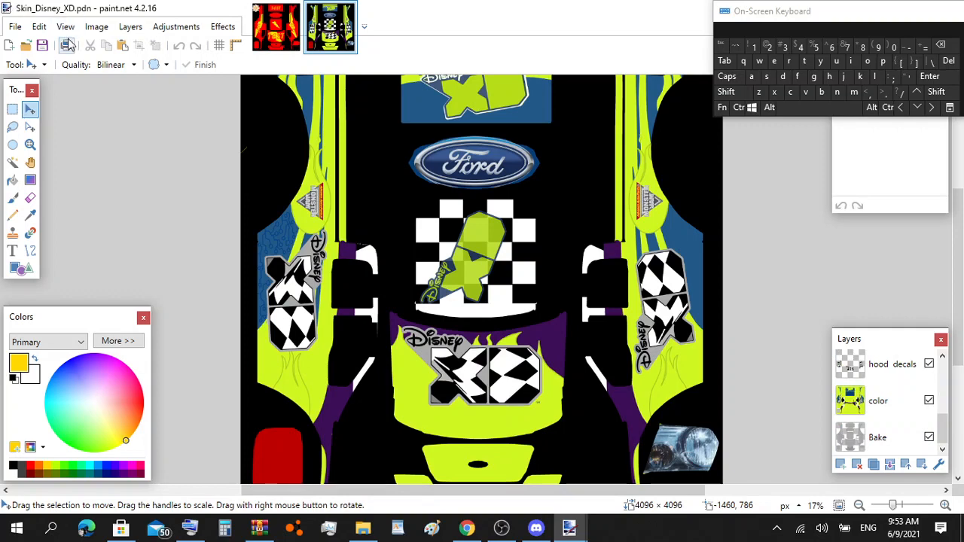
left_click(349, 11)
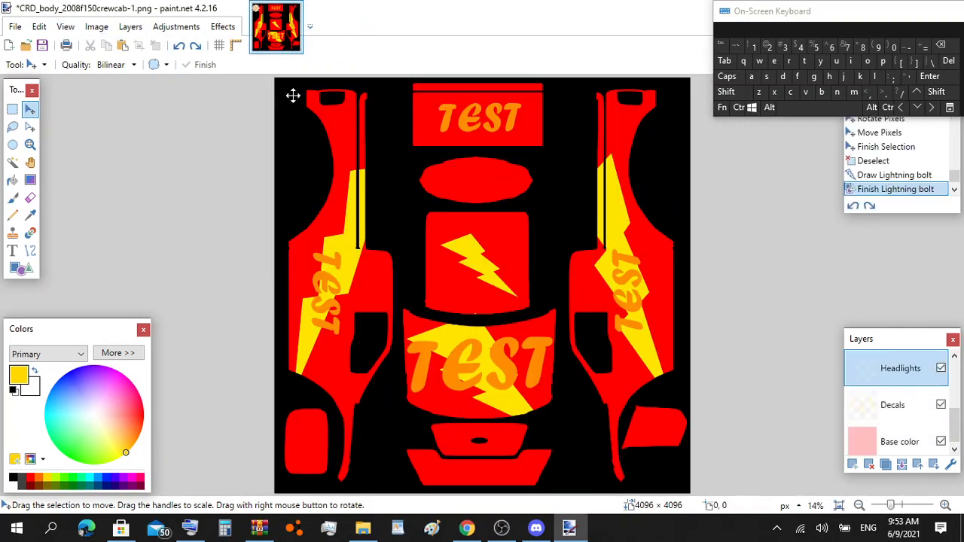
Step: Open Skin_Disney_XD.png from the HRZ Pack\vehicles\CRD\HRZ\Skins folder on the Desktop
left_click(25, 46)
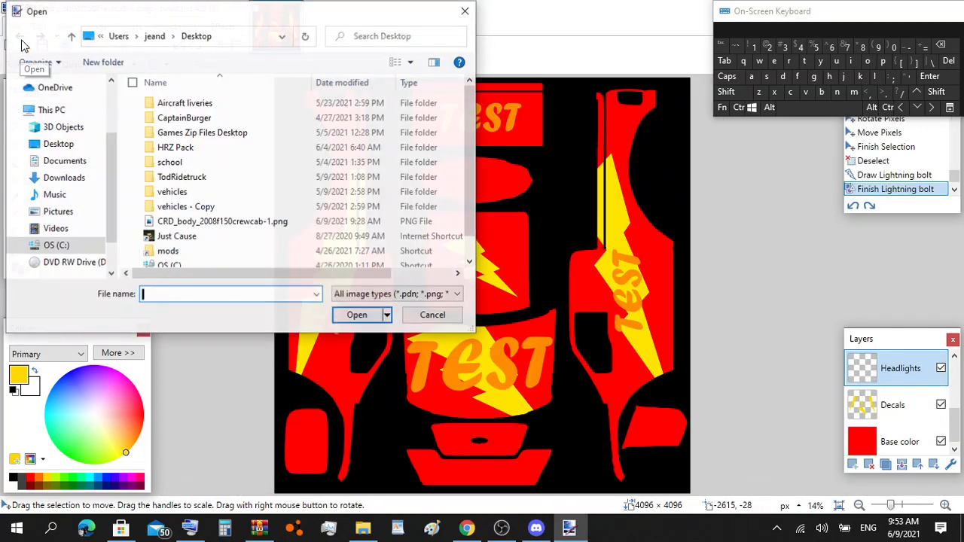
double_click(201, 148)
double_click(174, 170)
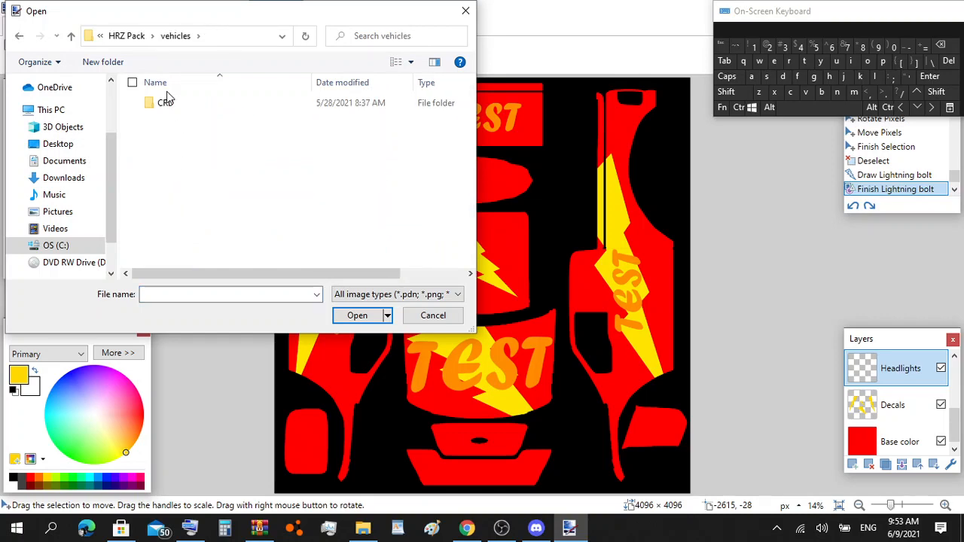
double_click(185, 110)
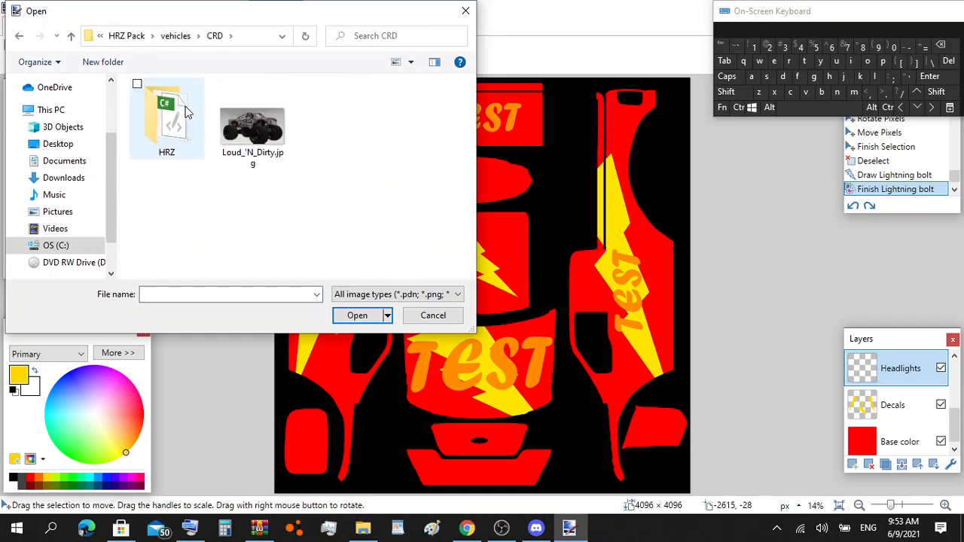
double_click(187, 112)
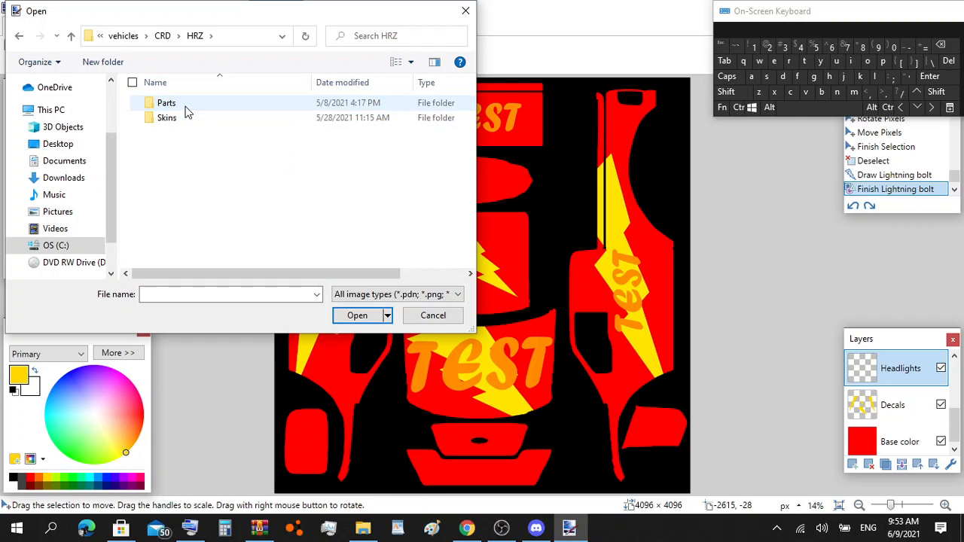
double_click(176, 118)
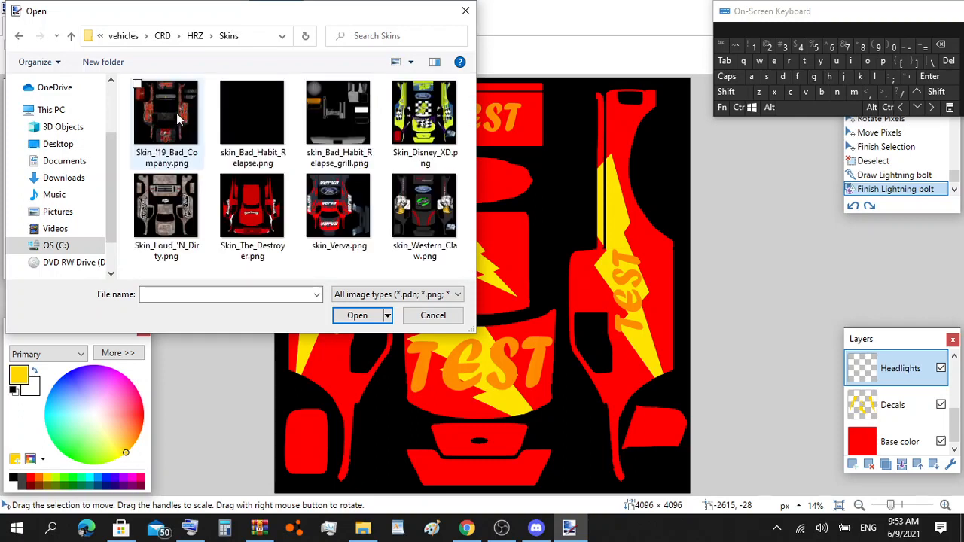
left_click(398, 161)
left_click(370, 322)
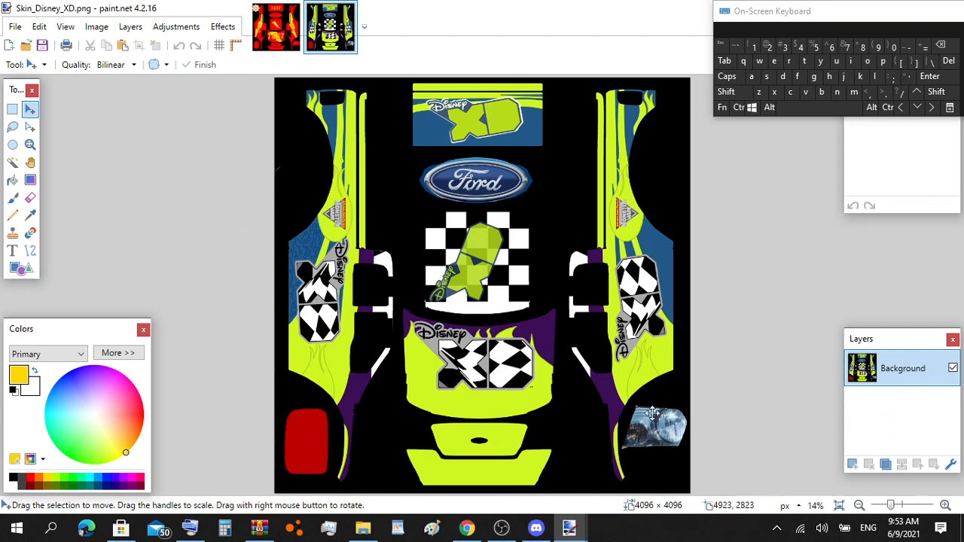
left_click(12, 162)
left_click(727, 93)
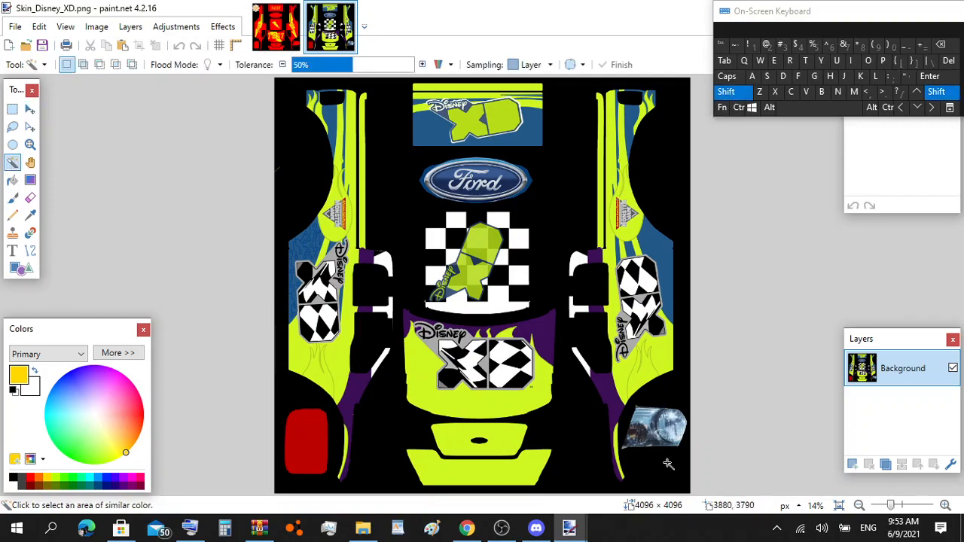
left_click(652, 416, "shift")
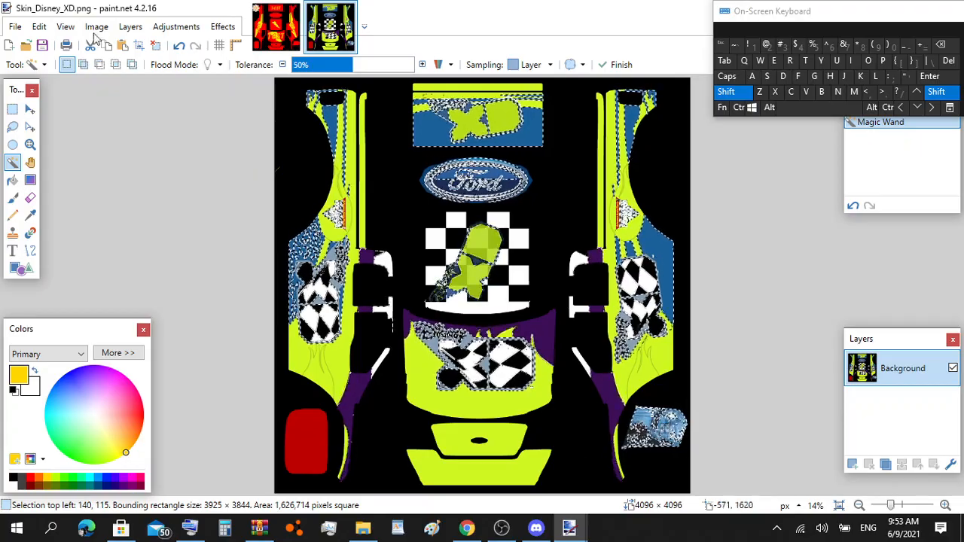
left_click(727, 92)
left_click(739, 107)
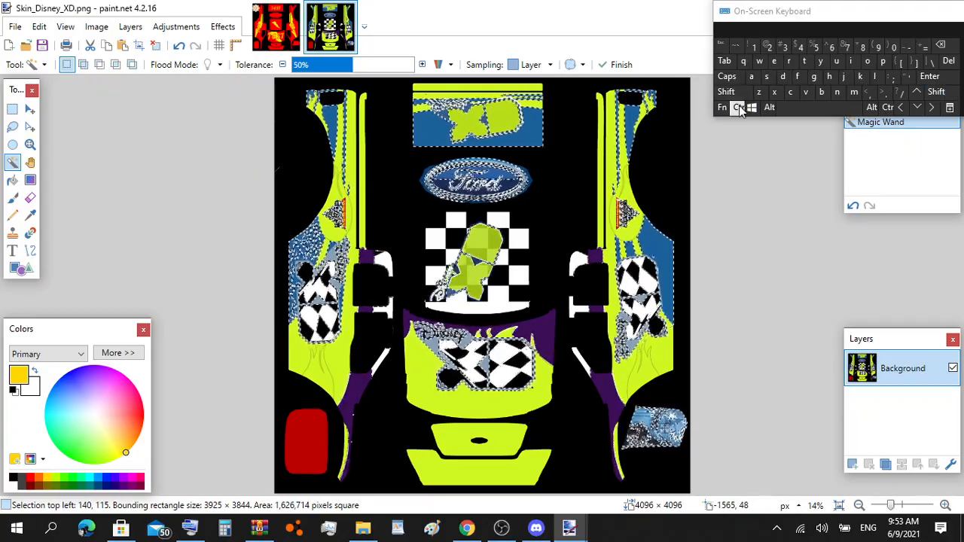
left_click(787, 78)
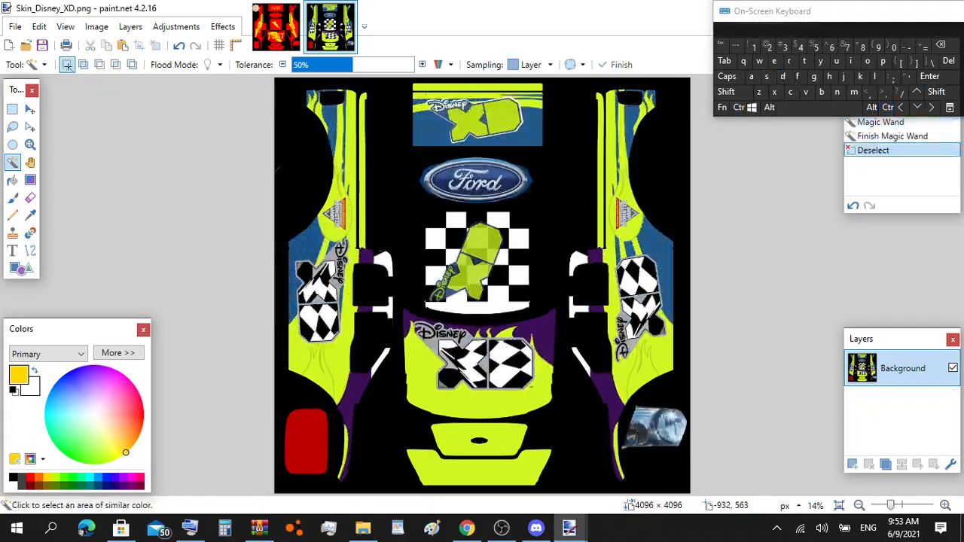
Step: Draw an elliptical selection about 541 × 598 pixels over the headlight in Skin_Disney_XD.png
left_click(13, 112)
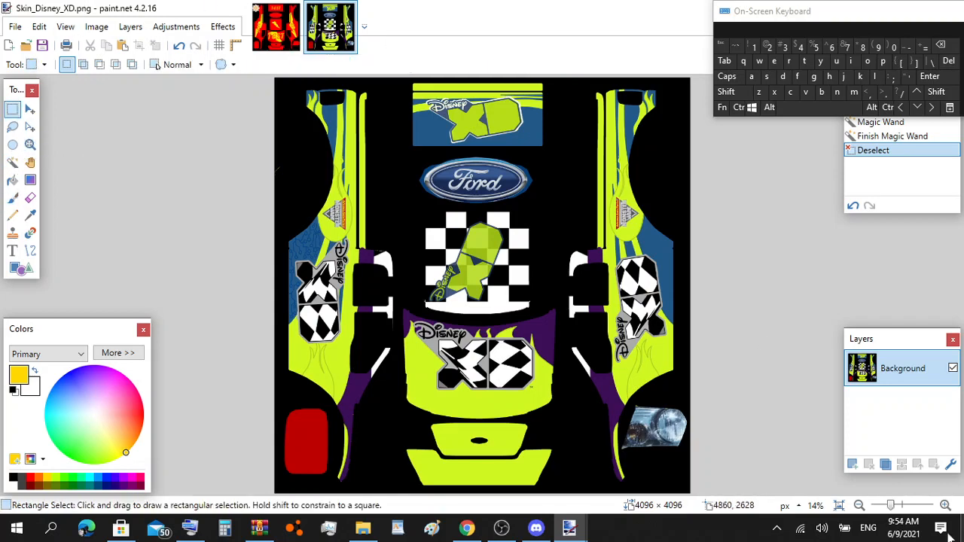
left_click(945, 505)
left_click(945, 505)
scroll(648, 277, "down", 8)
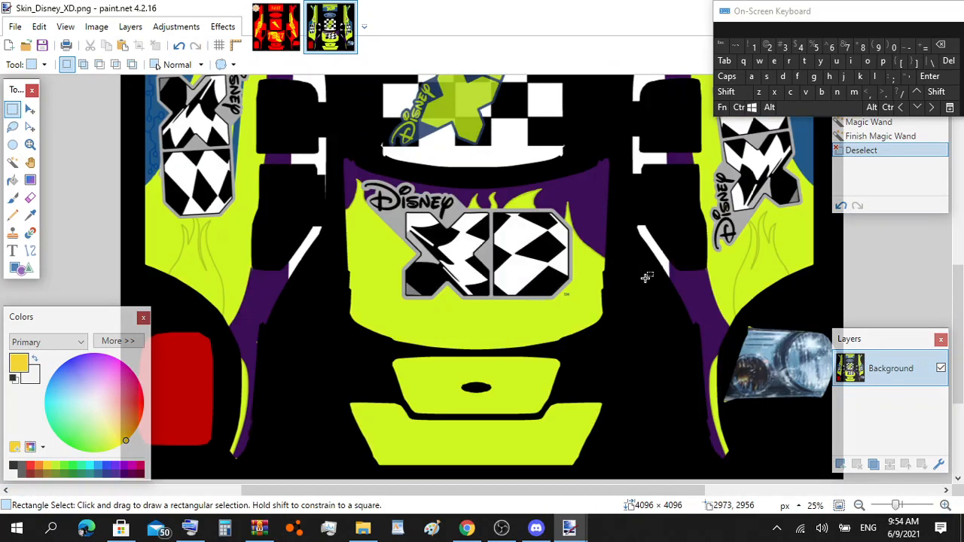
left_click_drag(488, 492, 591, 462)
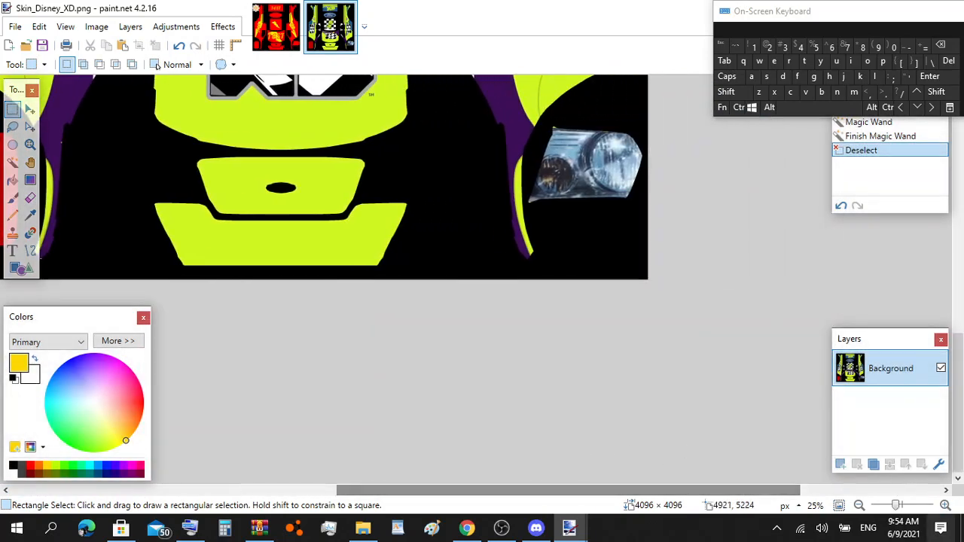
left_click(945, 505)
left_click(945, 506)
left_click(945, 506)
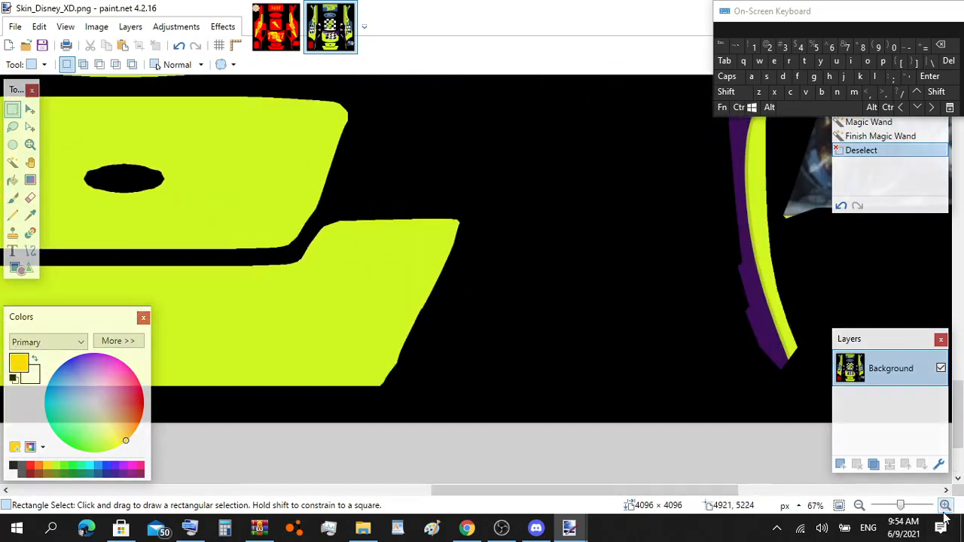
left_click(12, 145)
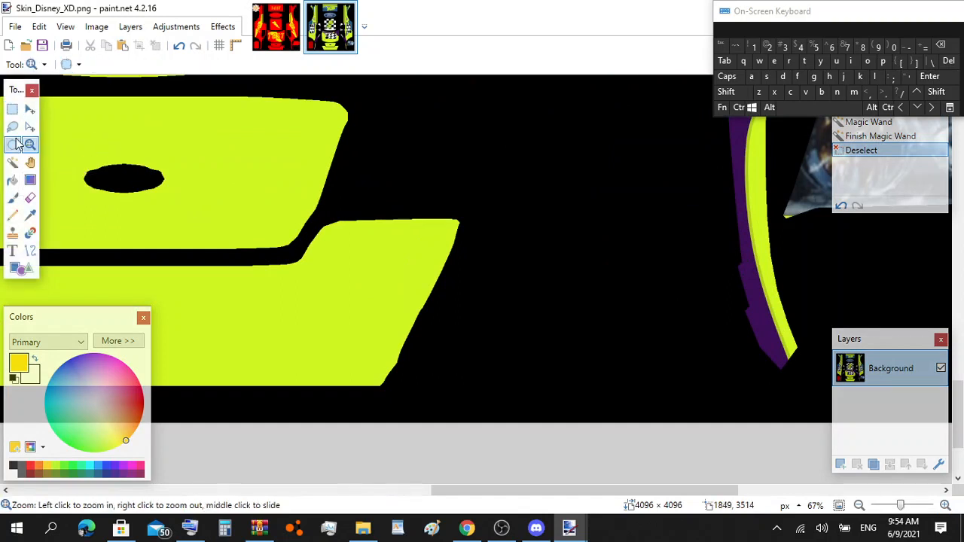
scroll(628, 260, "up", 3)
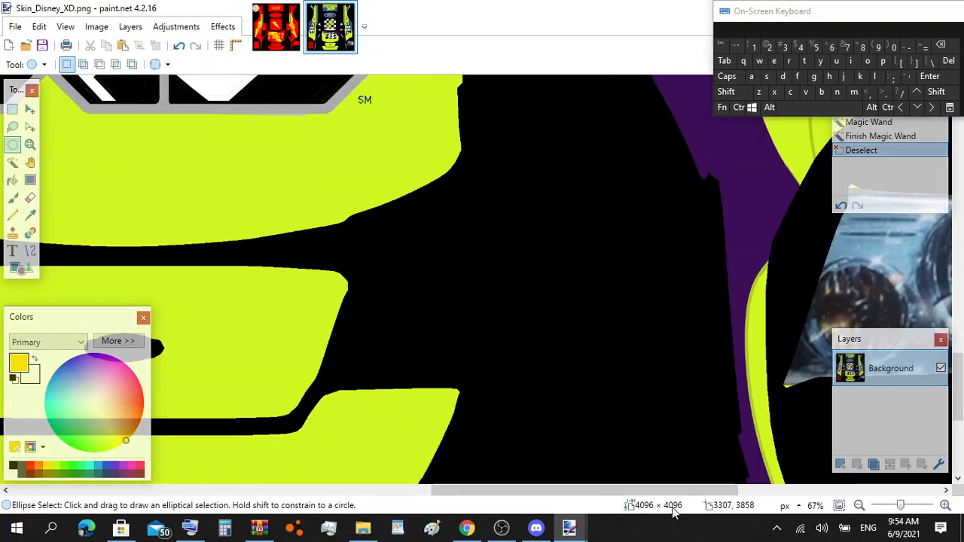
left_click_drag(654, 485, 755, 470)
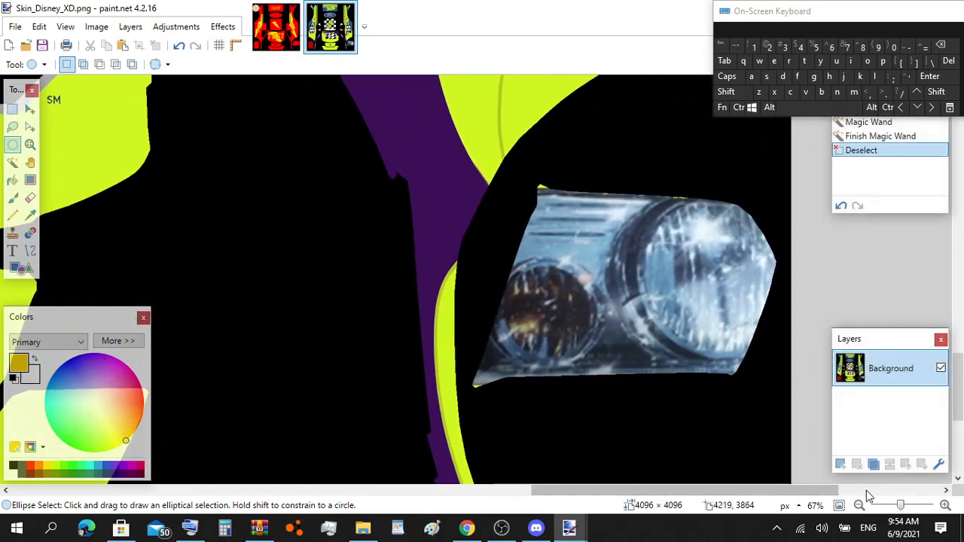
left_click(859, 505)
left_click(859, 505)
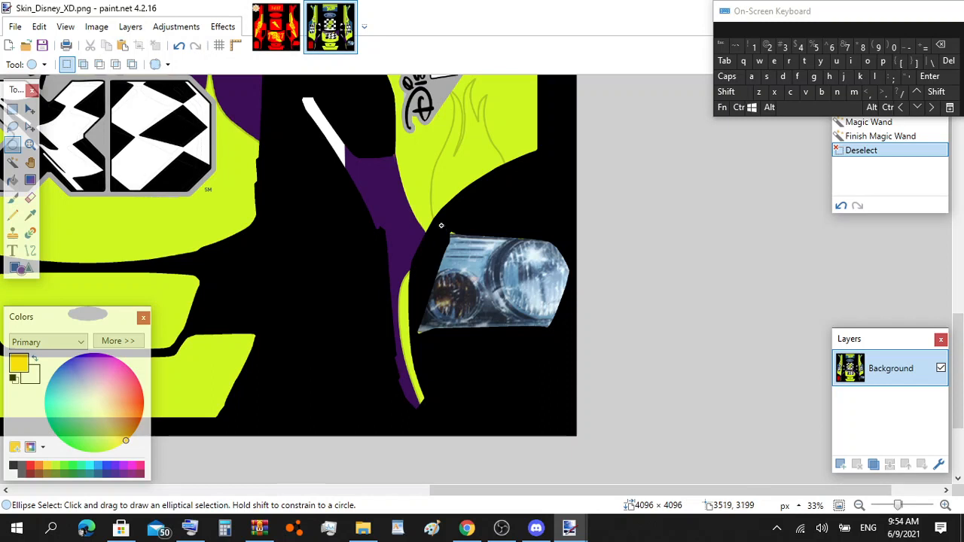
left_click_drag(441, 225, 569, 367)
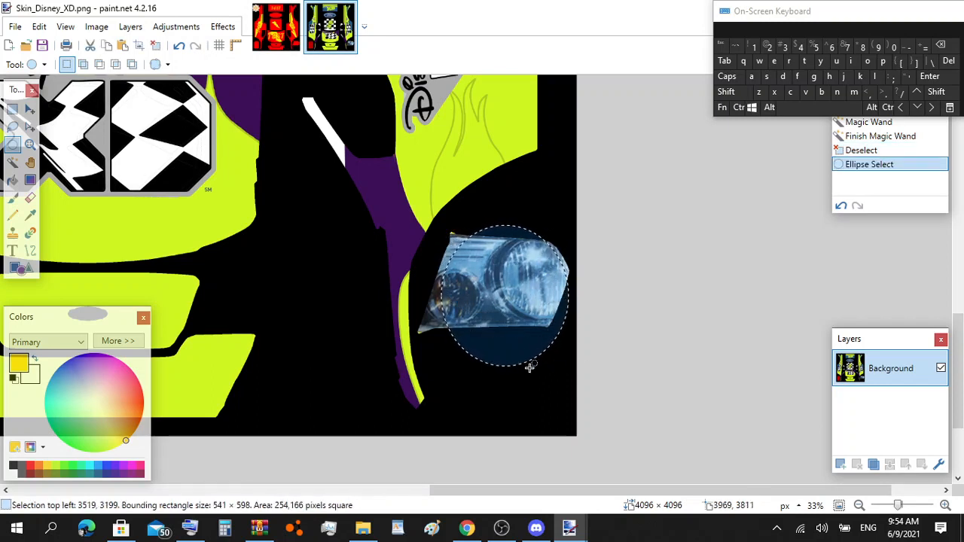
Step: Enlarge the elliptical selection to about 727 × 808 pixels so that it encloses the whole headlight
left_click(29, 109)
left_click(29, 127)
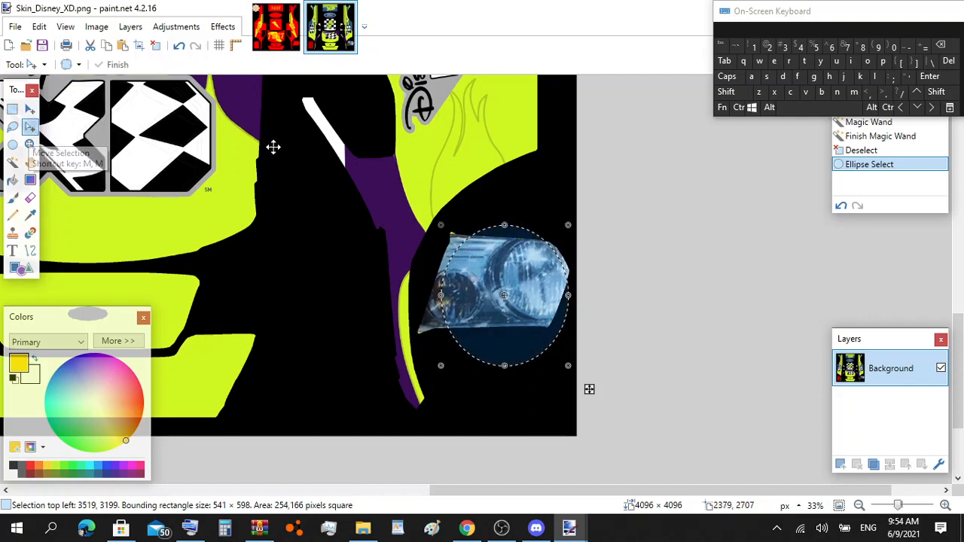
left_click_drag(442, 226, 418, 215)
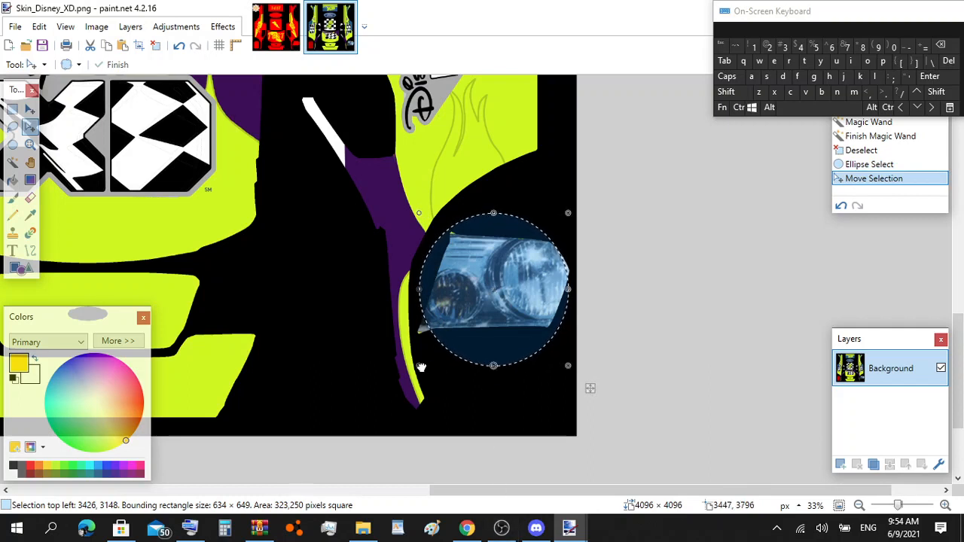
left_click_drag(421, 367, 409, 403)
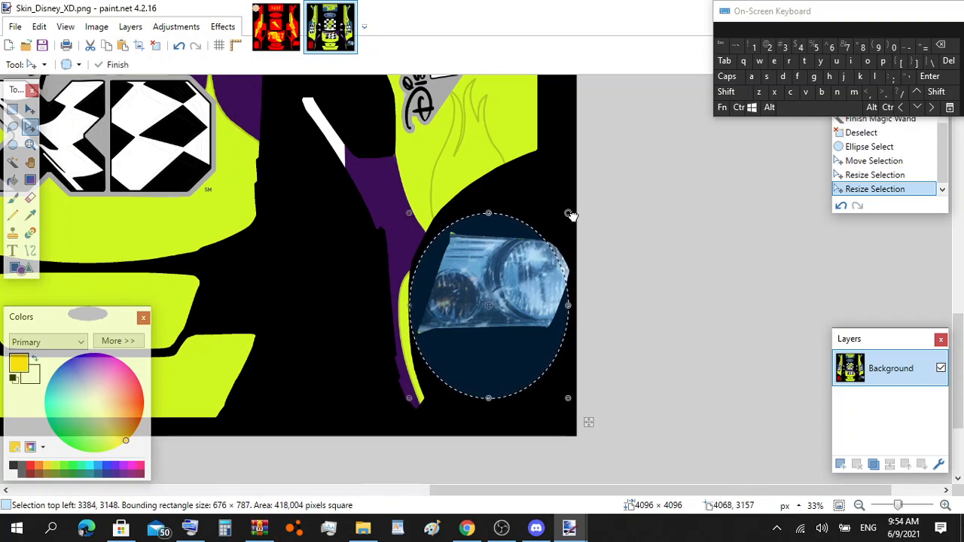
left_click_drag(570, 215, 581, 210)
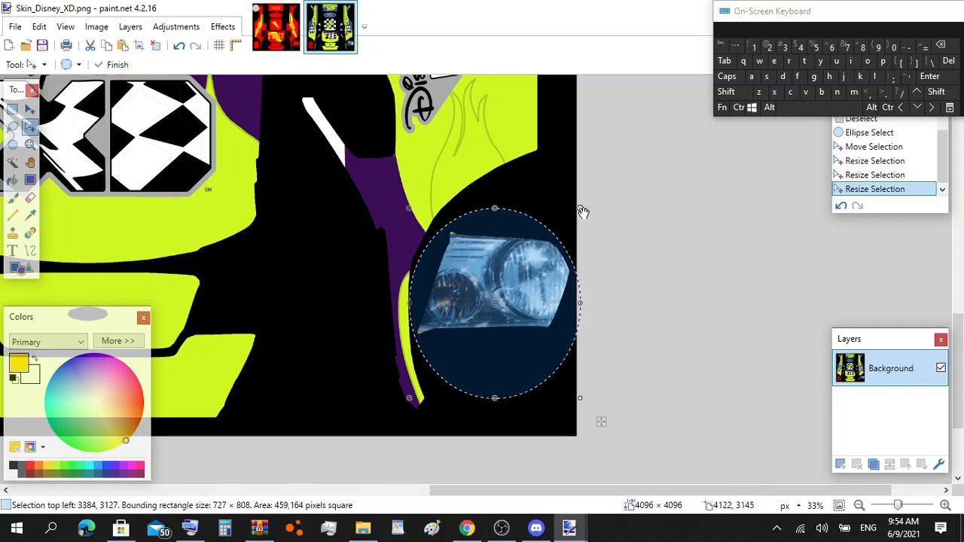
Step: Copy the selected headlight, paste it into the Headlights layer of CRD_body_2008f150crewcab-1.png and deselect it
left_click(30, 111)
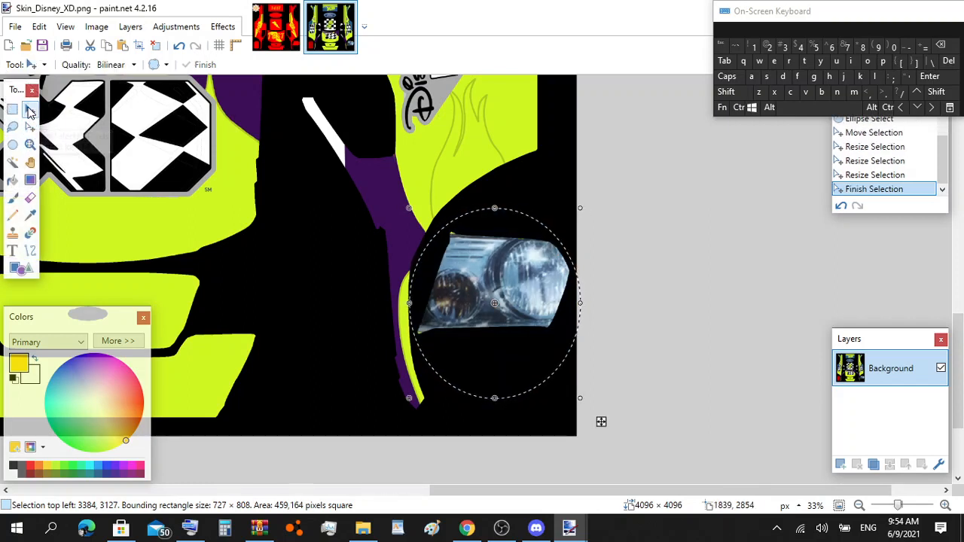
left_click(738, 107)
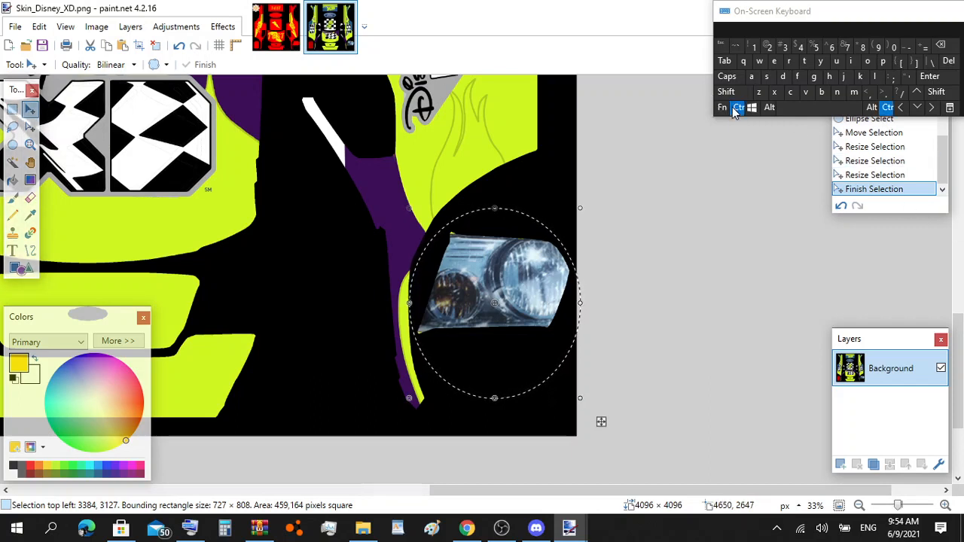
left_click(792, 99)
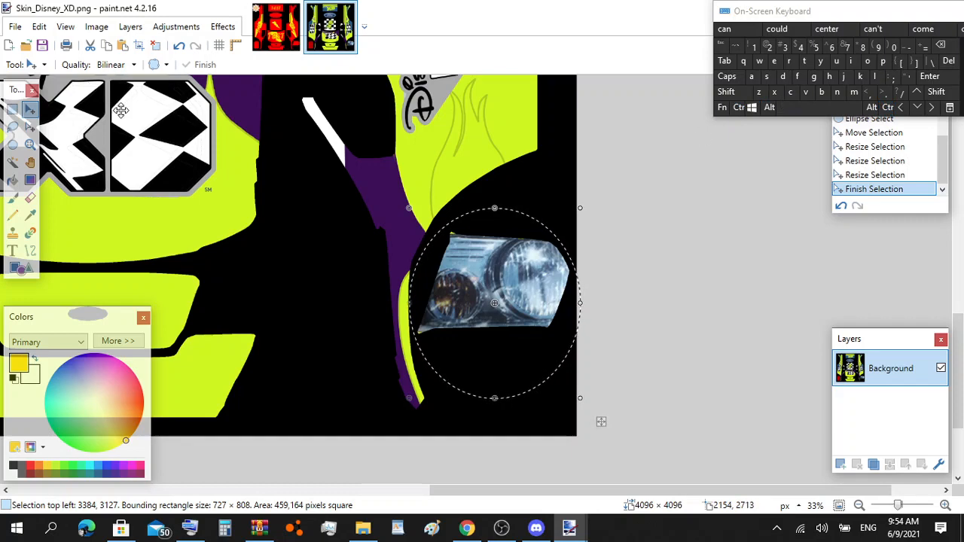
left_click(257, 39)
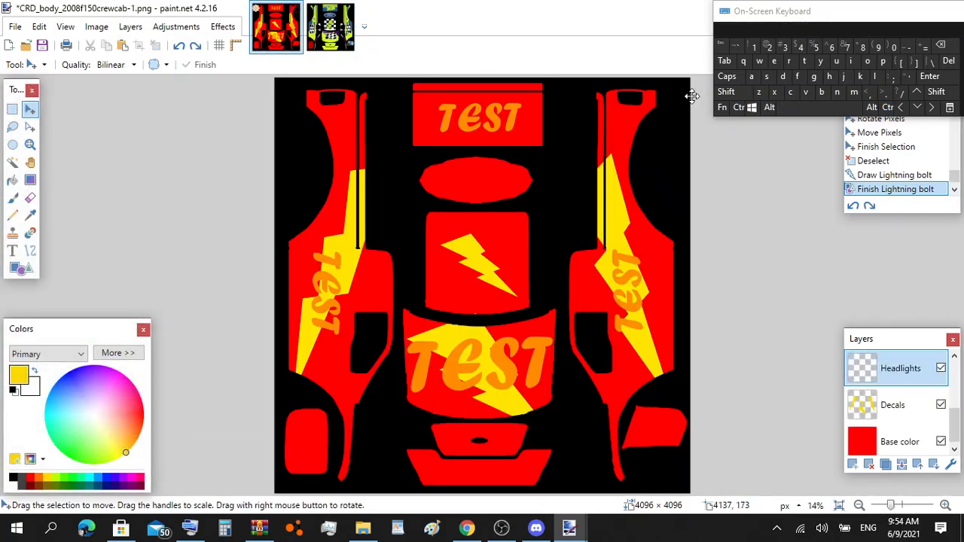
left_click(738, 107)
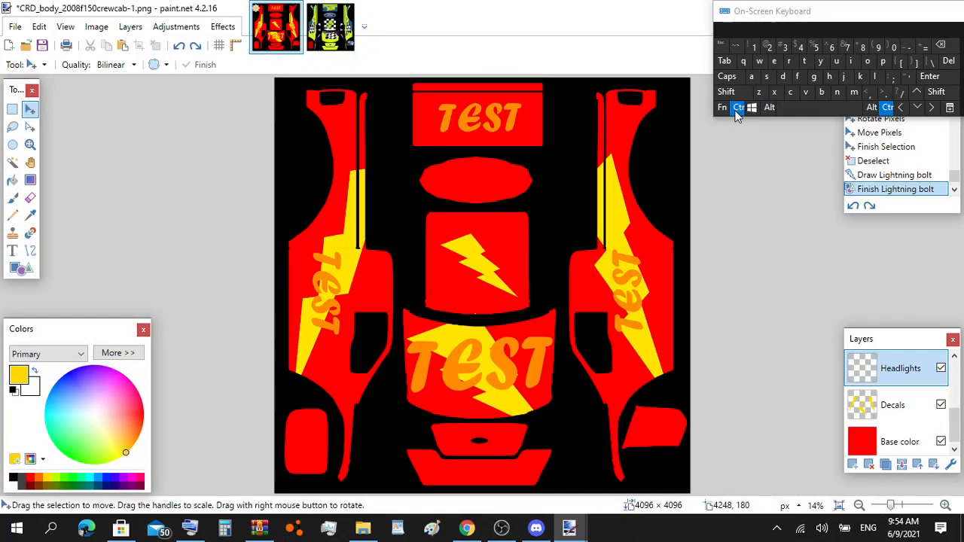
left_click(812, 92)
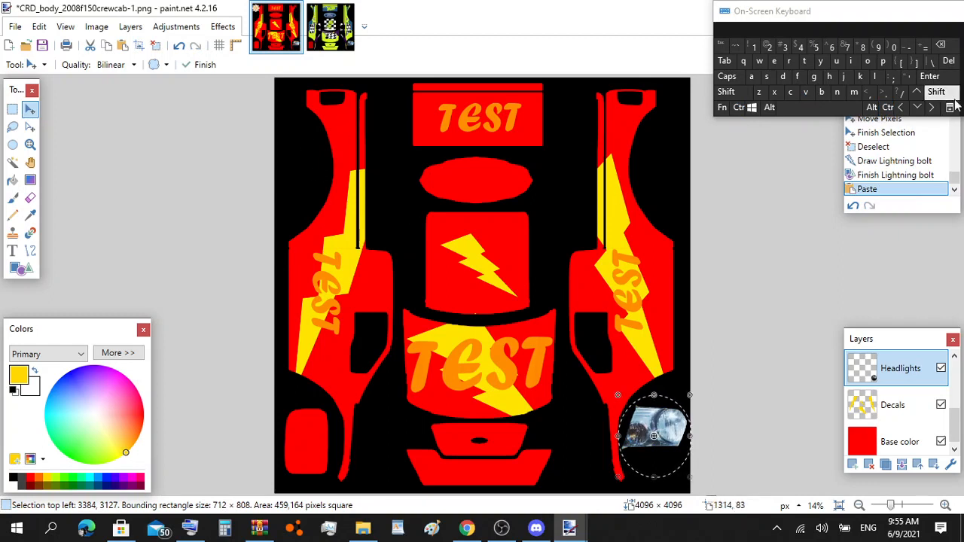
left_click(926, 79)
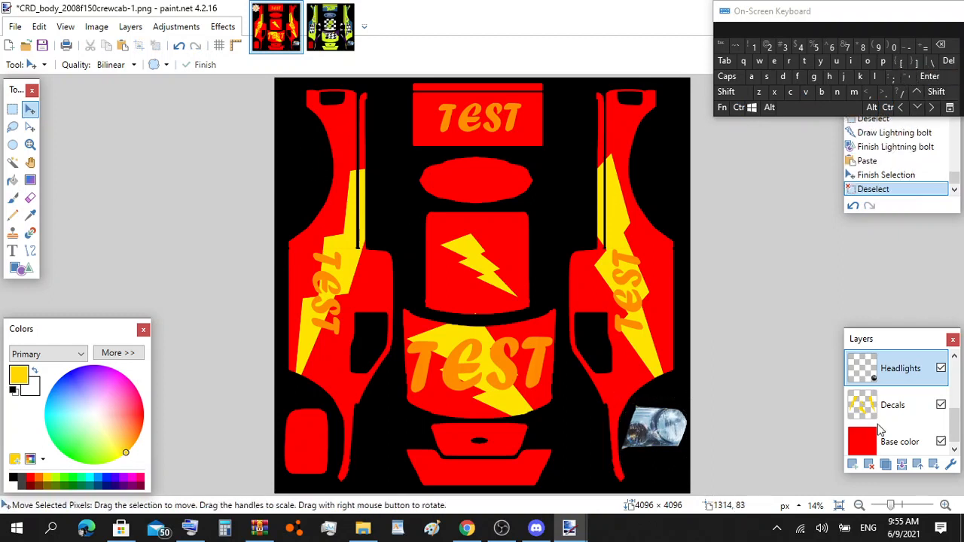
Step: Make Taillights the active layer, and in Skin_Disney_XD.png enclose the red taillight in a rectangular selection about 454 × 841 pixels
scroll(878, 405, "up", 2)
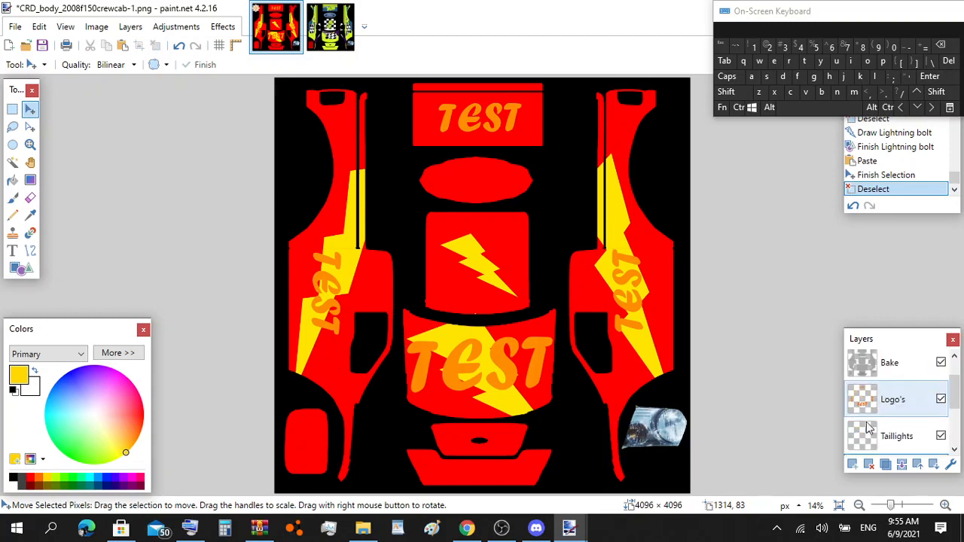
left_click(872, 429)
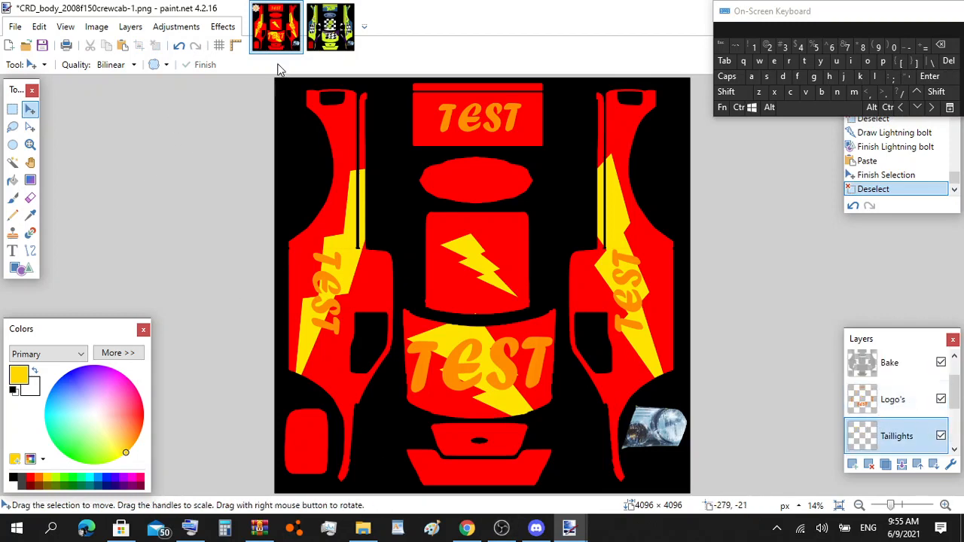
left_click(330, 26)
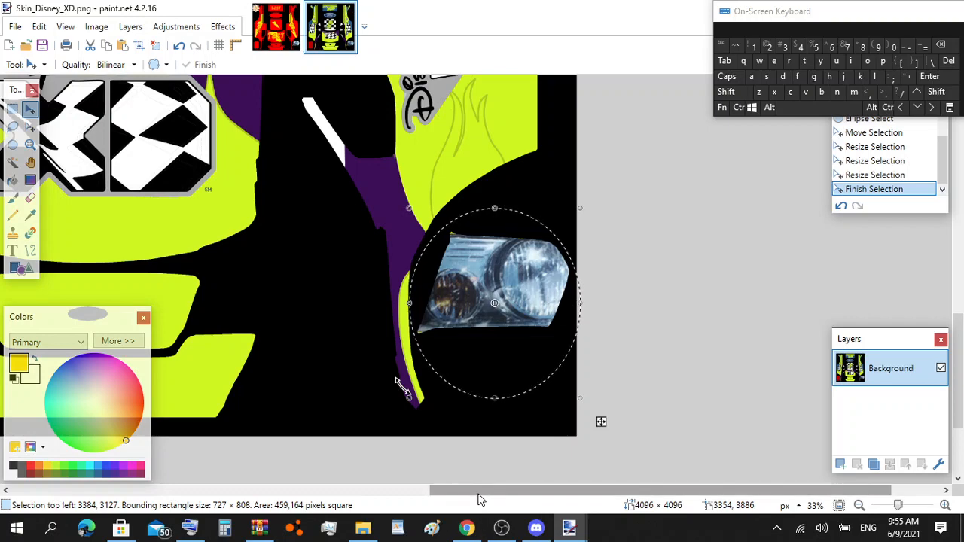
left_click_drag(479, 493, 170, 493)
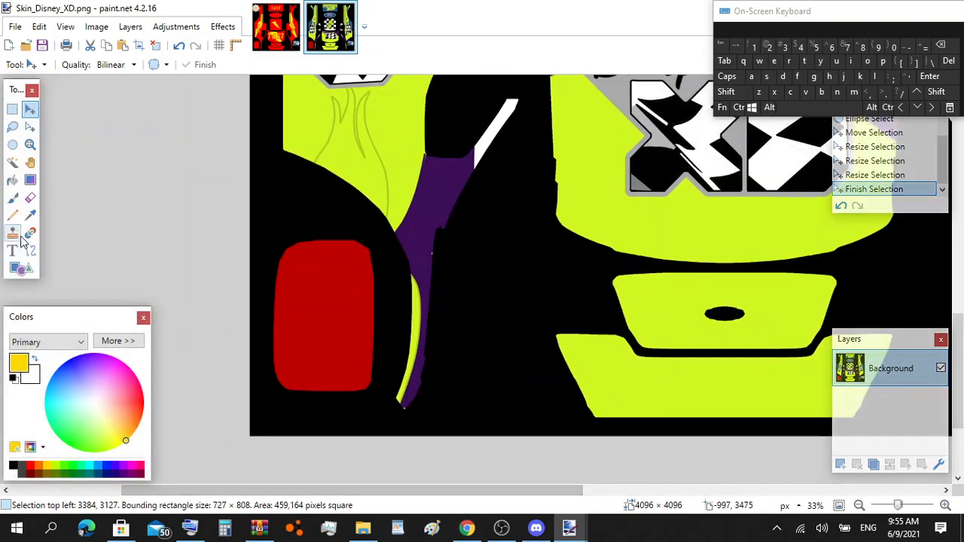
left_click(12, 110)
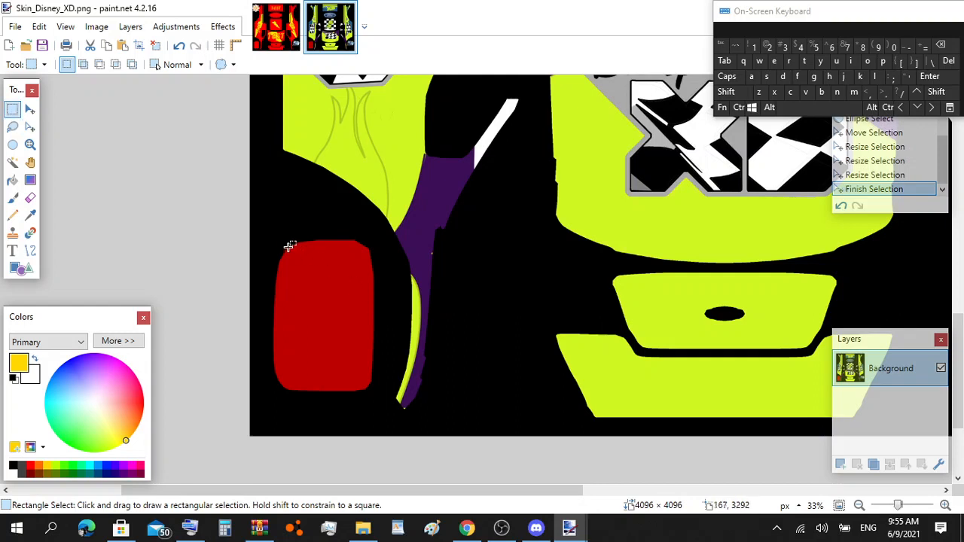
left_click_drag(283, 226, 377, 423)
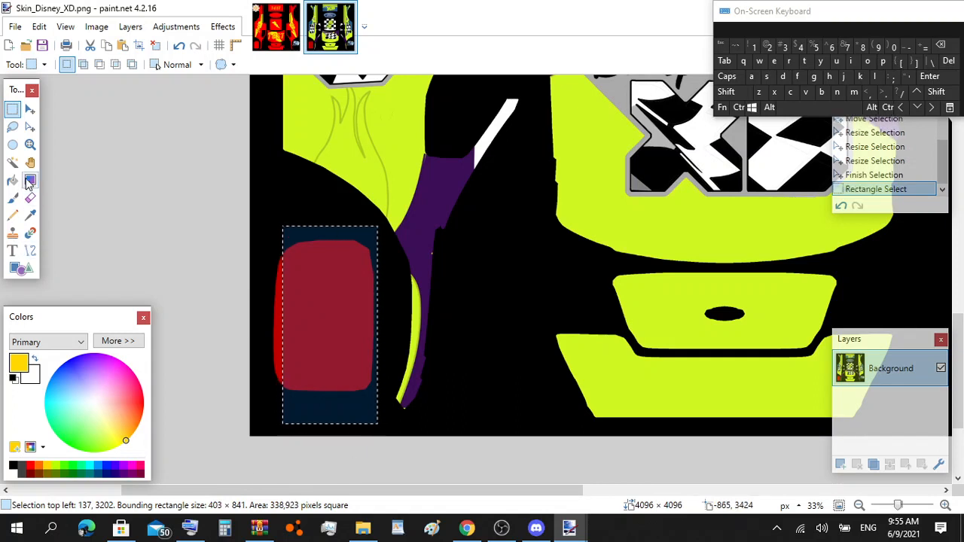
left_click(30, 125)
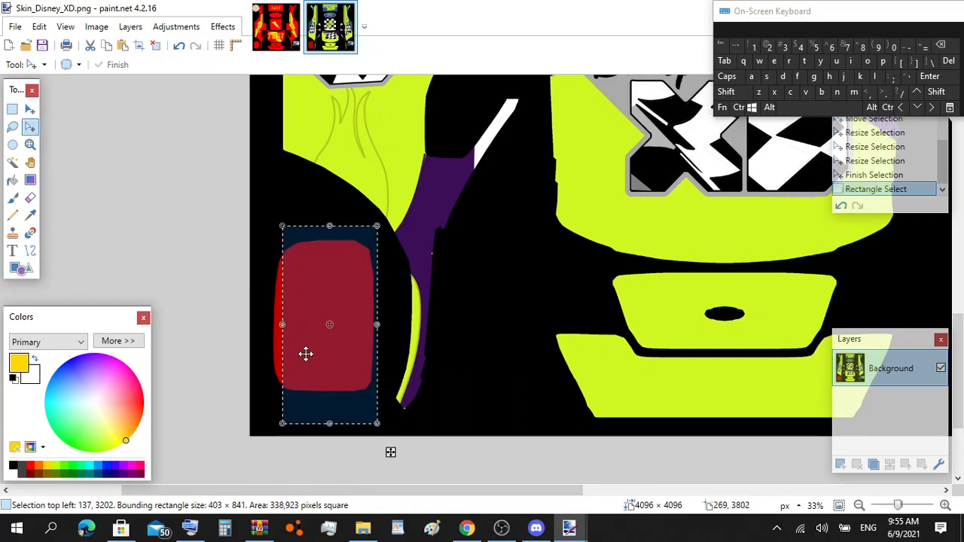
left_click_drag(283, 326, 267, 326)
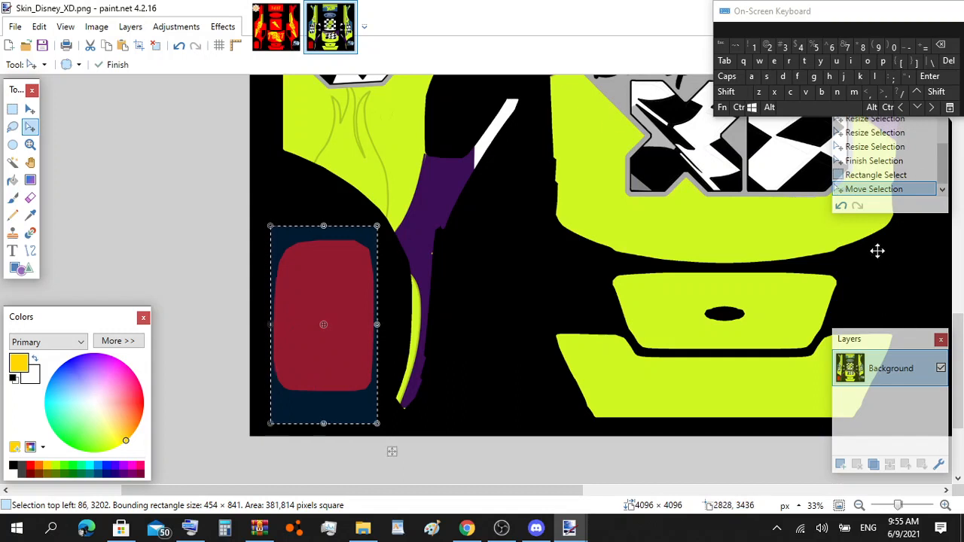
Step: Copy the selected taillight, paste it into the Taillights layer of CRD_body_2008f150crewcab-1.png and deselect it
left_click(30, 109)
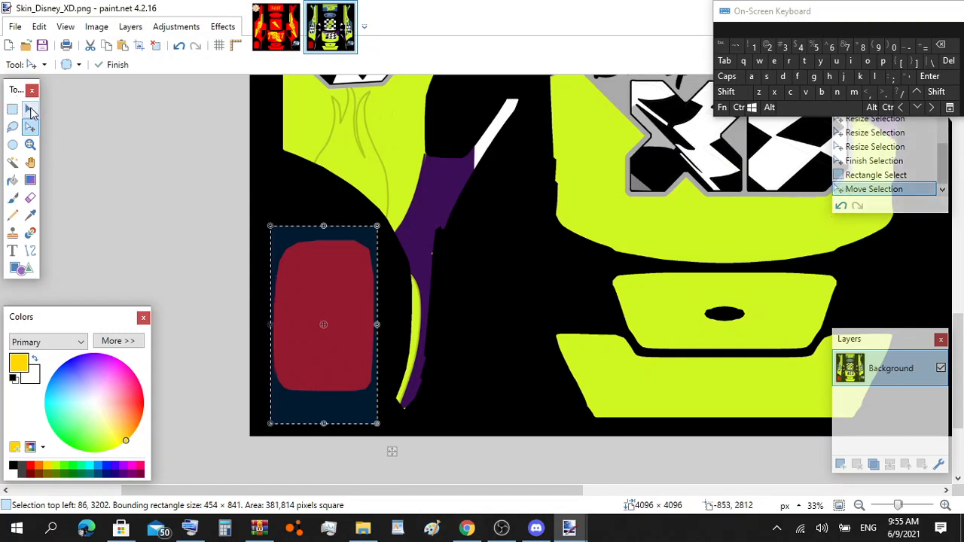
left_click(738, 107)
left_click(789, 94)
left_click(275, 26)
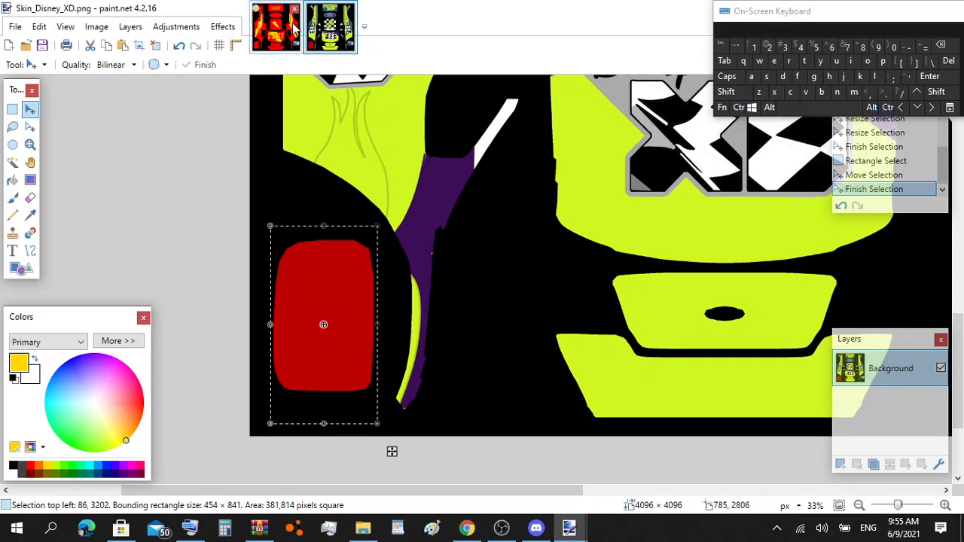
left_click(737, 107)
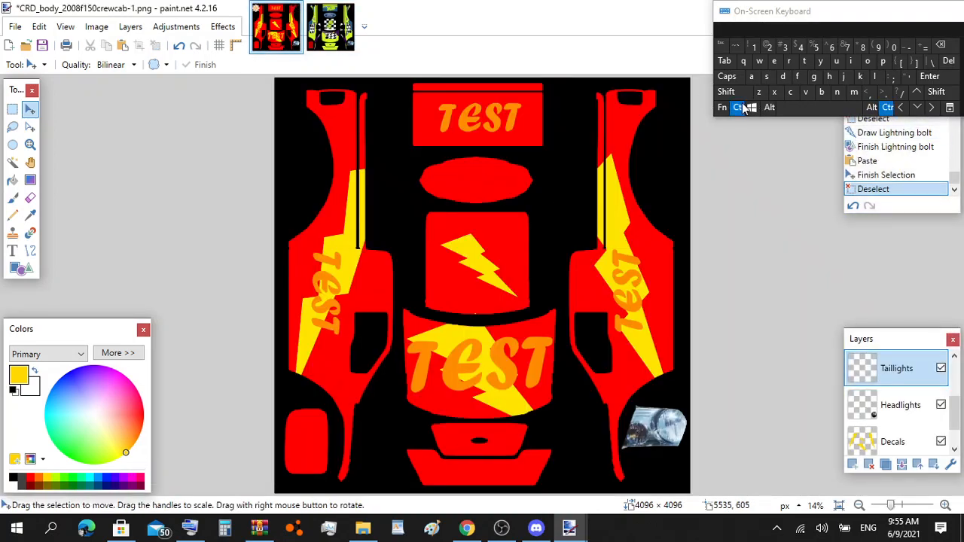
left_click(804, 93)
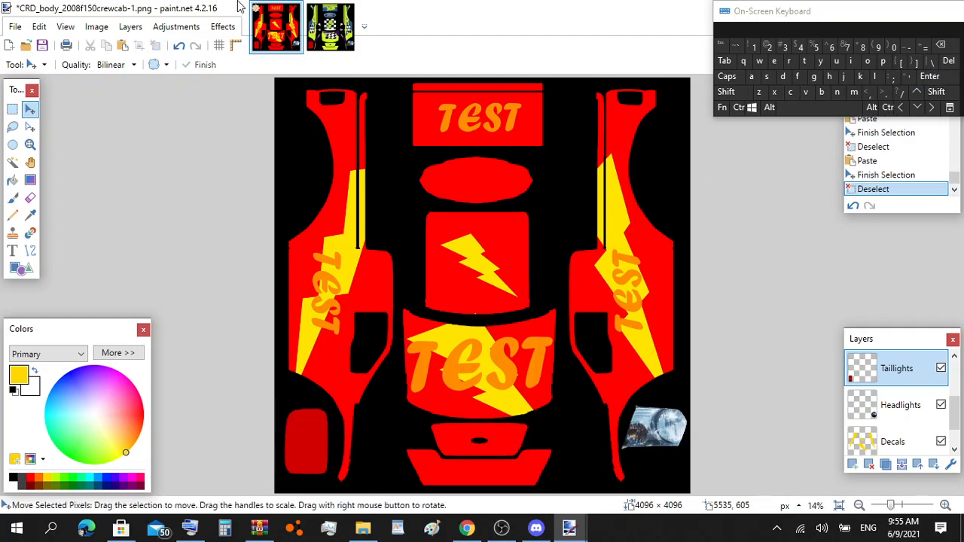
Step: In Skin_Disney_XD.png, enclose the Ford logo in an elliptical selection about 1546 × 580 pixels
left_click(329, 28)
scroll(451, 109, "up", 10)
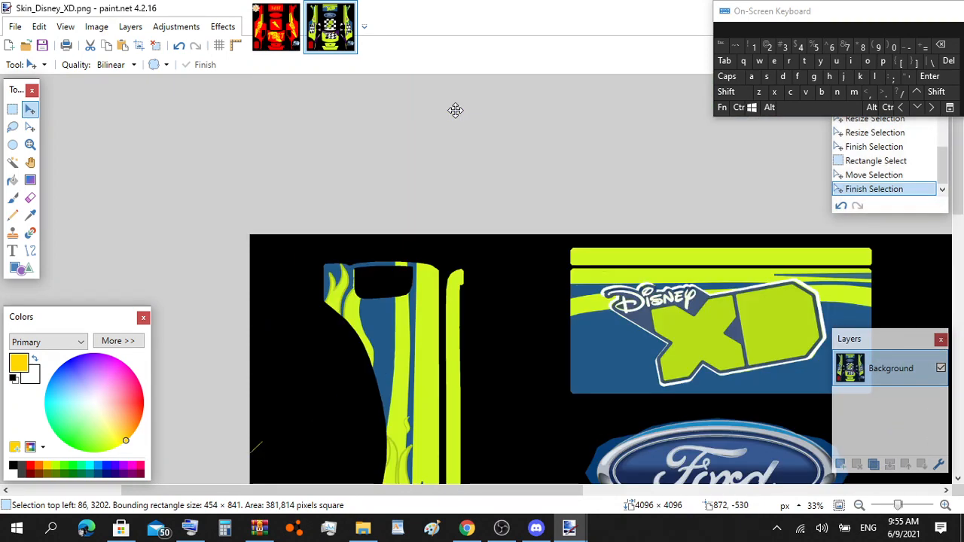
scroll(453, 109, "down", 5)
scroll(455, 104, "up", 2)
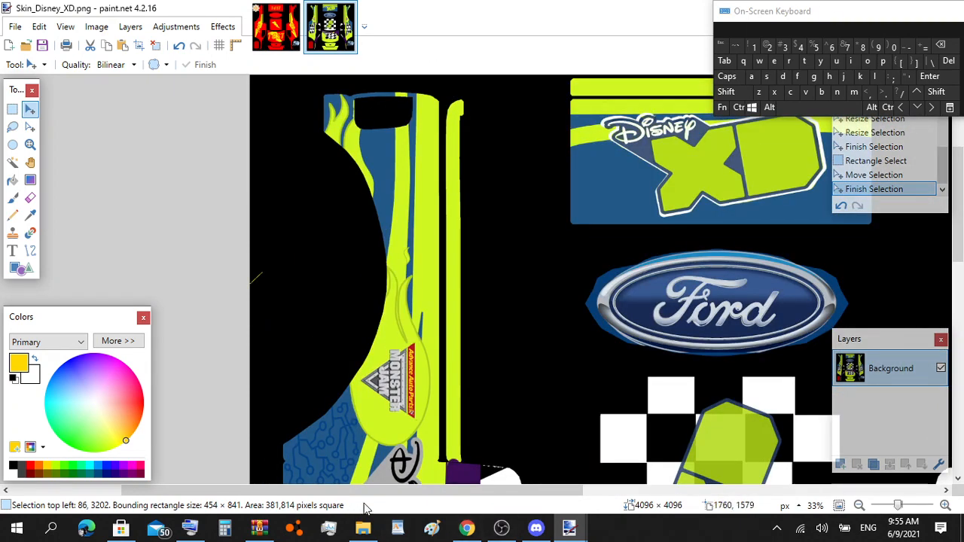
left_click_drag(407, 498, 527, 503)
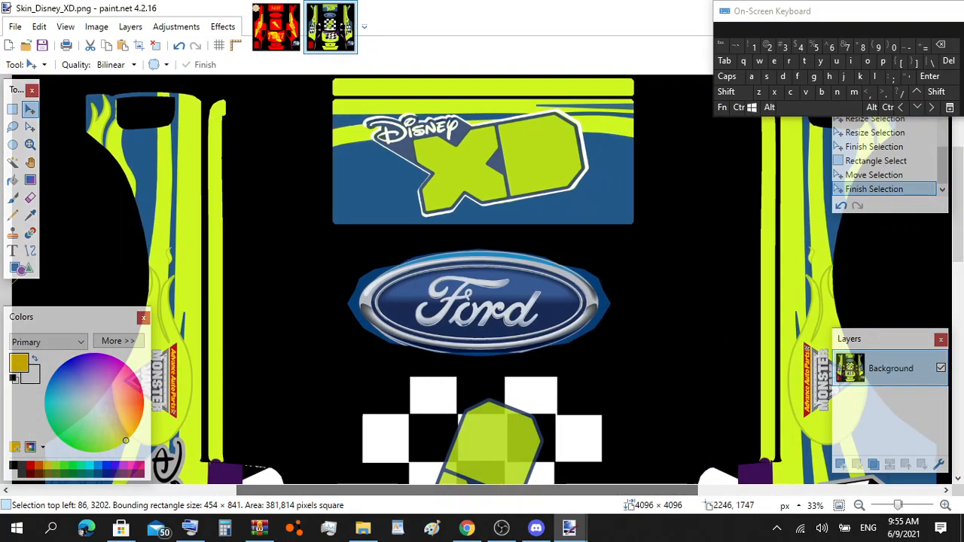
left_click(12, 144)
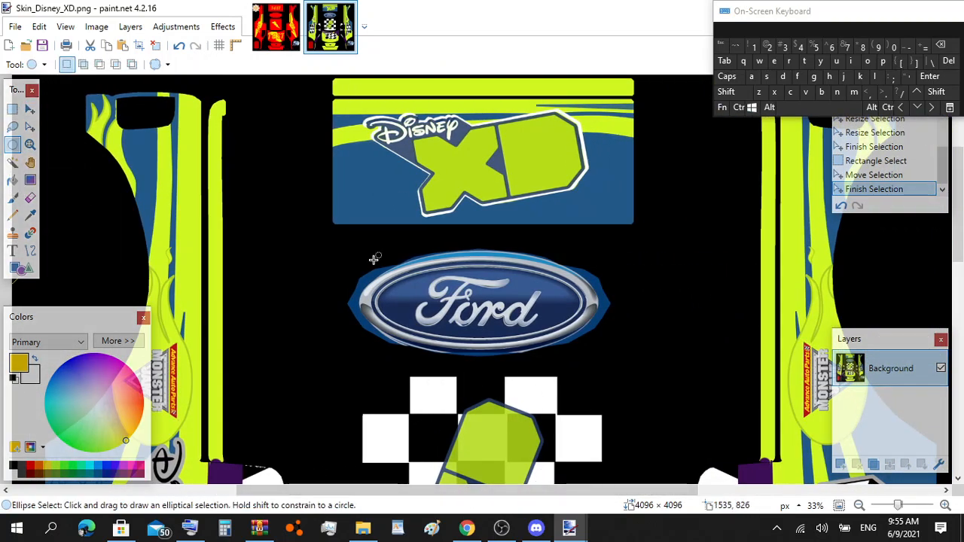
left_click_drag(305, 230, 667, 367)
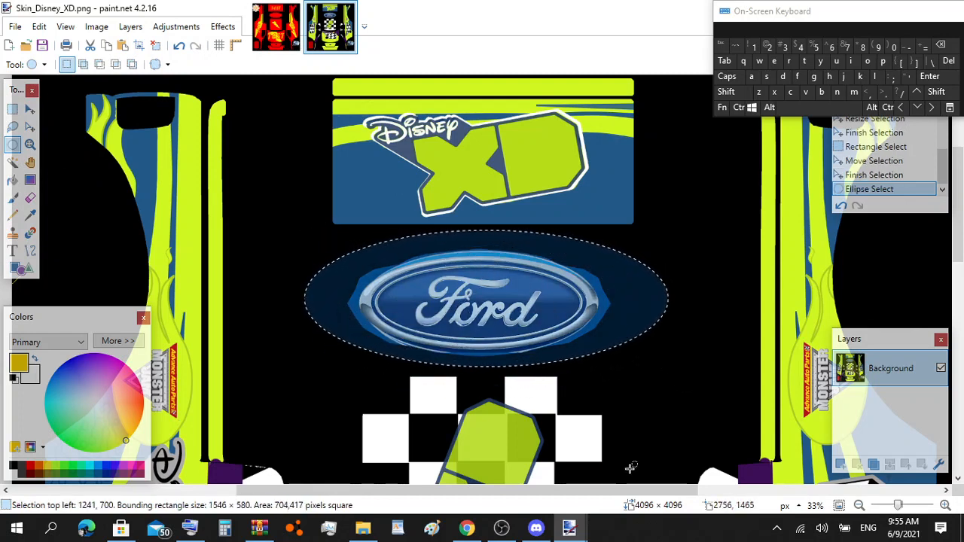
Step: Copy the selected Ford logo, paste it into the Logo's layer of CRD_body_2008f150crewcab-1.png and deselect it
left_click(31, 109)
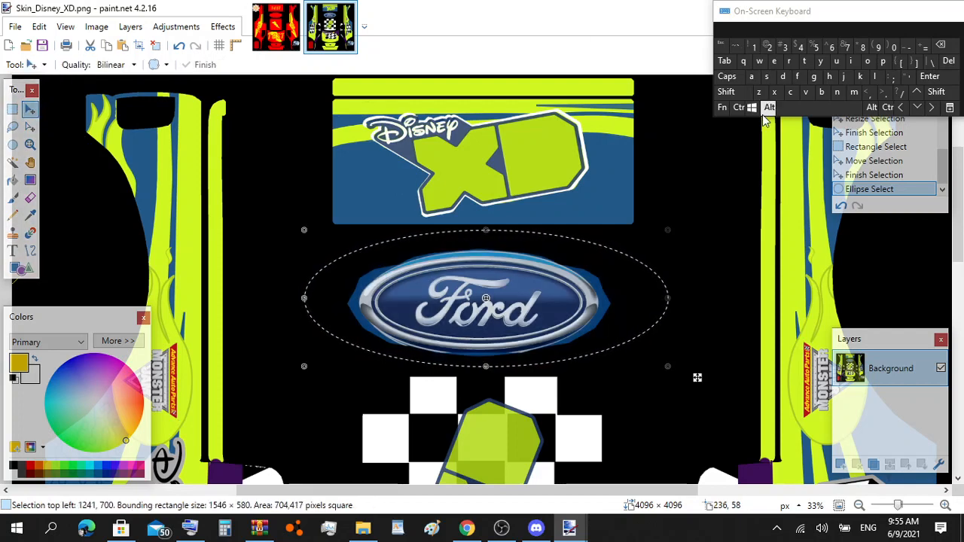
left_click(737, 107)
left_click(792, 96)
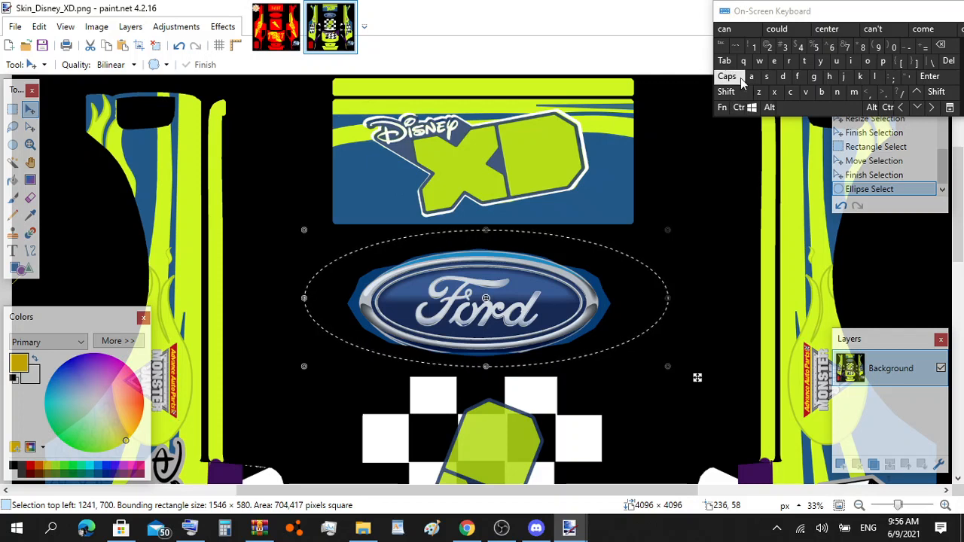
left_click(277, 45)
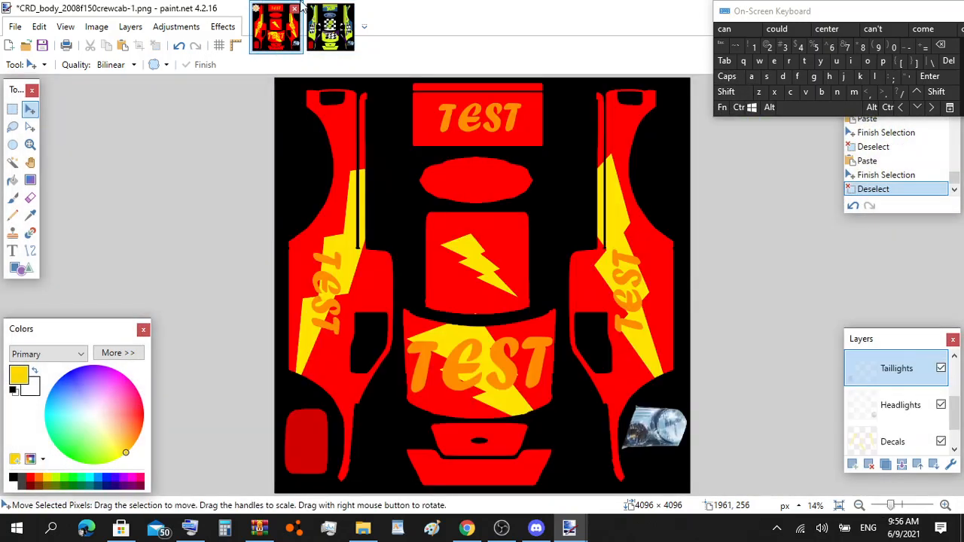
scroll(886, 396, "up", 3)
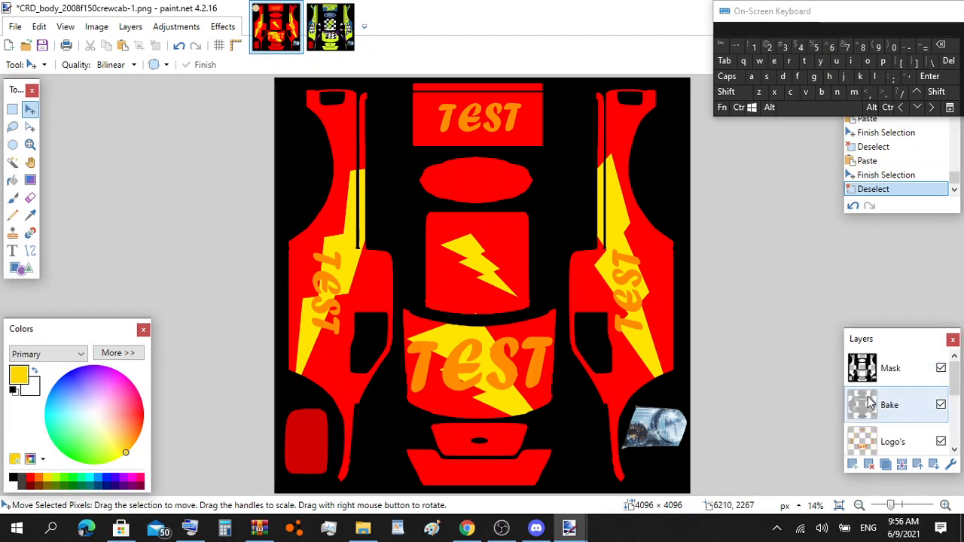
left_click(884, 441)
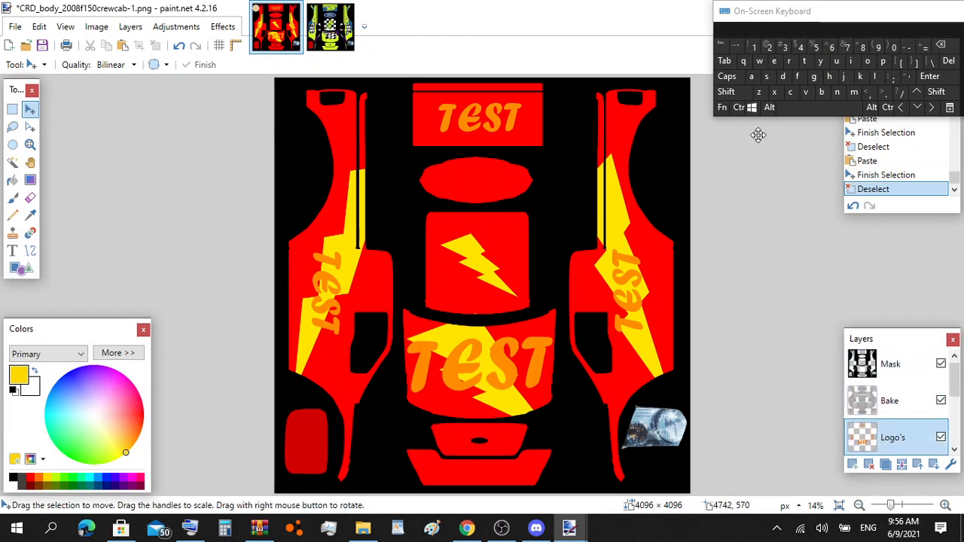
left_click(739, 109)
left_click(805, 91)
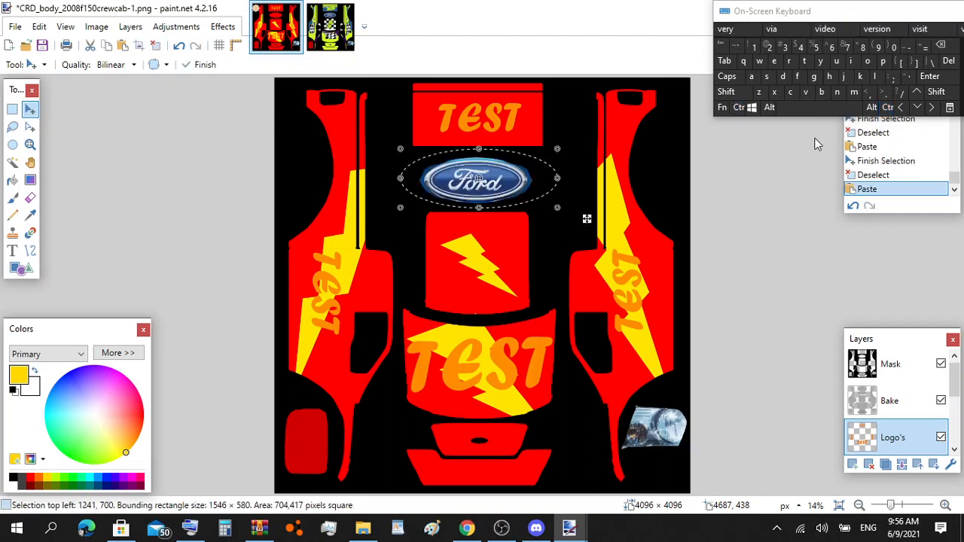
left_click(930, 78)
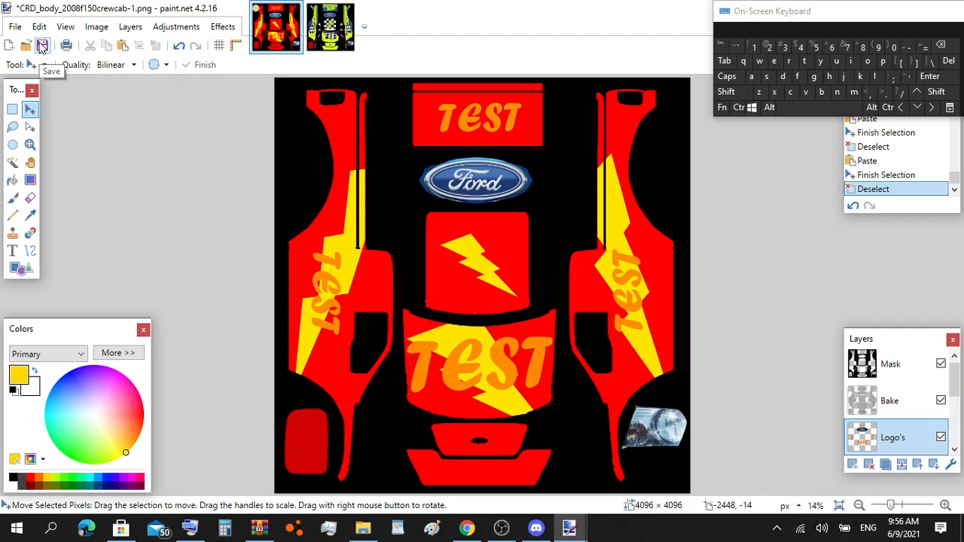
Step: Save the layered truck skin to the Desktop as skin_Test in paint.net (*.pdn) format
left_click(13, 27)
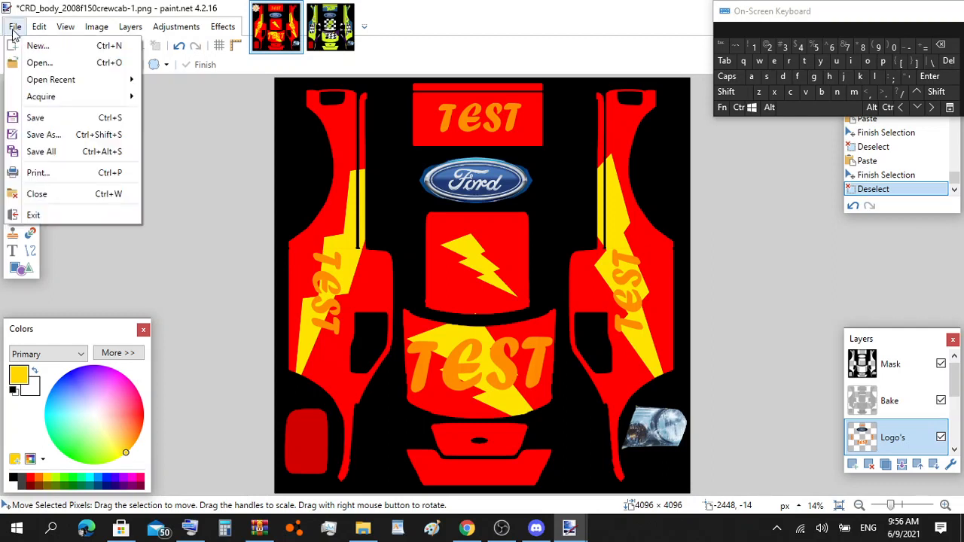
left_click(43, 134)
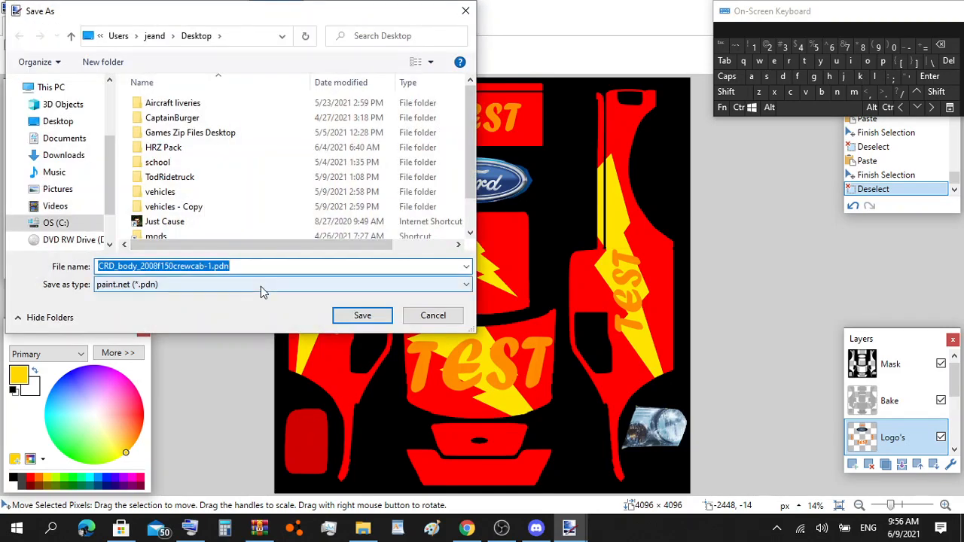
left_click(783, 76)
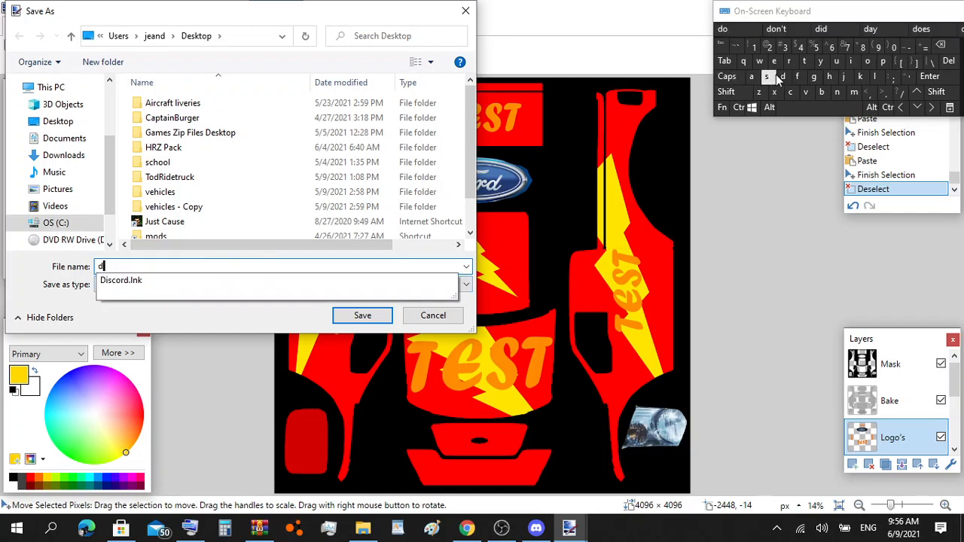
left_click(940, 45)
left_click(766, 76)
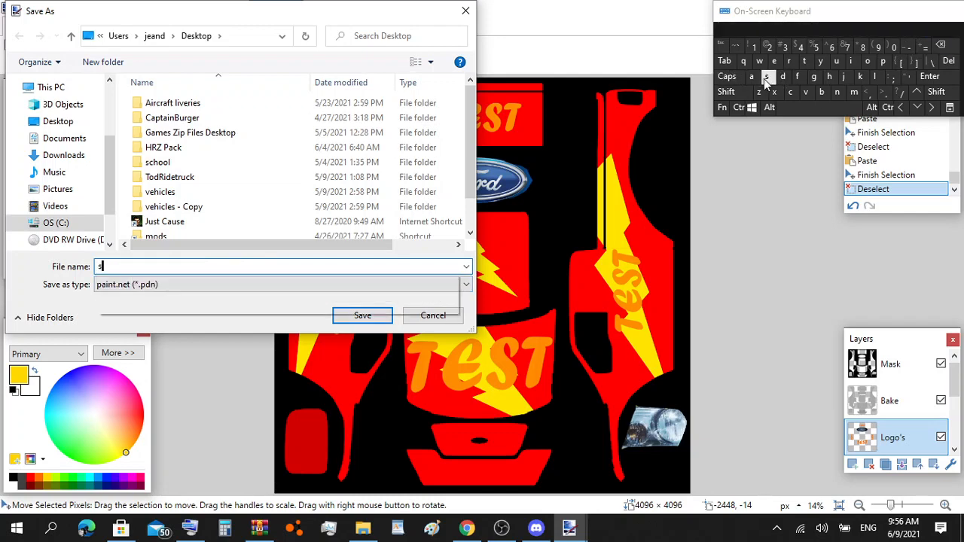
left_click(859, 76)
left_click(845, 74)
left_click(941, 46)
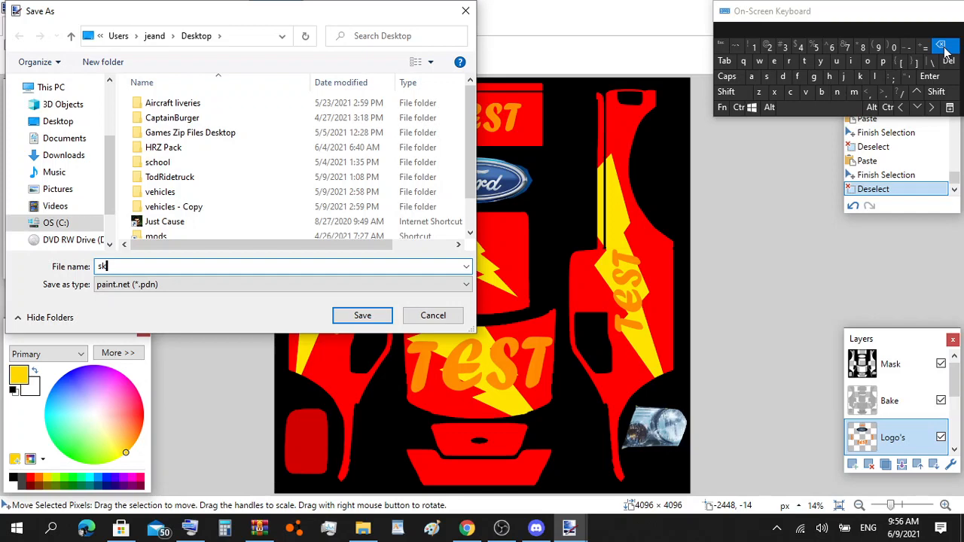
left_click(850, 63)
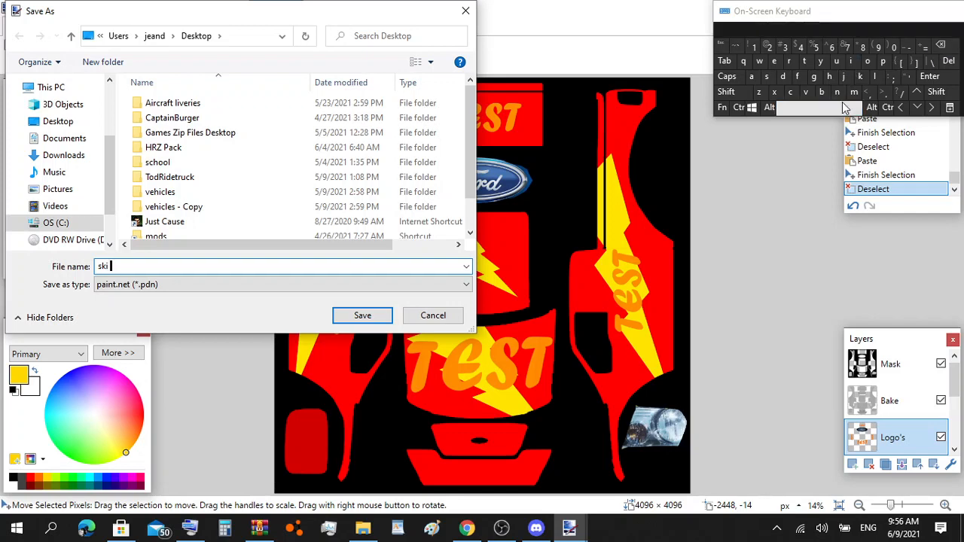
left_click(837, 92)
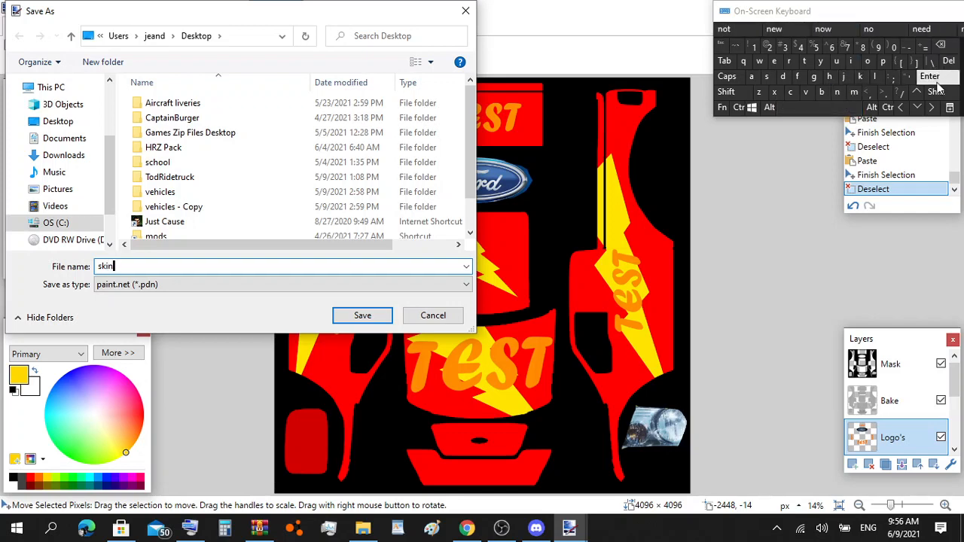
left_click(936, 91)
left_click(906, 47)
left_click(936, 91)
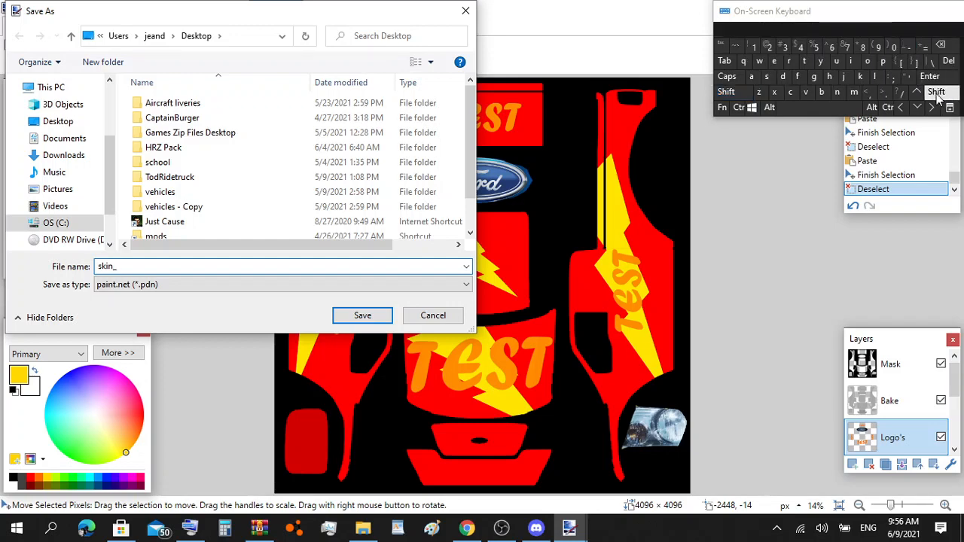
left_click(802, 61)
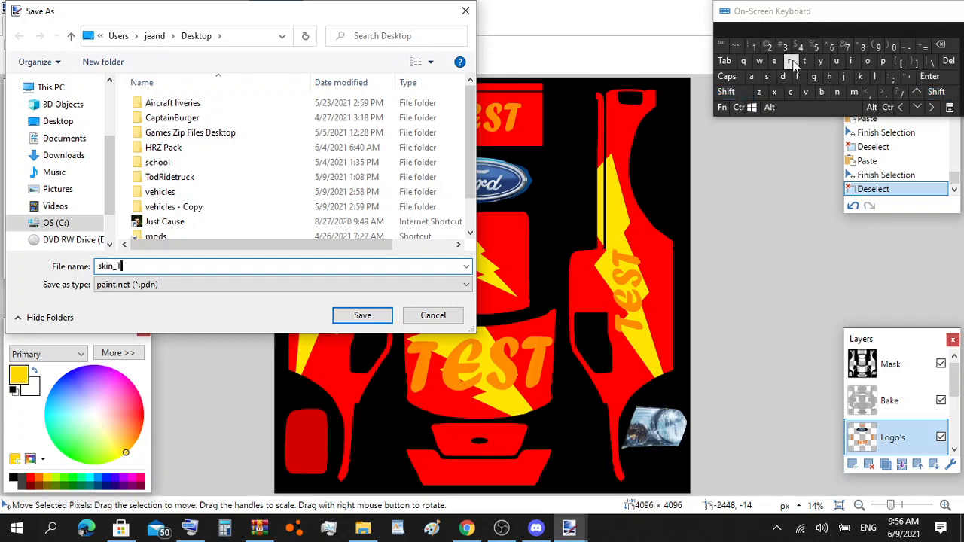
left_click(773, 61)
left_click(802, 61)
left_click(886, 91)
left_click(883, 61)
left_click(833, 92)
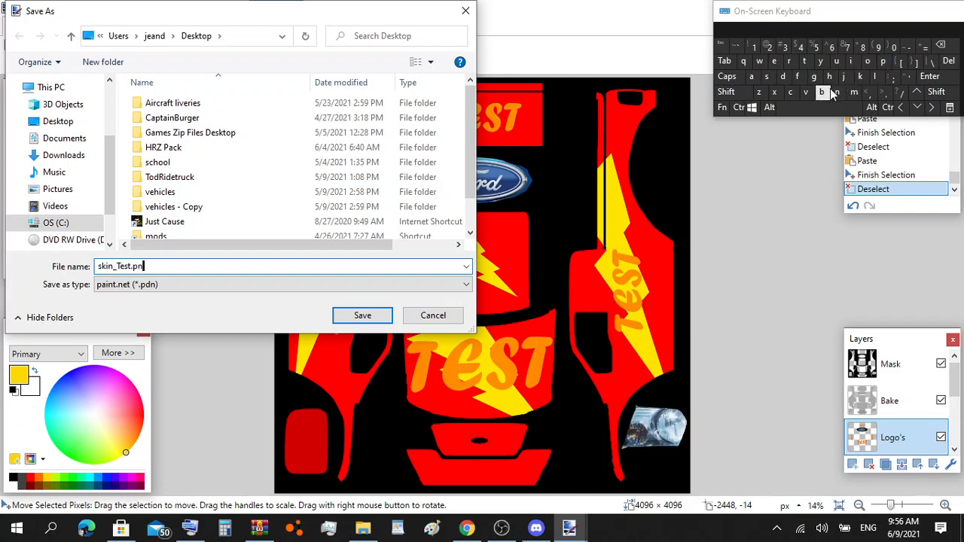
left_click(949, 50)
left_click(949, 50)
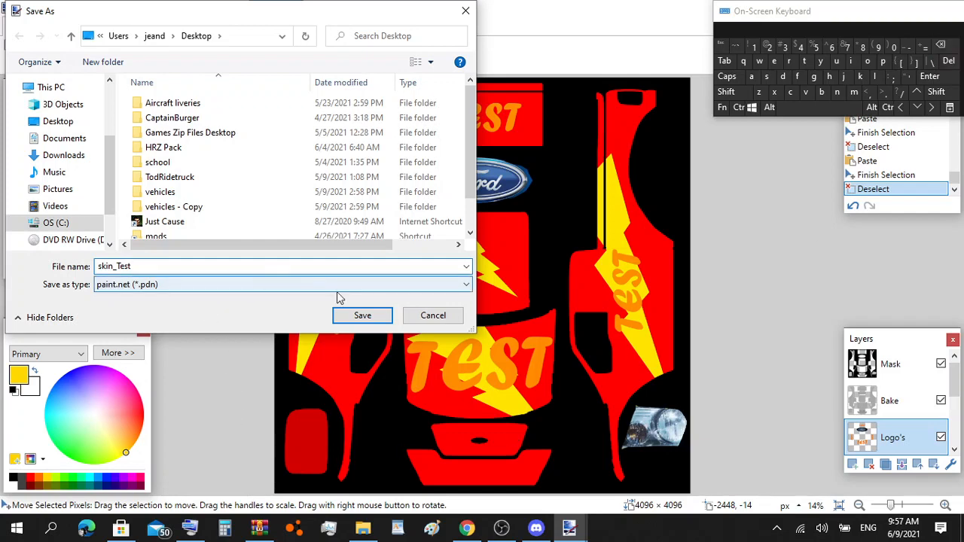
left_click(360, 315)
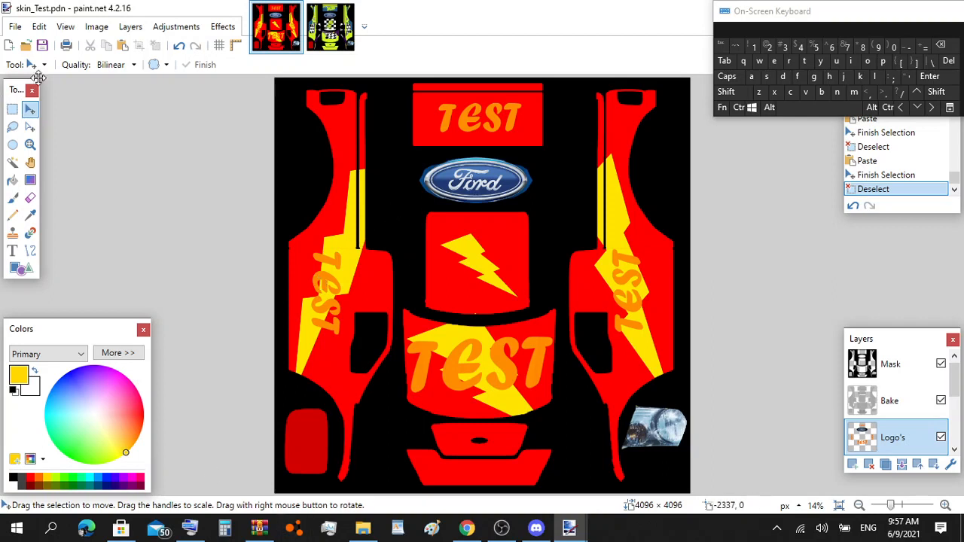
Step: Start saving another copy of the truck skin under the name skin_Test.png with PNG as the file type
left_click(16, 29)
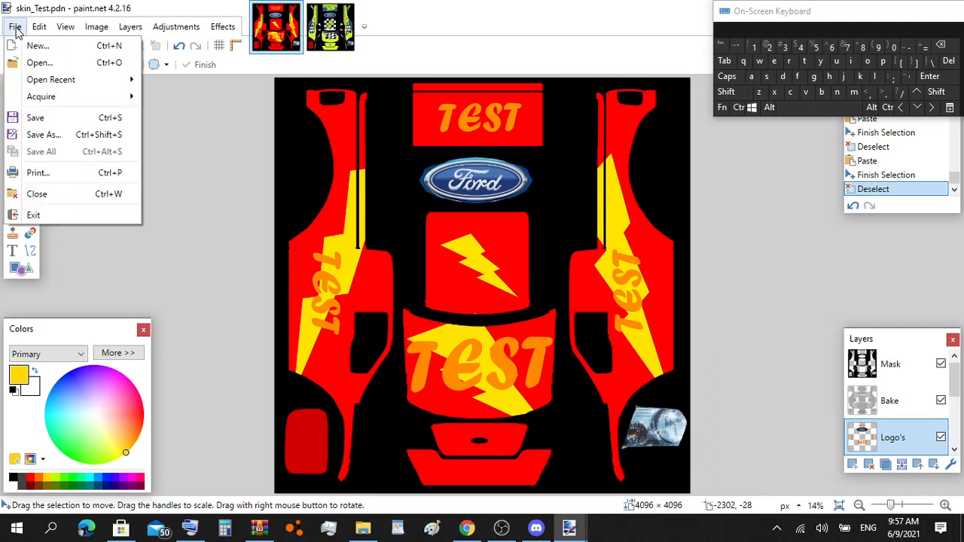
left_click(51, 134)
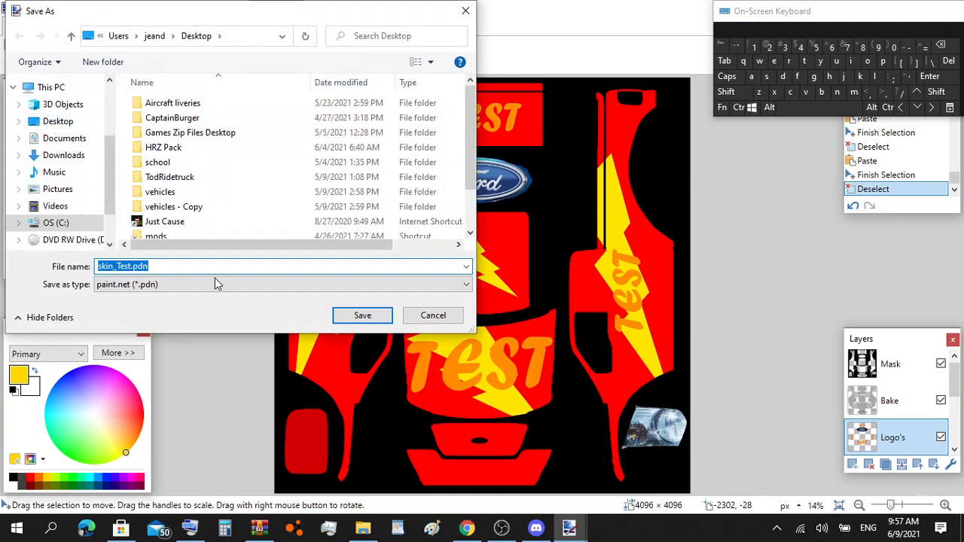
left_click(215, 283)
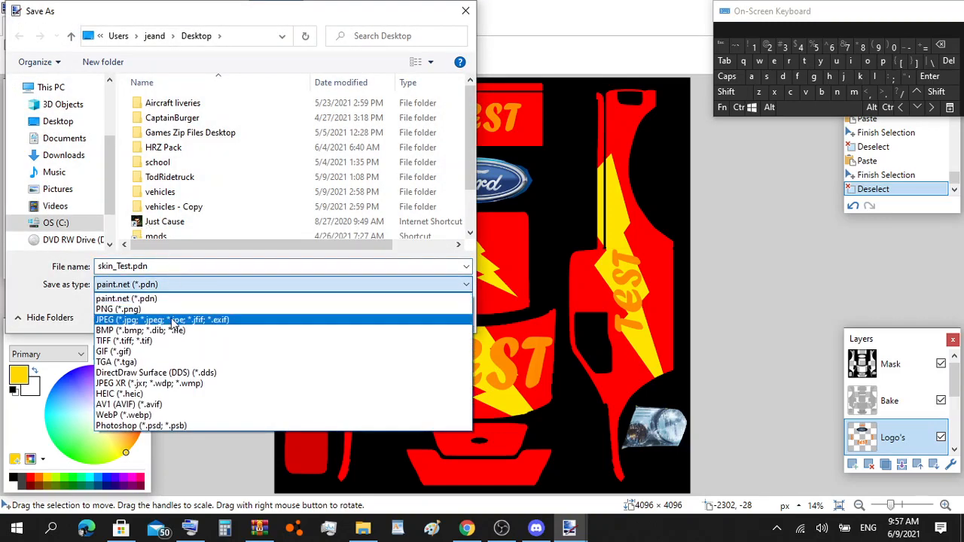
left_click(165, 309)
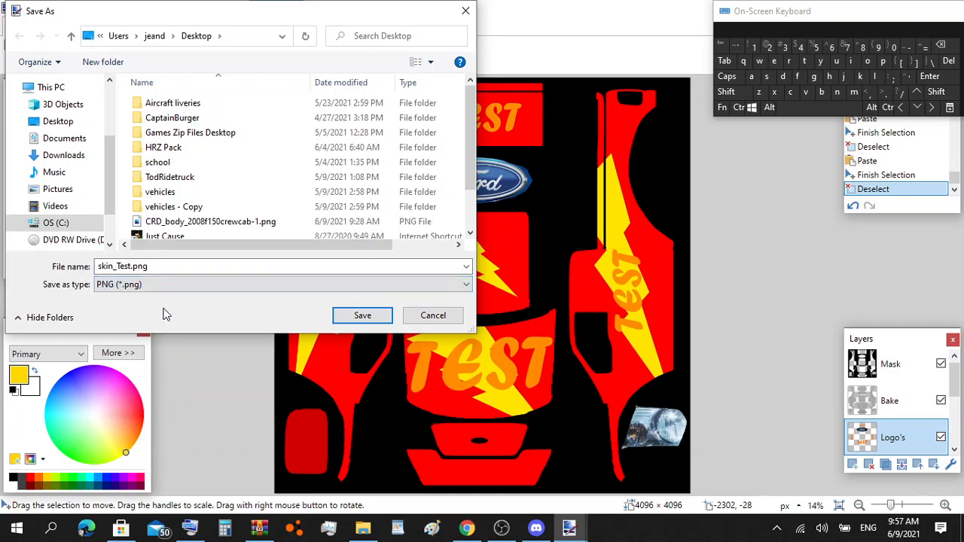
left_click(150, 267)
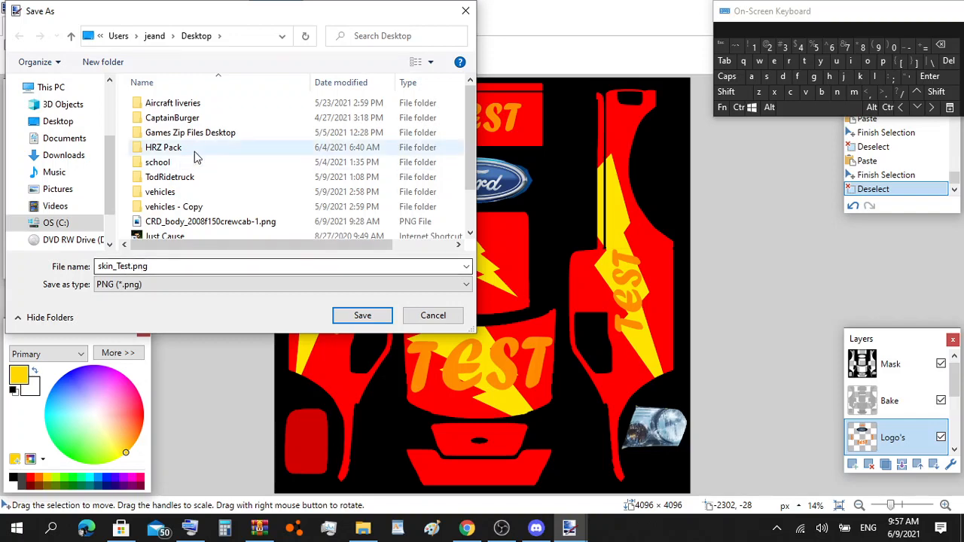
Step: Save the PNG into the Desktop's vehicles > CRD > Test > Textures folder with the default save settings, flattening the image
double_click(195, 198)
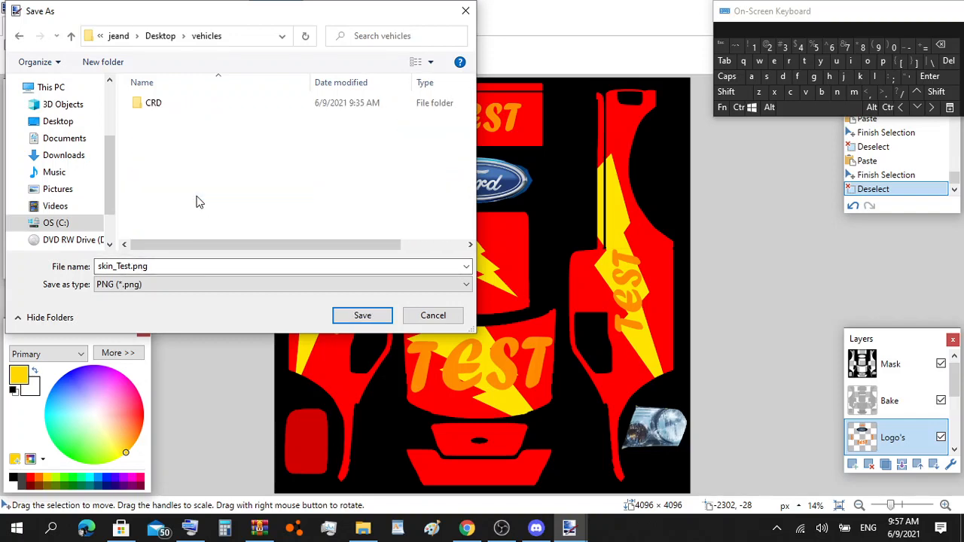
double_click(192, 109)
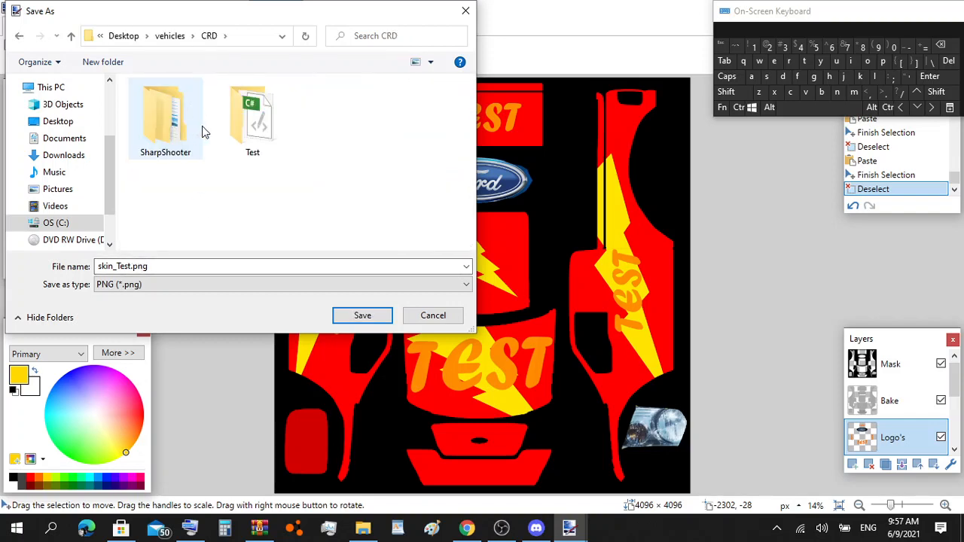
double_click(252, 117)
double_click(190, 121)
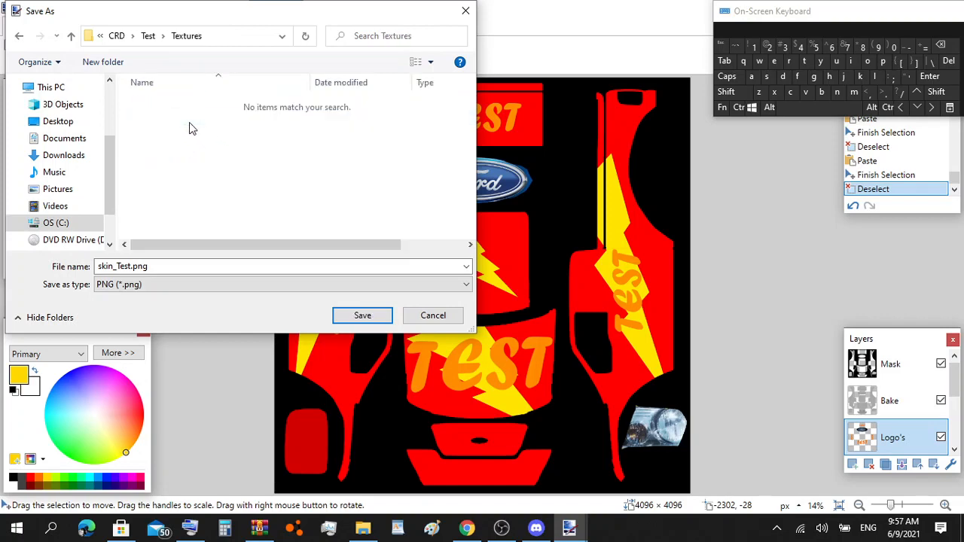
left_click(361, 316)
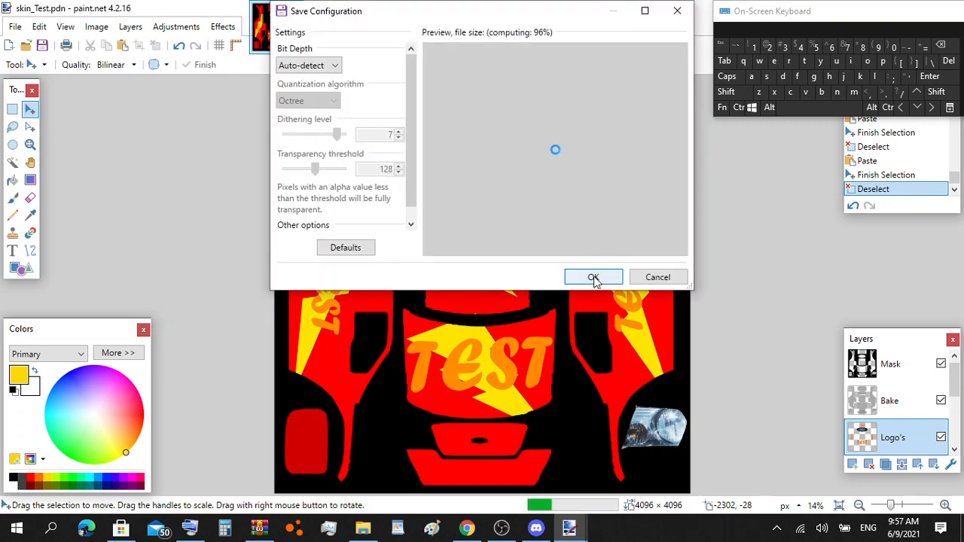
left_click(593, 278)
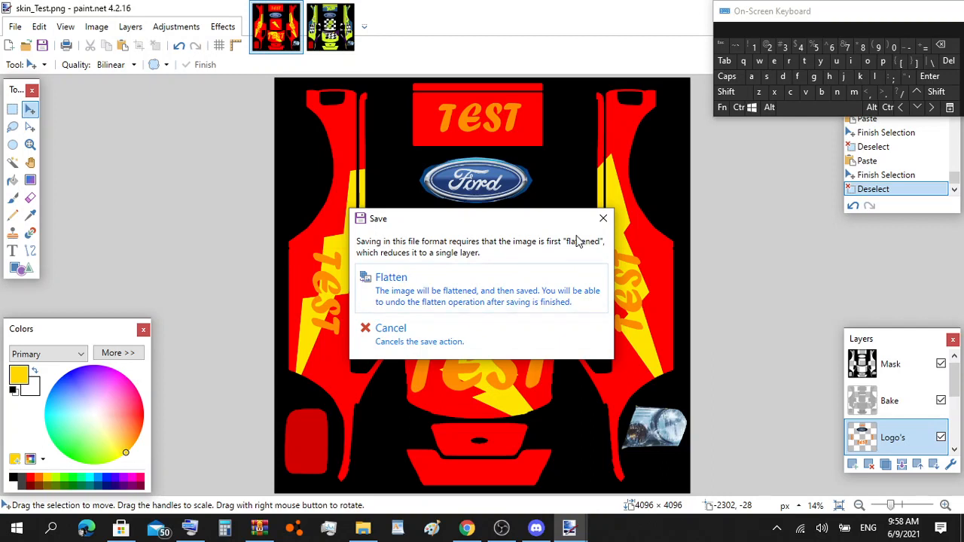
left_click(538, 281)
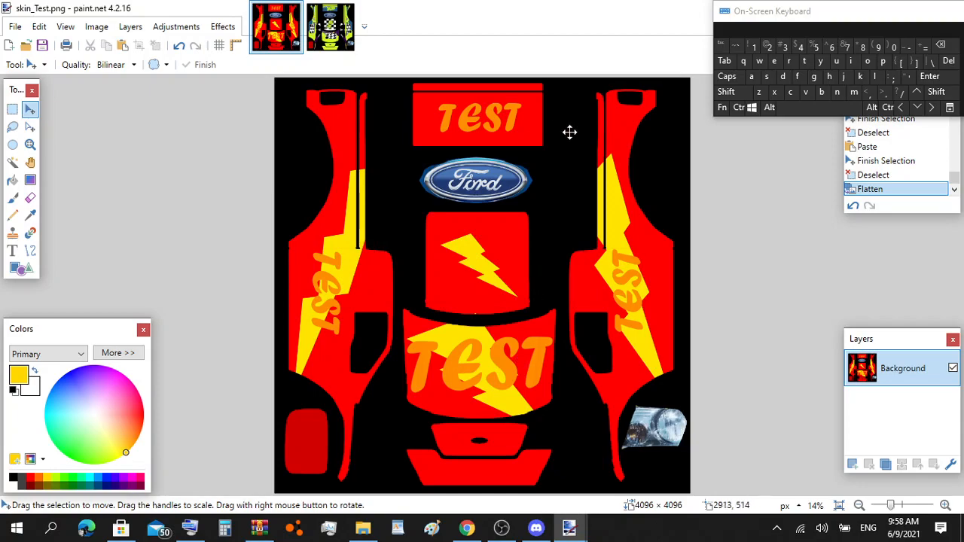
Step: Close paint.net with the finished TEST skin and return to the desktop
left_click_drag(550, 8, 426, 213)
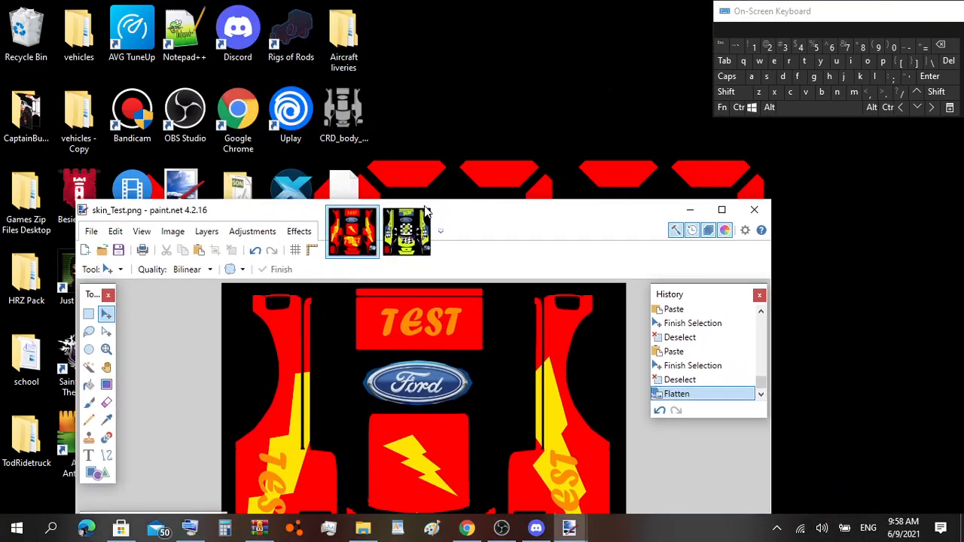
left_click(753, 209)
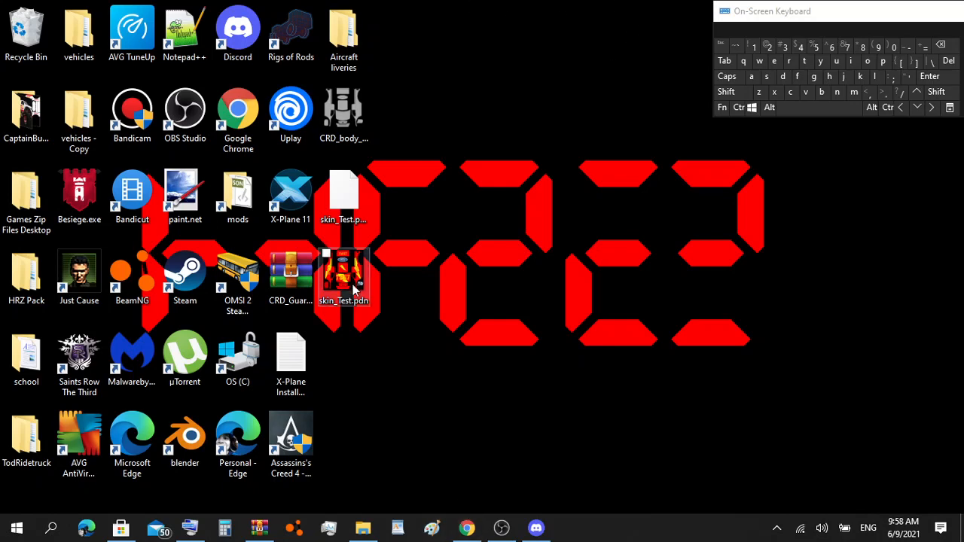
left_click(363, 527)
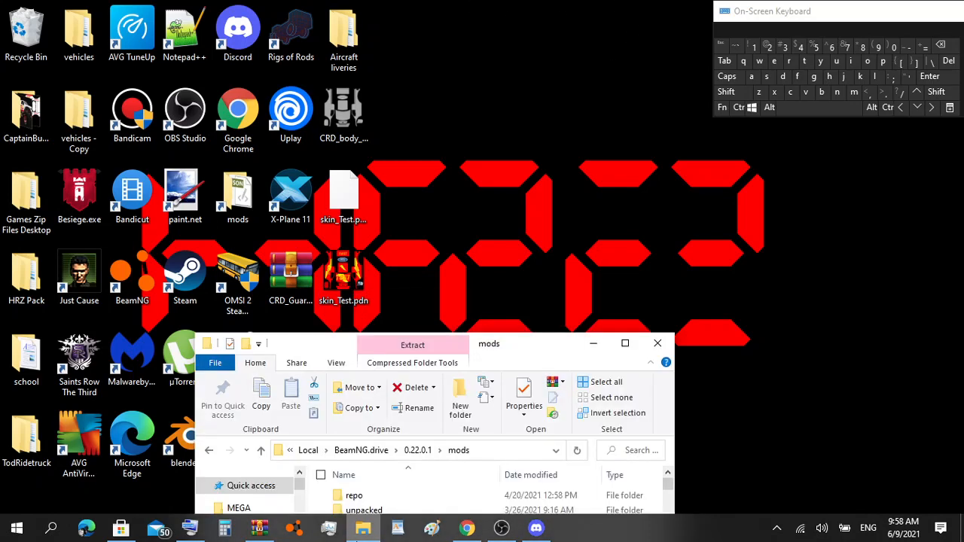
left_click(593, 344)
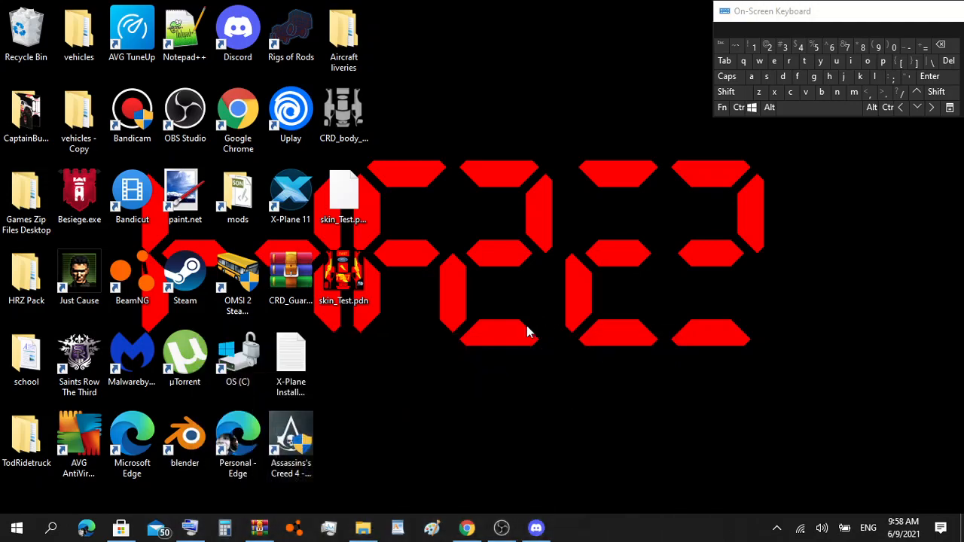
left_click(259, 528)
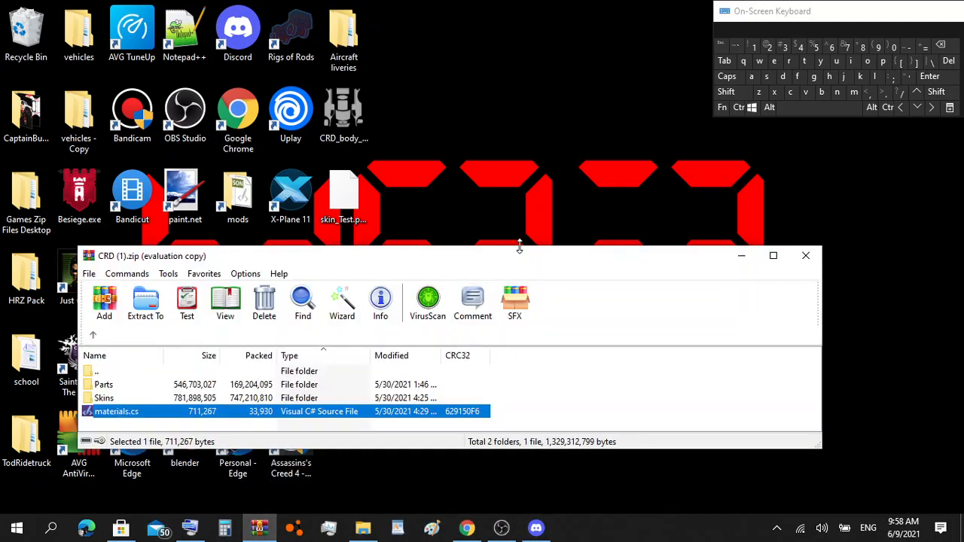
left_click_drag(517, 256, 618, 1)
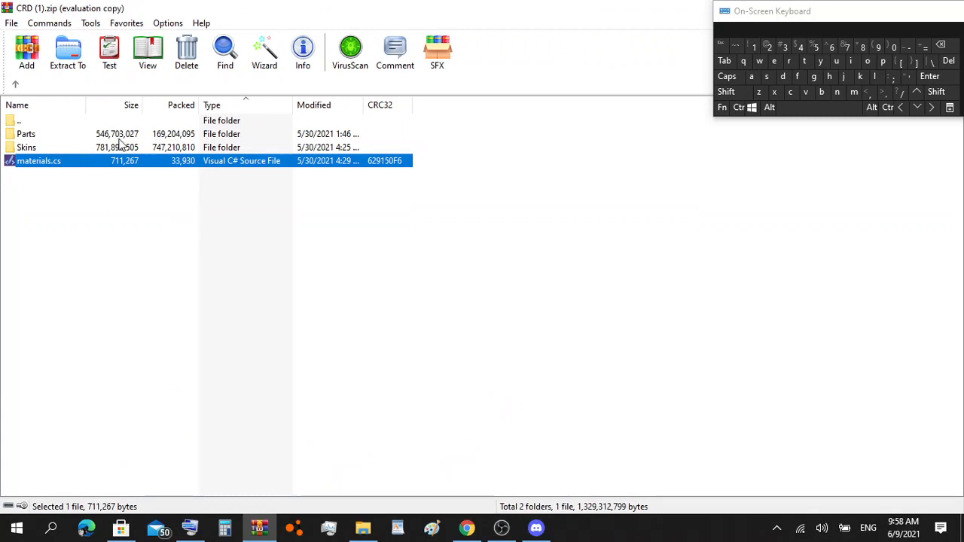
left_click(16, 84)
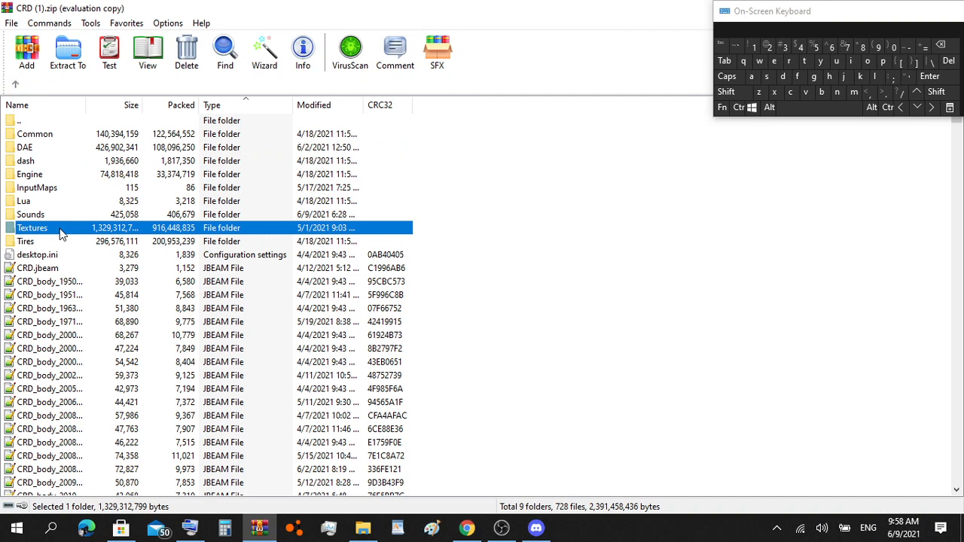
double_click(61, 231)
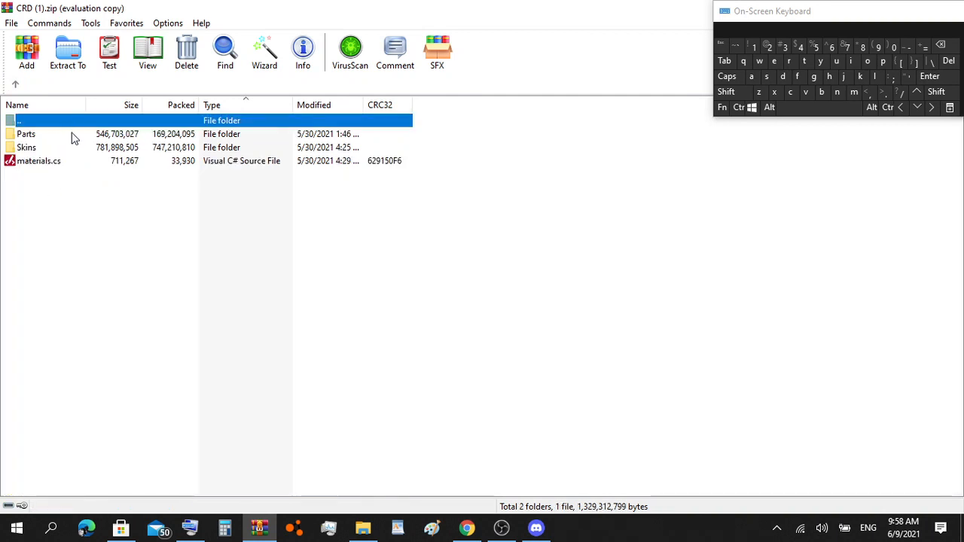
left_click(73, 136)
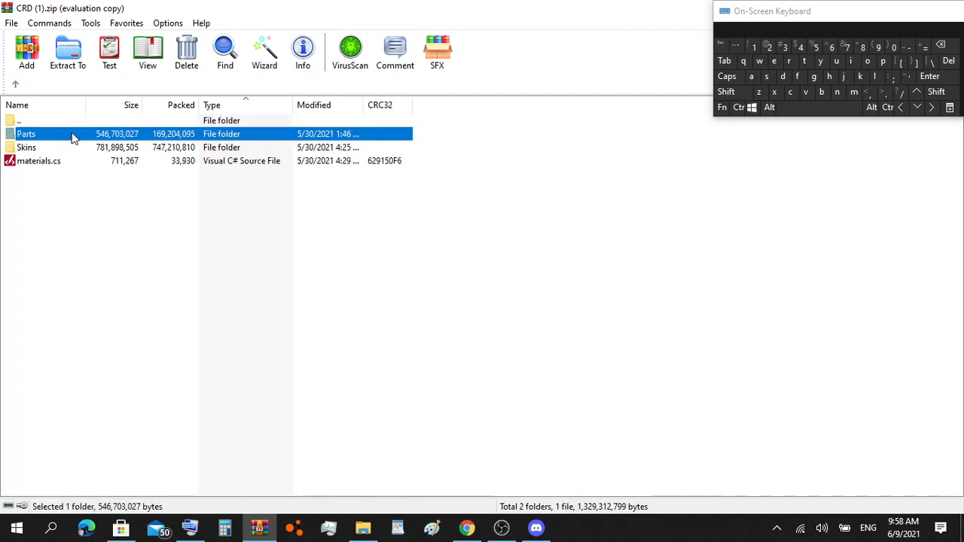
left_click(74, 67)
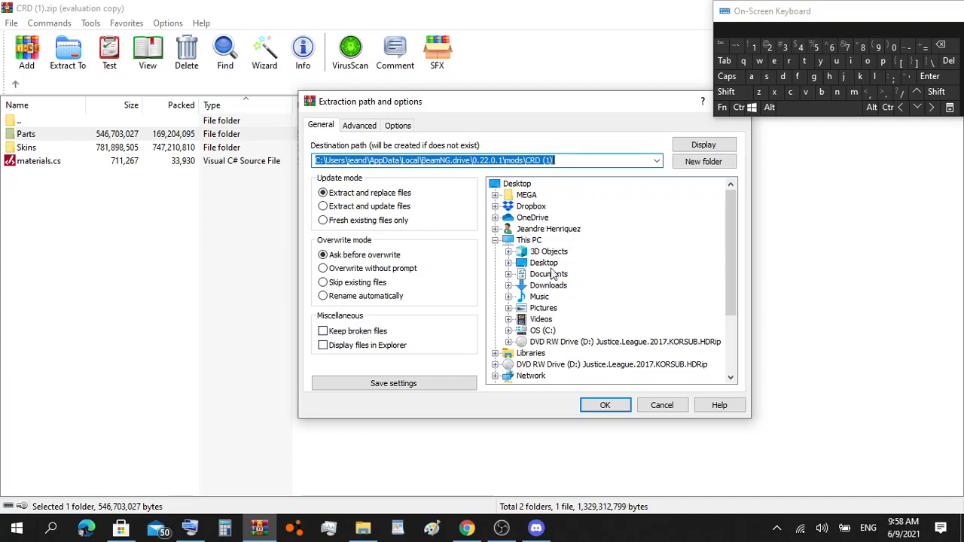
left_click(648, 407)
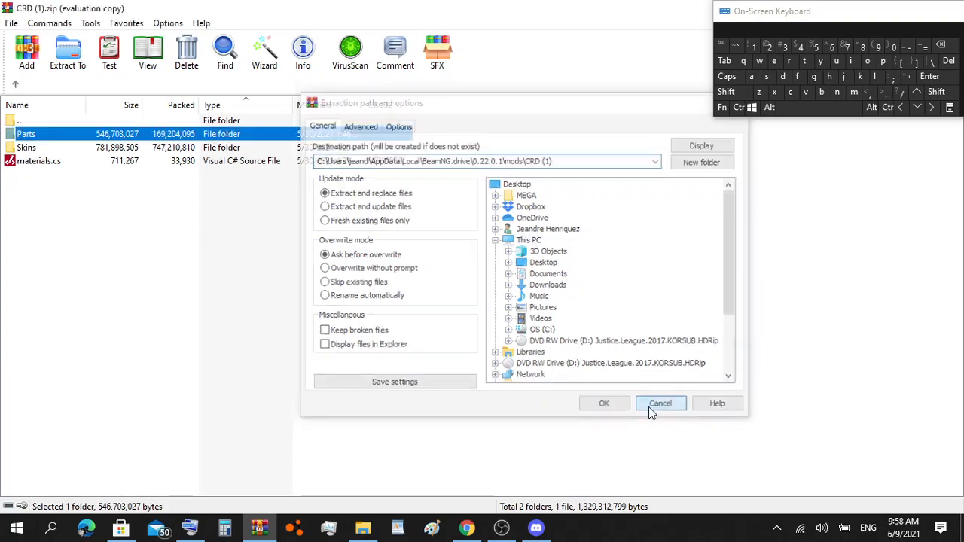
double_click(489, 6)
left_click(706, 238)
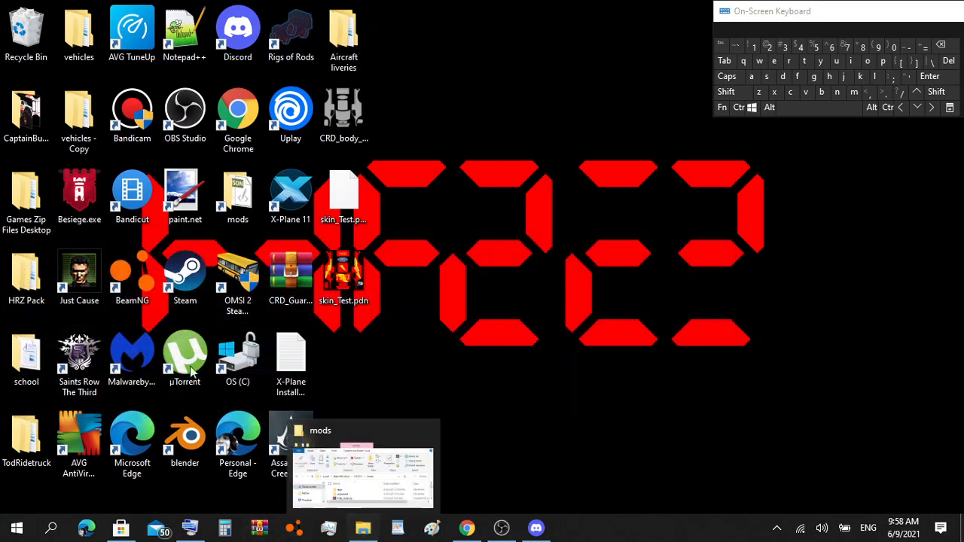
Step: Open the Parts folder inside CRD Templates of the HRZ Pack folder on the desktop and enlarge its window
double_click(37, 300)
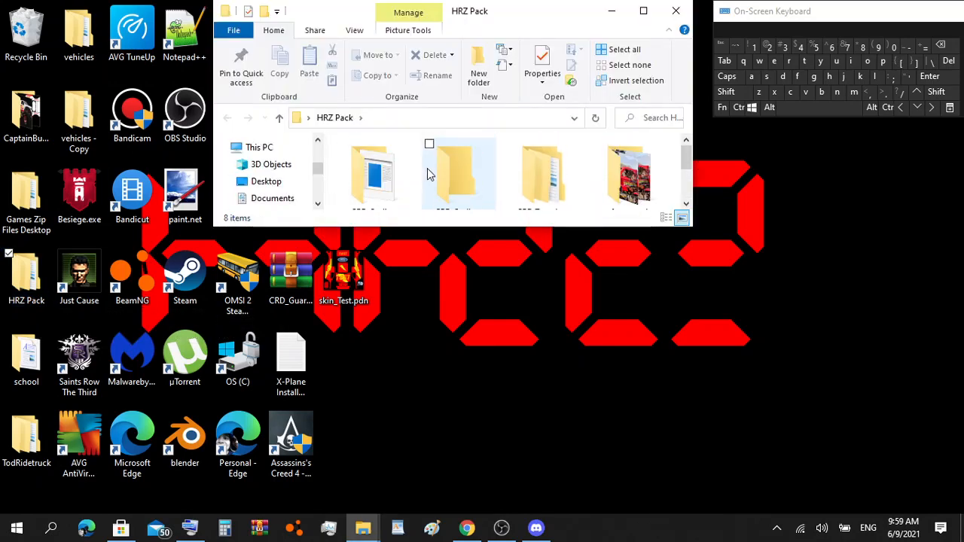
left_click(573, 118)
left_click(545, 162)
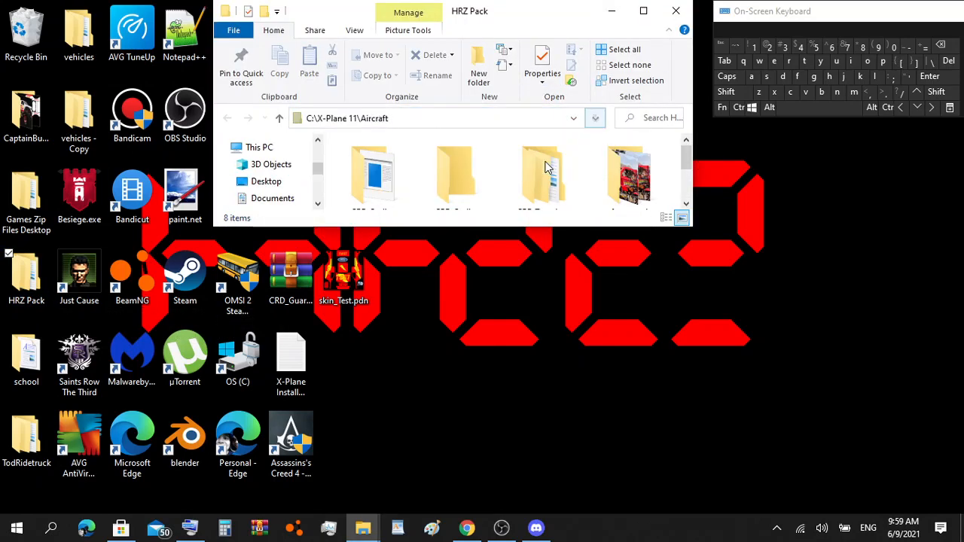
double_click(540, 170)
left_click(654, 14)
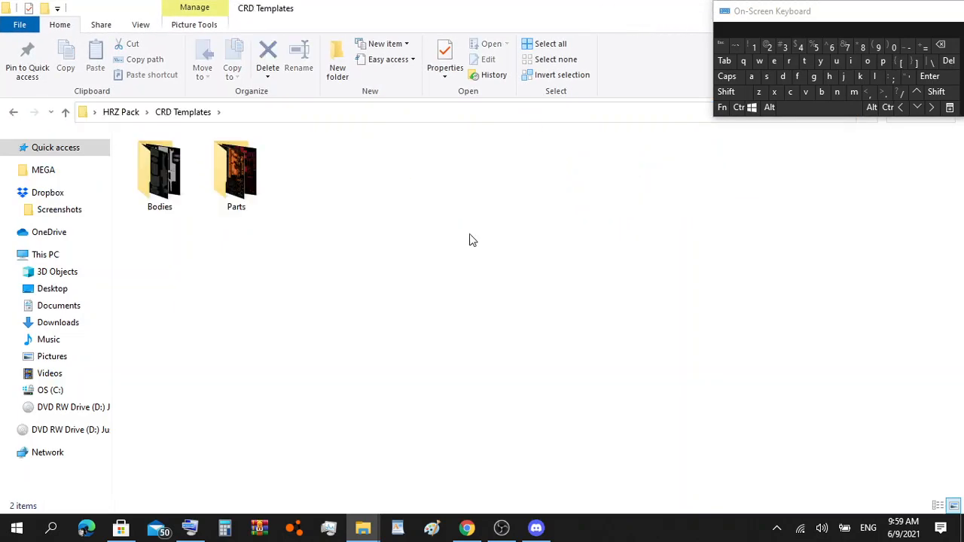
double_click(236, 202)
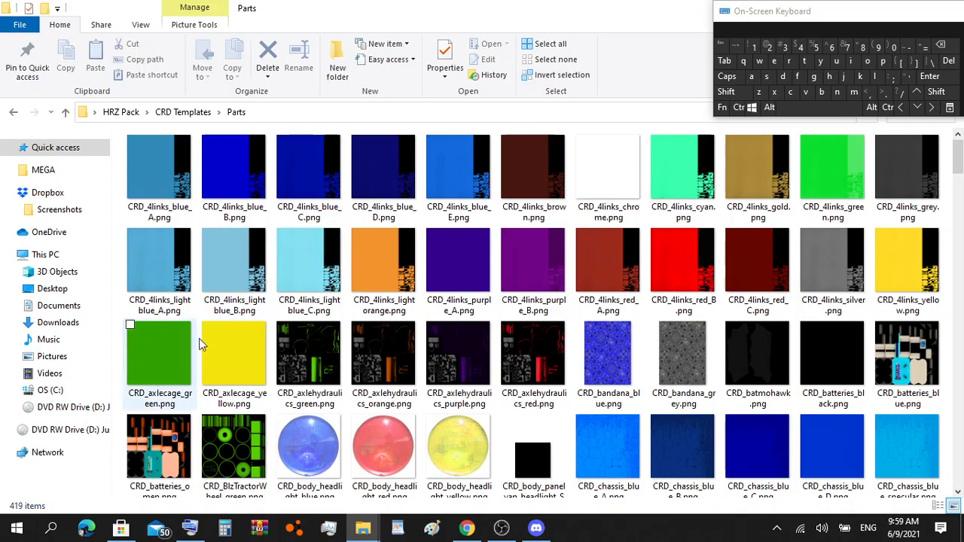
Step: Find the grey chassis texture CRD_chassis_grey.png among the part templates and copy it
scroll(278, 252, "down", 3)
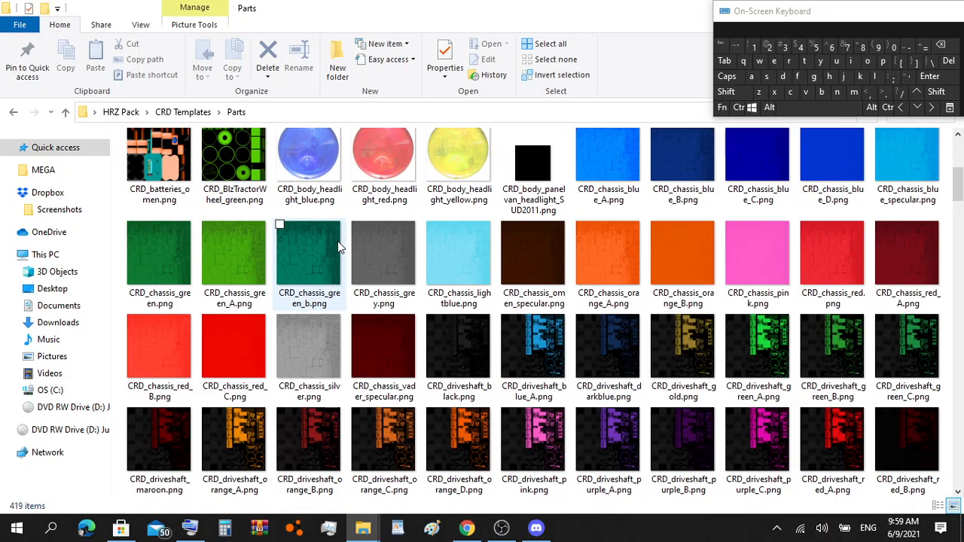
scroll(337, 241, "down", 2)
scroll(342, 246, "up", 3)
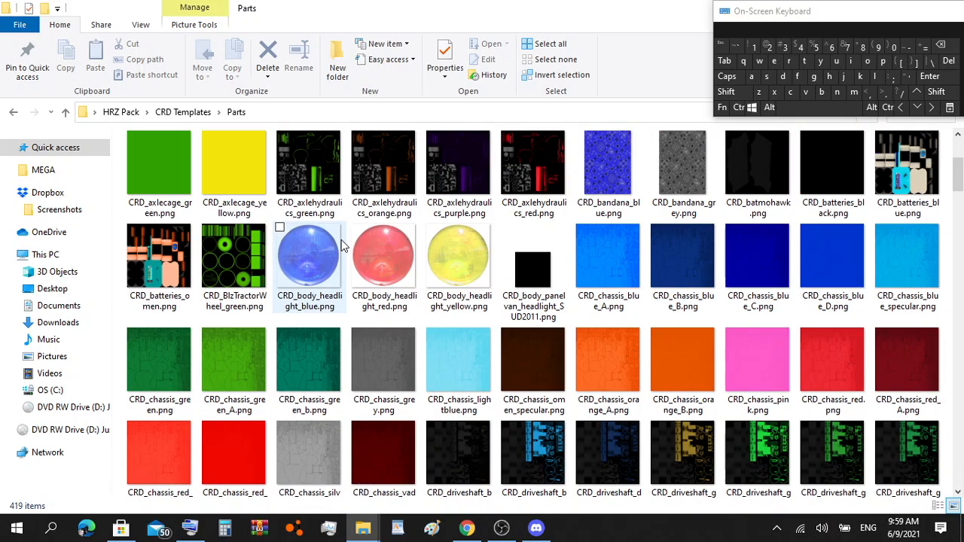
scroll(342, 246, "down", 1)
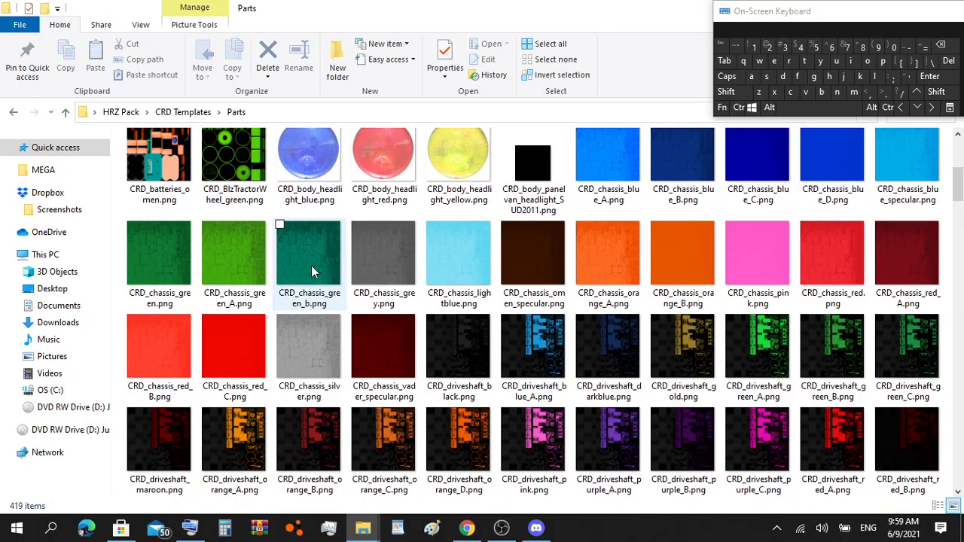
left_click(395, 254)
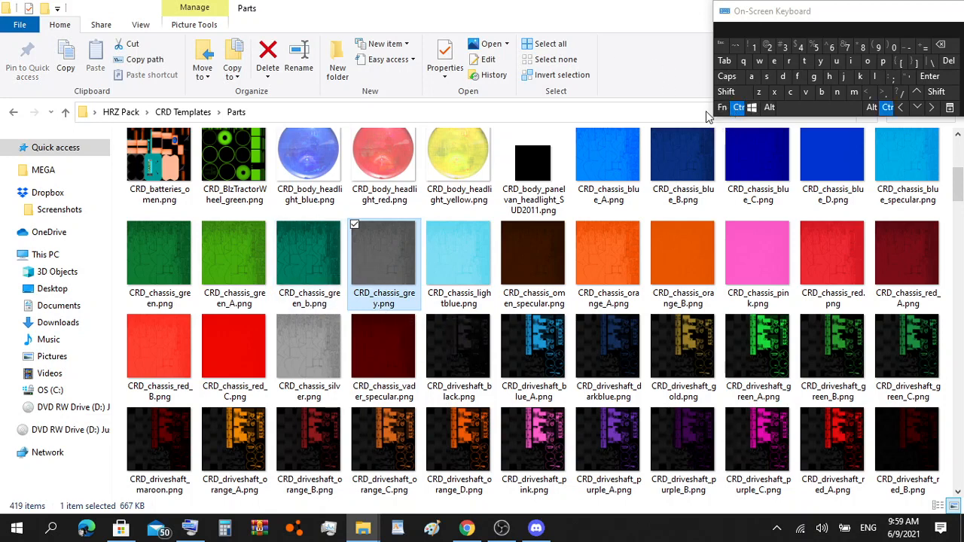
left_click(788, 94)
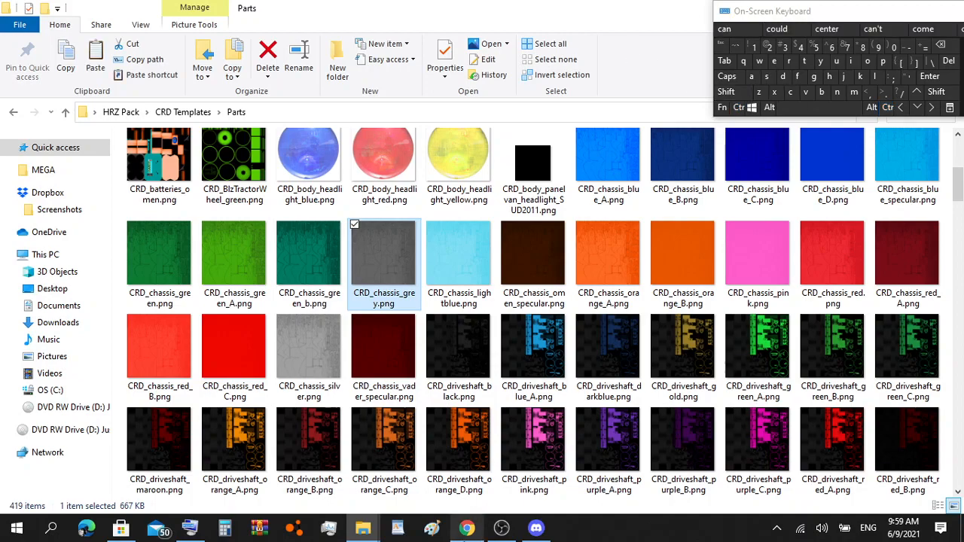
Step: Switch to the mods folder window, enlarge it and browse to Desktop > vehicles > CRD > Test > Parts
mouse_move(369, 535)
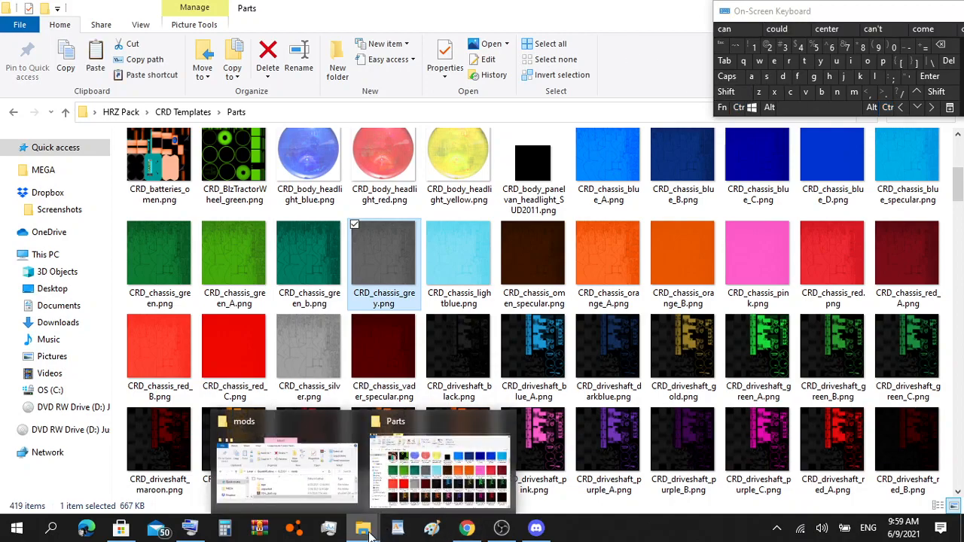
mouse_move(335, 489)
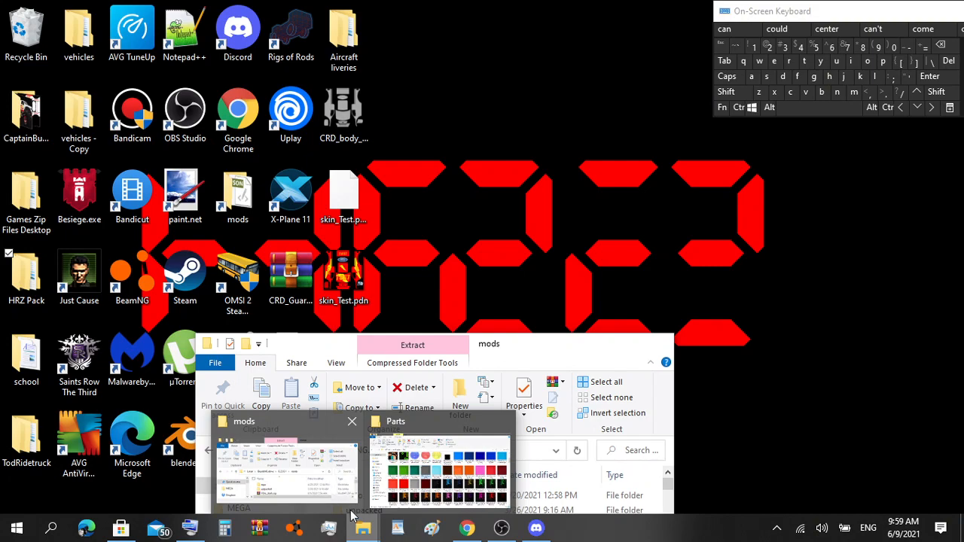
left_click(407, 467)
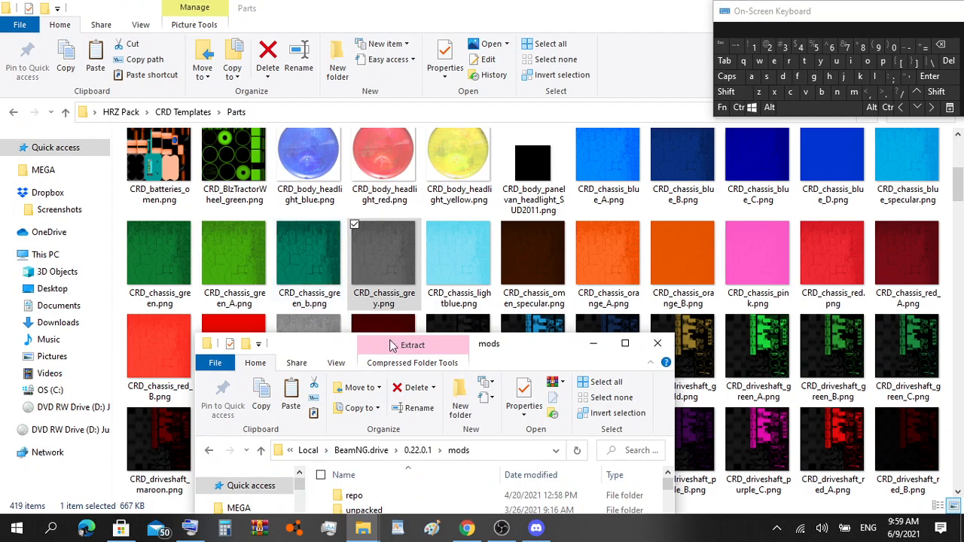
left_click_drag(391, 344, 403, 217)
left_click_drag(404, 66, 403, 3)
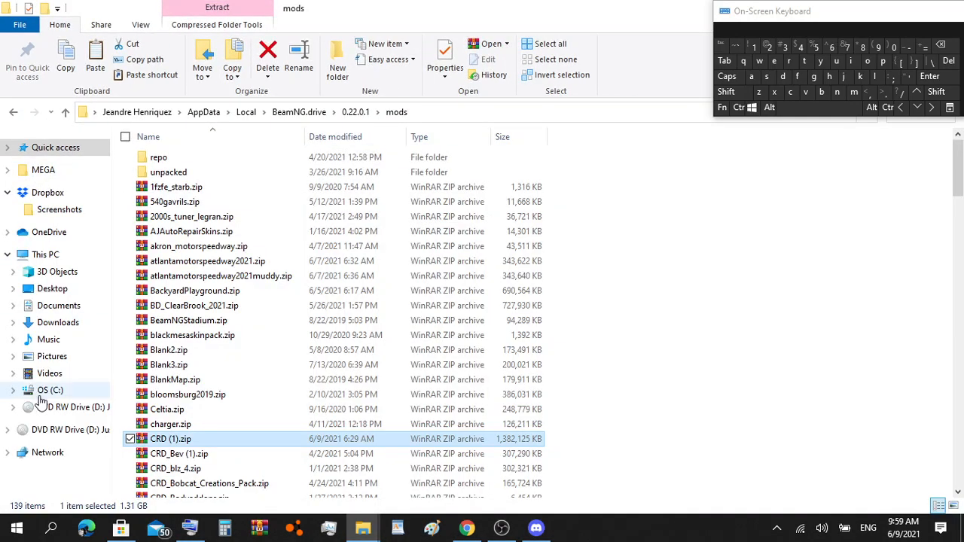
left_click(52, 291)
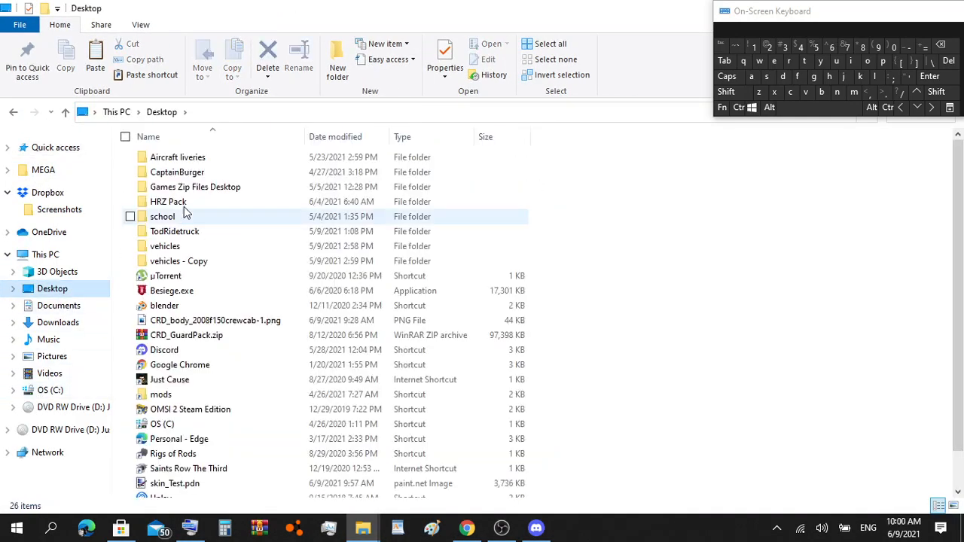
double_click(202, 247)
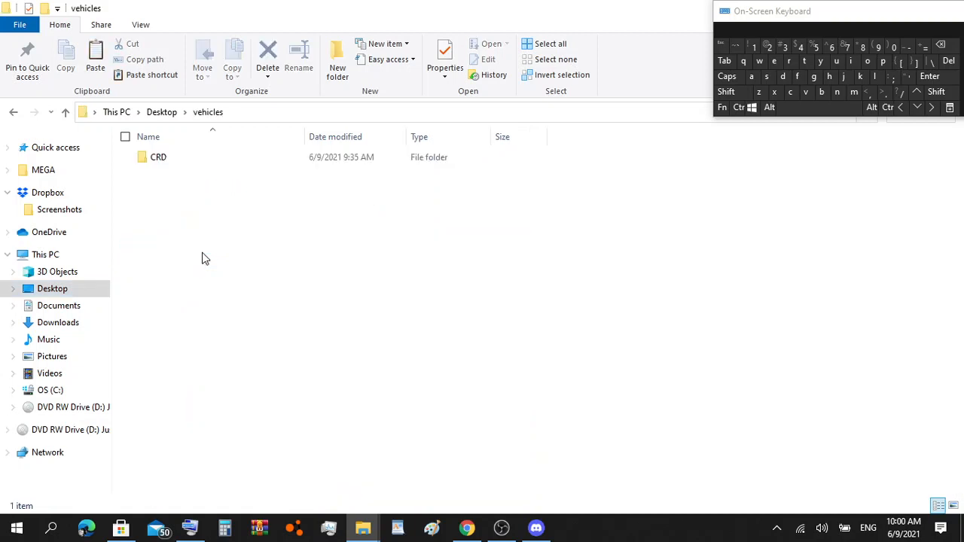
double_click(181, 158)
double_click(209, 188)
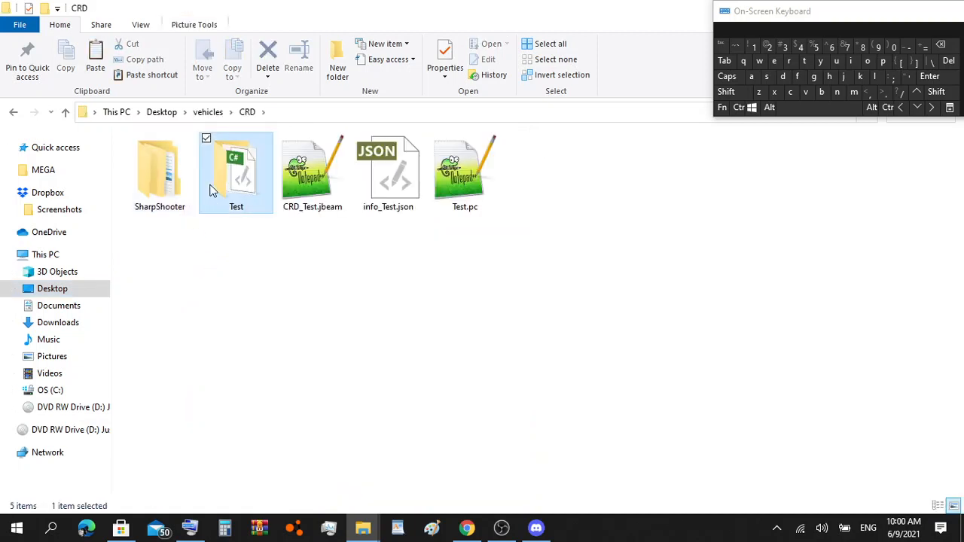
double_click(195, 160)
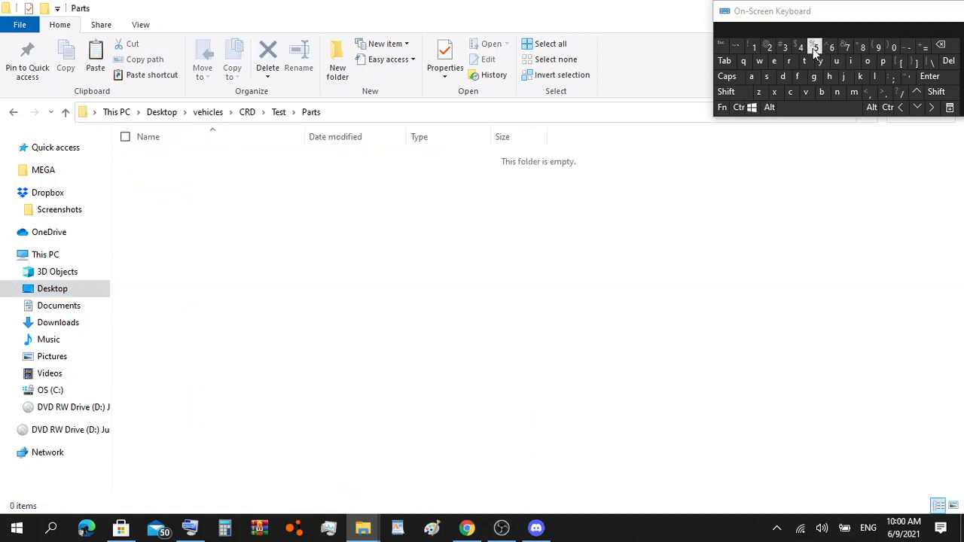
Step: Paste the copied chassis texture into the Test skin's Parts folder and deselect it
left_click(742, 106)
left_click(805, 91)
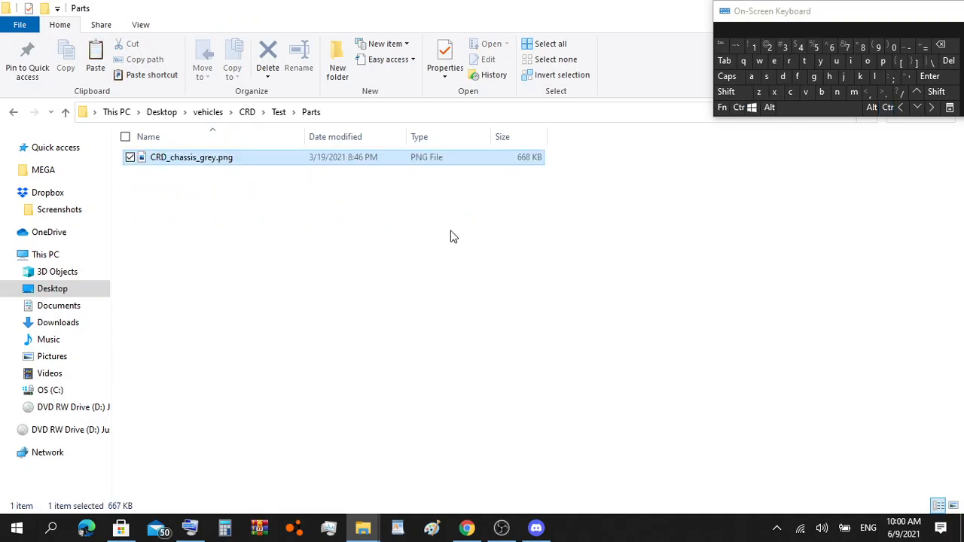
left_click(451, 231)
Step: Return to the CRD Templates Parts folder and copy the red driveshaft texture CRD_driveshaft_red_A.png
mouse_move(459, 531)
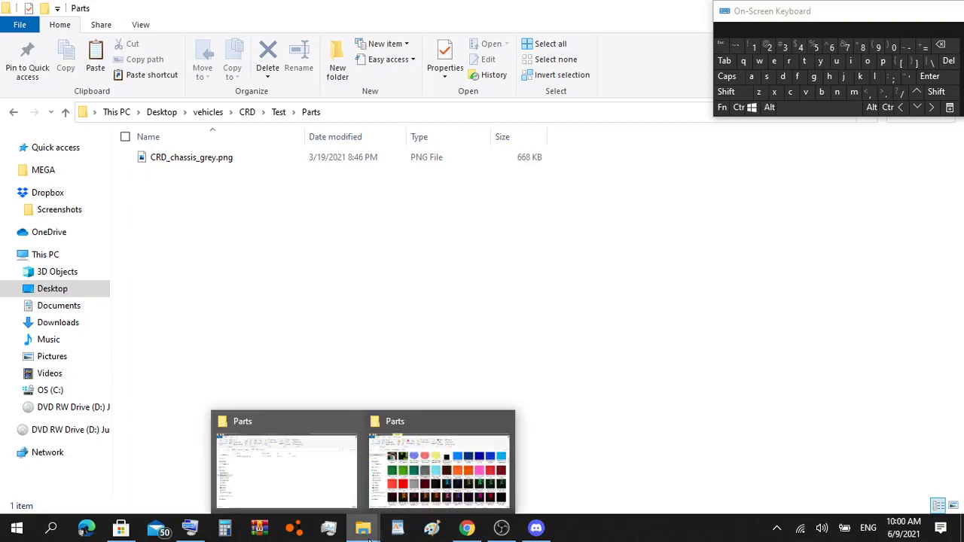
left_click(386, 486)
scroll(529, 429, "up", 3)
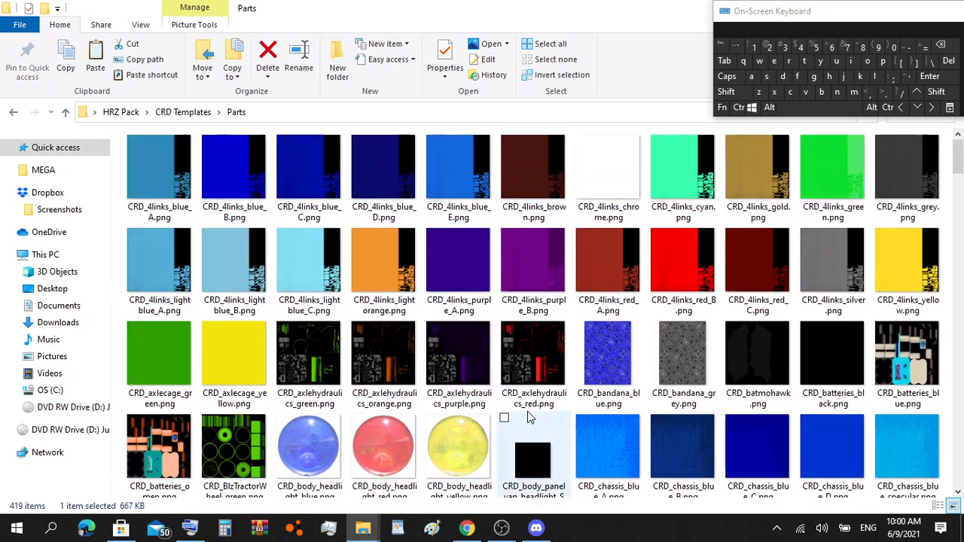
scroll(529, 432, "down", 5)
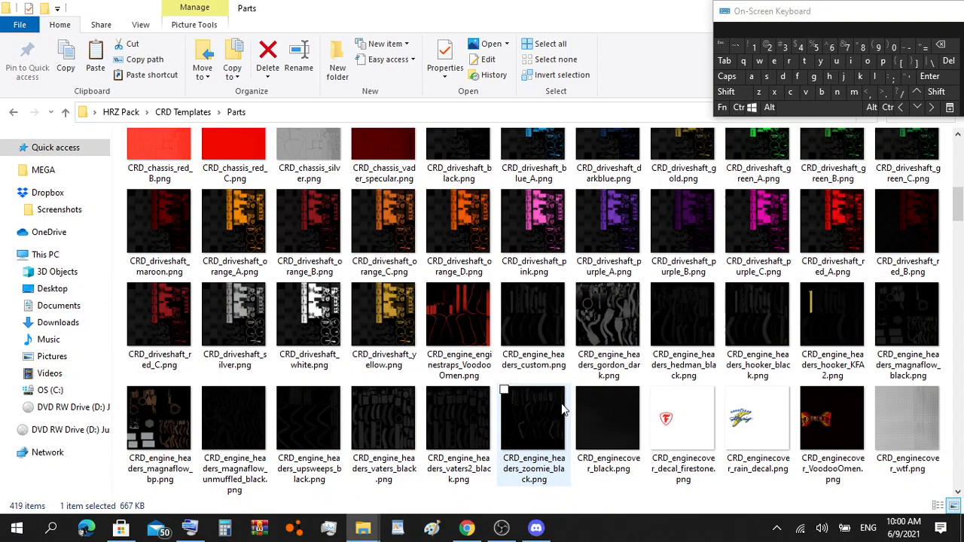
scroll(560, 408, "up", 1)
left_click(828, 348)
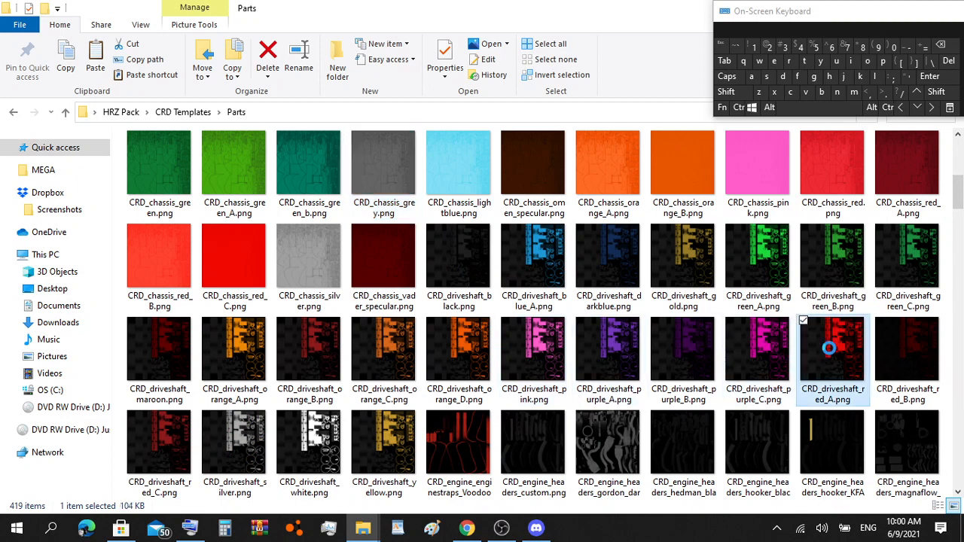
left_click(737, 108)
left_click(790, 92)
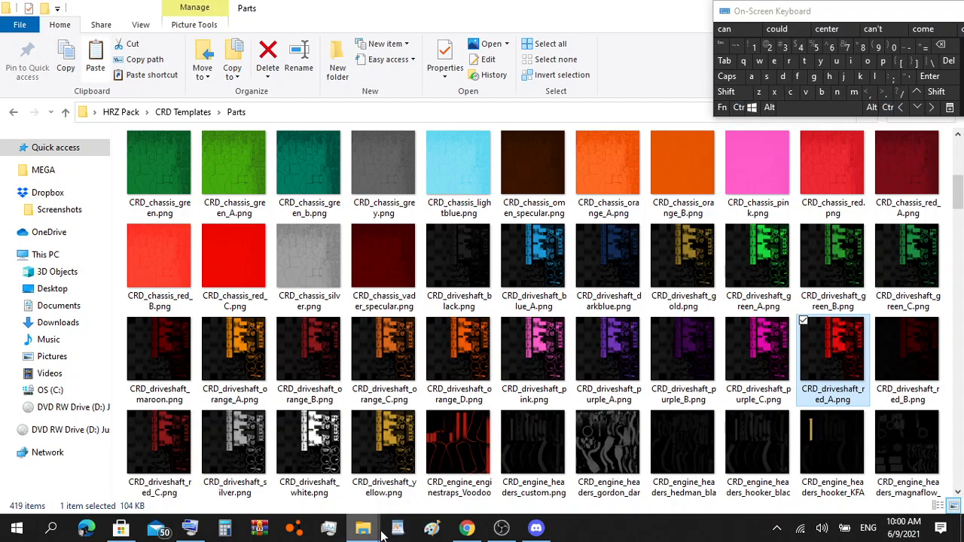
Step: Paste the copied red driveshaft texture into the Test skin's Parts folder and deselect it
mouse_move(363, 527)
left_click(356, 476)
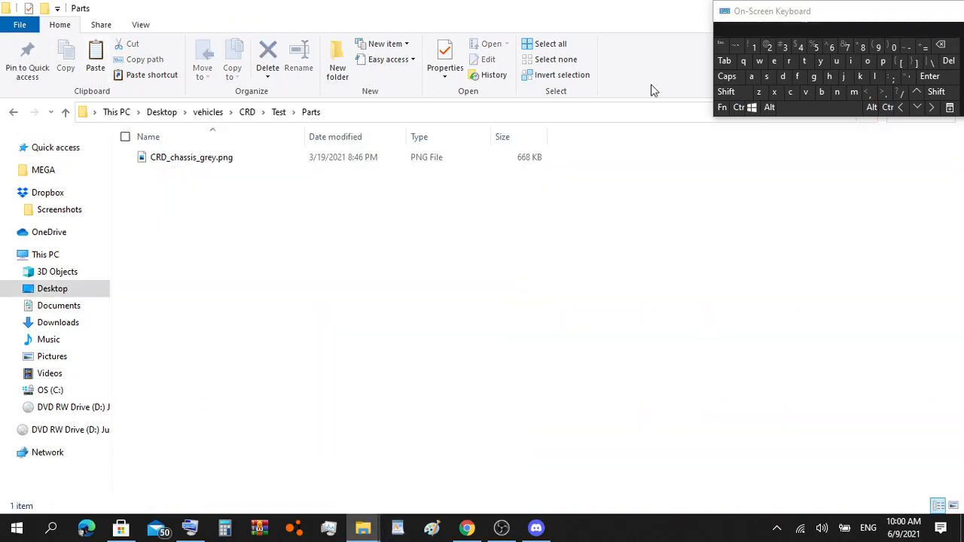
left_click(738, 108)
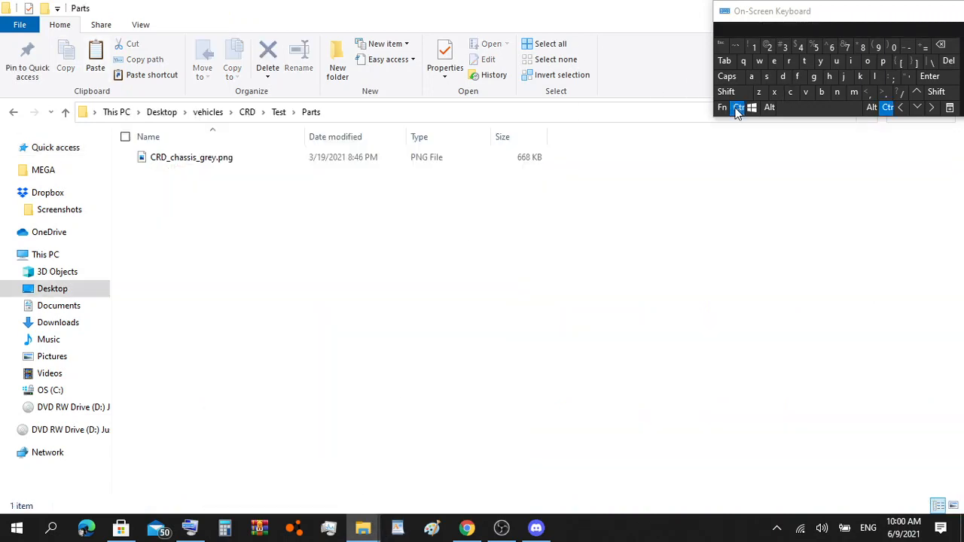
left_click(803, 94)
left_click(519, 271)
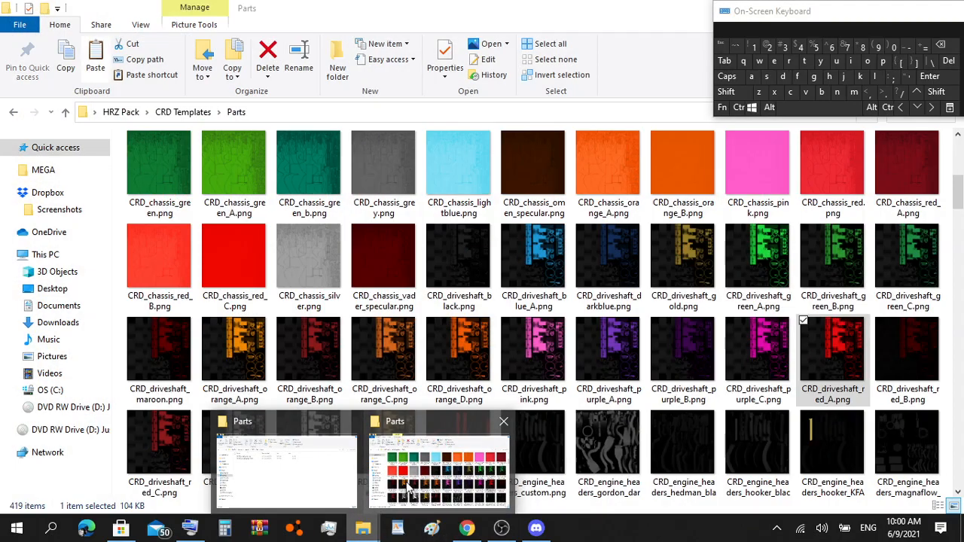
Step: Look through the CRD Templates part textures beyond the driveshafts, including engine headers, flags, fuel cells and rims
left_click(408, 488)
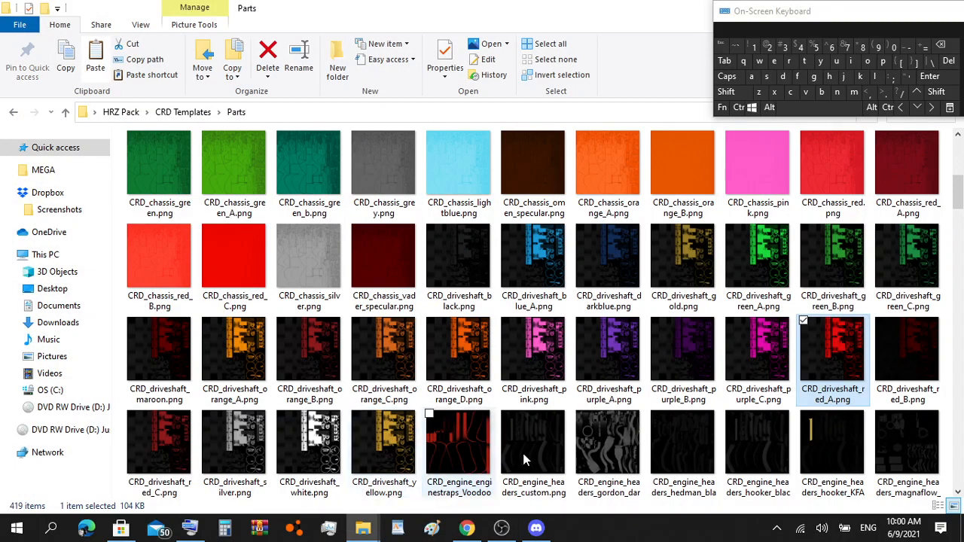
scroll(594, 351, "down", 10)
scroll(595, 351, "up", 8)
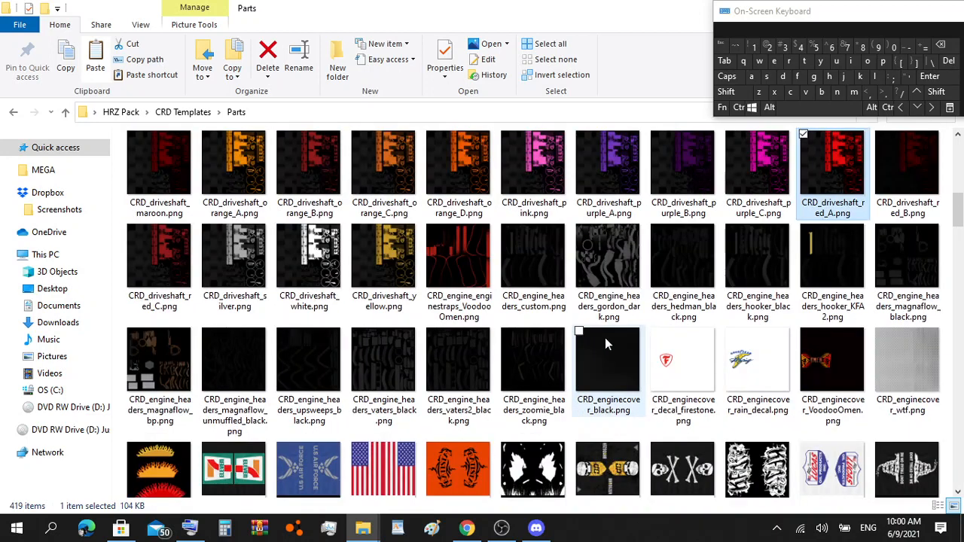
scroll(763, 301, "down", 4)
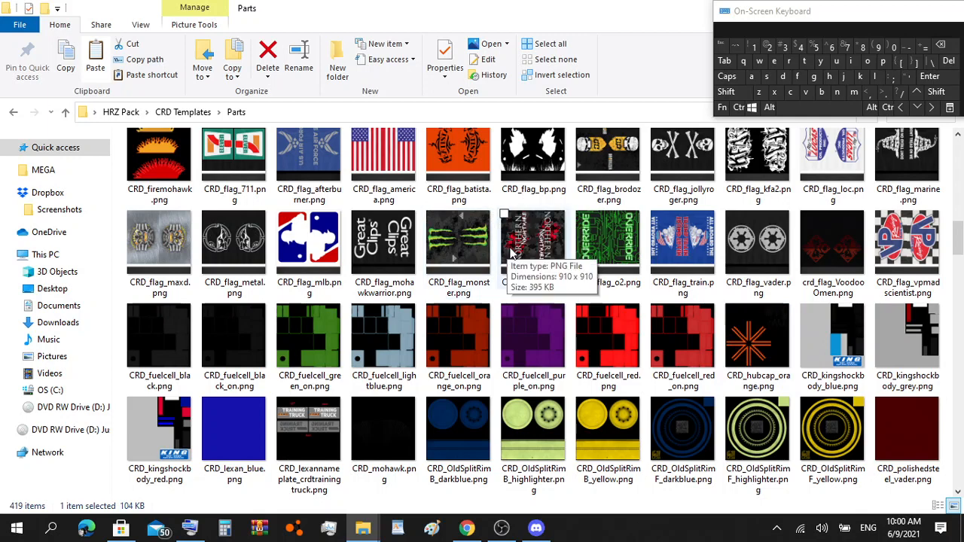
scroll(509, 254, "up", 2)
scroll(512, 258, "down", 2)
scroll(515, 261, "up", 2)
scroll(515, 260, "down", 10)
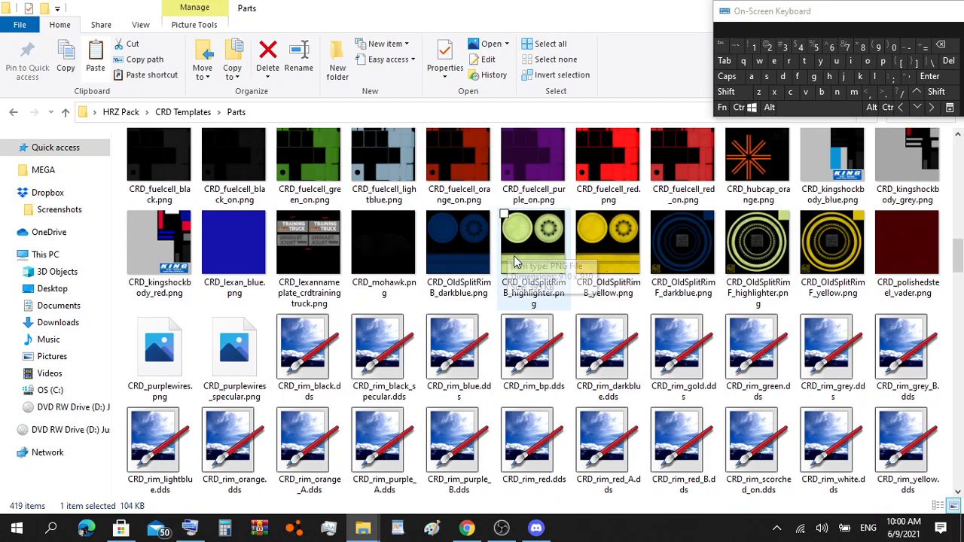
scroll(531, 281, "up", 1)
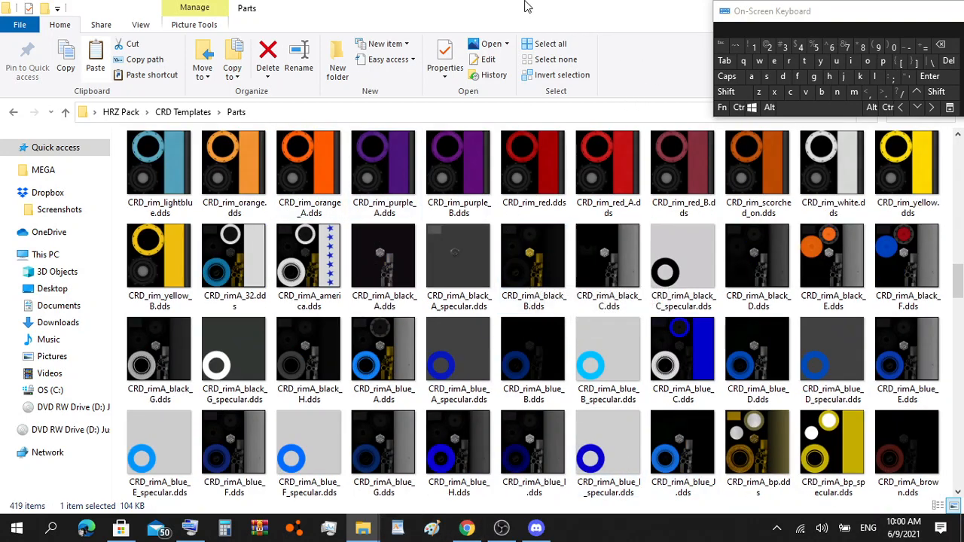
Step: Close the CRD Templates Parts window, go up to the Test folder and open its materials.cs file
left_click_drag(580, 3, 466, 207)
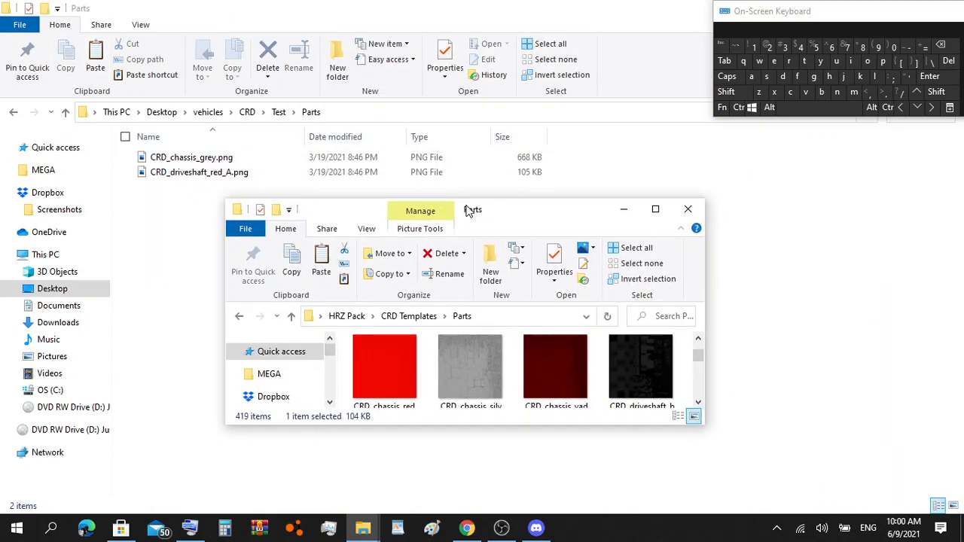
left_click(687, 210)
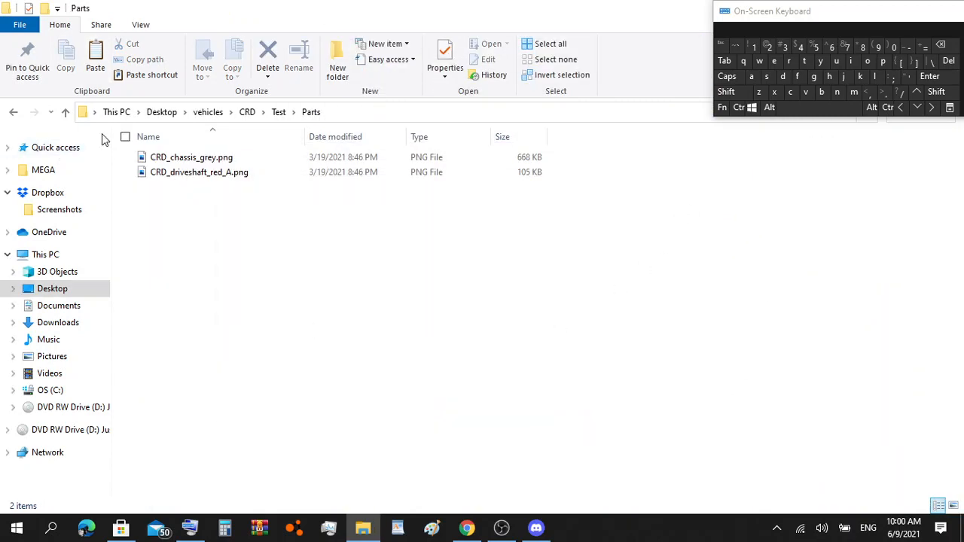
left_click(275, 118)
left_click(221, 190)
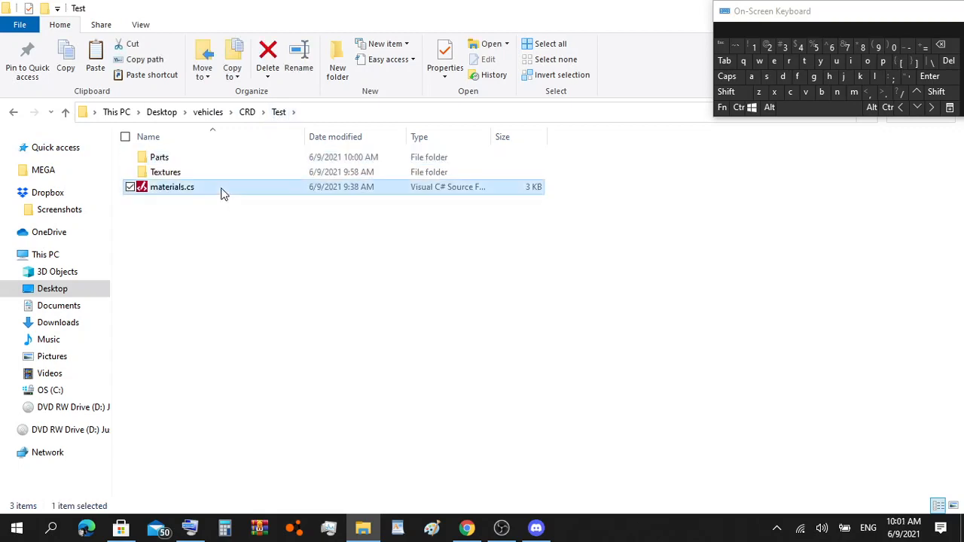
double_click(219, 186)
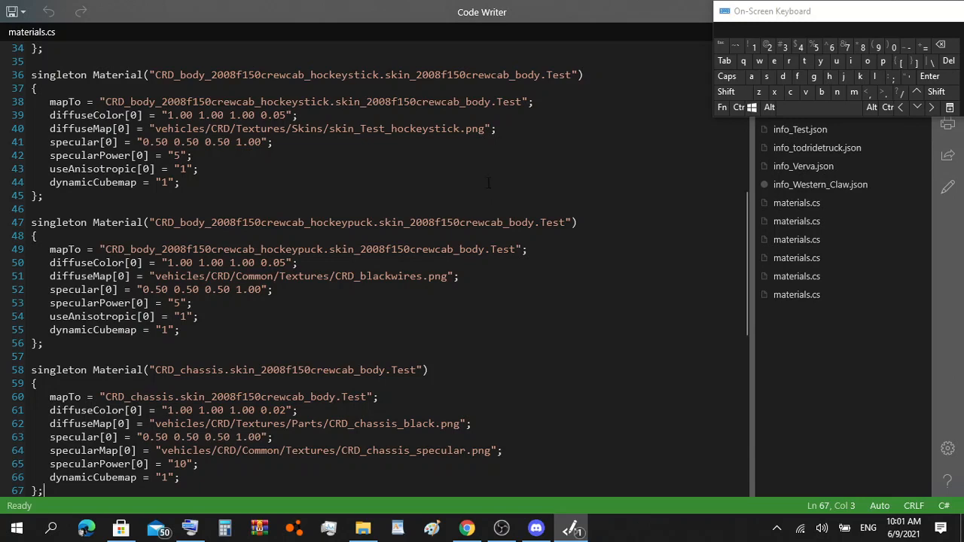
Step: Replace the Northern Nightmare header comment on line 1 of materials.cs with Test
scroll(433, 174, "down", 4)
scroll(429, 181, "up", 11)
scroll(429, 183, "up", 4)
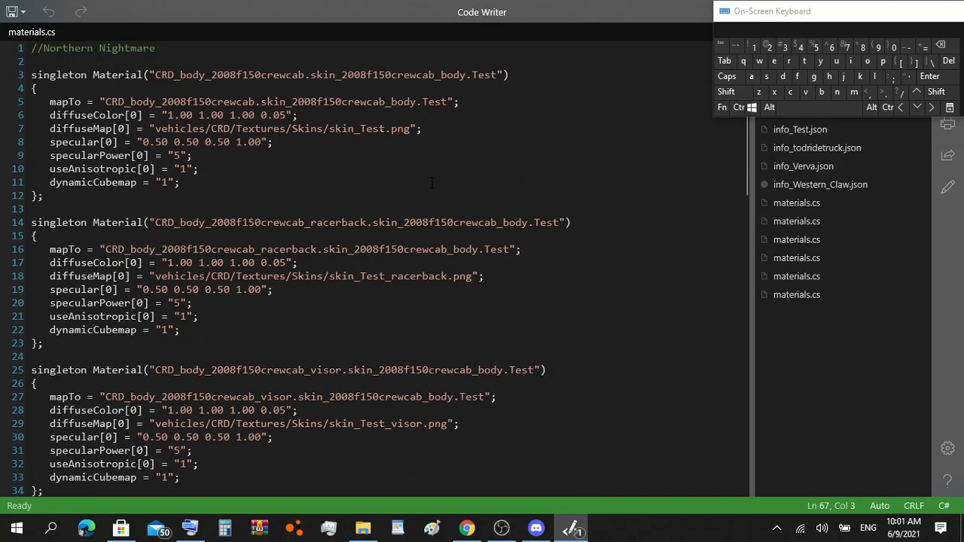
scroll(432, 180, "down", 1)
scroll(431, 180, "up", 1)
left_click_drag(157, 47, 49, 47)
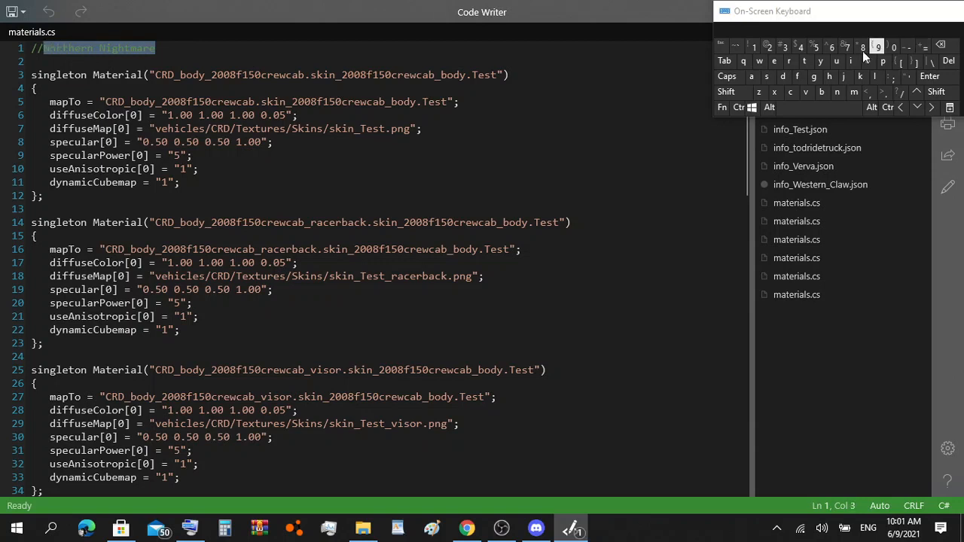
left_click(726, 91)
left_click(804, 61)
left_click(773, 61)
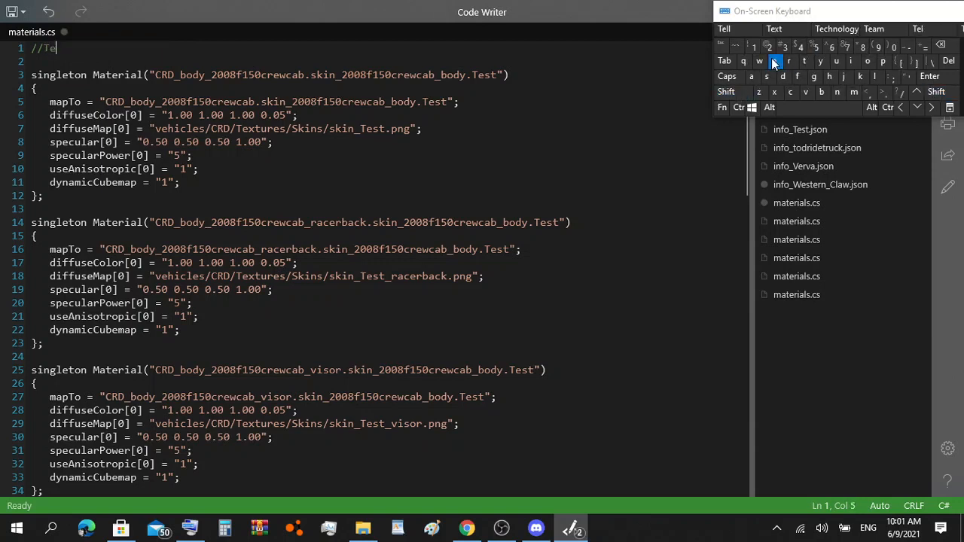
left_click(766, 76)
left_click(804, 61)
left_click(606, 173)
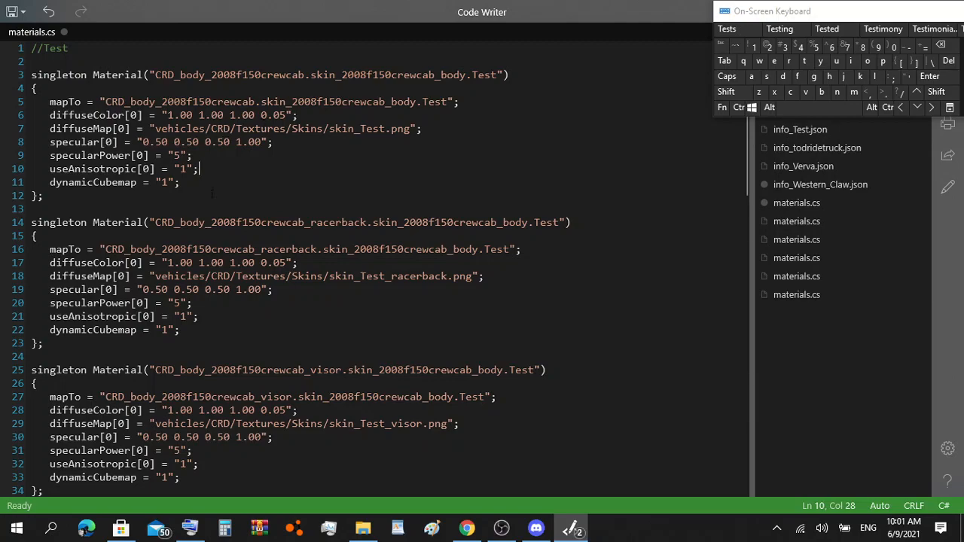
Step: Change the Textures folder to Test in the main body material's diffuseMap path on line 7
mouse_move(451, 8)
left_mouse_down()
mouse_move(425, 105)
mouse_move(441, 182)
mouse_move(444, 164)
mouse_move(399, 113)
mouse_move(390, 233)
mouse_move(381, 239)
mouse_move(394, 30)
mouse_move(422, 18)
mouse_move(424, 38)
mouse_move(442, 6)
left_mouse_up()
left_click_drag(287, 133, 248, 131)
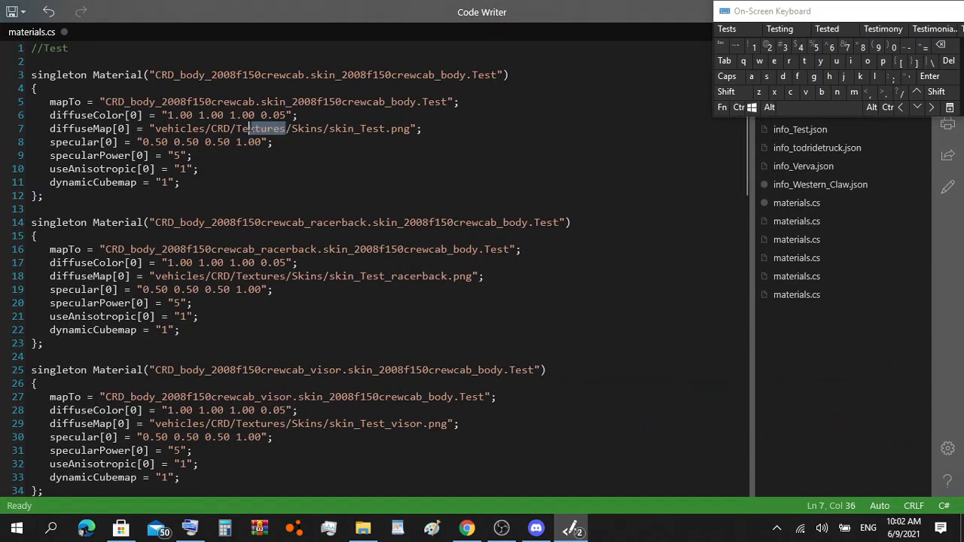
left_click(768, 78)
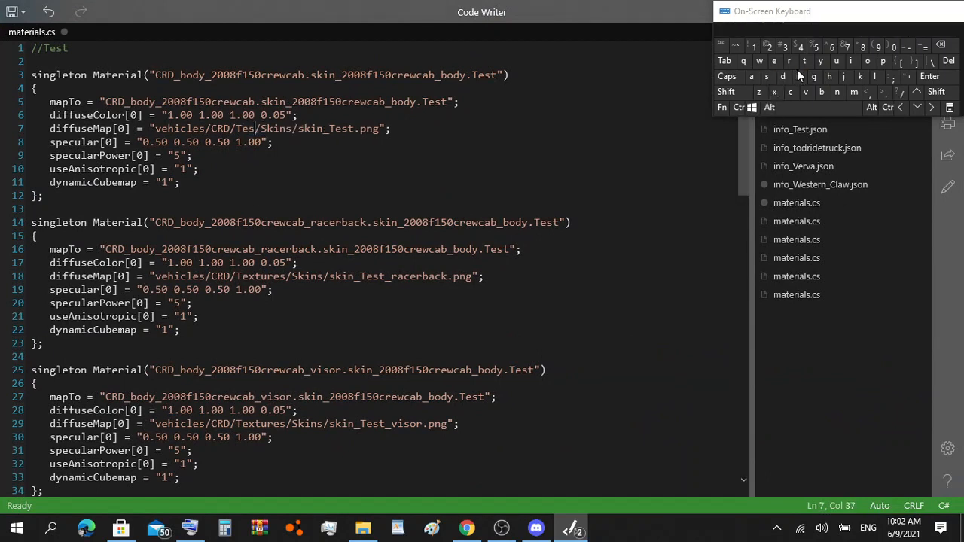
left_click(804, 62)
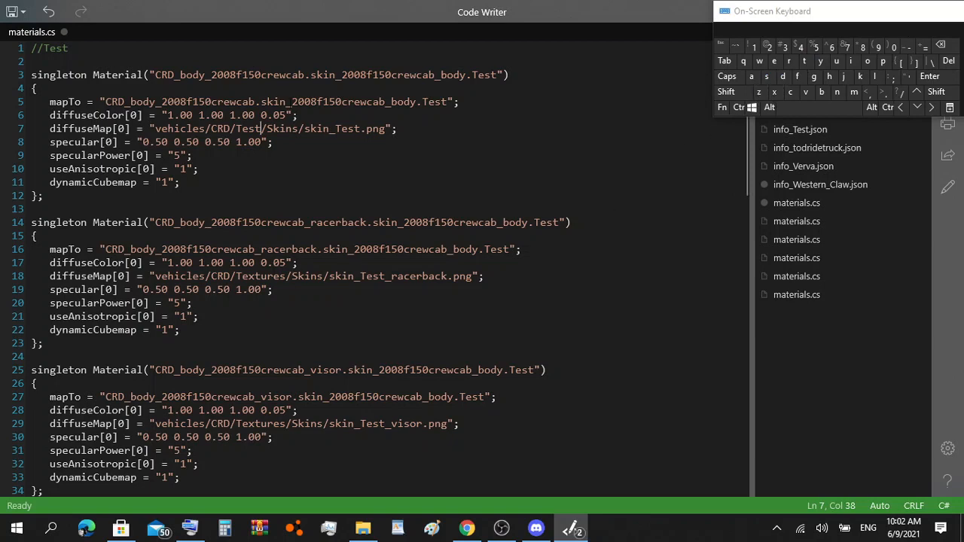
Step: Replace the Skins folder with Textures in the same diffuseMap path, making it vehicles/CRD/Test/Textures/skin_Test.png
left_click_drag(300, 129, 266, 129)
left_click(726, 91)
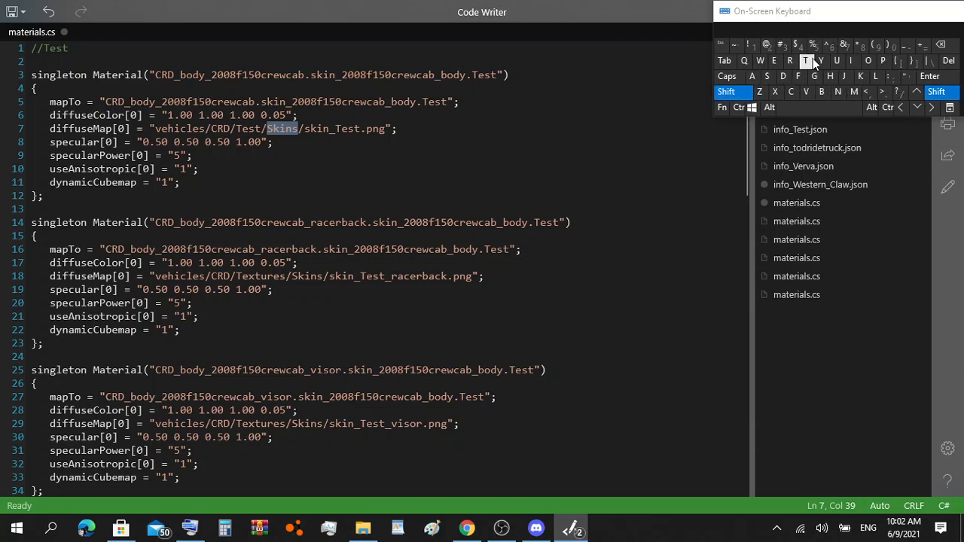
left_click(808, 59)
left_click(772, 62)
left_click(772, 81)
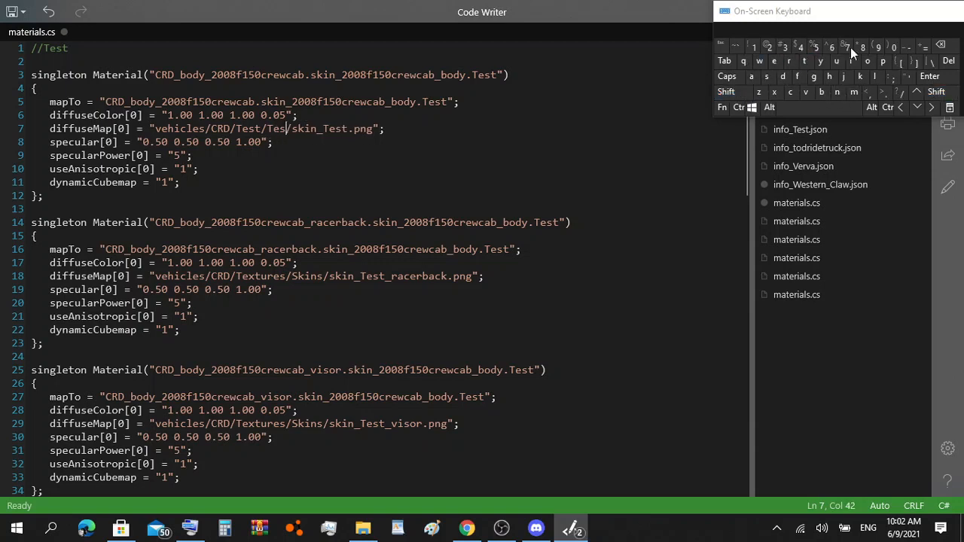
left_click(941, 48)
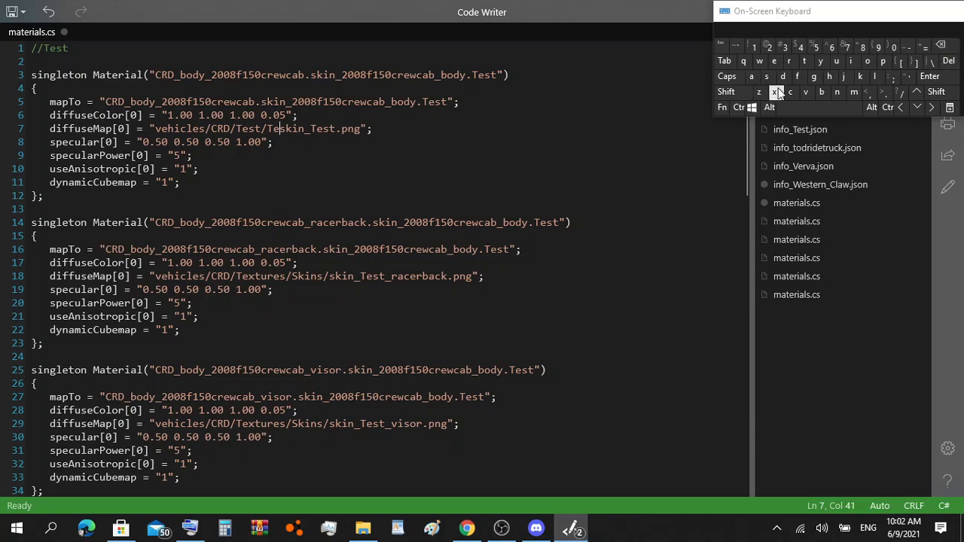
left_click(51, 13)
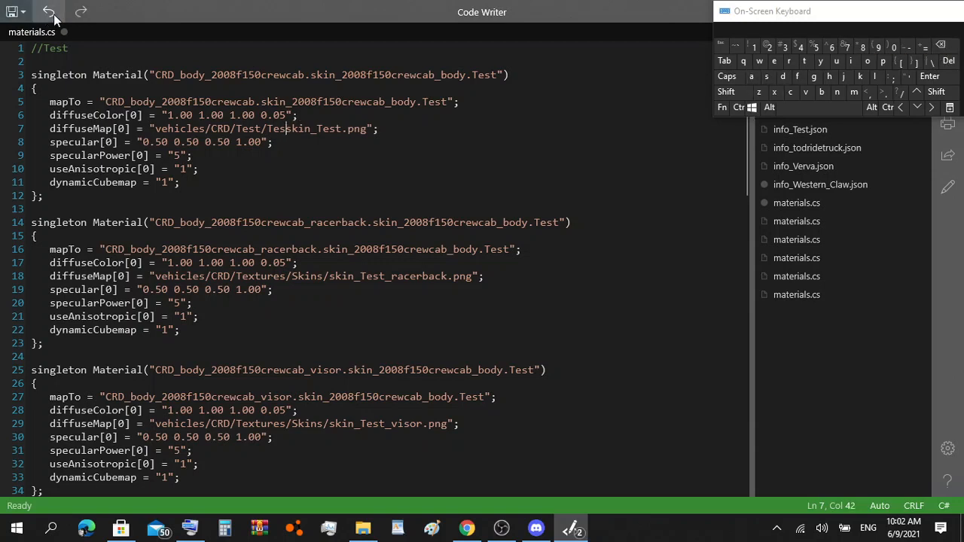
left_click(49, 13)
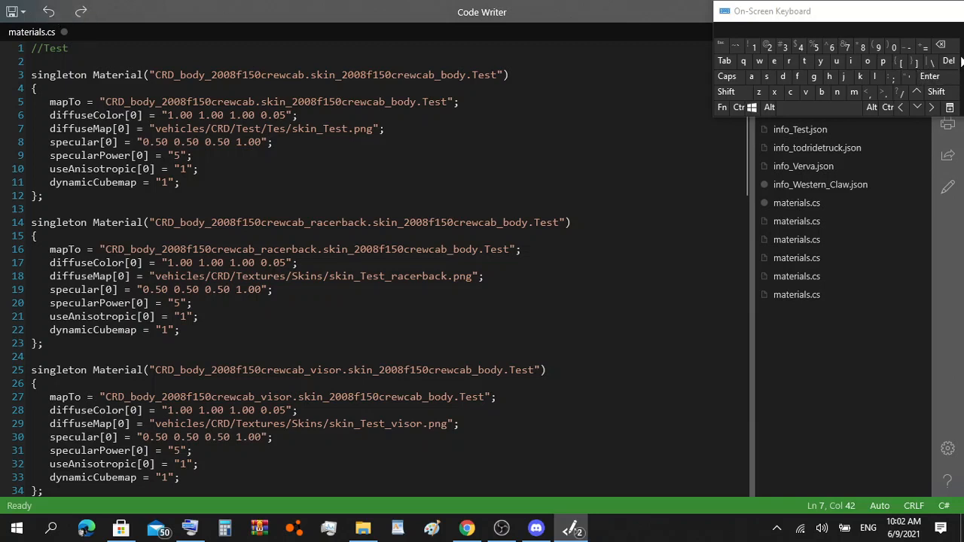
left_click(940, 46)
left_click(774, 92)
left_click(804, 61)
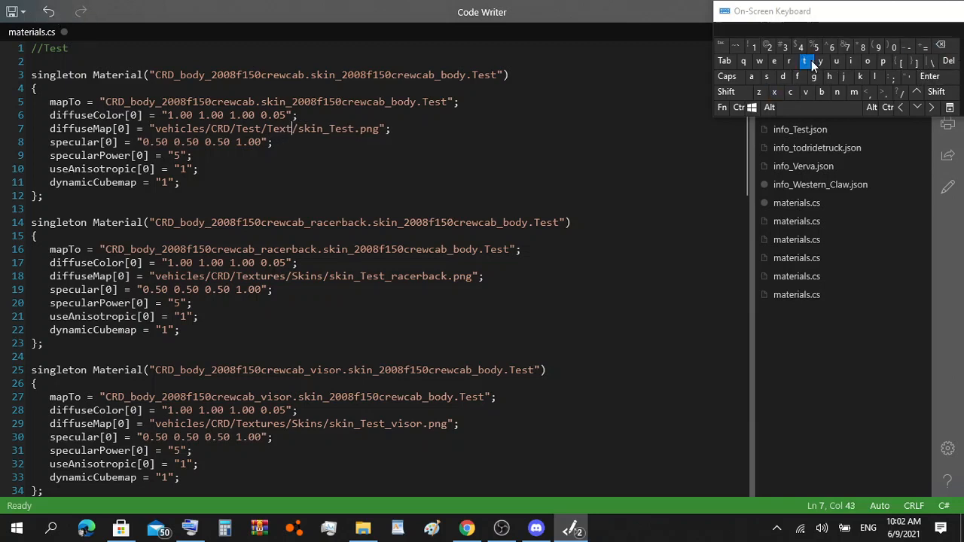
left_click(836, 61)
left_click(788, 61)
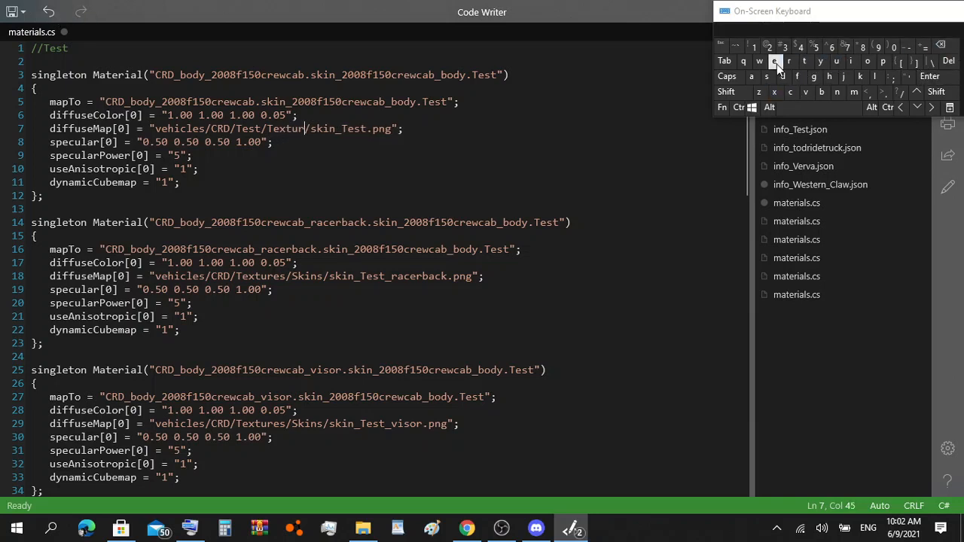
left_click(774, 61)
left_click(765, 79)
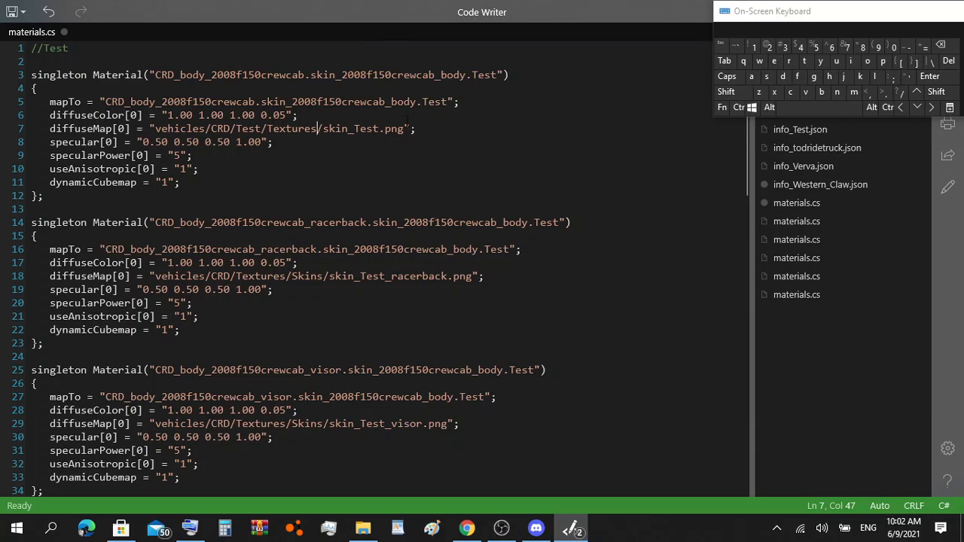
Step: Delete the racerback, visor and hockeystick body material blocks and close up the extra blank line they leave
scroll(445, 90, "down", 2)
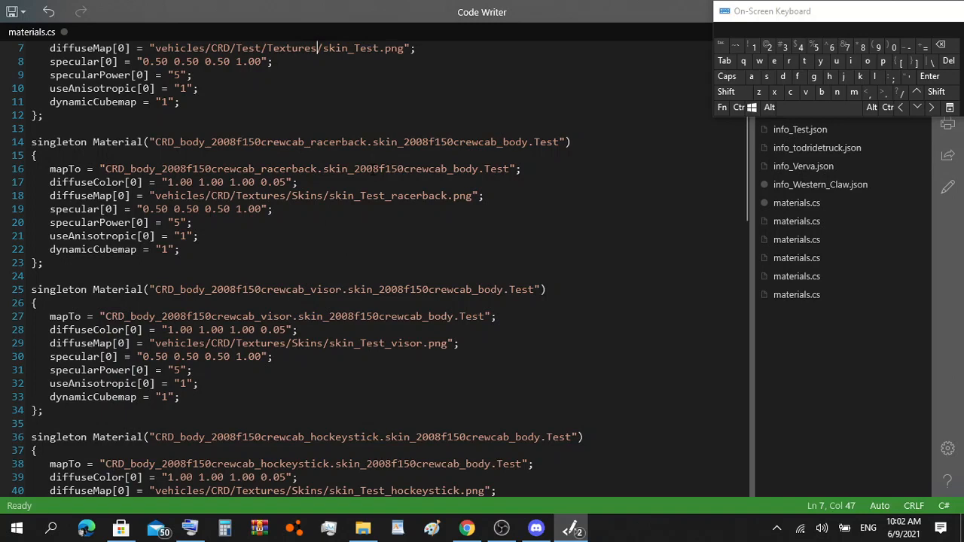
scroll(374, 262, "down", 3)
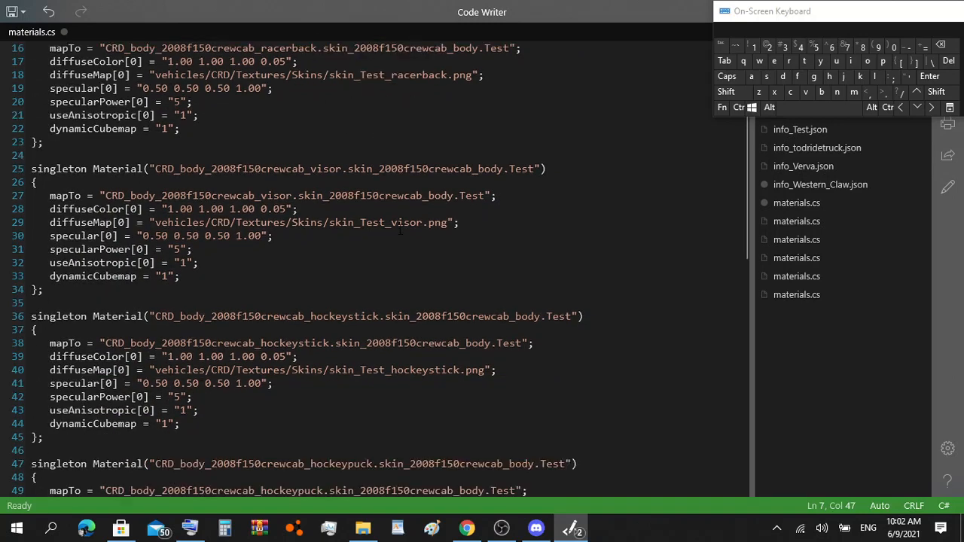
scroll(400, 233, "up", 3)
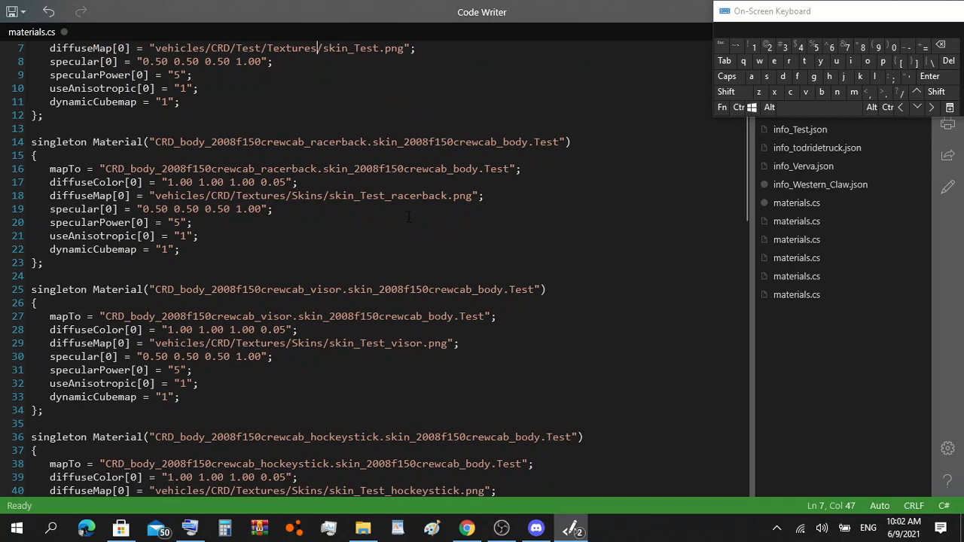
scroll(408, 217, "up", 2)
scroll(413, 217, "down", 5)
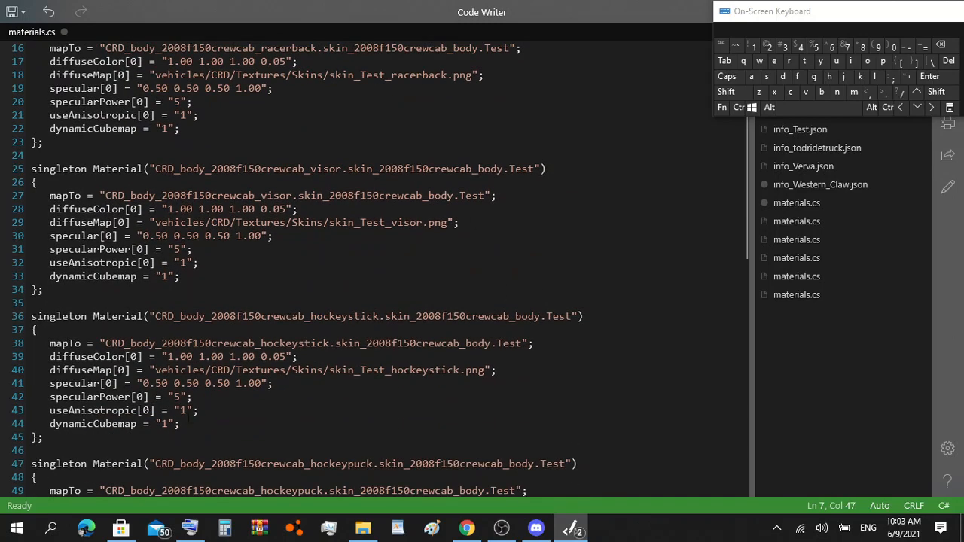
left_click_drag(73, 435, 31, 114)
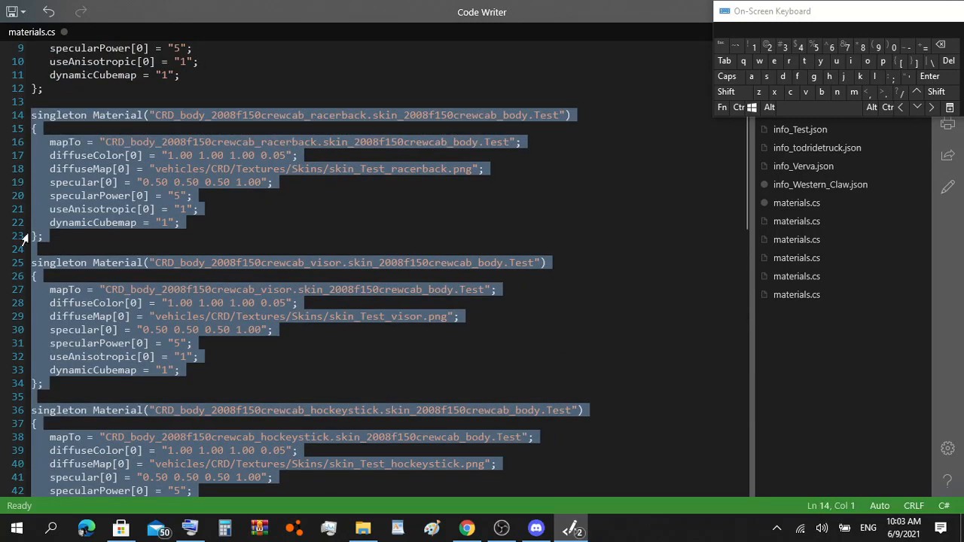
left_click(947, 46)
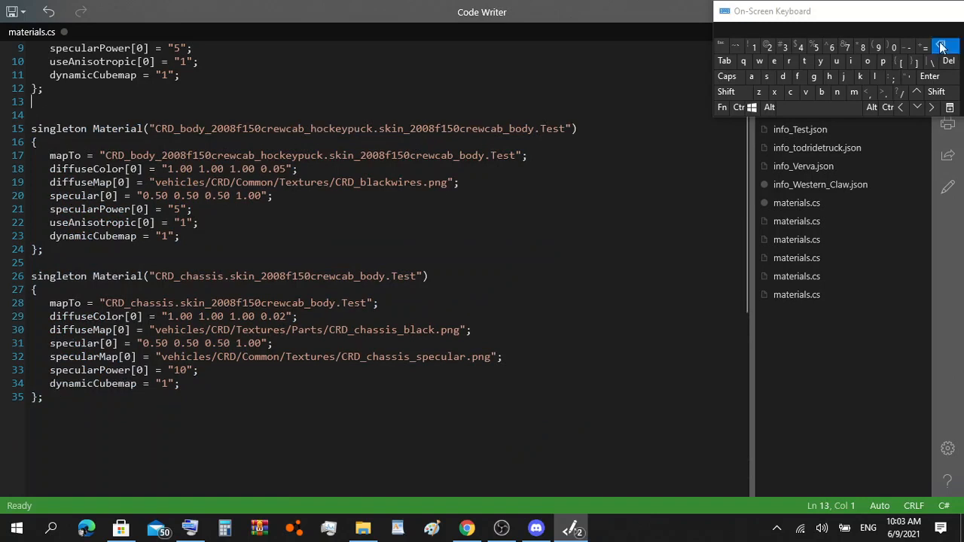
left_click(941, 47)
left_click(942, 47)
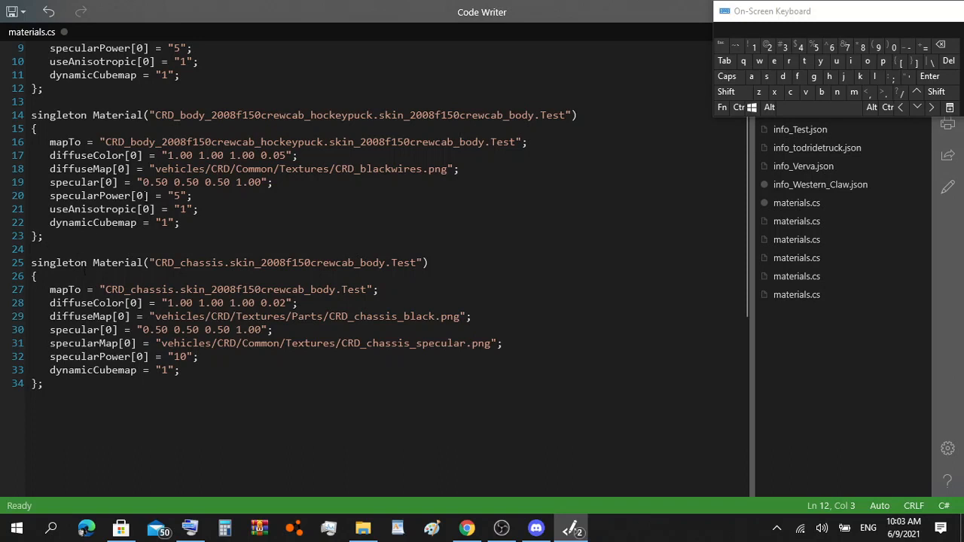
scroll(92, 231, "up", 1)
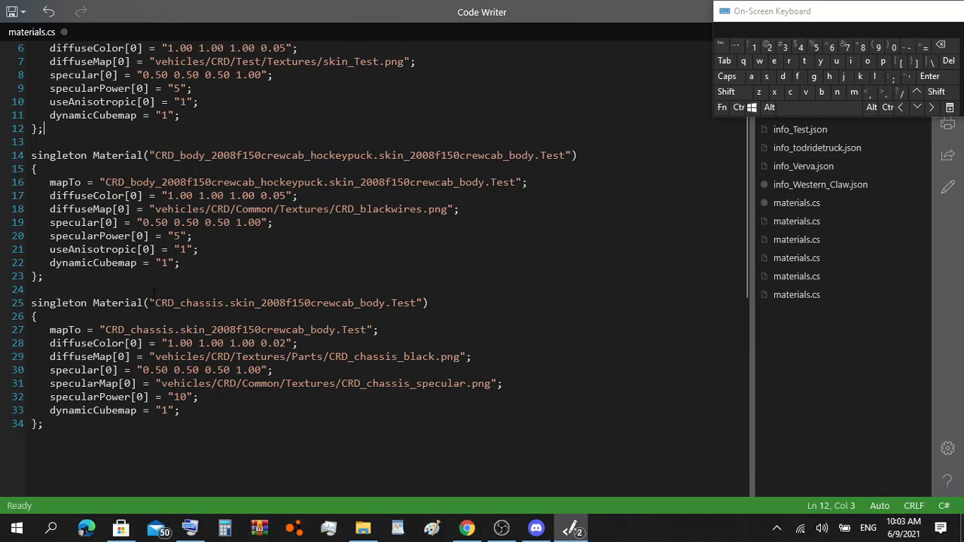
Step: Delete the hockeypuck body material block from materials.cs and close up the extra blank line it leaves
left_click(153, 292)
left_click(92, 272)
left_click_drag(42, 275, 17, 215)
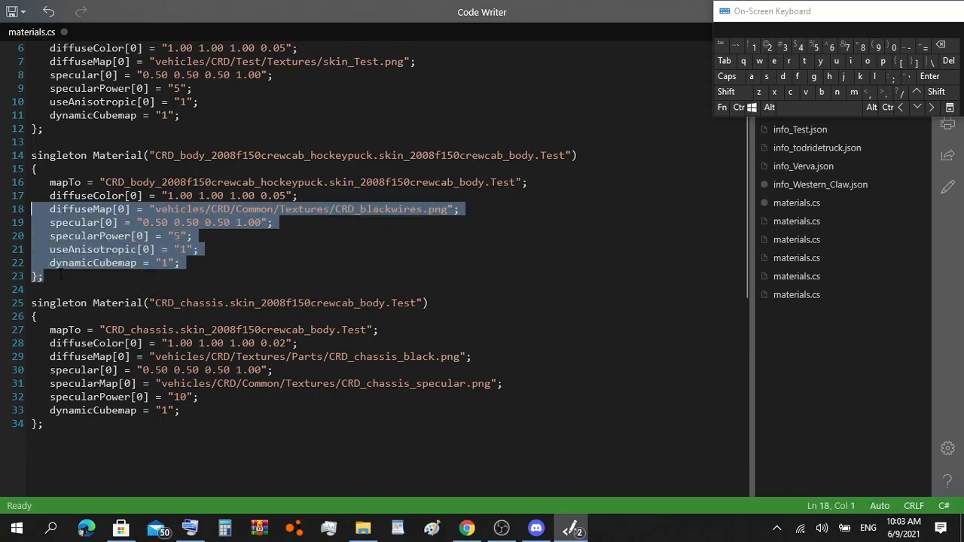
left_click_drag(43, 277, 30, 142)
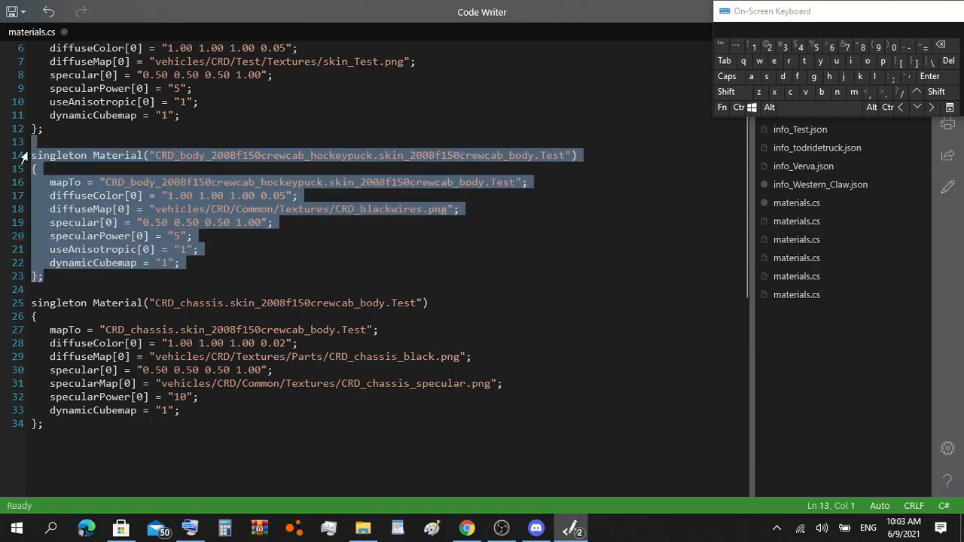
left_click(940, 47)
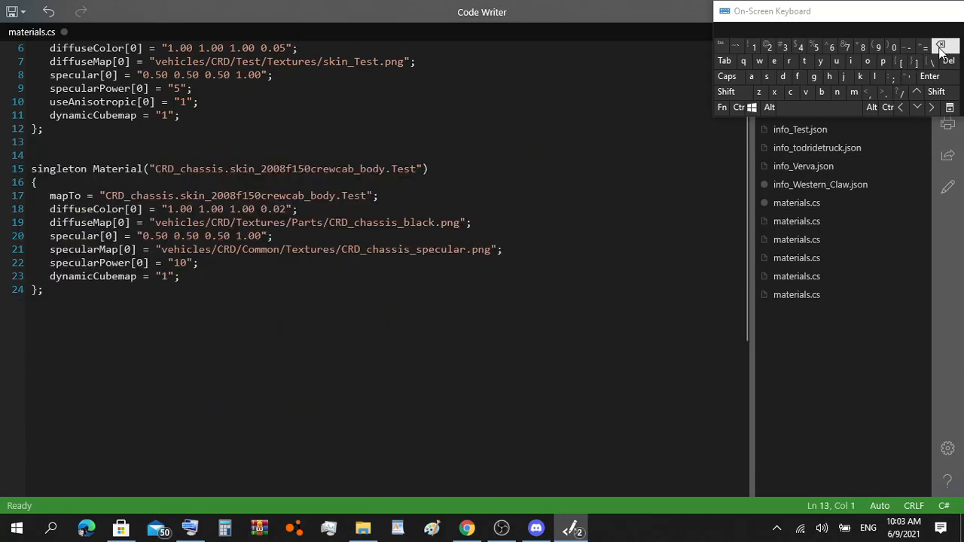
left_click(939, 47)
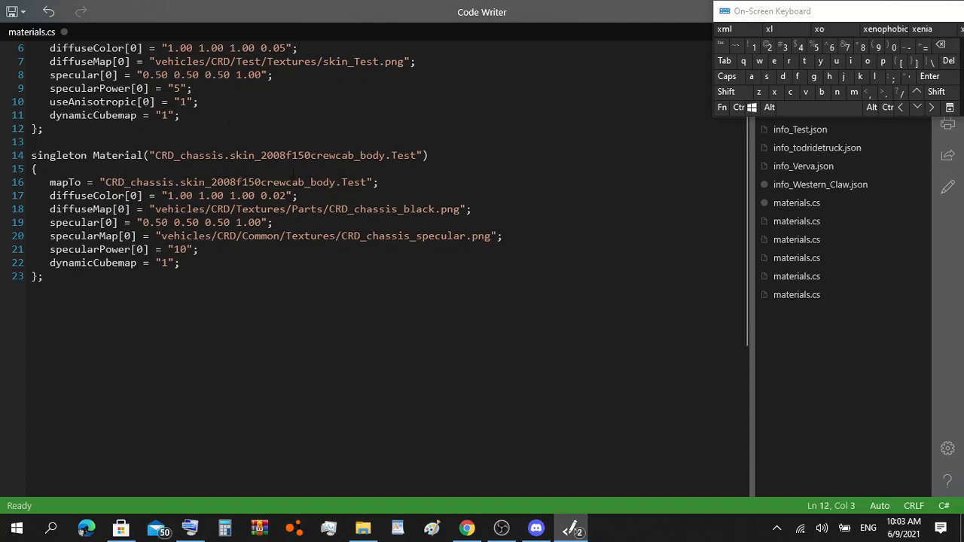
scroll(320, 167, "up", 2)
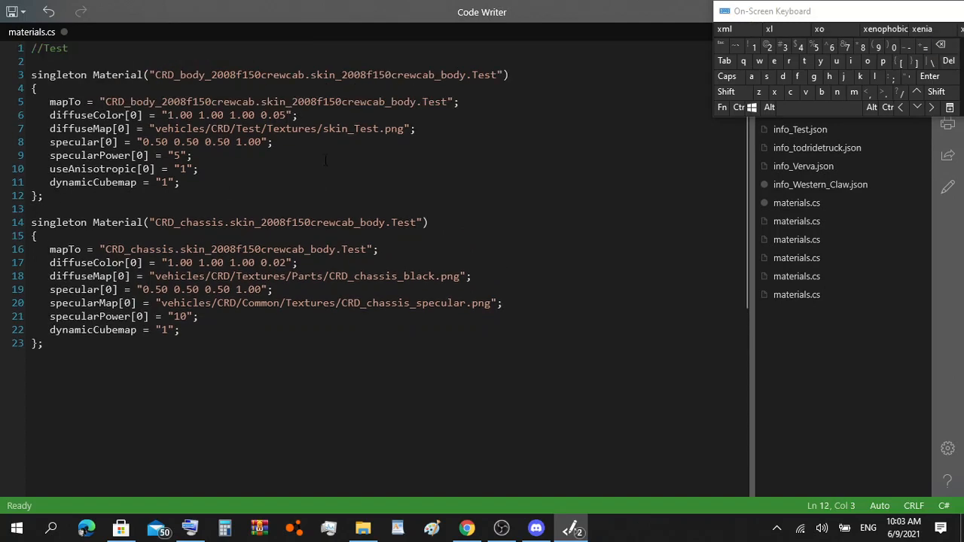
scroll(321, 145, "down", 3)
scroll(325, 143, "up", 3)
left_click(501, 529)
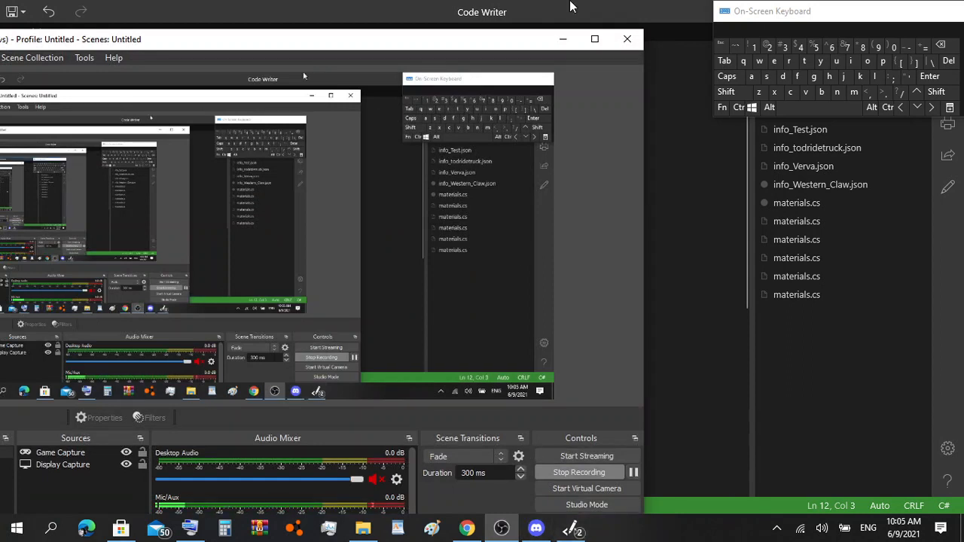
left_click(562, 38)
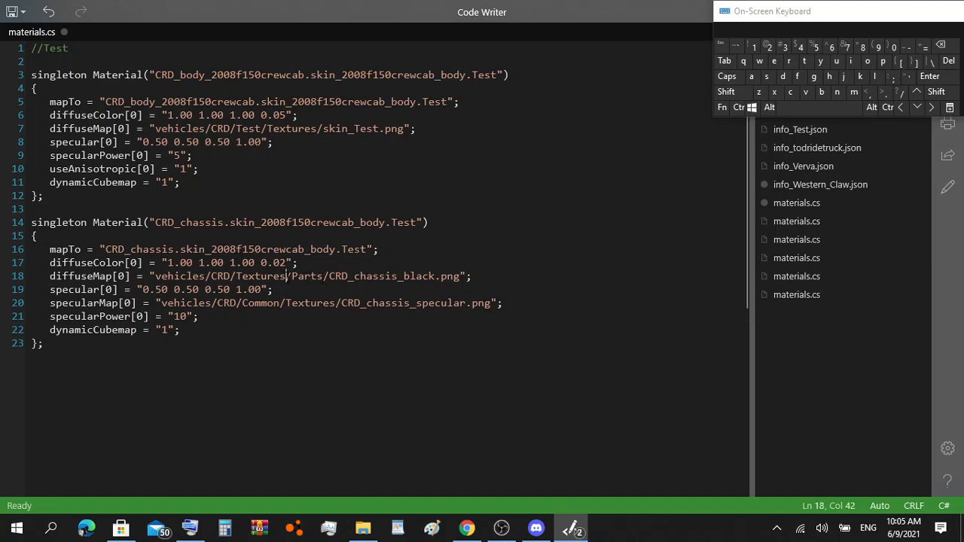
Step: Change the Textures folder to Test in the chassis material's diffuseMap path on line 18
left_click_drag(286, 275, 247, 276)
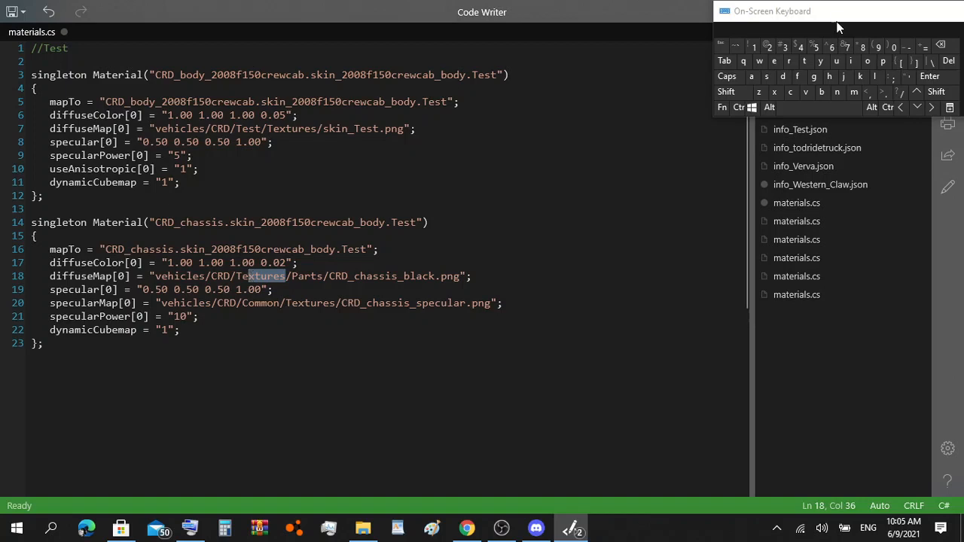
left_click(767, 76)
left_click(788, 61)
left_click(940, 45)
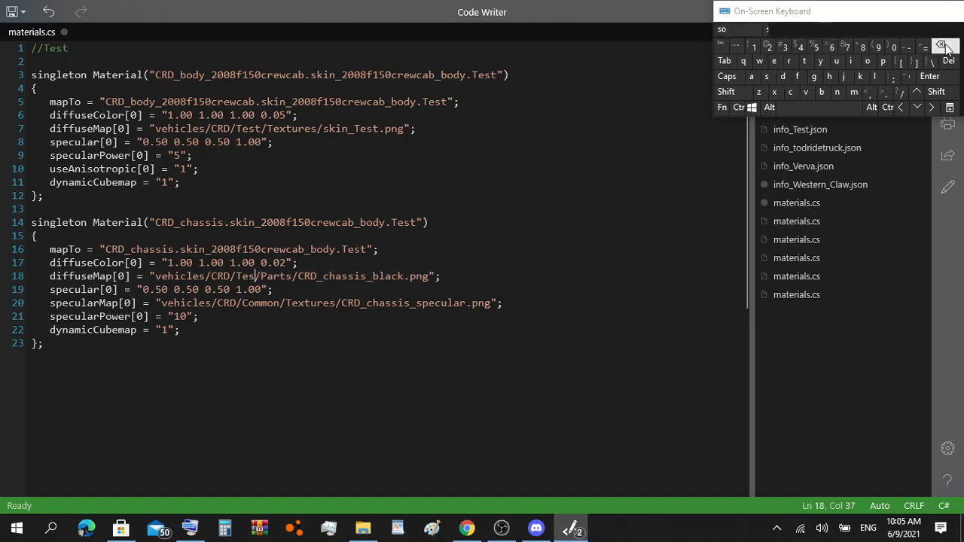
left_click(804, 61)
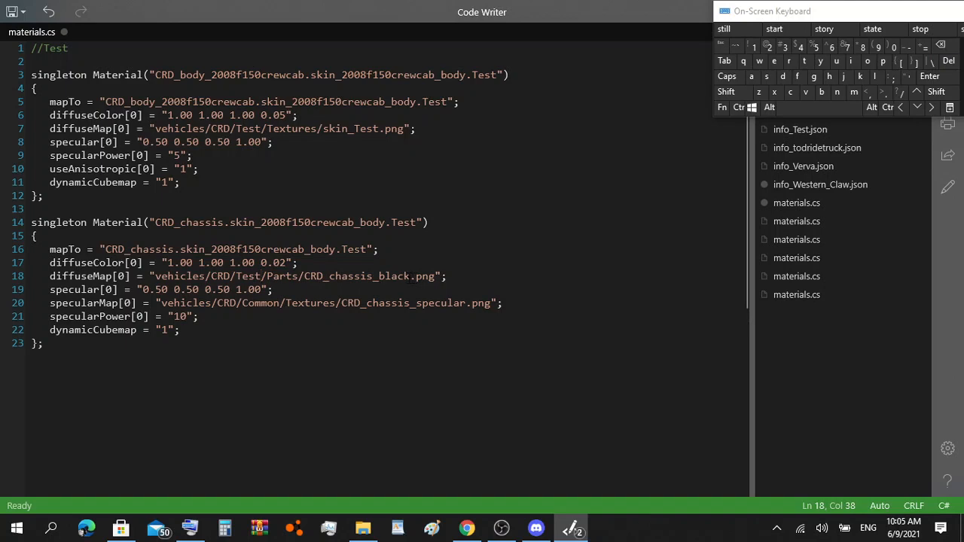
Step: Replace black with grey in the chassis diffuseMap file name, making the path vehicles/CRD/Test/Parts/CRD_chassis_grey.png
left_click_drag(413, 277, 378, 276)
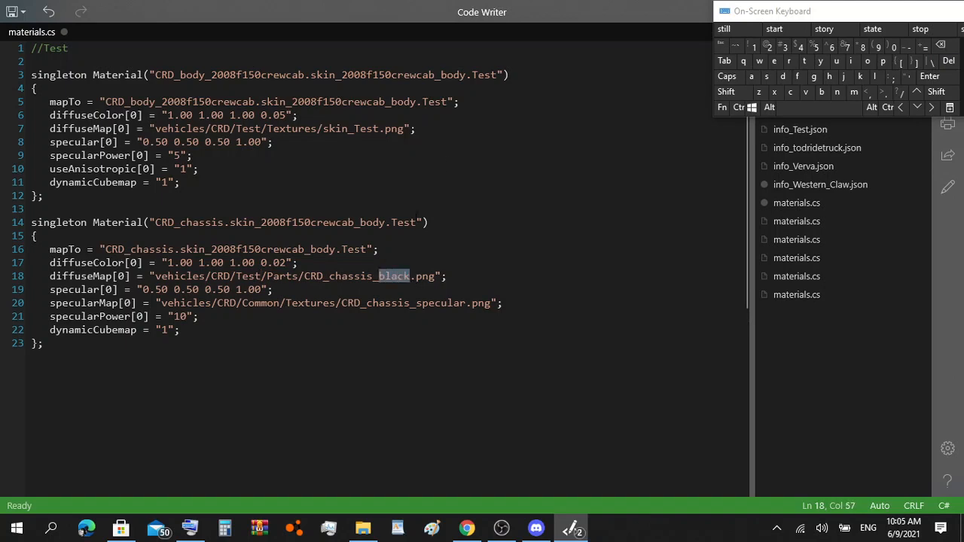
left_click(813, 76)
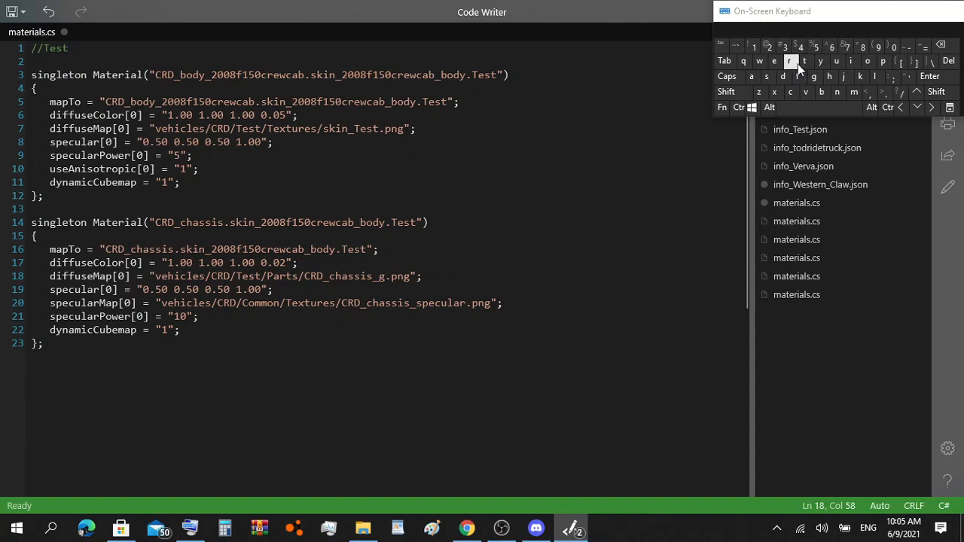
left_click(788, 61)
left_click(773, 61)
left_click(819, 61)
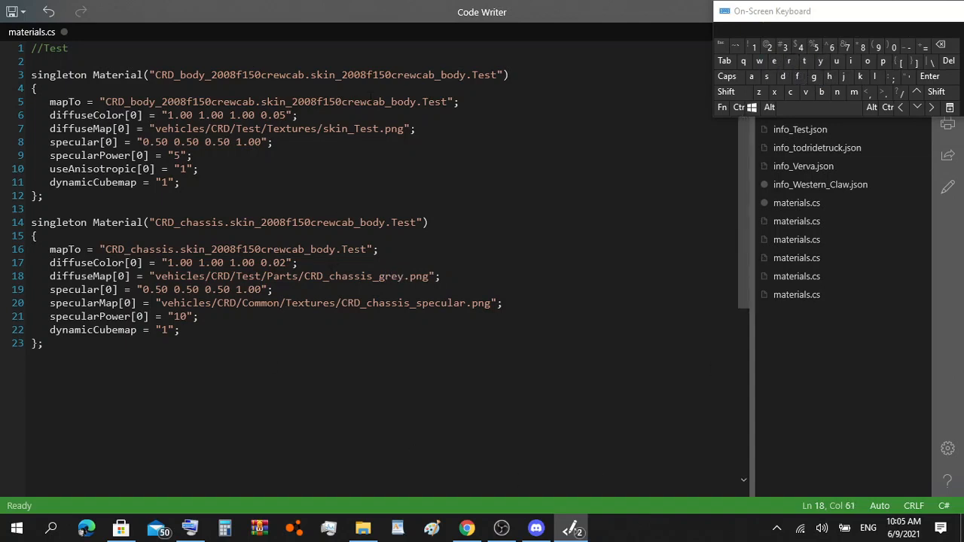
left_click(361, 331)
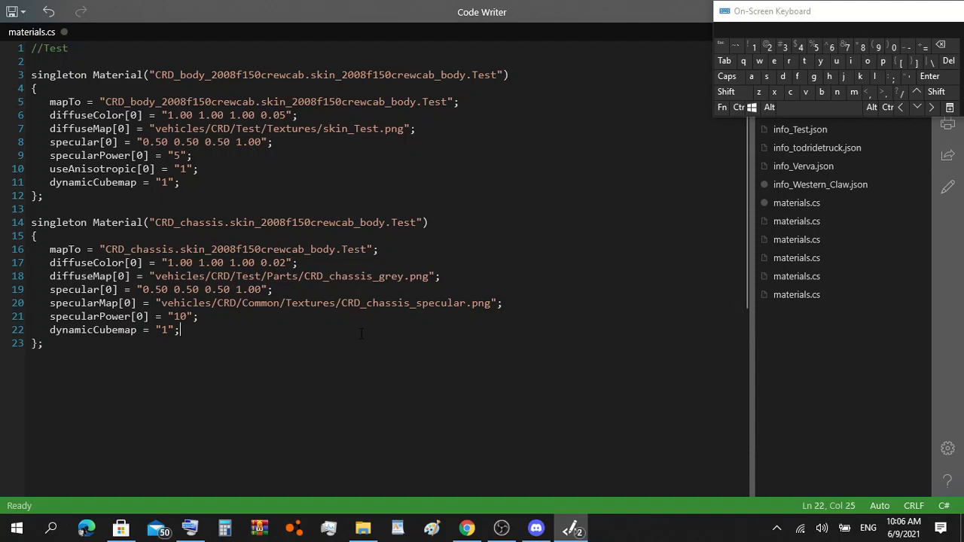
Step: Check the texture file names in the Test mod's Parts folder, then return to the code editor
left_click(364, 530)
double_click(332, 158)
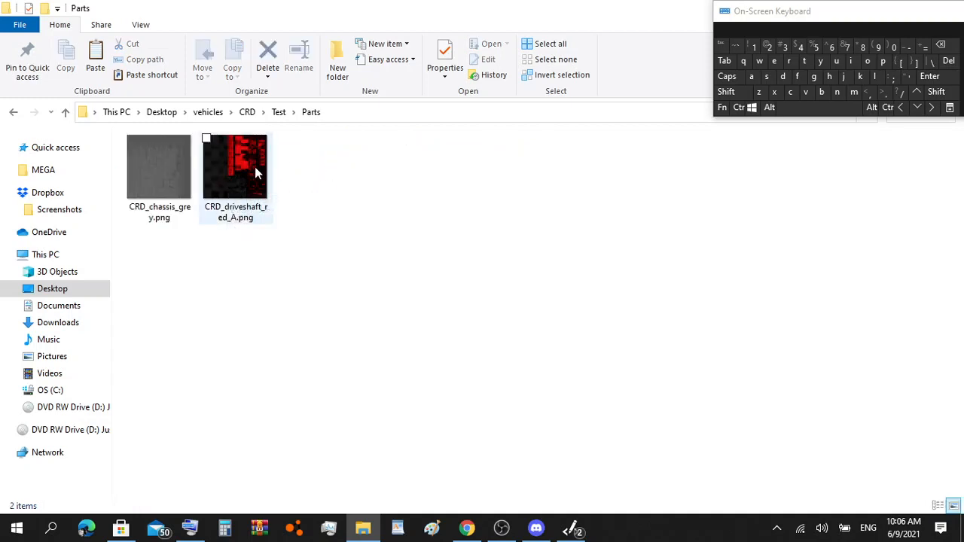
left_click(364, 526)
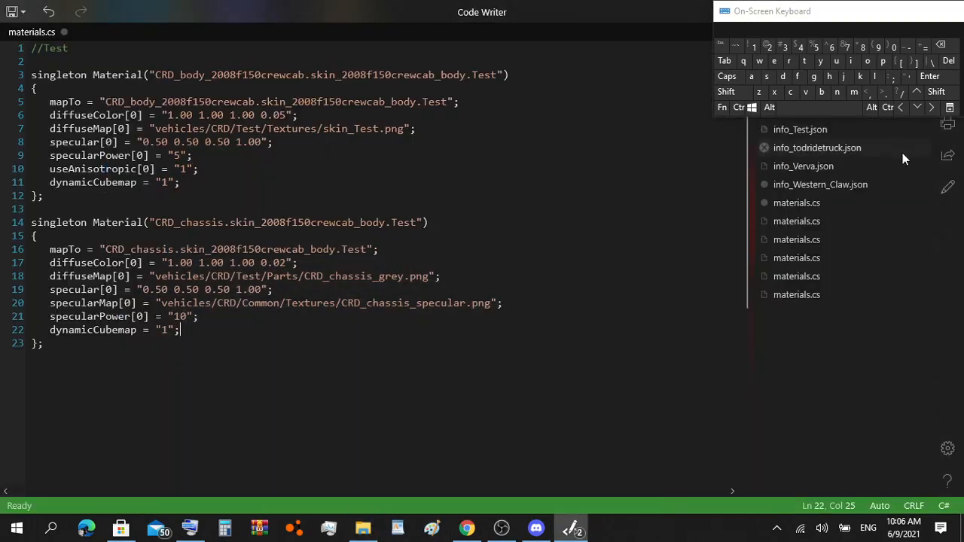
Step: Look through the other open materials.cs documents for existing part material definitions
left_click(793, 293)
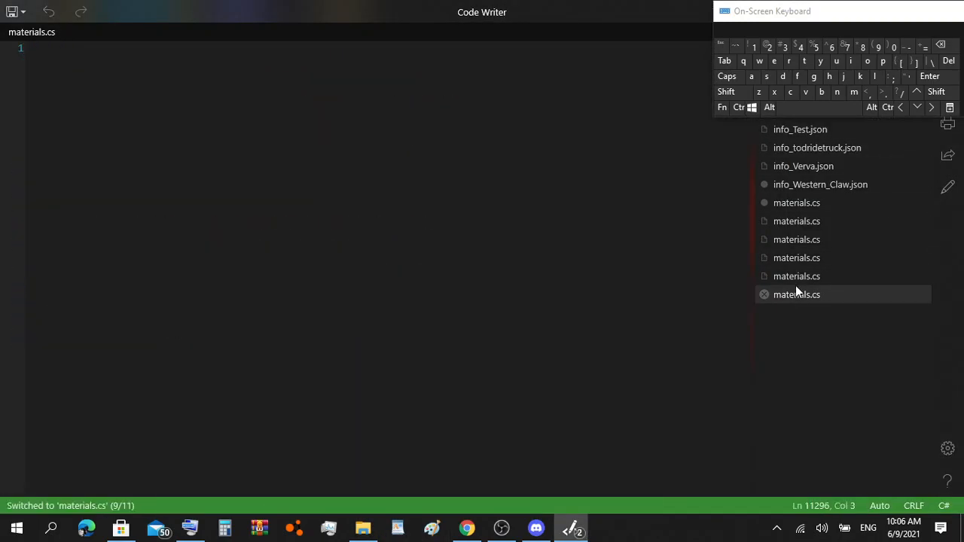
left_click(795, 282)
left_click(793, 259)
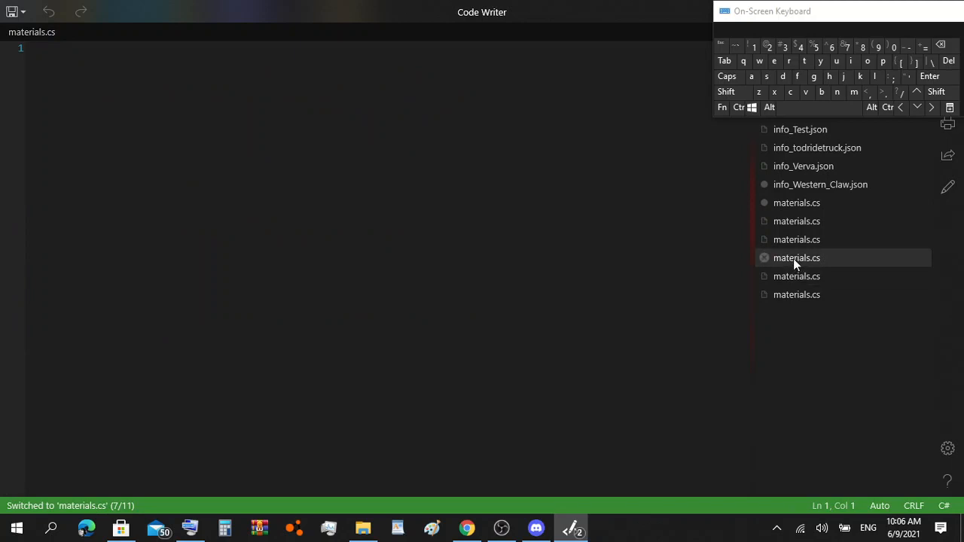
left_click(795, 240)
left_click(792, 220)
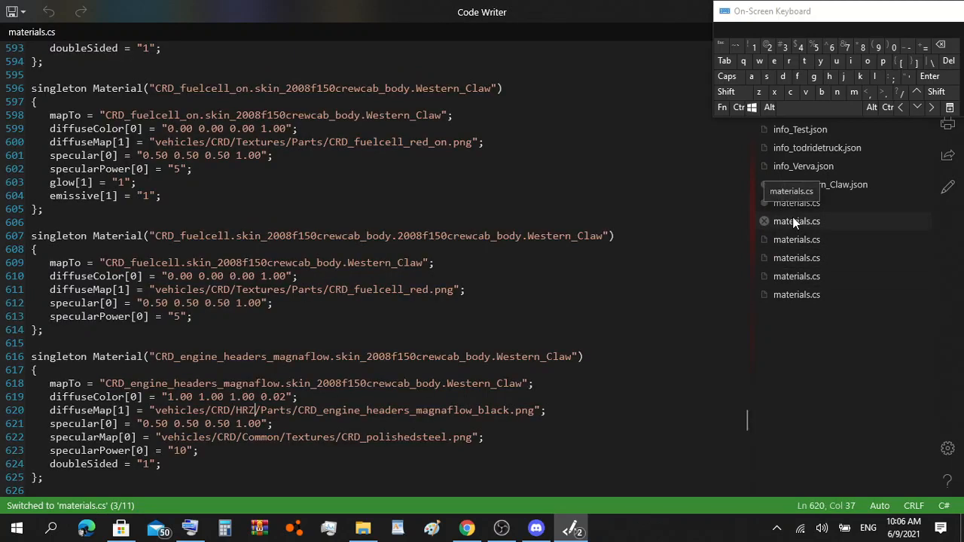
left_click(792, 219)
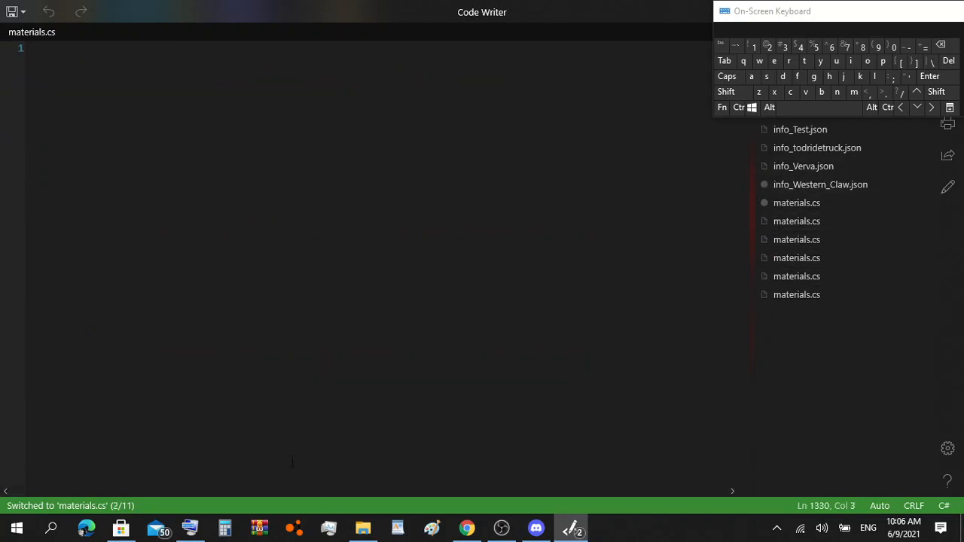
left_click(363, 528)
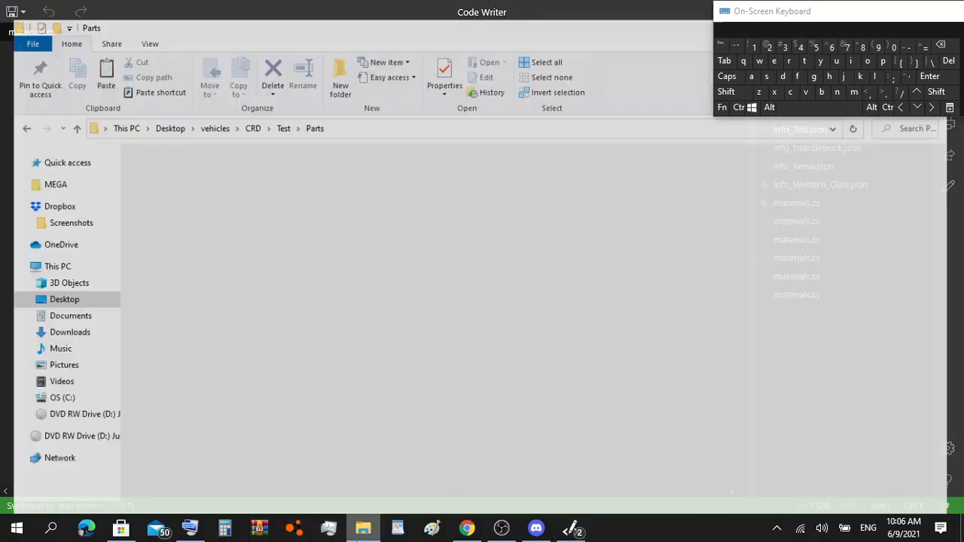
left_click(362, 529)
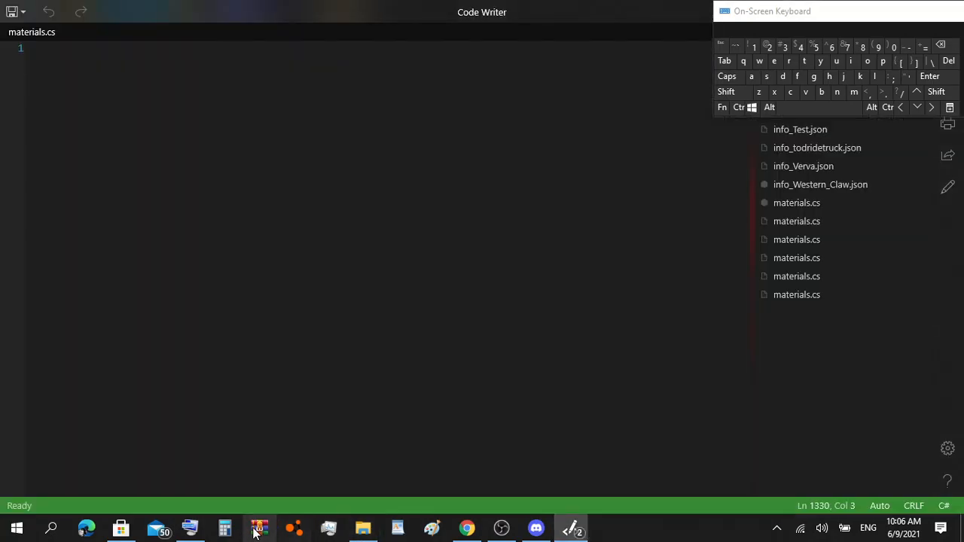
Step: Open the CRD (1).zip archive from the BeamNG mods folder in a maximized window, dismissing the licence notice
left_click(571, 529)
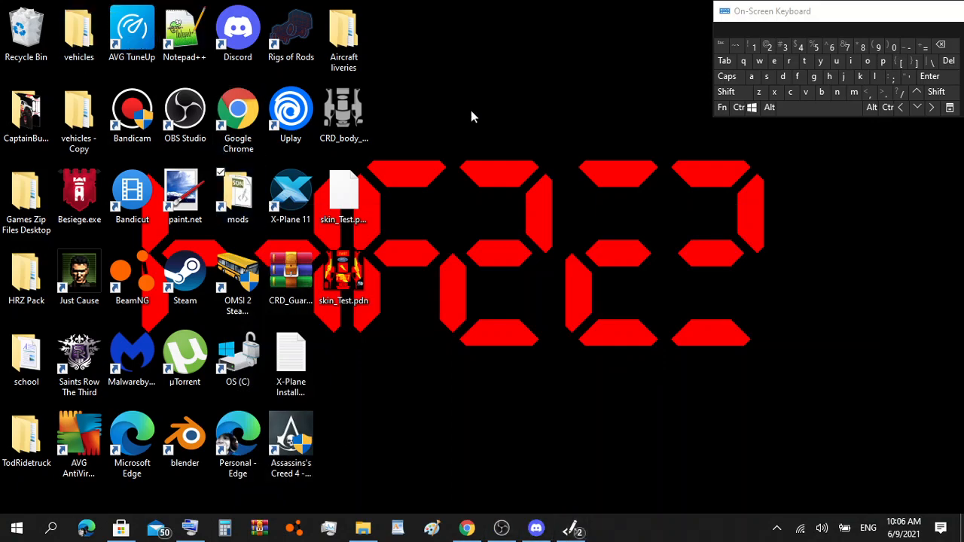
double_click(470, 214)
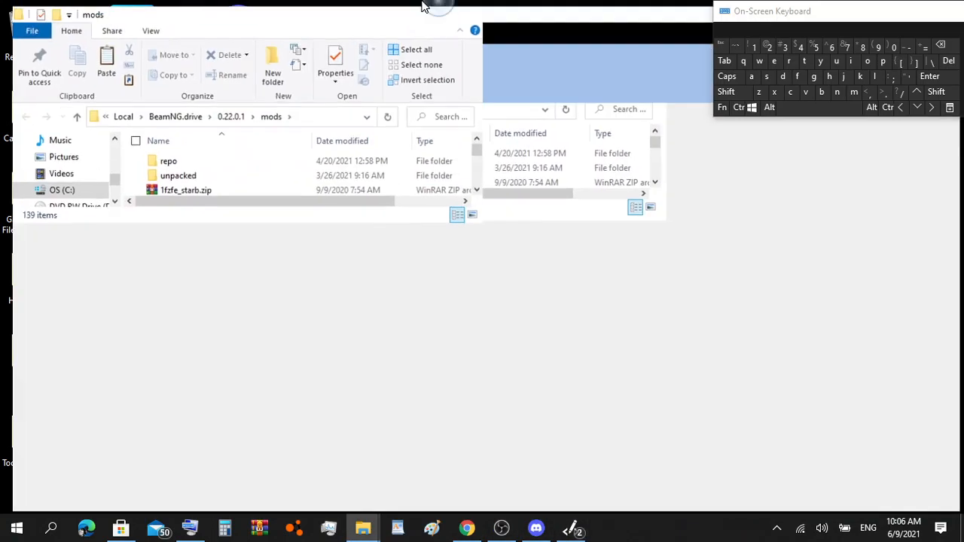
scroll(260, 200, "down", 4)
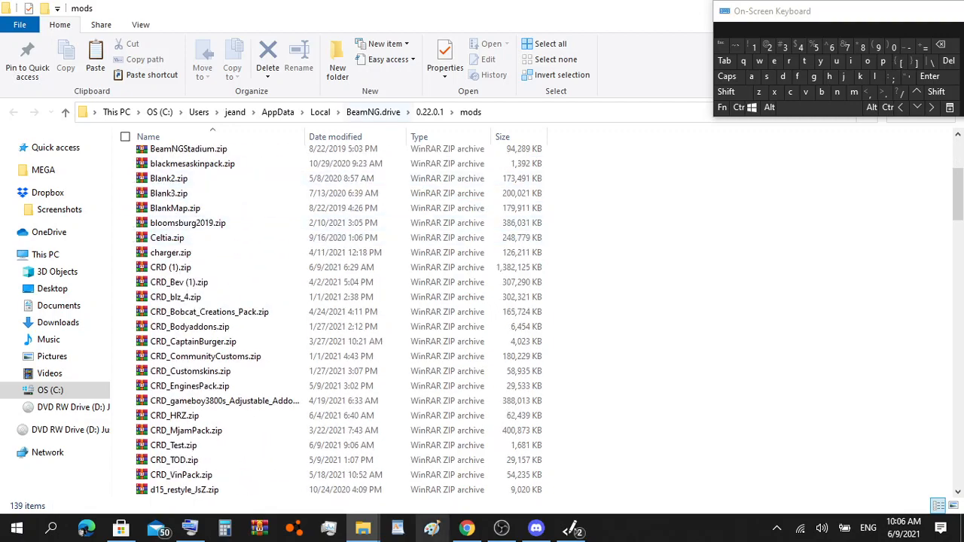
left_click(354, 267)
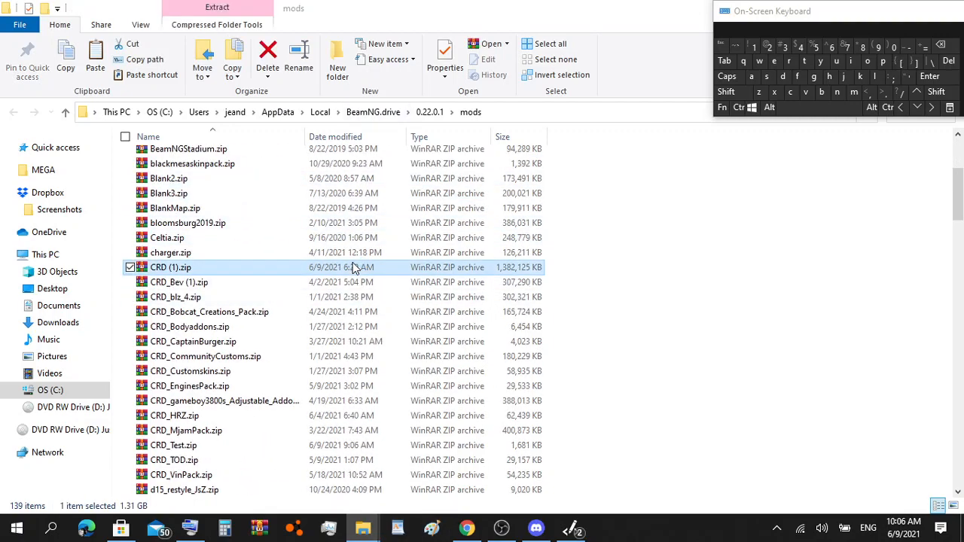
double_click(354, 268)
left_click_drag(451, 9, 400, 264)
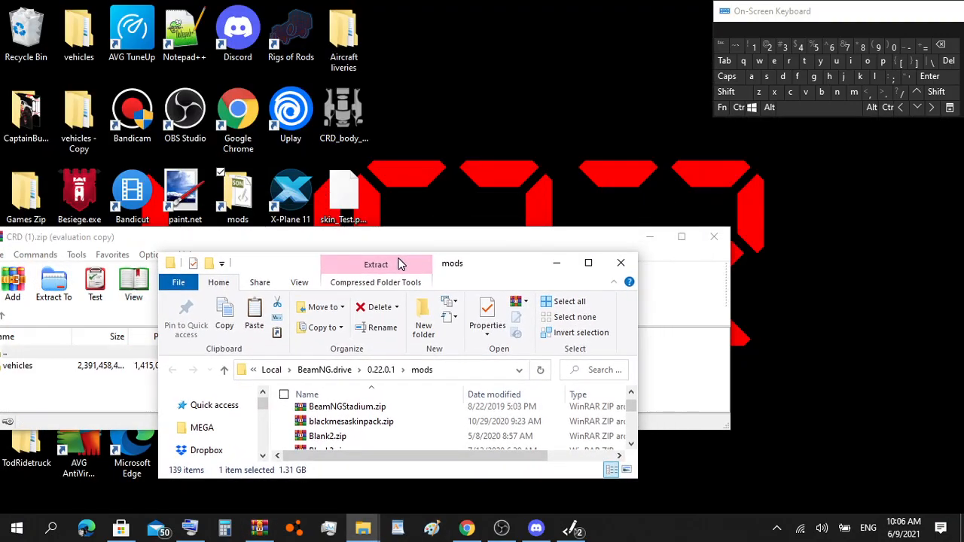
left_click(620, 262)
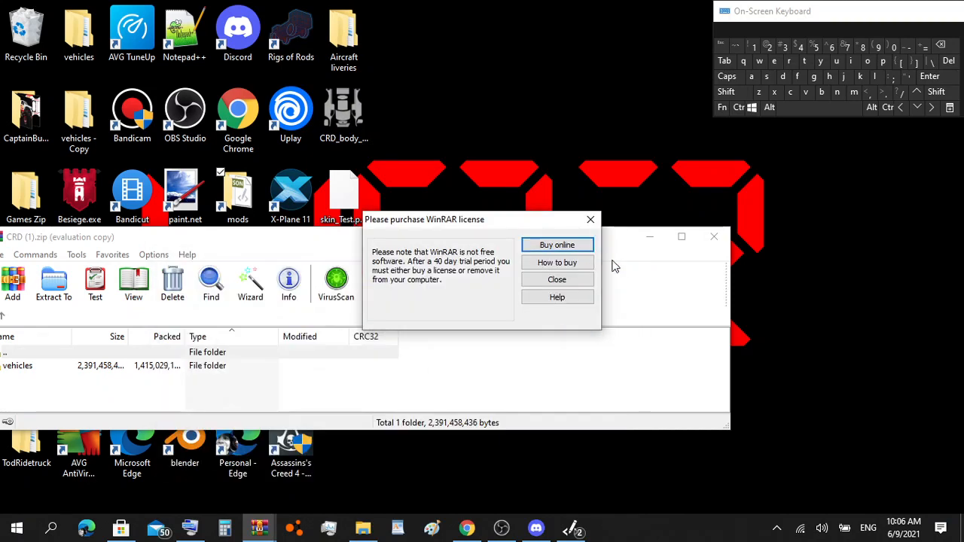
left_click(589, 220)
left_click(681, 237)
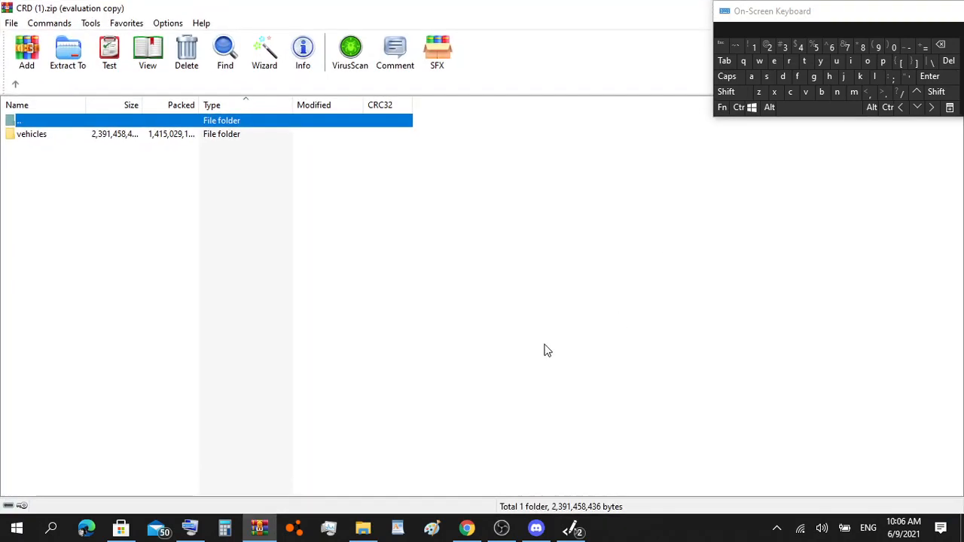
Step: Open materials.cs from the vehicles/CRD/Common folder inside the archive
left_click(159, 135)
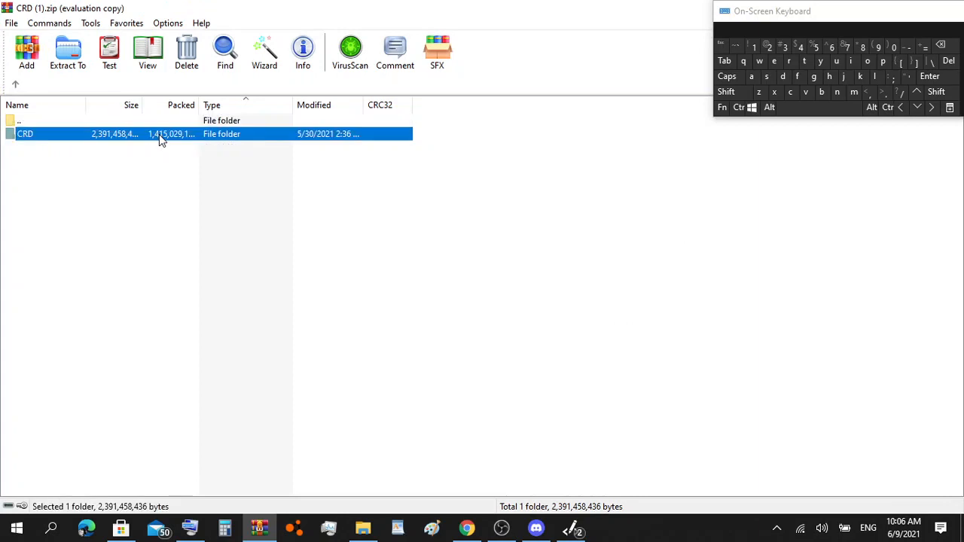
double_click(158, 134)
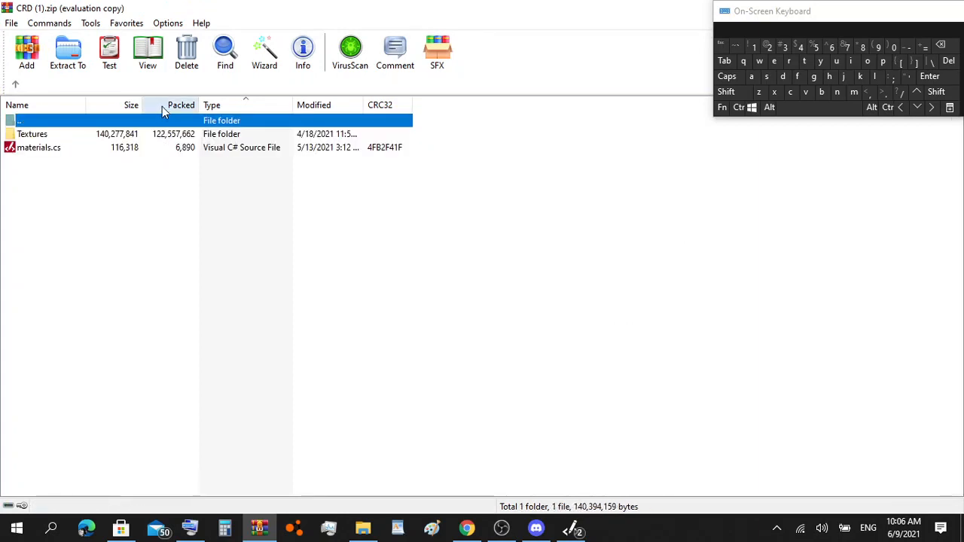
double_click(155, 149)
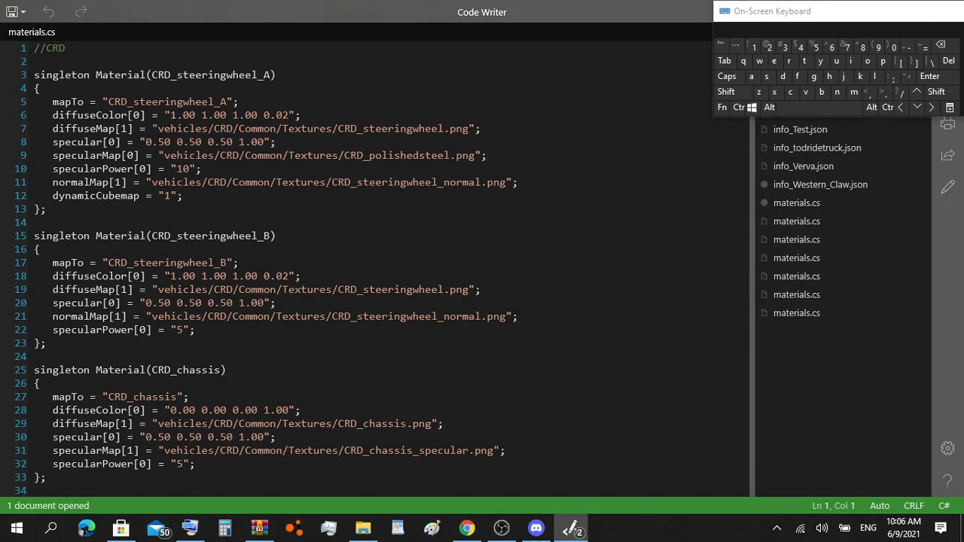
Step: Close the code editor window and go back up to the archive's CRD folder
double_click(315, 6)
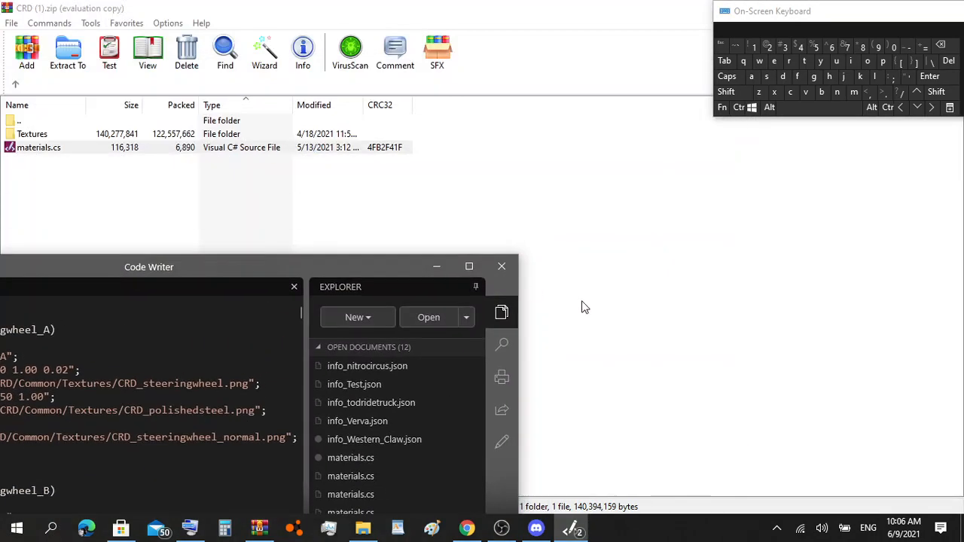
left_click(501, 266)
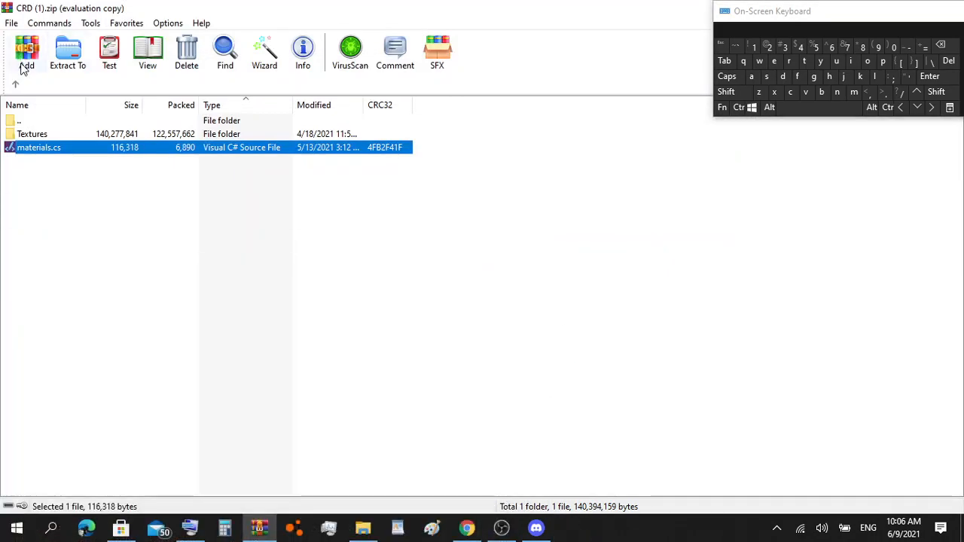
left_click(18, 87)
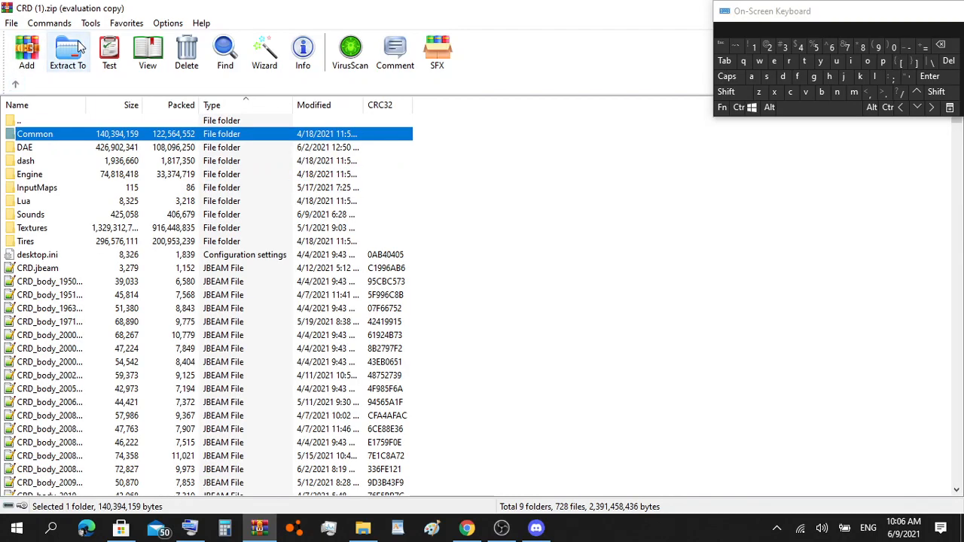
Step: Open materials.cs from the archive's Textures folder and maximize the editor window
double_click(86, 226)
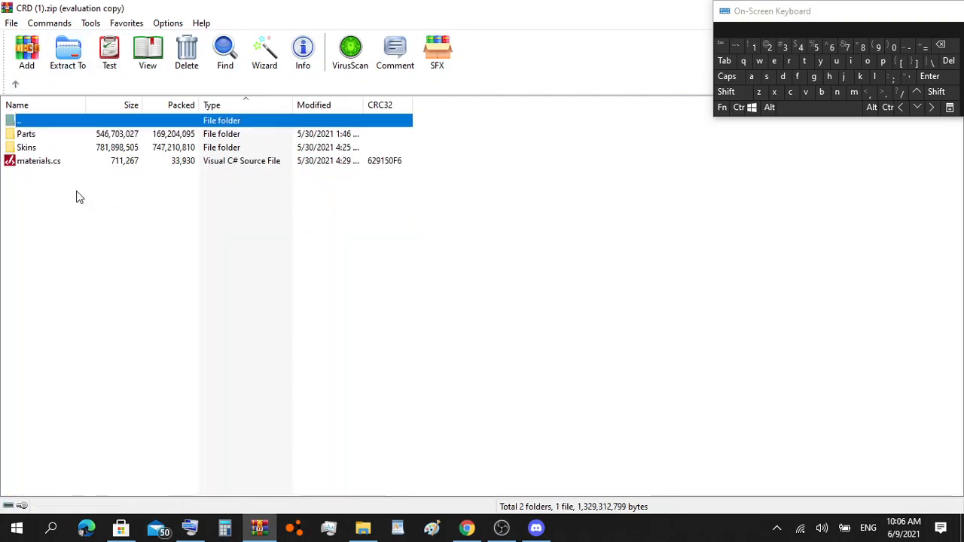
left_click(85, 170)
double_click(85, 166)
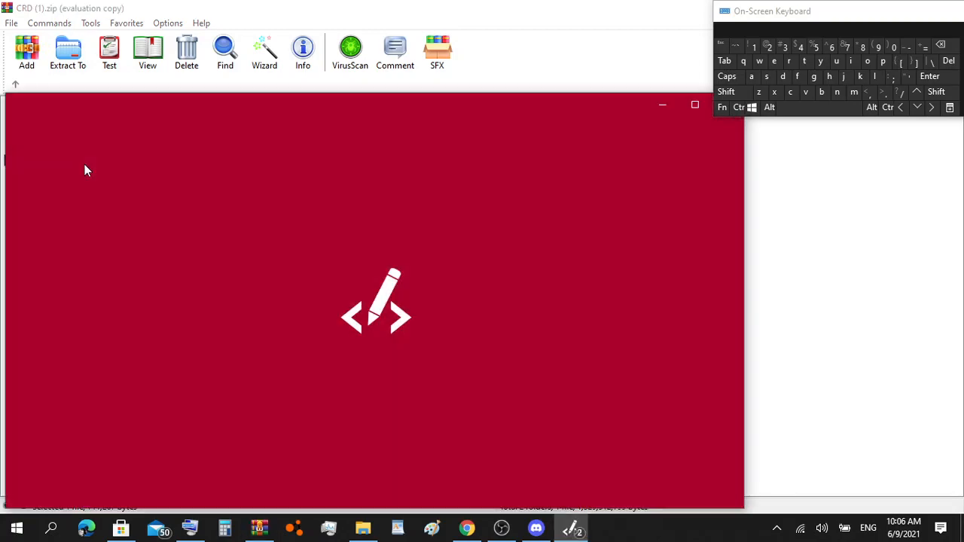
left_click(691, 105)
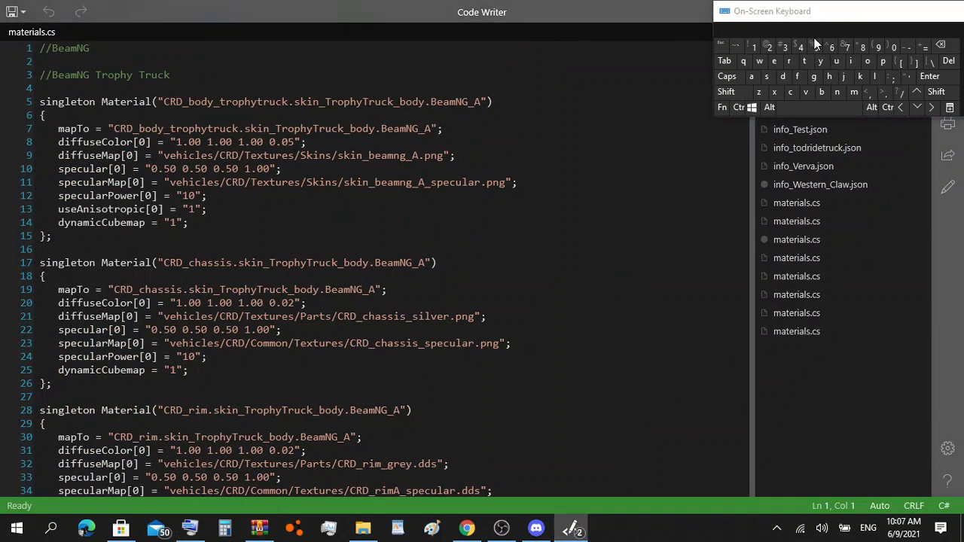
Step: Search this materials.cs for "driveshaft", replacing the previous search term
left_click_drag(842, 15, 827, 346)
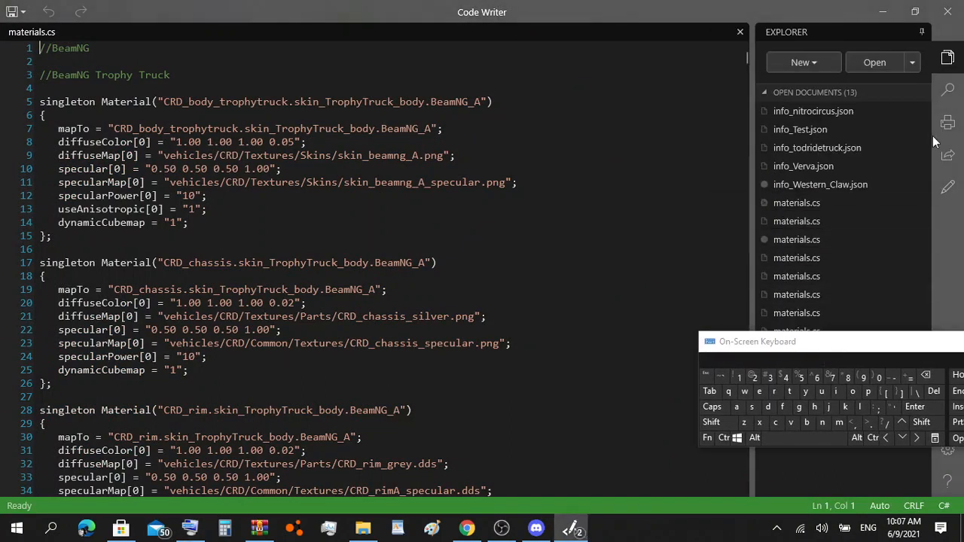
left_click(947, 89)
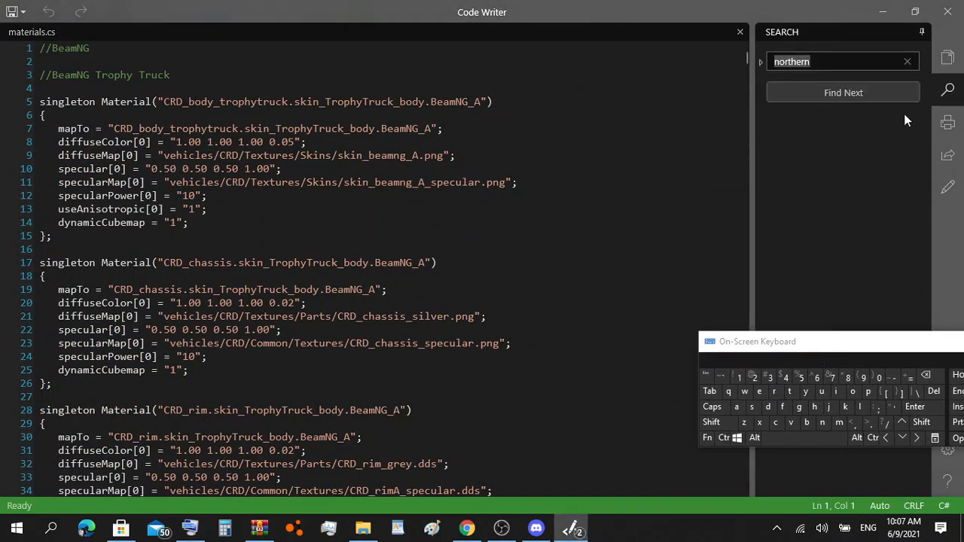
left_click(906, 61)
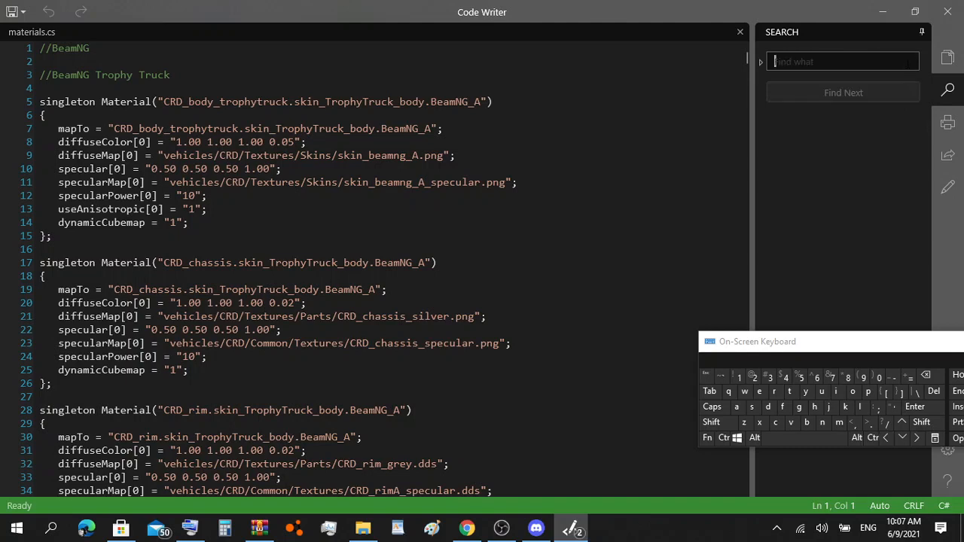
left_click(770, 407)
left_click(776, 392)
left_click(832, 392)
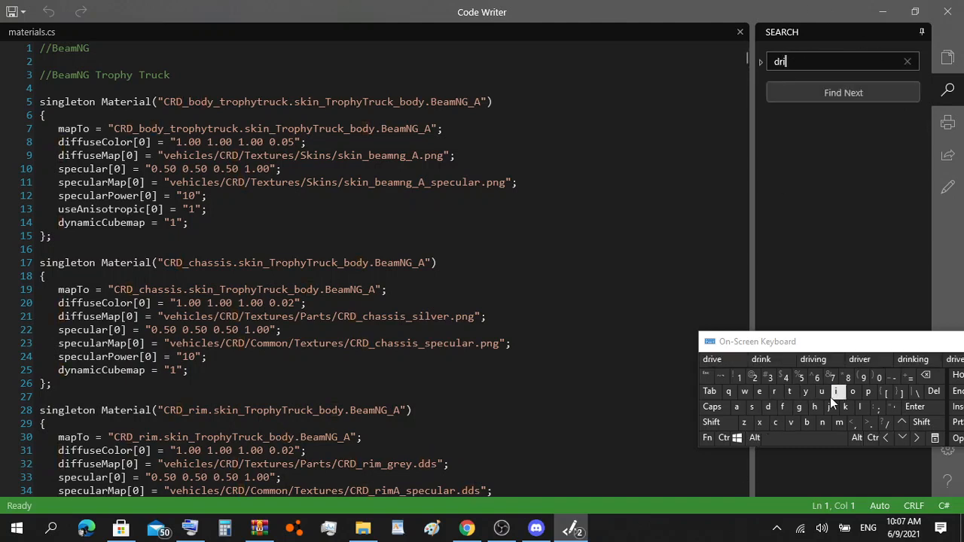
left_click(791, 424)
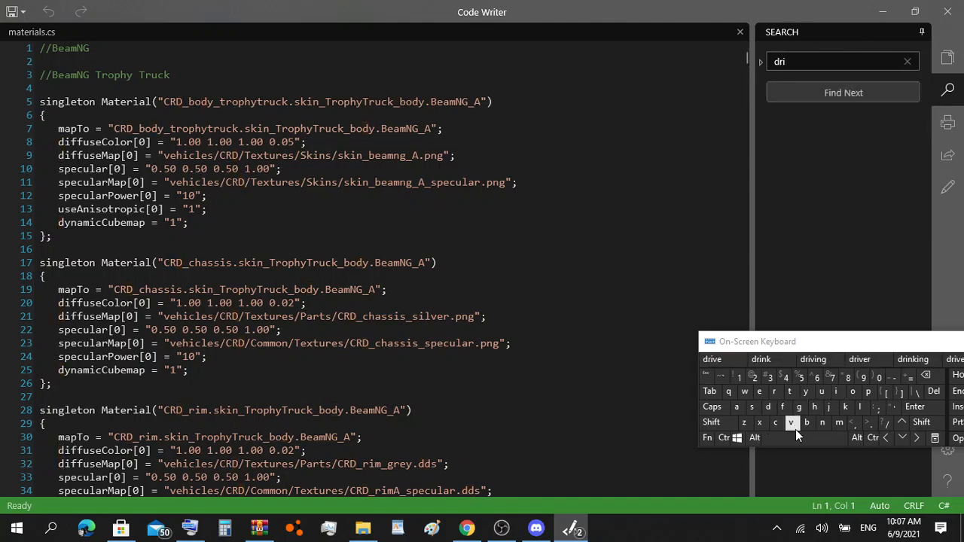
left_click(768, 396)
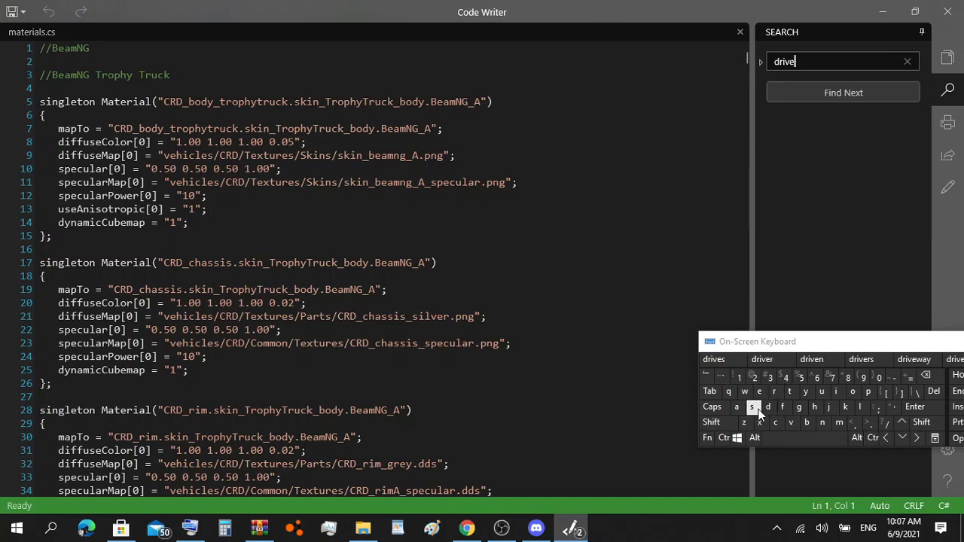
left_click(754, 408)
left_click(812, 407)
left_click(736, 407)
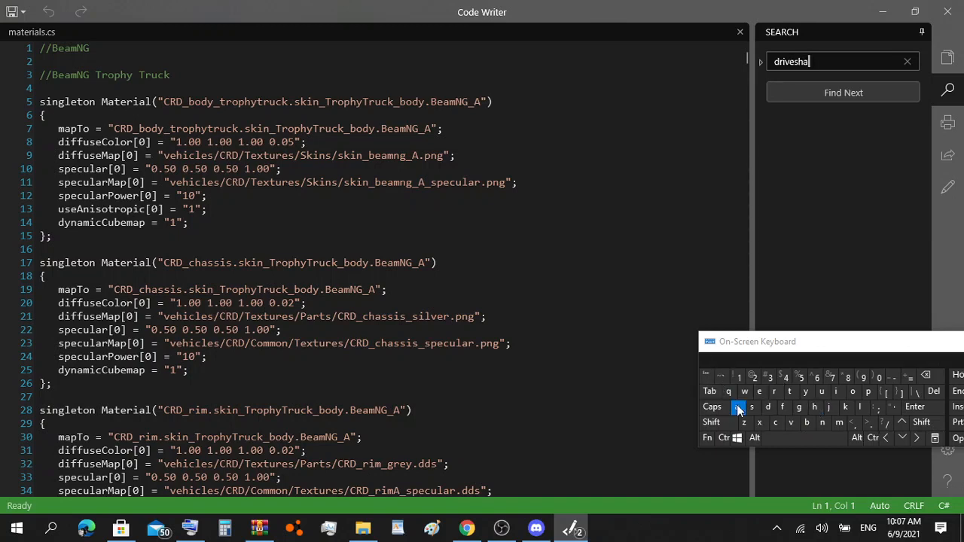
left_click(785, 407)
left_click(831, 90)
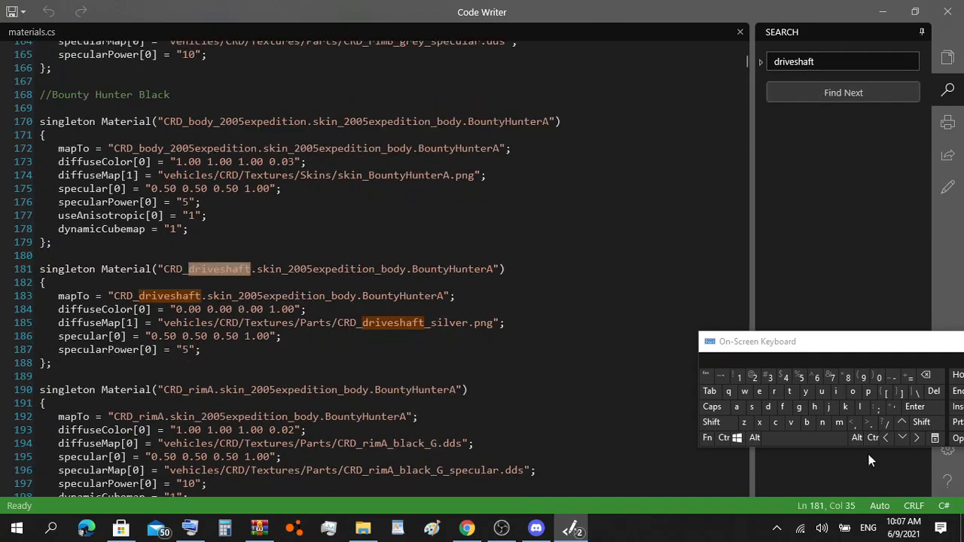
Step: Copy the whole CRD_driveshaft material definition of the Bounty Hunter Black skin, from its singleton line through the closing brace
left_click_drag(795, 342, 861, 40)
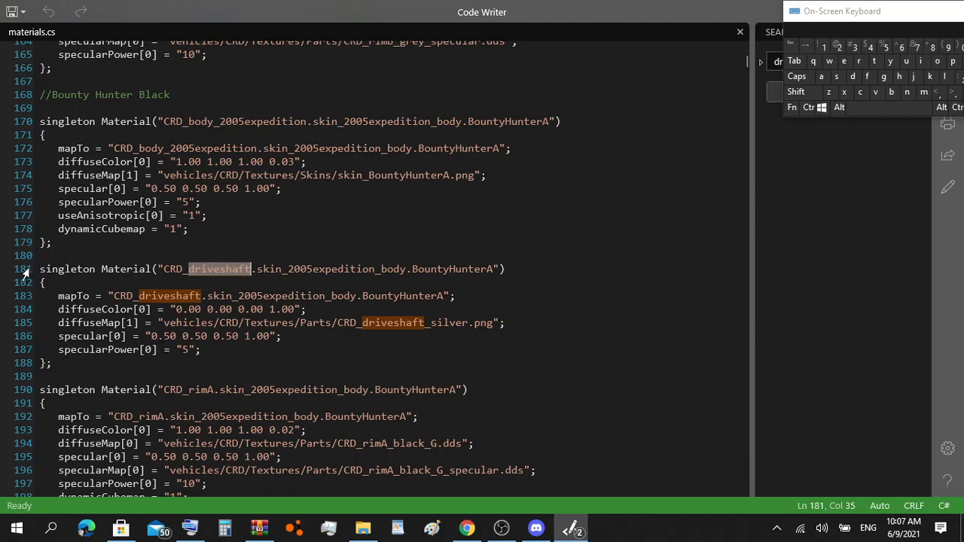
left_click_drag(27, 272, 77, 374)
key("super+c")
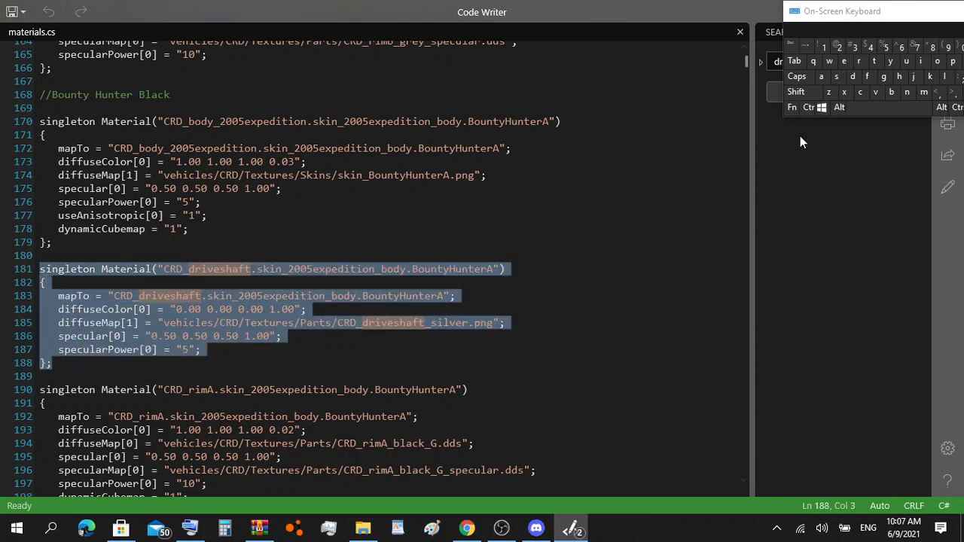
left_click(807, 108)
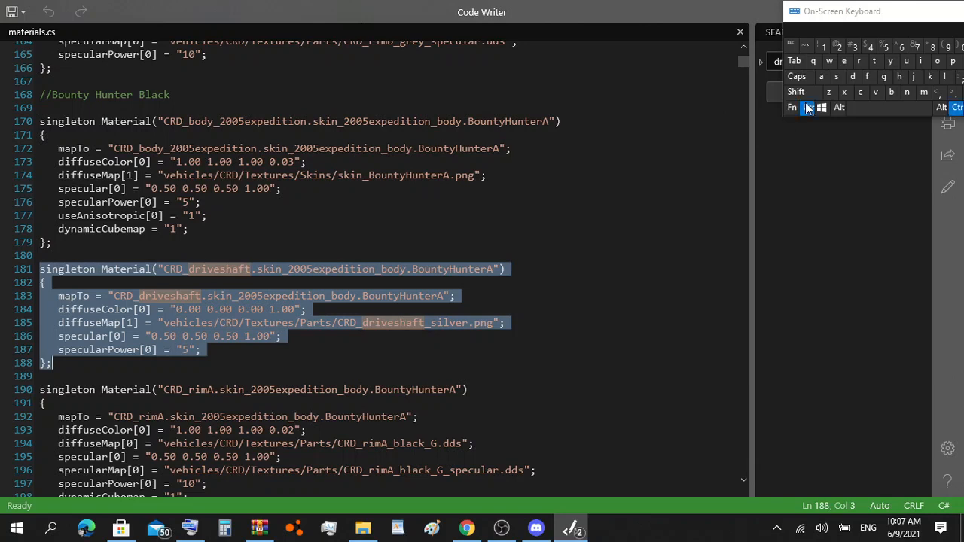
left_click(859, 94)
Step: Switch to the open materials.cs document that holds the Test skin's body and chassis materials
left_click_drag(836, 11, 787, 249)
left_click_drag(778, 329, 721, 379)
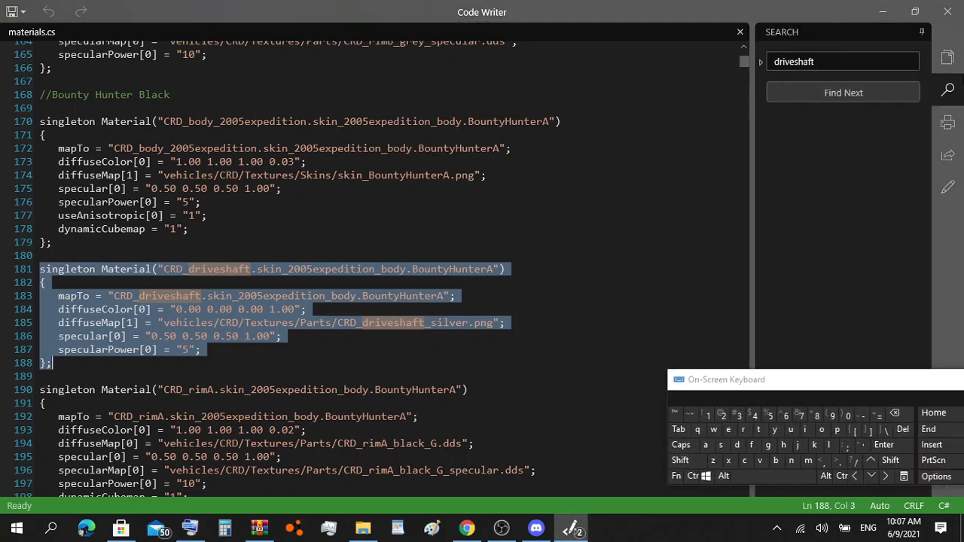
left_click(947, 58)
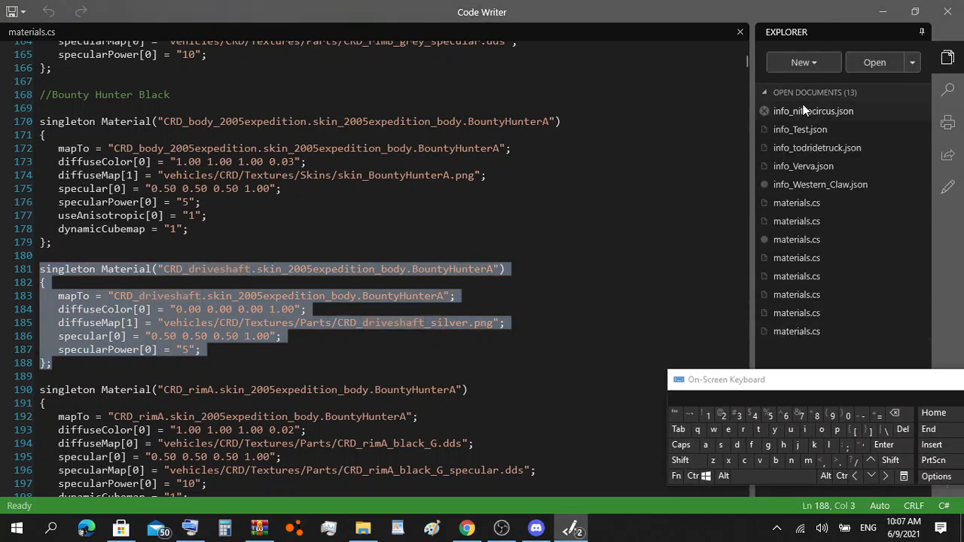
left_click(800, 200)
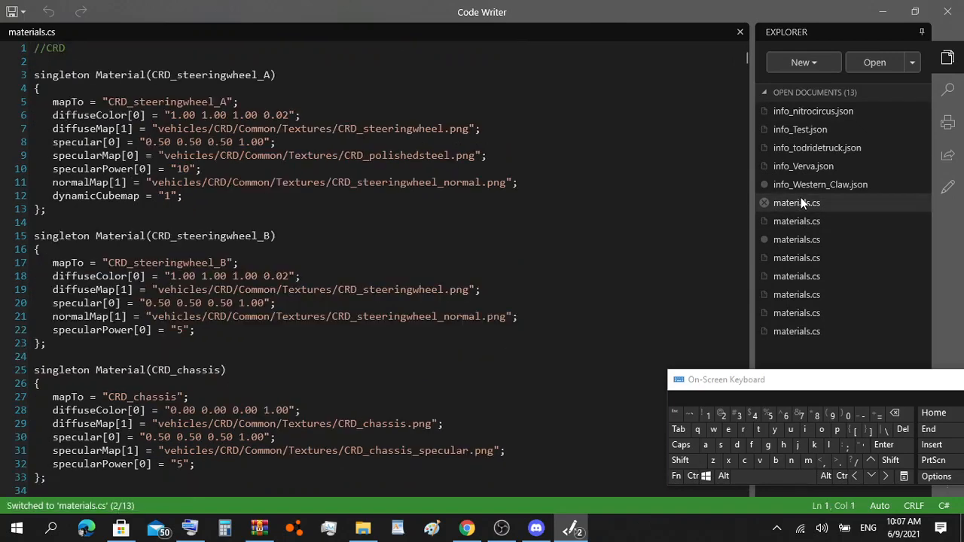
left_click(798, 225)
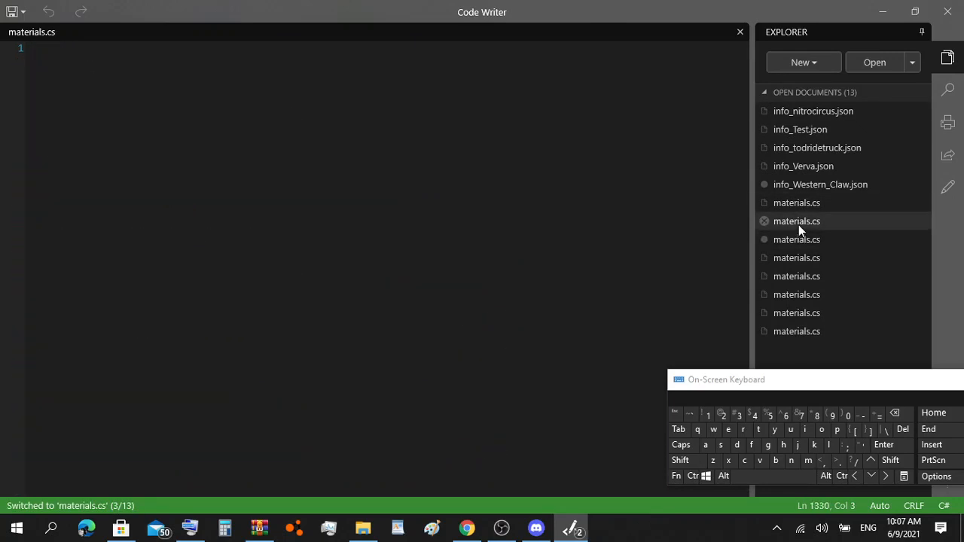
left_click(788, 240)
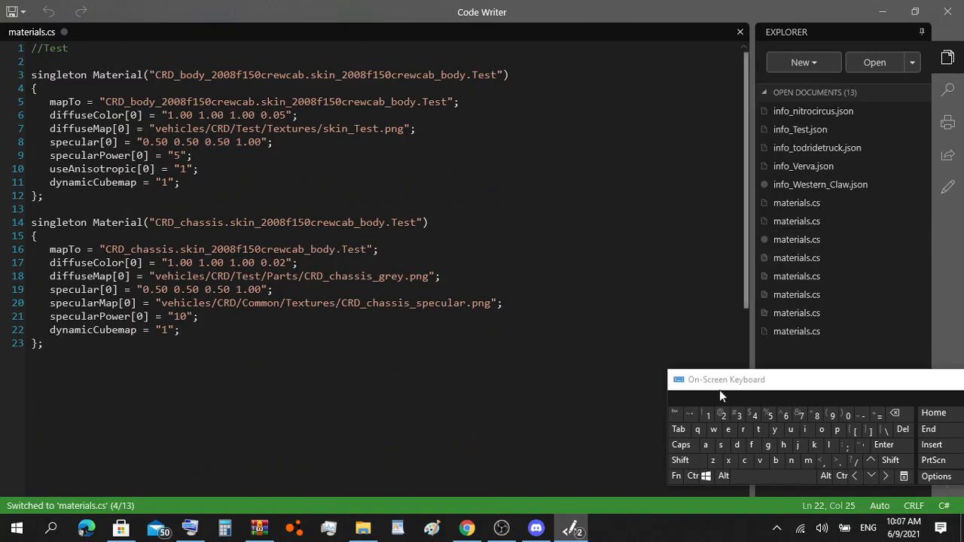
Step: Paste the driveshaft material definition below the chassis block, separated by one blank line
left_click_drag(711, 386, 676, 16)
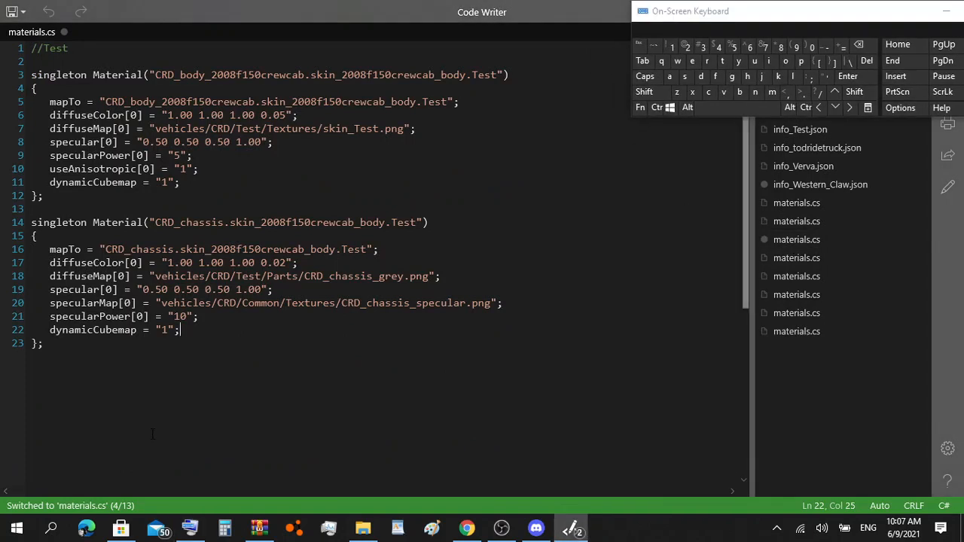
left_click(248, 351)
left_click(847, 77)
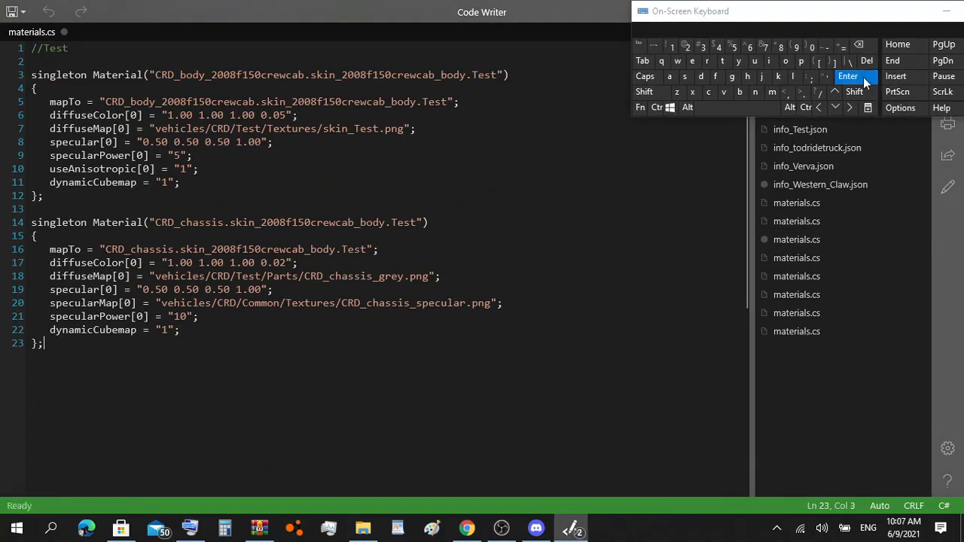
left_click(862, 80)
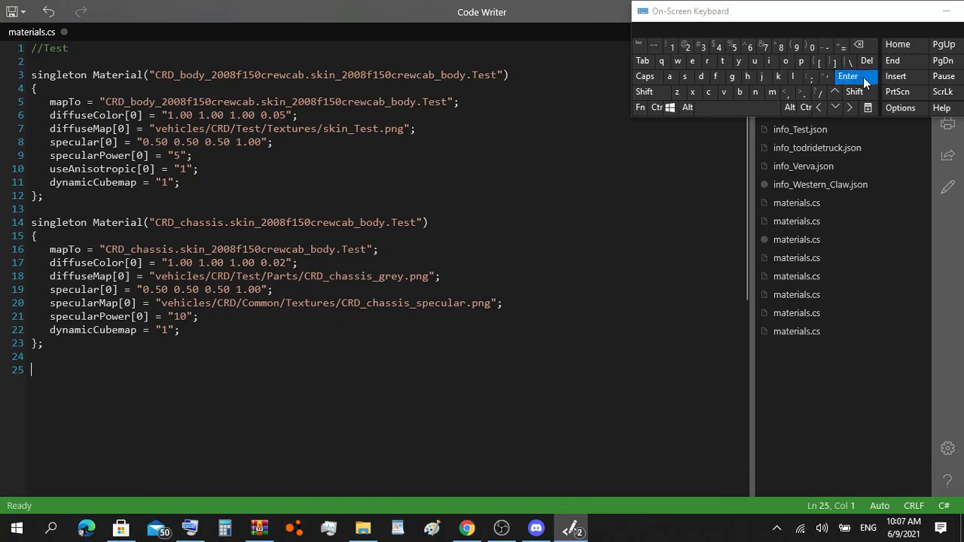
left_click(657, 108)
left_click(724, 92)
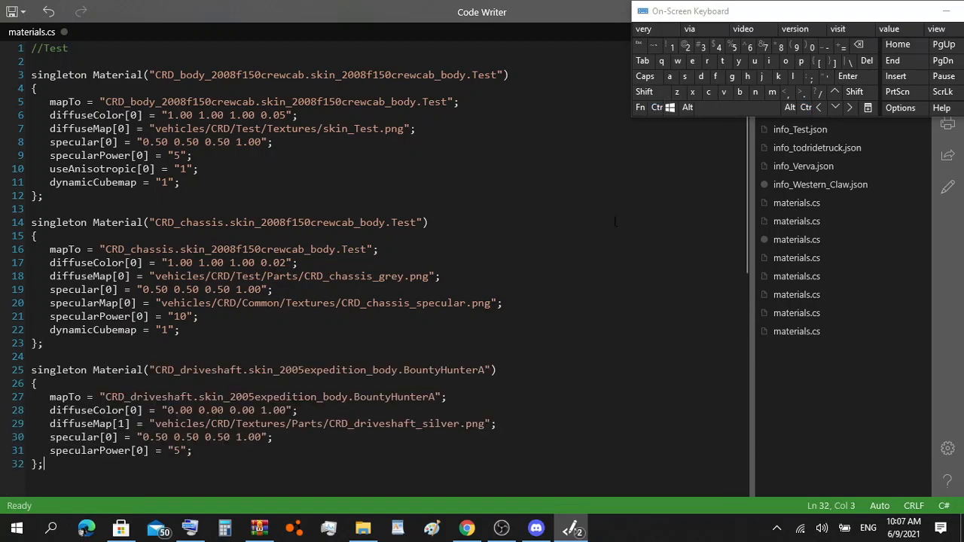
Step: Replace 2005expedition with 2008f150crewcab in the pasted driveshaft block's singleton Material name
scroll(100, 354, "down", 2)
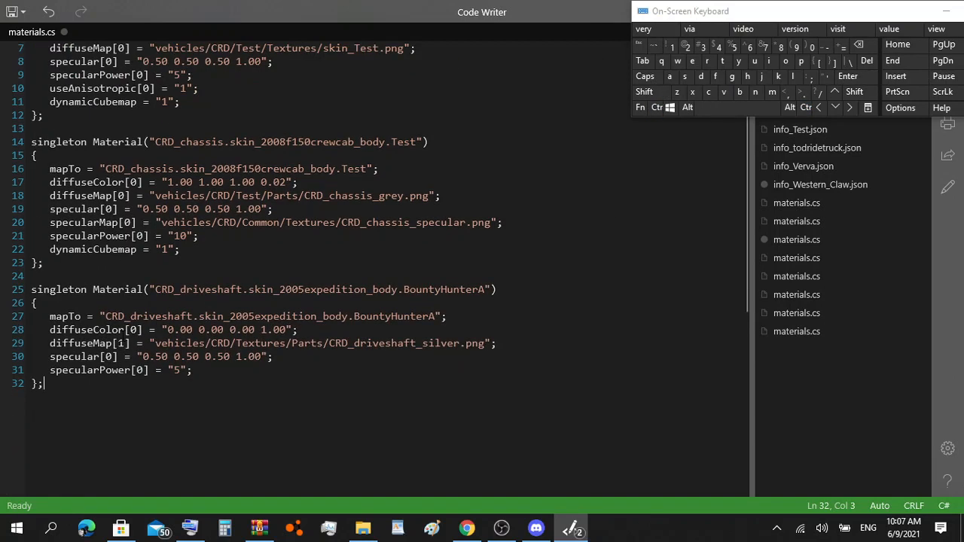
scroll(380, 237, "up", 1)
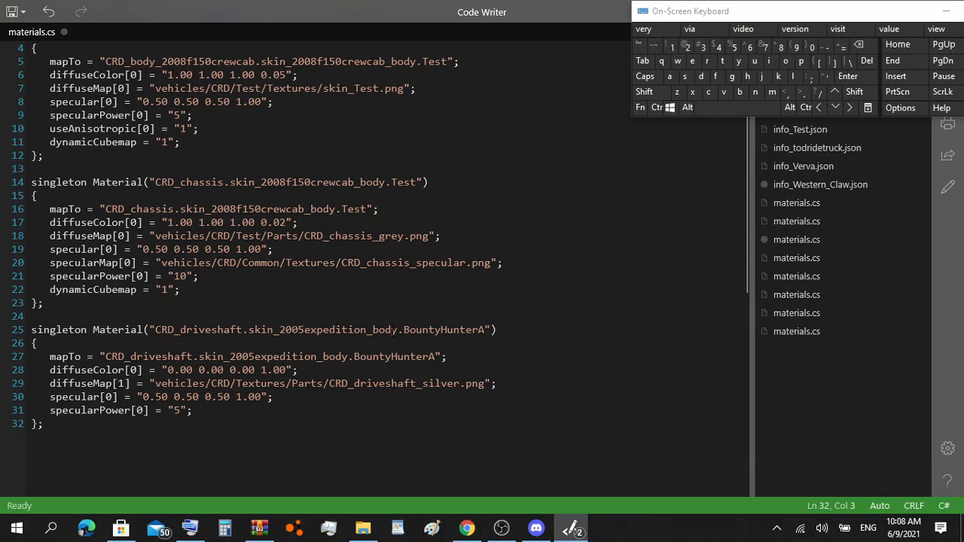
left_click_drag(366, 331, 298, 332)
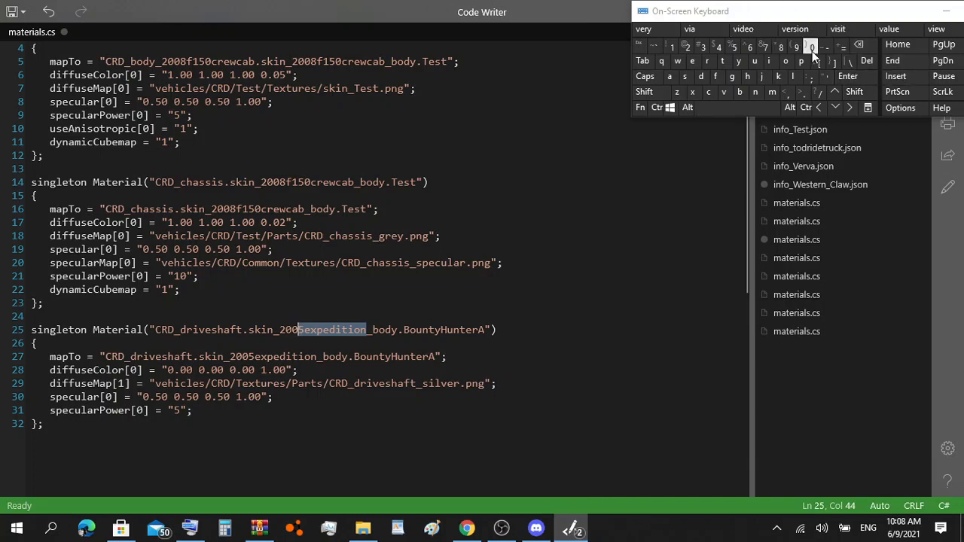
left_click(778, 50)
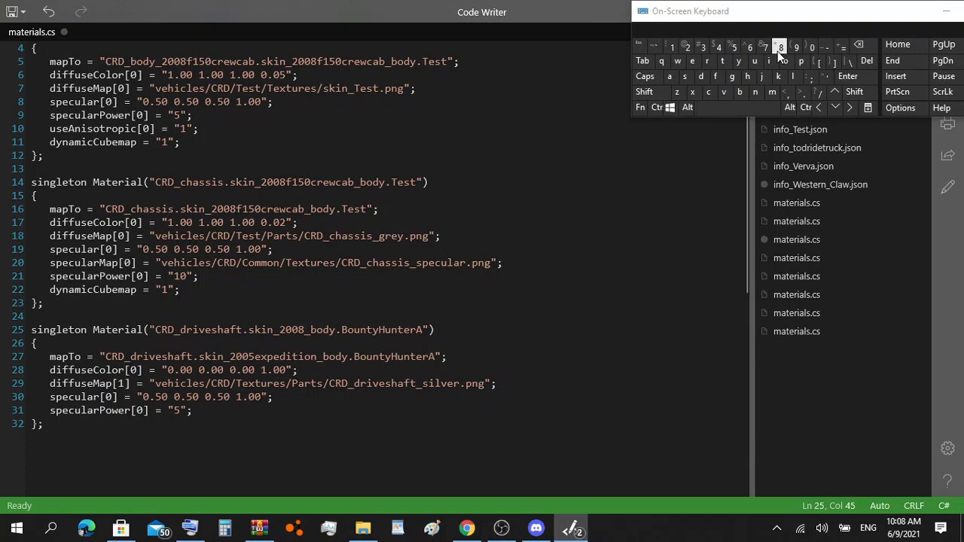
left_click(715, 76)
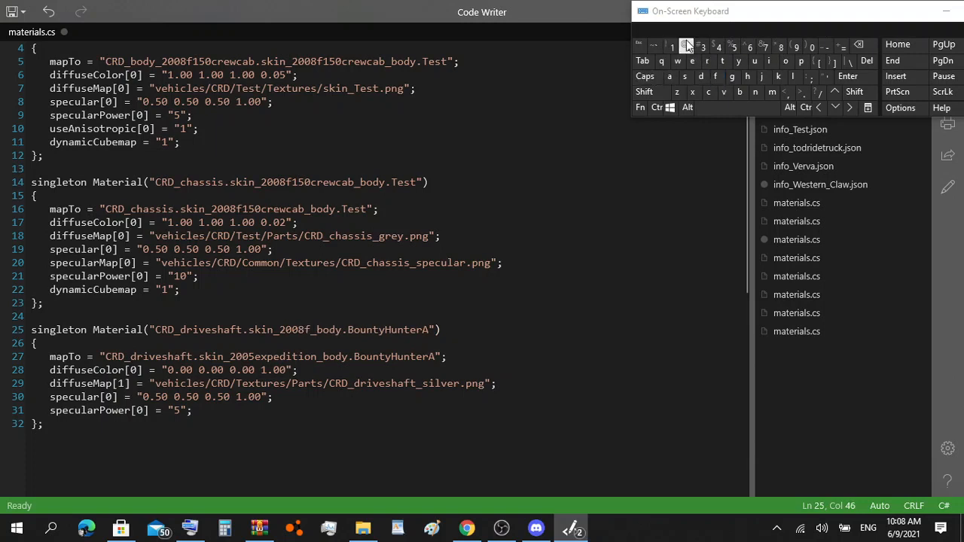
left_click(672, 48)
left_click(734, 48)
left_click(810, 48)
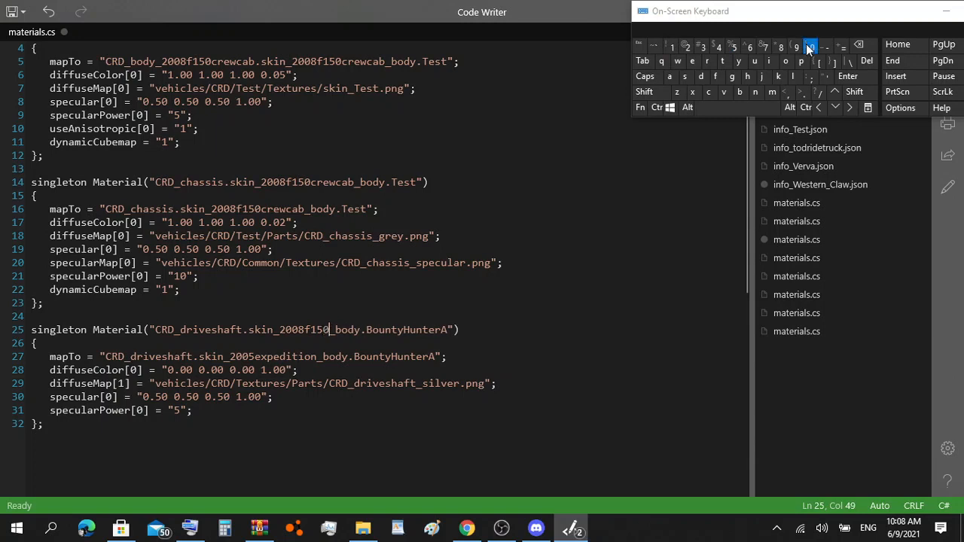
left_click(708, 92)
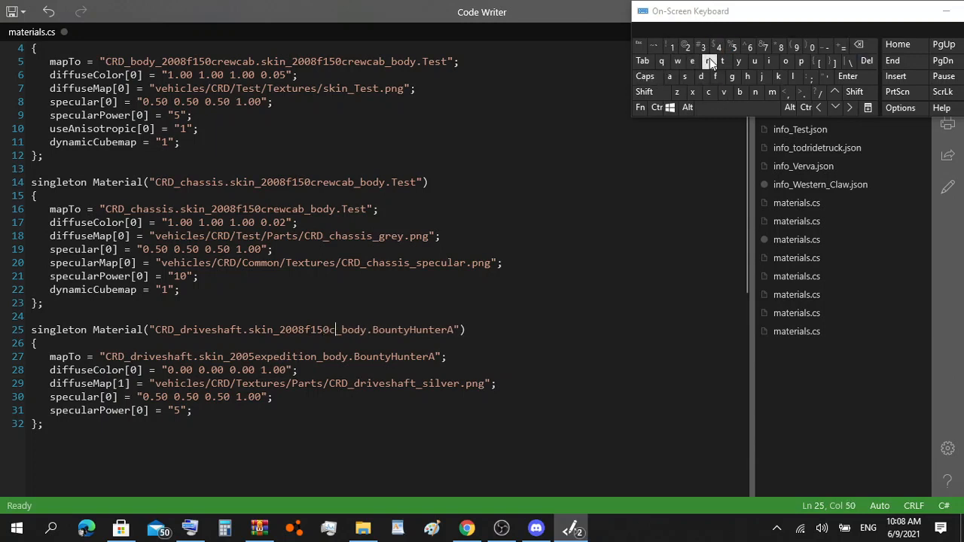
left_click(708, 62)
left_click(692, 61)
left_click(677, 61)
left_click(709, 92)
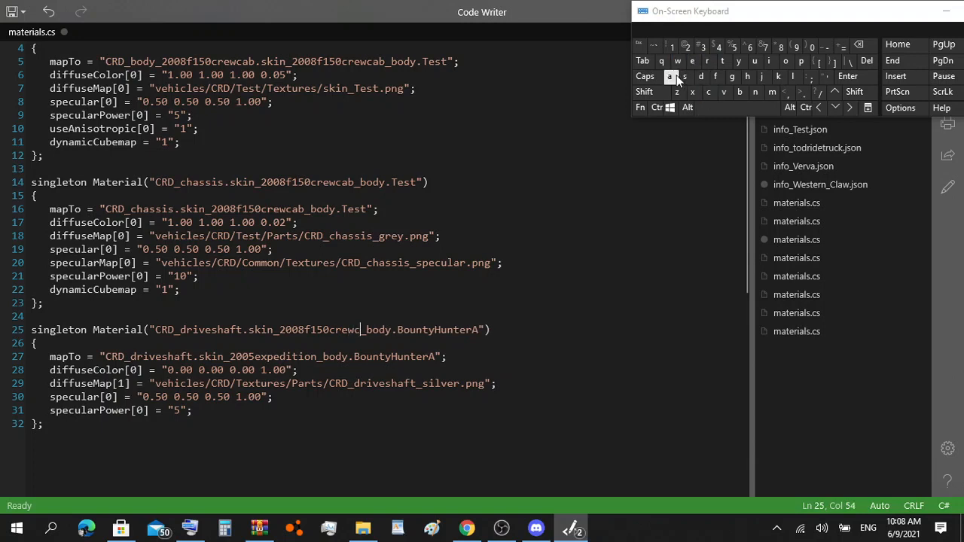
left_click(670, 77)
left_click(740, 92)
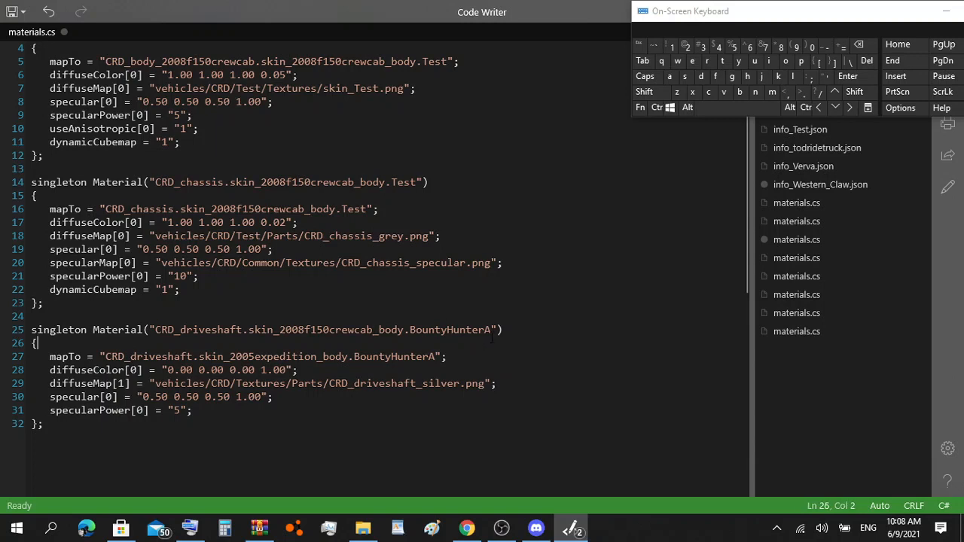
Step: Replace the BountyHunterA suffix with Test in the driveshaft block's singleton Material name
left_click_drag(490, 330, 411, 336)
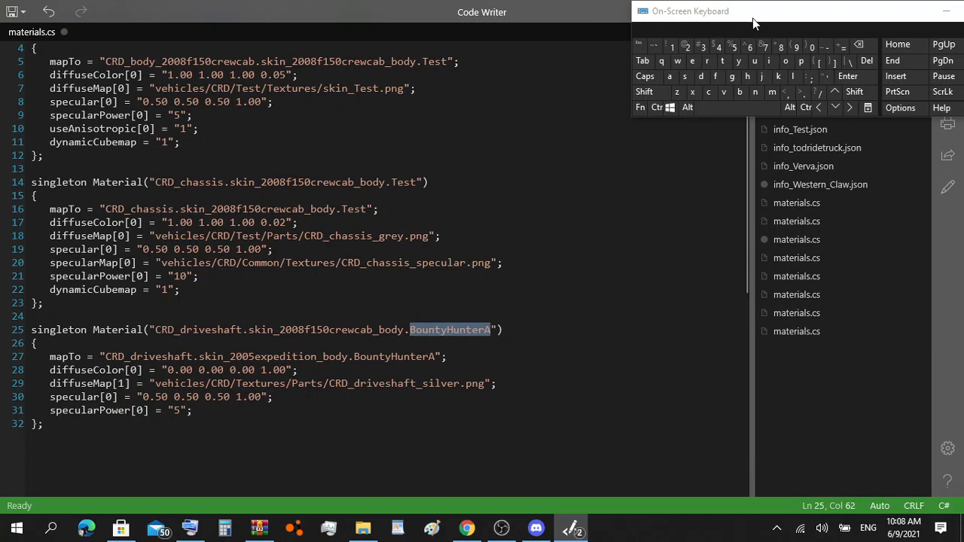
left_click(644, 92)
left_click(726, 61)
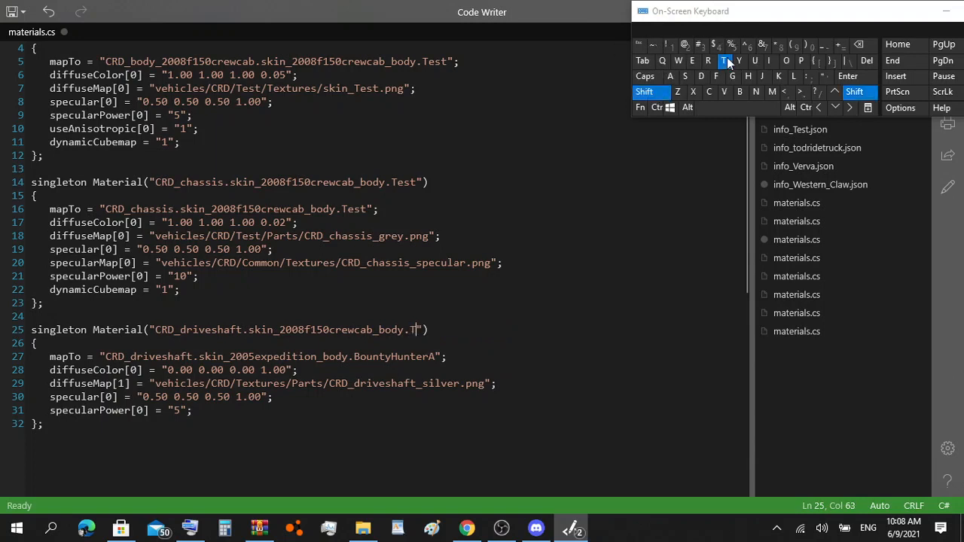
left_click(692, 61)
left_click(685, 76)
left_click(723, 61)
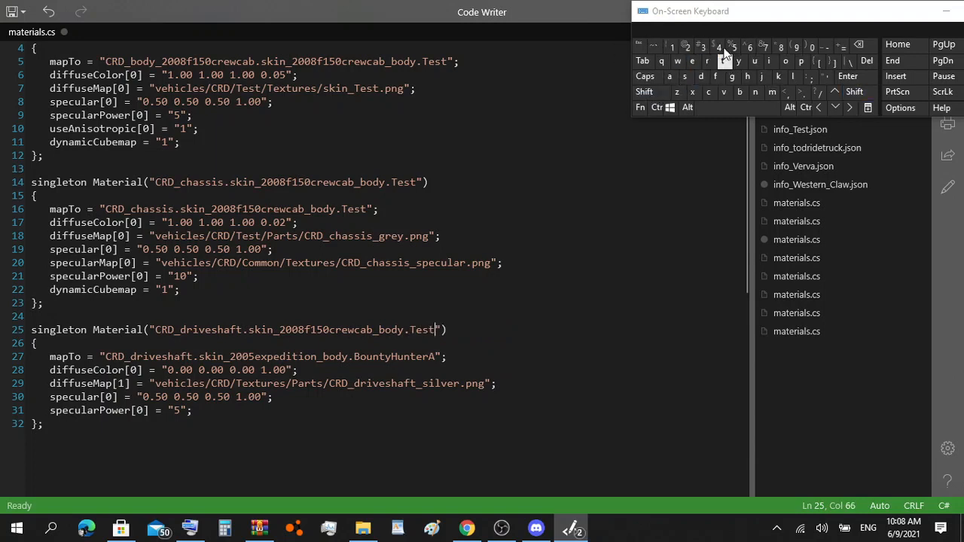
Step: Replace 2005expedition_body.BountyHunterA with 2008f150crewcab_body.Test in the driveshaft block's mapTo value, copying it from the singleton Material name
left_click(365, 451)
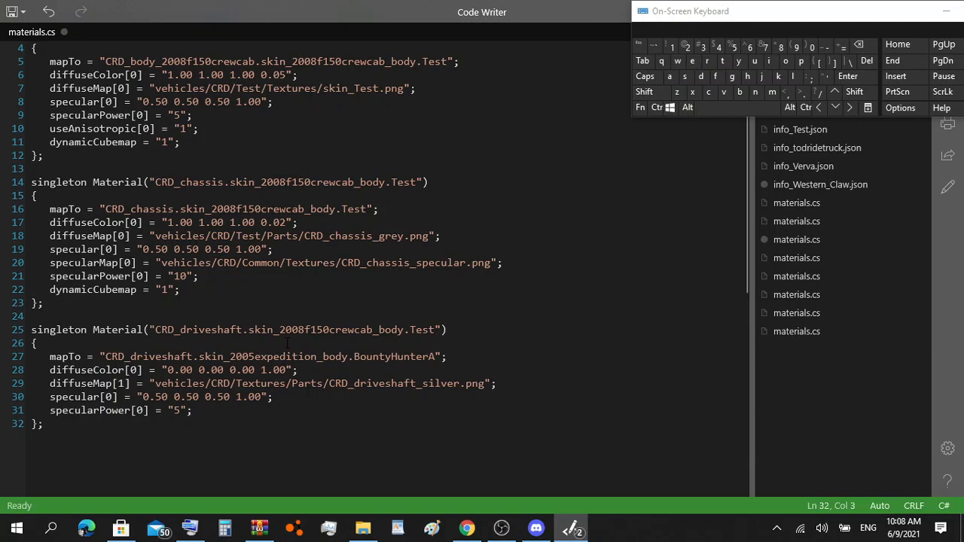
left_click_drag(280, 330, 435, 329)
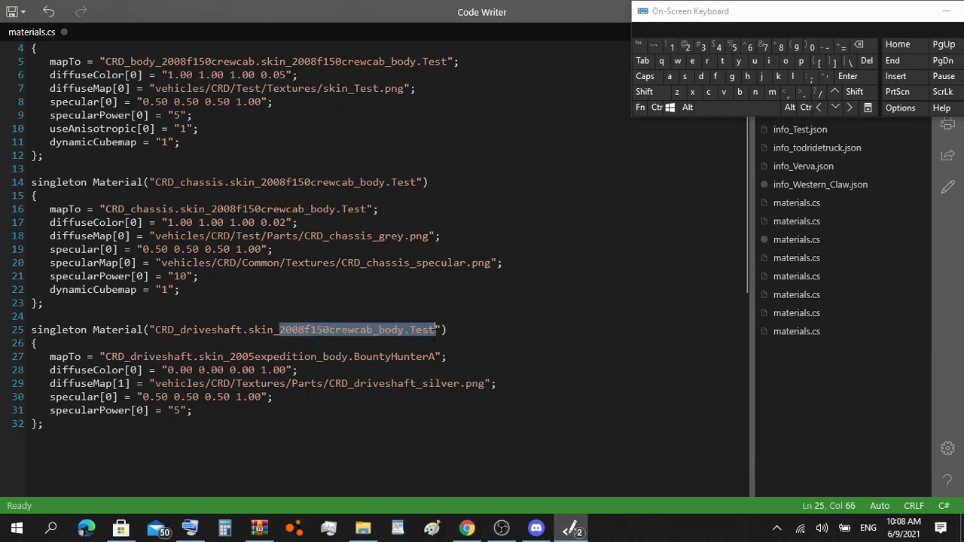
left_click(657, 107)
left_click(710, 93)
left_click_drag(436, 356, 230, 356)
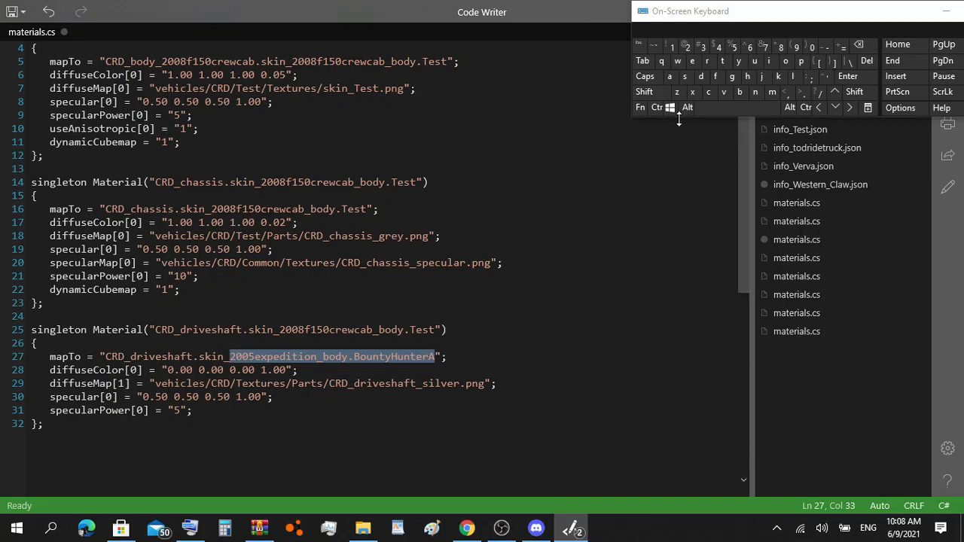
left_click(654, 108)
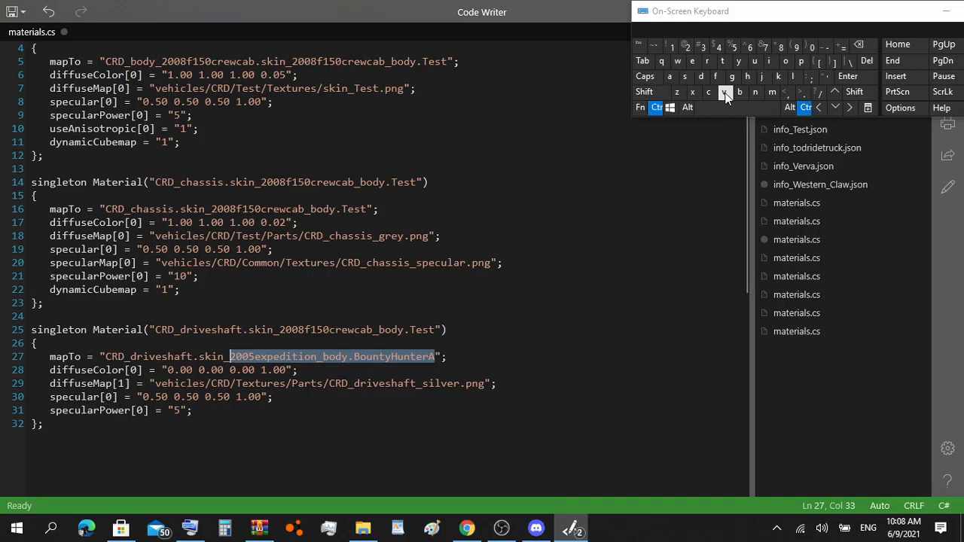
left_click(724, 92)
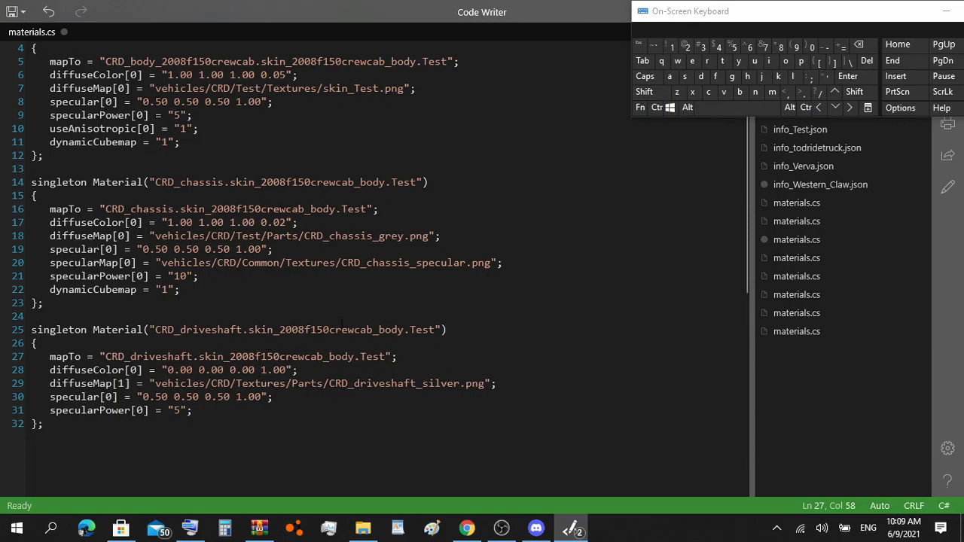
Step: Check the driveshaft texture's file name in the Test Parts folder and return to materials.cs in Code Writer
left_click_drag(440, 6, 473, 188)
mouse_move(363, 529)
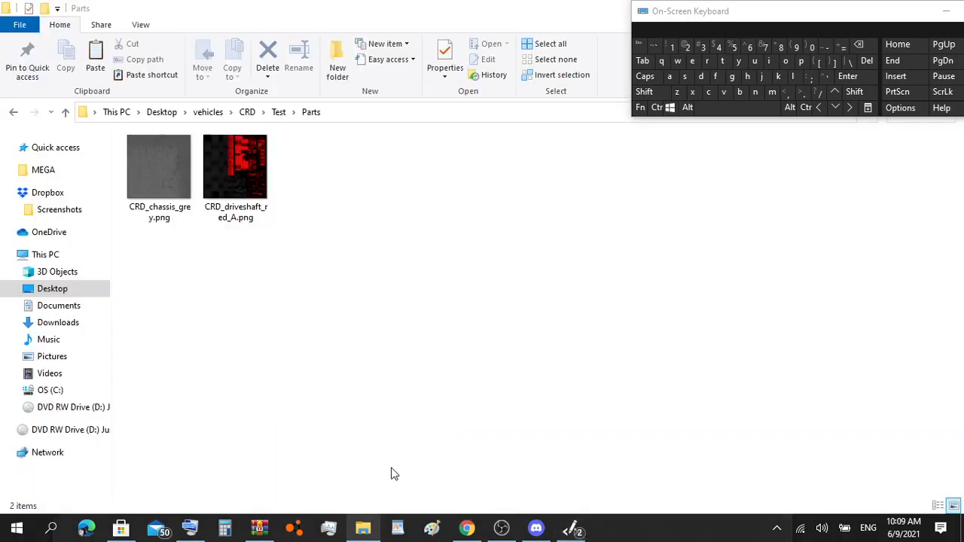
left_click(400, 494)
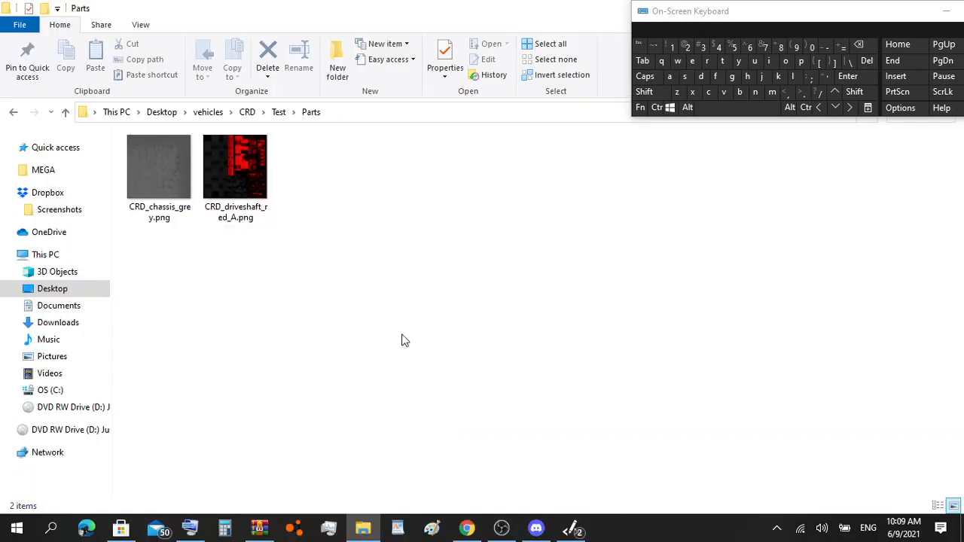
left_click(537, 527)
left_click(537, 527)
left_click(573, 529)
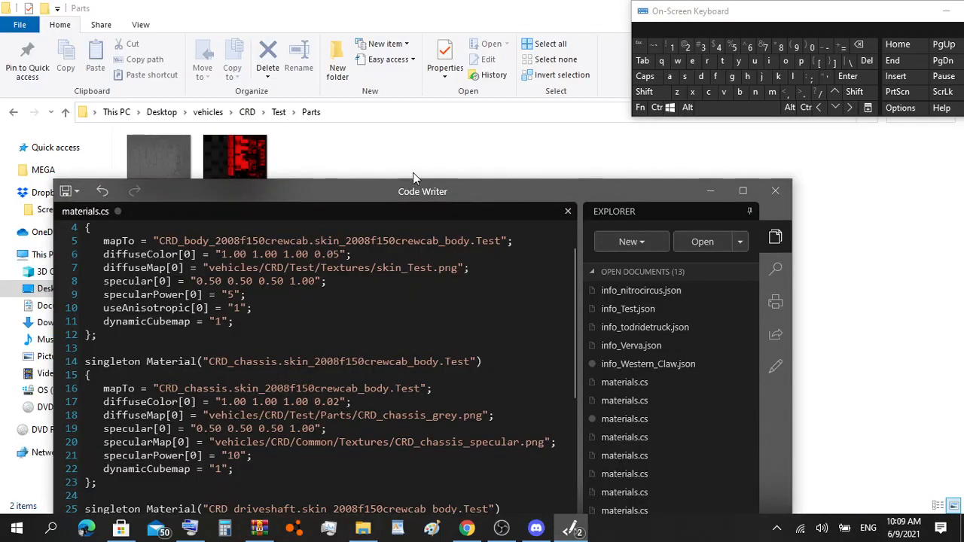
double_click(446, 190)
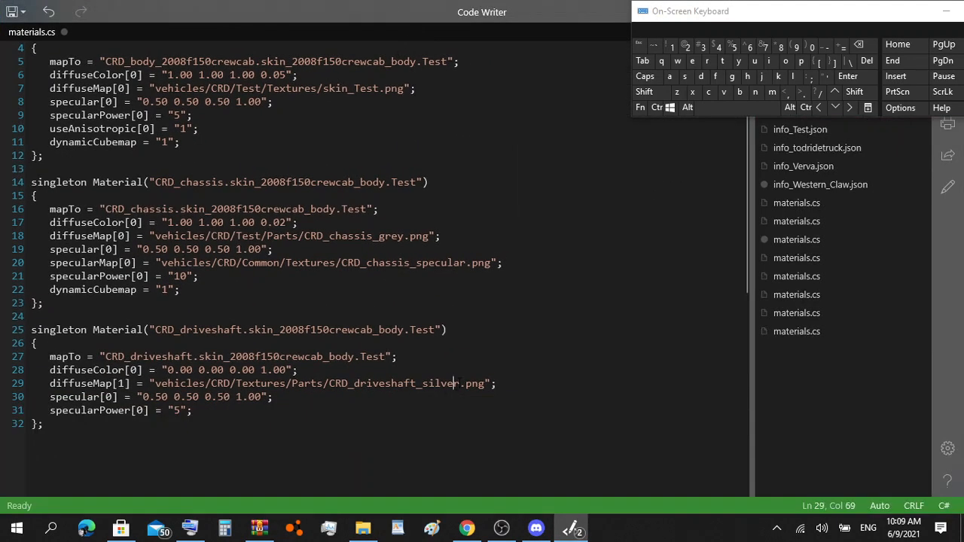
Step: Replace silver with red_A in the texture file name of the driveshaft block's diffuseMap
left_click_drag(460, 383, 422, 383)
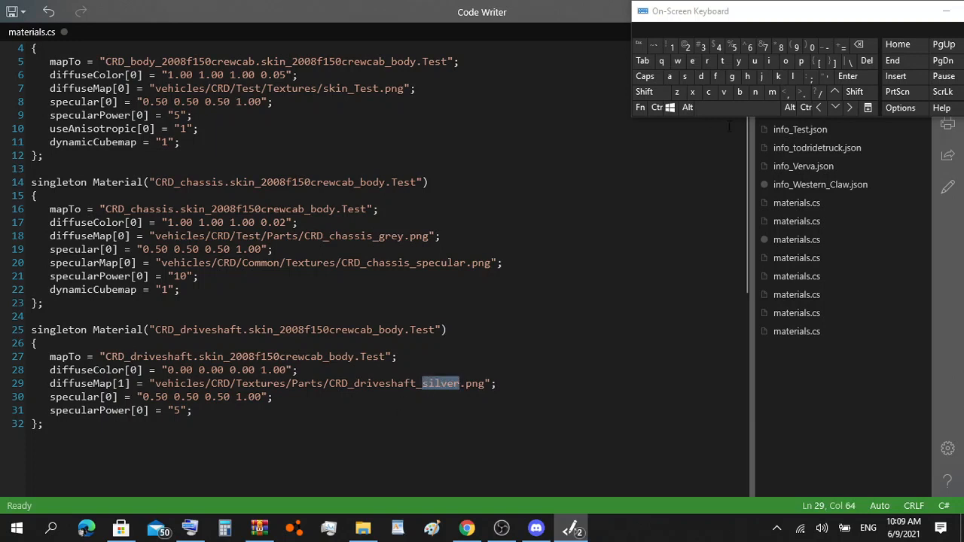
left_click(706, 61)
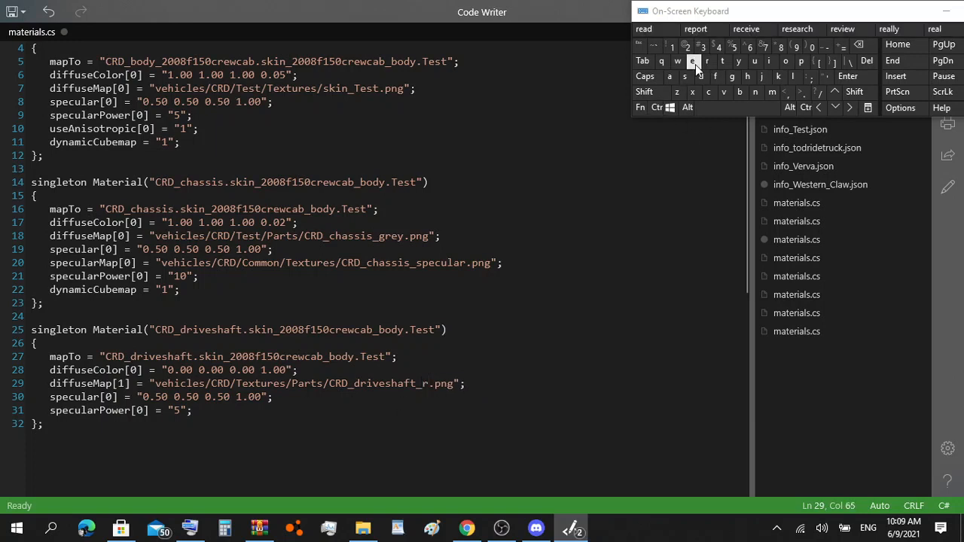
left_click(694, 63)
left_click(702, 75)
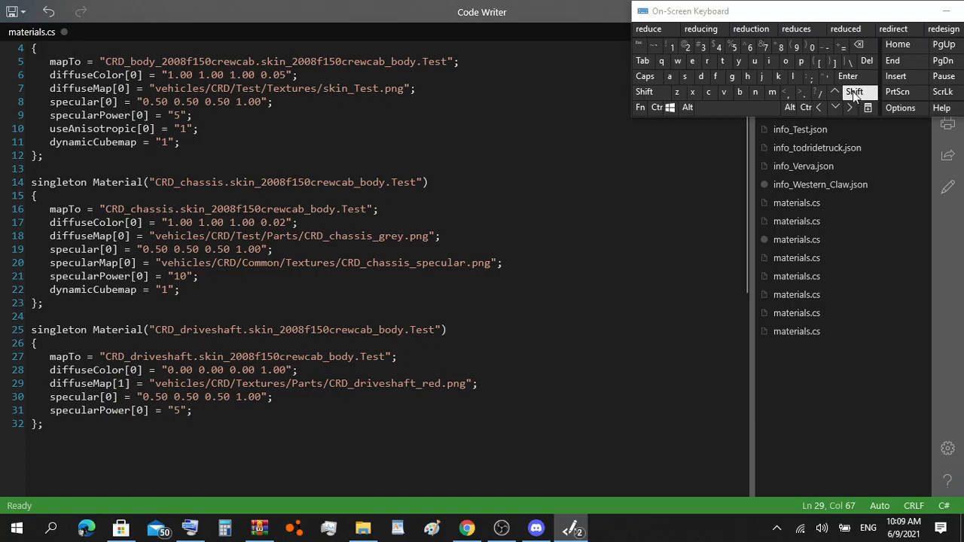
left_click(853, 91)
left_click(826, 47)
left_click(853, 92)
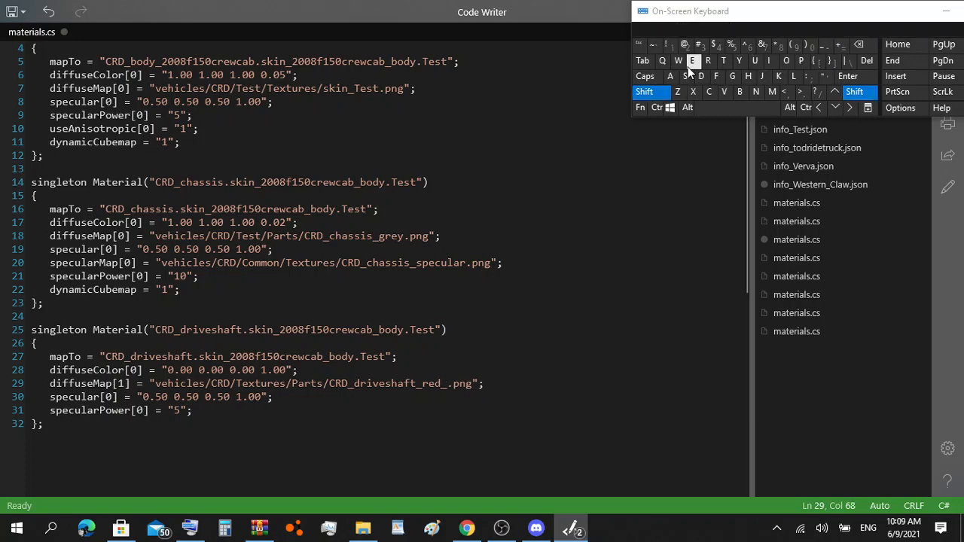
left_click(669, 76)
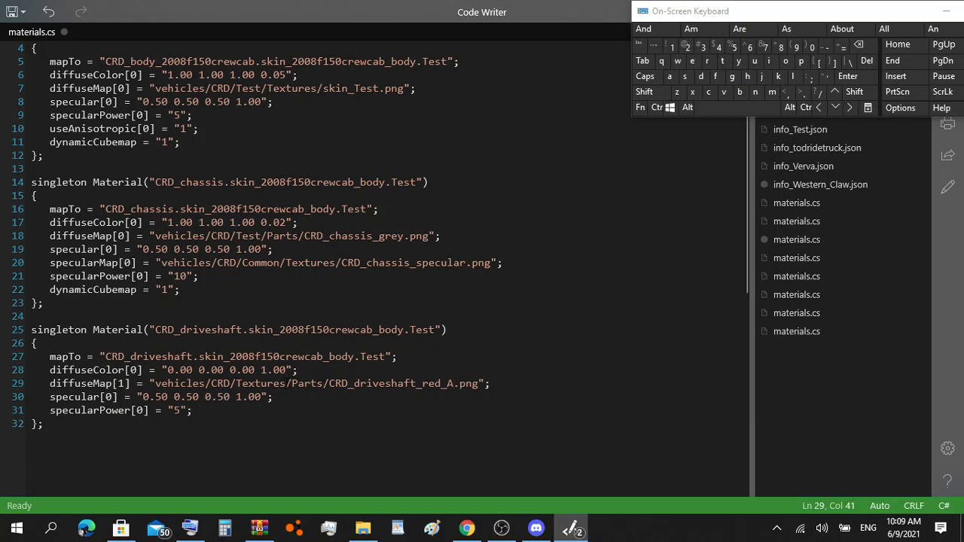
Step: Change the Textures folder to Test in the driveshaft block's diffuseMap path
left_click_drag(286, 383, 248, 383)
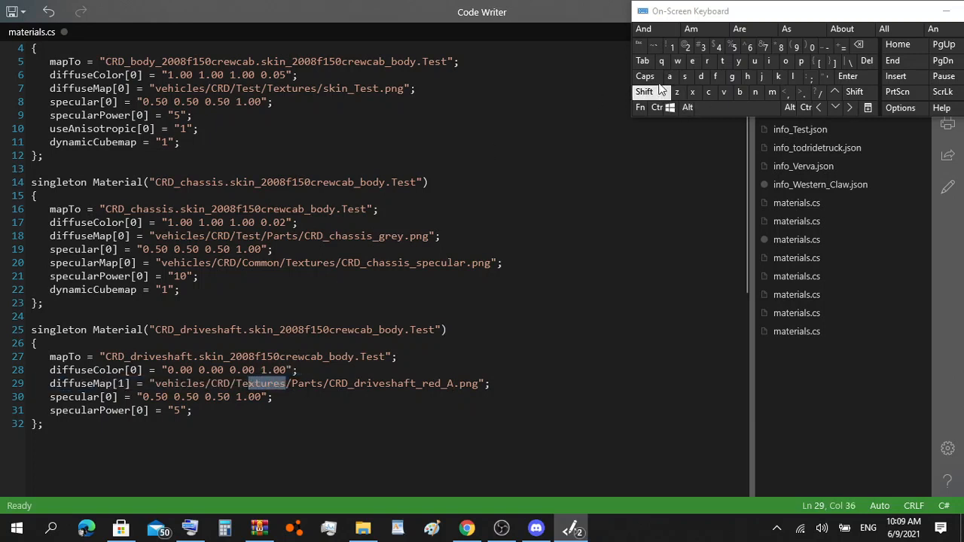
left_click(684, 76)
left_click(724, 61)
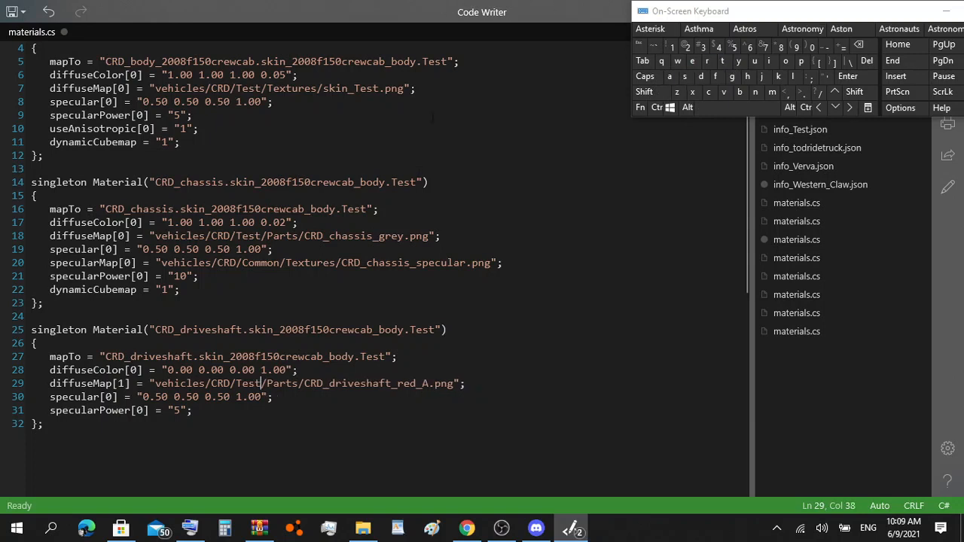
Step: Save the completed materials.cs and close Code Writer
scroll(433, 163, "up", 1)
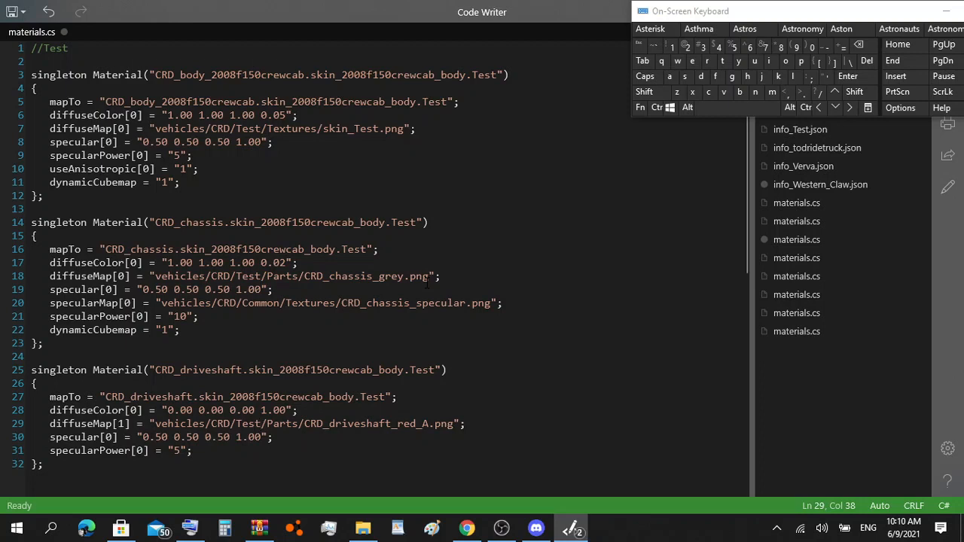
left_click(21, 8)
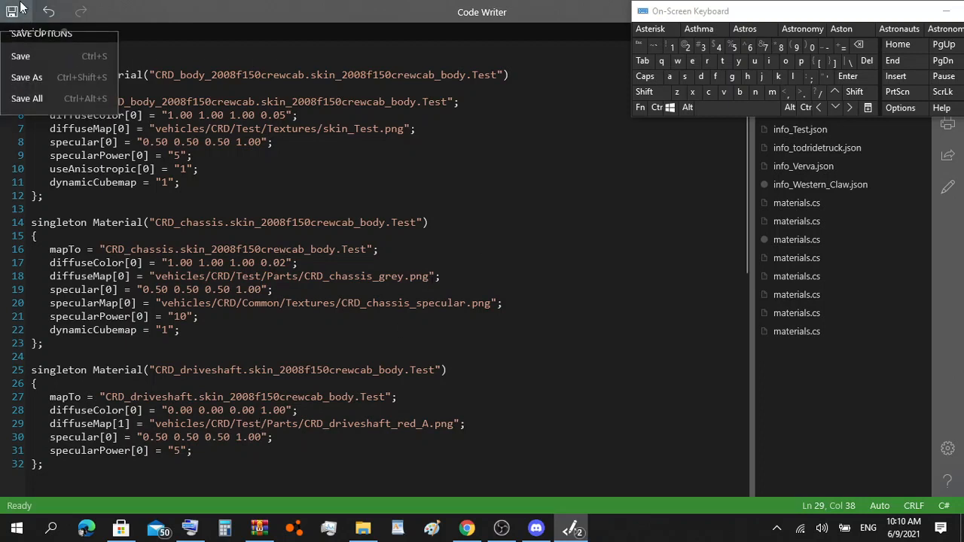
left_click(21, 65)
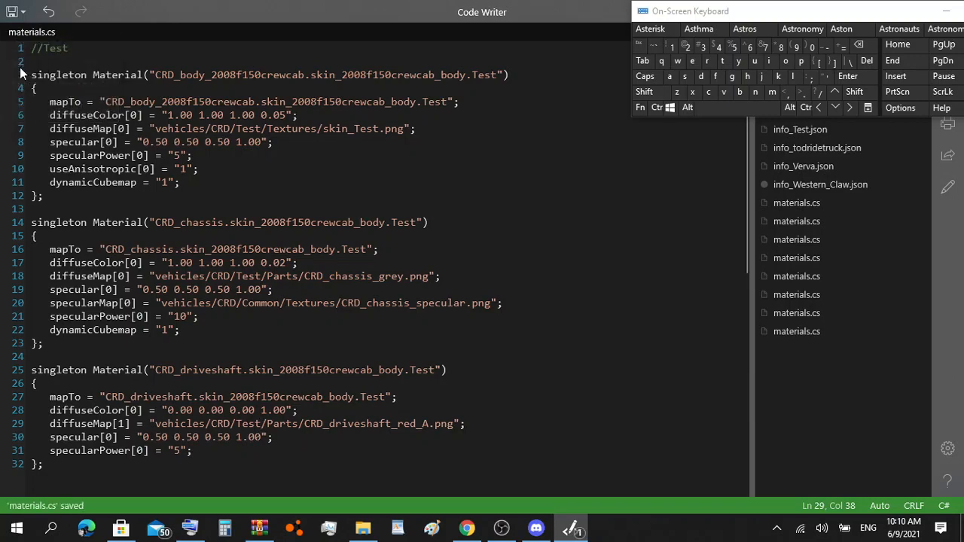
left_click_drag(451, 12, 188, 157)
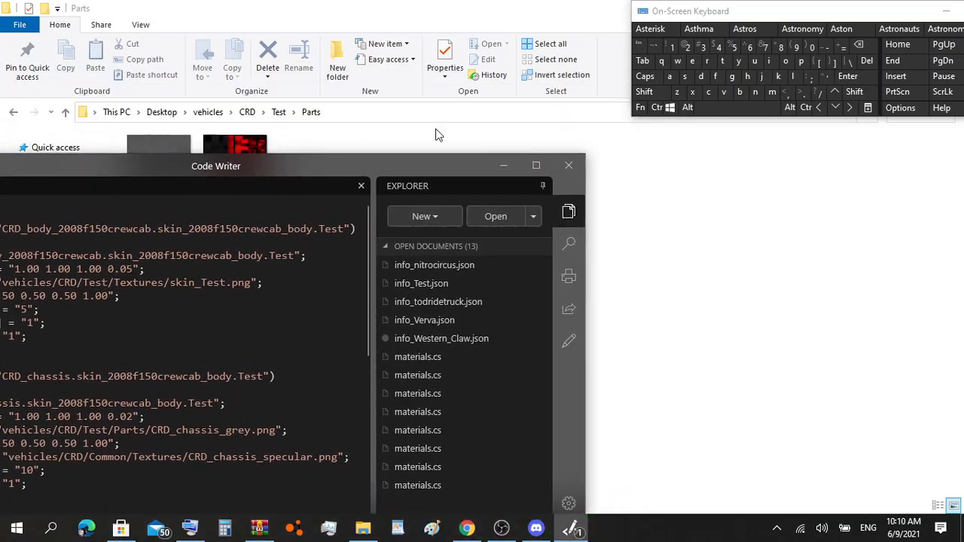
left_click(567, 164)
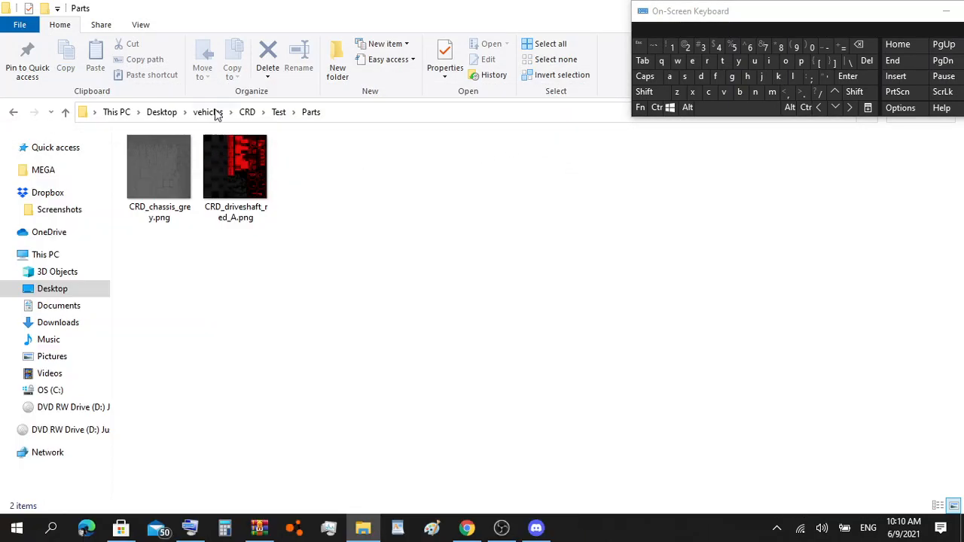
Step: Open CRD_Test.jbeam from the vehicles/CRD folder in a maximized Notepad++ window
left_click(248, 117)
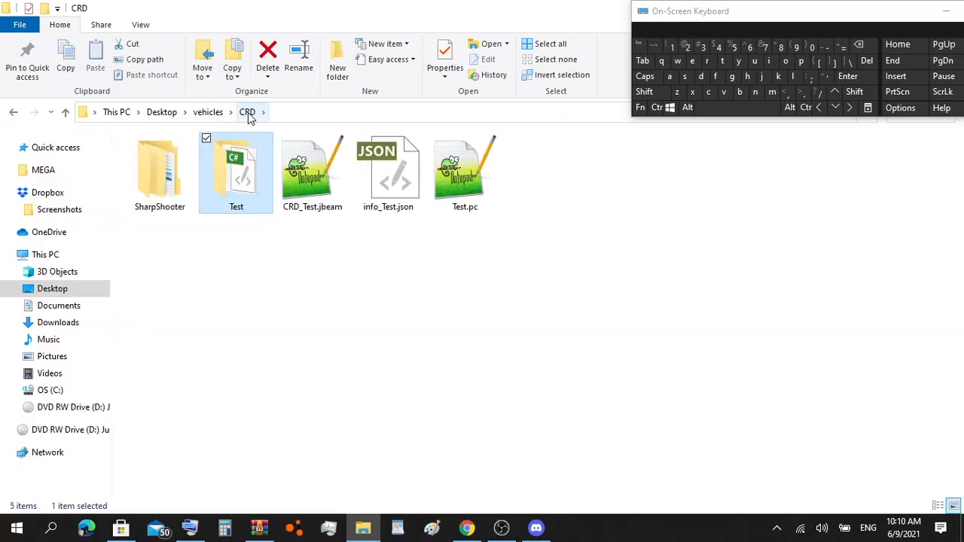
left_click(209, 113)
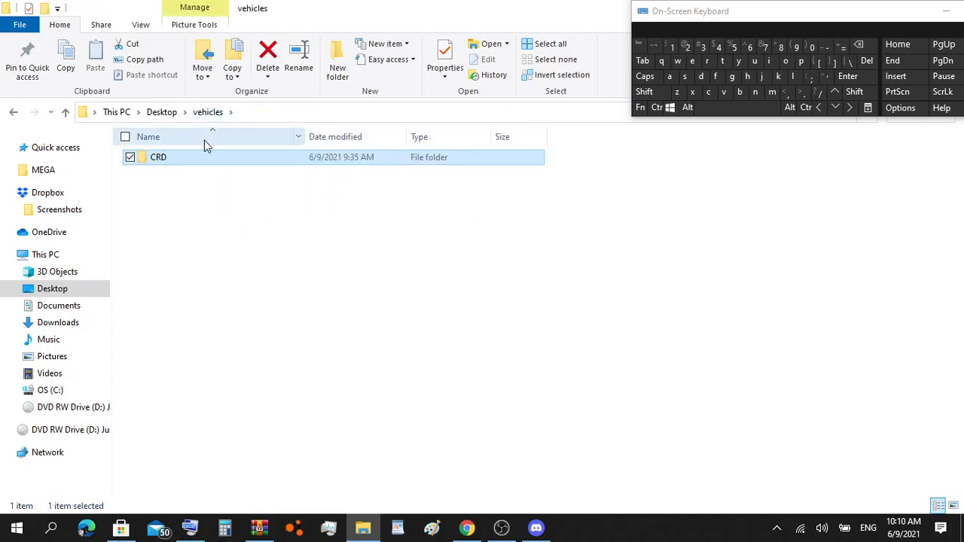
double_click(200, 156)
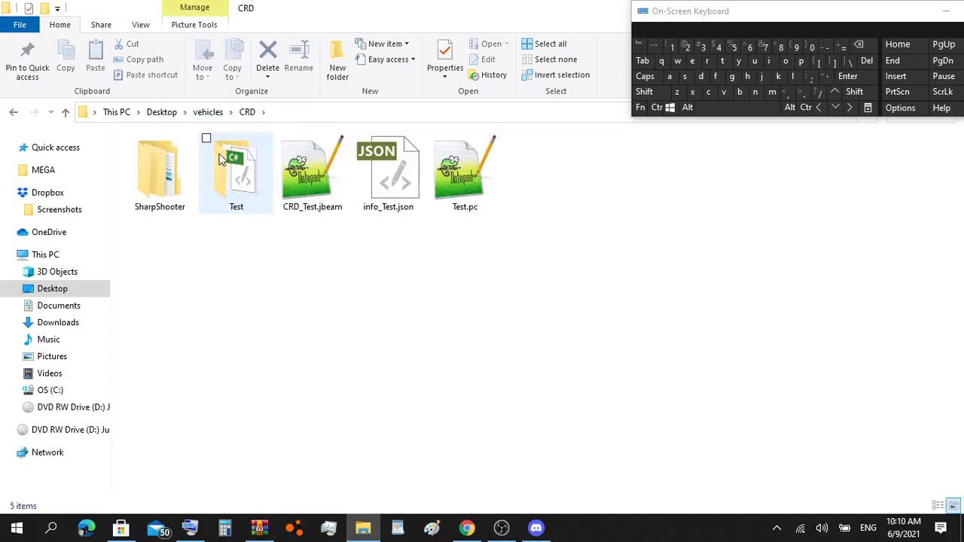
left_click(300, 170)
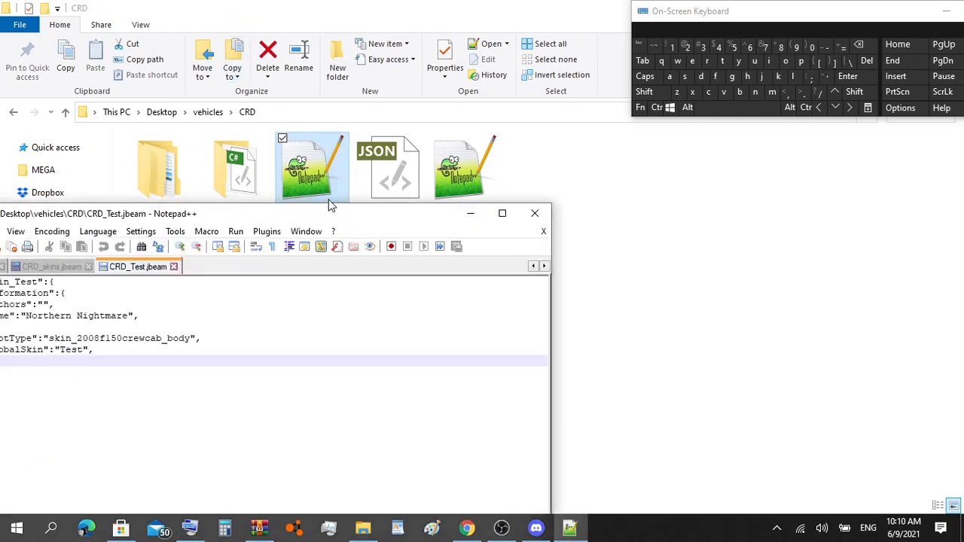
left_click_drag(337, 212, 469, 4)
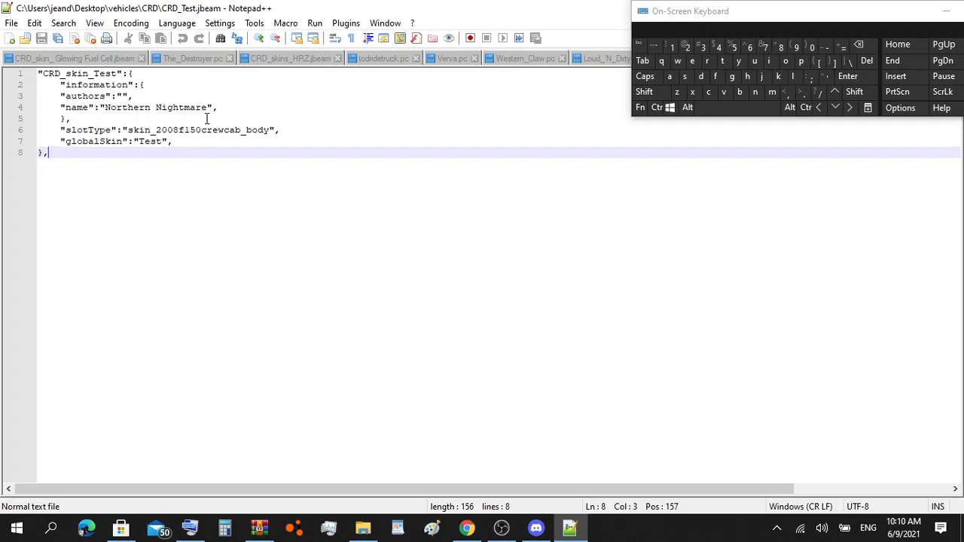
Step: Replace Northern Nightmare with Test as the name value in the jbeam's information block
left_click_drag(210, 107, 104, 108)
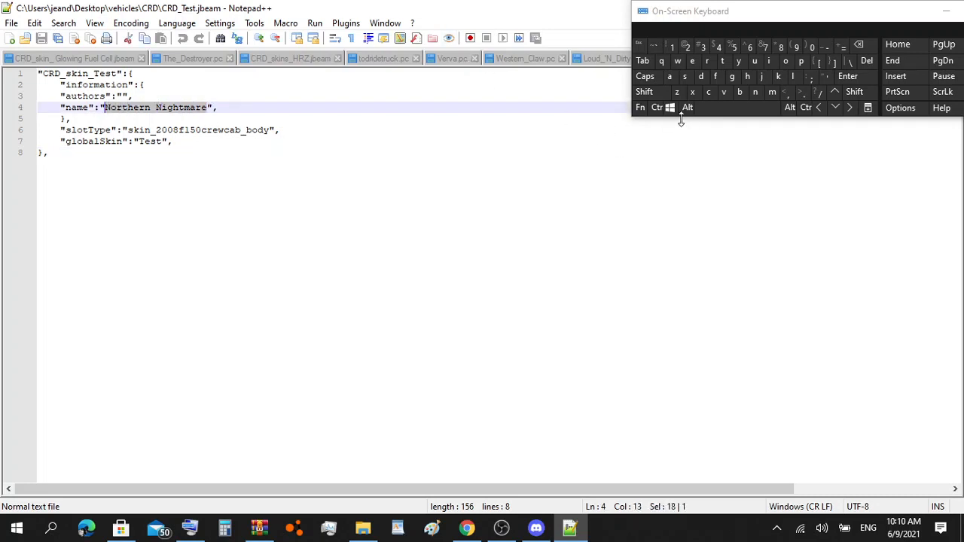
left_click(645, 91)
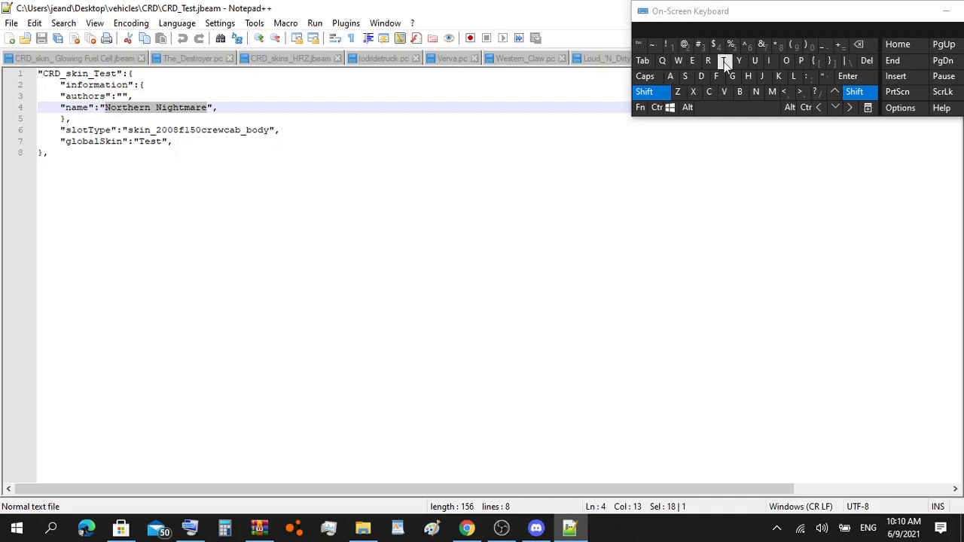
left_click(724, 63)
left_click(685, 76)
left_click(685, 77)
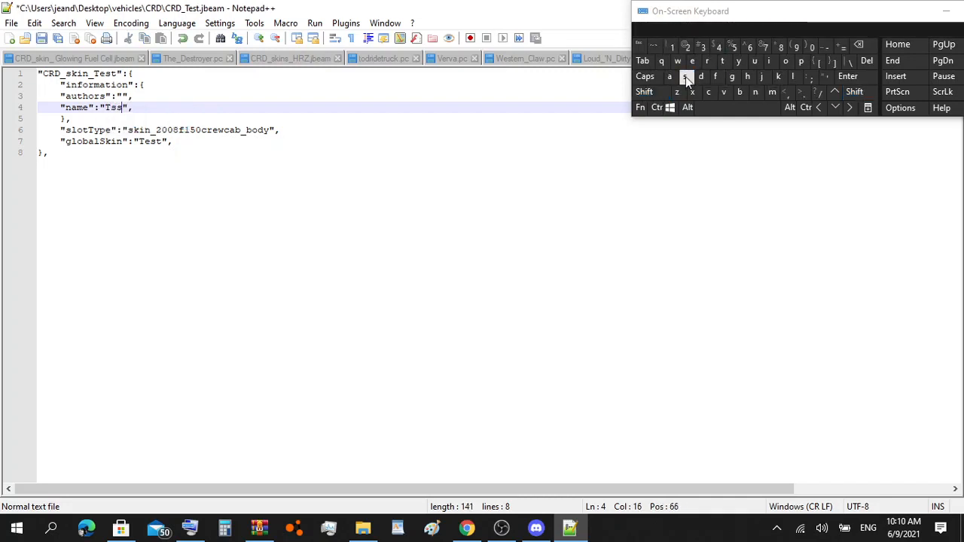
left_click(857, 44)
left_click(857, 44)
left_click(857, 44)
left_click(646, 91)
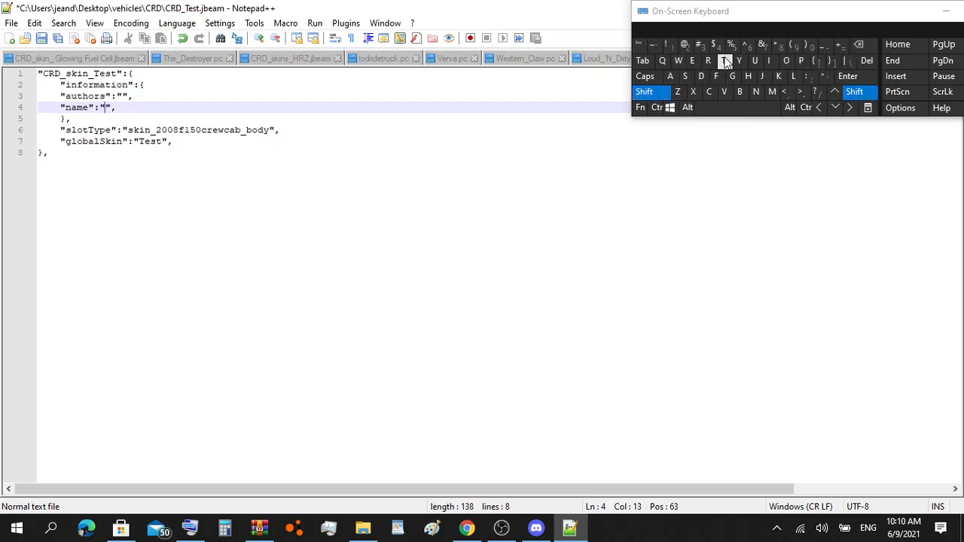
left_click(724, 61)
left_click(692, 61)
left_click(687, 76)
left_click(724, 61)
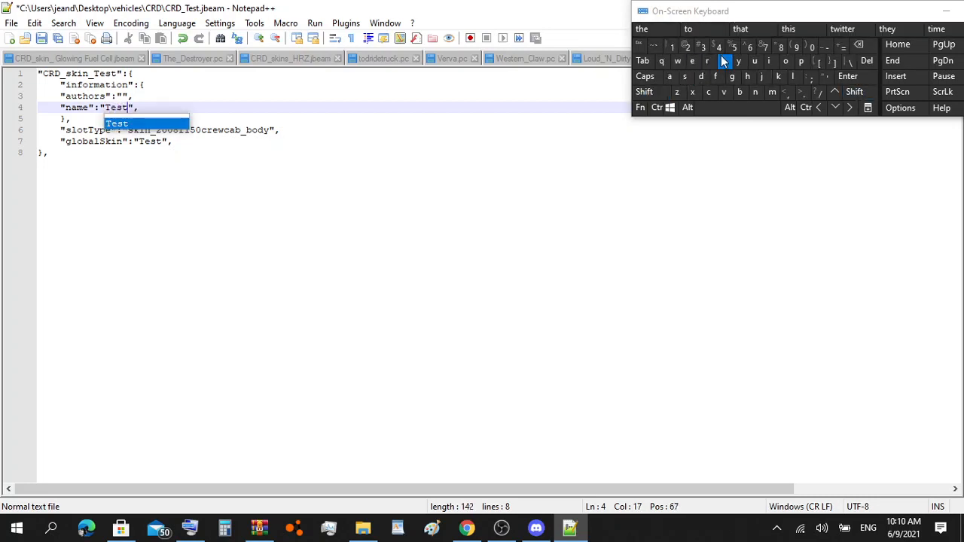
left_click(489, 174)
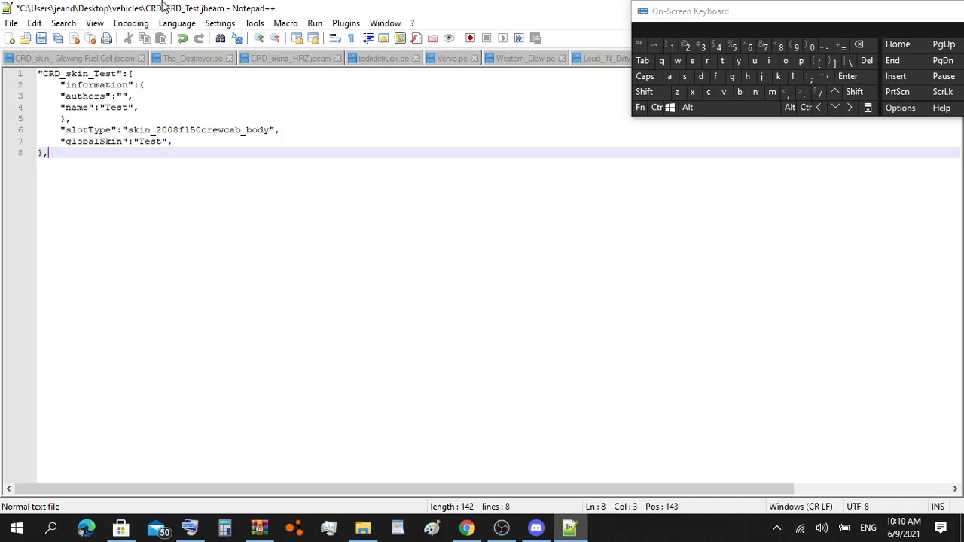
Step: Save CRD_Test.jbeam and close Notepad++
left_click(43, 41)
left_click_drag(297, 7, 322, 174)
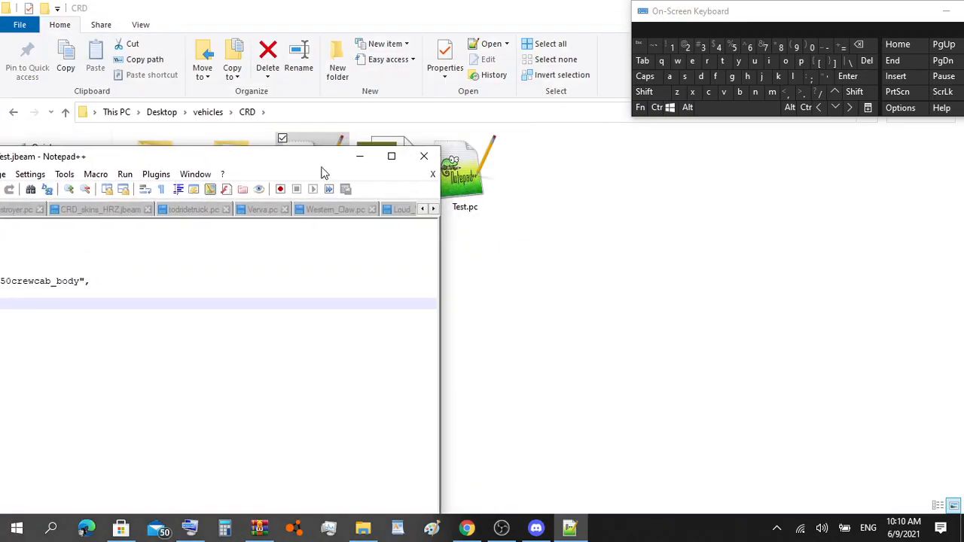
left_click(424, 156)
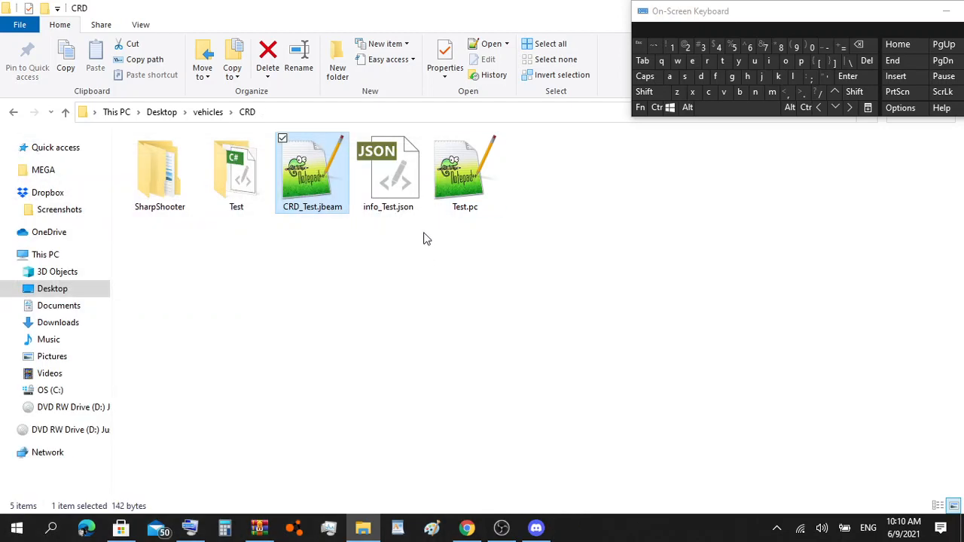
Step: Open info_Test.json from the CRD folder in a maximized Code Writer window and set the Configuration value to Test
double_click(402, 175)
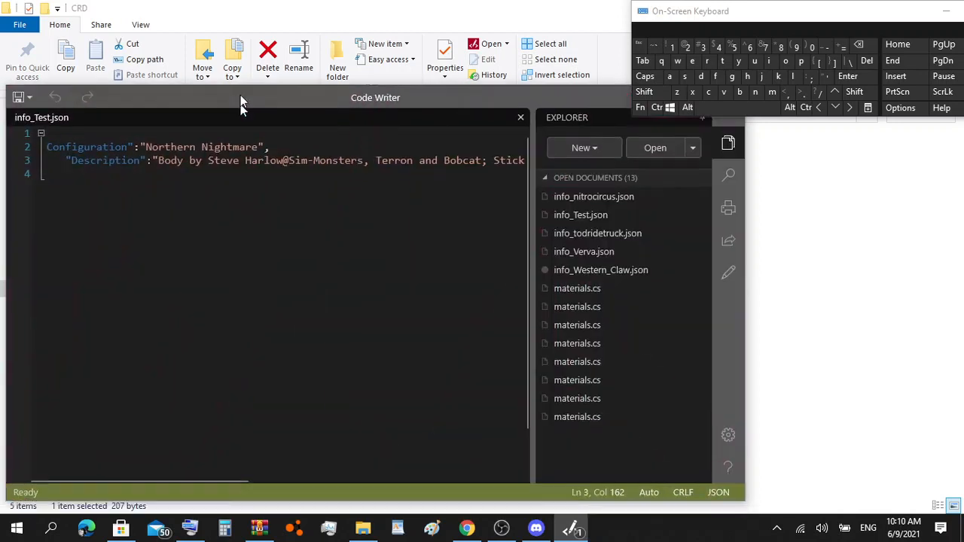
left_click_drag(240, 98, 261, 3)
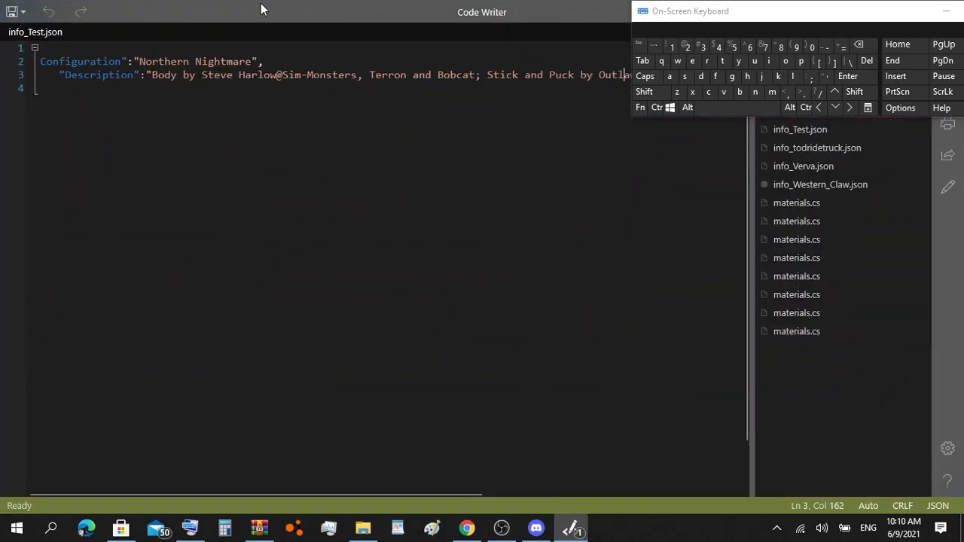
left_click_drag(253, 60, 169, 61)
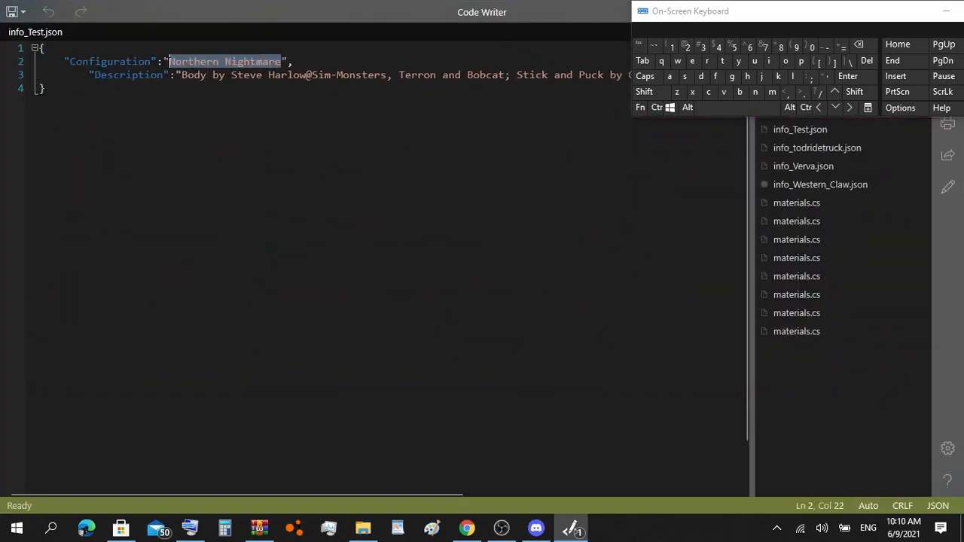
left_click(664, 92)
left_click(723, 61)
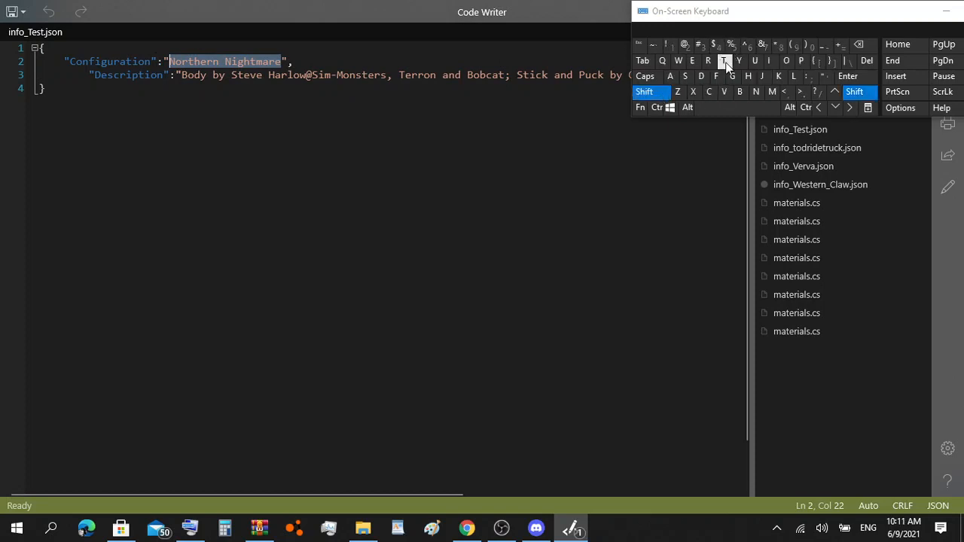
left_click(691, 66)
left_click(685, 76)
left_click(722, 61)
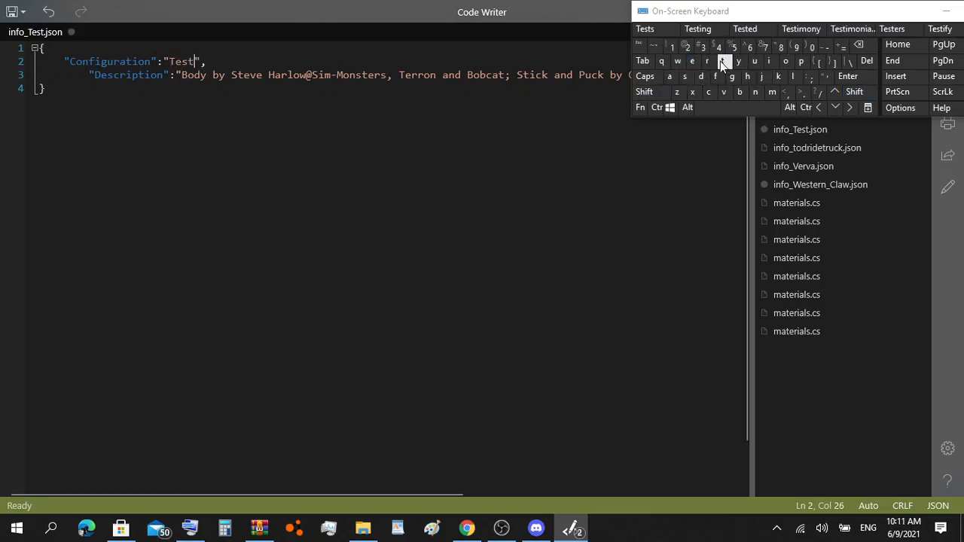
Step: Remove the Stick and Puck and Racerback credits from the Description, leaving a single space before the Texture credit
left_click_drag(317, 492, 334, 483)
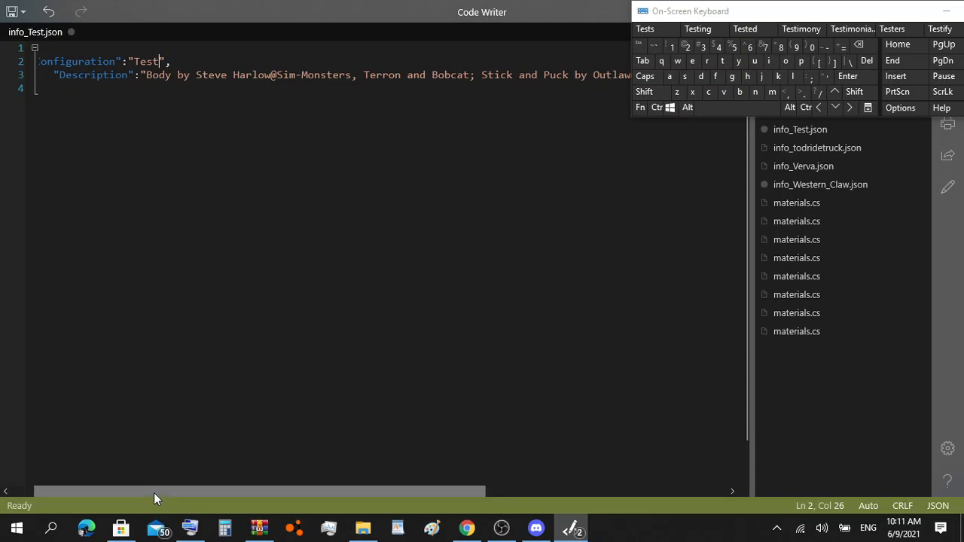
left_click_drag(163, 493, 351, 388)
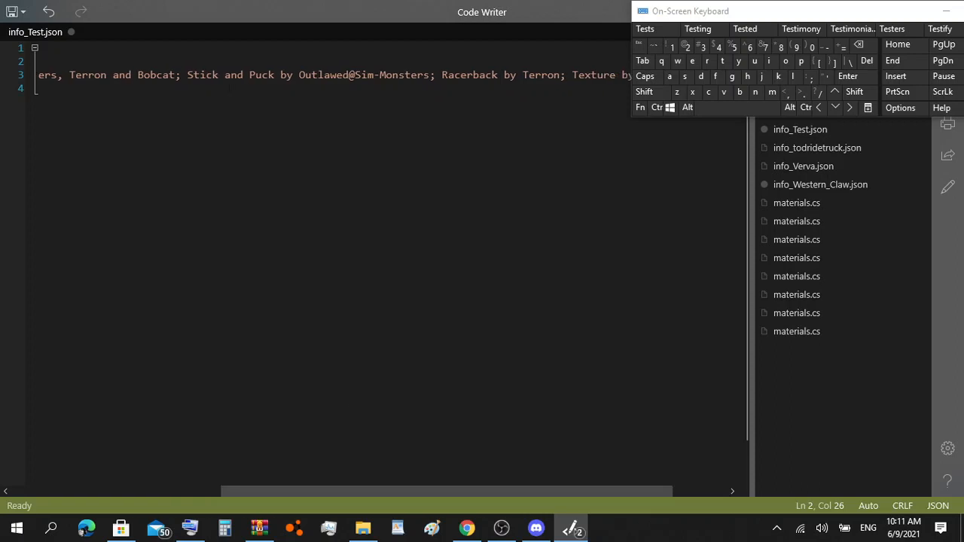
left_click_drag(188, 74, 463, 88)
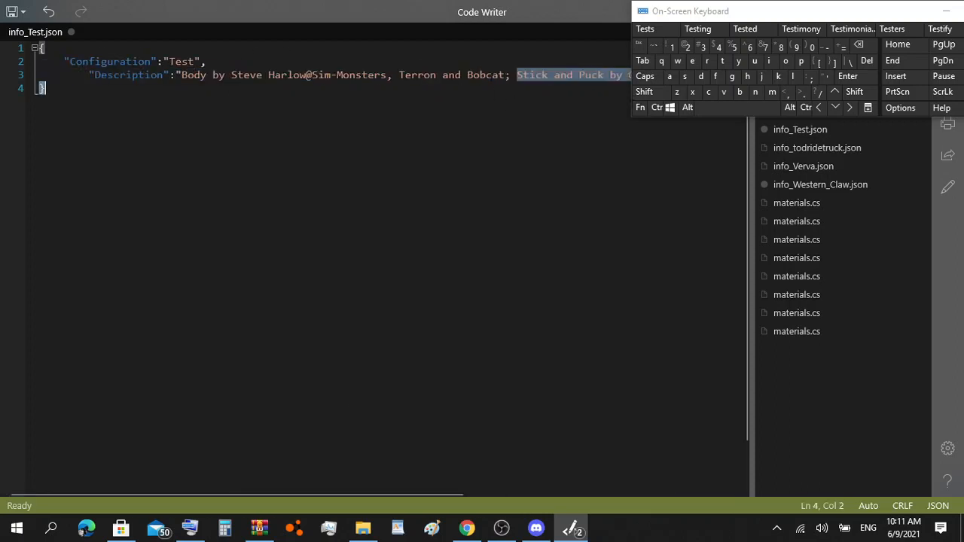
scroll(719, 265, "right", 10)
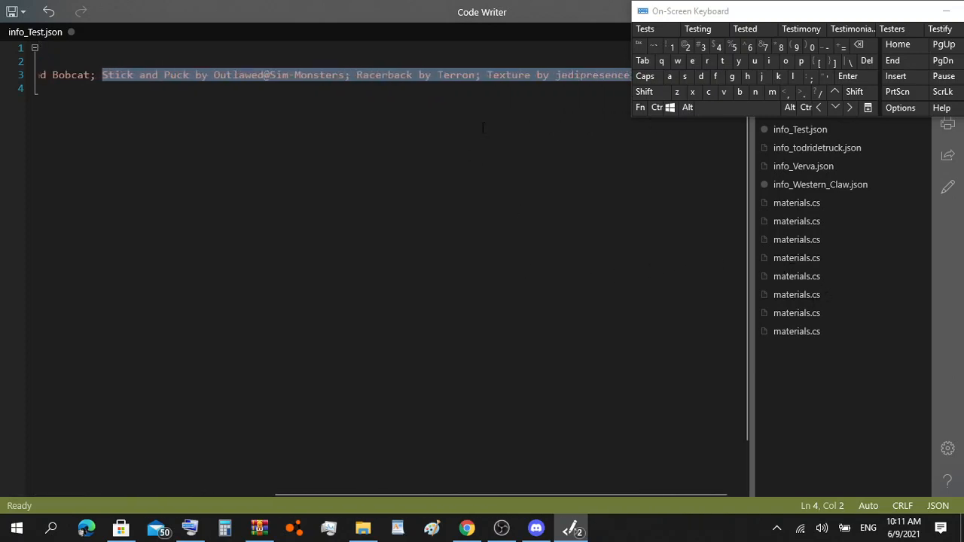
scroll(497, 85, "left", 10)
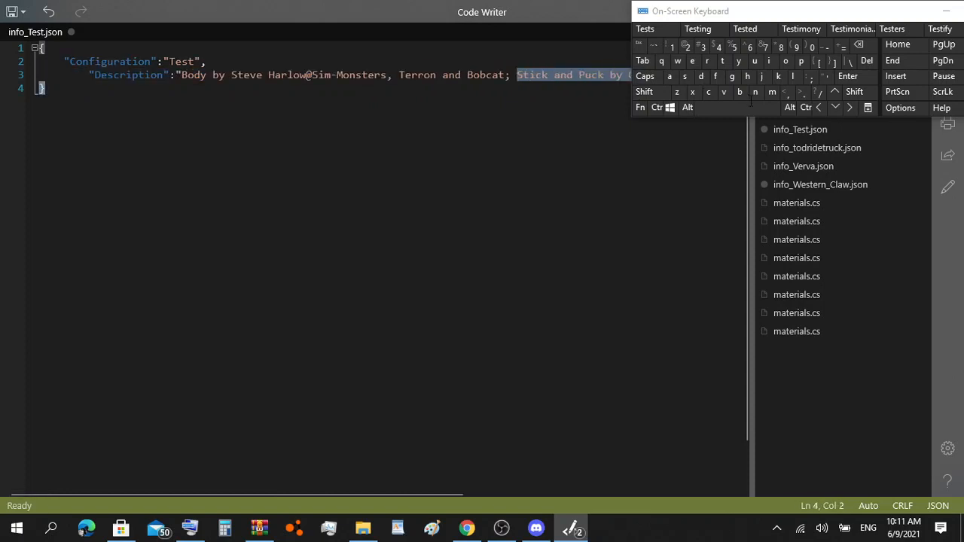
scroll(759, 112, "right", 3)
scroll(759, 112, "right", 2)
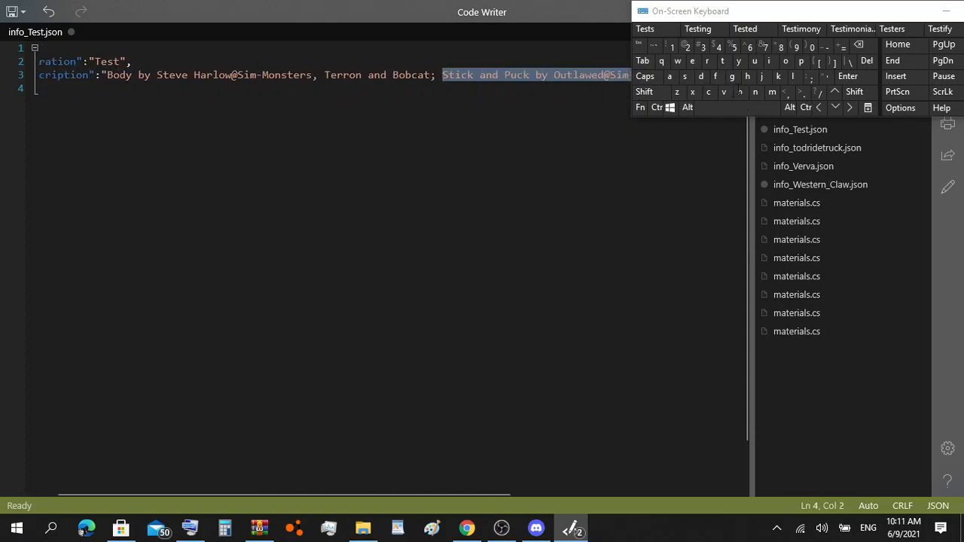
left_click_drag(764, 86, 610, 75)
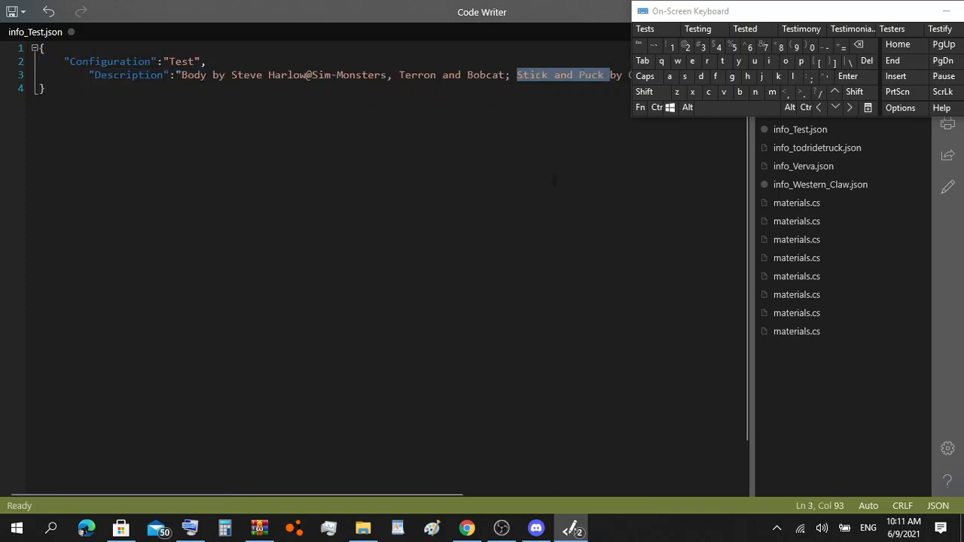
left_click_drag(268, 492, 520, 494)
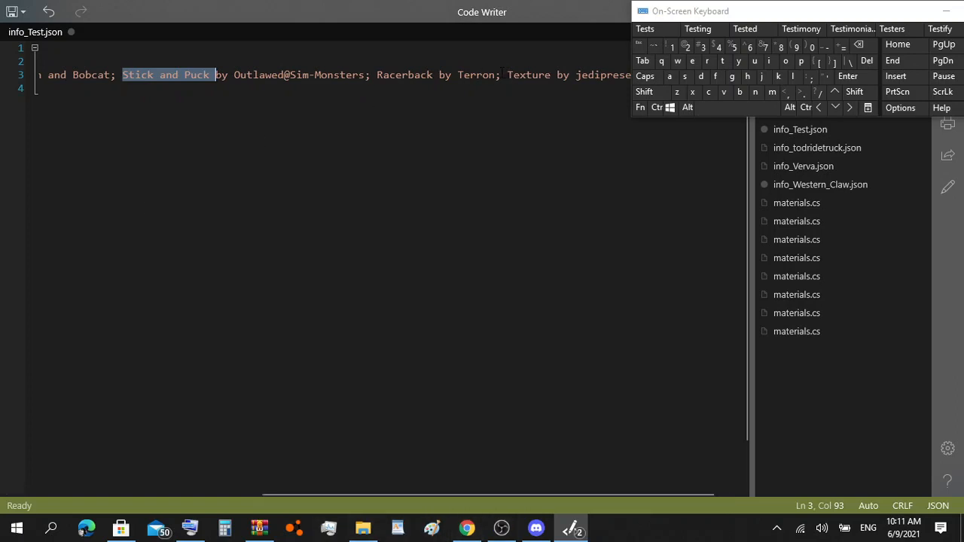
mouse_move(508, 73)
left_mouse_down()
mouse_move(475, 63)
mouse_move(492, 88)
mouse_move(511, 76)
left_mouse_up()
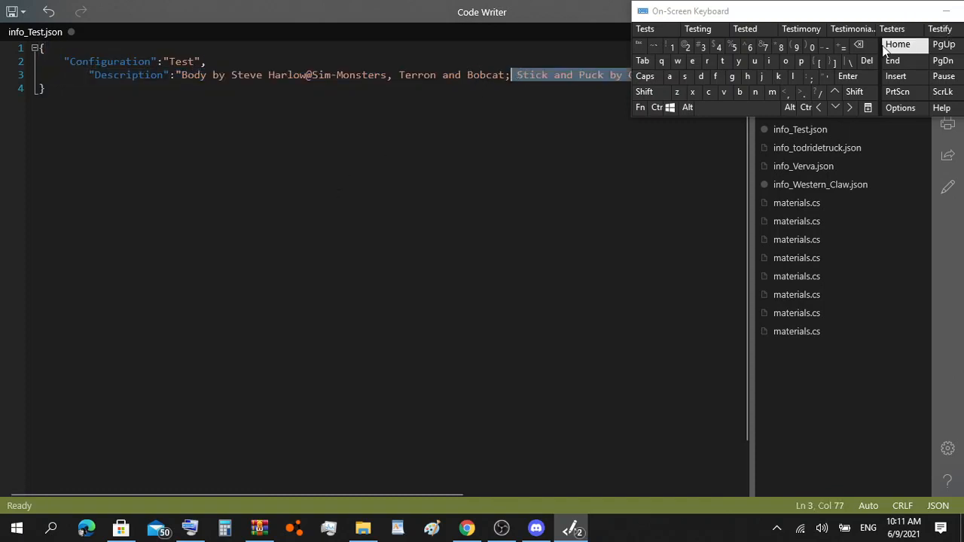
left_click(859, 46)
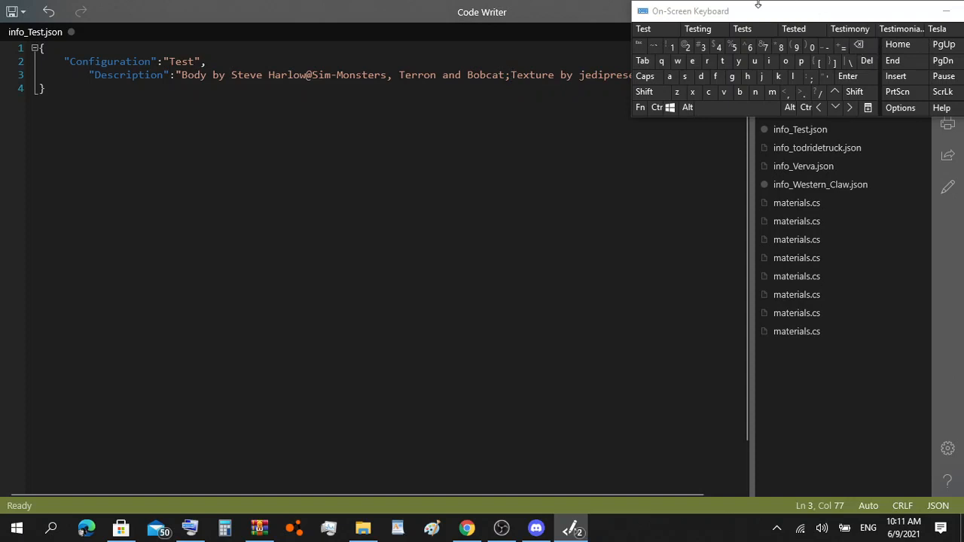
left_click(745, 111)
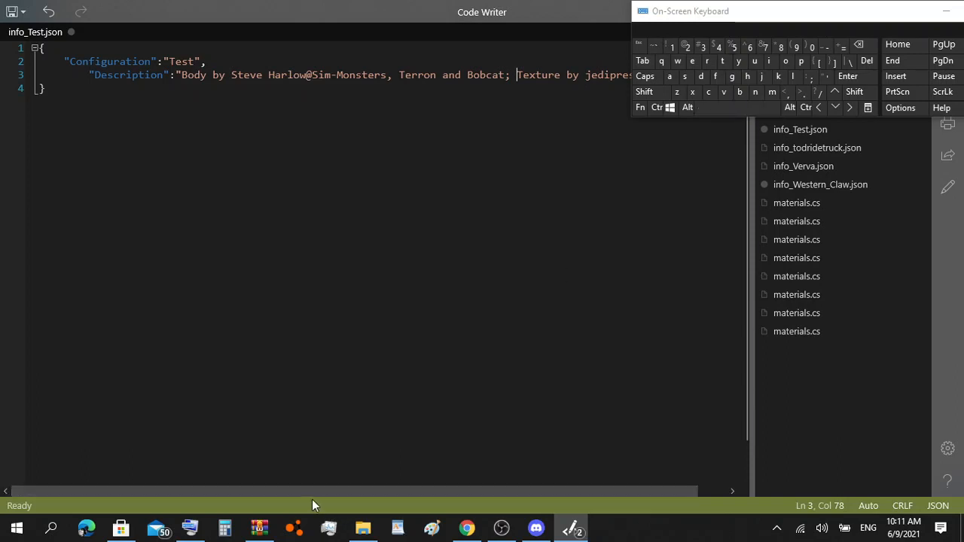
Step: Replace the author name after "Texture by" in the Description with the skin creator's own username
left_click_drag(320, 491, 490, 426)
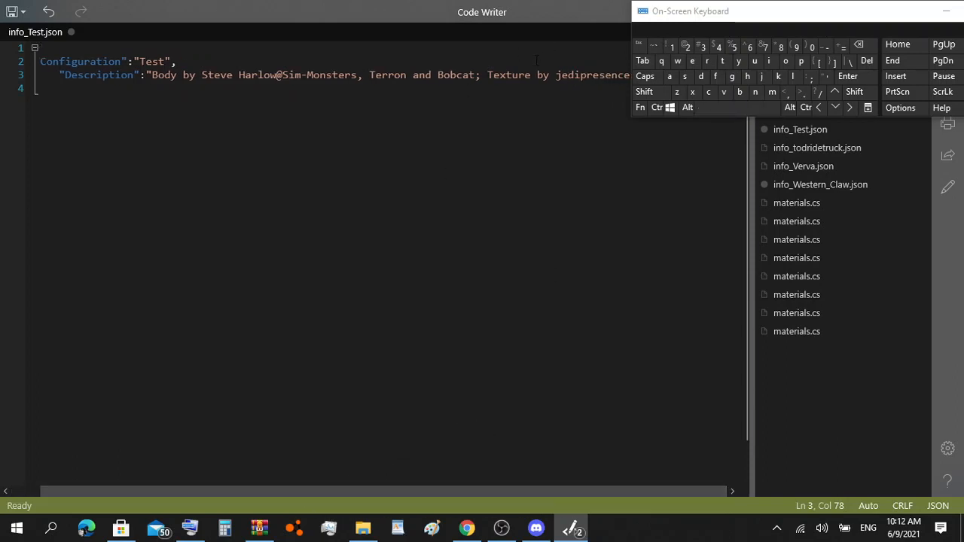
left_click_drag(696, 15, 732, 152)
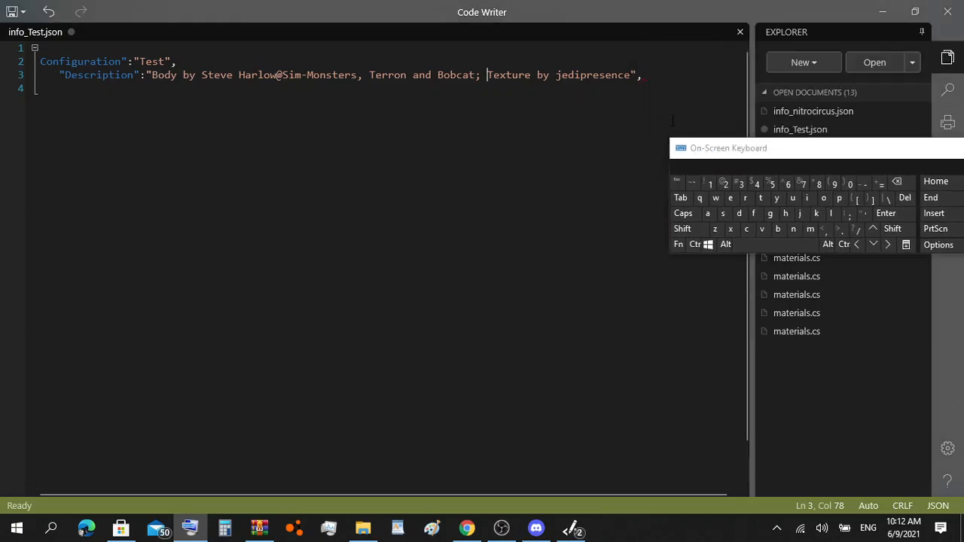
left_click_drag(630, 74, 582, 75)
left_click(901, 185)
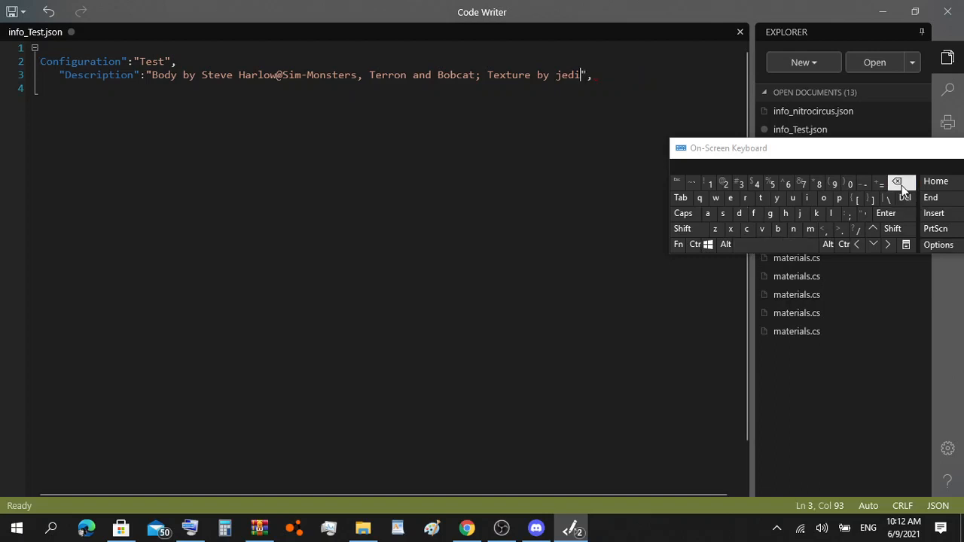
left_click(901, 185)
left_click(901, 185)
left_click(901, 185)
left_click(901, 185)
left_click(682, 228)
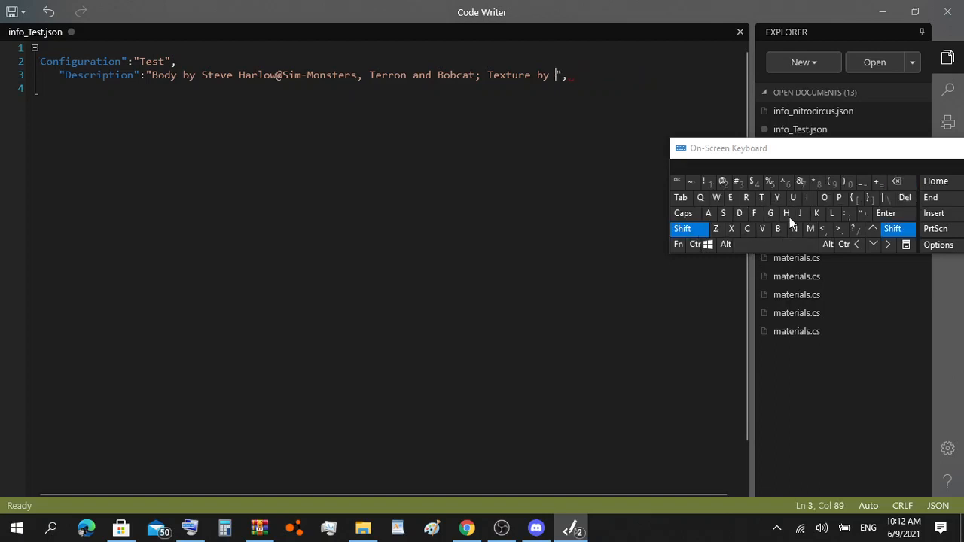
left_click(801, 214)
left_click(729, 198)
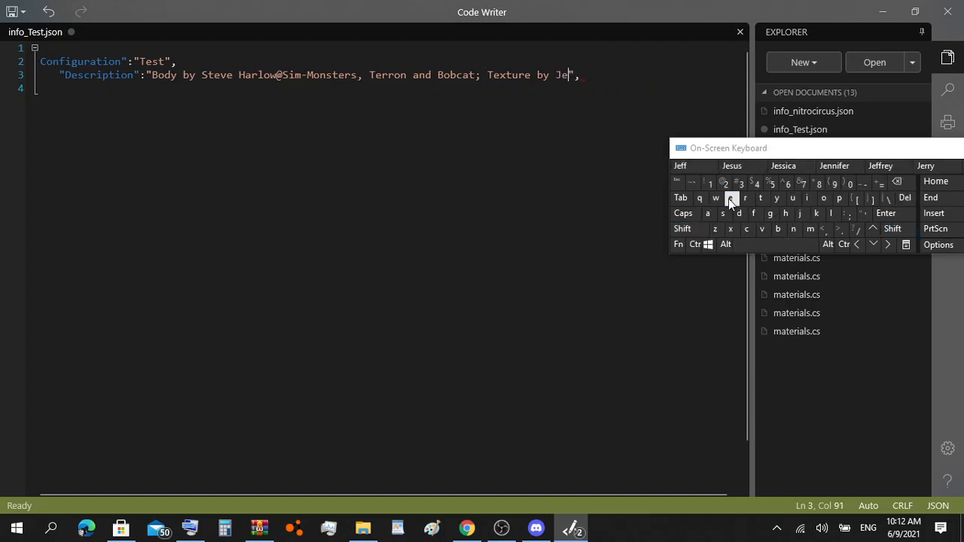
left_click(704, 213)
left_click(794, 228)
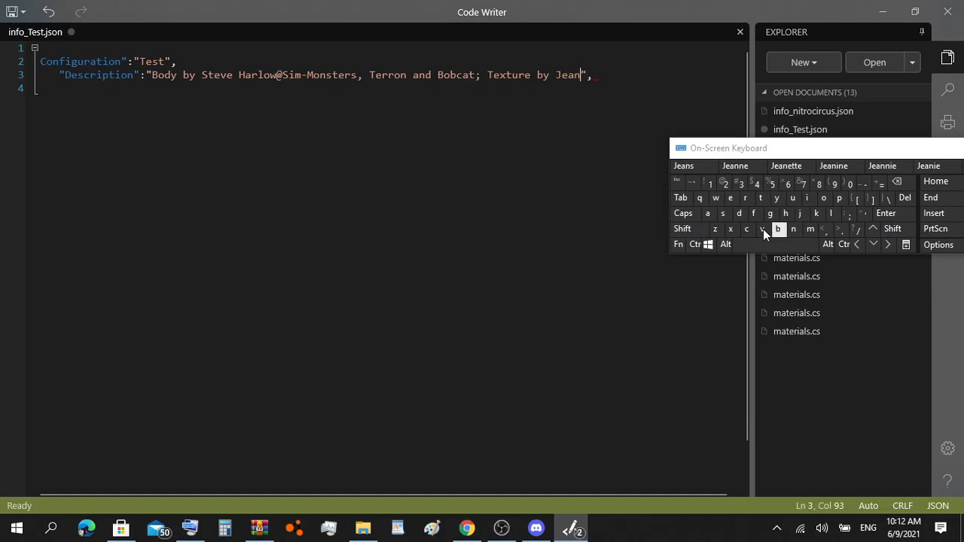
left_click(739, 214)
left_click(745, 198)
left_click(730, 198)
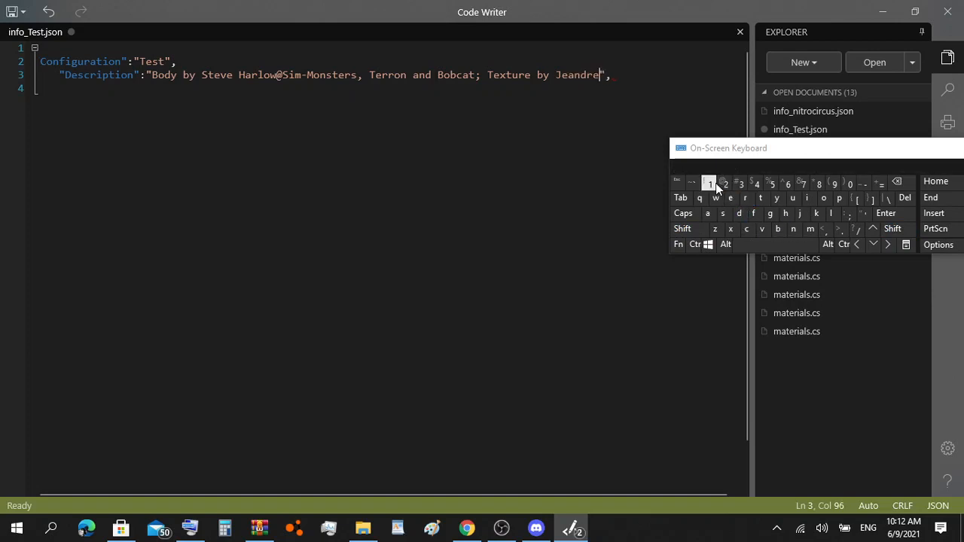
left_click(709, 183)
left_click(772, 184)
left_click(710, 184)
left_click(725, 183)
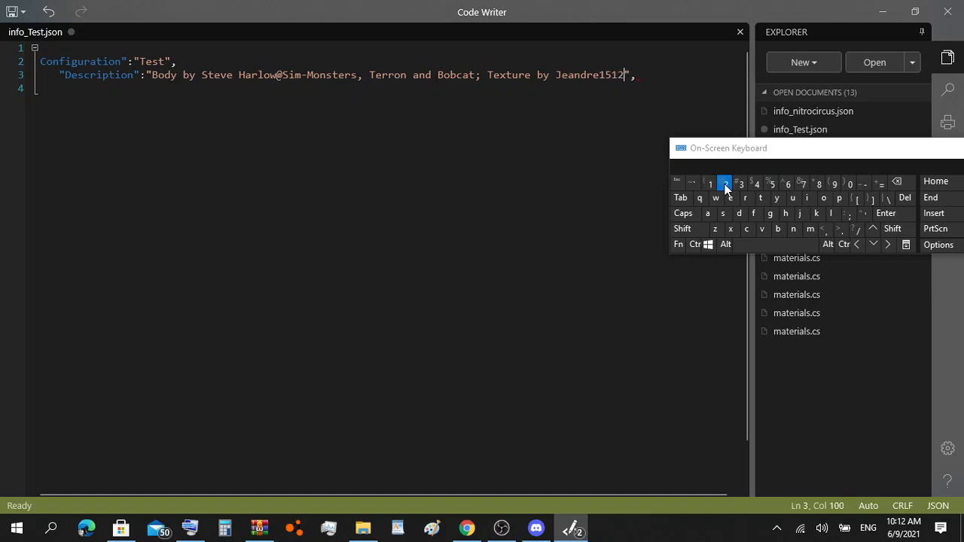
Step: Save info_Test.json and close Code Writer
left_click_drag(775, 153, 824, 6)
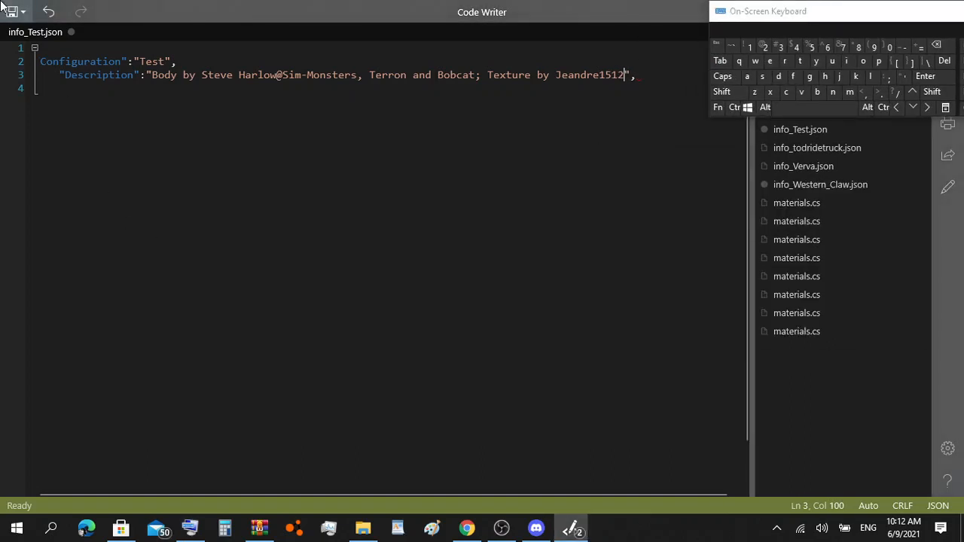
left_click(23, 13)
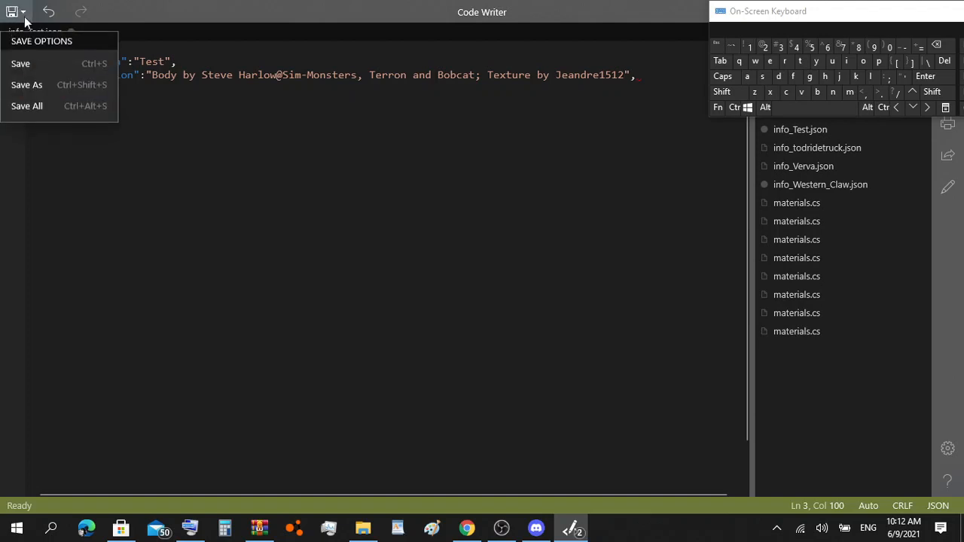
left_click(30, 63)
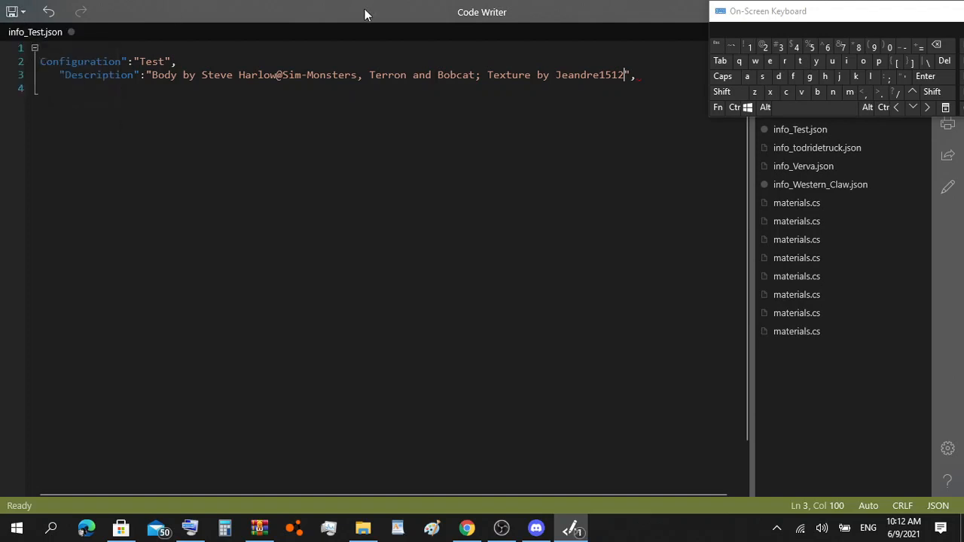
double_click(343, 39)
left_click_drag(360, 17, 230, 171)
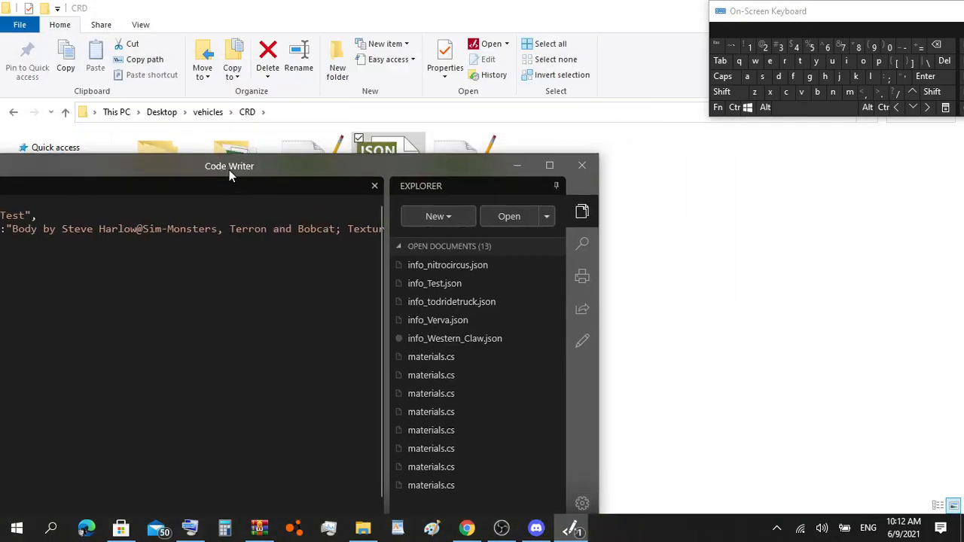
left_click(581, 167)
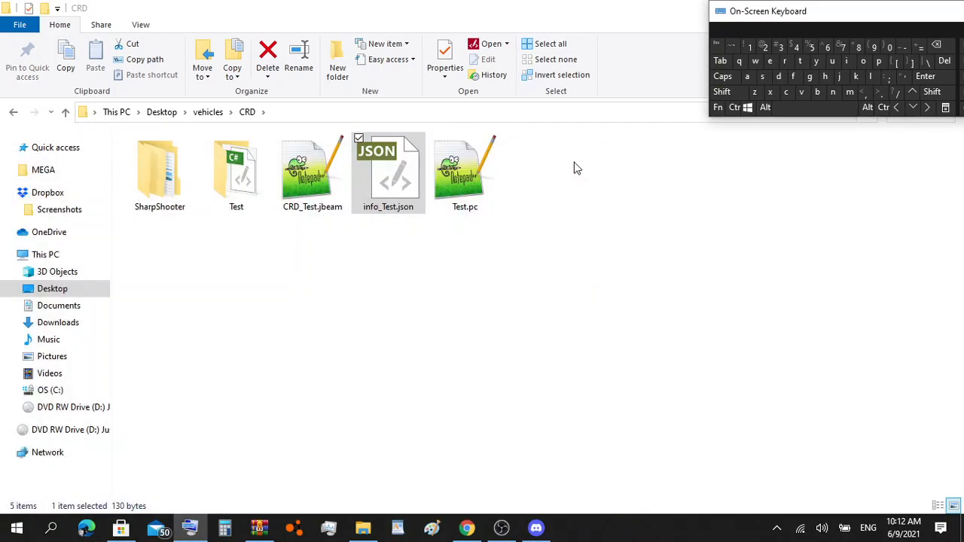
Step: Open Test.pc from the CRD folder in a maximized Notepad++ window and empty the CRD_body_2008f150crewcab_hockeystick value
double_click(479, 171)
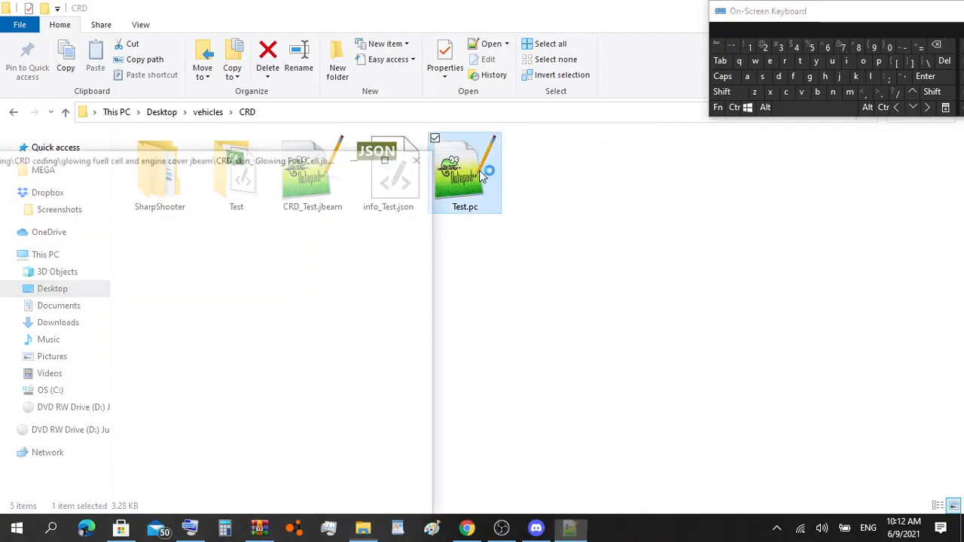
left_click(391, 155)
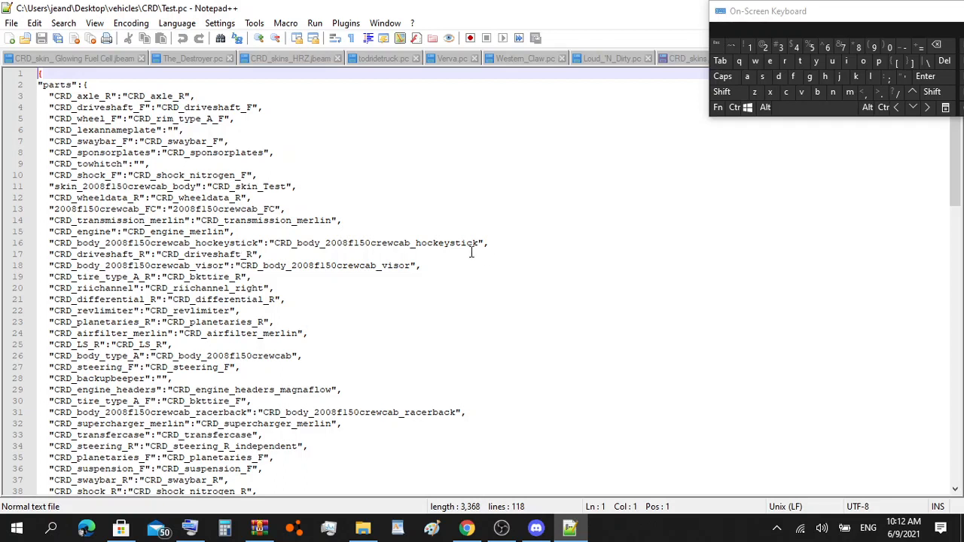
left_click_drag(478, 244, 277, 248)
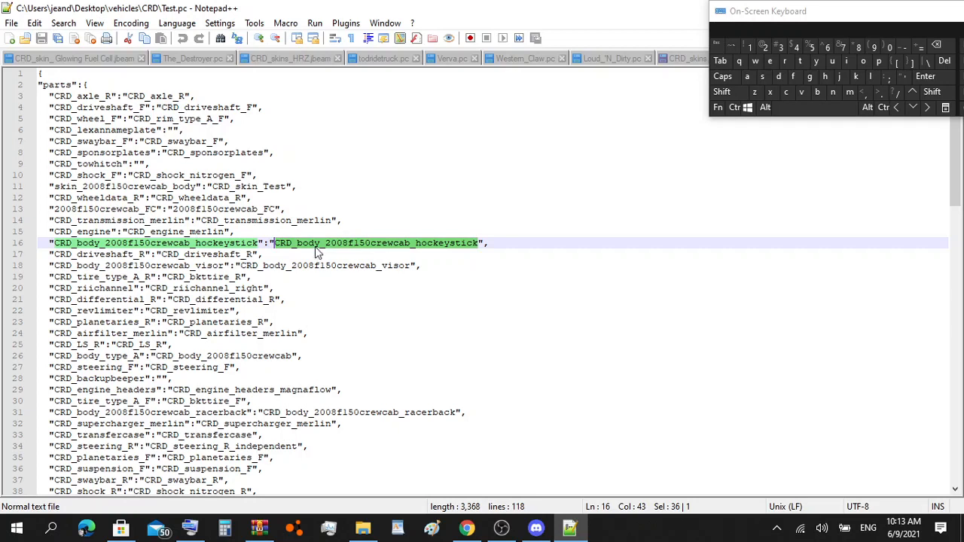
left_click(944, 46)
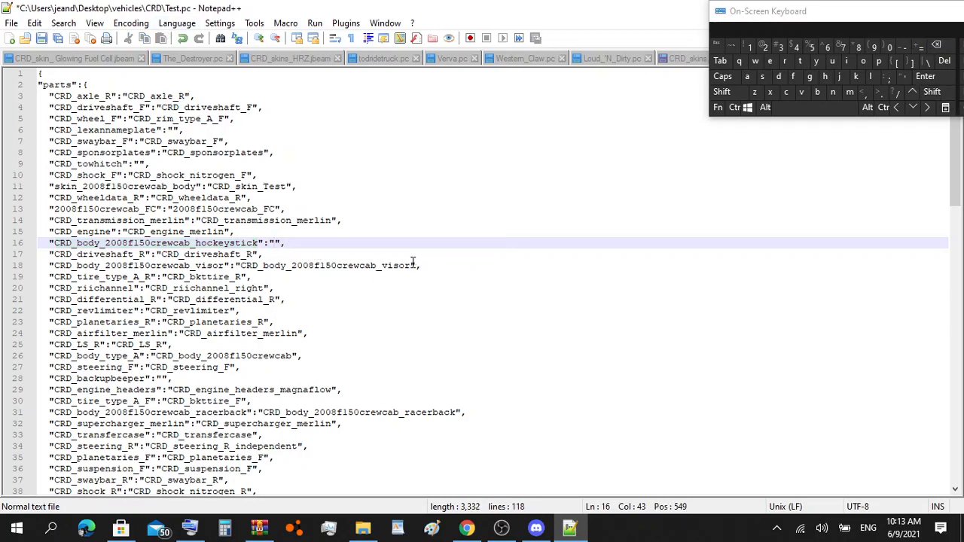
Step: Empty the CRD_body_2008f150crewcab_visor value in the parts list of Test.pc
left_click_drag(412, 264, 240, 266)
left_click(936, 45)
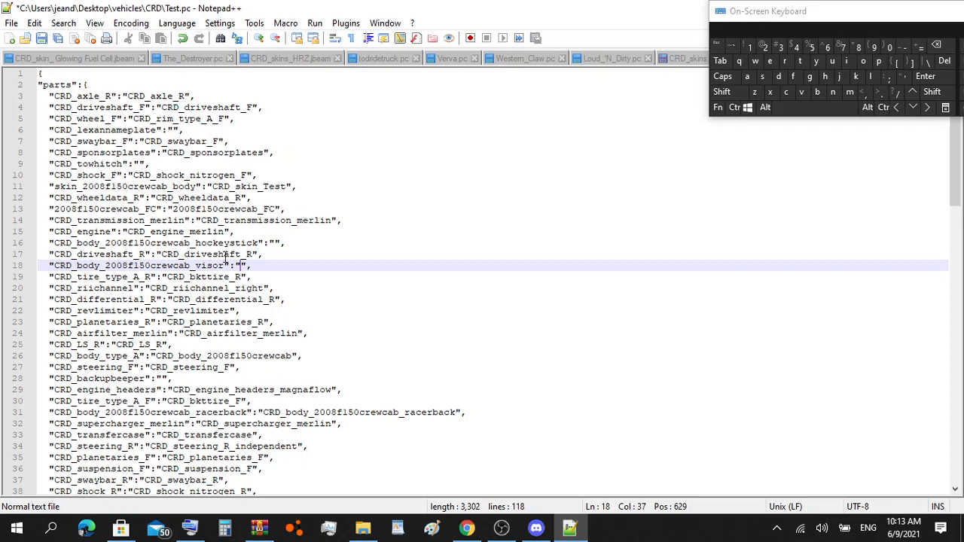
scroll(220, 279, "down", 2)
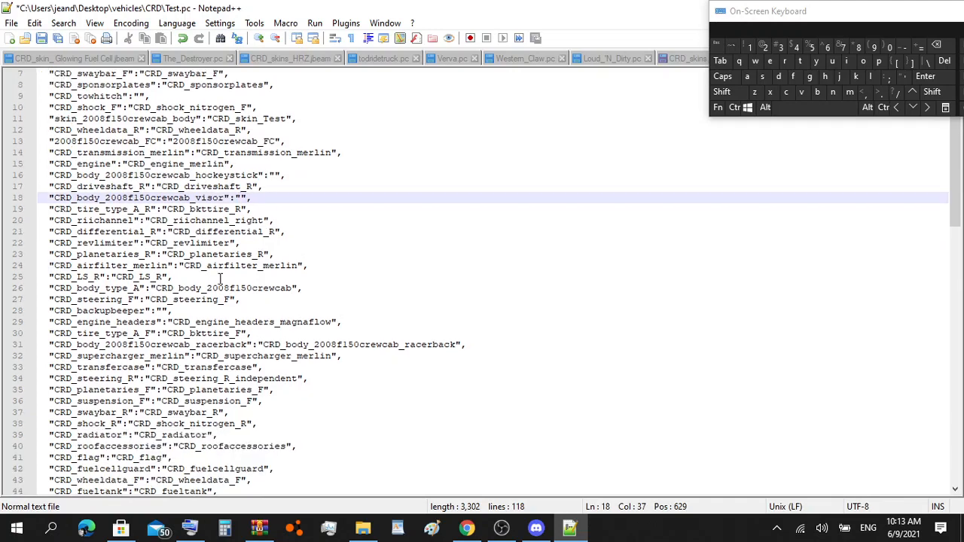
Step: Empty the CRD_body_2008f150crewcab_racerback and CRD_body_2008f150crewcab_hockeypuck values in the parts list of Test.pc
scroll(220, 279, "down", 2)
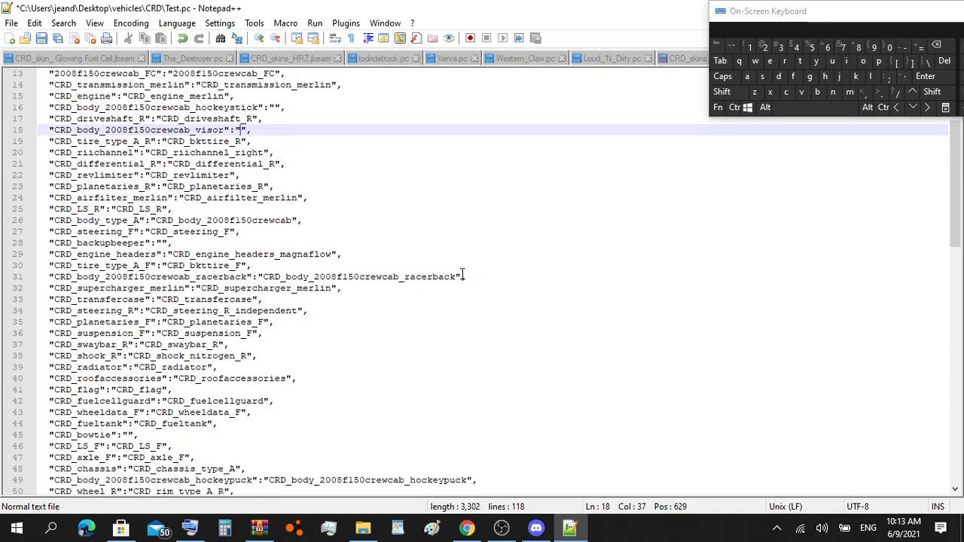
left_click_drag(457, 276, 264, 276)
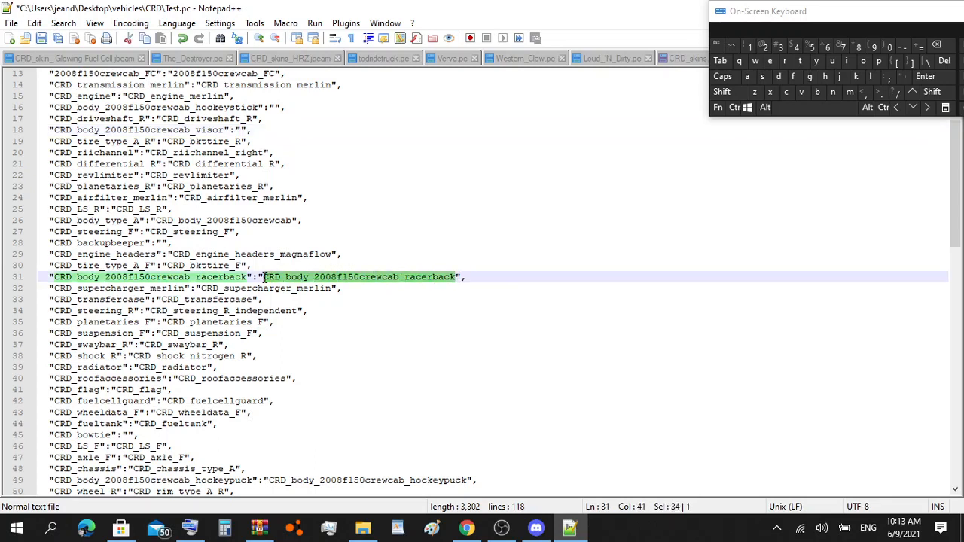
left_click(930, 61)
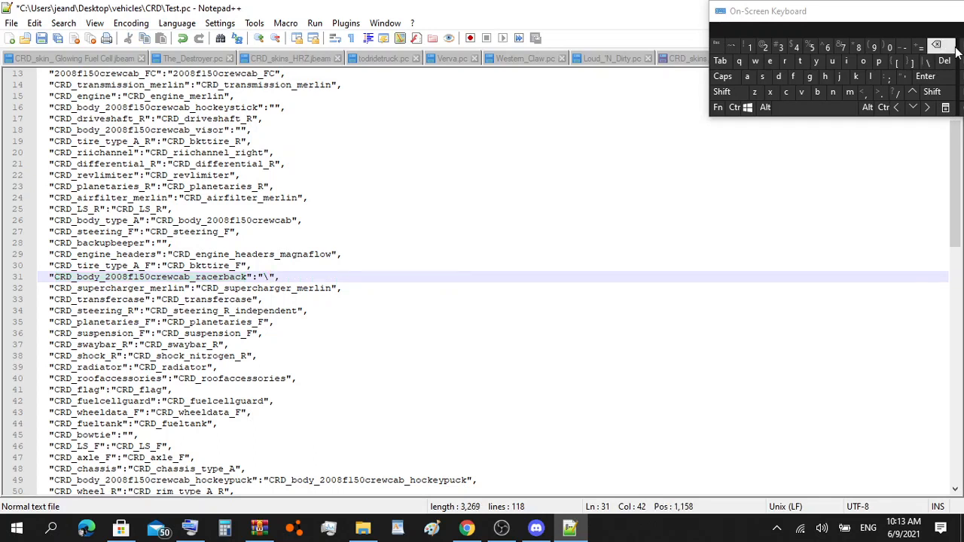
left_click(935, 45)
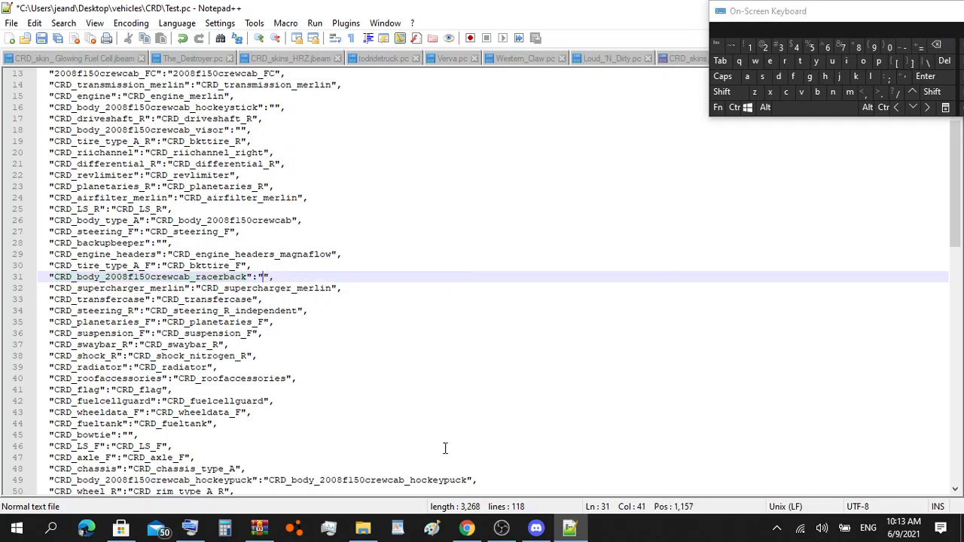
left_click_drag(467, 480, 268, 476)
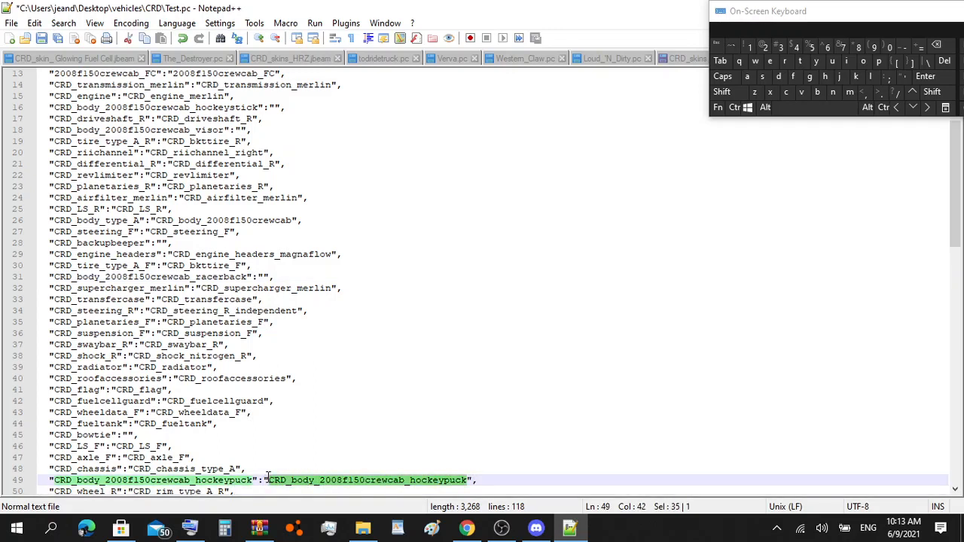
left_click(953, 51)
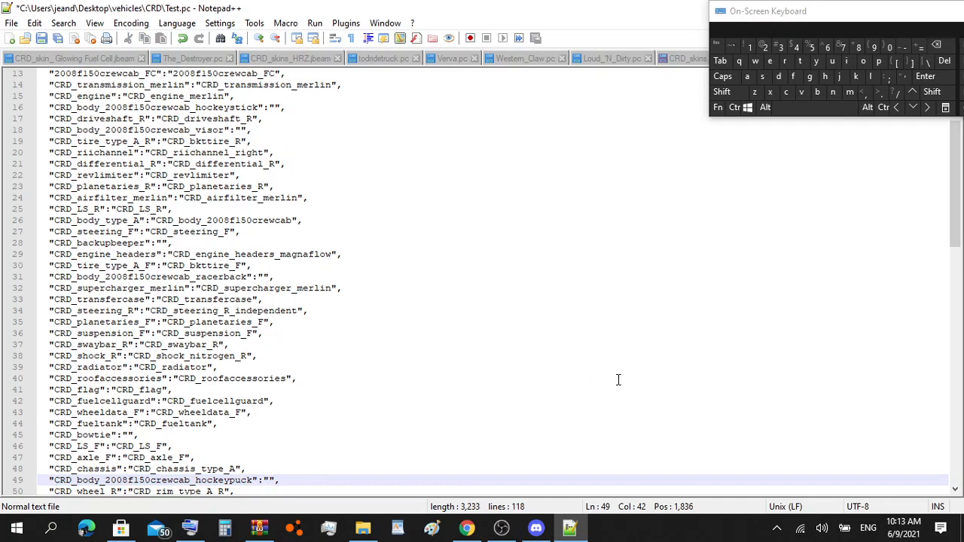
Step: Review the parts list for further unwanted parts, then save Test.pc and close Notepad++
scroll(617, 380, "down", 4)
scroll(738, 242, "up", 3)
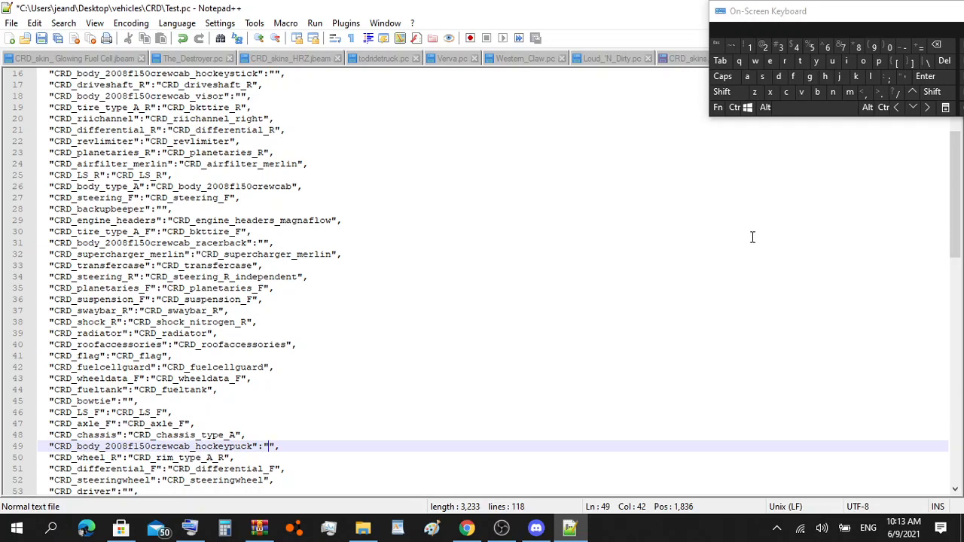
scroll(751, 237, "up", 3)
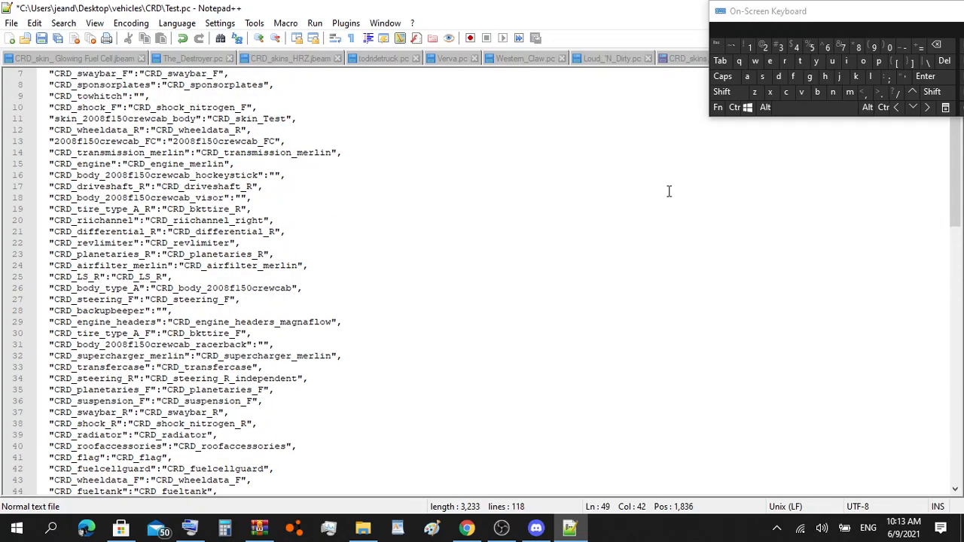
scroll(662, 190, "up", 2)
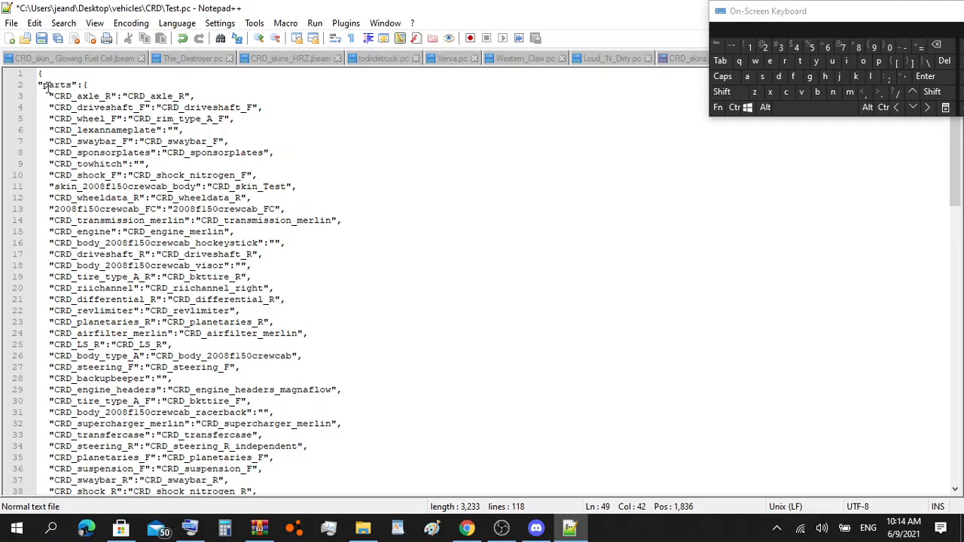
left_click(42, 39)
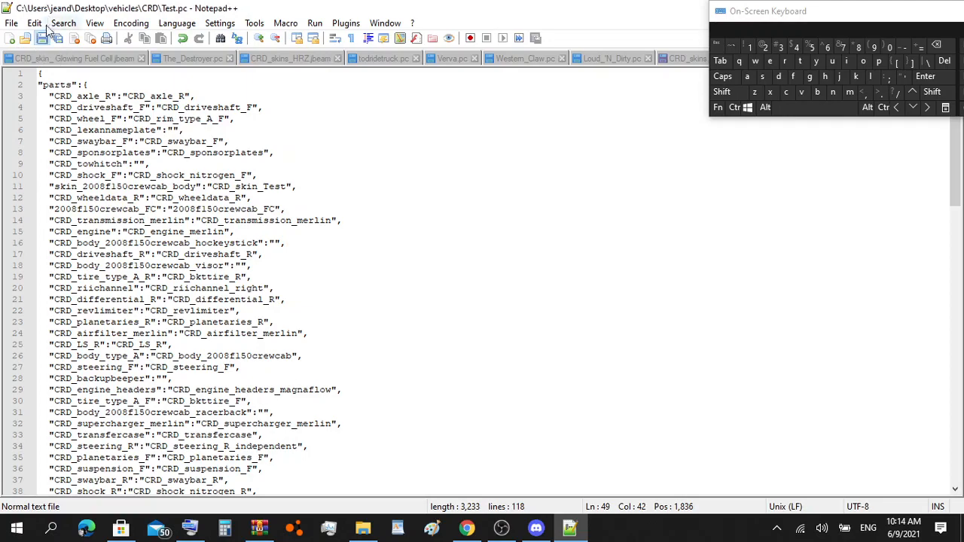
left_click_drag(339, 7, 170, 140)
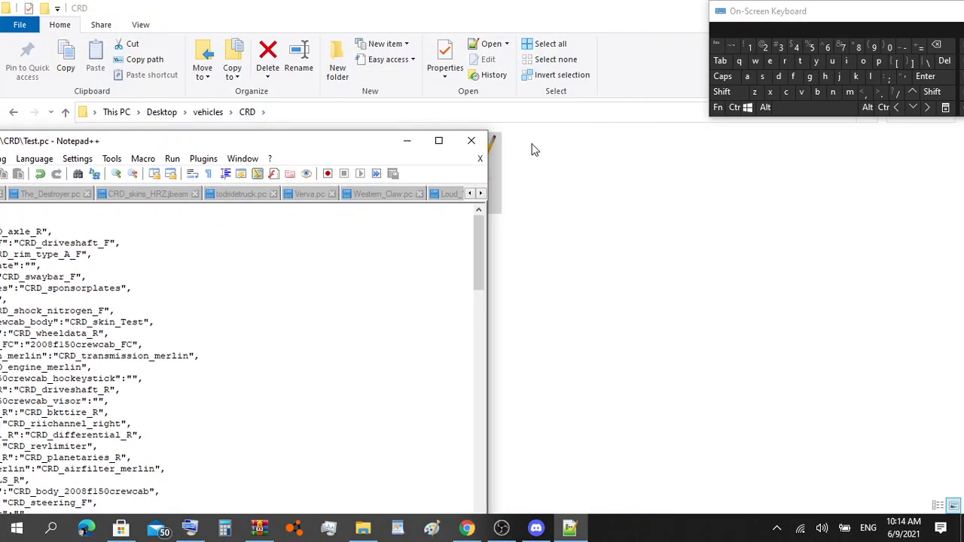
left_click(467, 140)
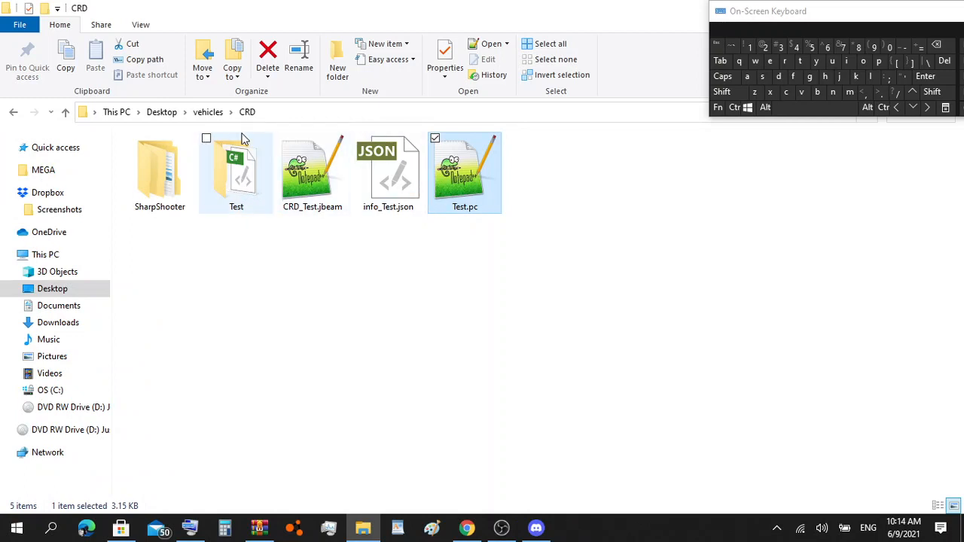
Step: Close the File Explorer window and the CRD (1).zip archive window to get back to the desktop
left_click(167, 113)
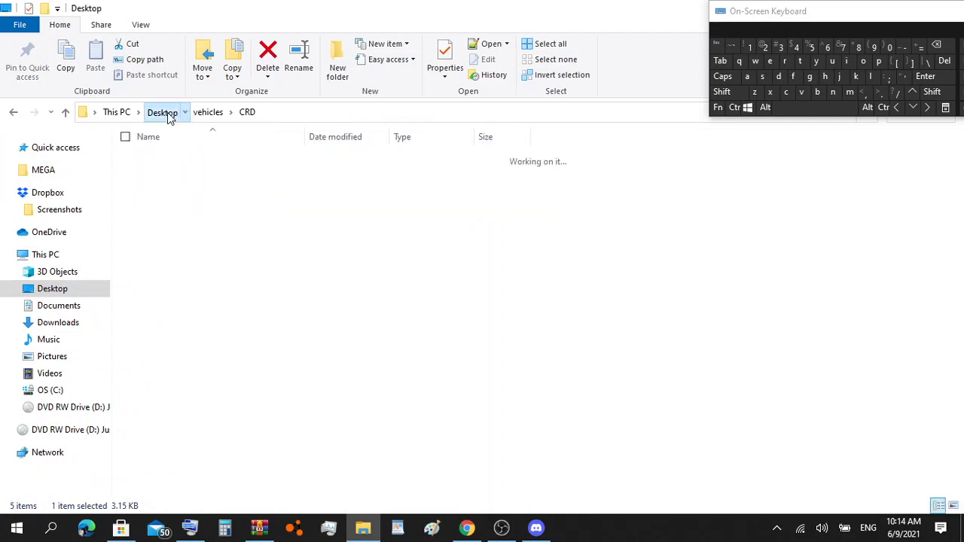
left_click_drag(465, 8, 234, 220)
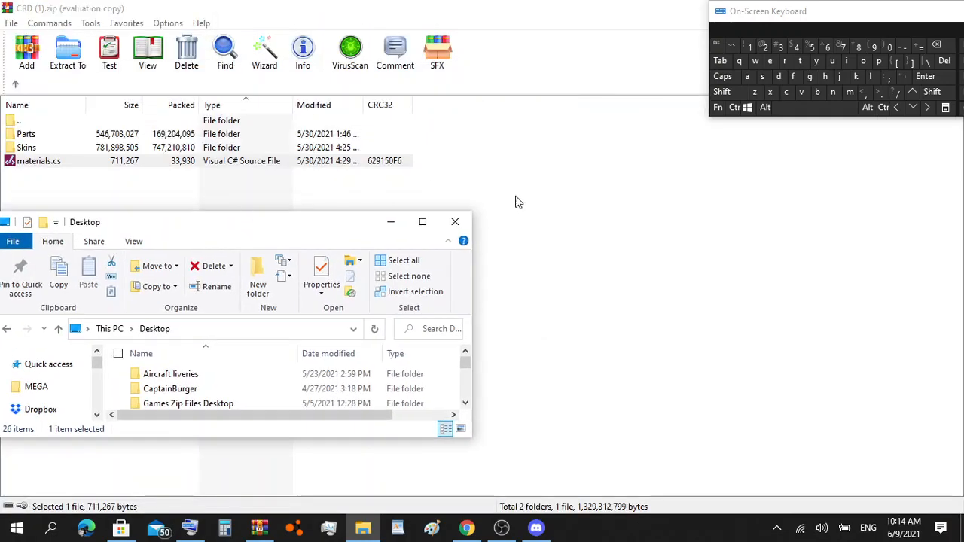
left_click(455, 222)
double_click(493, 7)
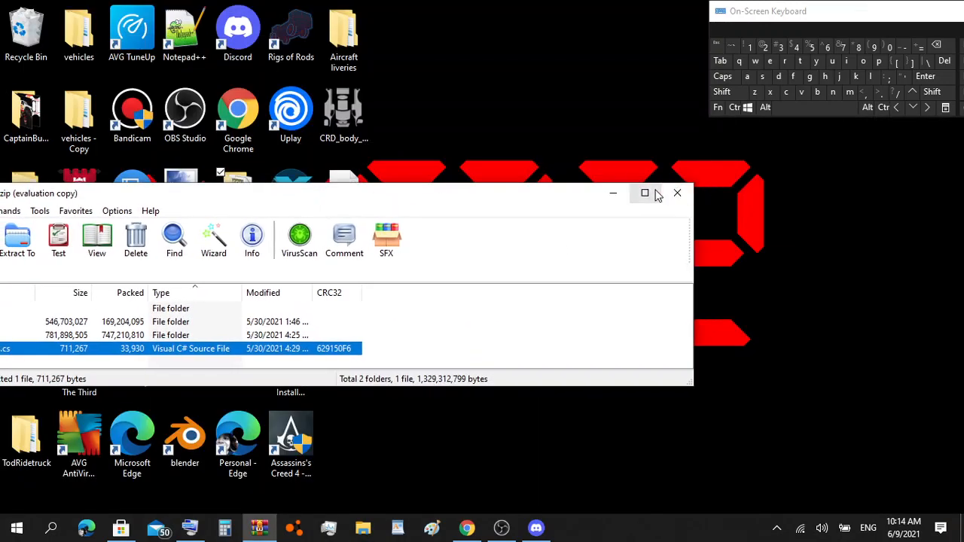
left_click(677, 193)
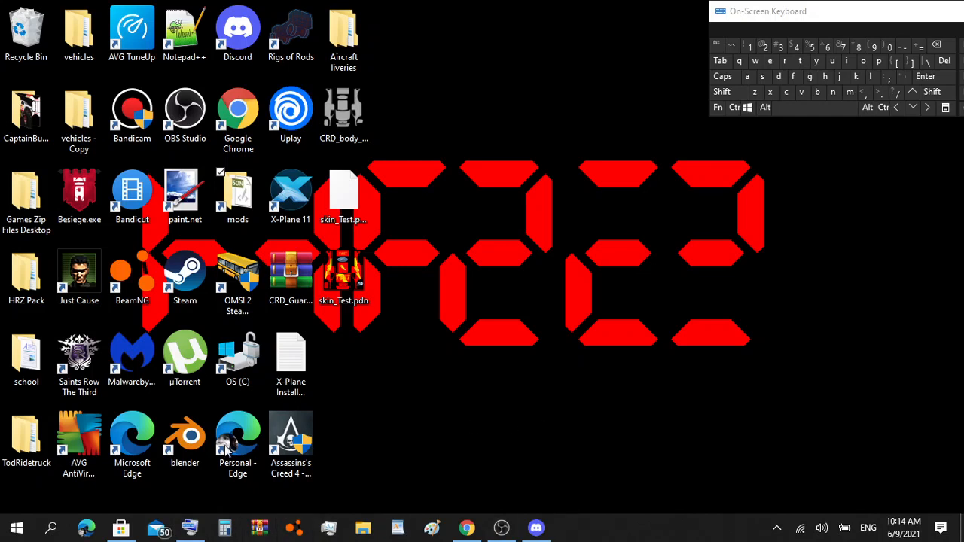
Step: Start adding the desktop's vehicles folder to a new WinRAR archive and choose the ZIP format
left_click(82, 30)
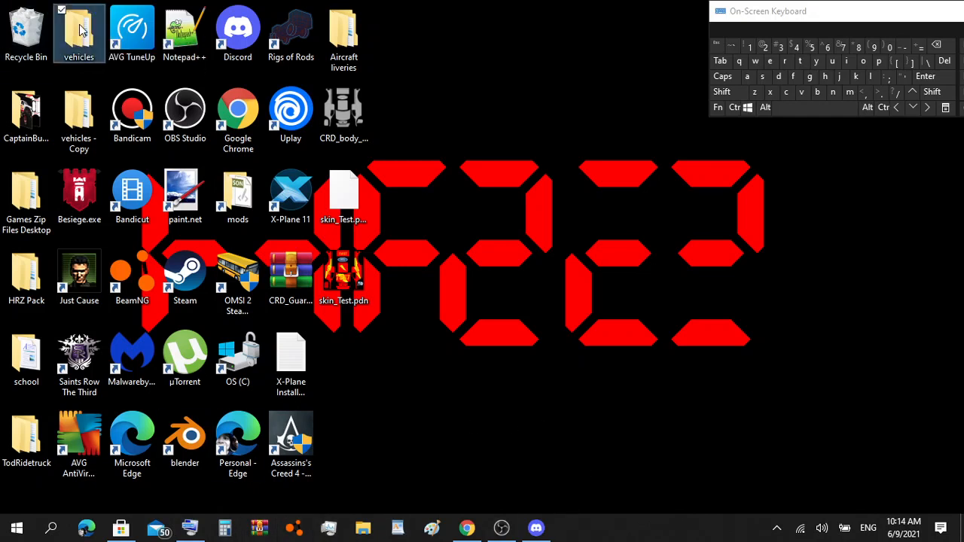
right_click(83, 27)
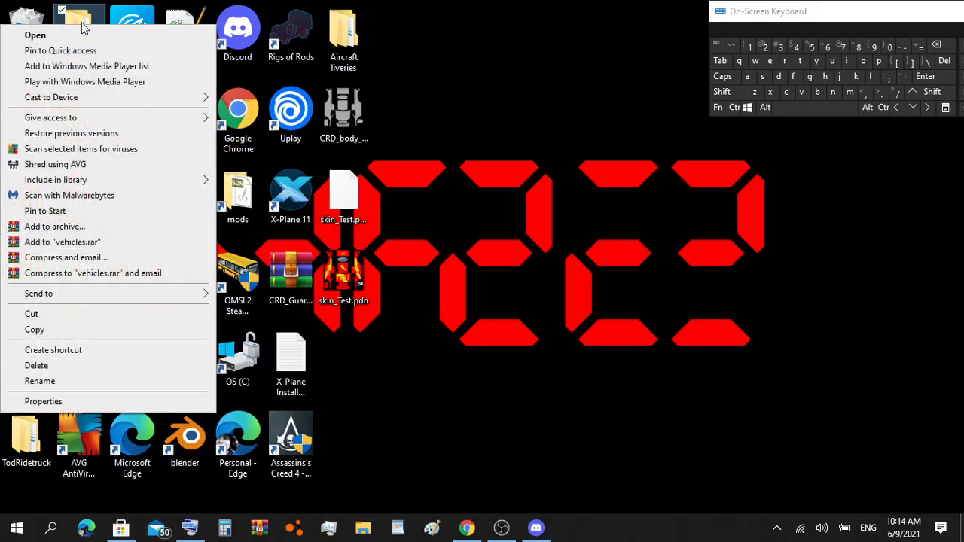
left_click(156, 224)
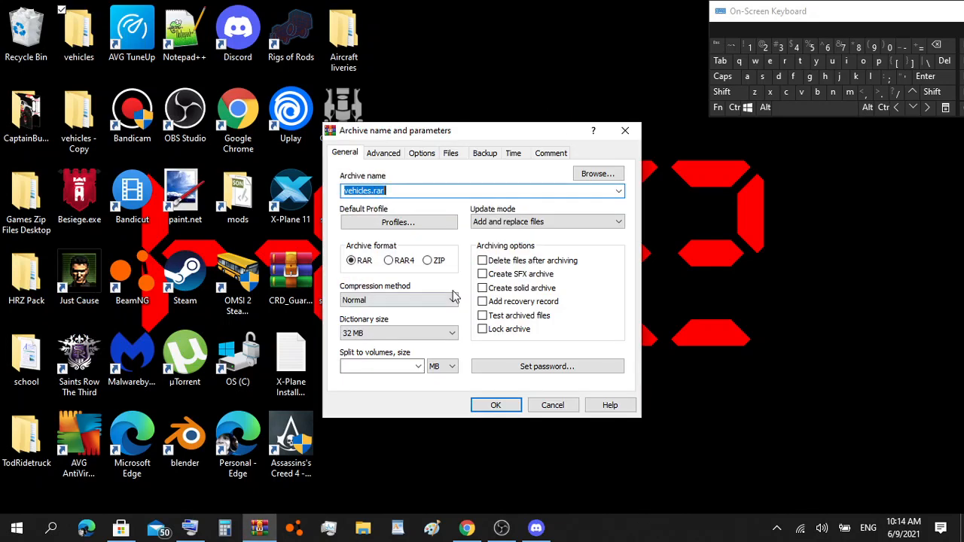
left_click(427, 260)
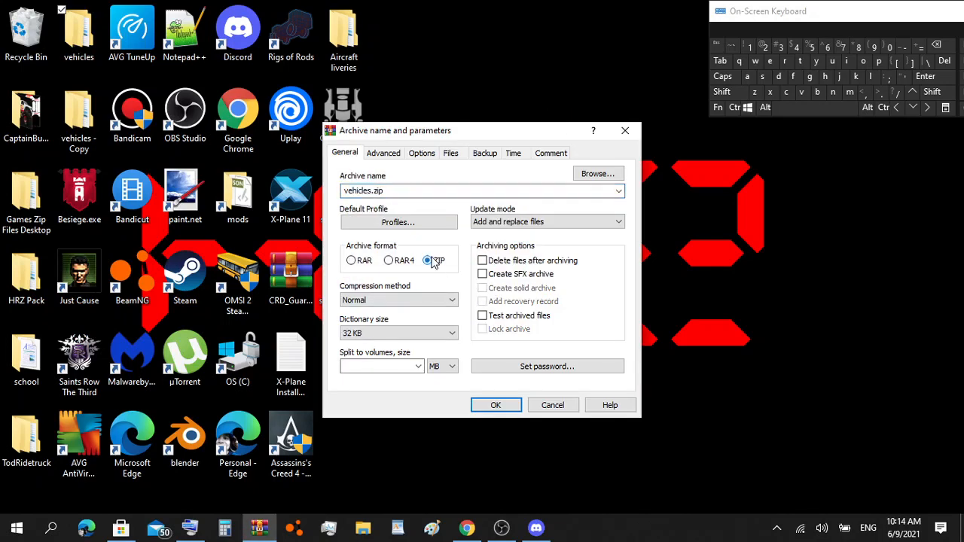
Step: Name the archive CRD_Test and create it on the desktop
left_click(434, 190)
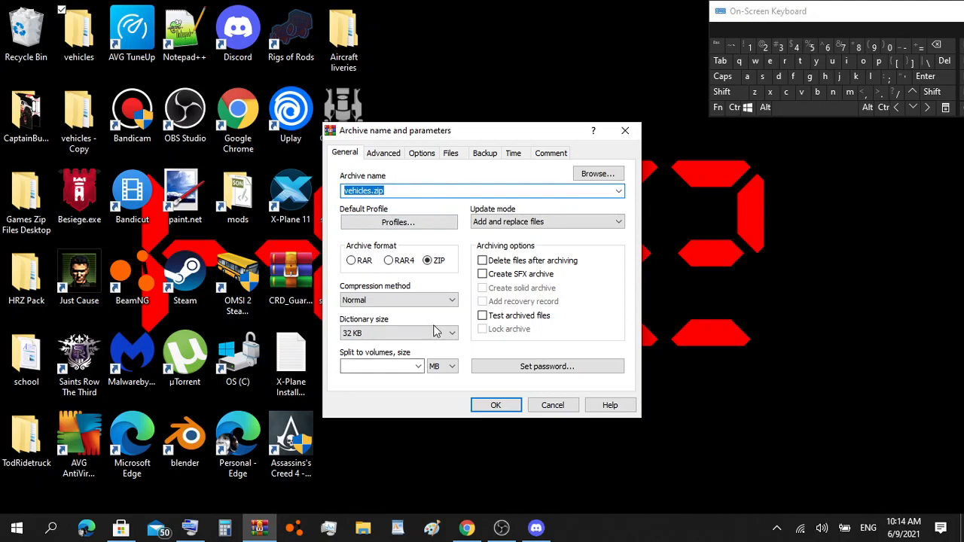
left_click(723, 76)
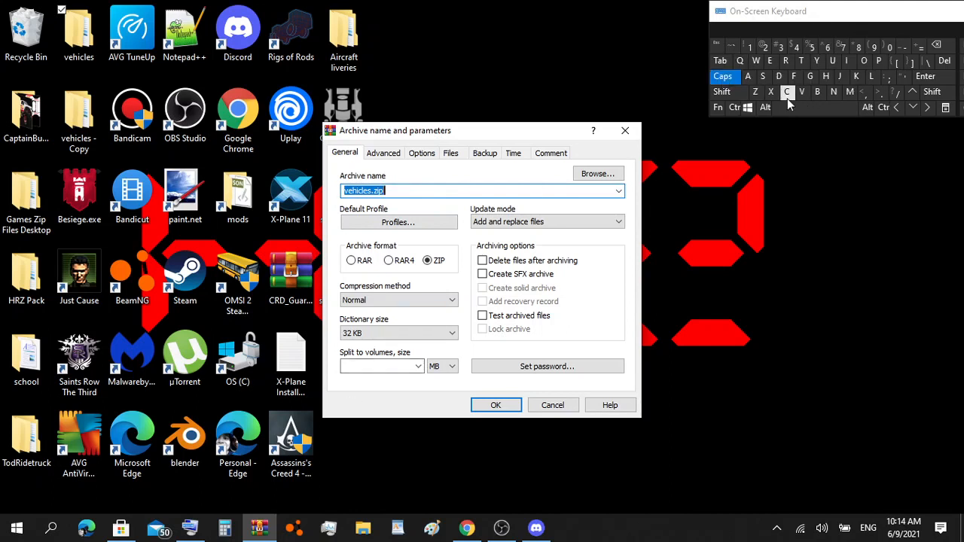
left_click(786, 92)
left_click(785, 60)
left_click(778, 76)
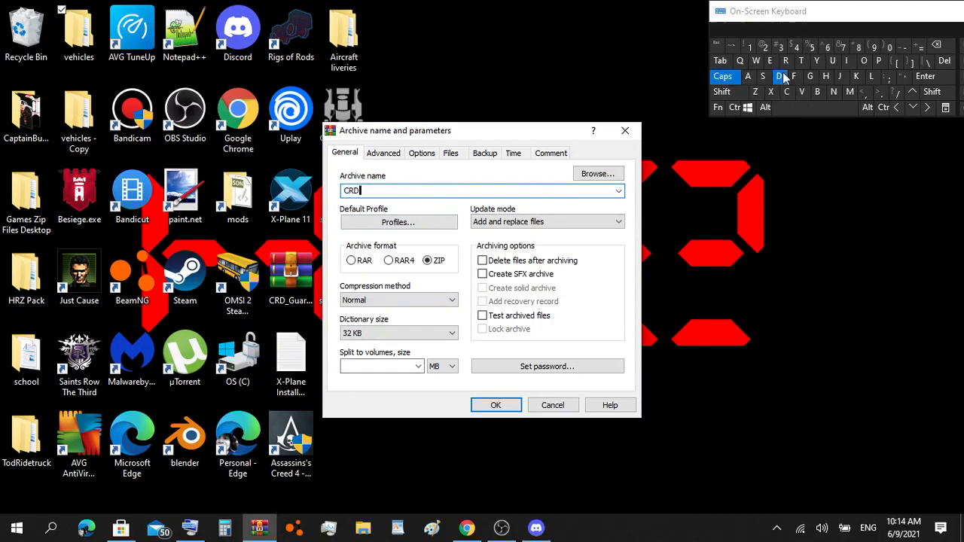
left_click(931, 91)
left_click(901, 48)
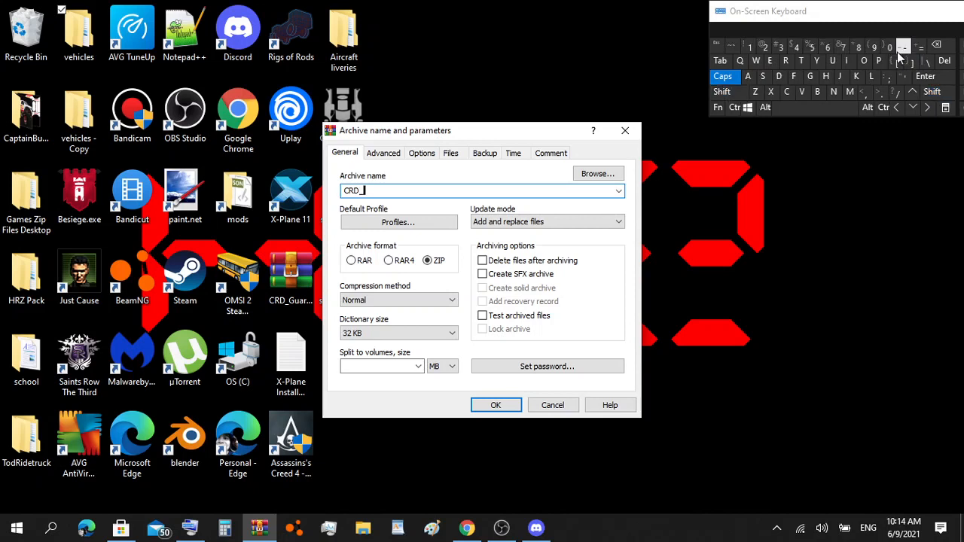
left_click(727, 76)
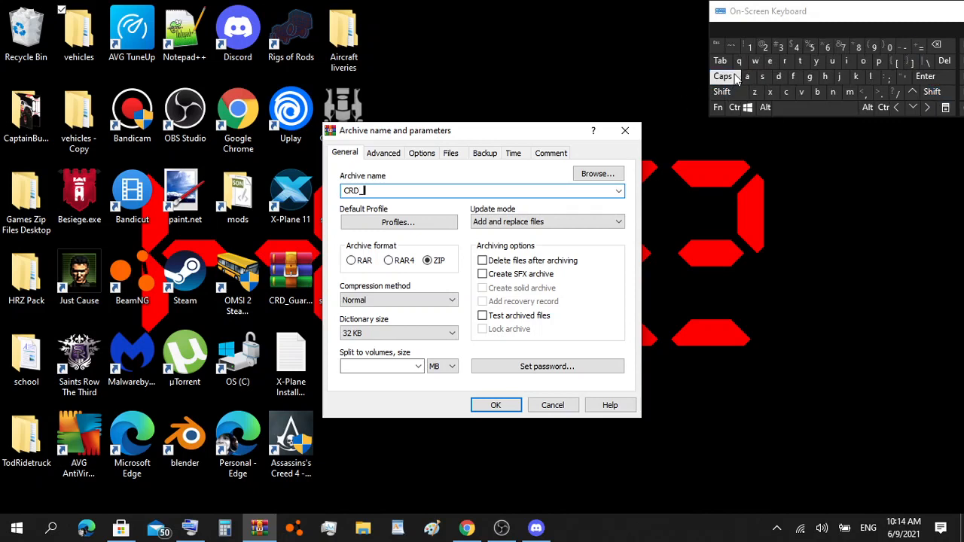
left_click(736, 79)
left_click(800, 61)
left_click(738, 77)
left_click(769, 61)
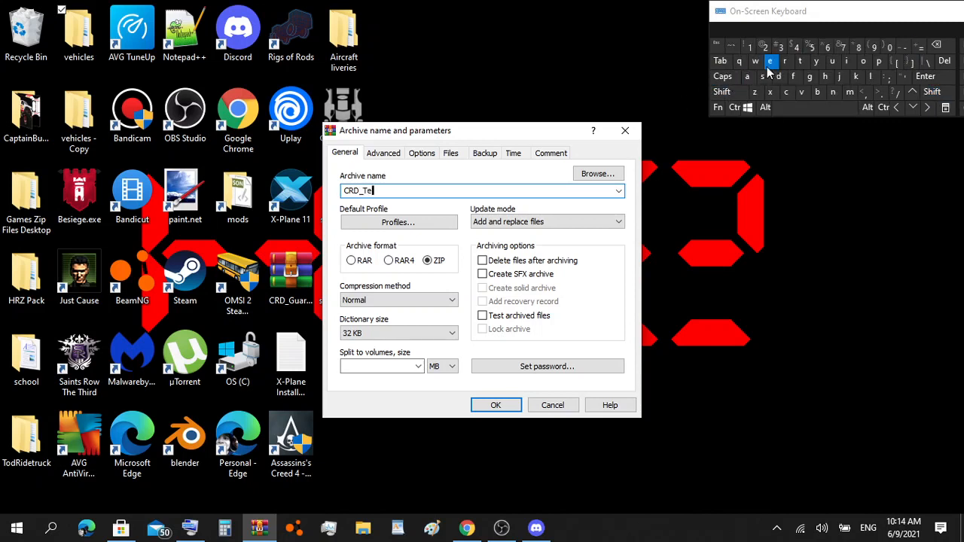
left_click(762, 76)
left_click(799, 61)
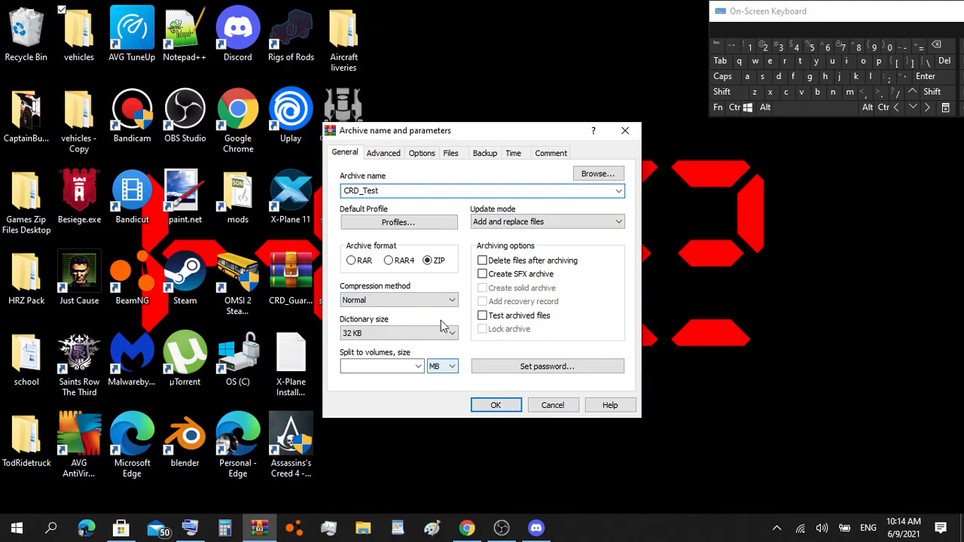
left_click(476, 405)
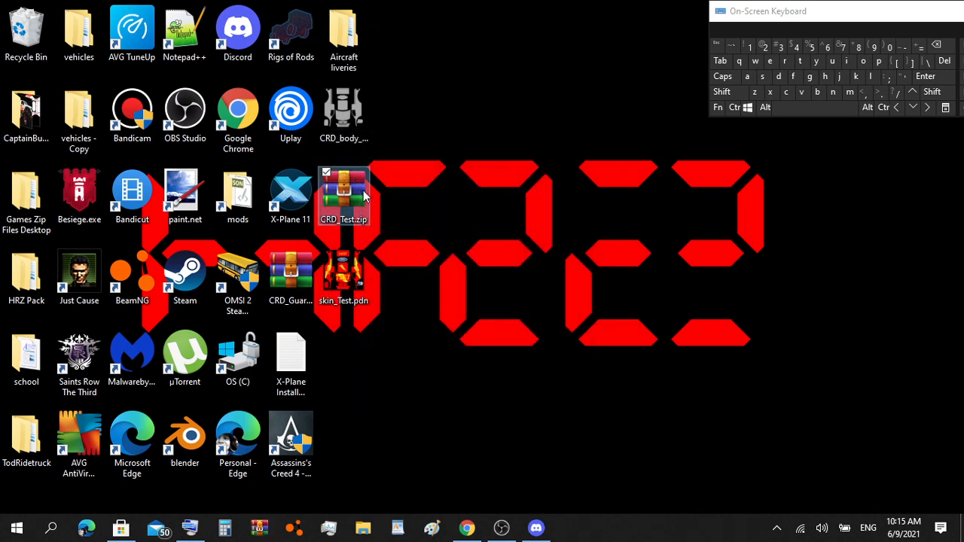
Step: Move CRD_Test.zip into the mods folder, replacing the existing file, and re-sort the desktop icons
left_click_drag(363, 196, 247, 266)
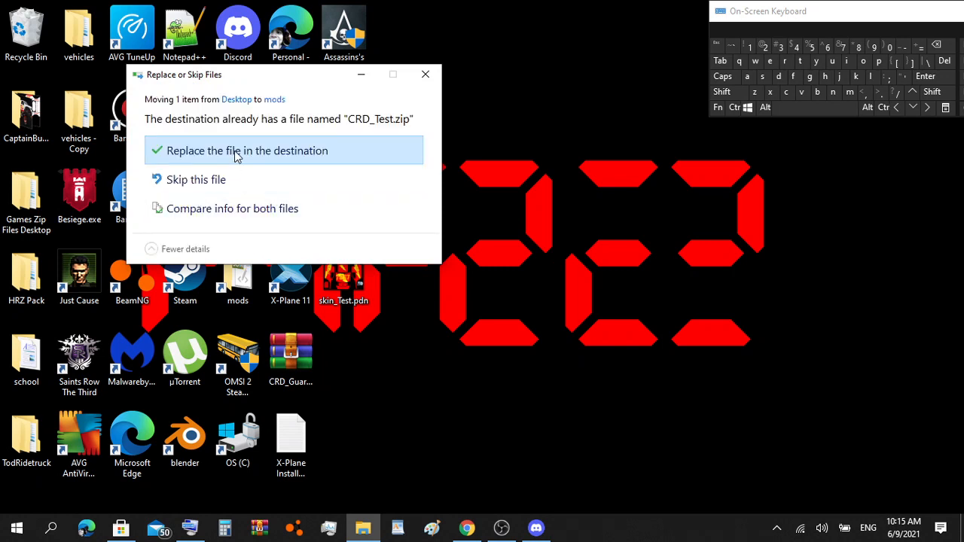
left_click(234, 151)
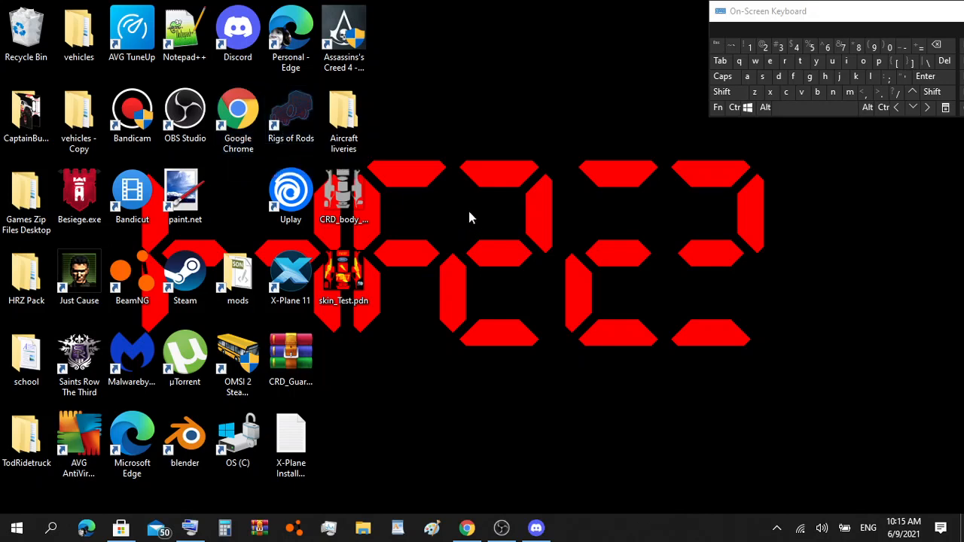
right_click(476, 184)
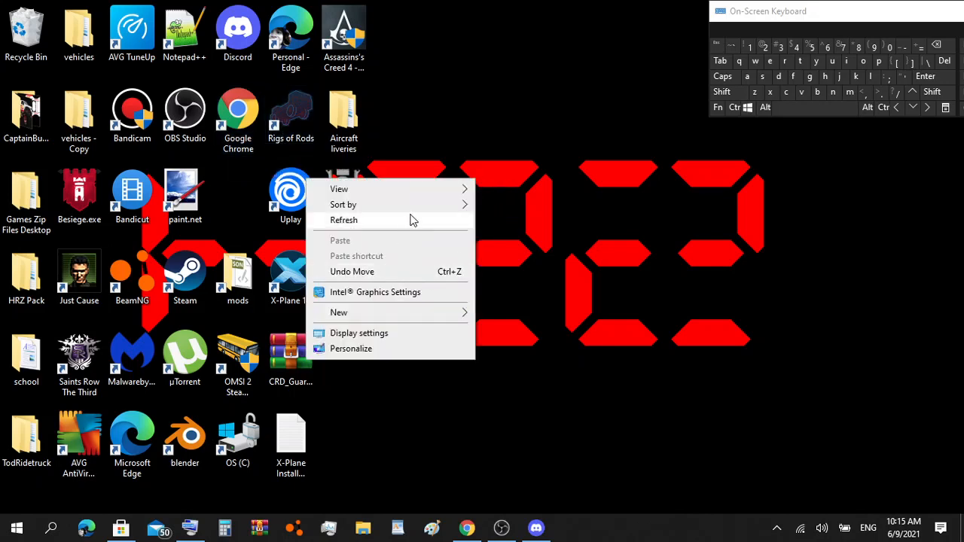
mouse_move(418, 215)
left_click(499, 222)
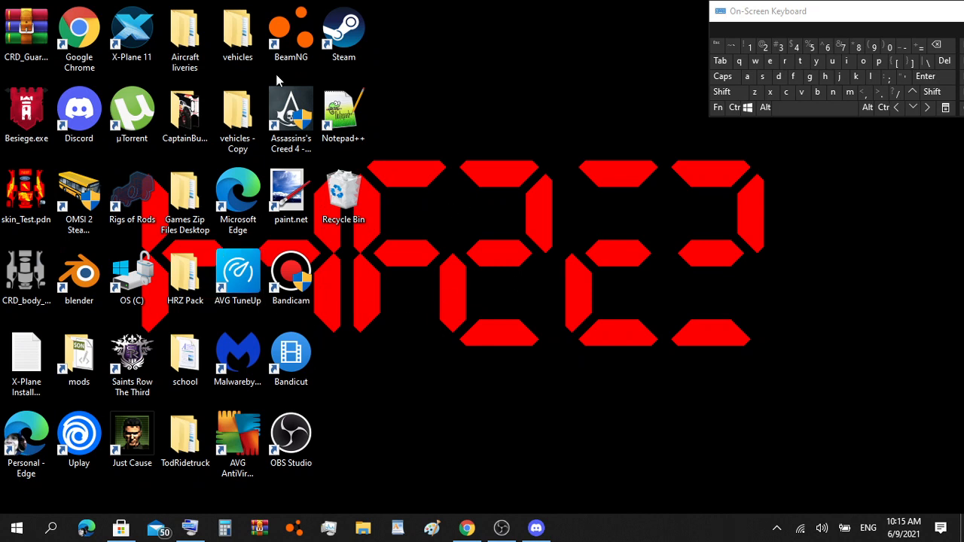
Step: Open the BeamNG.drive launcher from the desktop and launch the game
left_click(292, 46)
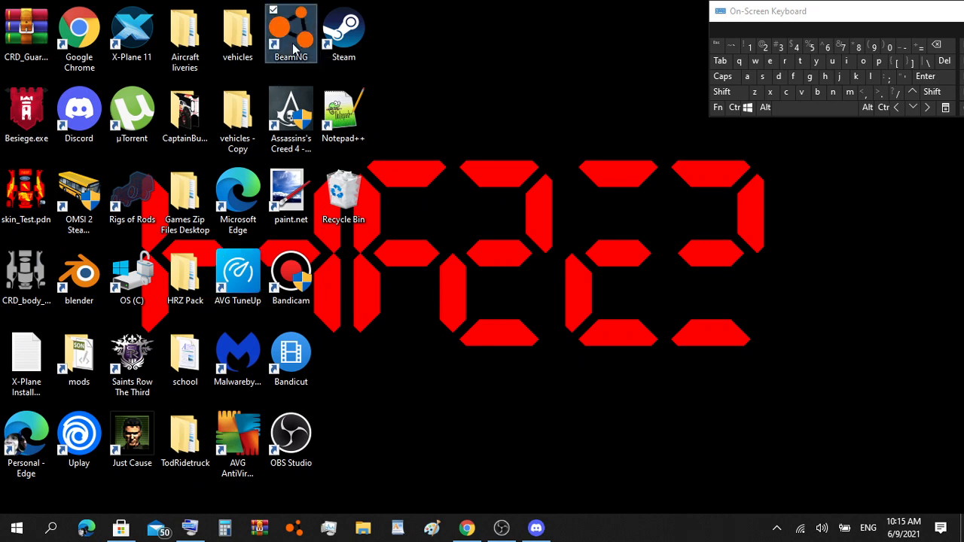
double_click(295, 49)
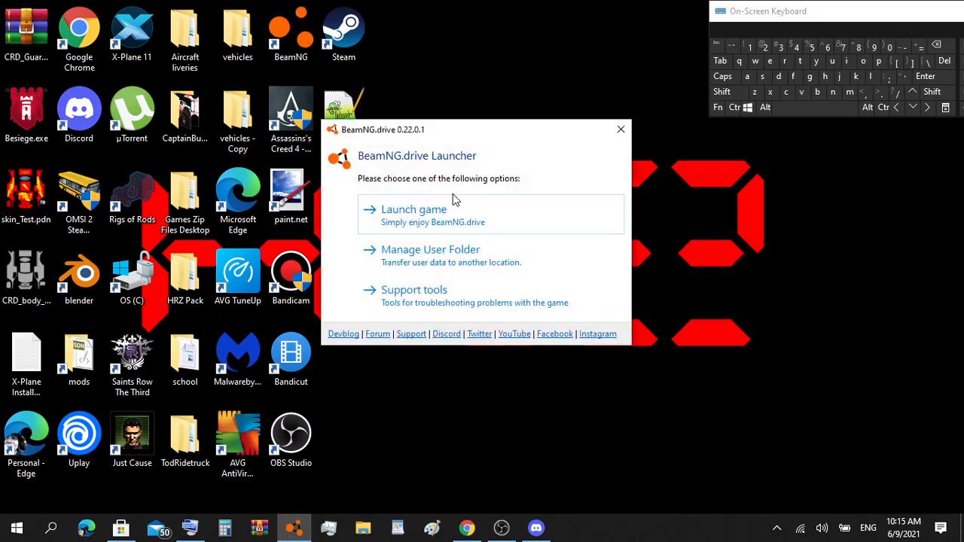
left_click(433, 210)
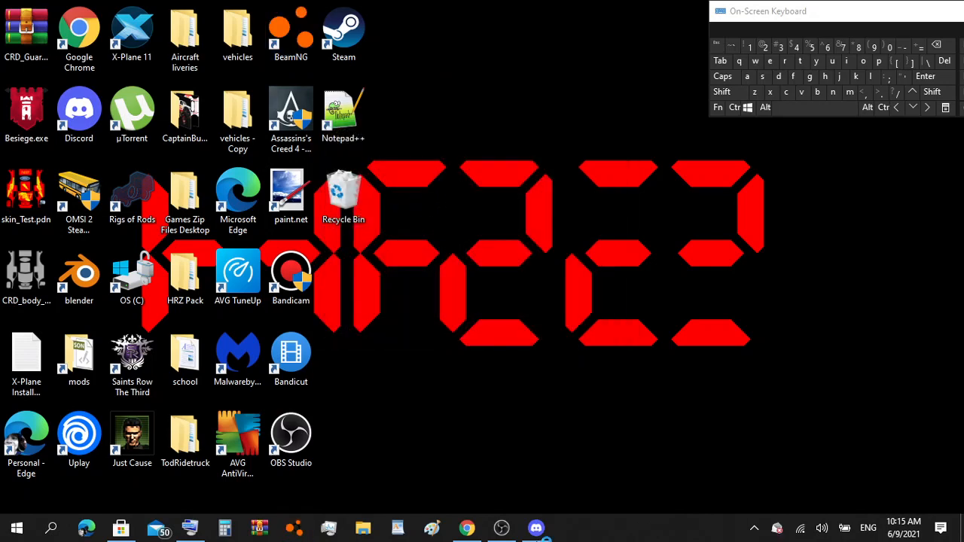
Step: Close the Discord and Chrome windows showing the 2008 Ford F150 body template
mouse_move(536, 530)
mouse_move(547, 489)
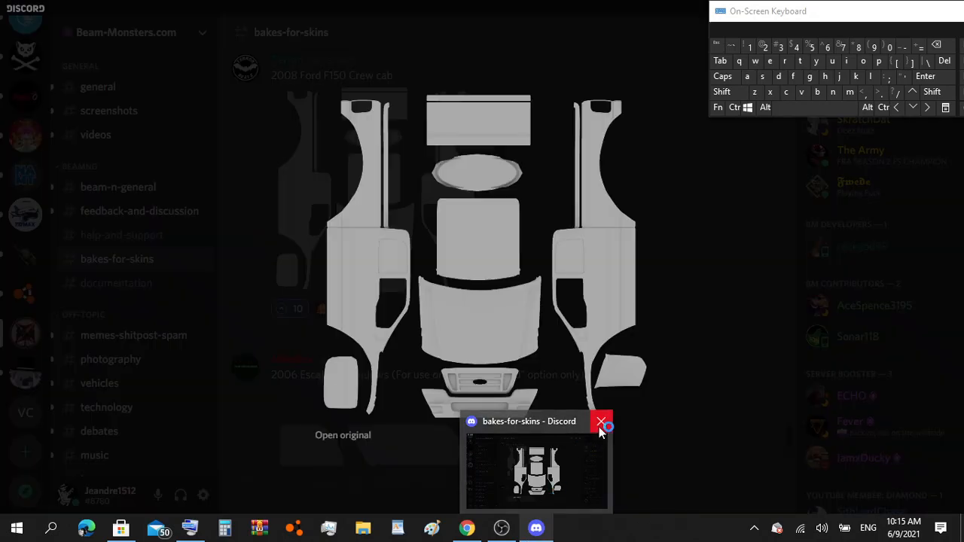
left_click(601, 423)
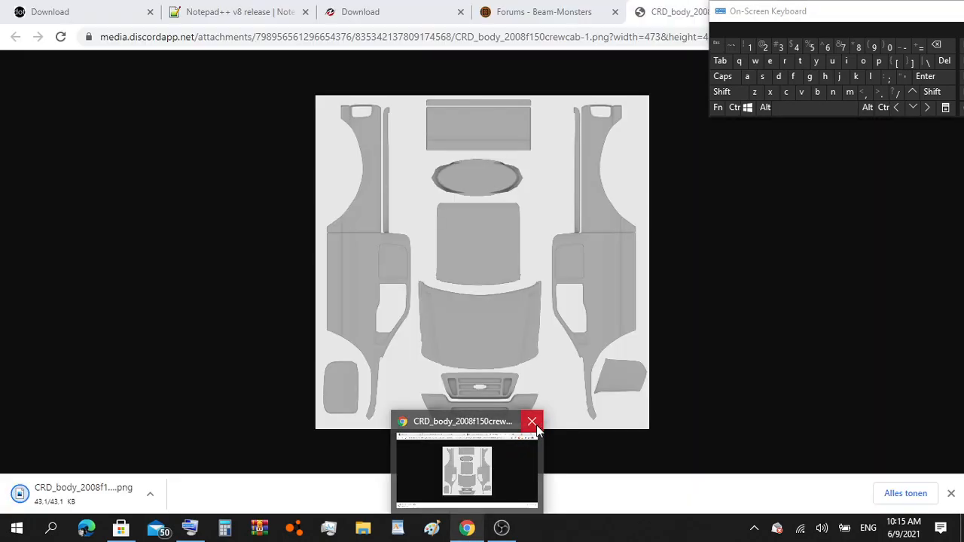
left_click(536, 427)
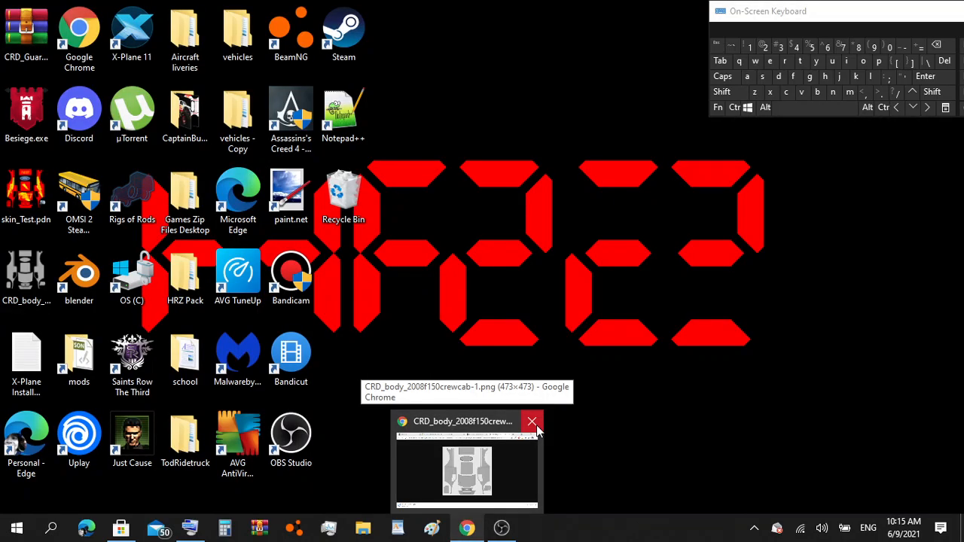
left_click(467, 528)
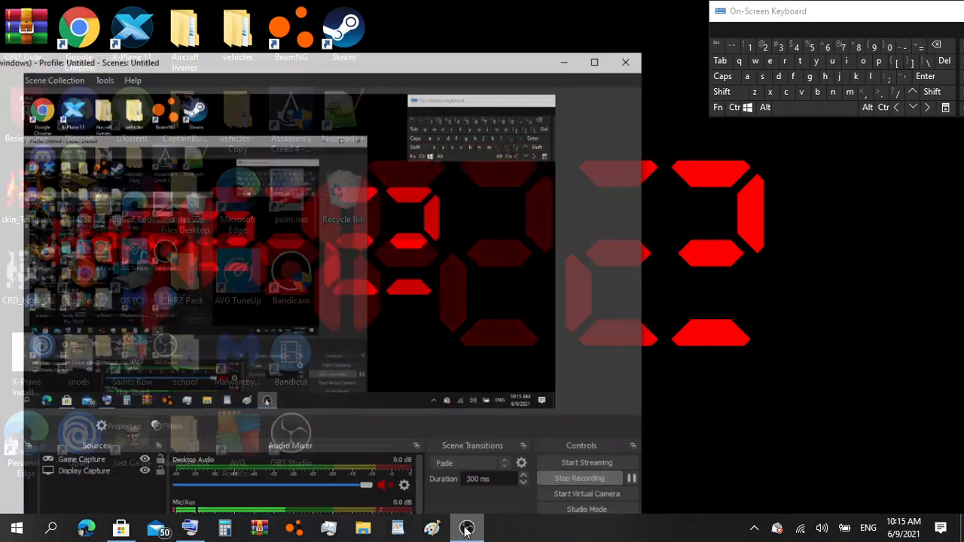
left_click(633, 473)
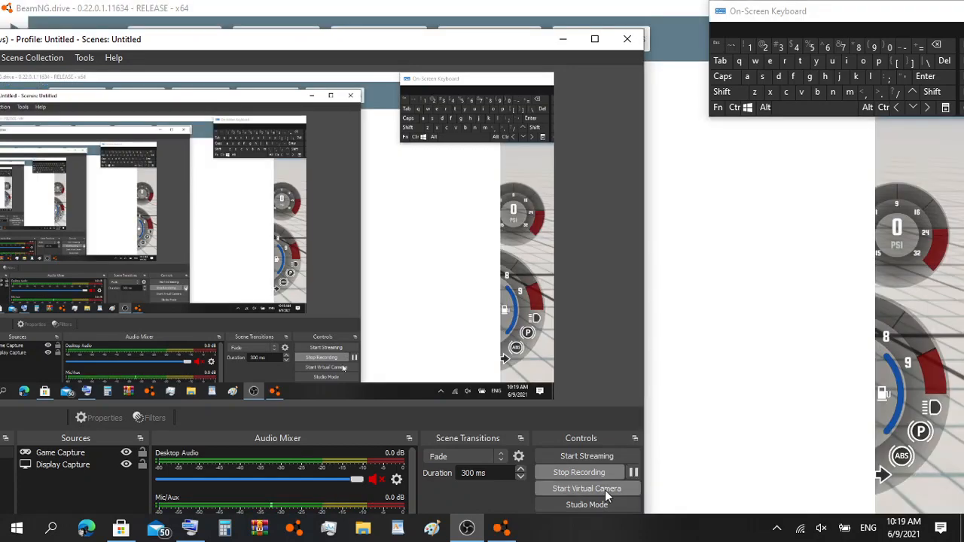
left_click(566, 41)
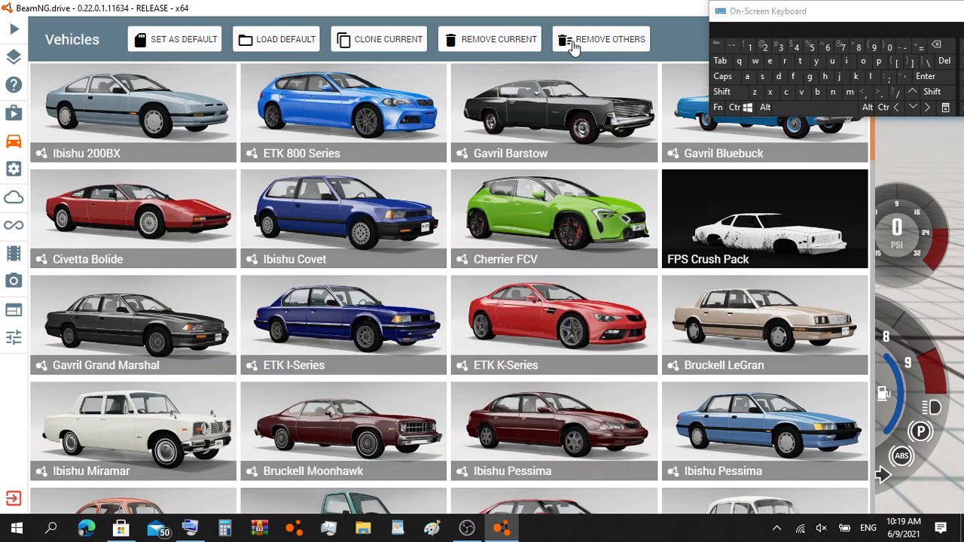
Step: Show the filters in the vehicle selector, bring back the on-screen keyboard and enable Show Configurations
scroll(196, 487, "down", 1)
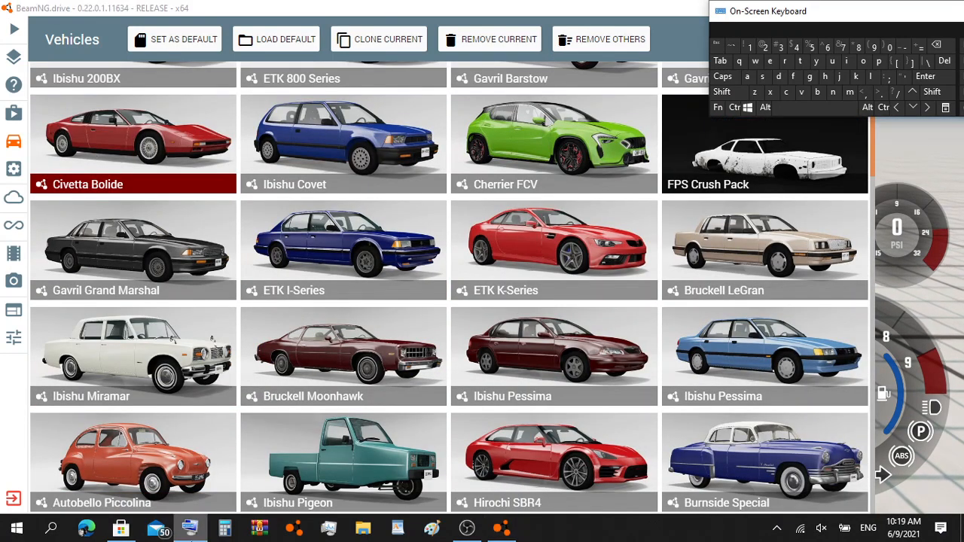
left_click(190, 527)
scroll(768, 90, "up", 1)
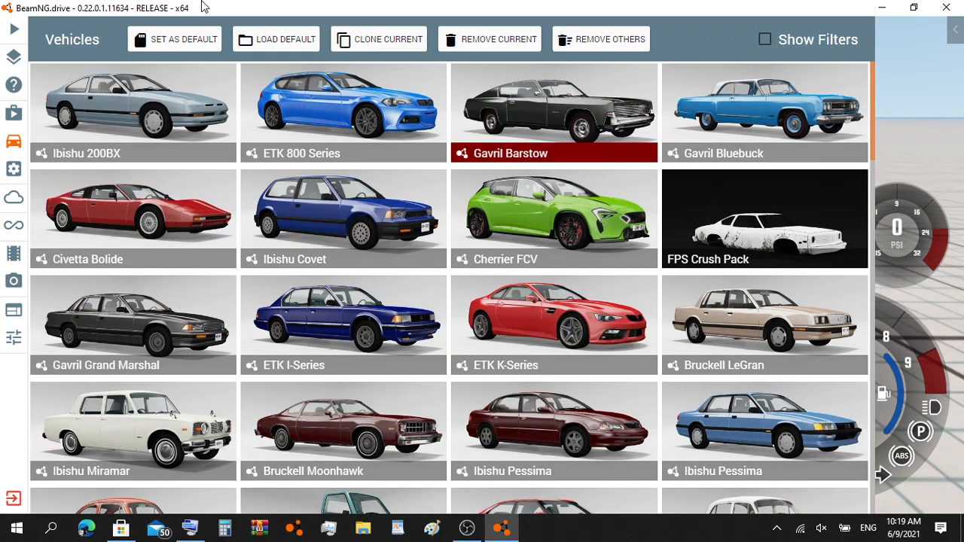
left_click(764, 39)
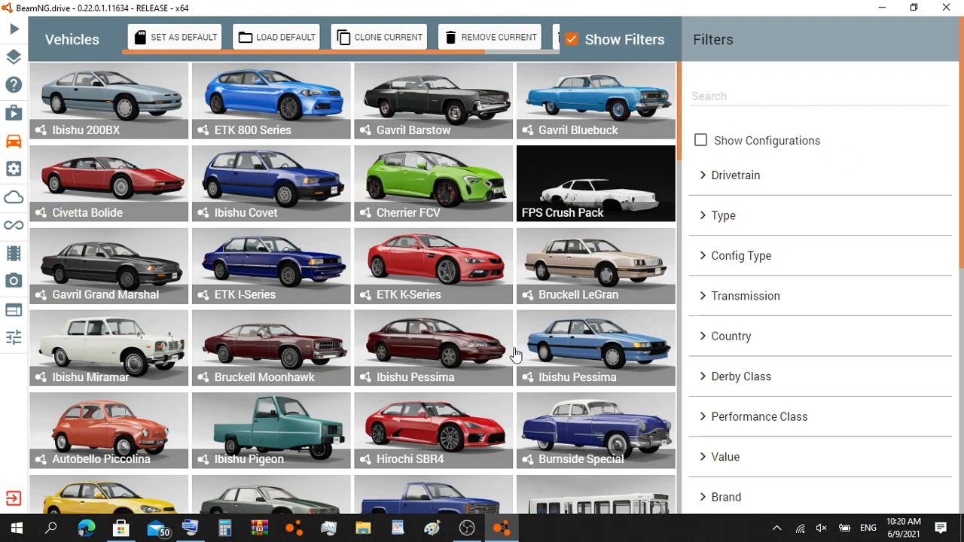
left_click(193, 531)
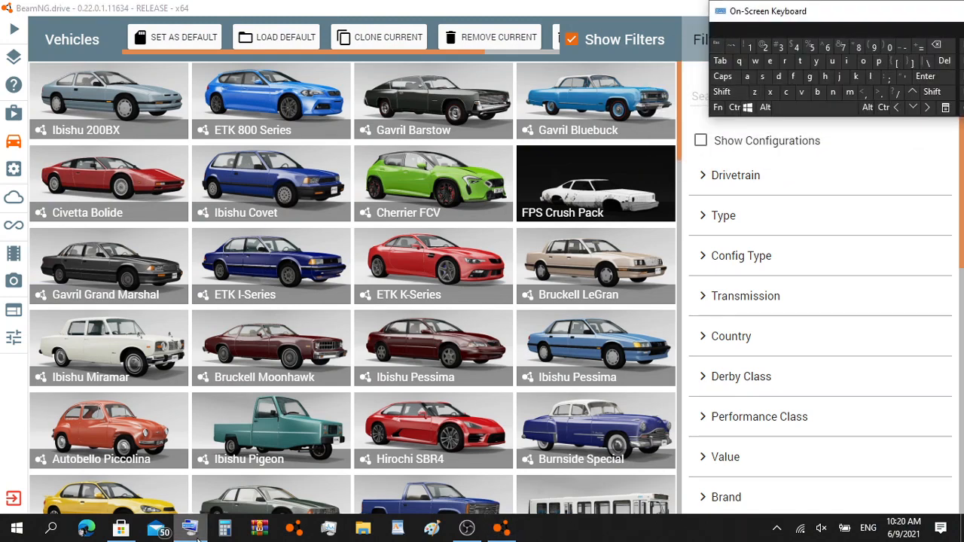
left_click(700, 140)
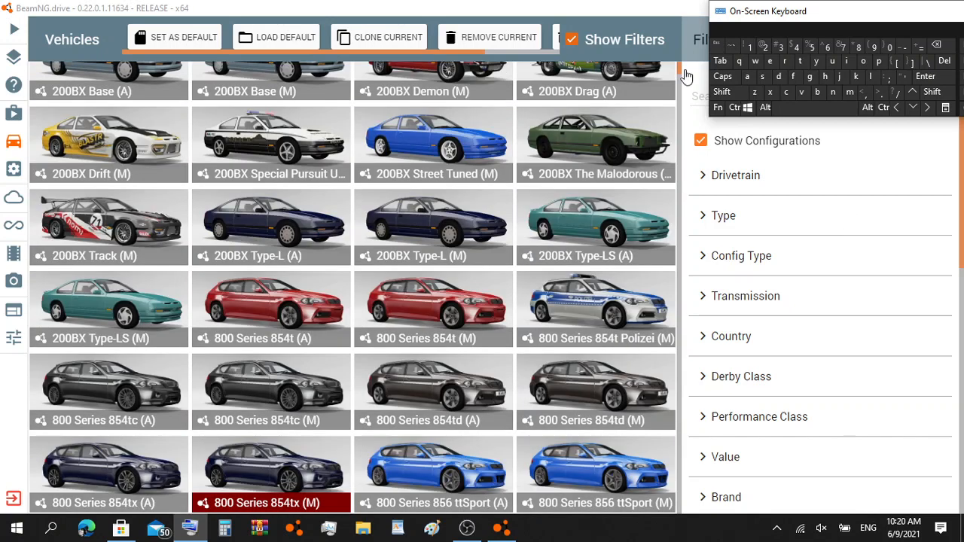
Step: Search the vehicle configurations for "test" and spawn the Monster Truck Test configuration
left_click(700, 95)
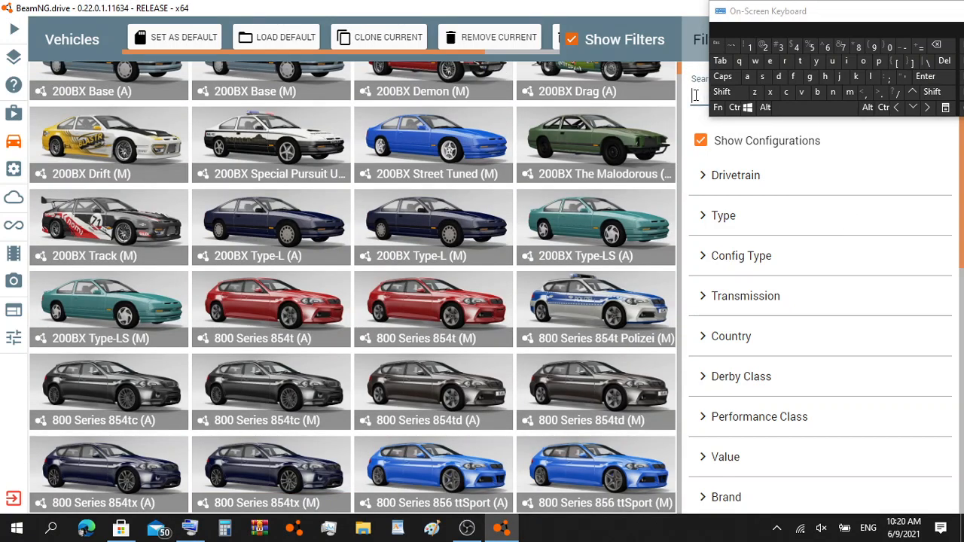
left_click(800, 61)
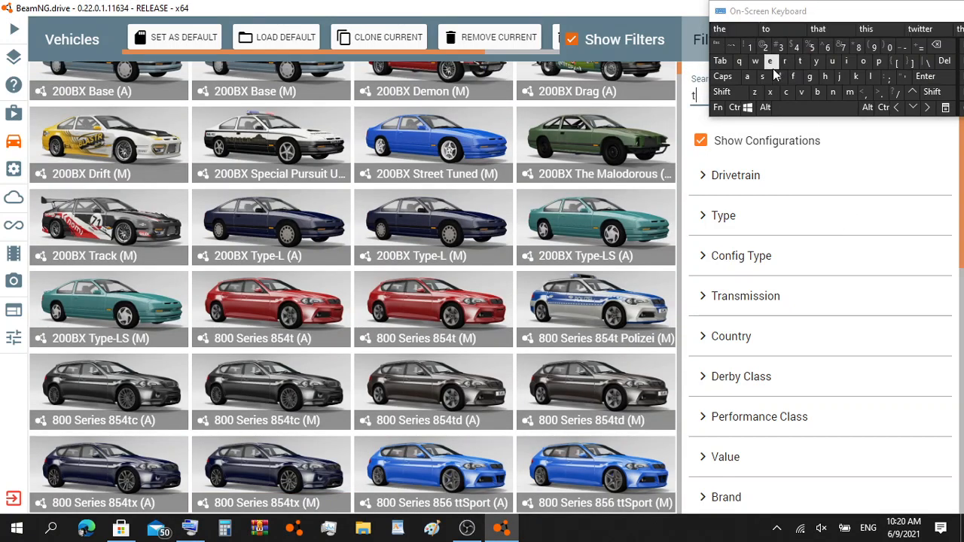
left_click(769, 61)
left_click(762, 76)
left_click(799, 61)
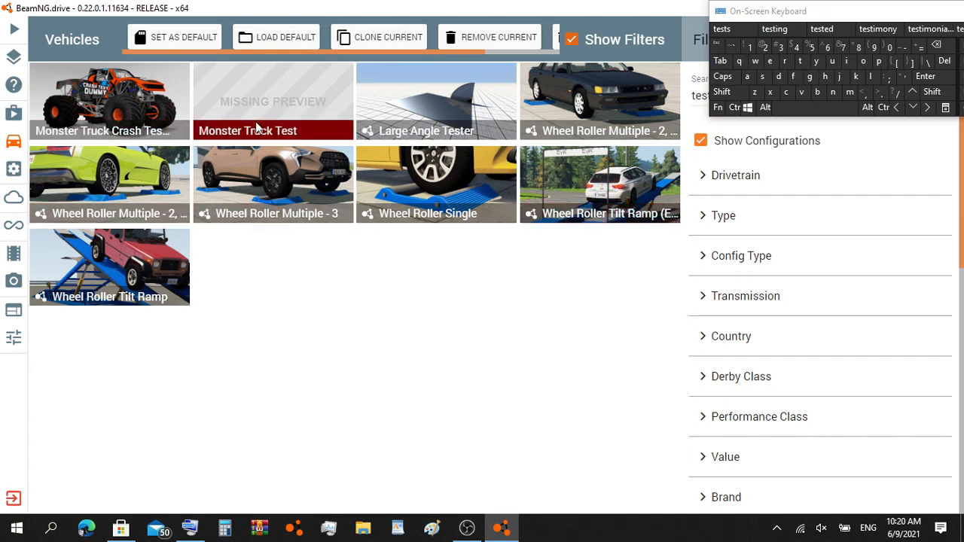
double_click(292, 97)
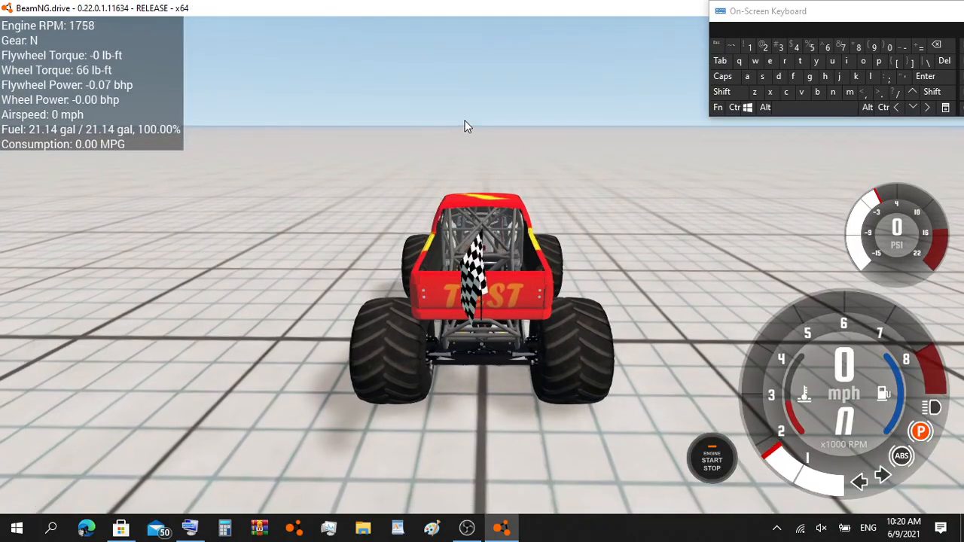
Step: Switch off the truck's engine and release its parking brake
left_click(803, 93)
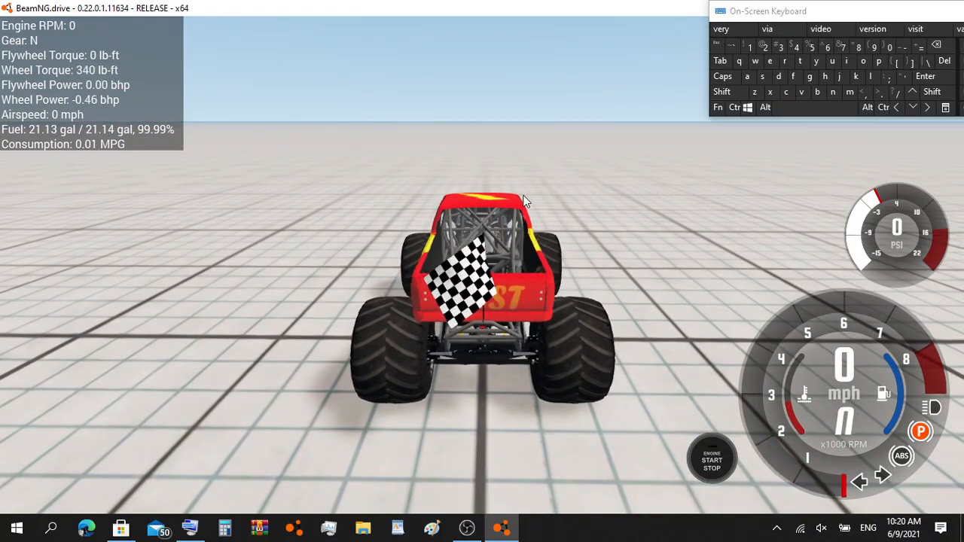
key("p")
Step: Examine the red and yellow TEST skin on the spawned monster truck from the rear, both sides, the front and above
key("KP_4")
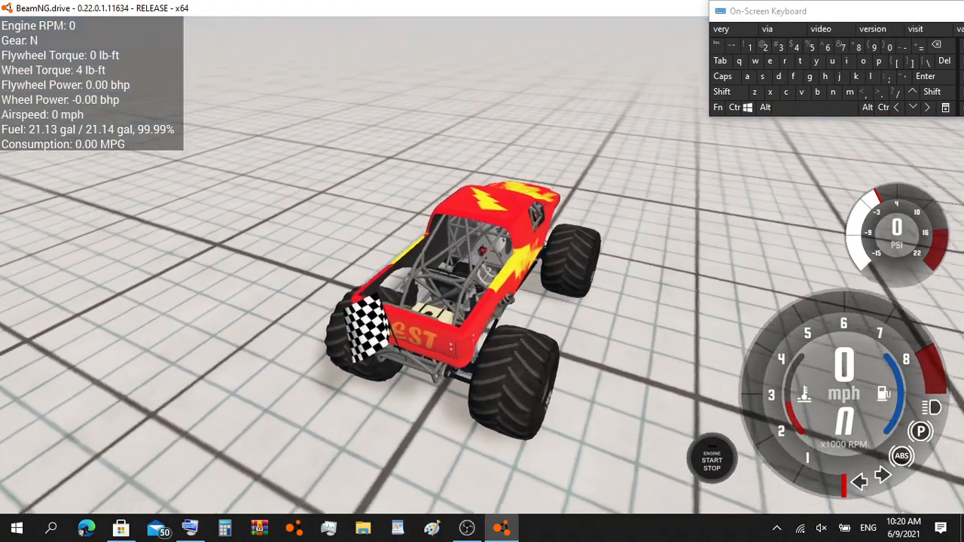
key("KP_4")
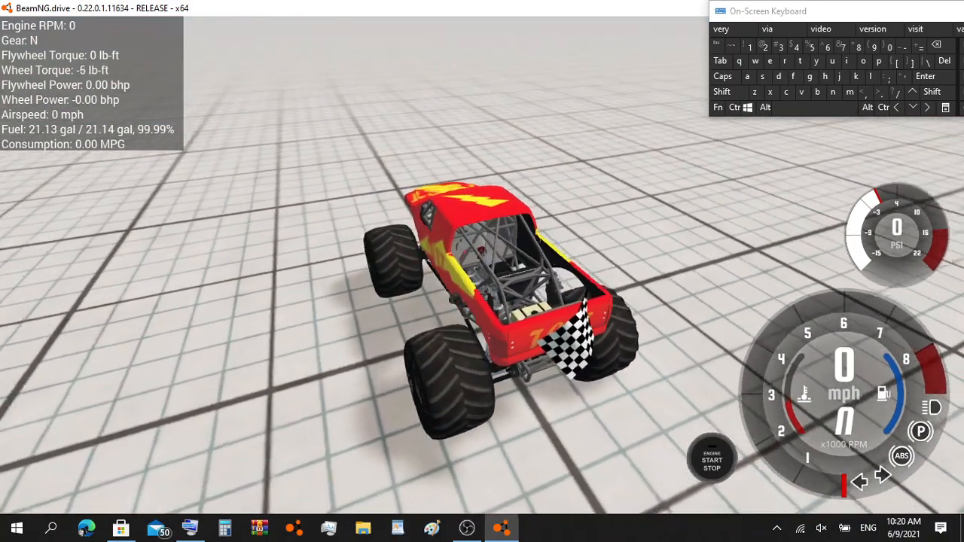
key("KP_4")
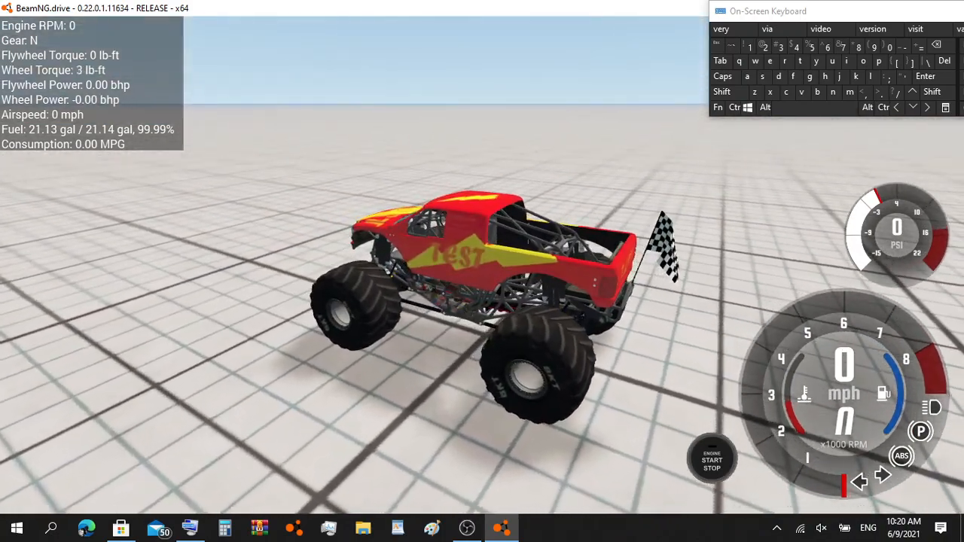
key("KP_4")
key("KP_8")
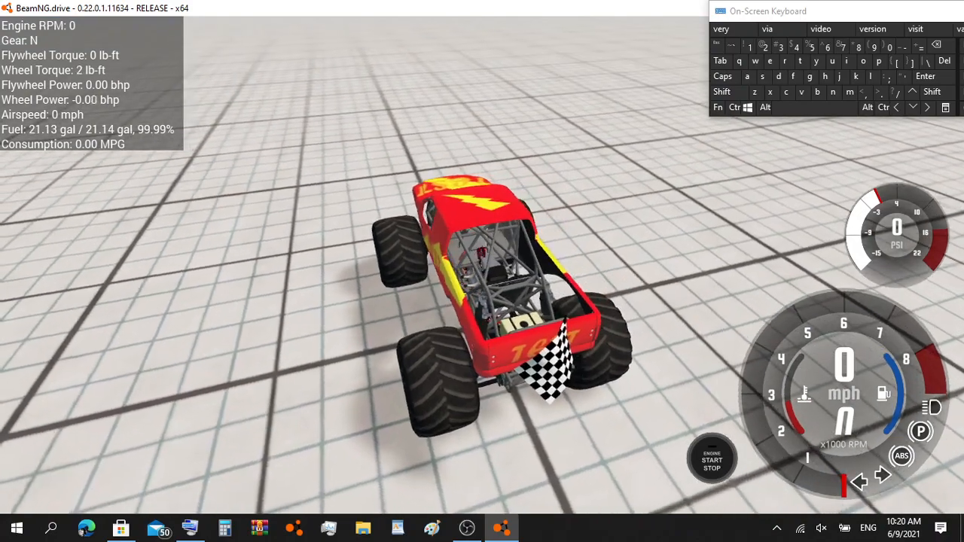
key("KP_6")
key("KP_6")
key("KP_2")
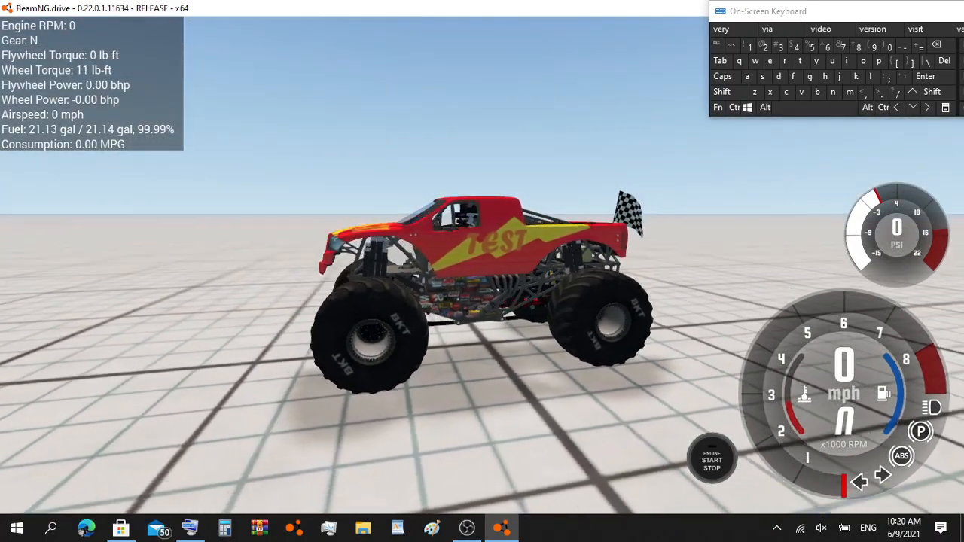
key("KP_6")
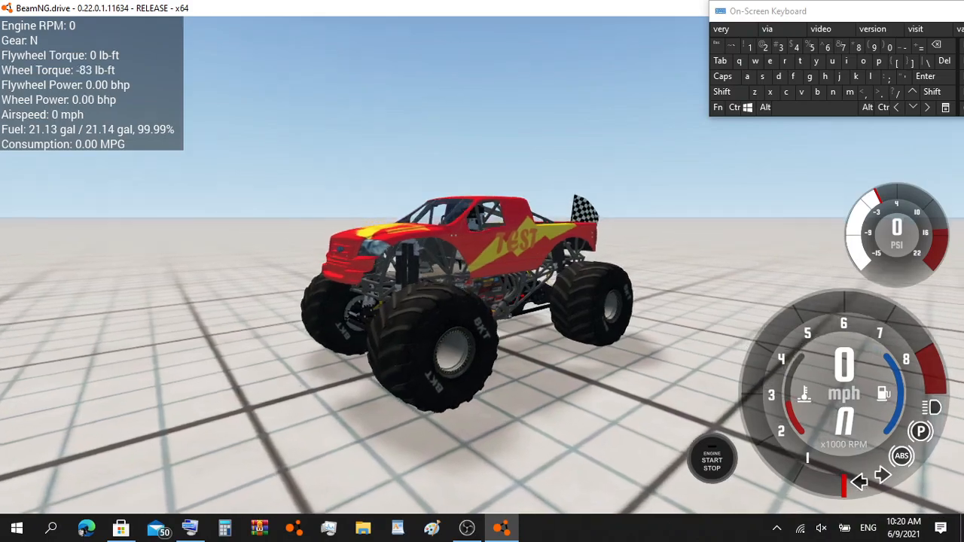
key("KP_6")
key("KP_6")
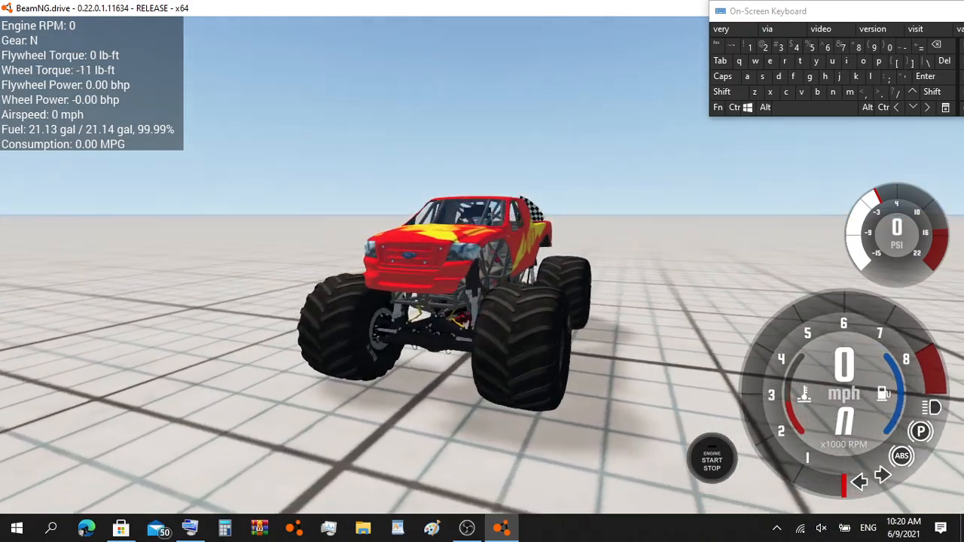
key("KP_2")
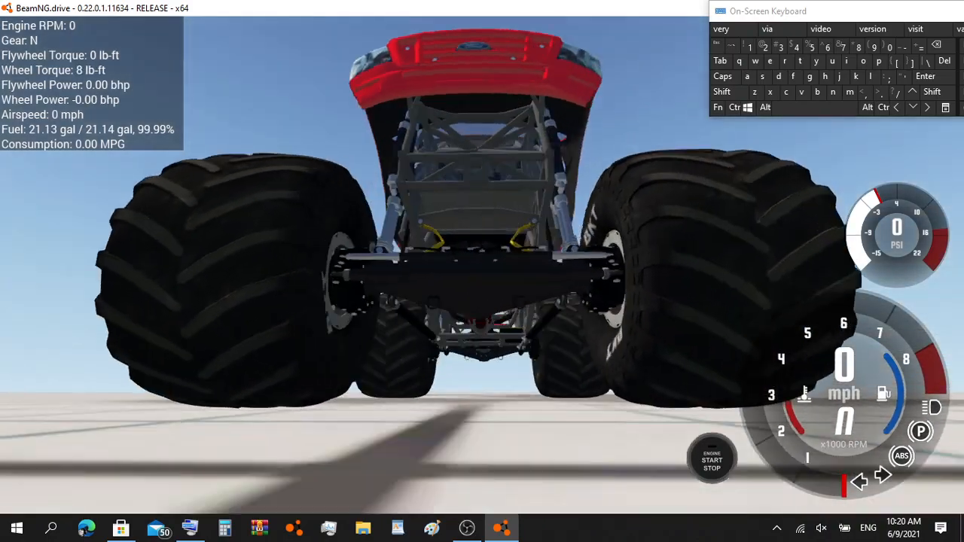
key("KP_8")
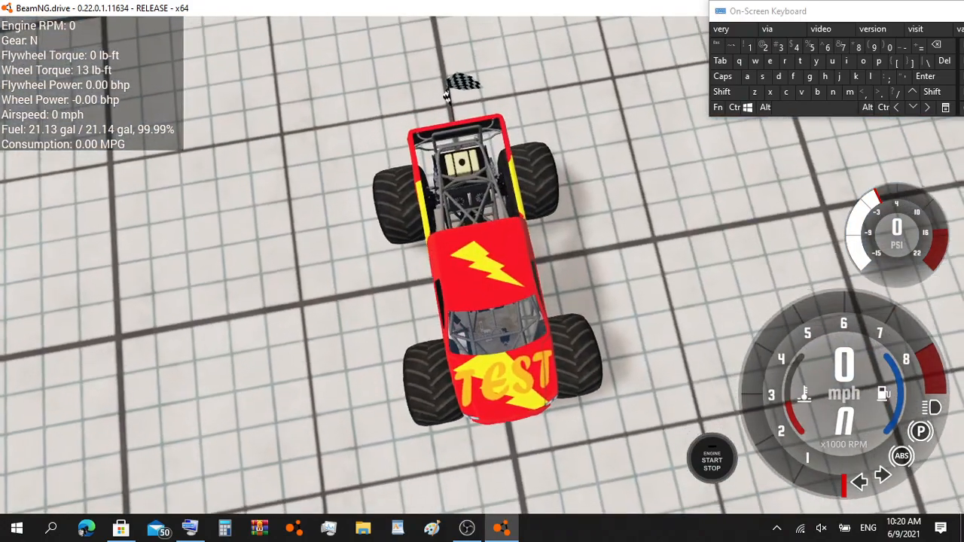
key("KP_4")
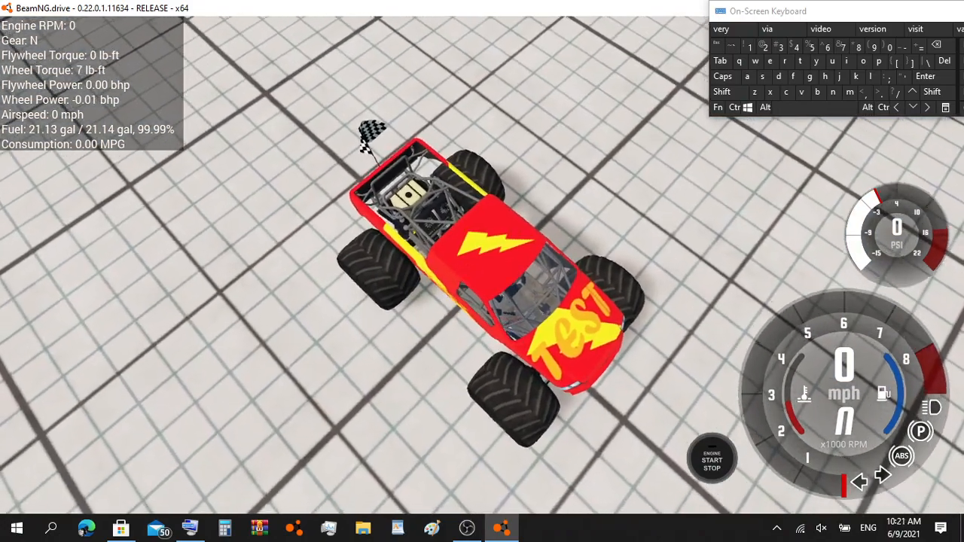
key("KP_2")
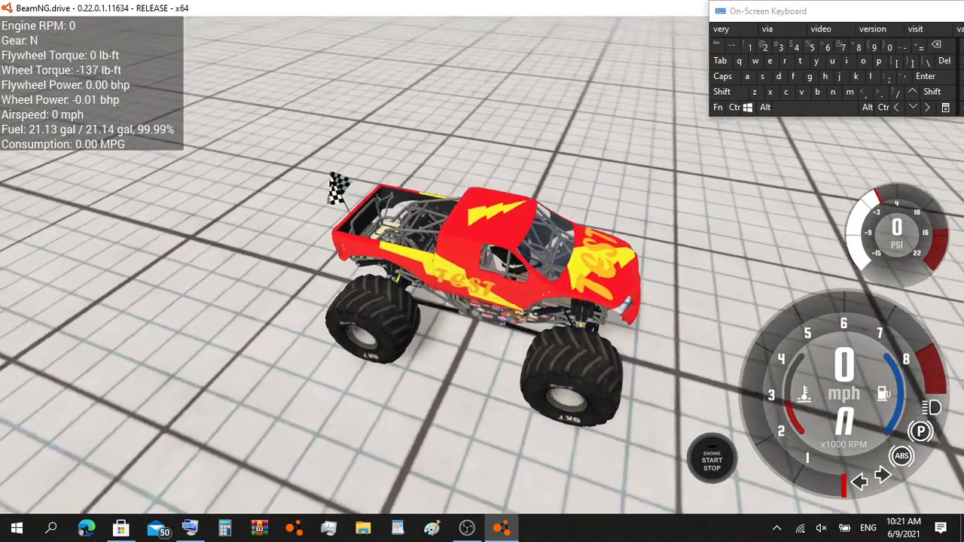
key("KP_6")
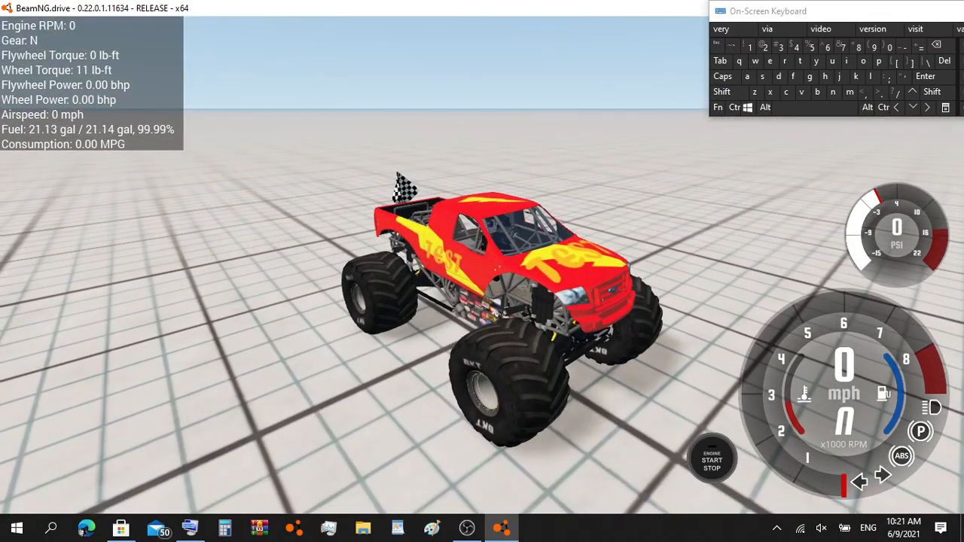
key("KP_4")
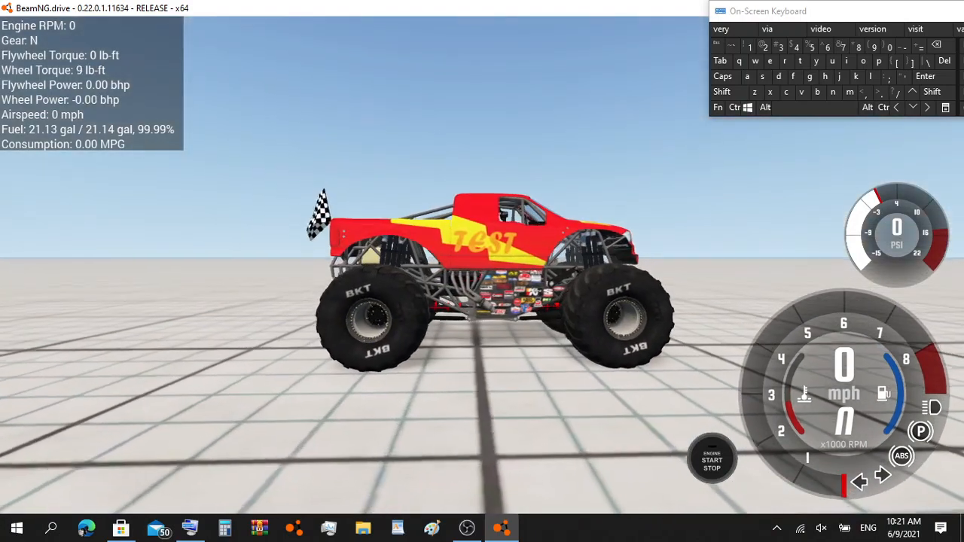
key("KP_2")
key("KP_6")
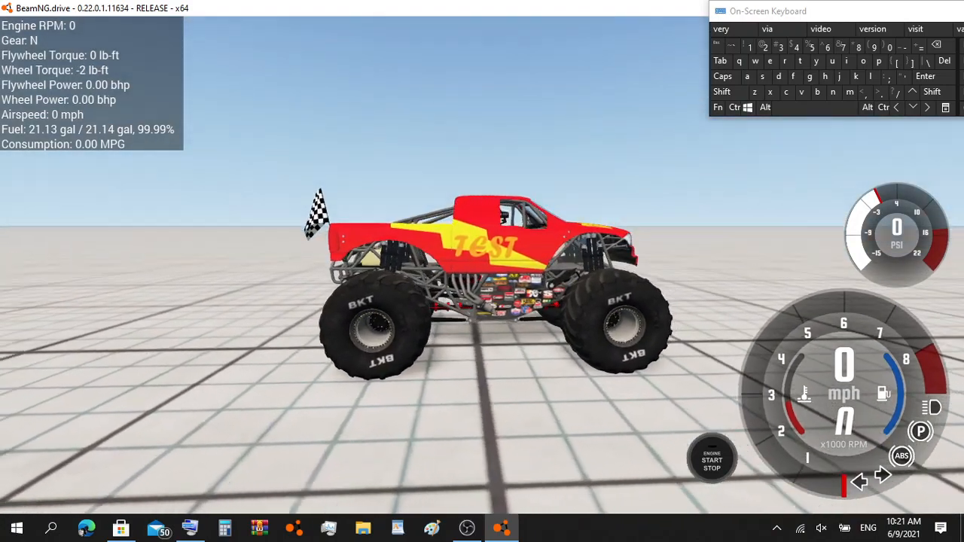
key("KP_2")
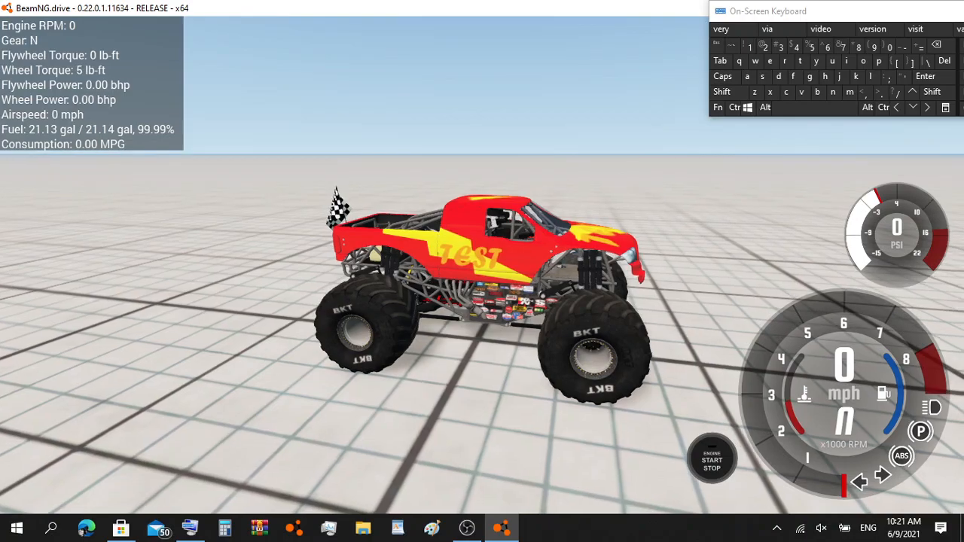
key("KP_4")
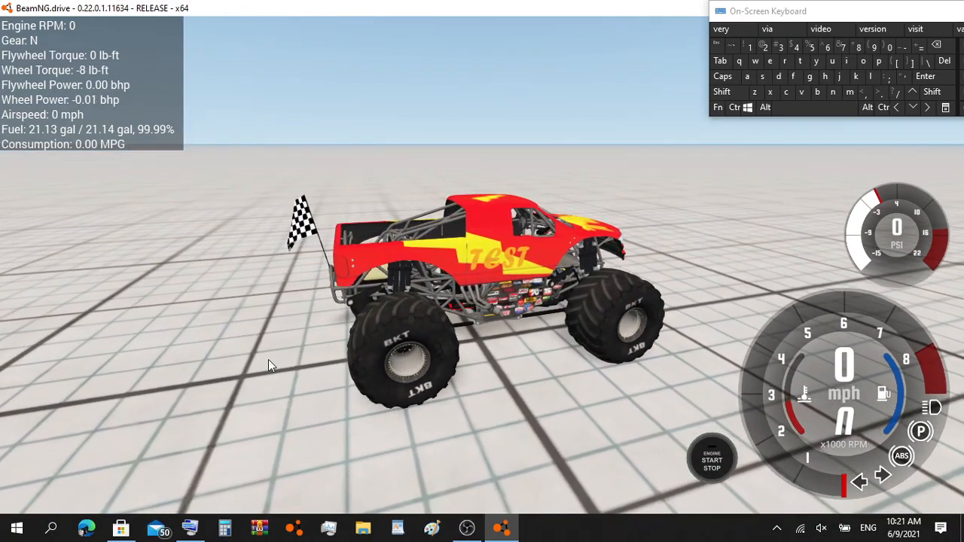
key("KP_4")
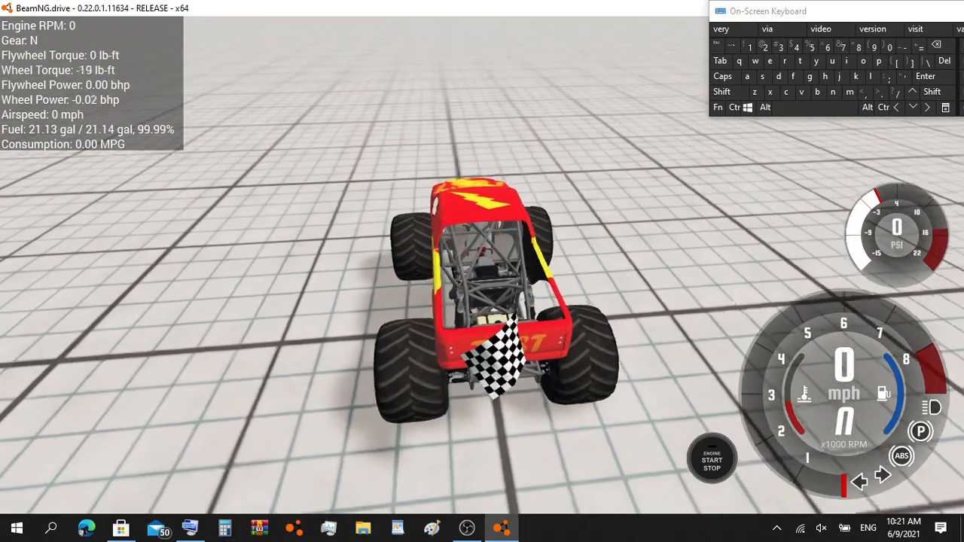
key("KP_4")
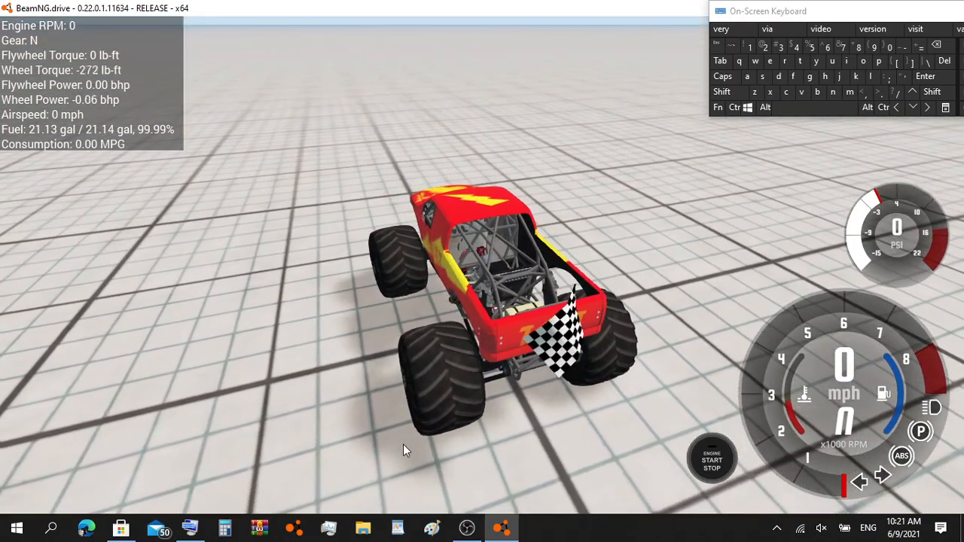